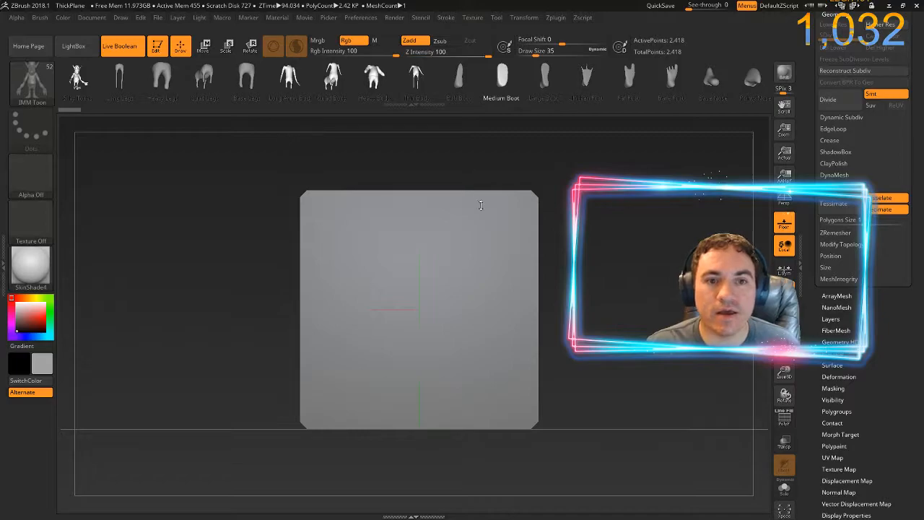
# - Open the Brush3DTemplatePG project from LightBox's Misc project folder without keeping the current project
pyautogui.moveTo(632, 210)
pyautogui.mouseDown()
pyautogui.moveTo(627, 202)
pyautogui.moveTo(632, 213)
pyautogui.mouseUp()
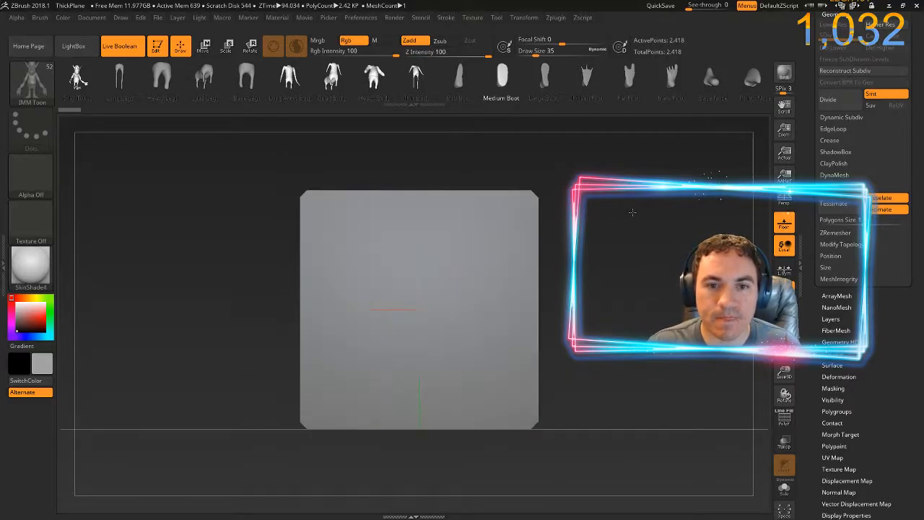
pyautogui.click(74, 46)
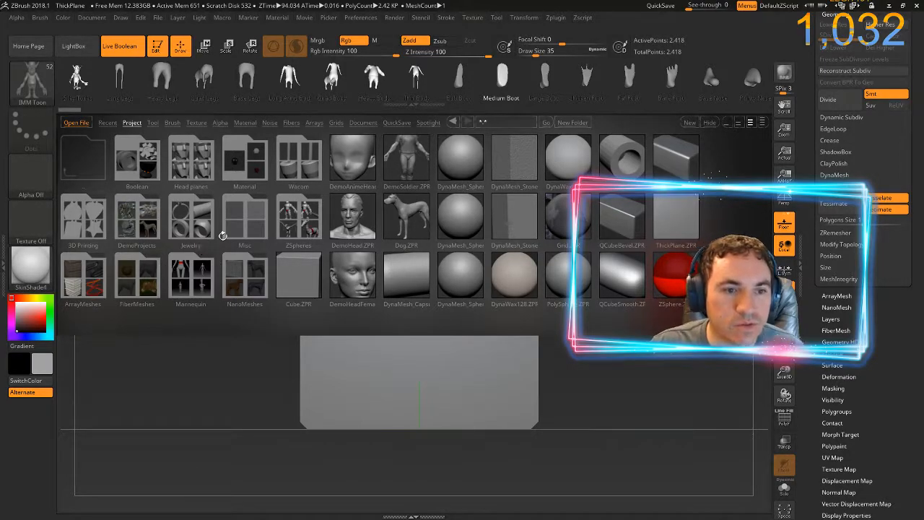
pyautogui.doubleClick(241, 228)
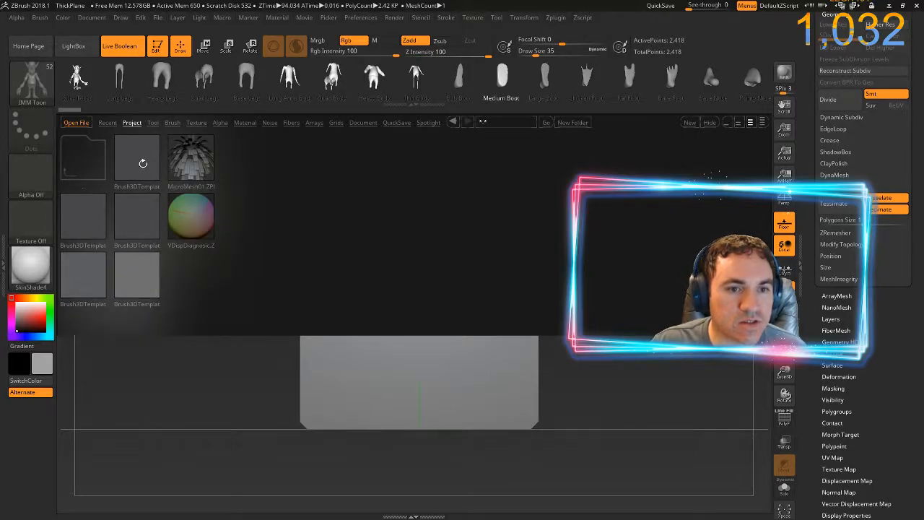
pyautogui.doubleClick(137, 271)
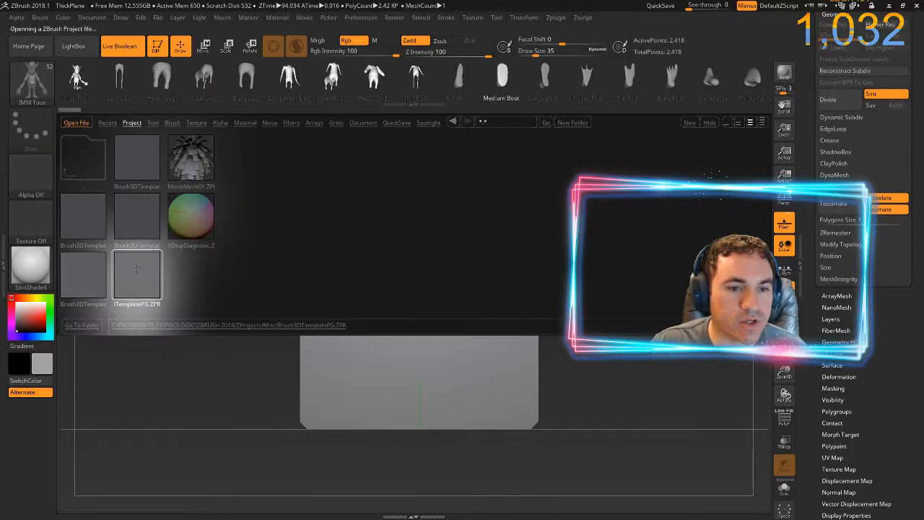
pyautogui.click(494, 297)
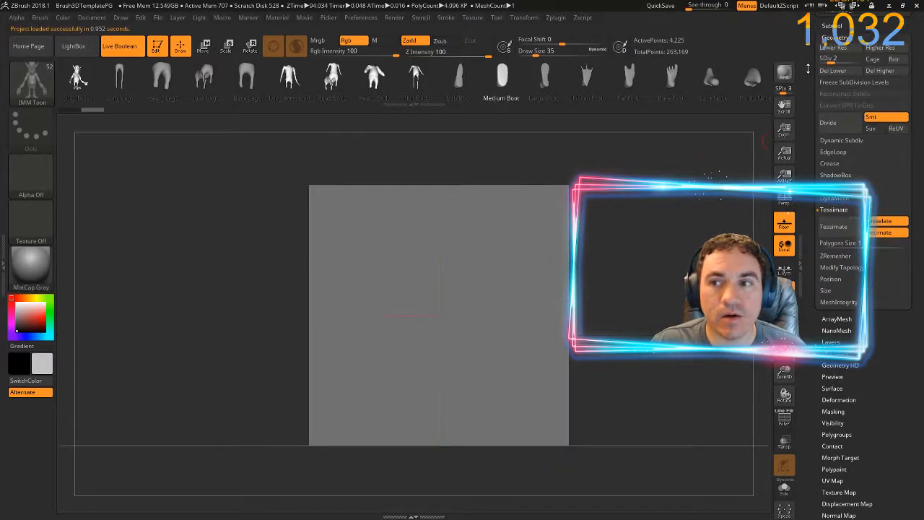
pyautogui.moveTo(808, 69); pyautogui.dragTo(811, 149)
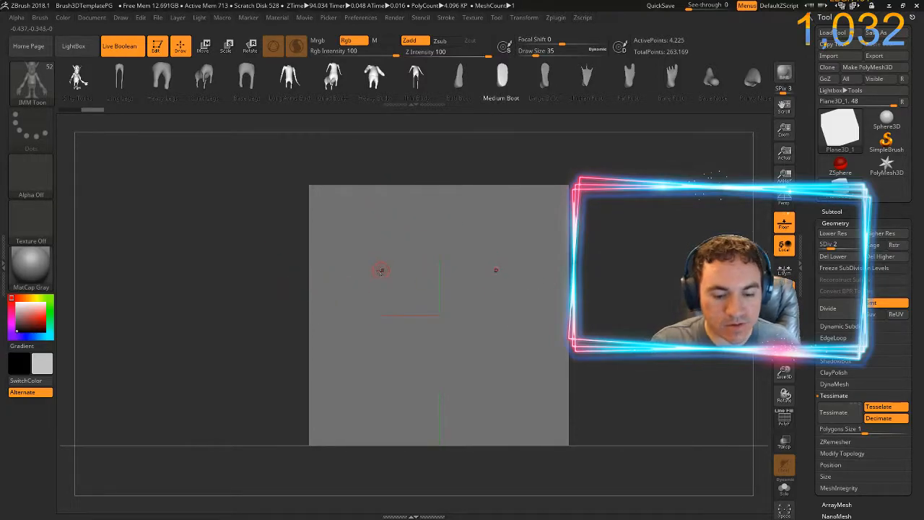
# - Sculpt a symmetrical raised shape in the middle of the plane using the ClayBuildup brush at draw size 103
pyautogui.press('b')
pyautogui.press('c')
pyautogui.press('b')
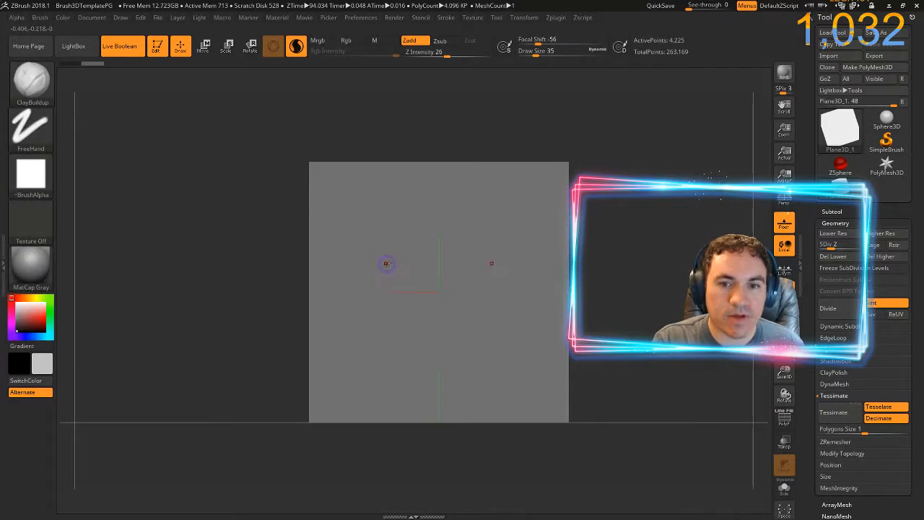
pyautogui.press(']')
pyautogui.press(']')
pyautogui.press(']')
pyautogui.moveTo(453, 275)
pyautogui.mouseDown()
pyautogui.moveTo(439, 320)
pyautogui.moveTo(436, 272)
pyautogui.moveTo(462, 317)
pyautogui.moveTo(404, 274)
pyautogui.moveTo(473, 296)
pyautogui.moveTo(415, 312)
pyautogui.moveTo(430, 307)
pyautogui.moveTo(400, 254)
pyautogui.mouseUp()
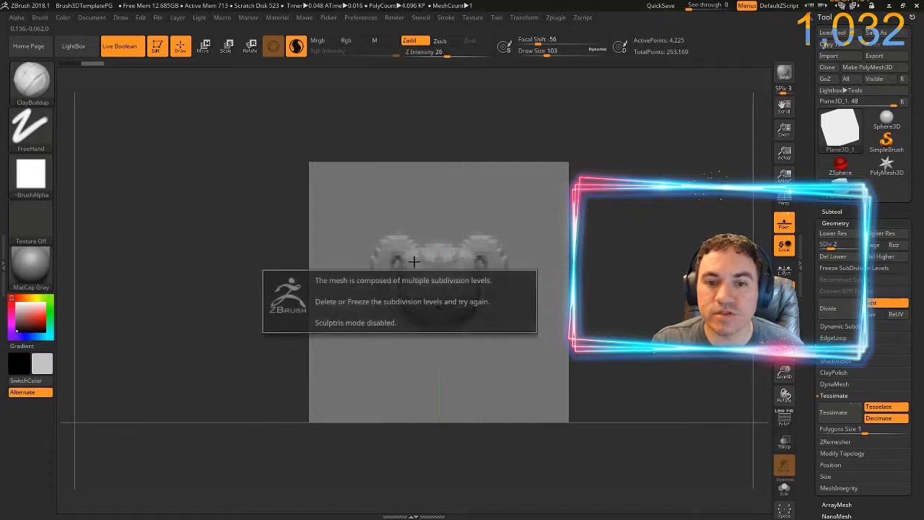
# - Smooth and widen the relief at draw size 94, and load it into the ClayBuildup brush as a From Mesh alpha
pyautogui.scroll(-1, 818, 247)
pyautogui.scroll(-4, 819, 246)
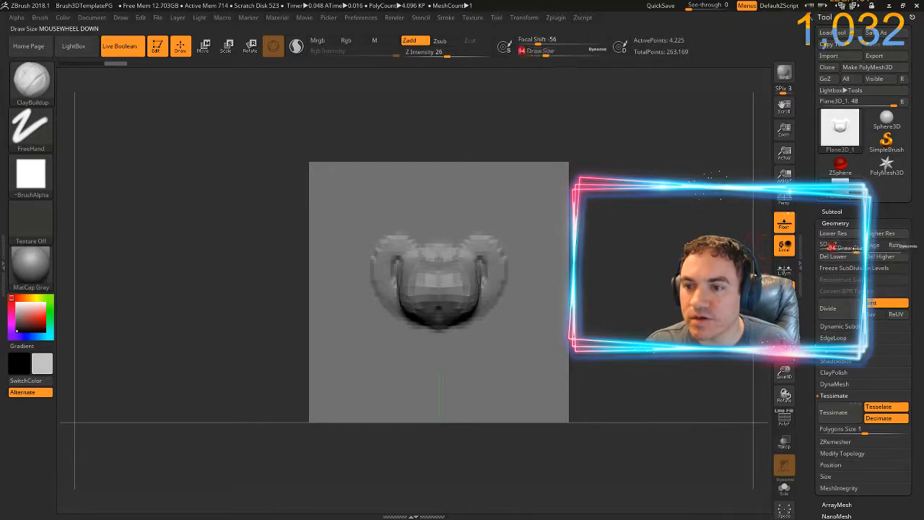
pyautogui.moveTo(433, 282)
pyautogui.keyDown('shift'); pyautogui.mouseDown()
pyautogui.moveTo(462, 303)
pyautogui.moveTo(469, 275)
pyautogui.moveTo(433, 318)
pyautogui.moveTo(453, 270)
pyautogui.moveTo(433, 274)
pyautogui.mouseUp(); pyautogui.keyUp('shift')
pyautogui.moveTo(504, 278)
pyautogui.mouseDown()
pyautogui.moveTo(444, 318)
pyautogui.moveTo(498, 261)
pyautogui.moveTo(462, 303)
pyautogui.moveTo(494, 288)
pyautogui.moveTo(440, 325)
pyautogui.moveTo(476, 321)
pyautogui.moveTo(437, 317)
pyautogui.moveTo(426, 333)
pyautogui.moveTo(498, 329)
pyautogui.moveTo(451, 328)
pyautogui.moveTo(491, 307)
pyautogui.moveTo(502, 310)
pyautogui.moveTo(404, 314)
pyautogui.moveTo(449, 351)
pyautogui.mouseUp()
pyautogui.moveTo(471, 301)
pyautogui.keyDown('shift'); pyautogui.mouseDown()
pyautogui.moveTo(473, 246)
pyautogui.moveTo(450, 264)
pyautogui.moveTo(466, 238)
pyautogui.moveTo(477, 249)
pyautogui.moveTo(462, 242)
pyautogui.moveTo(437, 272)
pyautogui.moveTo(444, 278)
pyautogui.mouseUp(); pyautogui.keyUp('shift')
pyautogui.moveTo(499, 307)
pyautogui.mouseDown()
pyautogui.moveTo(526, 268)
pyautogui.moveTo(506, 296)
pyautogui.moveTo(519, 336)
pyautogui.moveTo(509, 288)
pyautogui.moveTo(498, 296)
pyautogui.moveTo(514, 300)
pyautogui.moveTo(509, 332)
pyautogui.moveTo(522, 292)
pyautogui.moveTo(497, 337)
pyautogui.moveTo(497, 325)
pyautogui.mouseUp()
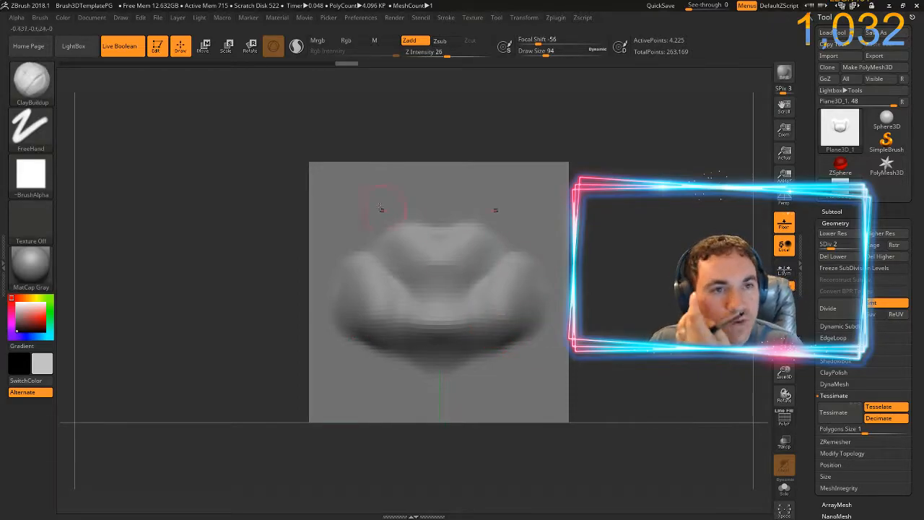
pyautogui.click(40, 18)
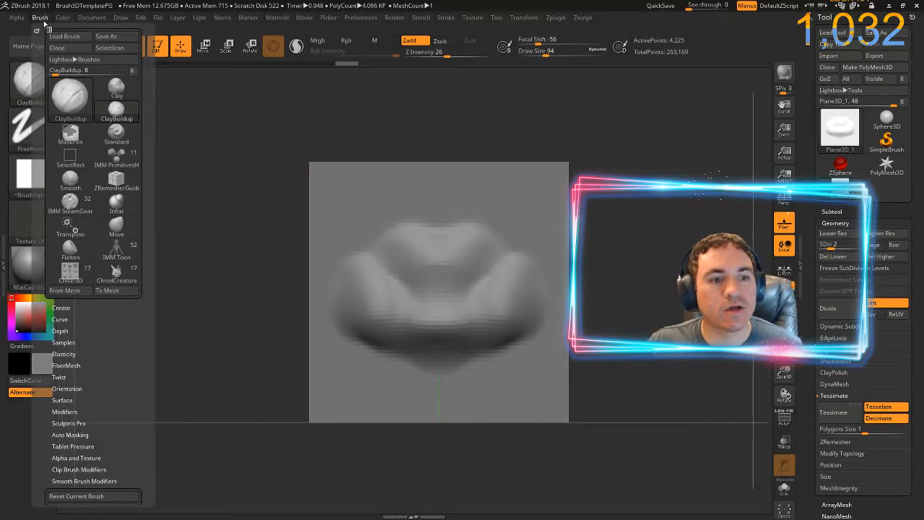
pyautogui.click(64, 291)
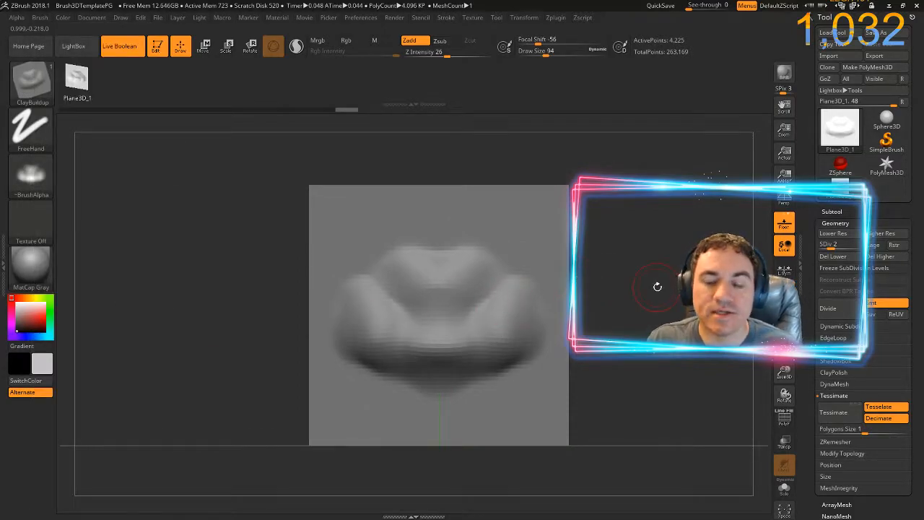
# - Build up the relief's upper part symmetrically with Z Intensity 55 and draw size 154
pyautogui.moveTo(388, 240); pyautogui.dragTo(433, 254)
pyautogui.moveTo(449, 54); pyautogui.dragTo(467, 54)
pyautogui.click(547, 53)
pyautogui.press(']')
pyautogui.moveTo(398, 248)
pyautogui.mouseDown()
pyautogui.moveTo(420, 261)
pyautogui.moveTo(398, 281)
pyautogui.moveTo(409, 280)
pyautogui.moveTo(433, 315)
pyautogui.moveTo(400, 257)
pyautogui.moveTo(434, 251)
pyautogui.mouseUp()
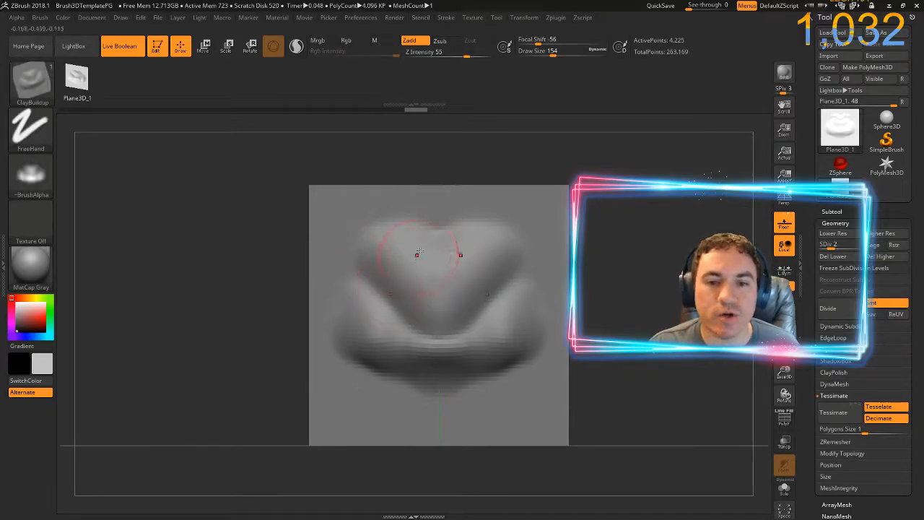
# - Smooth the relief's upper ridge, and extend and blend its lower centre downward
pyautogui.moveTo(363, 245)
pyautogui.keyDown('shift'); pyautogui.mouseDown()
pyautogui.moveTo(427, 248)
pyautogui.moveTo(405, 250)
pyautogui.mouseUp(); pyautogui.keyUp('shift')
pyautogui.moveTo(428, 379)
pyautogui.mouseDown()
pyautogui.moveTo(408, 387)
pyautogui.moveTo(423, 369)
pyautogui.moveTo(426, 390)
pyautogui.moveTo(408, 366)
pyautogui.moveTo(427, 365)
pyautogui.moveTo(438, 390)
pyautogui.mouseUp()
pyautogui.press('s')
pyautogui.moveTo(412, 340)
pyautogui.keyDown('shift'); pyautogui.mouseDown()
pyautogui.moveTo(438, 375)
pyautogui.moveTo(433, 390)
pyautogui.mouseUp(); pyautogui.keyUp('shift')
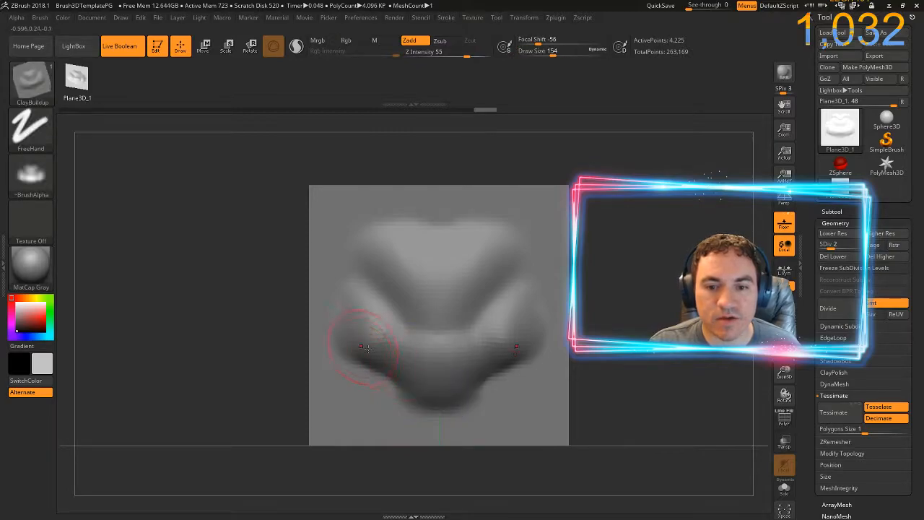
# - Fill out and smooth the relief's lower bulge, and add the mesh to ClayBuildup as a second alpha
pyautogui.moveTo(379, 373)
pyautogui.mouseDown()
pyautogui.moveTo(399, 401)
pyautogui.moveTo(405, 383)
pyautogui.moveTo(426, 390)
pyautogui.moveTo(413, 396)
pyautogui.moveTo(422, 397)
pyautogui.moveTo(430, 377)
pyautogui.moveTo(433, 401)
pyautogui.moveTo(441, 371)
pyautogui.moveTo(423, 328)
pyautogui.mouseUp()
pyautogui.keyDown('shift'); pyautogui.moveTo(427, 283); pyautogui.dragTo(438, 303); pyautogui.keyUp('shift')
pyautogui.moveTo(396, 379)
pyautogui.keyDown('shift'); pyautogui.mouseDown()
pyautogui.moveTo(415, 408)
pyautogui.moveTo(430, 406)
pyautogui.mouseUp(); pyautogui.keyUp('shift')
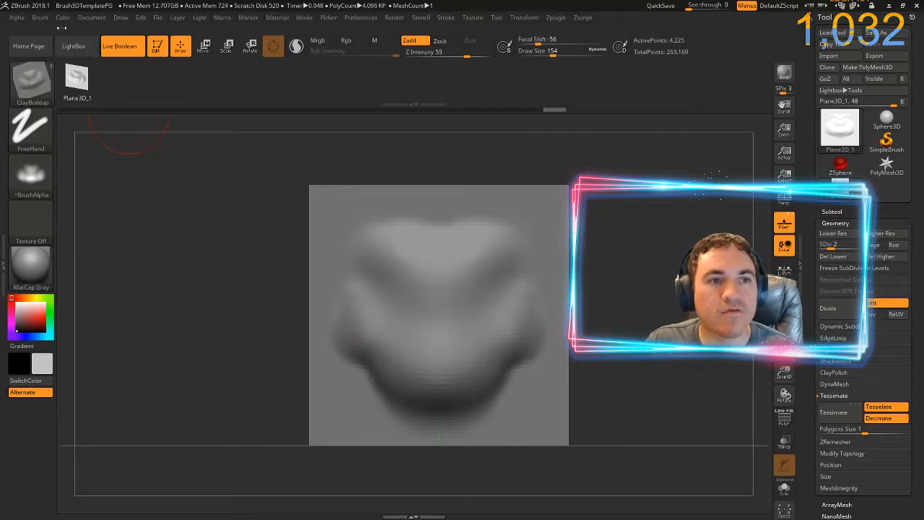
pyautogui.click(40, 18)
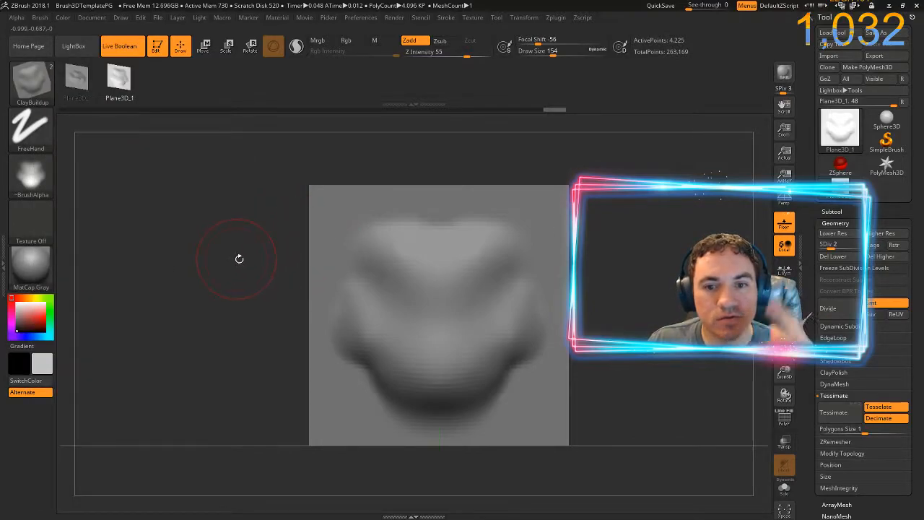
# - Undo all the sculpting strokes back to the flat plane
pyautogui.hotkey('ctrl', 'z')
pyautogui.hotkey('ctrl', 'z')
pyautogui.hotkey('ctrl', 'z')
pyautogui.hotkey('ctrl', 'z')
pyautogui.hotkey('ctrl', 'z')
pyautogui.hotkey('ctrl', 'z')
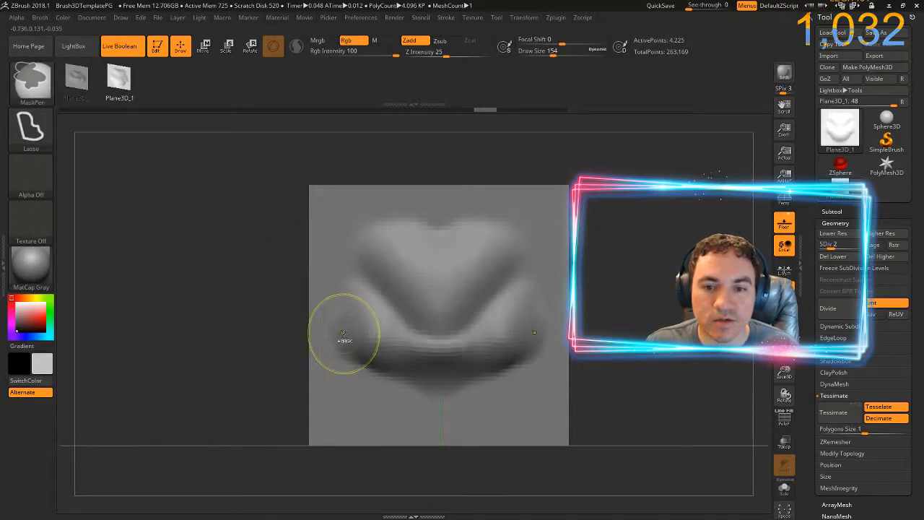
pyautogui.hotkey('ctrl', 'z')
pyautogui.hotkey('ctrl', 'z')
pyautogui.hotkey('ctrl', 'z')
pyautogui.hotkey('ctrl', 'z')
pyautogui.hotkey('ctrl', 'z')
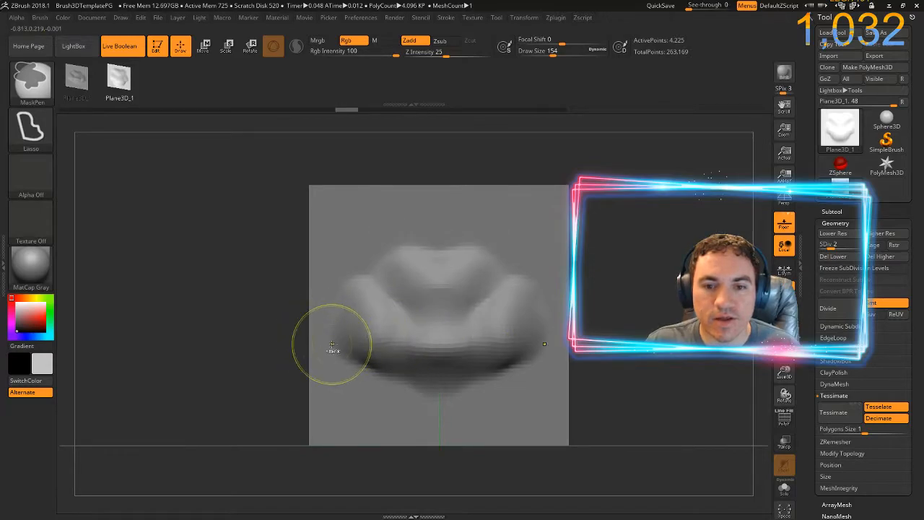
pyautogui.hotkey('ctrl', 'z')
pyautogui.hotkey('ctrl', 'z')
pyautogui.hotkey('ctrl', 'z')
pyautogui.hotkey('ctrl', 'z')
pyautogui.hotkey('ctrl', 'z')
pyautogui.hotkey('ctrl', 'z')
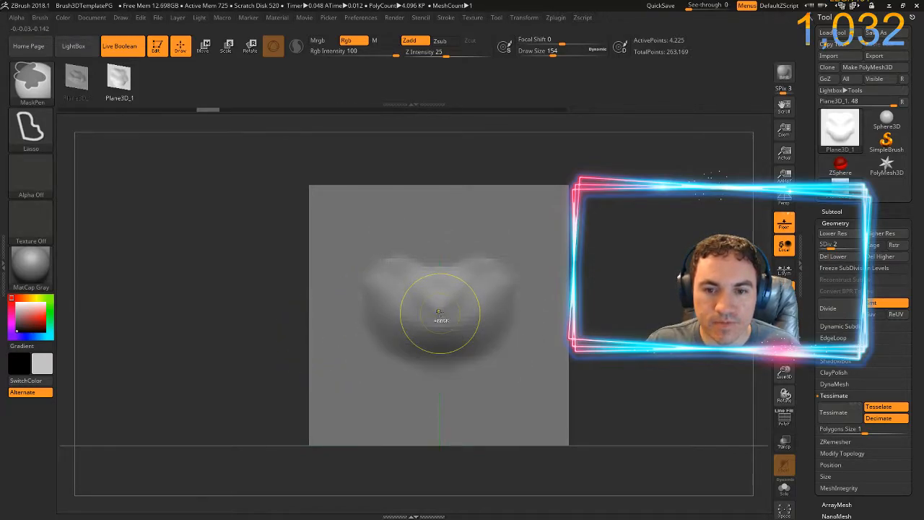
pyautogui.hotkey('ctrl', 'z')
pyautogui.hotkey('ctrl', 'z')
pyautogui.hotkey('ctrl', 'z')
pyautogui.hotkey('ctrl', 'z')
pyautogui.hotkey('ctrl', 'z')
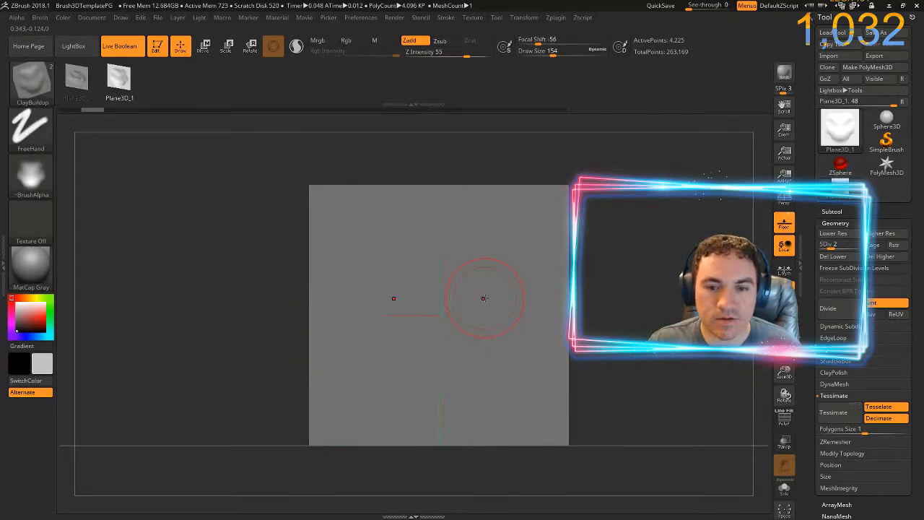
# - Sculpt a large symmetrical egg-shaped bulge on the flat plane at draw size 268, and smooth its surface
pyautogui.press('s')
pyautogui.moveTo(433, 297)
pyautogui.mouseDown()
pyautogui.moveTo(445, 302)
pyautogui.moveTo(442, 333)
pyautogui.moveTo(437, 317)
pyautogui.moveTo(419, 311)
pyautogui.moveTo(441, 346)
pyautogui.moveTo(433, 317)
pyautogui.moveTo(383, 303)
pyautogui.moveTo(387, 259)
pyautogui.moveTo(390, 269)
pyautogui.mouseUp()
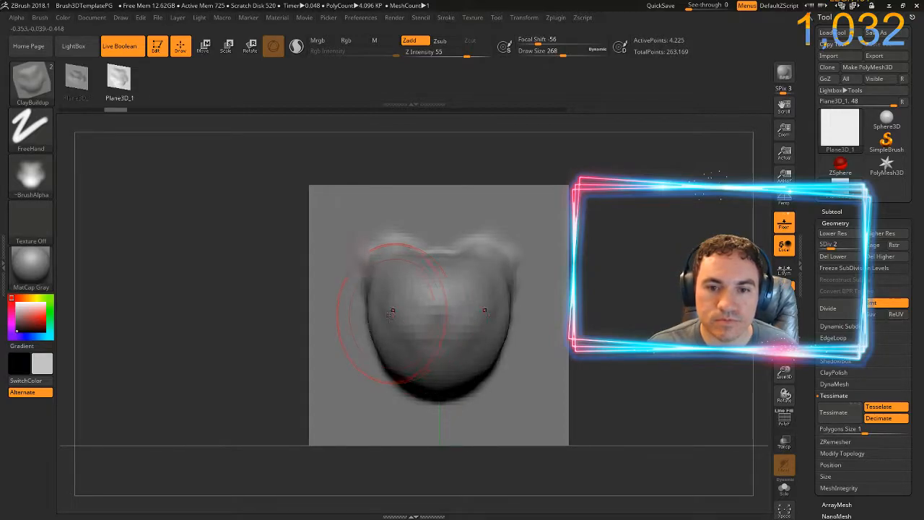
pyautogui.press('shift')
pyautogui.moveTo(448, 323)
pyautogui.keyDown('shift'); pyautogui.mouseDown()
pyautogui.moveTo(398, 286)
pyautogui.moveTo(369, 285)
pyautogui.moveTo(394, 367)
pyautogui.moveTo(425, 348)
pyautogui.mouseUp(); pyautogui.keyUp('shift')
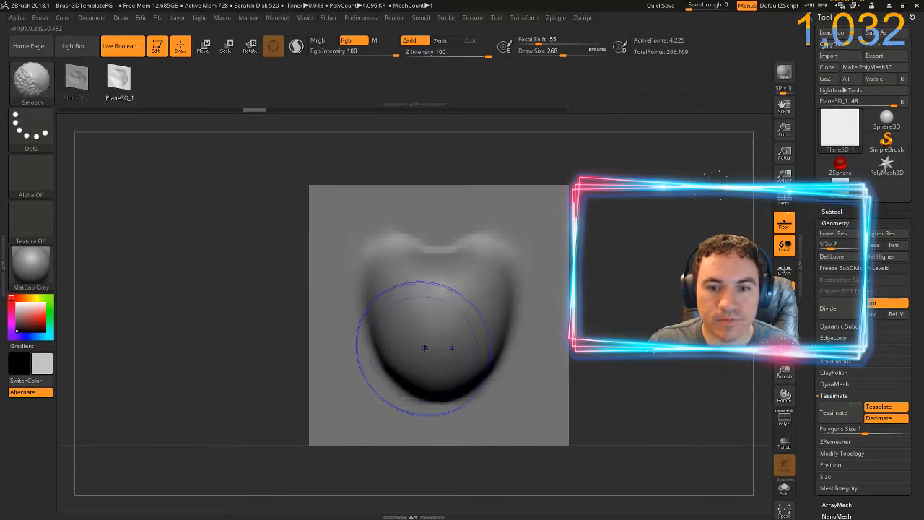
# - Build up and smooth the bulge's upper centre, and add the mesh to ClayBuildup as a third alpha
pyautogui.moveTo(190, 275)
pyautogui.mouseDown()
pyautogui.moveTo(208, 283)
pyautogui.moveTo(195, 282)
pyautogui.mouseUp()
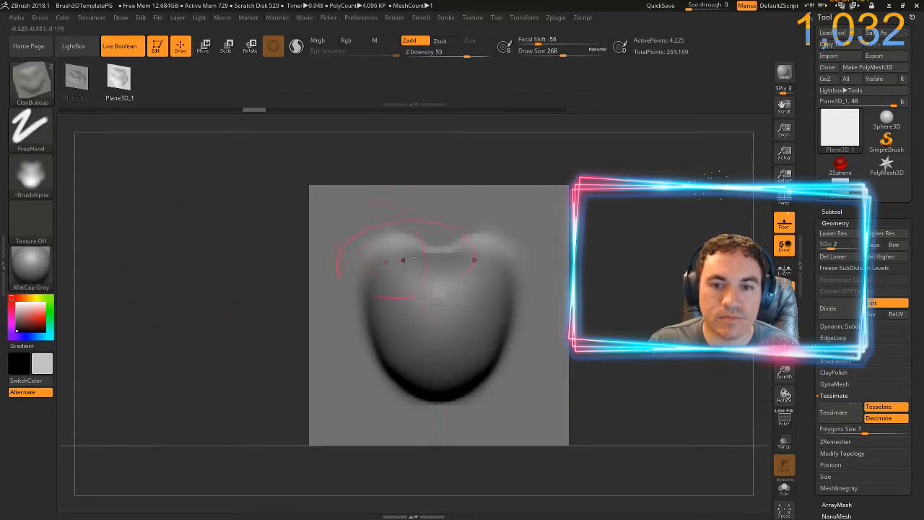
pyautogui.moveTo(439, 260)
pyautogui.mouseDown()
pyautogui.moveTo(426, 263)
pyautogui.moveTo(454, 282)
pyautogui.mouseUp()
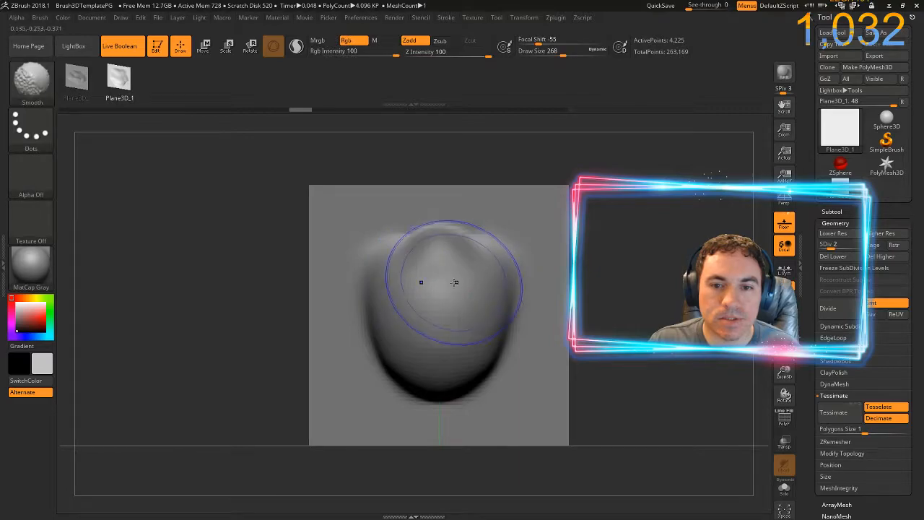
pyautogui.keyDown('shift'); pyautogui.moveTo(412, 328); pyautogui.dragTo(399, 318); pyautogui.keyUp('shift')
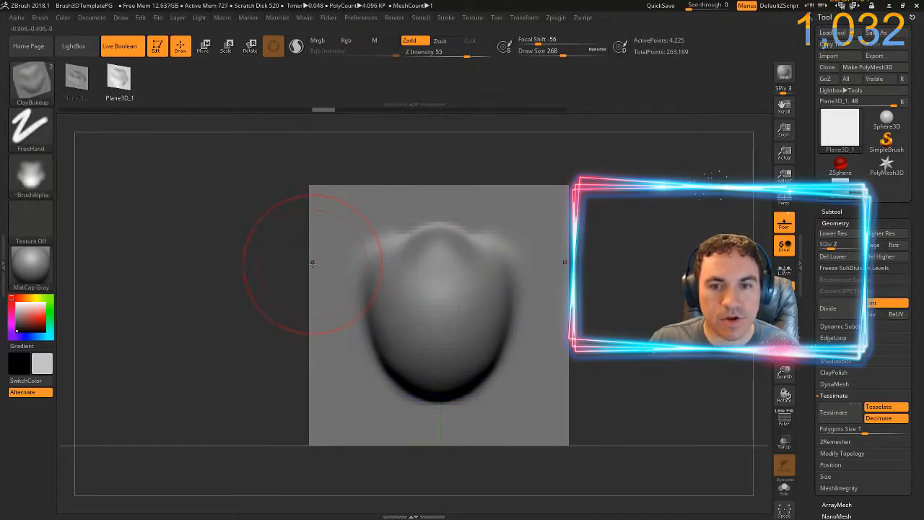
pyautogui.click(40, 18)
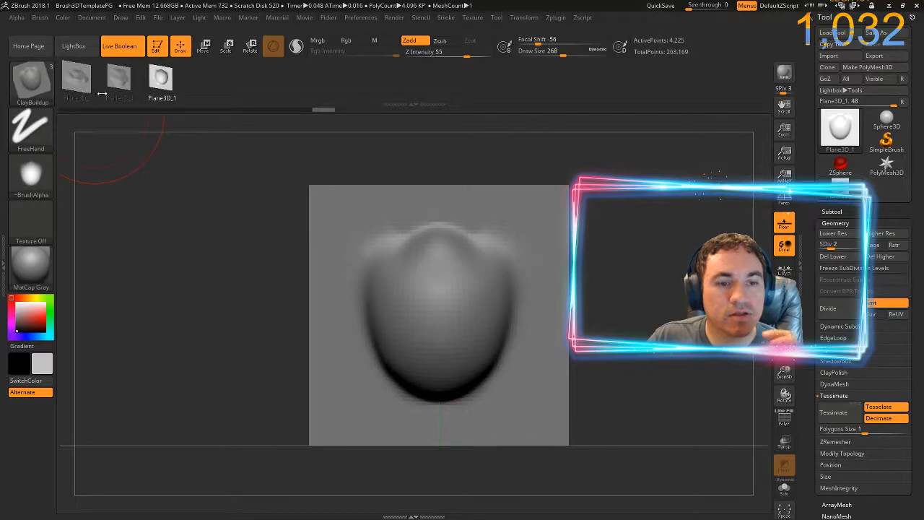
# - Inspect the modified ClayBuildup entry in the brush library and keep that brush selected
pyautogui.press('b')
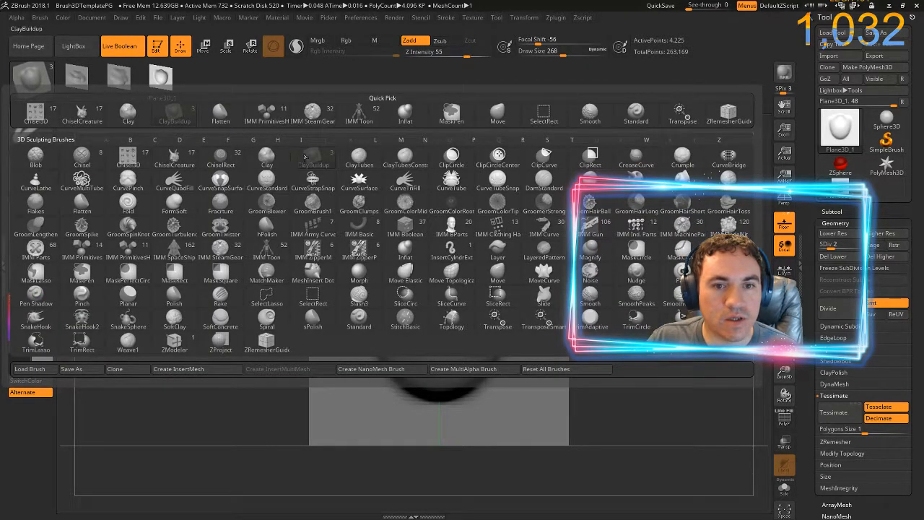
pyautogui.moveTo(322, 161)
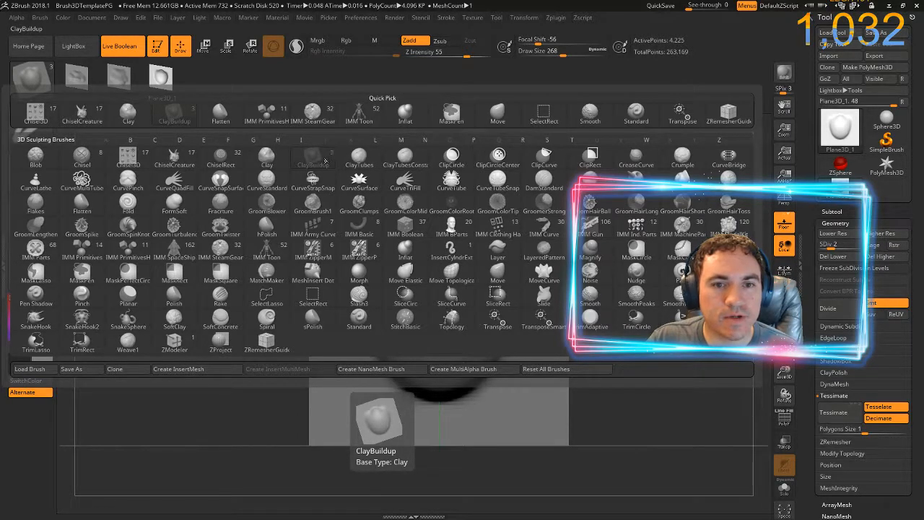
pyautogui.click(312, 160)
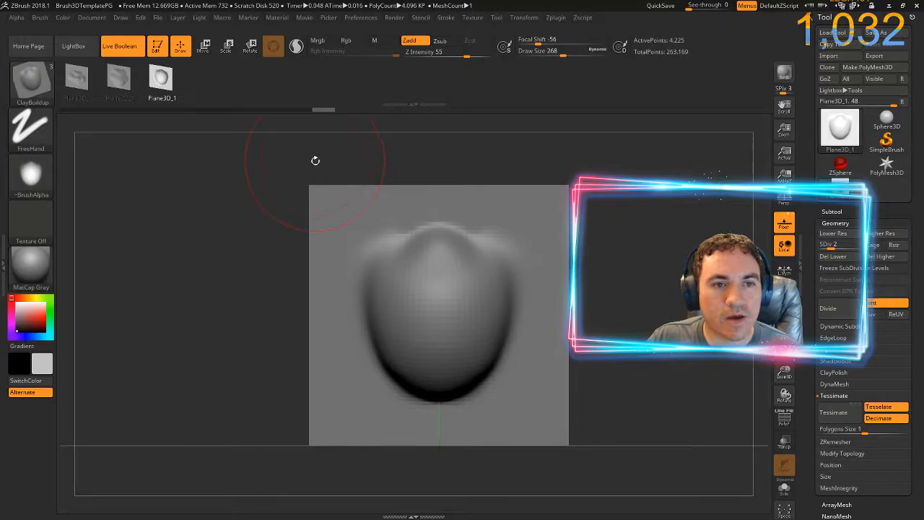
# - Start saving the brush as a preset named CharacterTexture and browse to C:\Program Files\Pixologic\ZBrush 2018\ZStartup
pyautogui.click(40, 18)
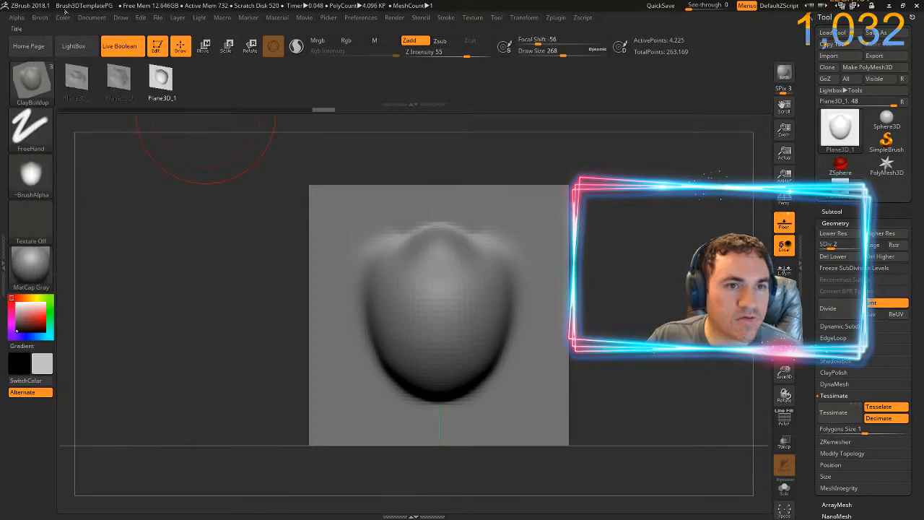
pyautogui.click(40, 18)
pyautogui.click(113, 36)
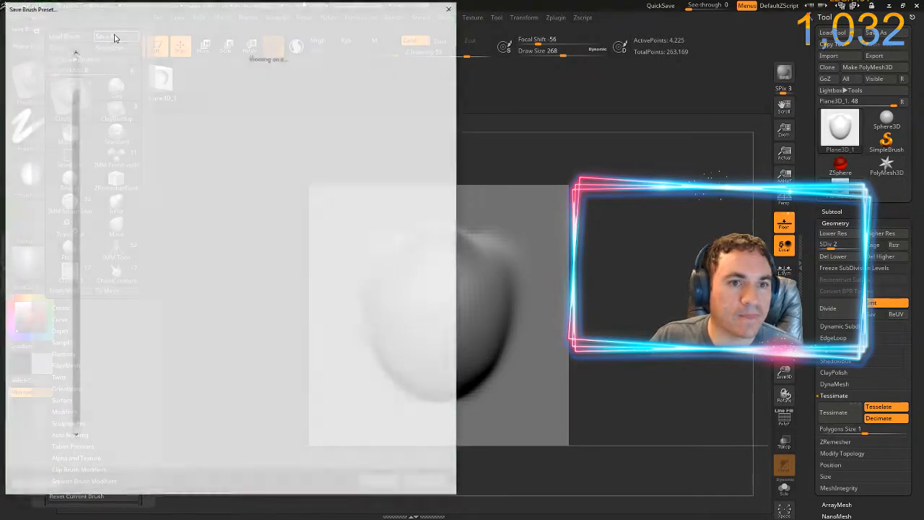
pyautogui.write('CharacterTexture')
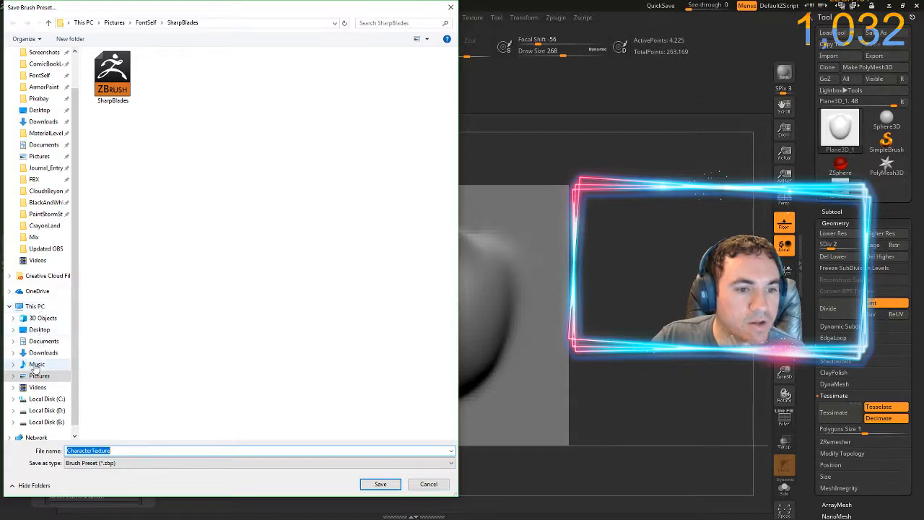
pyautogui.click(40, 401)
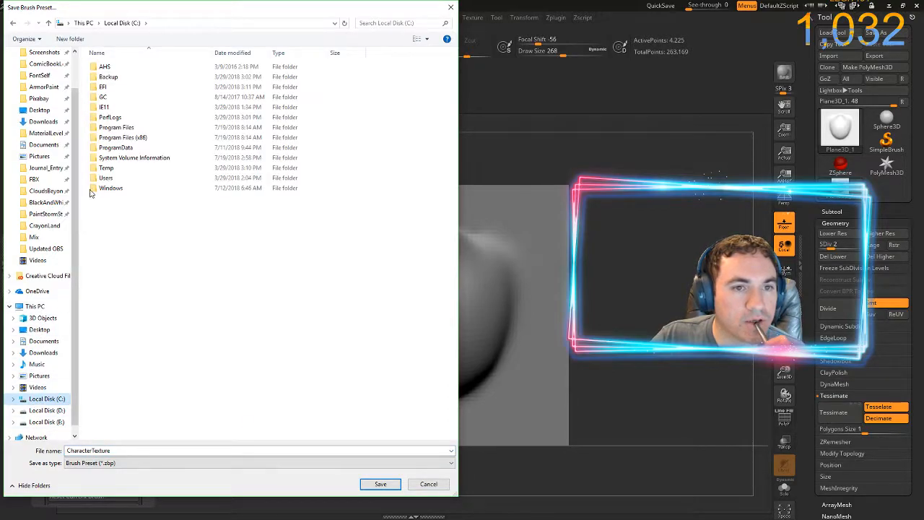
pyautogui.doubleClick(123, 128)
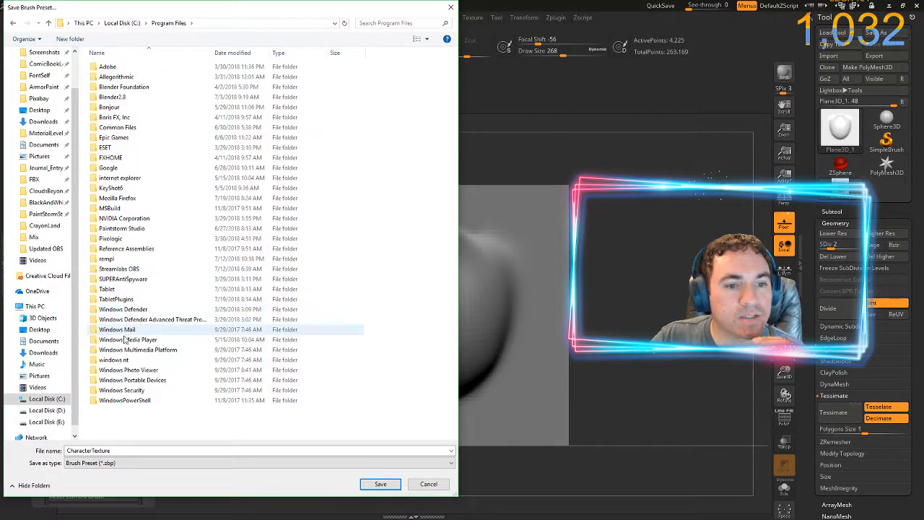
pyautogui.doubleClick(129, 239)
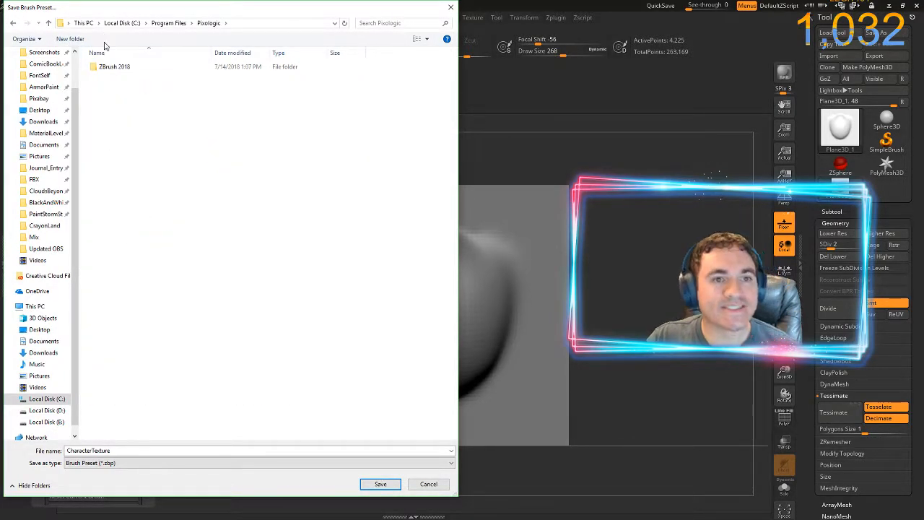
pyautogui.doubleClick(107, 67)
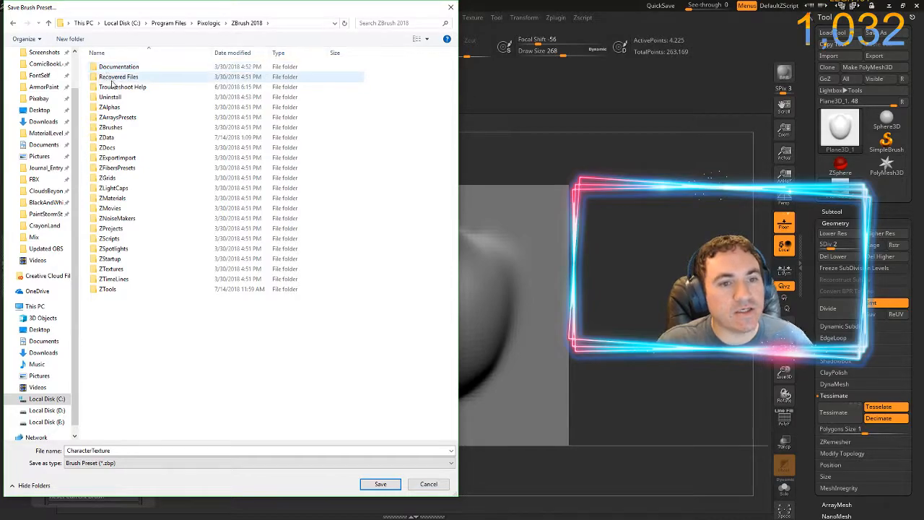
pyautogui.doubleClick(135, 260)
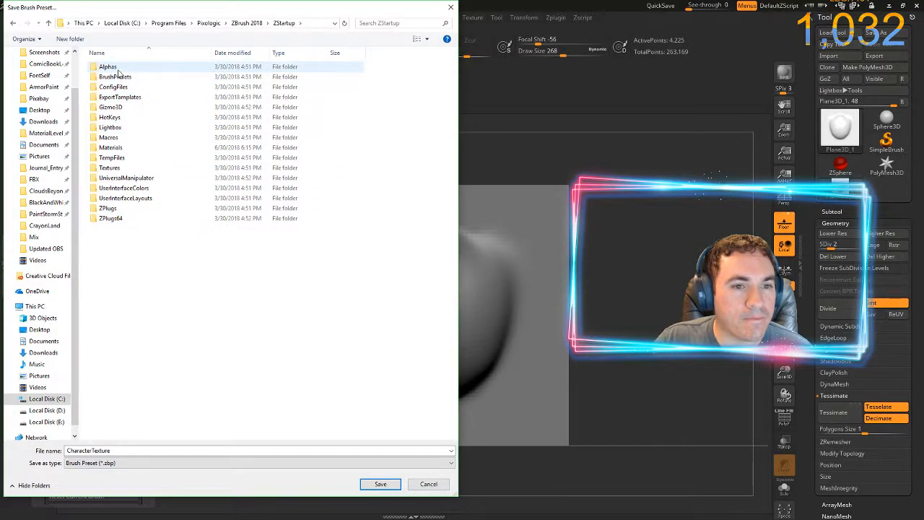
# - Save the CharacterTexture brush preset in the Alphas folder inside ZStartup
pyautogui.doubleClick(103, 220)
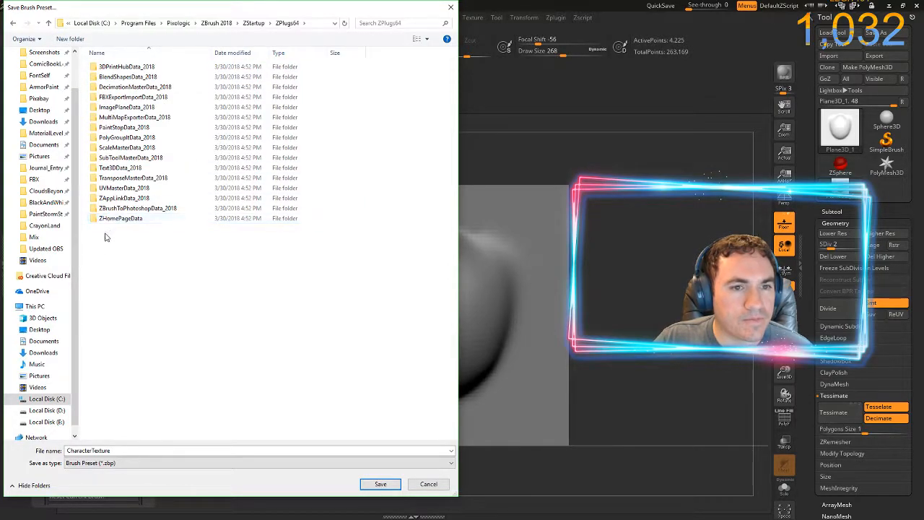
pyautogui.hotkey('alt', 'Up')
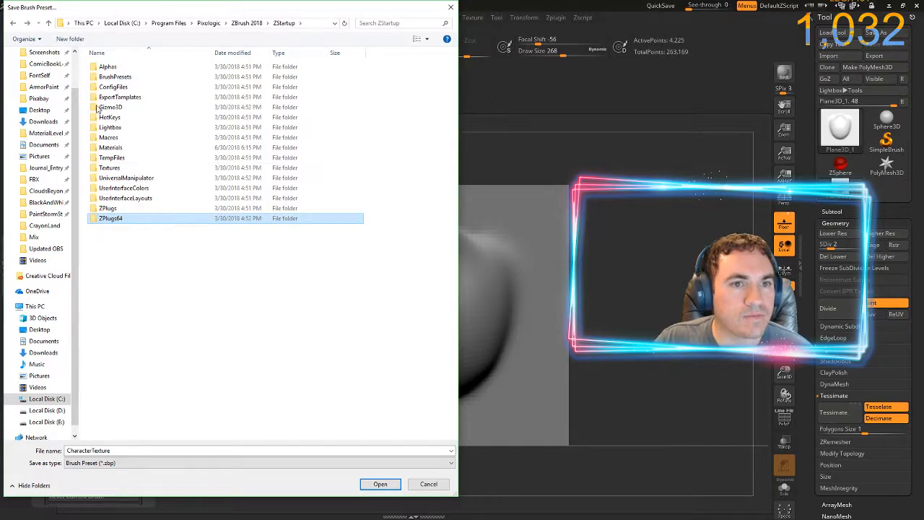
pyautogui.doubleClick(116, 66)
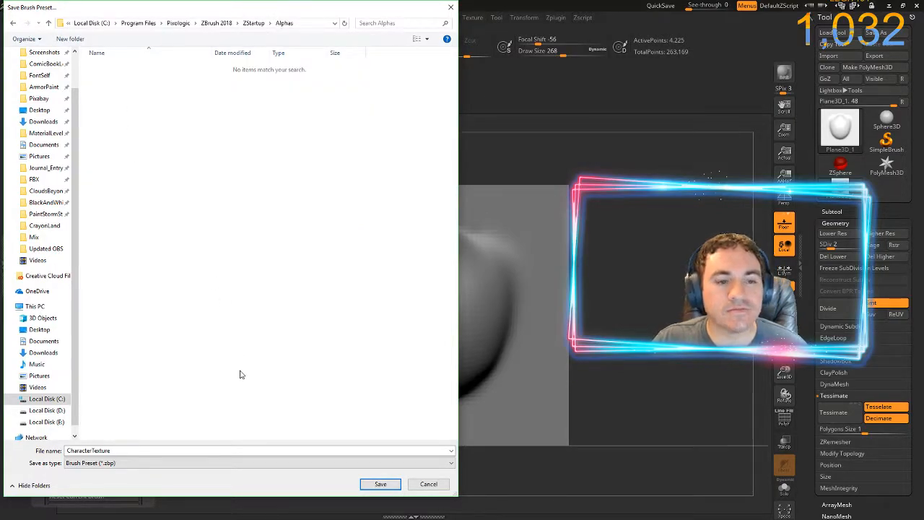
pyautogui.doubleClick(231, 450)
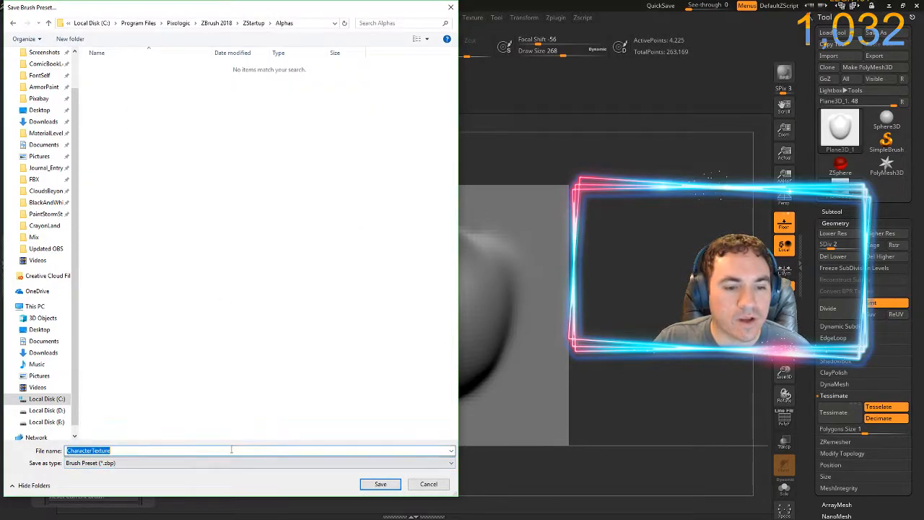
pyautogui.click(378, 484)
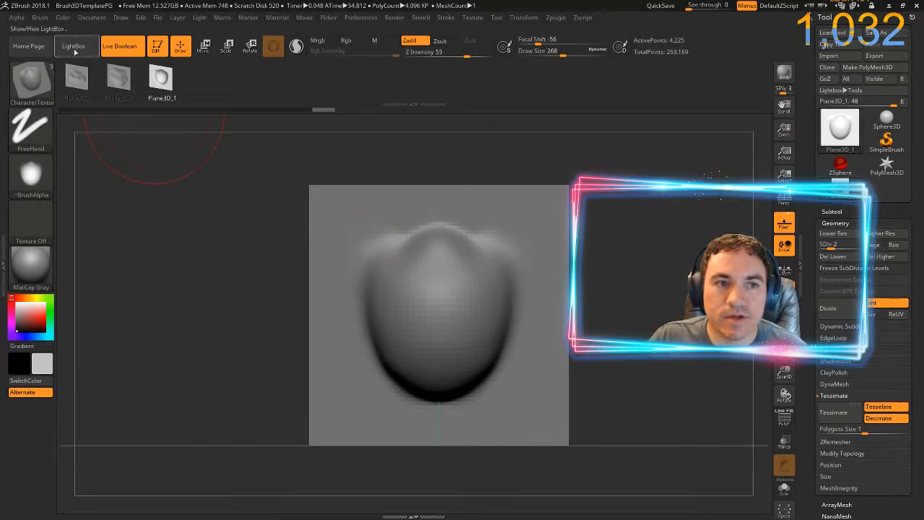
# - Load the DemoAnimeHead project from LightBox without saving the changes to the current project
pyautogui.click(73, 47)
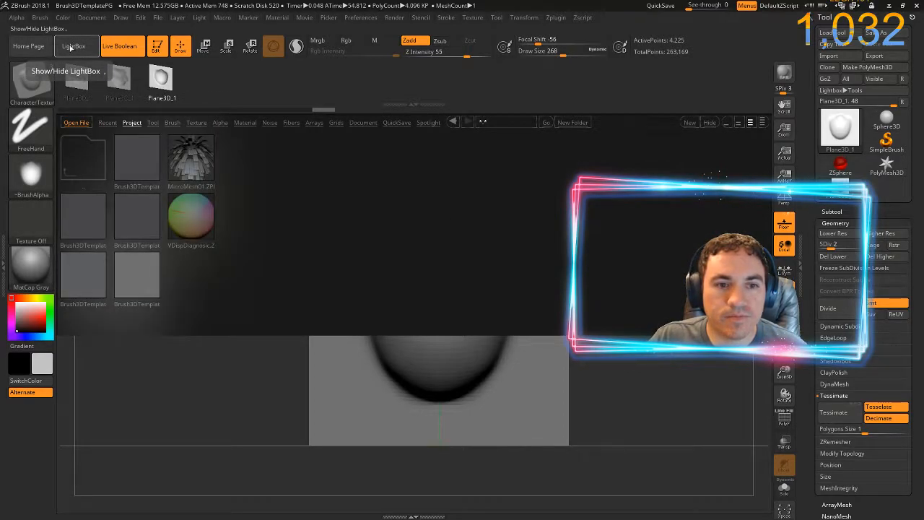
pyautogui.click(130, 123)
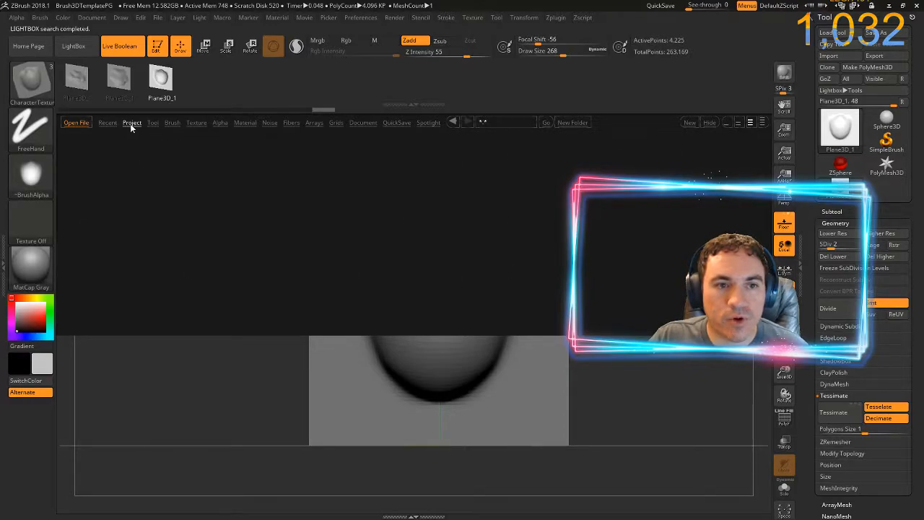
pyautogui.doubleClick(345, 152)
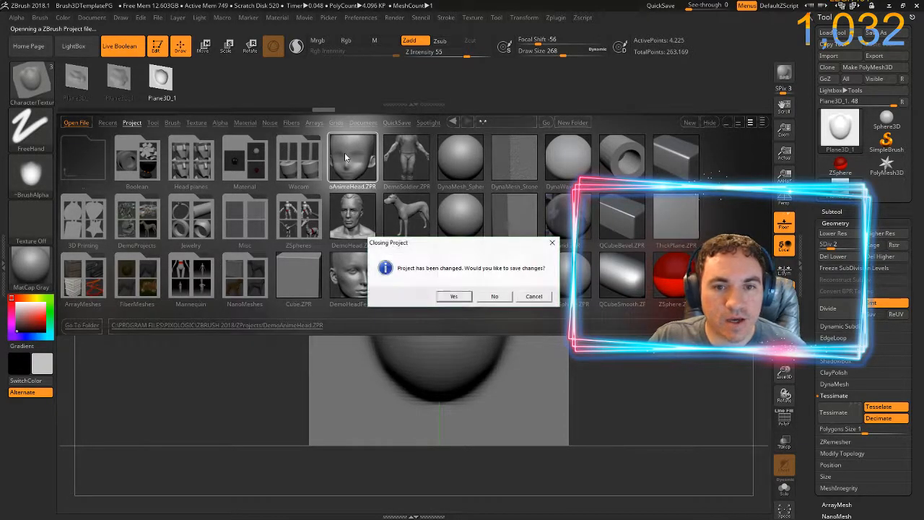
pyautogui.click(494, 296)
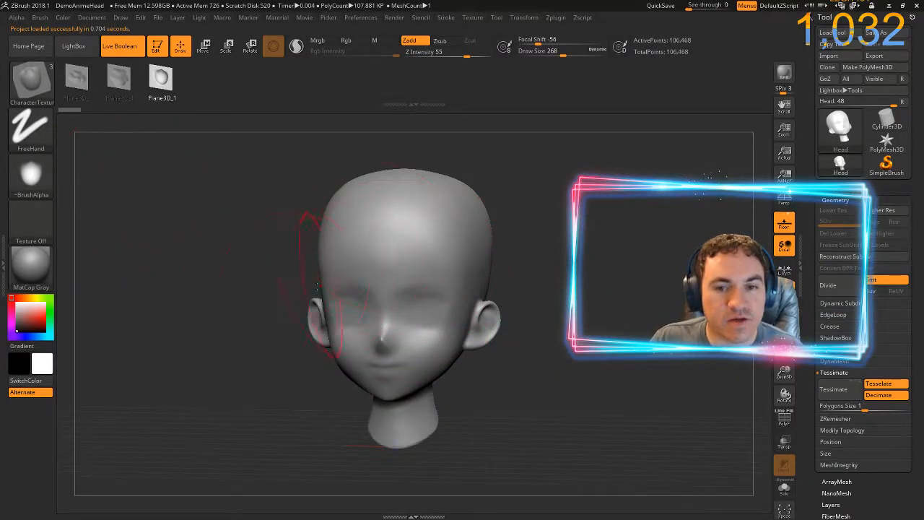
# - Select the ChiselCreature brush and reduce its draw size to 144 with the side of the head in view
pyautogui.press('b')
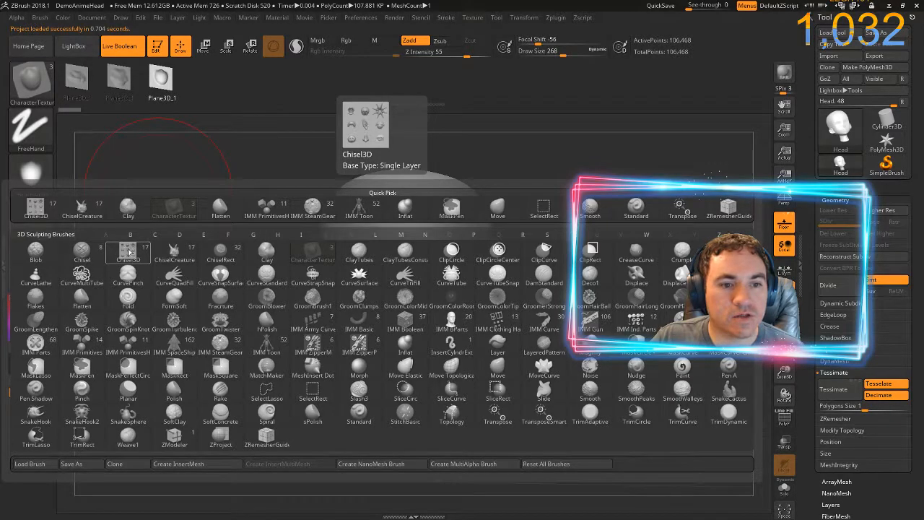
pyautogui.click(173, 250)
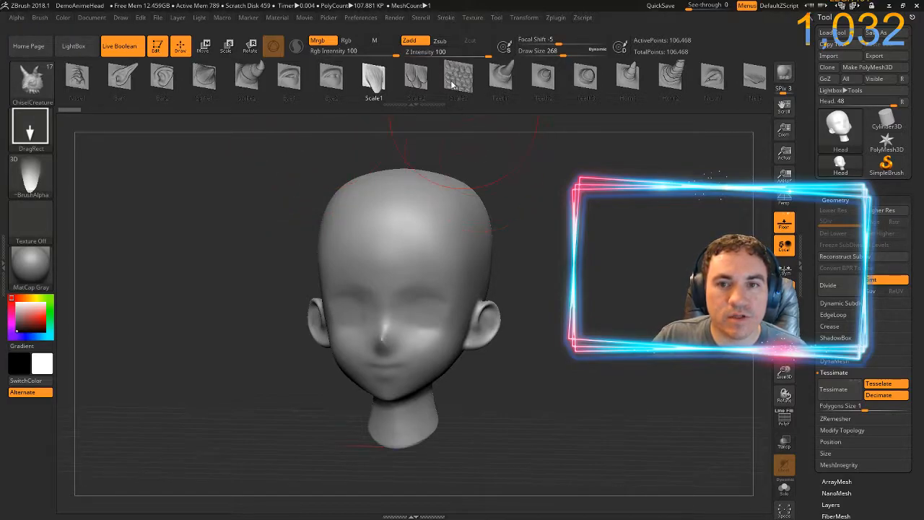
pyautogui.moveTo(625, 333); pyautogui.dragTo(556, 334)
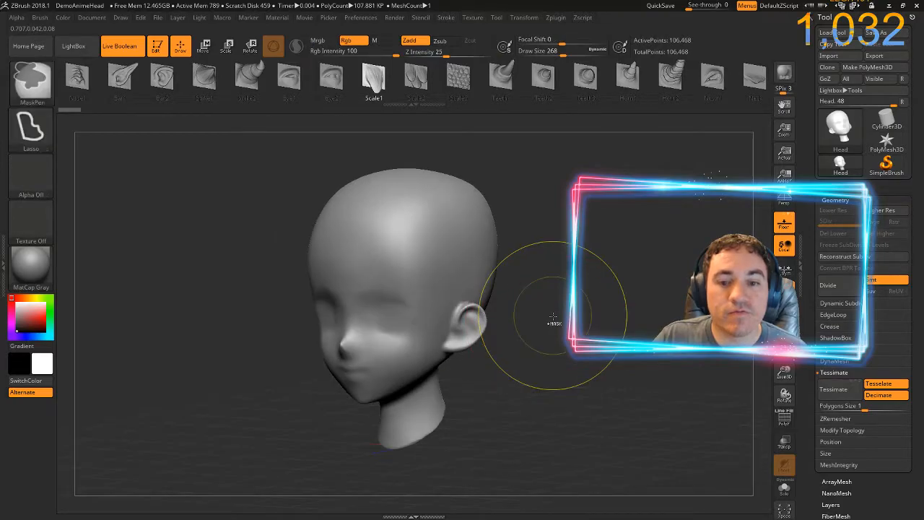
pyautogui.keyDown('ctrl'); pyautogui.moveTo(553, 321); pyautogui.dragTo(619, 367, button='right'); pyautogui.keyUp('ctrl')
pyautogui.moveTo(619, 368); pyautogui.dragTo(506, 317)
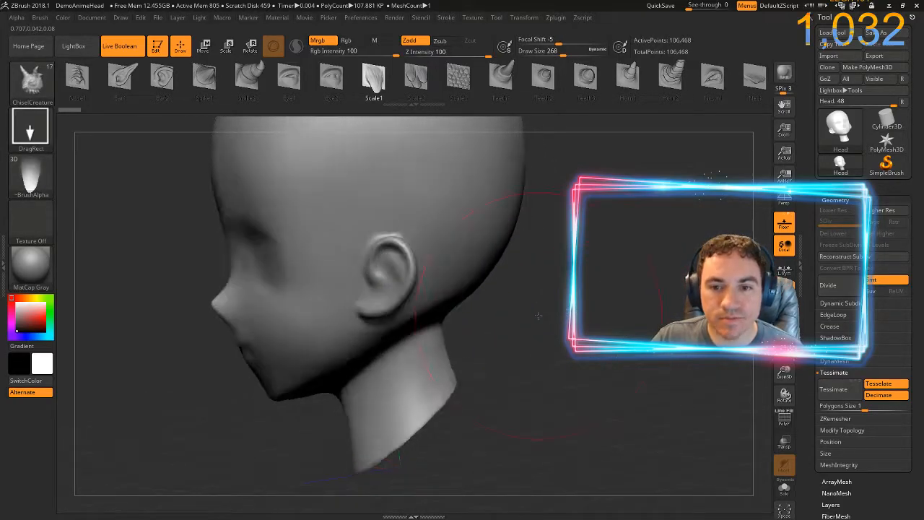
pyautogui.press('[')
pyautogui.press('[')
pyautogui.press('[')
pyautogui.press('[')
pyautogui.press('[')
pyautogui.press('[')
pyautogui.press('[')
pyautogui.press('[')
pyautogui.press('[')
pyautogui.press('[')
pyautogui.press('[')
pyautogui.press('[')
pyautogui.press('[')
pyautogui.press('[')
pyautogui.press('[')
pyautogui.press('[')
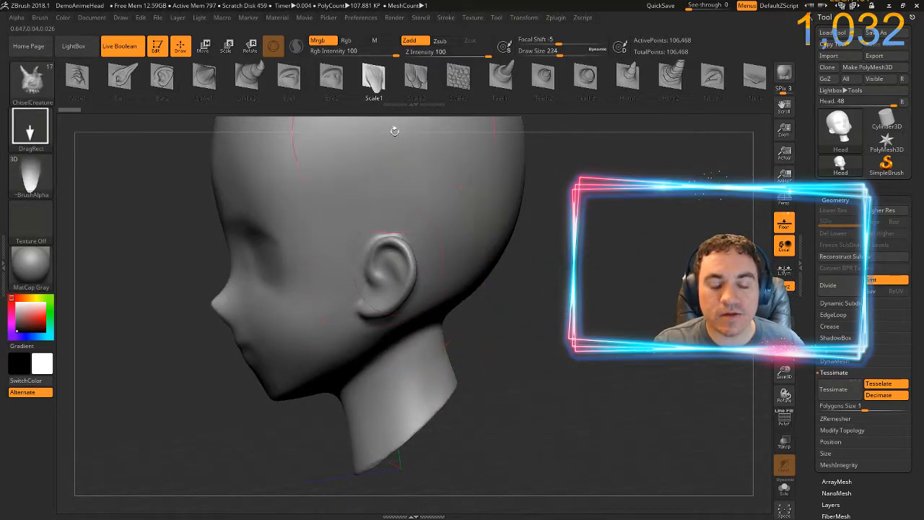
# - Smooth away the ears on both sides of the head, leaving only small bumps
pyautogui.press('shift')
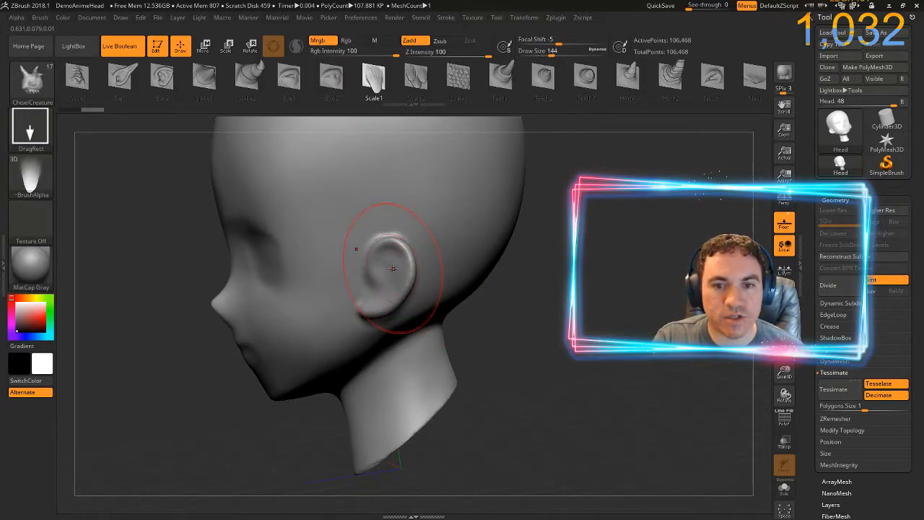
pyautogui.press('shift')
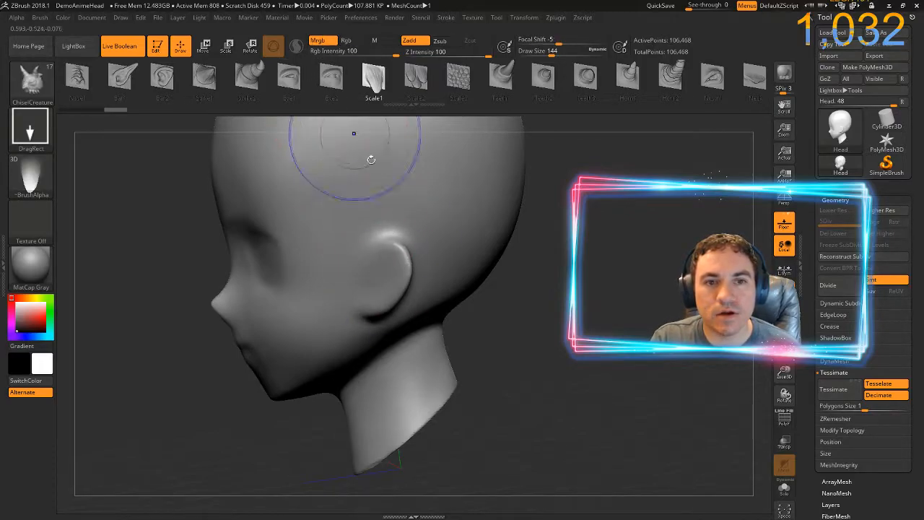
pyautogui.press('shift')
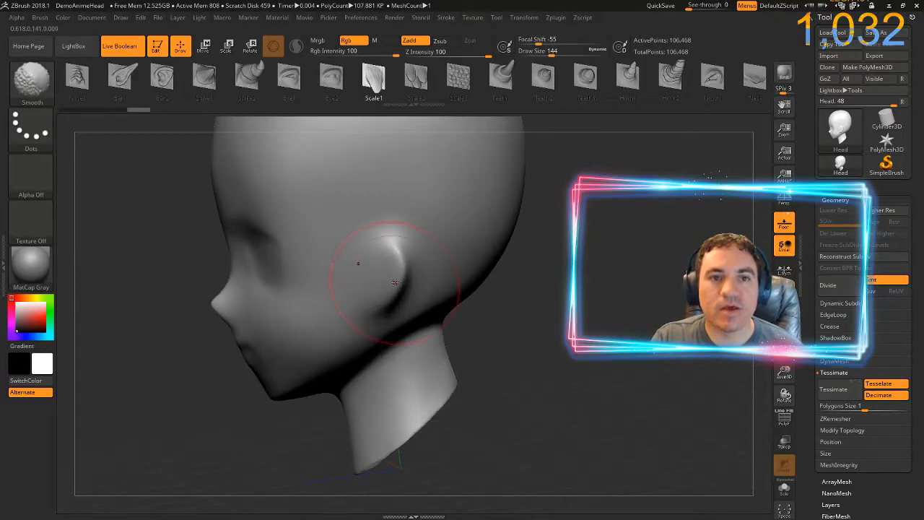
pyautogui.moveTo(522, 298)
pyautogui.mouseDown()
pyautogui.moveTo(491, 295)
pyautogui.moveTo(536, 290)
pyautogui.mouseUp()
pyautogui.press('shift')
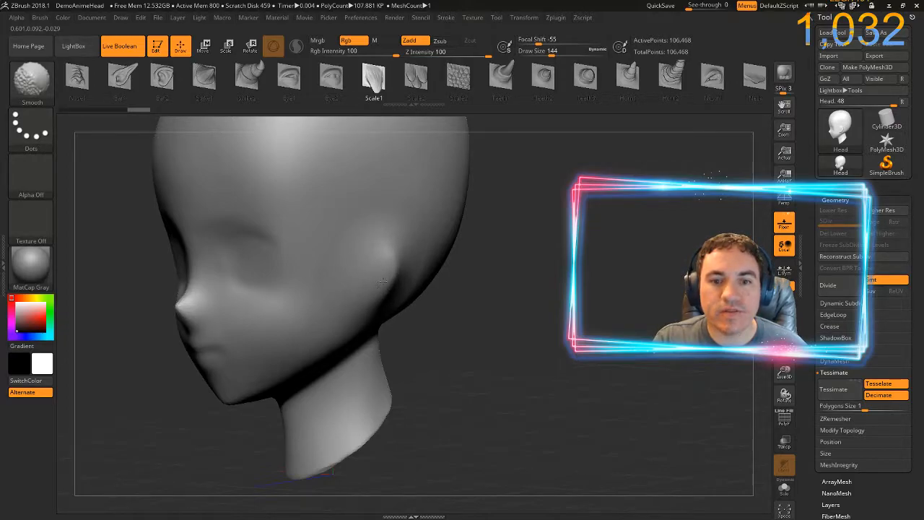
# - Convert the head to a PolyMesh3D and smooth the side of the head around the former ear
pyautogui.click(866, 67)
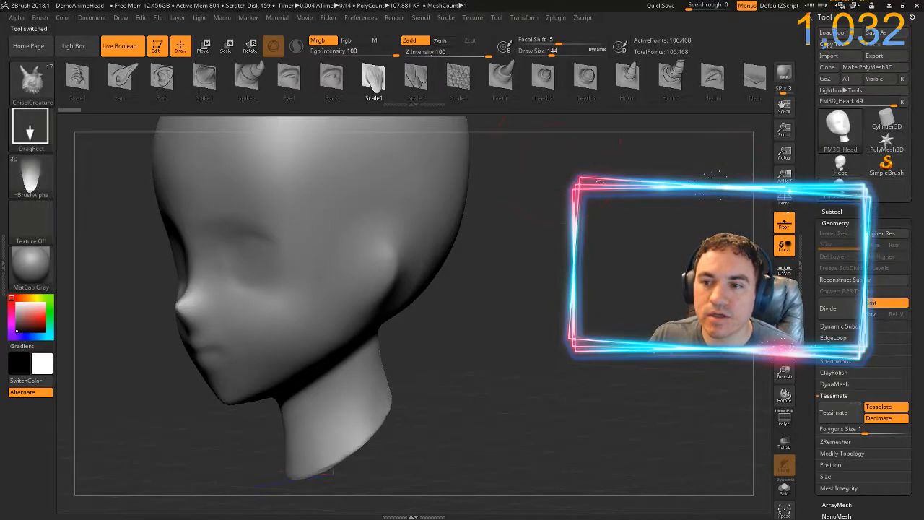
pyautogui.moveTo(500, 328); pyautogui.dragTo(479, 347)
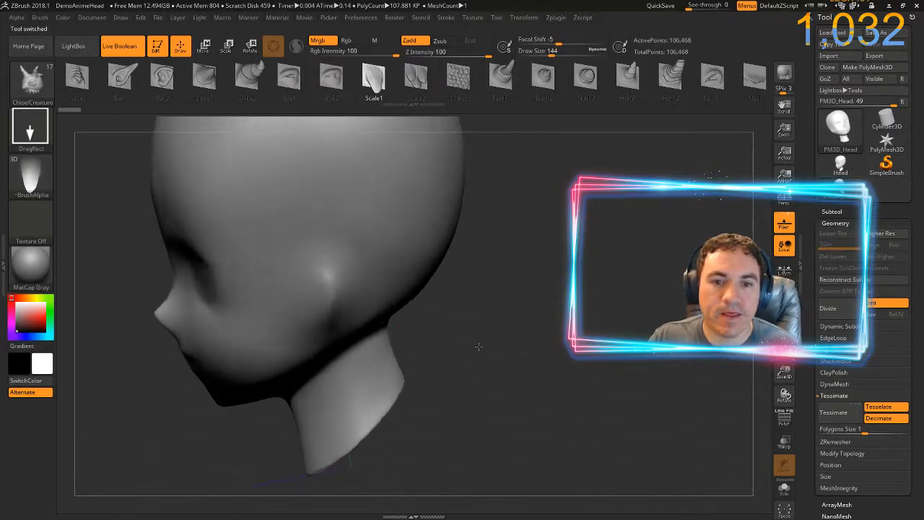
pyautogui.keyDown('shift'); pyautogui.moveTo(342, 220); pyautogui.dragTo(284, 253); pyautogui.keyUp('shift')
pyautogui.moveTo(442, 340); pyautogui.dragTo(485, 343)
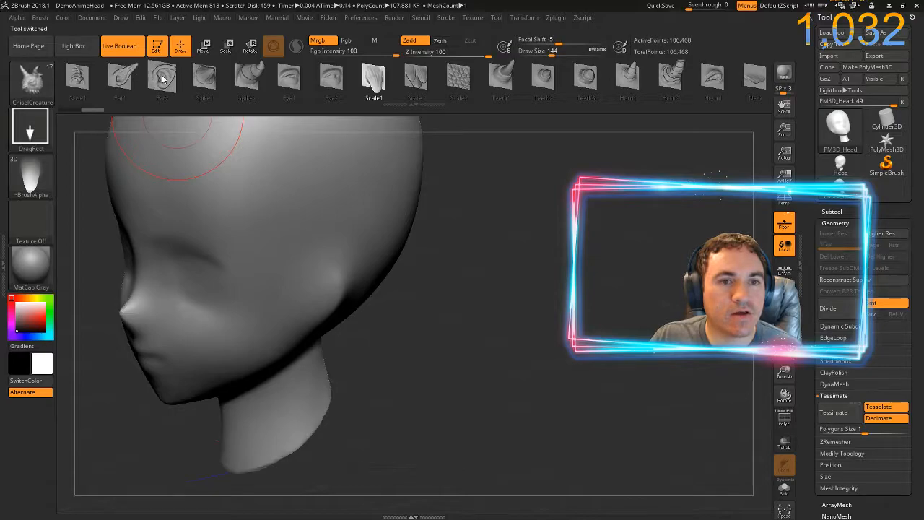
# - Add symmetrical pointed ears to the sides of the head with the ChiselCreature brush's Ear1 shape, undoing the first attempt
pyautogui.click(122, 78)
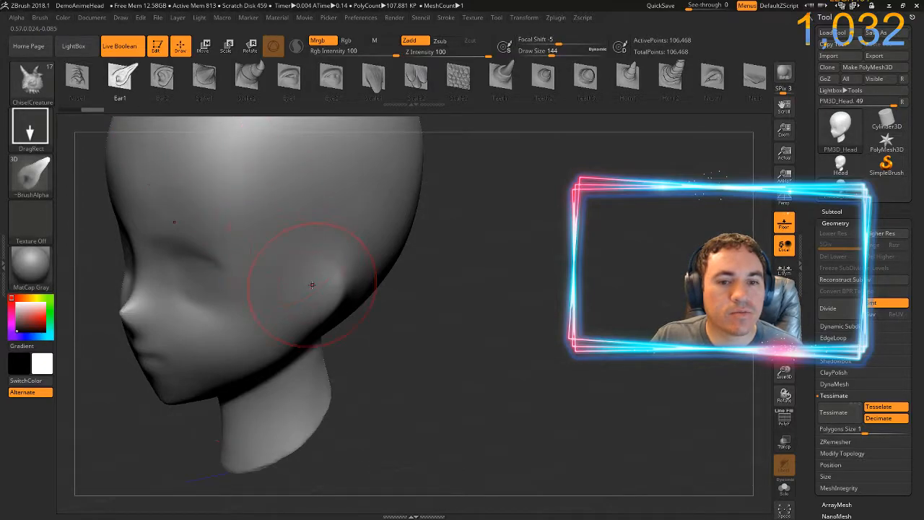
pyautogui.moveTo(423, 358); pyautogui.dragTo(117, 324)
pyautogui.keyDown('alt'); pyautogui.moveTo(126, 291); pyautogui.dragTo(283, 356); pyautogui.keyUp('alt')
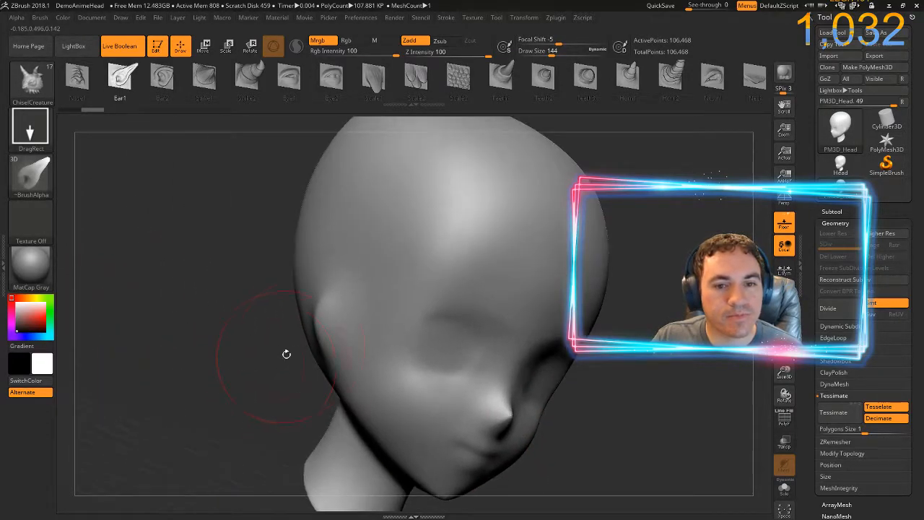
pyautogui.moveTo(323, 324); pyautogui.dragTo(353, 292)
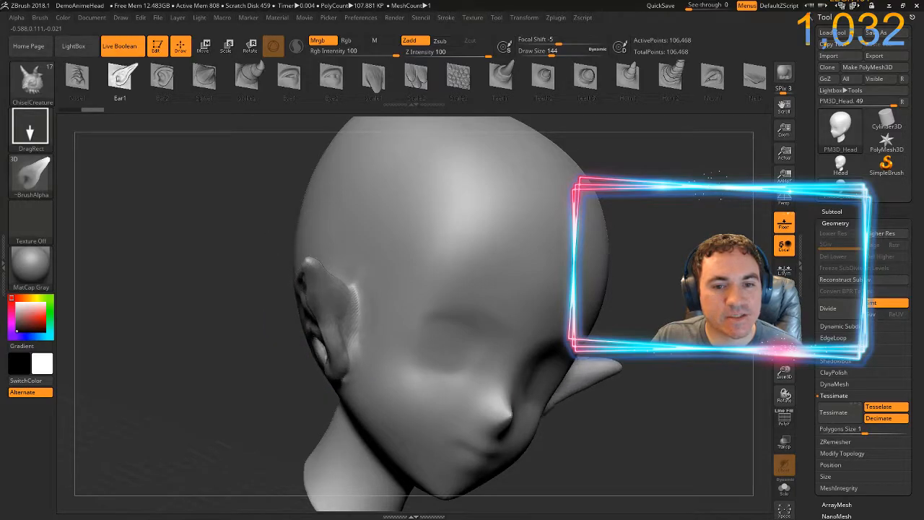
pyautogui.hotkey('ctrl', 'z')
pyautogui.moveTo(671, 442); pyautogui.dragTo(594, 412)
pyautogui.moveTo(508, 393); pyautogui.dragTo(506, 274)
pyautogui.moveTo(180, 364)
pyautogui.mouseDown()
pyautogui.moveTo(181, 313)
pyautogui.moveTo(190, 344)
pyautogui.moveTo(181, 349)
pyautogui.mouseUp()
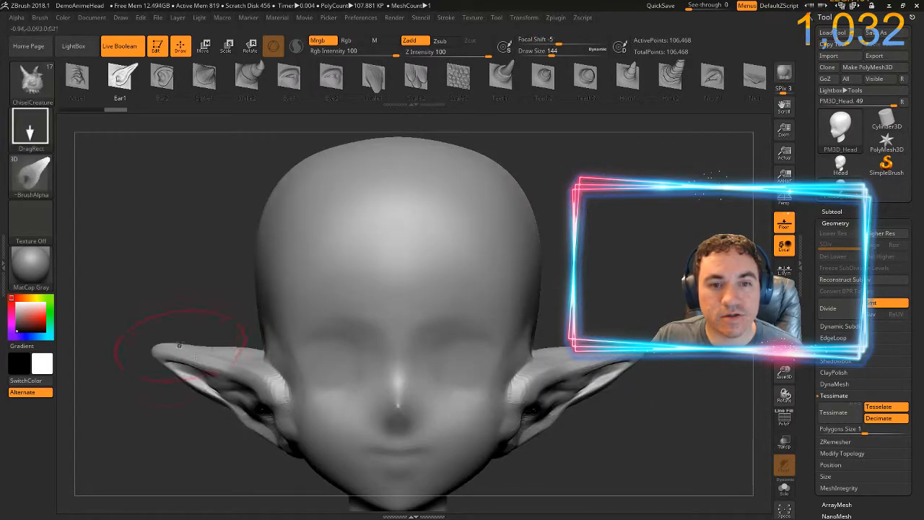
# - Select the ChiselCreature brush's Eye1 shape and try it over the eye areas of the face, undoing the trial stamps
pyautogui.click(289, 72)
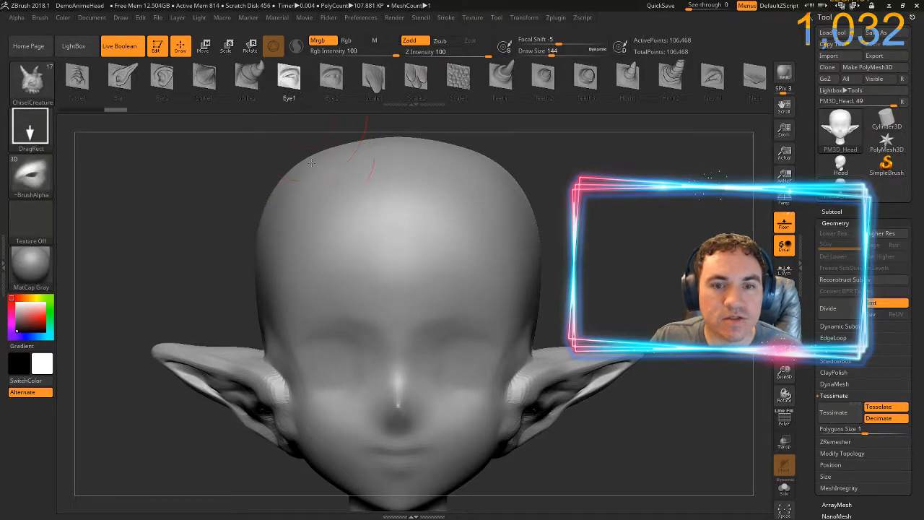
pyautogui.moveTo(452, 362); pyautogui.dragTo(490, 395)
pyautogui.moveTo(405, 451); pyautogui.dragTo(414, 293)
pyautogui.hotkey('ctrl', 'z')
pyautogui.keyDown('ctrl'); pyautogui.moveTo(608, 263); pyautogui.dragTo(608, 311, button='right'); pyautogui.keyUp('ctrl')
pyautogui.moveTo(464, 431); pyautogui.dragTo(466, 213)
pyautogui.hotkey('ctrl', 'z')
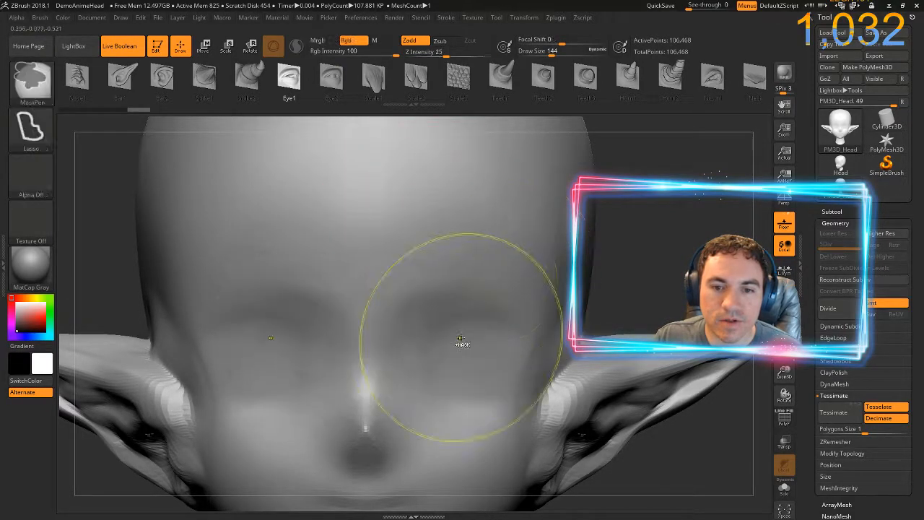
# - Replace the smaller trial eyes with large symmetrical slanted Eye1 eyes meeting at the nose bridge, using a focal shift of 7
pyautogui.hotkey('ctrl', 'shift', 'z')
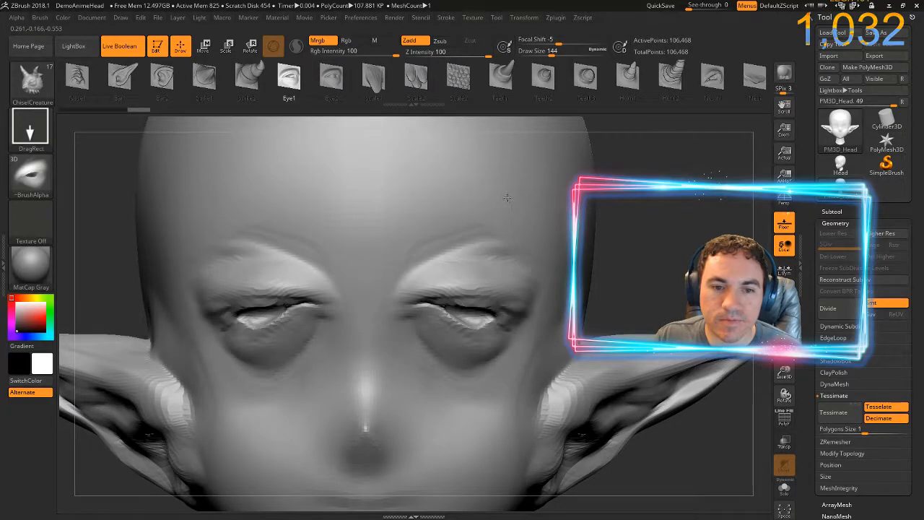
pyautogui.moveTo(486, 150)
pyautogui.mouseDown()
pyautogui.moveTo(456, 140)
pyautogui.moveTo(415, 190)
pyautogui.moveTo(446, 209)
pyautogui.mouseUp()
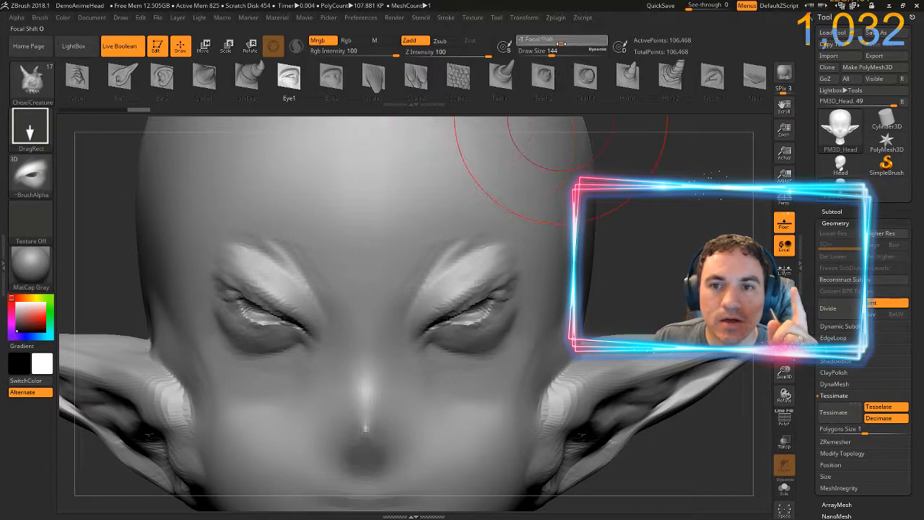
pyautogui.press('ctrl')
pyautogui.hotkey('ctrl', 'z')
pyautogui.moveTo(445, 320); pyautogui.dragTo(415, 197)
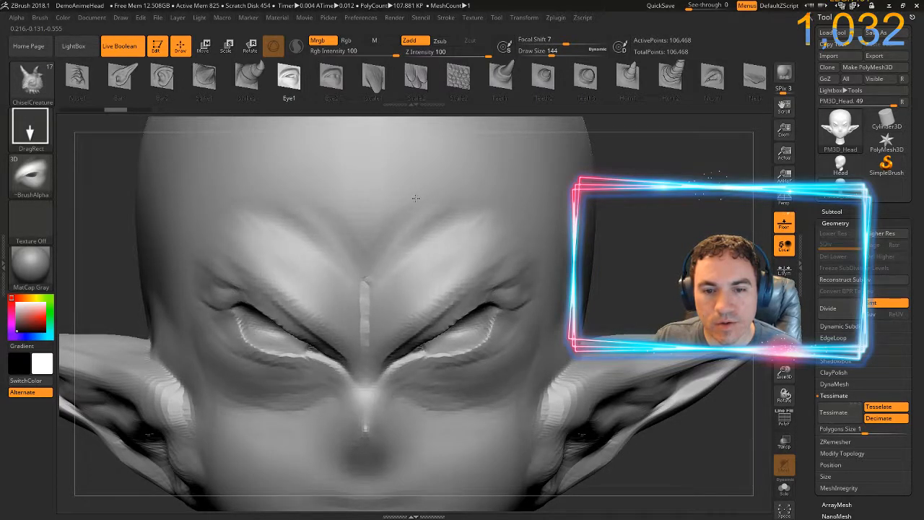
pyautogui.press('f')
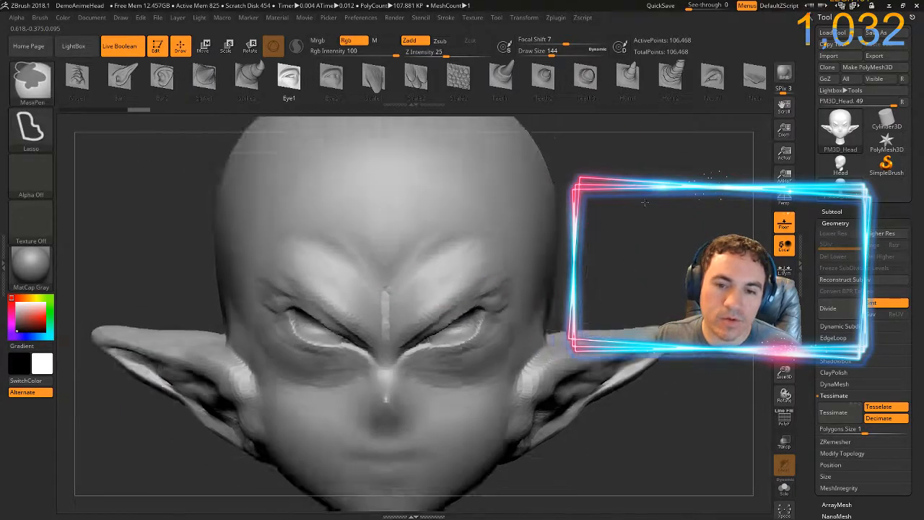
pyautogui.moveTo(614, 237); pyautogui.dragTo(533, 286)
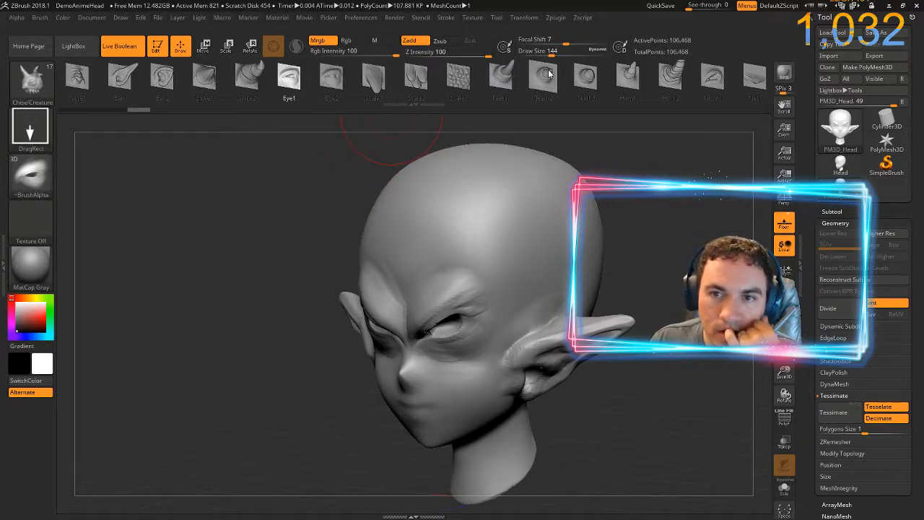
# - Pull a pointed spike out of the nose with the Teeth2 shape
pyautogui.click(546, 76)
pyautogui.moveTo(344, 379); pyautogui.dragTo(409, 390)
pyautogui.keyDown('ctrl'); pyautogui.moveTo(210, 225); pyautogui.dragTo(118, 271, button='right'); pyautogui.keyUp('ctrl')
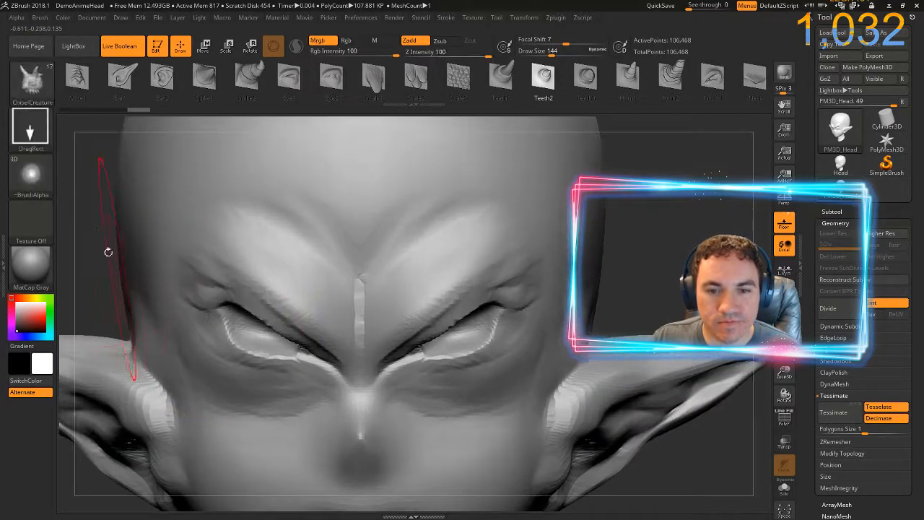
pyautogui.keyDown('alt'); pyautogui.moveTo(76, 256); pyautogui.dragTo(197, 177); pyautogui.keyUp('alt')
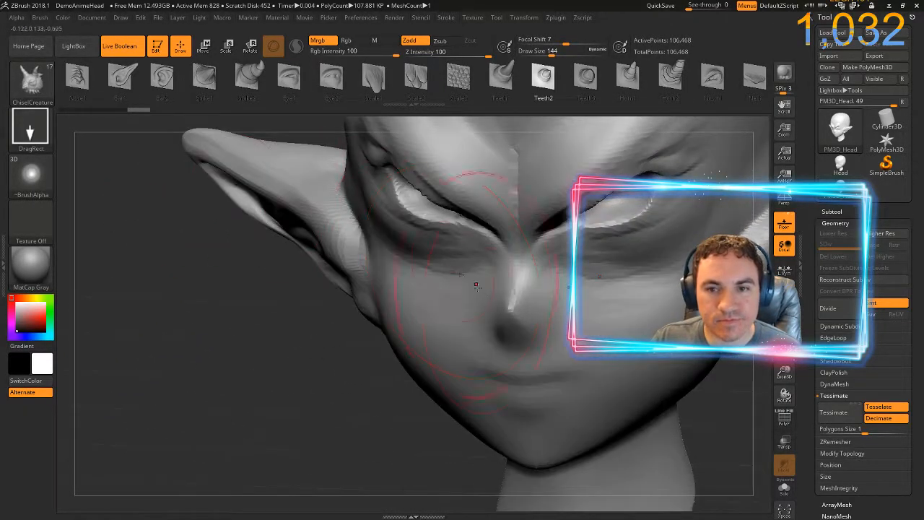
pyautogui.moveTo(511, 302); pyautogui.dragTo(511, 395)
pyautogui.moveTo(289, 374); pyautogui.dragTo(314, 383)
pyautogui.keyDown('ctrl'); pyautogui.moveTo(338, 449); pyautogui.dragTo(324, 401, button='right'); pyautogui.keyUp('ctrl')
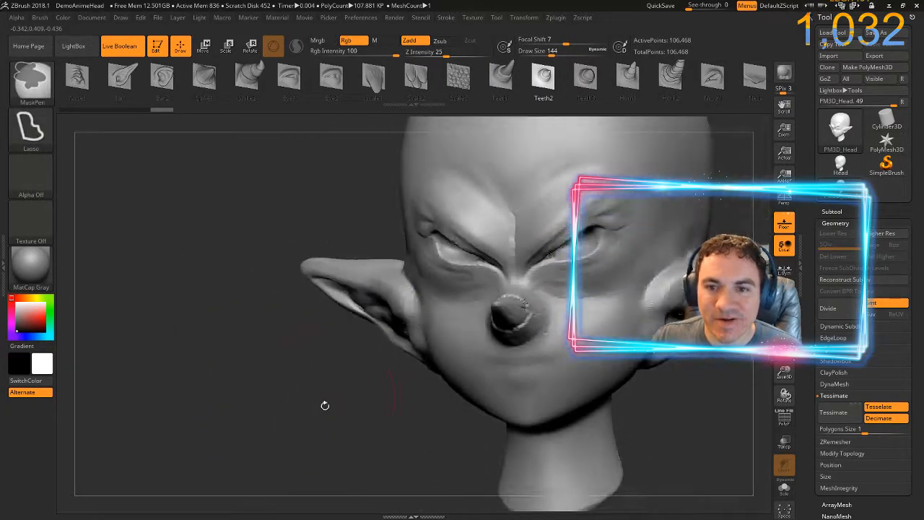
pyautogui.keyDown('alt'); pyautogui.moveTo(404, 428); pyautogui.dragTo(346, 482); pyautogui.keyUp('alt')
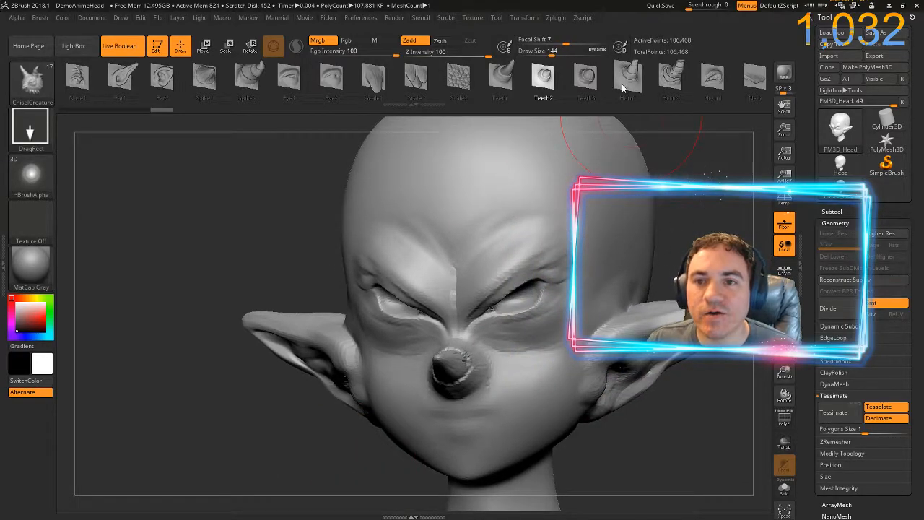
# - Add small symmetrical spikes to the forehead and upper sides of the head with the Teeth3 shape
pyautogui.moveTo(268, 215)
pyautogui.mouseDown()
pyautogui.moveTo(252, 265)
pyautogui.moveTo(387, 270)
pyautogui.moveTo(382, 288)
pyautogui.mouseUp()
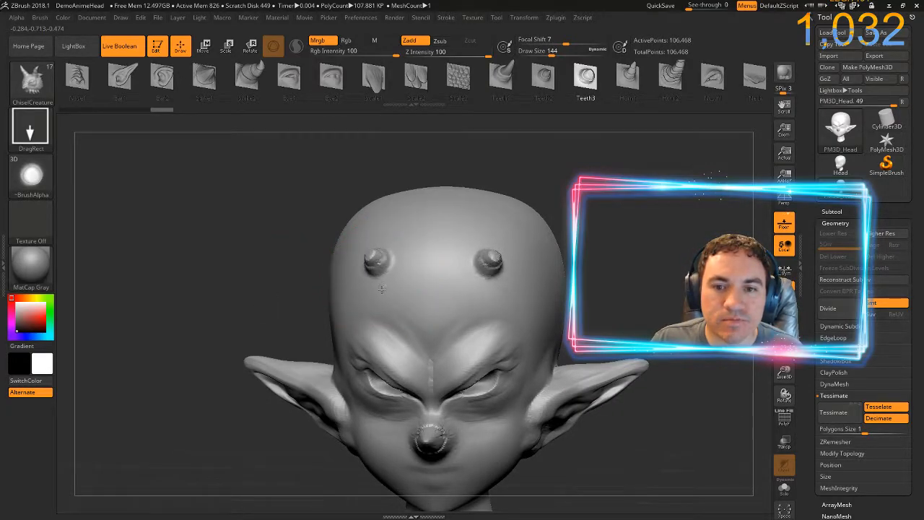
pyautogui.moveTo(265, 247); pyautogui.dragTo(292, 278)
pyautogui.moveTo(319, 230); pyautogui.dragTo(318, 235)
pyautogui.moveTo(216, 193); pyautogui.dragTo(311, 242)
pyautogui.hotkey('ctrl', 'z')
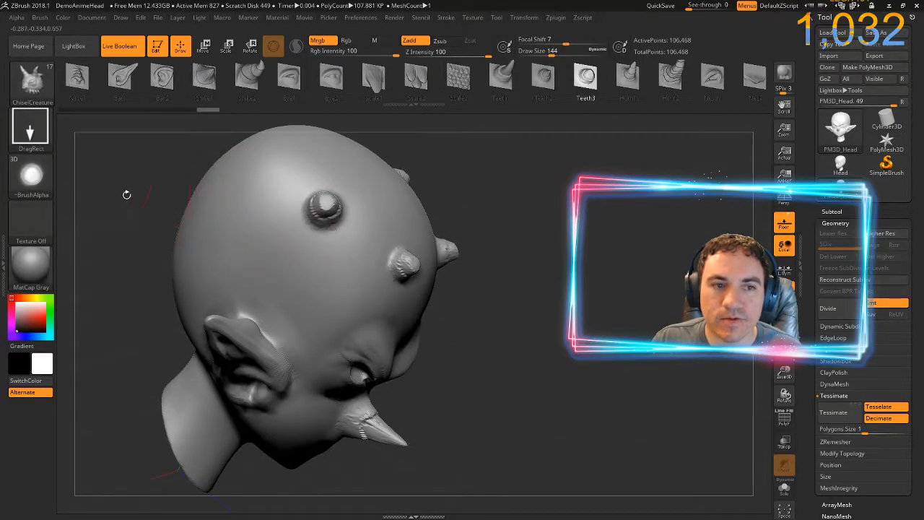
# - Change the brush stroke to DragDot and place larger symmetrical Teeth3 spikes on the sides and back of the head
pyautogui.click(34, 130)
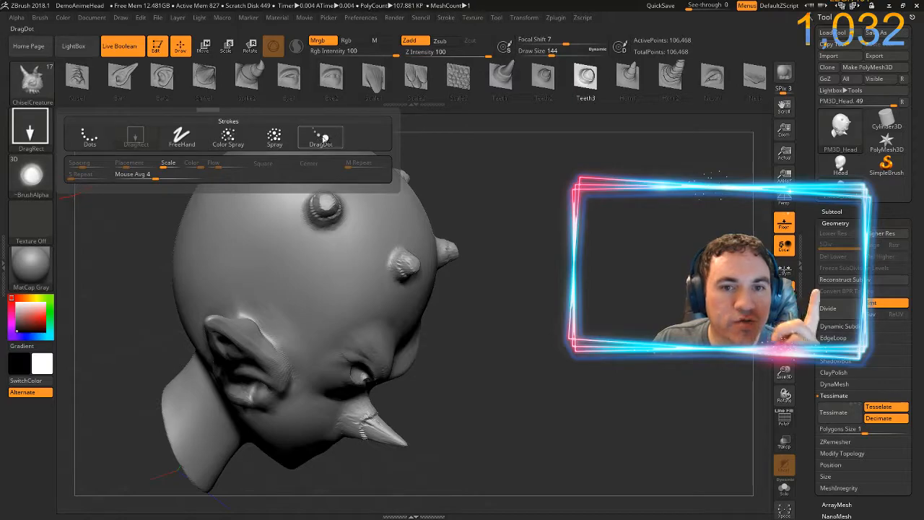
pyautogui.click(320, 137)
pyautogui.moveTo(310, 138); pyautogui.dragTo(365, 314)
pyautogui.moveTo(531, 312)
pyautogui.mouseDown()
pyautogui.moveTo(433, 329)
pyautogui.moveTo(527, 317)
pyautogui.mouseUp()
pyautogui.moveTo(238, 199); pyautogui.dragTo(270, 153)
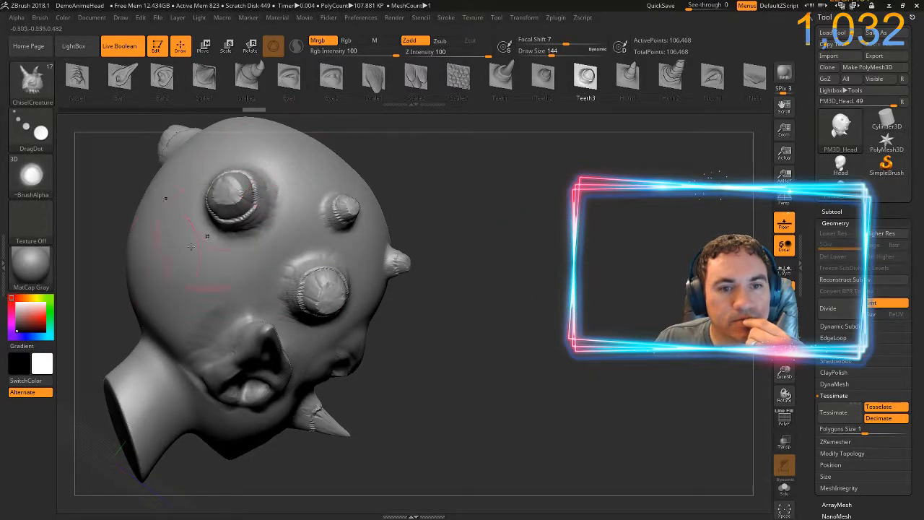
pyautogui.moveTo(489, 280); pyautogui.dragTo(419, 229)
pyautogui.moveTo(514, 256)
pyautogui.mouseDown()
pyautogui.moveTo(495, 261)
pyautogui.moveTo(594, 320)
pyautogui.moveTo(585, 322)
pyautogui.mouseUp()
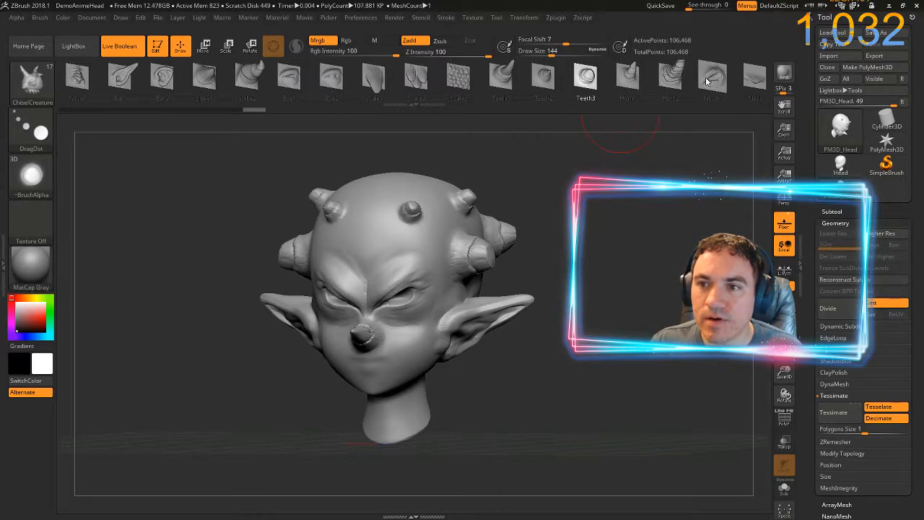
# - Select the Neck shape and try placing it on the neck with the DragDot stroke, undoing the attempt
pyautogui.click(748, 78)
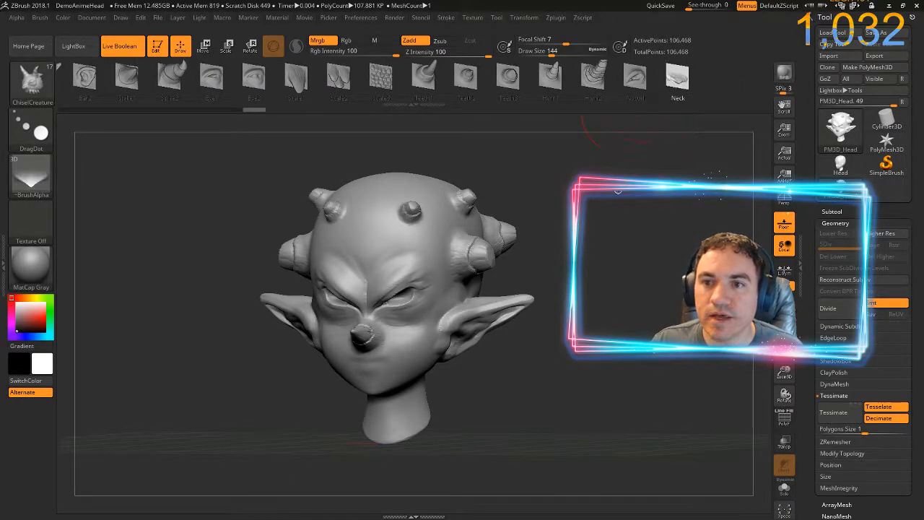
pyautogui.moveTo(411, 435); pyautogui.dragTo(489, 514)
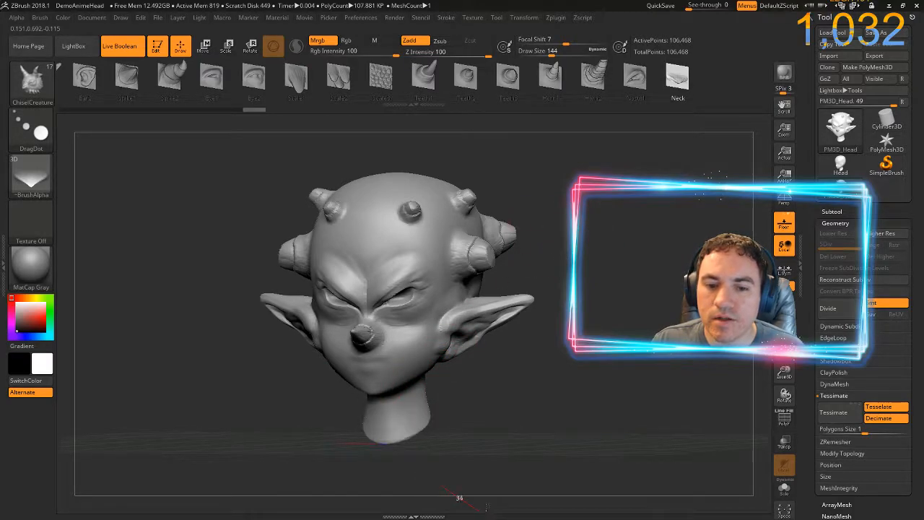
pyautogui.moveTo(435, 464); pyautogui.dragTo(446, 359)
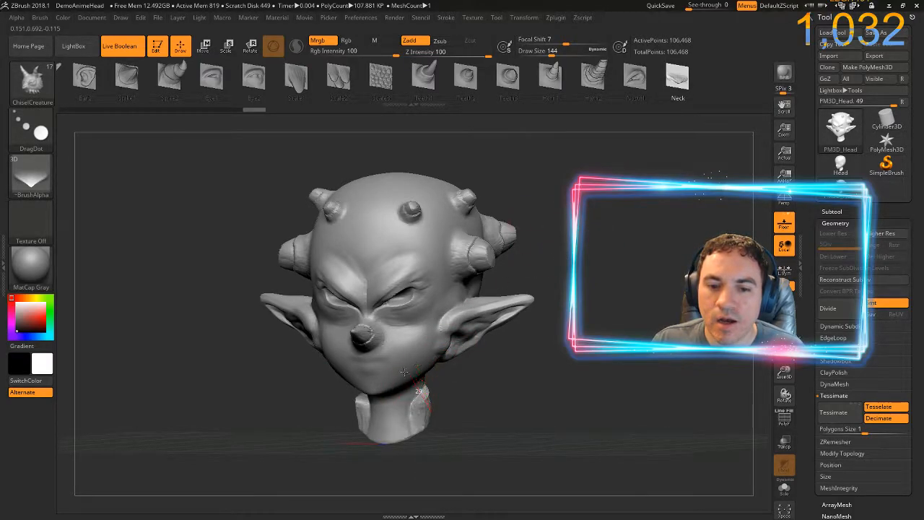
pyautogui.moveTo(378, 386); pyautogui.dragTo(348, 398)
pyautogui.hotkey('ctrl', 'z')
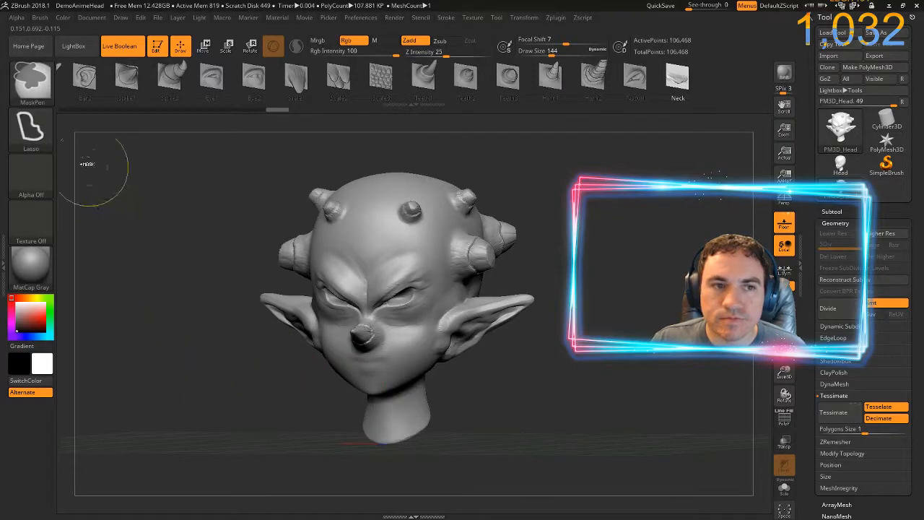
# - Change the brush stroke to DragRect and try the Neck shape on the front of the neck, undoing the trial stamps
pyautogui.click(37, 128)
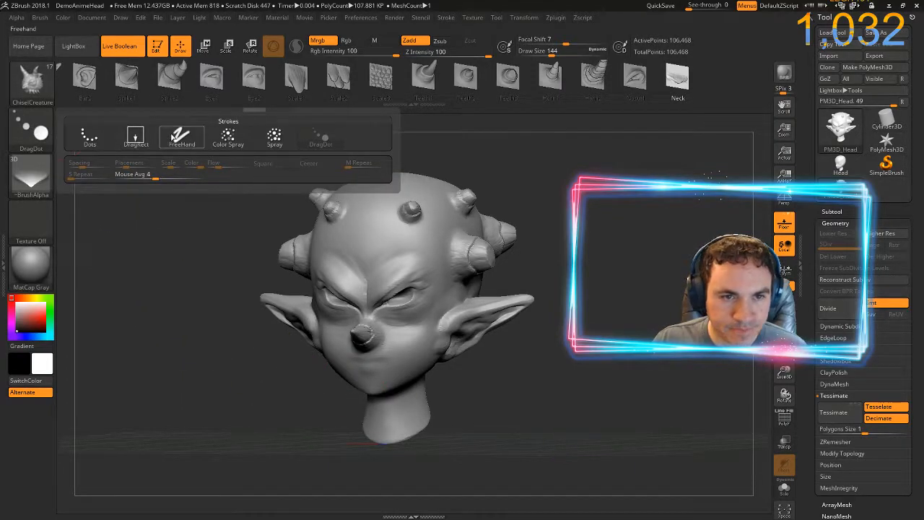
pyautogui.click(135, 139)
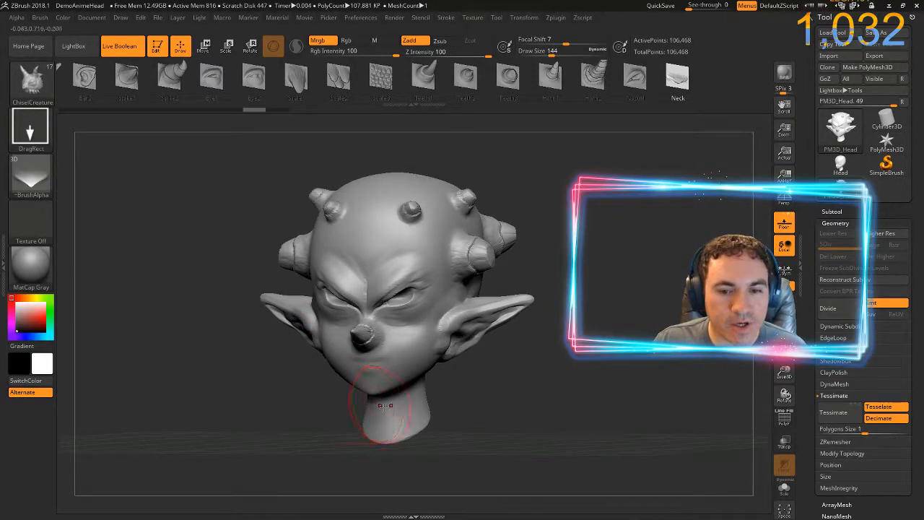
pyautogui.moveTo(385, 416); pyautogui.dragTo(442, 436)
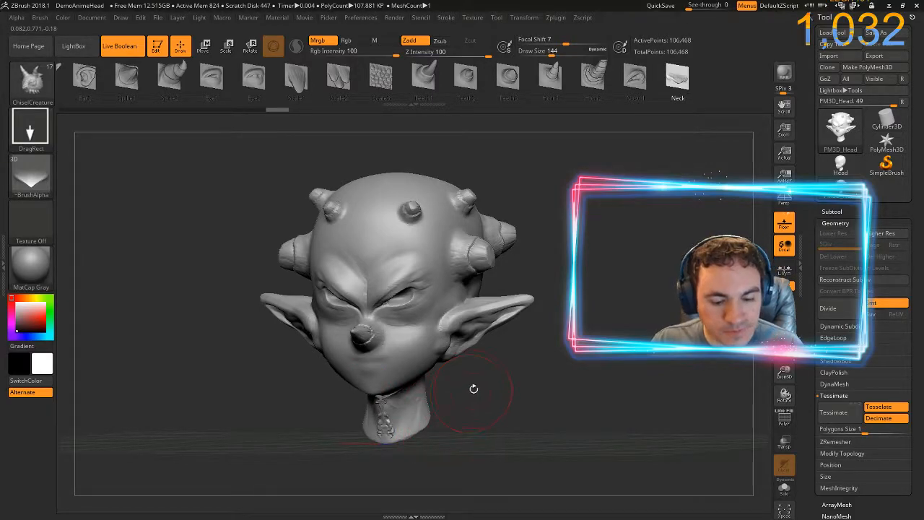
pyautogui.hotkey('ctrl', 'z')
pyautogui.keyDown('ctrl'); pyautogui.moveTo(491, 400); pyautogui.dragTo(542, 349, button='right'); pyautogui.keyUp('ctrl')
pyautogui.moveTo(428, 304); pyautogui.dragTo(468, 366)
pyautogui.moveTo(440, 329); pyautogui.dragTo(427, 295, button='right')
pyautogui.hotkey('ctrl', 'z')
# - Stamp V-shaped Neck ridges down the front of the neck, undoing unwanted placements
pyautogui.moveTo(413, 316); pyautogui.dragTo(361, 376)
pyautogui.moveTo(289, 378); pyautogui.dragTo(366, 355, button='right')
pyautogui.hotkey('ctrl', 'z')
pyautogui.moveTo(390, 318)
pyautogui.mouseDown()
pyautogui.moveTo(412, 375)
pyautogui.moveTo(386, 371)
pyautogui.moveTo(413, 376)
pyautogui.moveTo(458, 427)
pyautogui.mouseUp()
pyautogui.hotkey('ctrl', 'z')
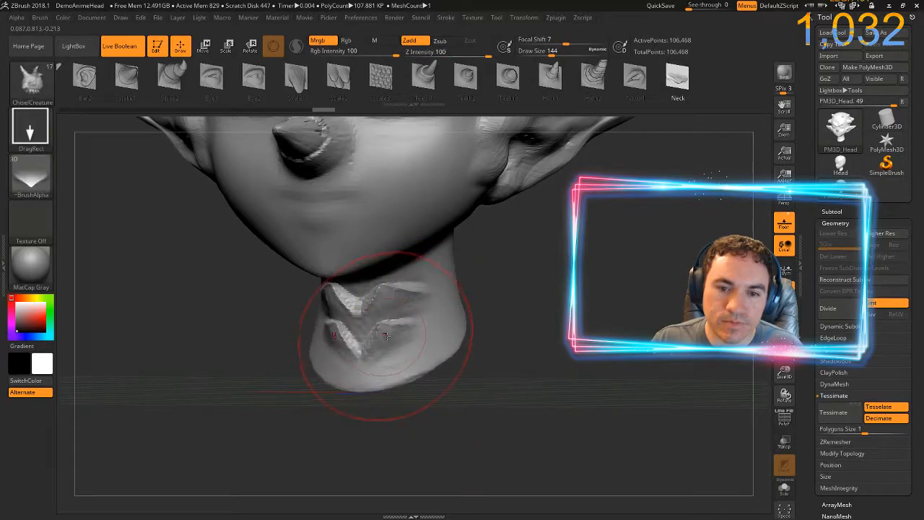
pyautogui.moveTo(401, 366)
pyautogui.mouseDown()
pyautogui.moveTo(429, 390)
pyautogui.moveTo(411, 375)
pyautogui.mouseUp()
# - Stamp two rows of Neck ridges on the back of the neck
pyautogui.moveTo(457, 419); pyautogui.dragTo(394, 419)
pyautogui.moveTo(473, 255); pyautogui.dragTo(470, 196)
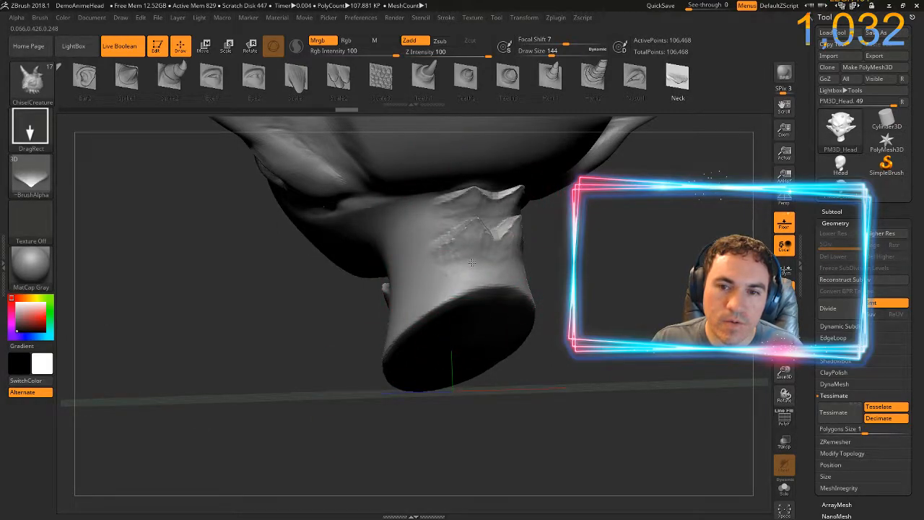
pyautogui.moveTo(325, 306)
pyautogui.mouseDown()
pyautogui.moveTo(433, 318)
pyautogui.moveTo(339, 282)
pyautogui.moveTo(320, 308)
pyautogui.moveTo(466, 189)
pyautogui.mouseUp()
pyautogui.moveTo(669, 281); pyautogui.dragTo(642, 232)
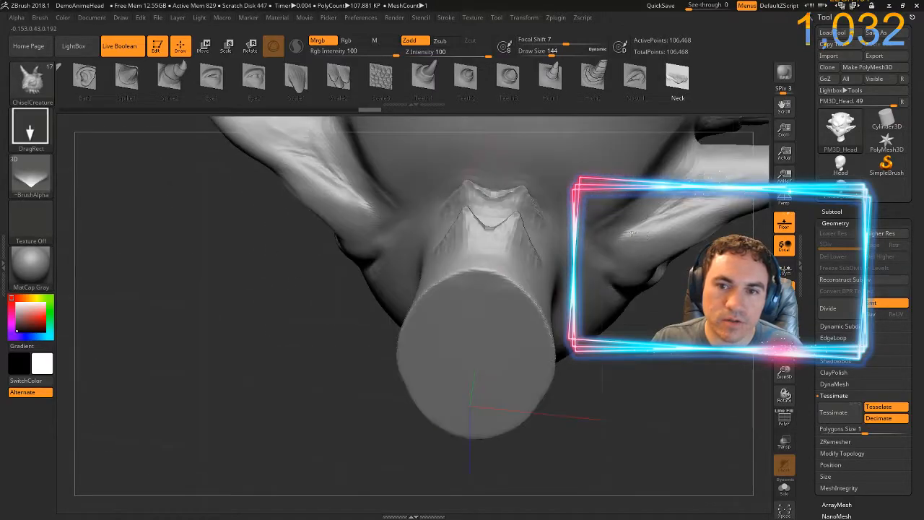
pyautogui.moveTo(336, 315)
pyautogui.mouseDown()
pyautogui.moveTo(386, 340)
pyautogui.moveTo(418, 292)
pyautogui.mouseUp()
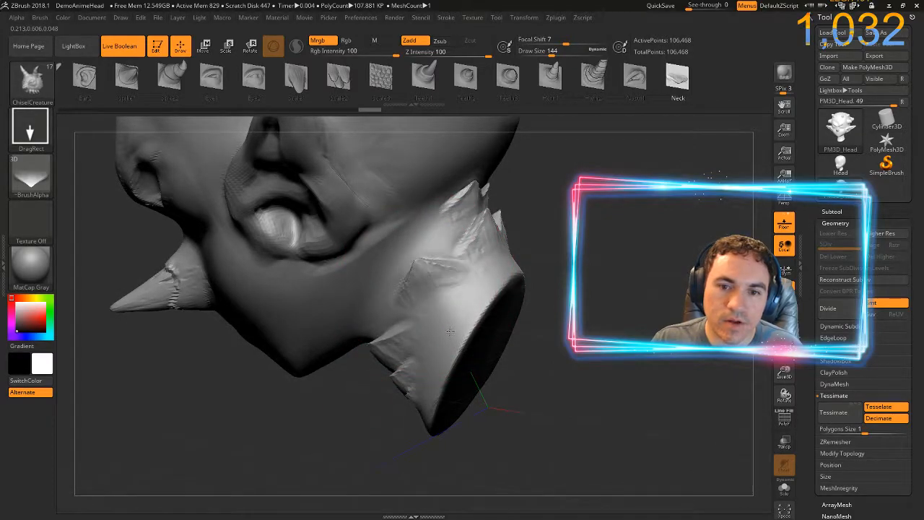
# - Add symmetrical Neck ridges to the sides of the neck, checking the whole head from the front and side
pyautogui.moveTo(463, 325); pyautogui.dragTo(450, 338, button='right')
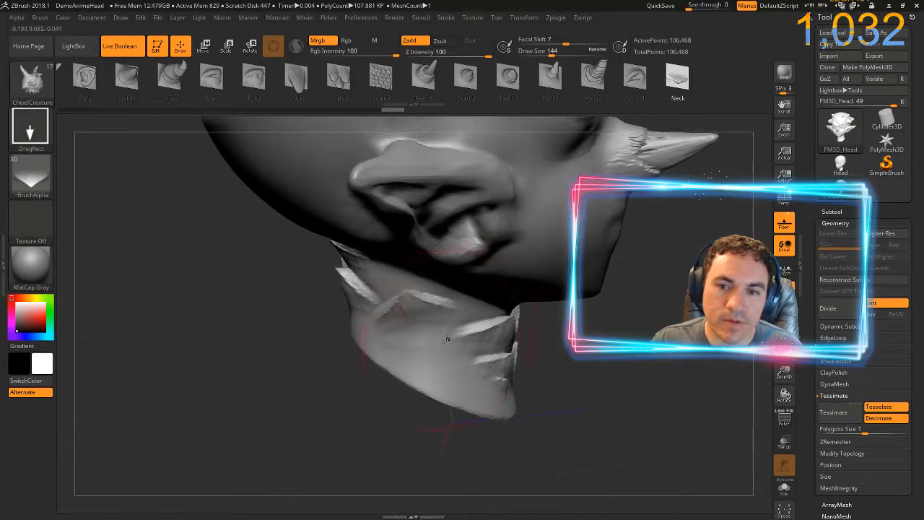
pyautogui.moveTo(373, 418); pyautogui.dragTo(333, 377, button='right')
pyautogui.moveTo(413, 393); pyautogui.dragTo(434, 345, button='right')
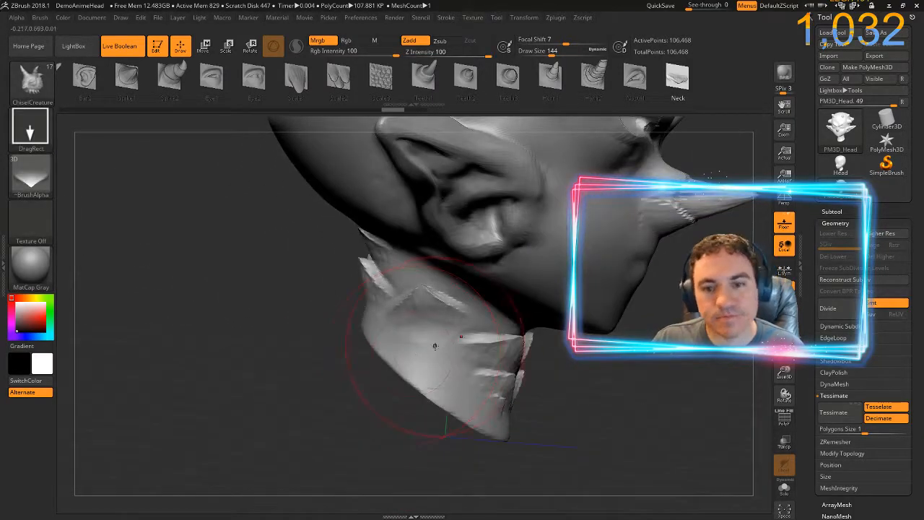
pyautogui.moveTo(580, 382)
pyautogui.mouseDown(button='right')
pyautogui.moveTo(600, 432)
pyautogui.moveTo(621, 330)
pyautogui.mouseUp(button='right')
pyautogui.keyDown('alt'); pyautogui.moveTo(613, 380); pyautogui.dragTo(519, 448, button='right'); pyautogui.keyUp('alt')
pyautogui.moveTo(598, 381)
pyautogui.mouseDown(button='right')
pyautogui.moveTo(574, 401)
pyautogui.moveTo(594, 373)
pyautogui.mouseUp(button='right')
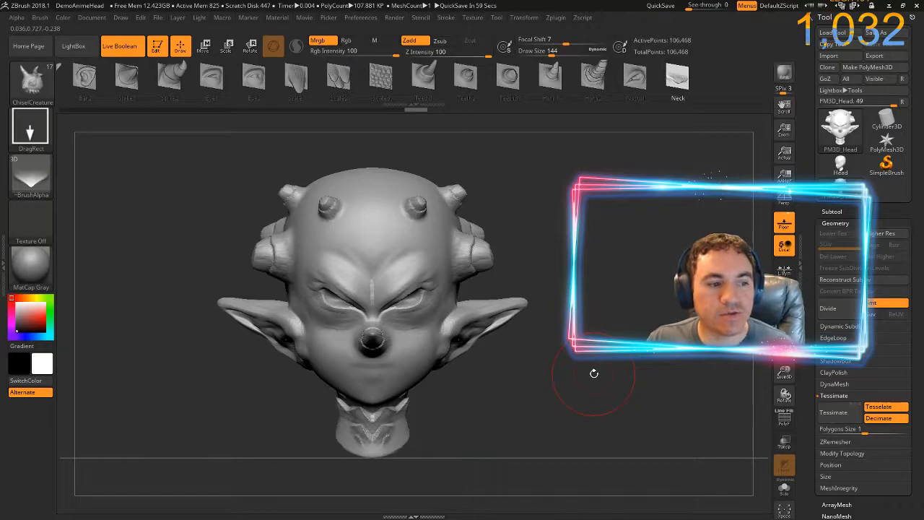
pyautogui.moveTo(585, 378); pyautogui.dragTo(436, 377, button='right')
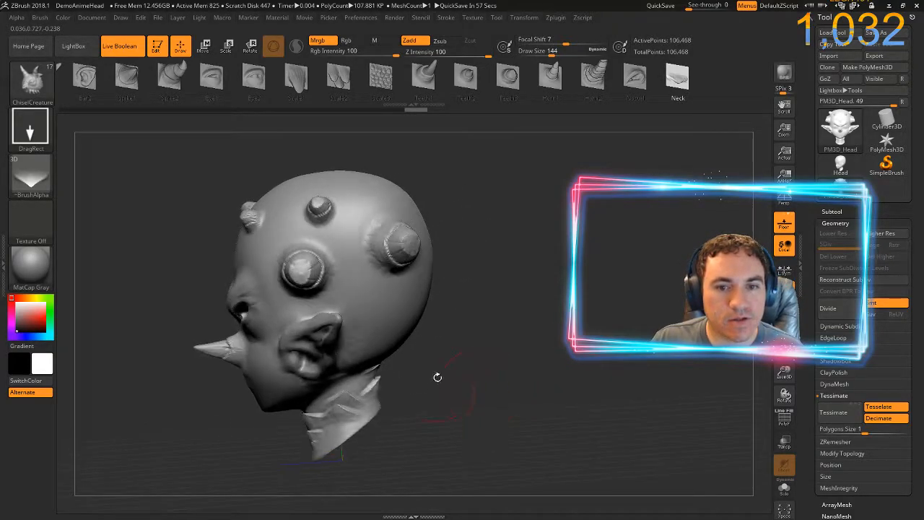
# - Select the CharacterTexture brush and sculpt symmetrical raised freehand strokes on top of the head
pyautogui.click(79, 46)
pyautogui.click(82, 47)
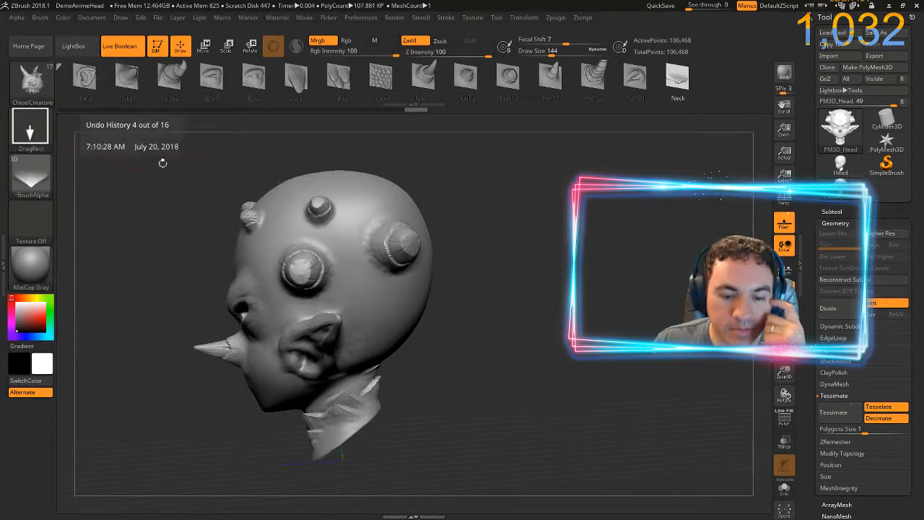
pyautogui.press('b')
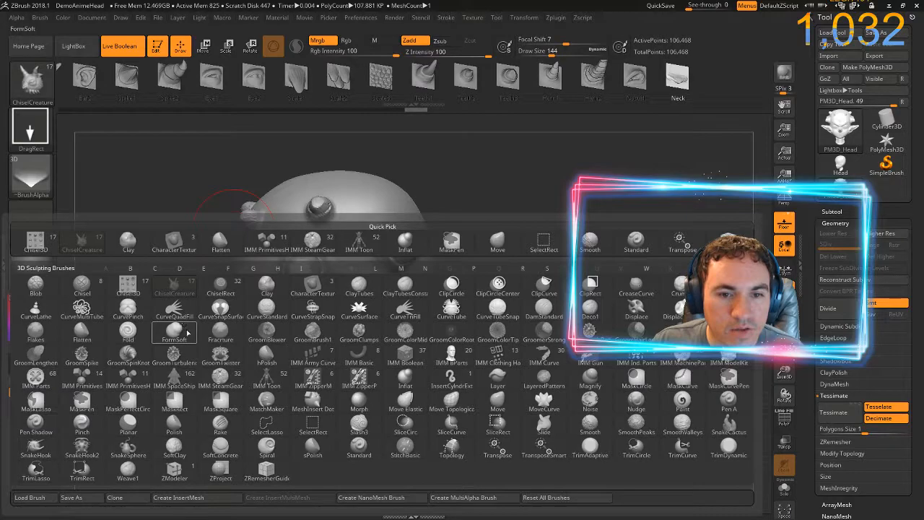
pyautogui.click(313, 286)
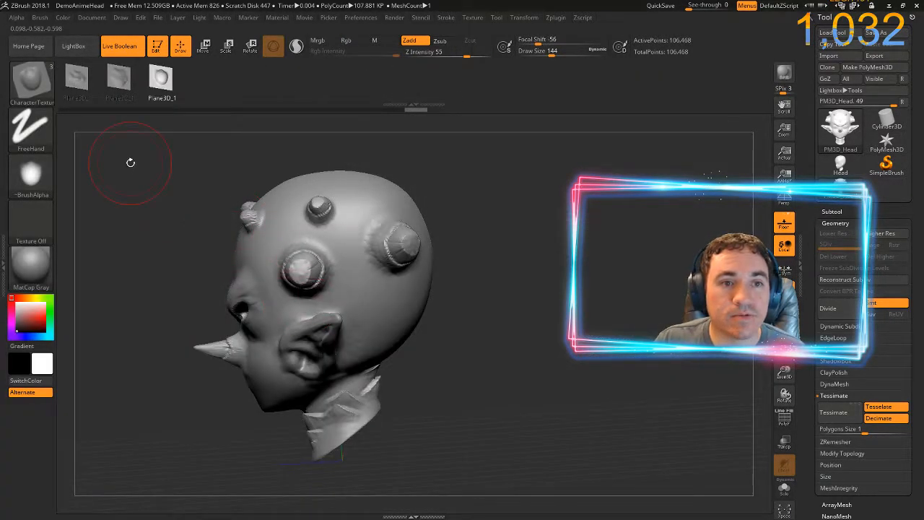
pyautogui.moveTo(428, 186)
pyautogui.mouseDown()
pyautogui.moveTo(249, 269)
pyautogui.moveTo(296, 325)
pyautogui.mouseUp()
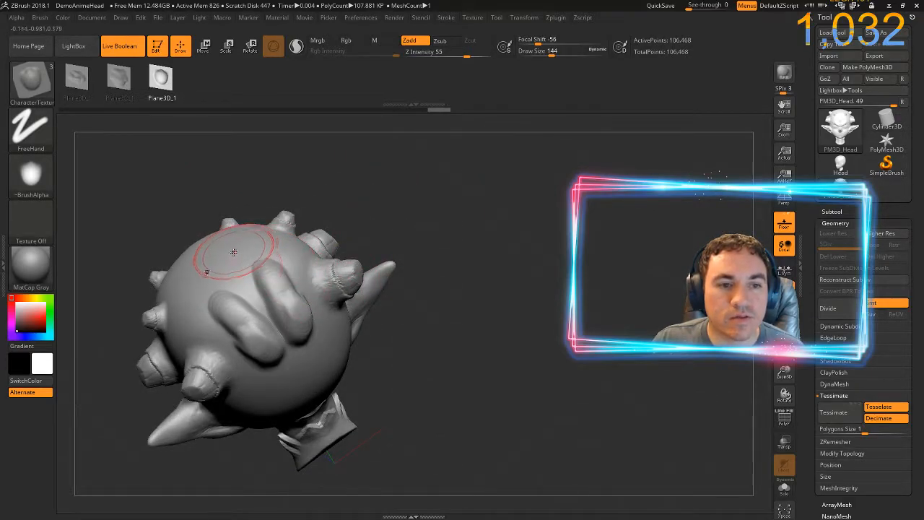
# - Undo the raised freehand strokes on top of the head, including one more trial stroke
pyautogui.press('ctrl')
pyautogui.hotkey('ctrl', 'z')
pyautogui.hotkey('ctrl', 'z')
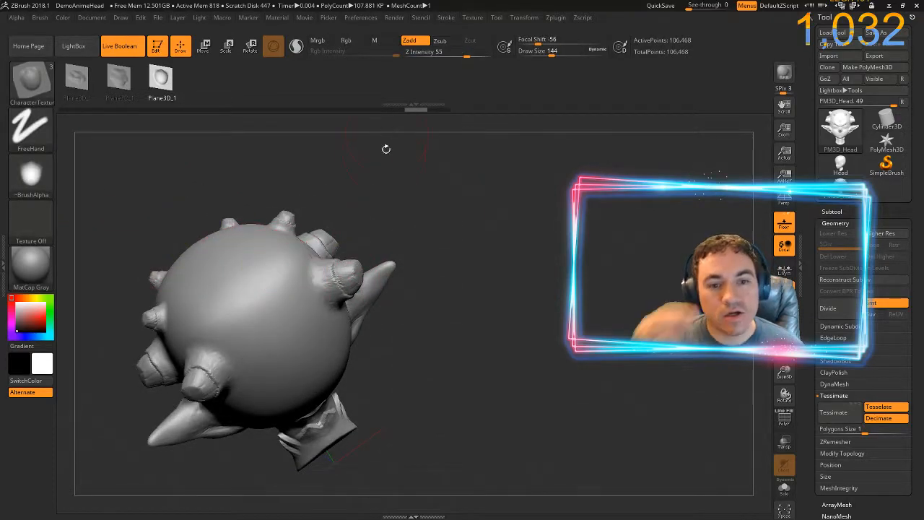
pyautogui.moveTo(249, 279)
pyautogui.mouseDown()
pyautogui.moveTo(239, 295)
pyautogui.moveTo(243, 336)
pyautogui.moveTo(205, 273)
pyautogui.moveTo(206, 283)
pyautogui.mouseUp()
pyautogui.hotkey('ctrl', 'z')
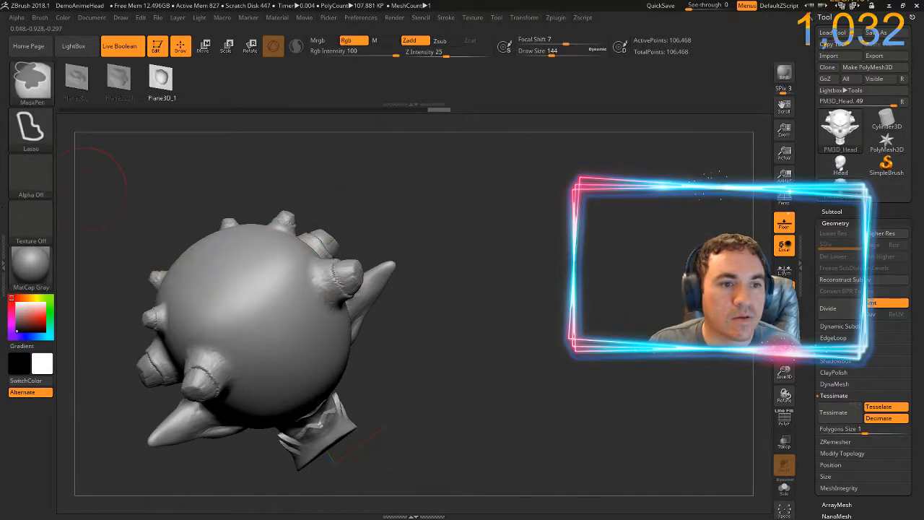
# - Change the CharacterTexture brush's stroke to DragRect and stamp symmetrical oval bumps on the back of the head
pyautogui.click(42, 135)
pyautogui.click(143, 137)
pyautogui.moveTo(267, 263); pyautogui.dragTo(285, 302)
pyautogui.moveTo(454, 380); pyautogui.dragTo(434, 273)
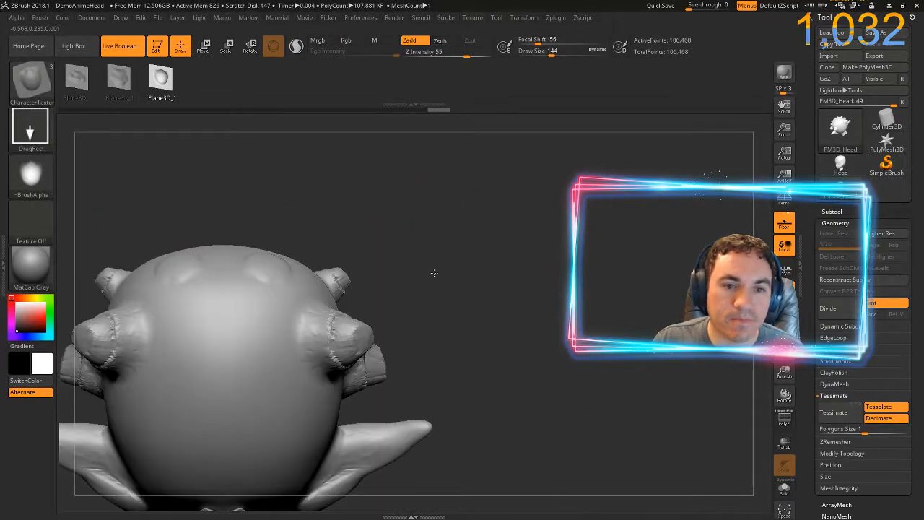
pyautogui.keyDown('alt'); pyautogui.moveTo(411, 332); pyautogui.dragTo(468, 298); pyautogui.keyUp('alt')
pyautogui.moveTo(301, 270); pyautogui.dragTo(288, 309)
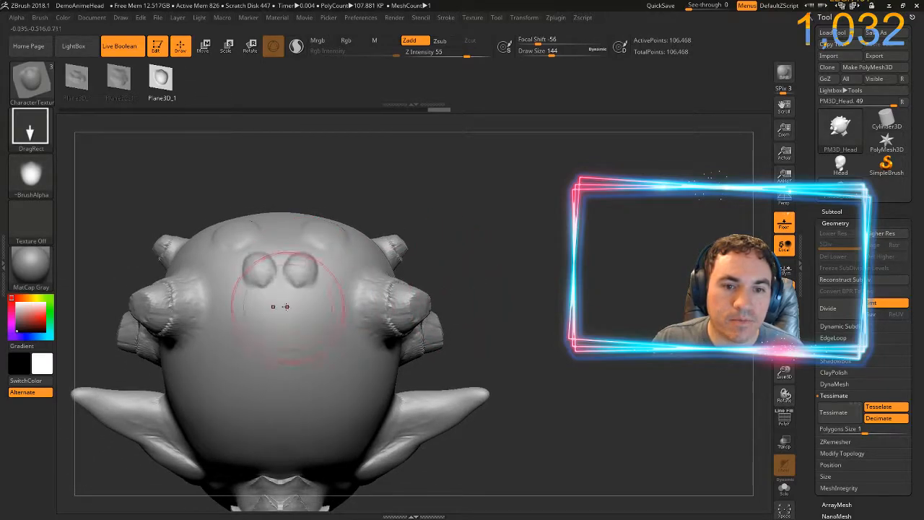
# - Stamp more oval bumps across the lower back, crown and top of the head, undoing unwanted placements
pyautogui.moveTo(457, 239)
pyautogui.mouseDown()
pyautogui.moveTo(339, 310)
pyautogui.moveTo(328, 369)
pyautogui.mouseUp()
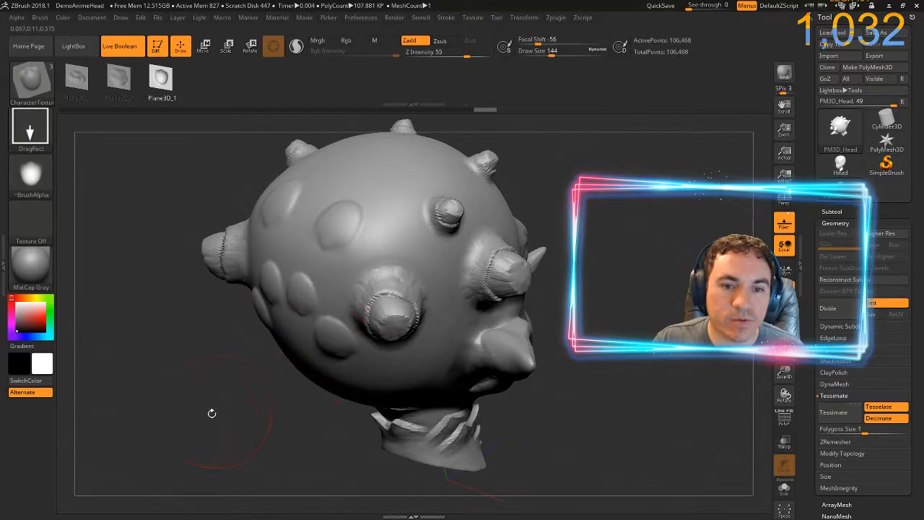
pyautogui.moveTo(216, 411); pyautogui.dragTo(417, 228)
pyautogui.moveTo(293, 351); pyautogui.dragTo(329, 415)
pyautogui.hotkey('ctrl', 'z')
pyautogui.moveTo(273, 346); pyautogui.dragTo(281, 374)
pyautogui.hotkey('ctrl', 'z')
pyautogui.moveTo(276, 426); pyautogui.dragTo(276, 422)
pyautogui.moveTo(498, 318); pyautogui.dragTo(462, 404)
pyautogui.moveTo(291, 221); pyautogui.dragTo(292, 225)
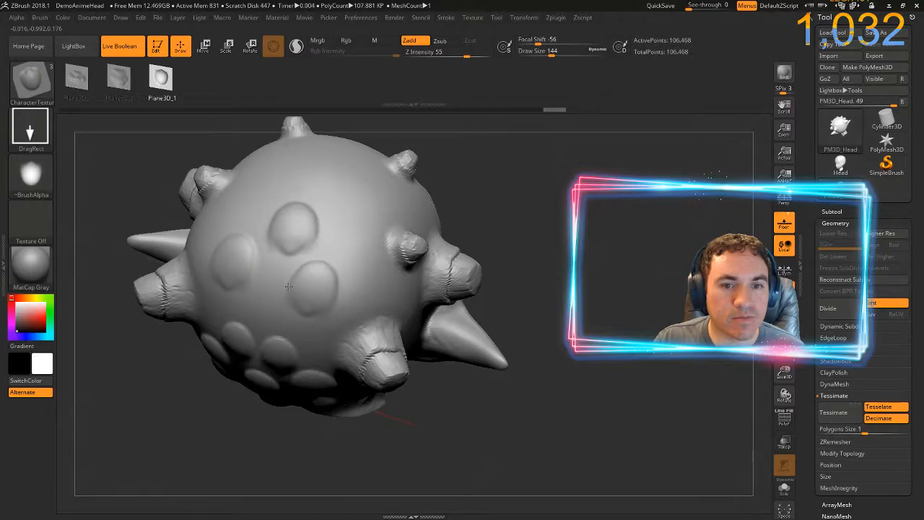
pyautogui.moveTo(360, 224); pyautogui.dragTo(362, 229)
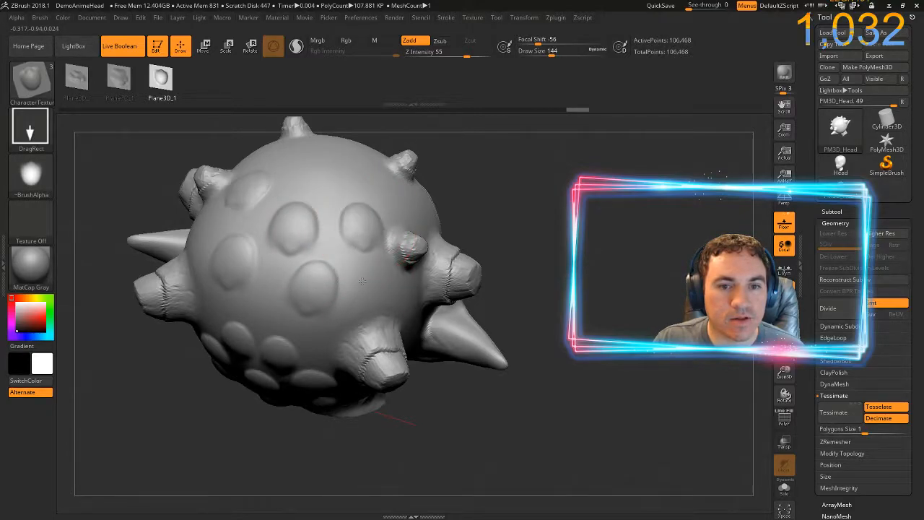
# - Switch to the brush's second alpha and stamp symmetrical lumpy skin texture on the forehead, temples and cheeks
pyautogui.click(119, 78)
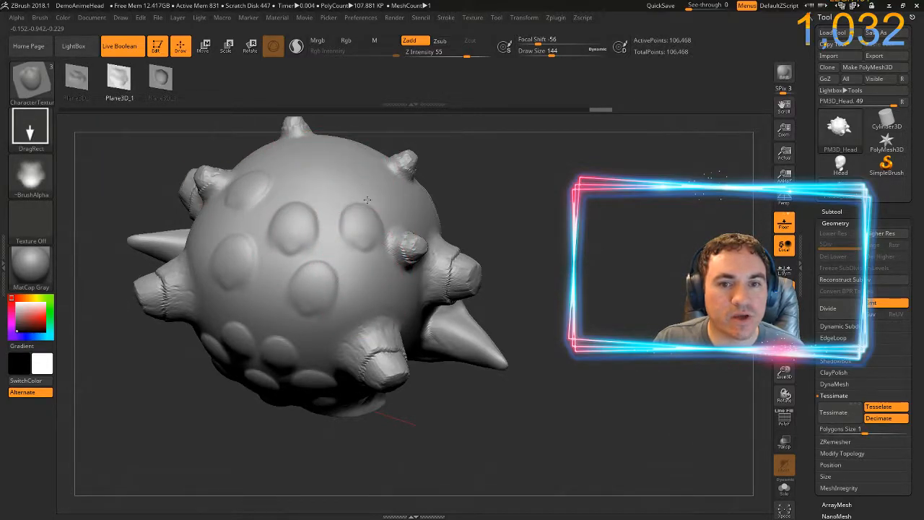
pyautogui.moveTo(635, 216); pyautogui.dragTo(553, 200)
pyautogui.moveTo(611, 132); pyautogui.dragTo(450, 206)
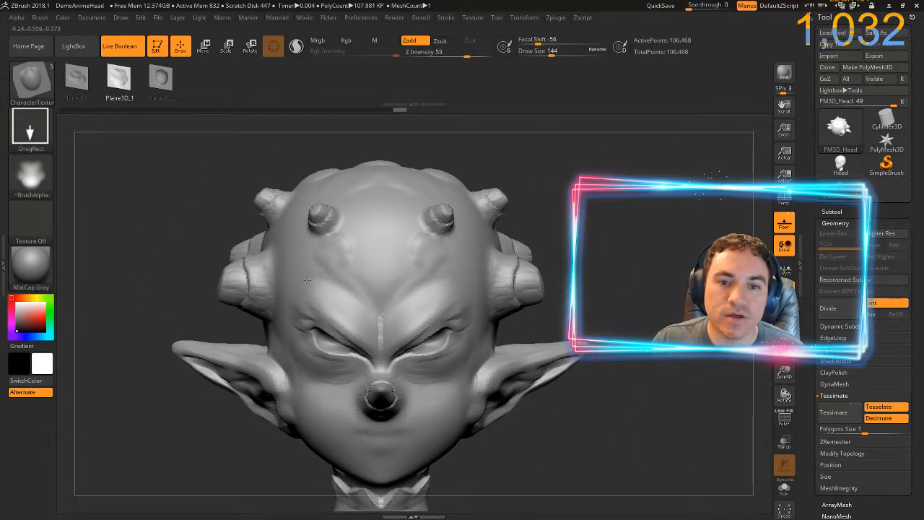
pyautogui.moveTo(367, 252)
pyautogui.mouseDown()
pyautogui.moveTo(348, 279)
pyautogui.moveTo(303, 264)
pyautogui.mouseUp()
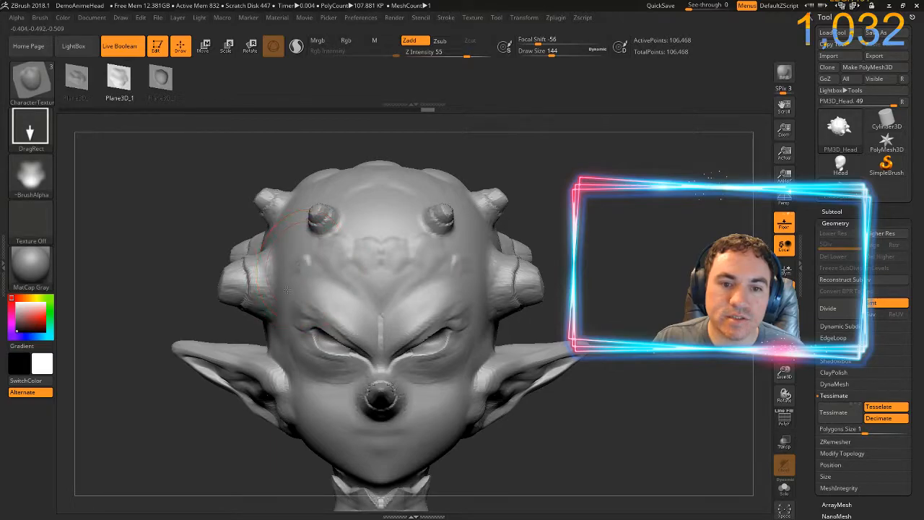
pyautogui.moveTo(156, 284)
pyautogui.mouseDown()
pyautogui.moveTo(393, 279)
pyautogui.moveTo(346, 287)
pyautogui.moveTo(350, 279)
pyautogui.mouseUp()
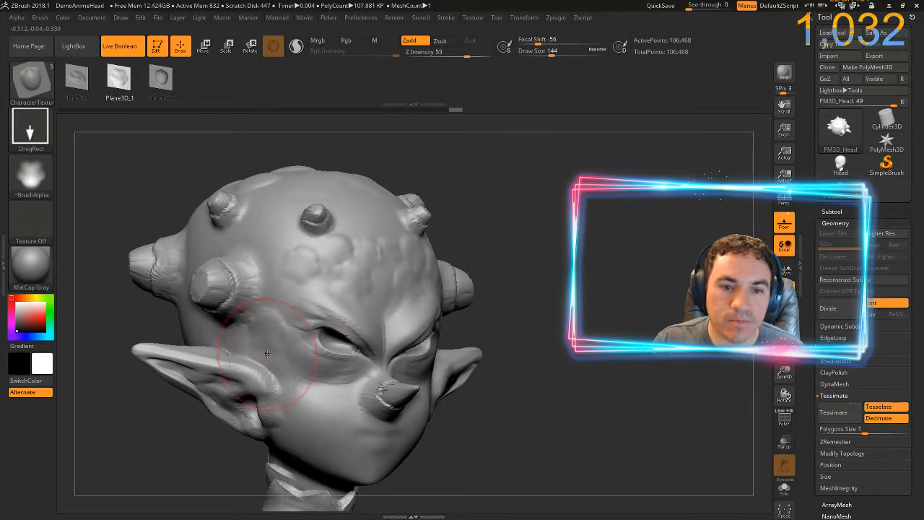
pyautogui.moveTo(542, 353); pyautogui.dragTo(404, 361)
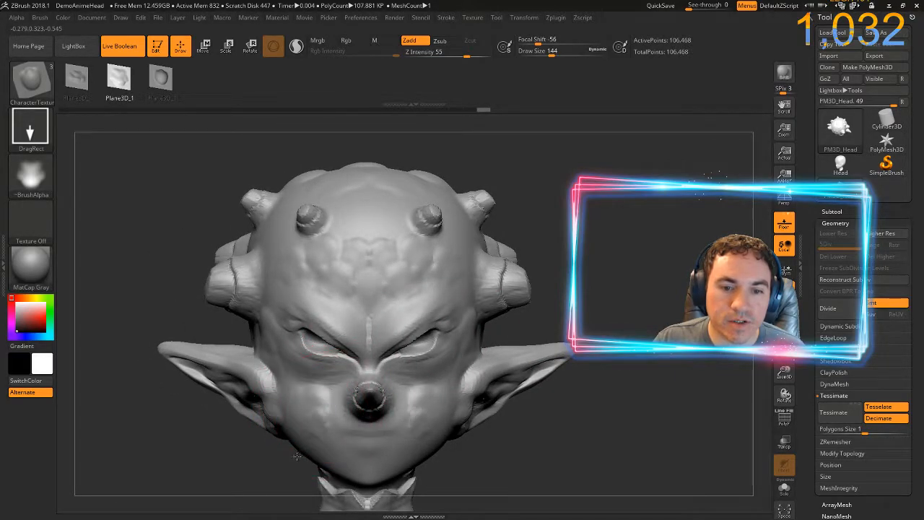
pyautogui.moveTo(225, 476); pyautogui.dragTo(332, 469)
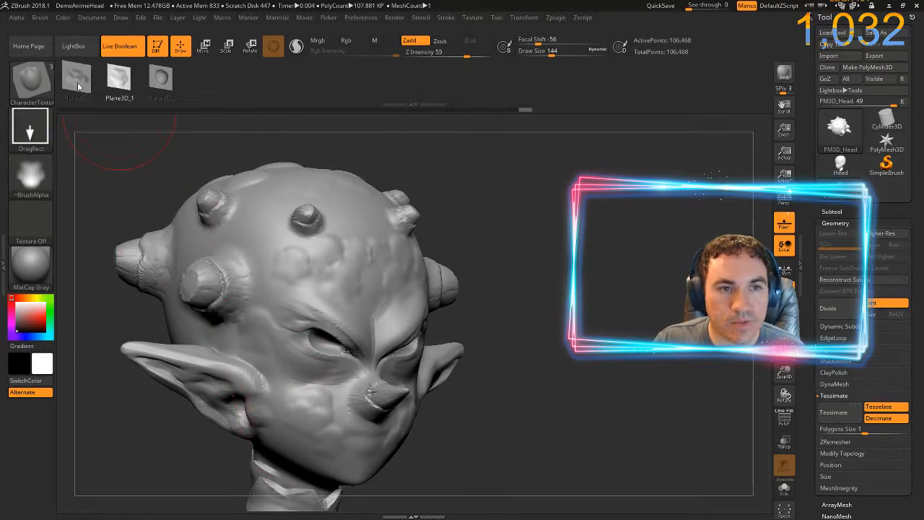
# - Switch to the brush's first alpha and stamp wrinkled texture on the sides of the head behind the ears
pyautogui.moveTo(170, 150); pyautogui.dragTo(213, 222)
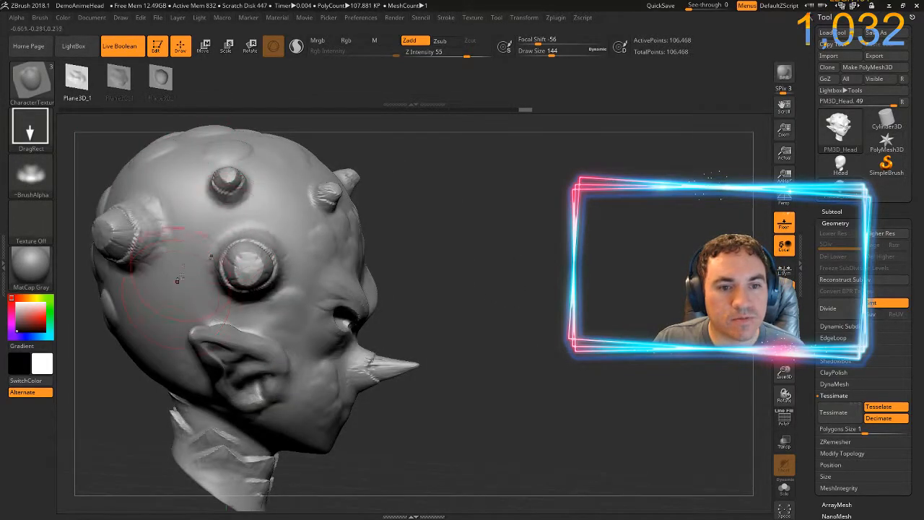
pyautogui.moveTo(122, 440); pyautogui.dragTo(174, 302)
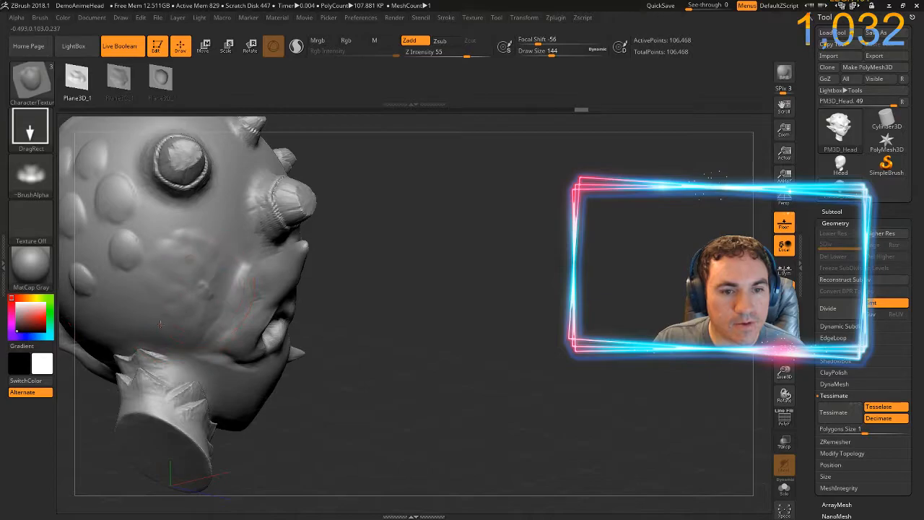
pyautogui.moveTo(127, 329)
pyautogui.mouseDown()
pyautogui.moveTo(115, 307)
pyautogui.moveTo(148, 333)
pyautogui.mouseUp()
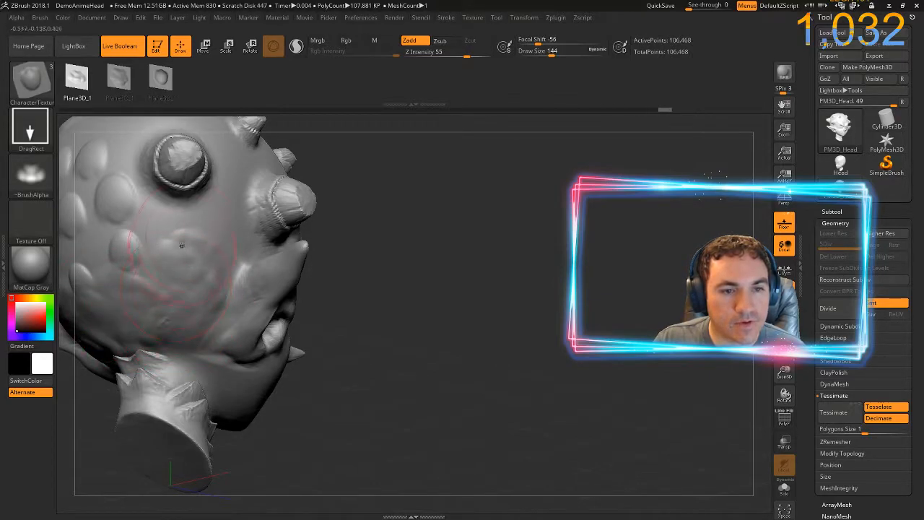
pyautogui.moveTo(177, 245)
pyautogui.mouseDown()
pyautogui.moveTo(203, 233)
pyautogui.moveTo(205, 206)
pyautogui.mouseUp()
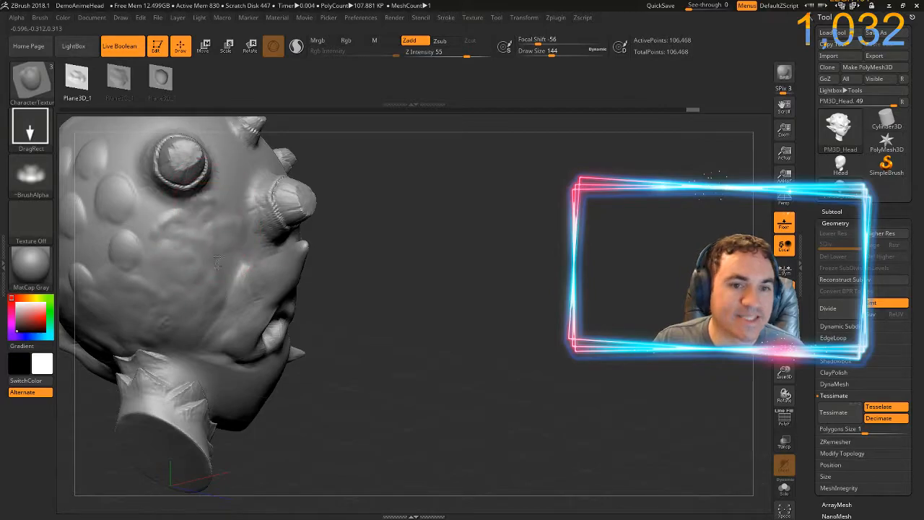
# - Stamp the first alpha's texture around the spikes on the top and sides of the head
pyautogui.moveTo(400, 164); pyautogui.dragTo(410, 220)
pyautogui.moveTo(499, 173); pyautogui.dragTo(538, 317)
pyautogui.moveTo(350, 256); pyautogui.dragTo(337, 265)
pyautogui.moveTo(335, 230)
pyautogui.mouseDown()
pyautogui.moveTo(325, 241)
pyautogui.moveTo(373, 241)
pyautogui.mouseUp()
pyautogui.moveTo(252, 246); pyautogui.dragTo(265, 251)
pyautogui.moveTo(109, 287)
pyautogui.mouseDown()
pyautogui.moveTo(132, 290)
pyautogui.moveTo(195, 242)
pyautogui.mouseUp()
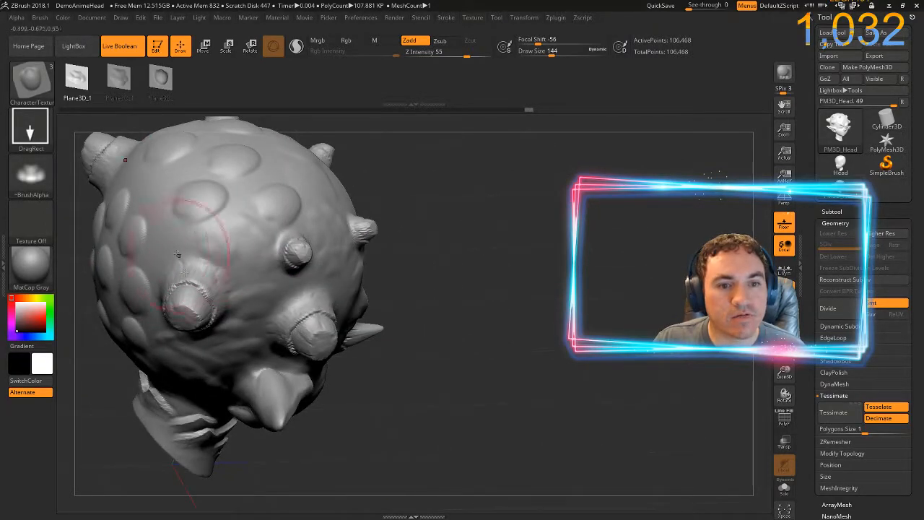
# - Stamp the first alpha's texture across the upper forehead between the front horns
pyautogui.moveTo(481, 320); pyautogui.dragTo(354, 363)
pyautogui.moveTo(586, 273); pyautogui.dragTo(506, 307)
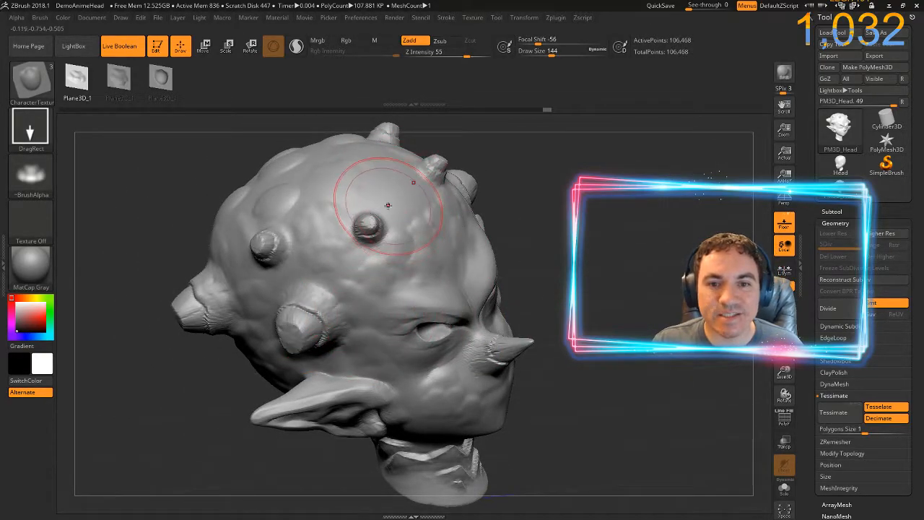
pyautogui.moveTo(552, 230); pyautogui.dragTo(527, 265)
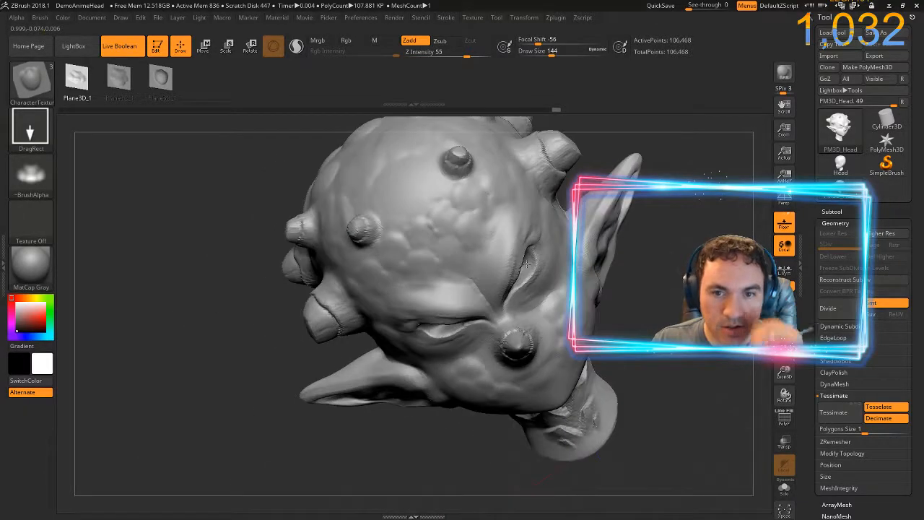
pyautogui.moveTo(391, 225); pyautogui.dragTo(460, 207)
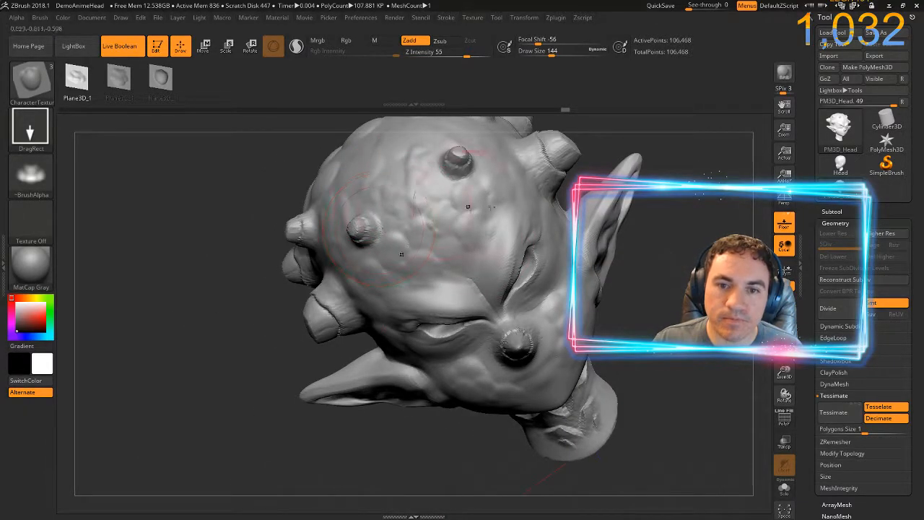
# - Fill the gaps between the oval bumps on the crown and back of the head with the first alpha's texture
pyautogui.moveTo(221, 253); pyautogui.dragTo(242, 412)
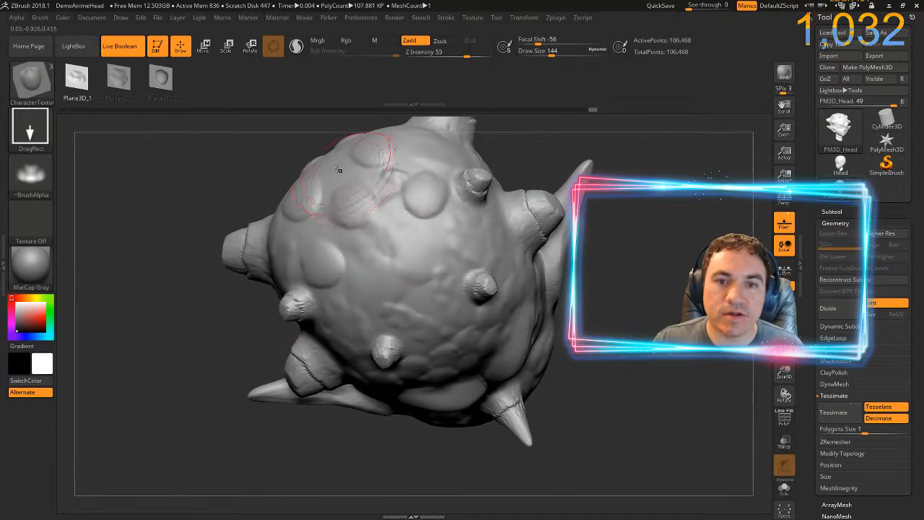
pyautogui.moveTo(211, 204); pyautogui.dragTo(313, 187)
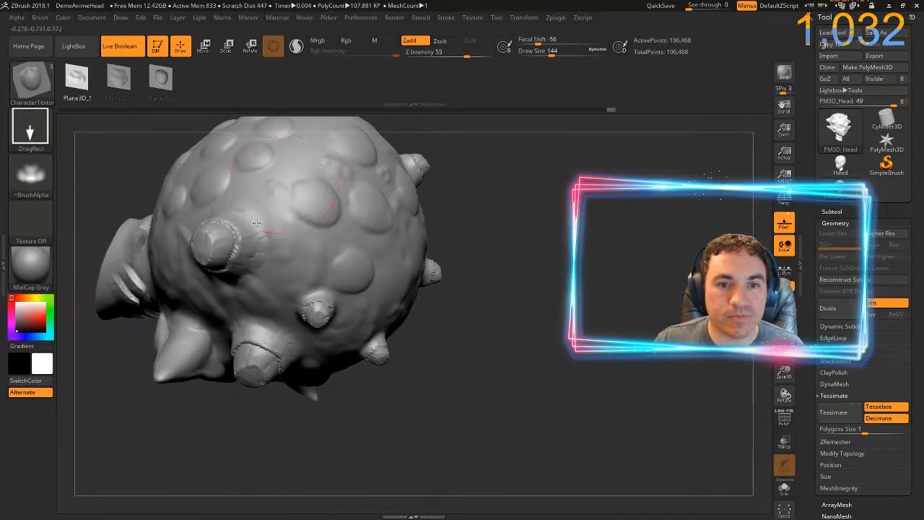
pyautogui.moveTo(140, 192)
pyautogui.mouseDown()
pyautogui.moveTo(208, 296)
pyautogui.moveTo(184, 229)
pyautogui.moveTo(337, 303)
pyautogui.mouseUp()
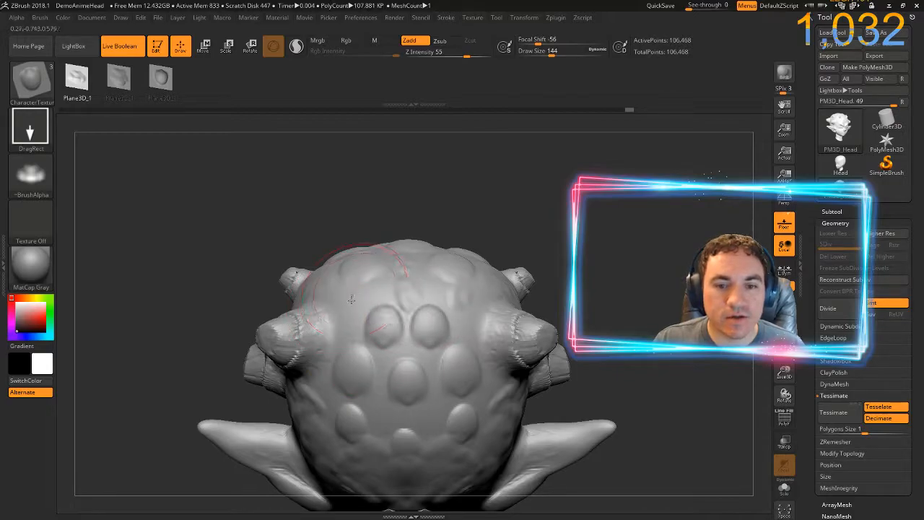
pyautogui.click(349, 327)
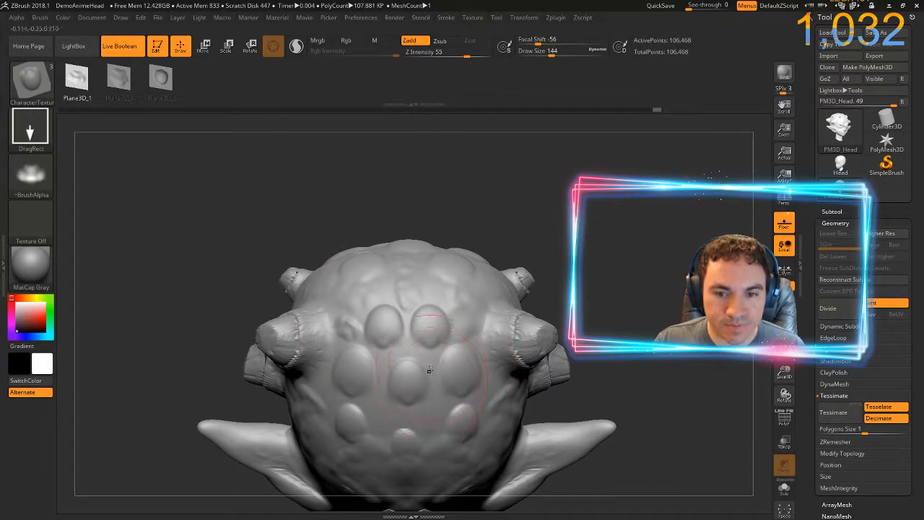
pyautogui.moveTo(433, 365); pyautogui.dragTo(441, 407)
pyautogui.moveTo(369, 394); pyautogui.dragTo(381, 439)
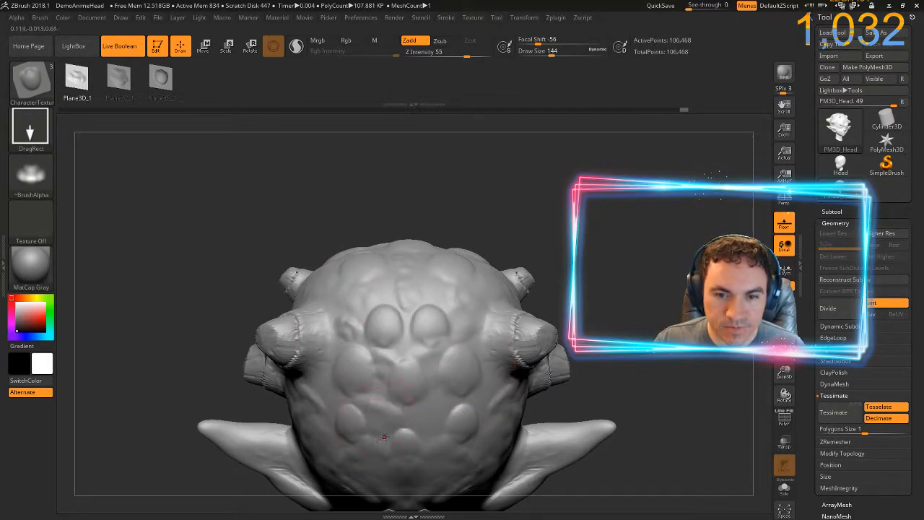
pyautogui.moveTo(457, 447)
pyautogui.mouseDown()
pyautogui.moveTo(448, 408)
pyautogui.moveTo(530, 432)
pyautogui.mouseUp()
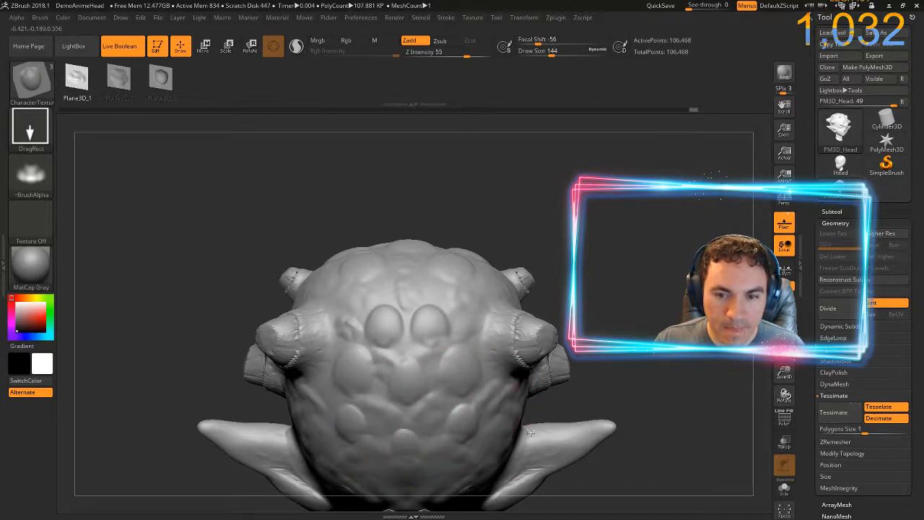
# - Check the head from the front and try coarse Tessimate polygon sizes of about 9.08, 14.97 and 3.34
pyautogui.moveTo(618, 417)
pyautogui.mouseDown()
pyautogui.moveTo(639, 268)
pyautogui.moveTo(555, 358)
pyautogui.moveTo(557, 293)
pyautogui.mouseUp()
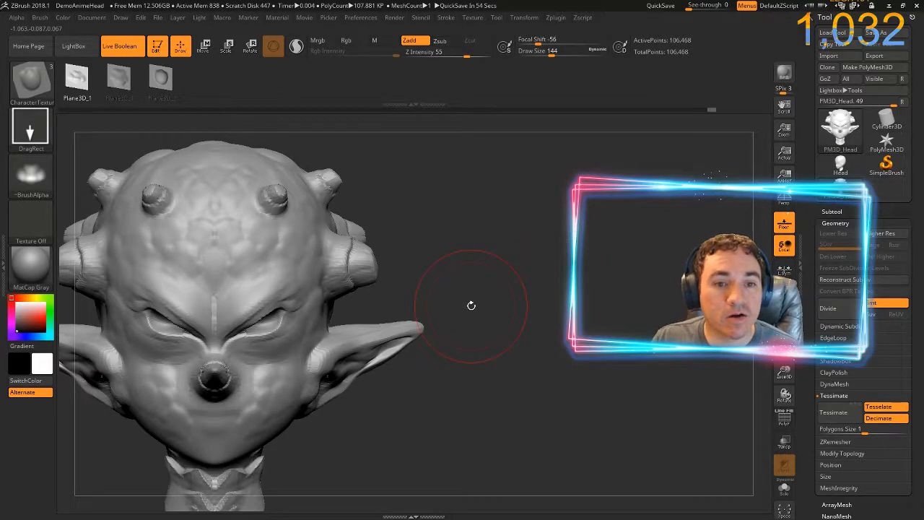
pyautogui.moveTo(472, 303)
pyautogui.mouseDown()
pyautogui.moveTo(433, 296)
pyautogui.moveTo(459, 273)
pyautogui.moveTo(628, 272)
pyautogui.moveTo(395, 225)
pyautogui.mouseUp()
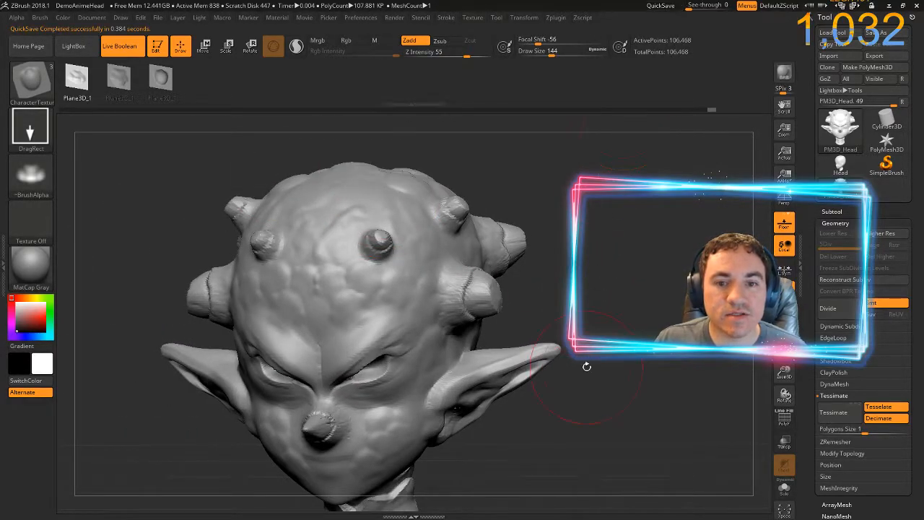
pyautogui.moveTo(586, 367)
pyautogui.mouseDown()
pyautogui.moveTo(588, 289)
pyautogui.moveTo(597, 305)
pyautogui.mouseUp()
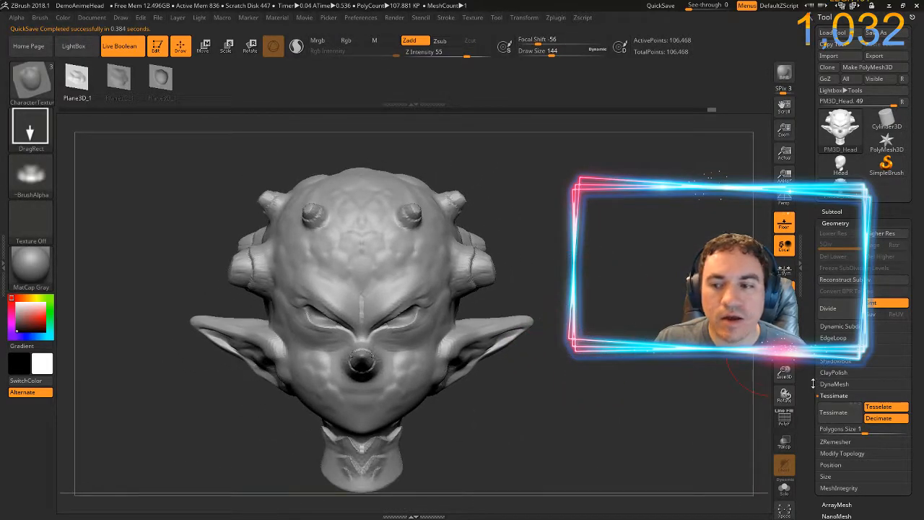
pyautogui.moveTo(866, 432); pyautogui.dragTo(890, 434)
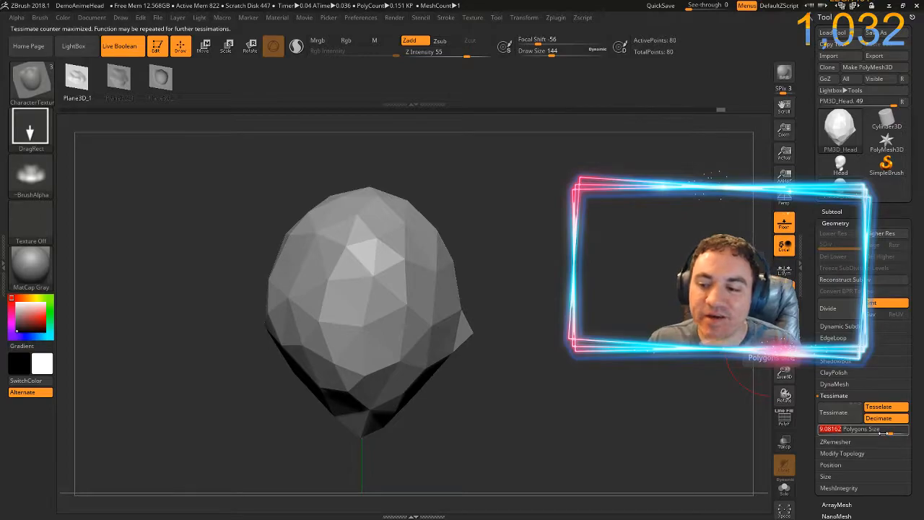
pyautogui.moveTo(887, 432); pyautogui.dragTo(898, 431)
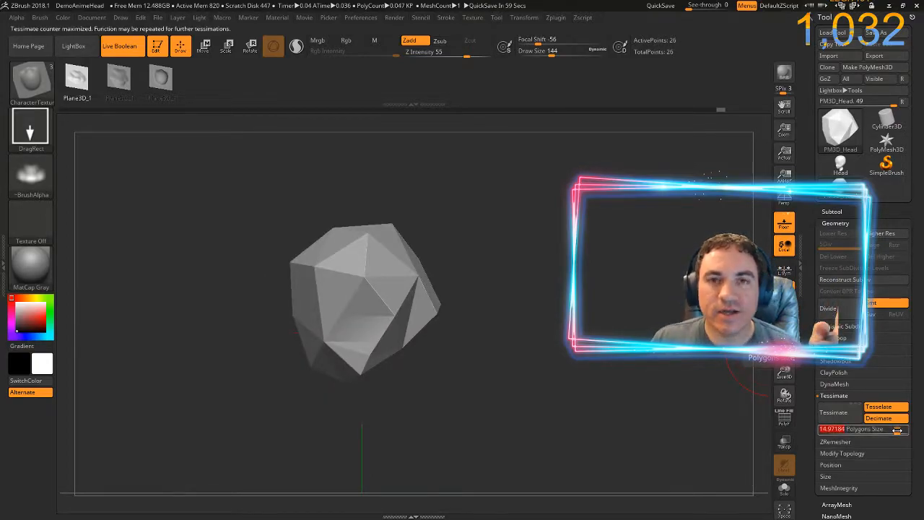
pyautogui.moveTo(897, 430); pyautogui.dragTo(879, 430)
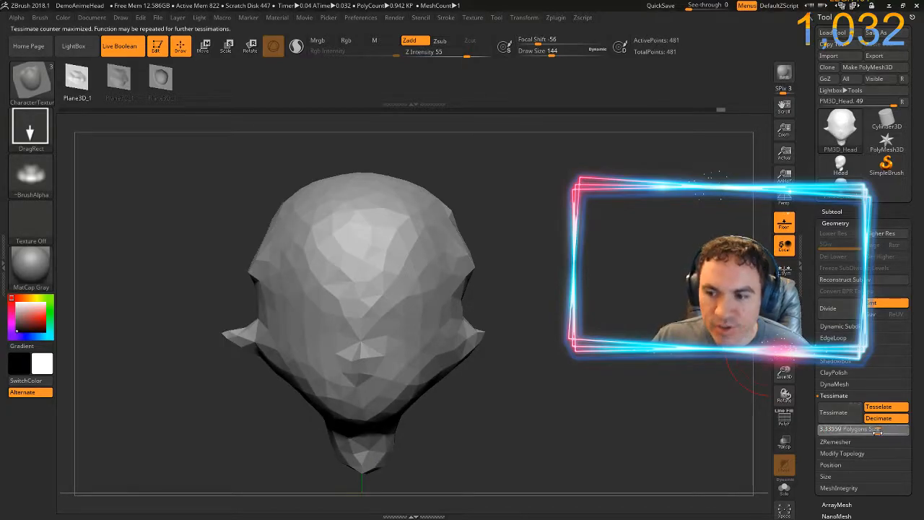
# - Set the Tessimate polygon size to 0.2459 for a denser head mesh and display its polyframe
pyautogui.moveTo(878, 431); pyautogui.dragTo(853, 431)
pyautogui.moveTo(569, 295)
pyautogui.mouseDown(button='right')
pyautogui.moveTo(550, 292)
pyautogui.moveTo(605, 301)
pyautogui.moveTo(564, 311)
pyautogui.moveTo(437, 388)
pyautogui.mouseUp(button='right')
pyautogui.moveTo(310, 455); pyautogui.dragTo(462, 408, button='right')
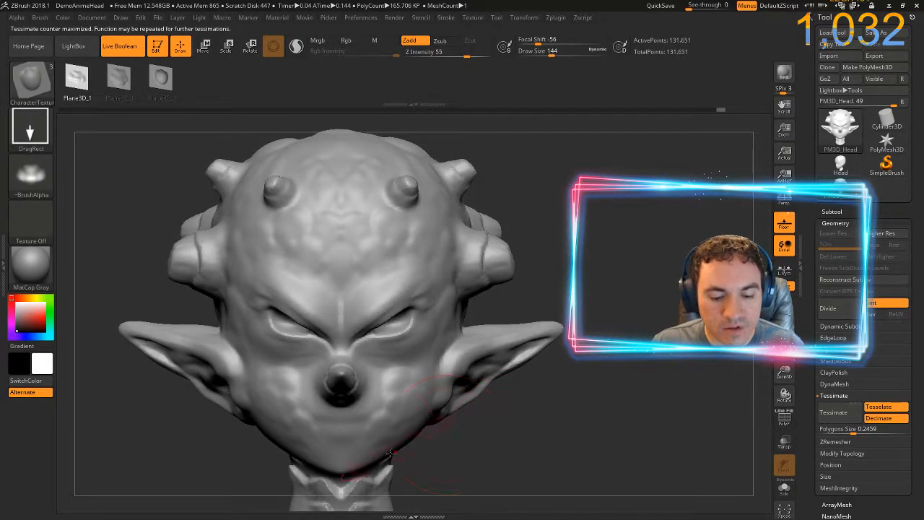
pyautogui.hotkey('shift', 'f')
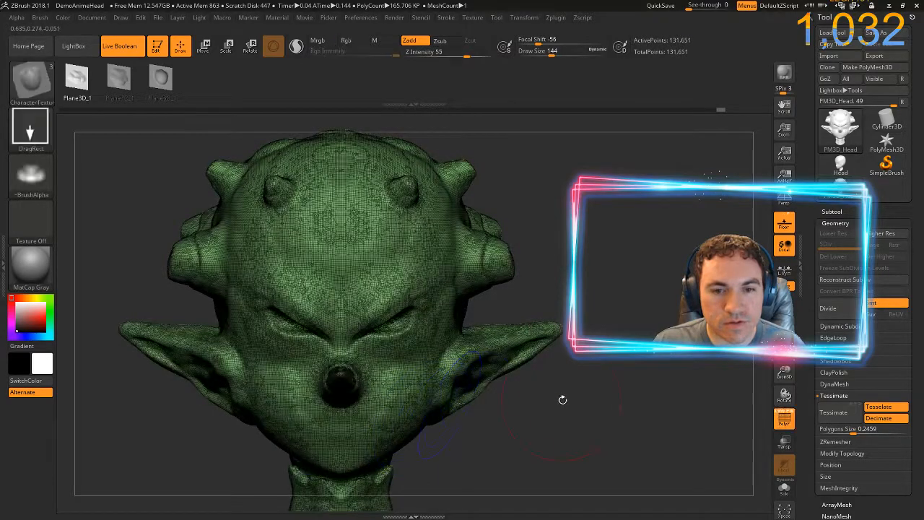
# - Hide the polyframe on the head and quick-save the project
pyautogui.moveTo(599, 277); pyautogui.dragTo(649, 282, button='right')
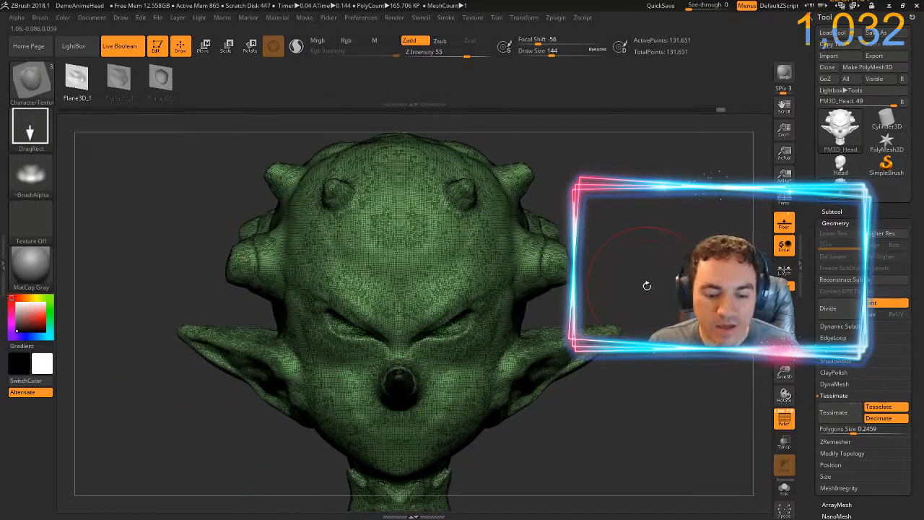
pyautogui.hotkey('shift', 'f')
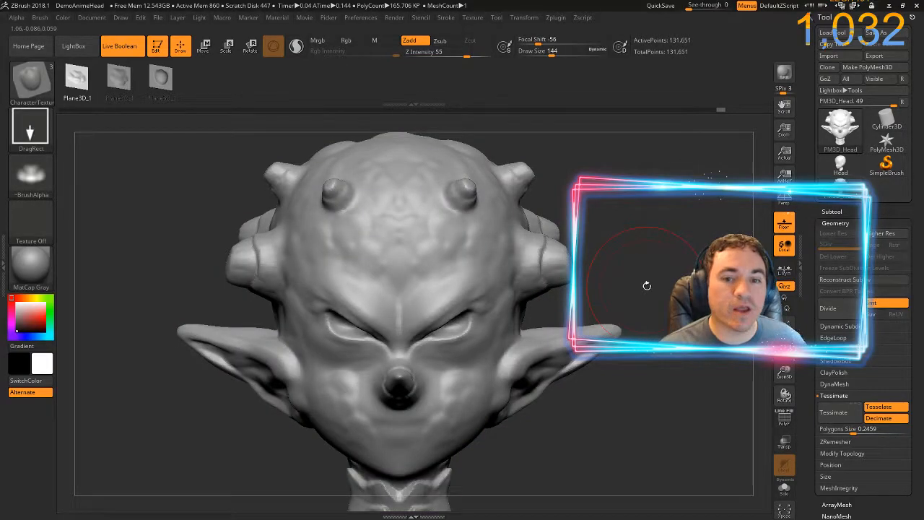
pyautogui.moveTo(652, 270)
pyautogui.keyDown('ctrl'); pyautogui.mouseDown(button='right')
pyautogui.moveTo(623, 231)
pyautogui.moveTo(625, 268)
pyautogui.mouseUp(button='right'); pyautogui.keyUp('ctrl')
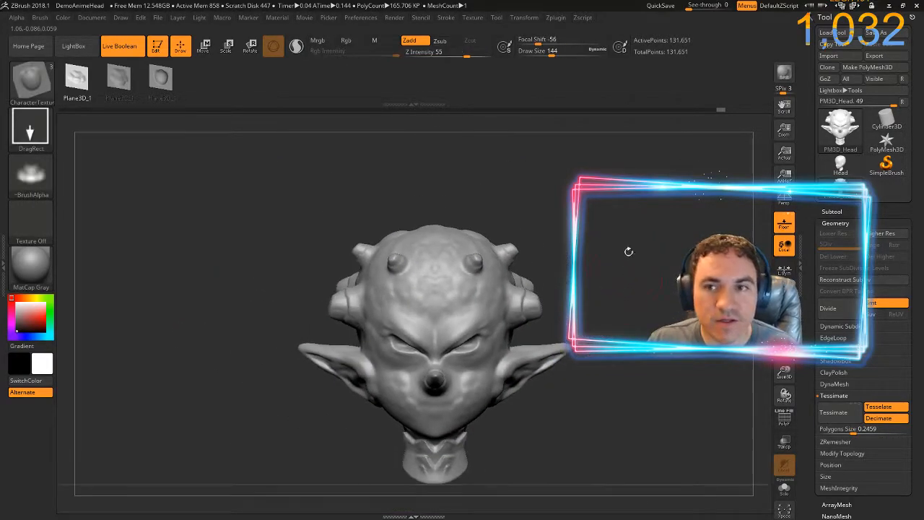
pyautogui.click(661, 6)
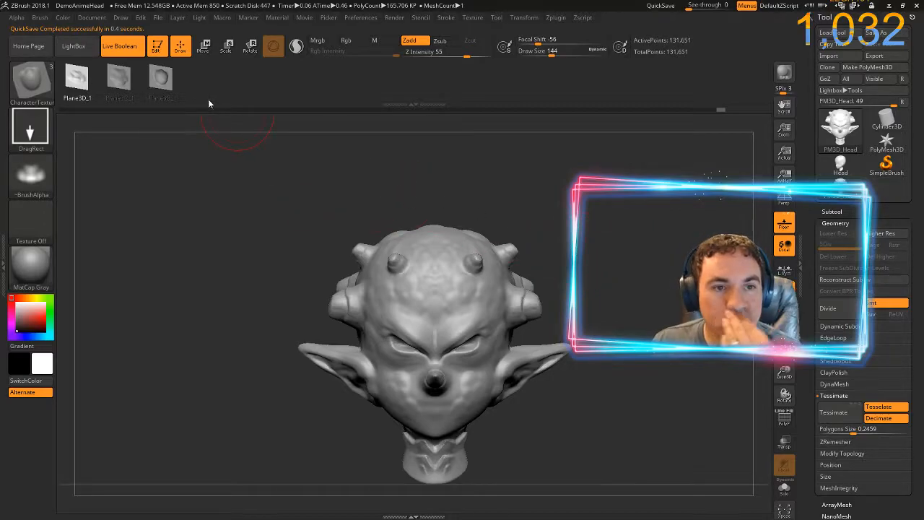
# - Switch to the IMM SteamGear brush and look through its gear and rivet meshes
pyautogui.press('b')
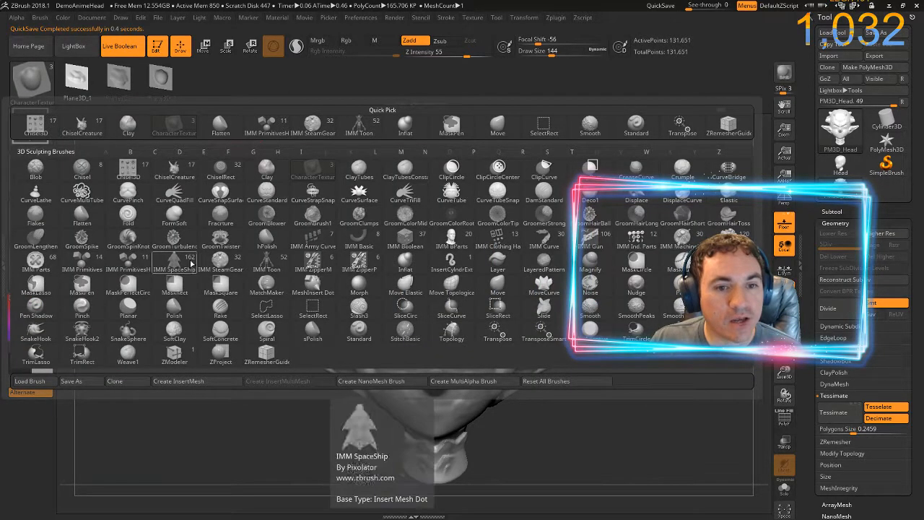
pyautogui.click(220, 260)
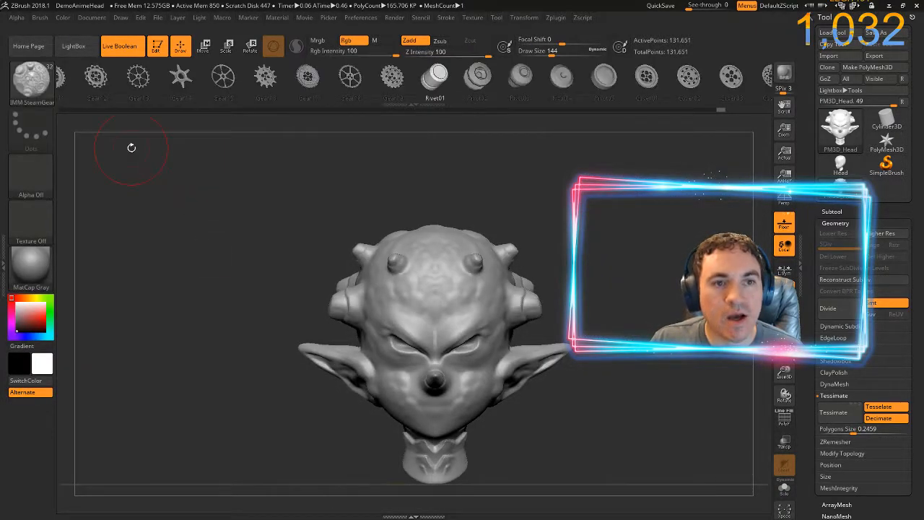
pyautogui.moveTo(137, 74); pyautogui.dragTo(627, 65)
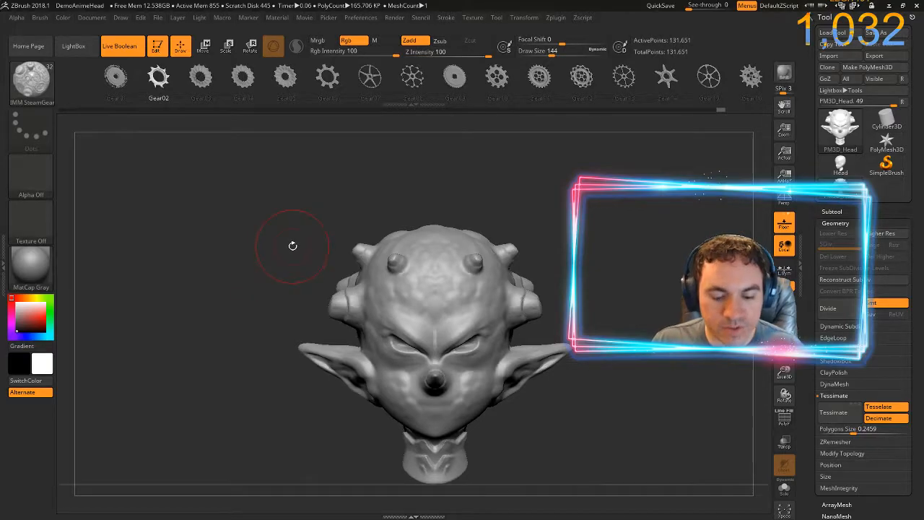
# - Switch to the ZRemesherGuides brush and reduce its draw size to 9
pyautogui.press('b')
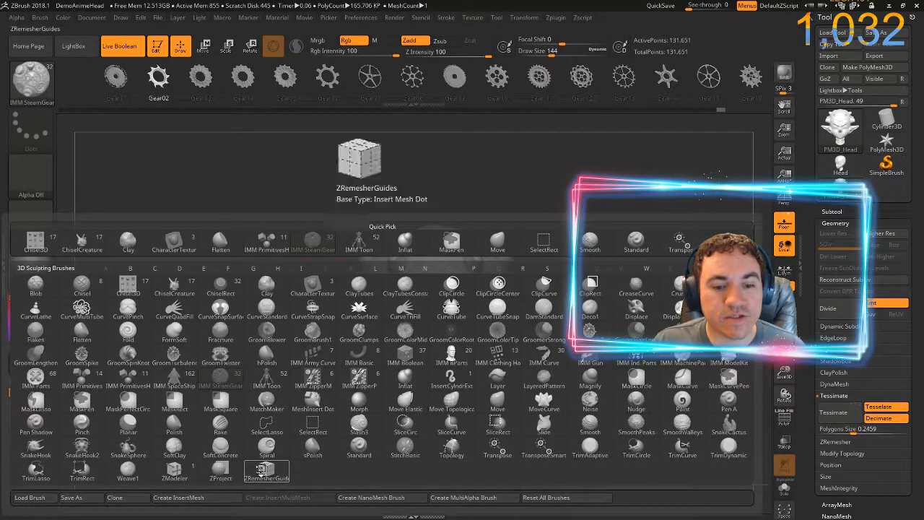
pyautogui.click(262, 470)
pyautogui.press('ctrl')
pyautogui.moveTo(556, 217)
pyautogui.keyDown('ctrl'); pyautogui.mouseDown(button='right')
pyautogui.moveTo(613, 153)
pyautogui.moveTo(644, 177)
pyautogui.moveTo(702, 197)
pyautogui.mouseUp(button='right'); pyautogui.keyUp('ctrl')
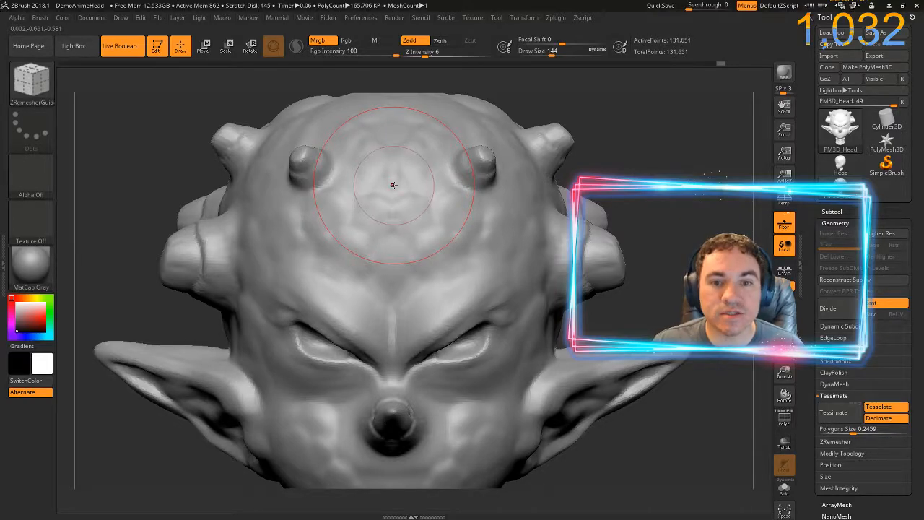
pyautogui.scroll(-5, 393, 184)
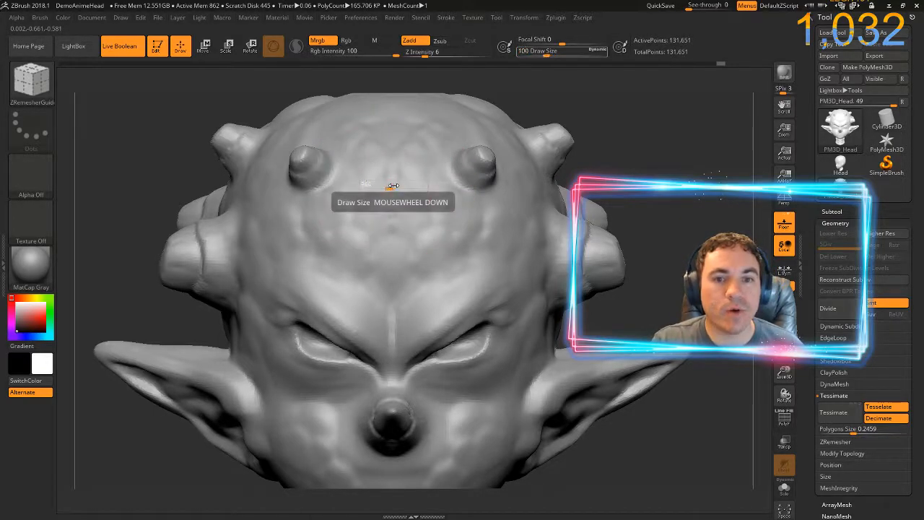
pyautogui.click(543, 52)
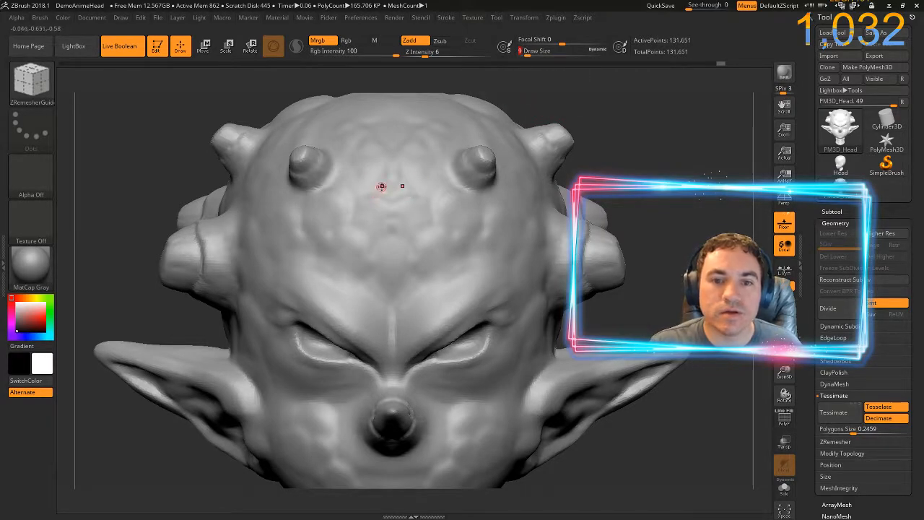
# - Try a ZRemesher guide curve from the middle of the forehead around to the large side horn and undo it
pyautogui.moveTo(345, 229); pyautogui.dragTo(539, 277)
pyautogui.moveTo(568, 187); pyautogui.dragTo(566, 185)
pyautogui.moveTo(686, 148); pyautogui.dragTo(648, 207)
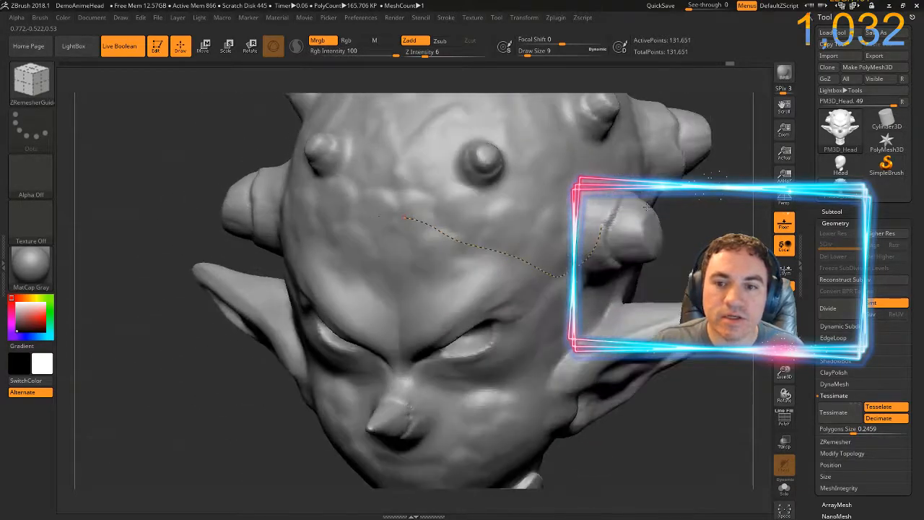
pyautogui.hotkey('ctrl', 'z')
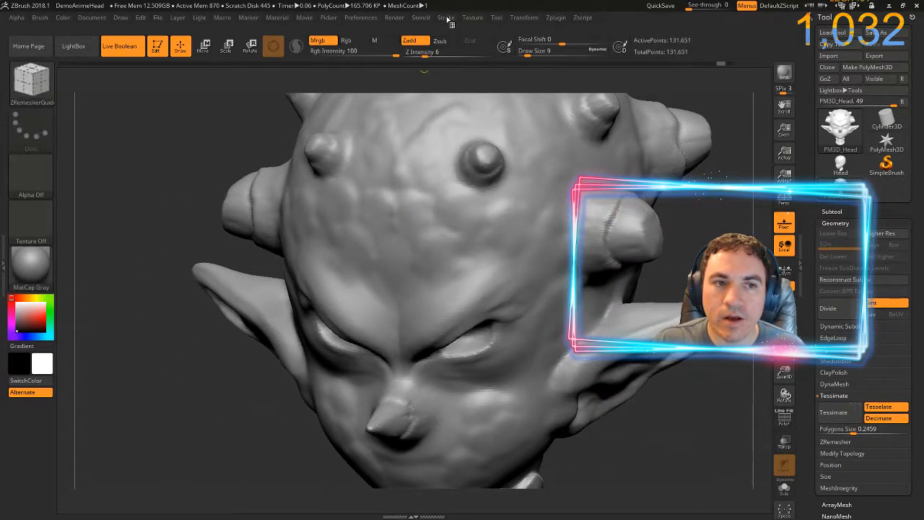
# - Check the brush's Lazy Mouse stroke settings, test another guide curve on the forehead and undo it
pyautogui.click(447, 18)
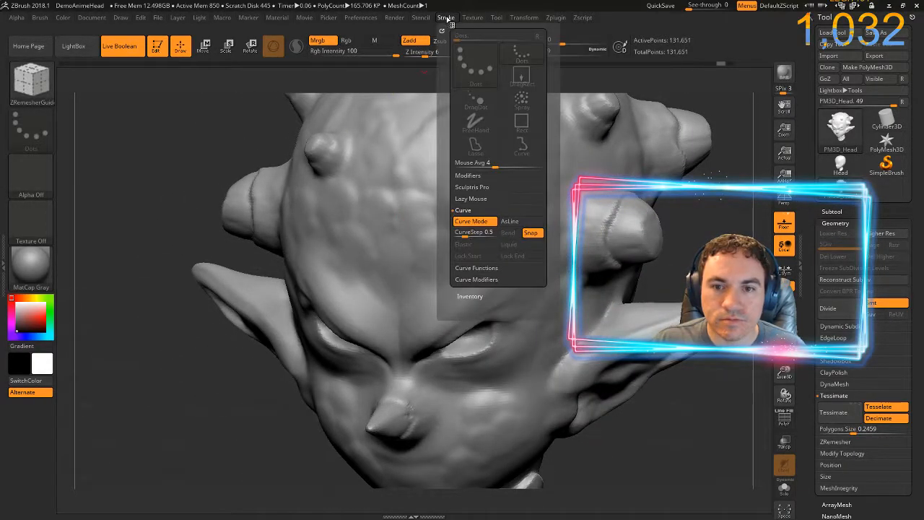
pyautogui.click(476, 199)
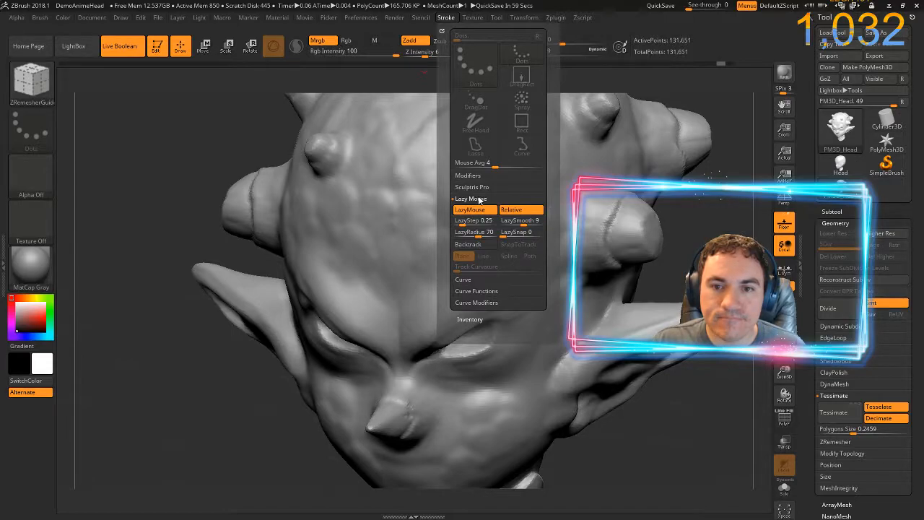
pyautogui.moveTo(432, 216)
pyautogui.mouseDown()
pyautogui.moveTo(511, 250)
pyautogui.moveTo(562, 189)
pyautogui.moveTo(549, 215)
pyautogui.moveTo(567, 293)
pyautogui.moveTo(540, 263)
pyautogui.mouseUp()
pyautogui.hotkey('ctrl', 'z')
# - Draw two symmetrical guide curves over the forehead, one in front of and one behind the small front horns
pyautogui.moveTo(711, 211); pyautogui.dragTo(657, 260)
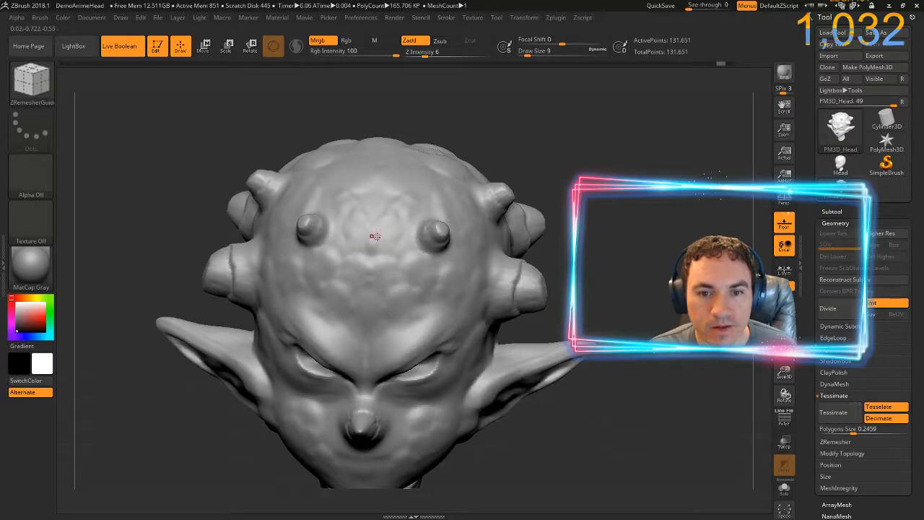
pyautogui.moveTo(385, 255)
pyautogui.mouseDown()
pyautogui.moveTo(425, 266)
pyautogui.moveTo(462, 323)
pyautogui.mouseUp()
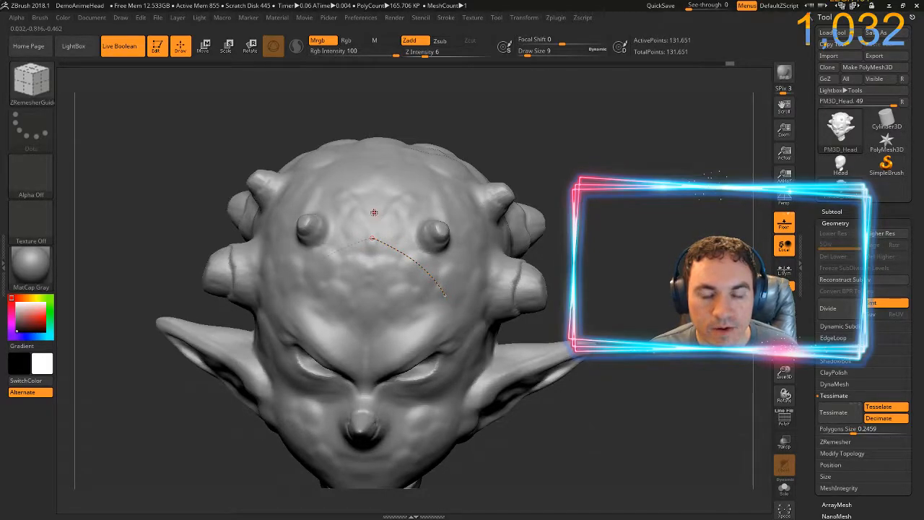
pyautogui.moveTo(524, 157); pyautogui.dragTo(473, 198)
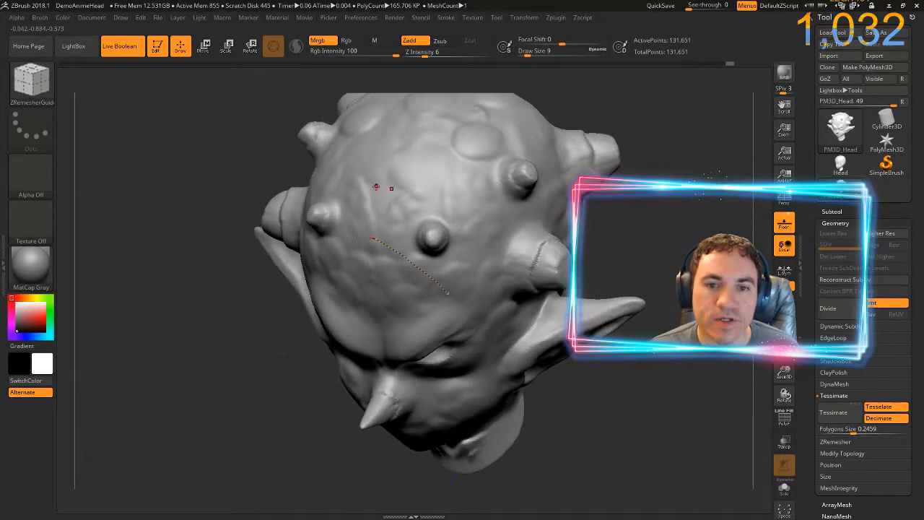
pyautogui.moveTo(397, 187)
pyautogui.mouseDown()
pyautogui.moveTo(456, 200)
pyautogui.moveTo(508, 232)
pyautogui.mouseUp()
pyautogui.moveTo(504, 316); pyautogui.dragTo(512, 329)
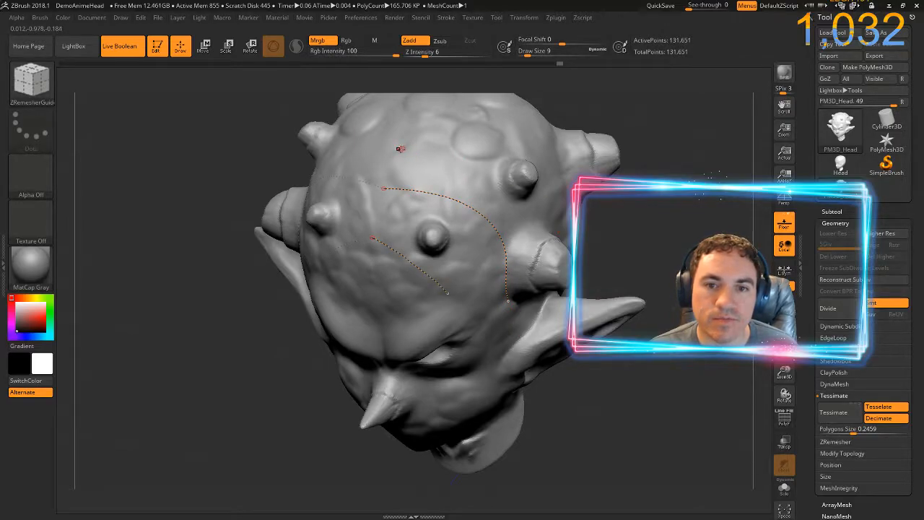
# - Try a third guide curve across the crown behind the front horns and undo it
pyautogui.moveTo(430, 150)
pyautogui.mouseDown()
pyautogui.moveTo(541, 215)
pyautogui.moveTo(587, 255)
pyautogui.mouseUp()
pyautogui.moveTo(683, 238); pyautogui.dragTo(616, 215)
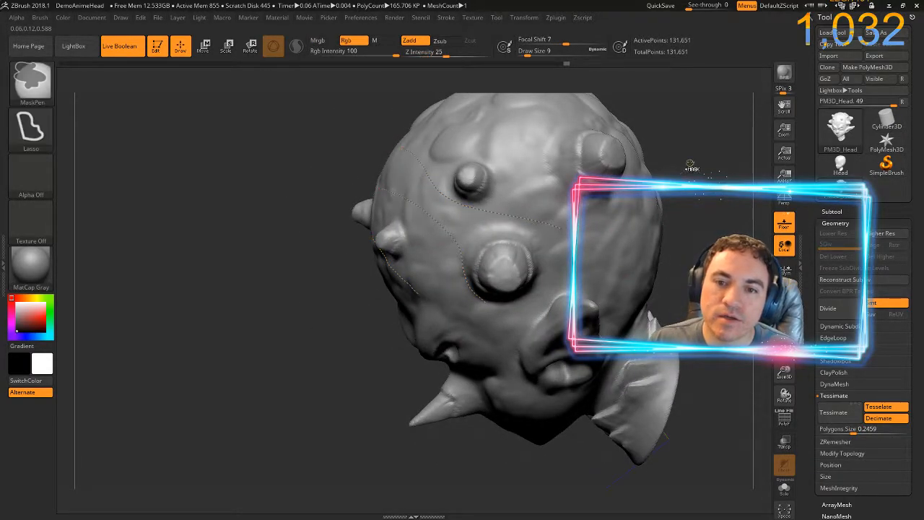
pyautogui.keyDown('ctrl'); pyautogui.moveTo(476, 292); pyautogui.dragTo(525, 148, button='right'); pyautogui.keyUp('ctrl')
pyautogui.moveTo(333, 132)
pyautogui.mouseDown()
pyautogui.moveTo(299, 216)
pyautogui.moveTo(281, 230)
pyautogui.mouseUp()
pyautogui.hotkey('ctrl', 'z')
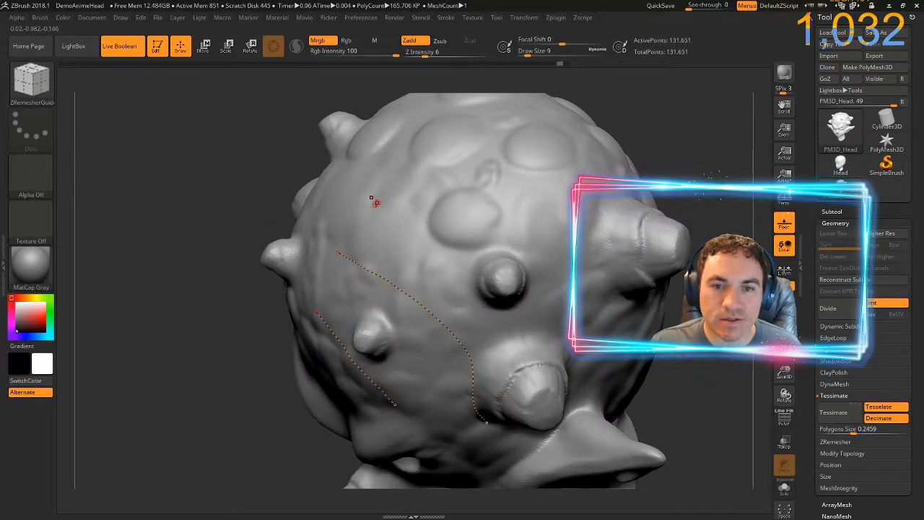
# - Draw two guide curves from the midline of the crown down the side of the head behind the existing ones
pyautogui.moveTo(411, 232); pyautogui.dragTo(448, 264)
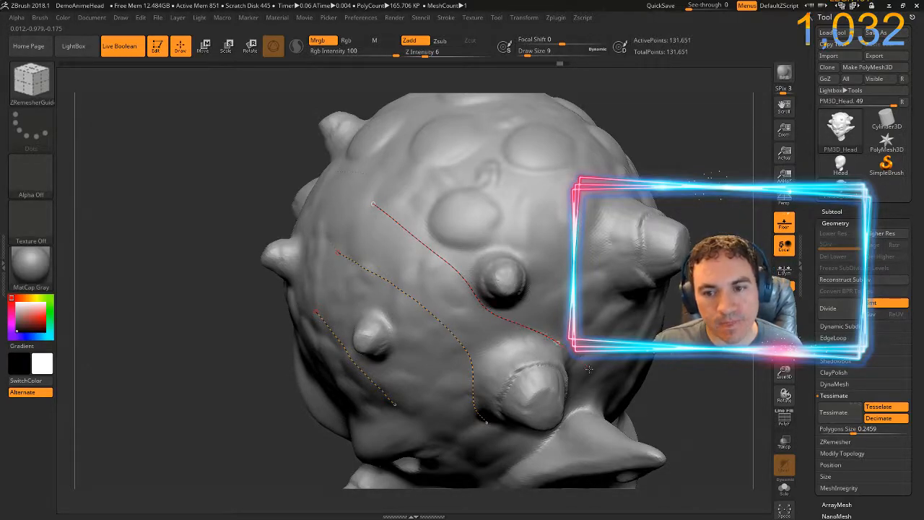
pyautogui.moveTo(580, 371); pyautogui.dragTo(593, 416)
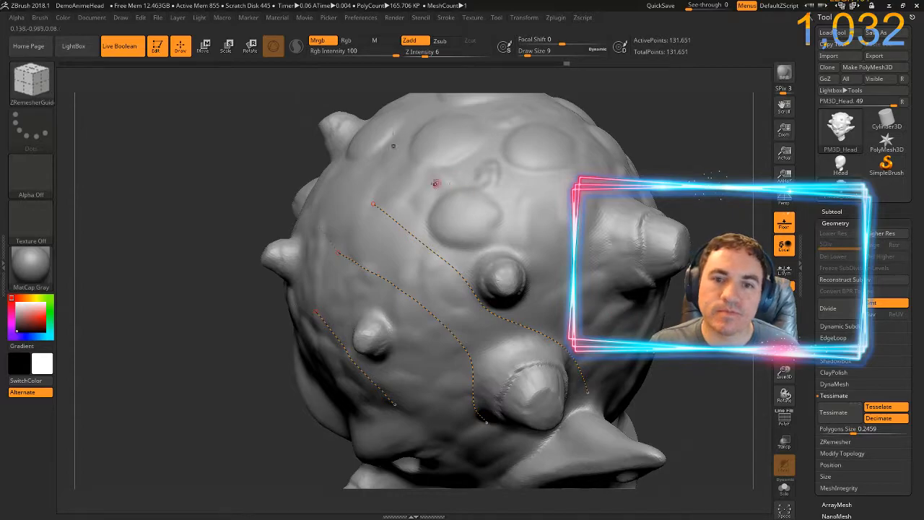
pyautogui.moveTo(434, 176)
pyautogui.mouseDown()
pyautogui.moveTo(495, 189)
pyautogui.moveTo(548, 245)
pyautogui.mouseUp()
pyautogui.moveTo(593, 301); pyautogui.dragTo(615, 326)
# - Draw three more guide curves from the midline of the crown down the side and back of the head
pyautogui.moveTo(692, 147); pyautogui.dragTo(589, 221)
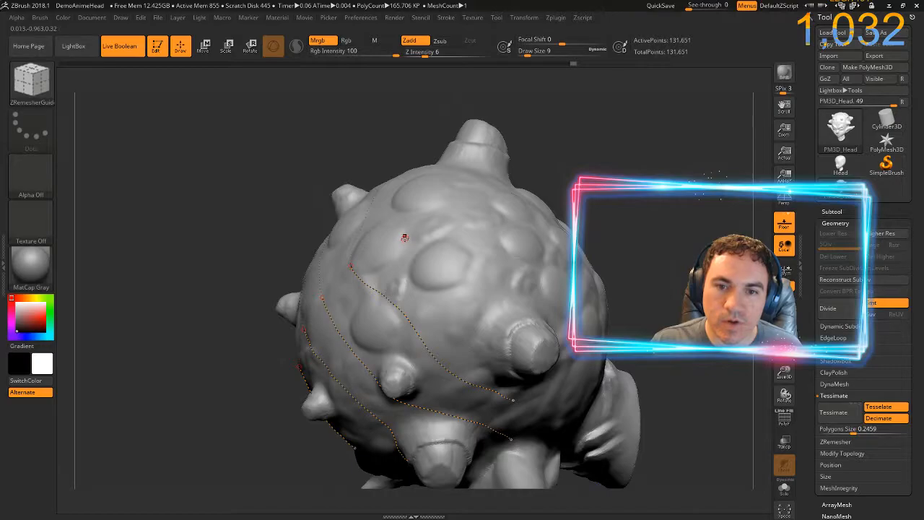
pyautogui.moveTo(419, 265)
pyautogui.mouseDown()
pyautogui.moveTo(427, 306)
pyautogui.moveTo(459, 343)
pyautogui.mouseUp()
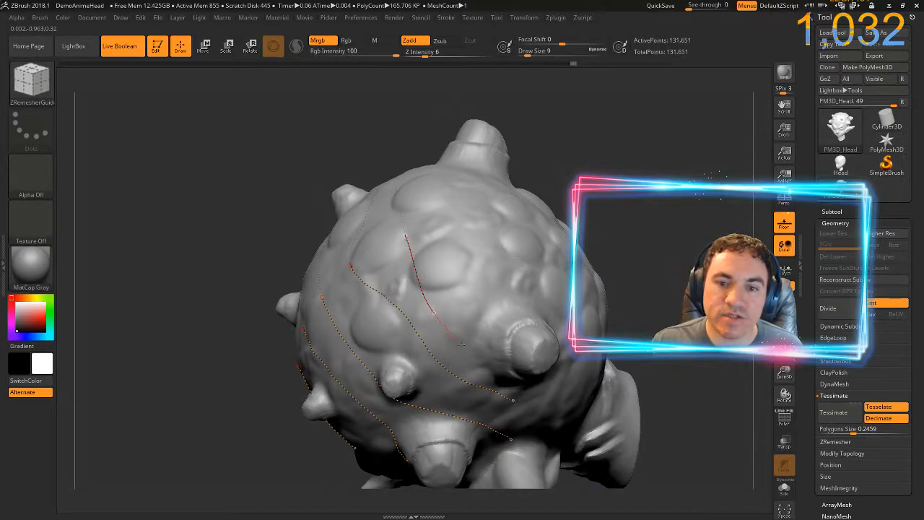
pyautogui.moveTo(532, 391); pyautogui.dragTo(541, 391)
pyautogui.moveTo(686, 411)
pyautogui.mouseDown()
pyautogui.moveTo(686, 304)
pyautogui.moveTo(663, 275)
pyautogui.moveTo(458, 301)
pyautogui.mouseUp()
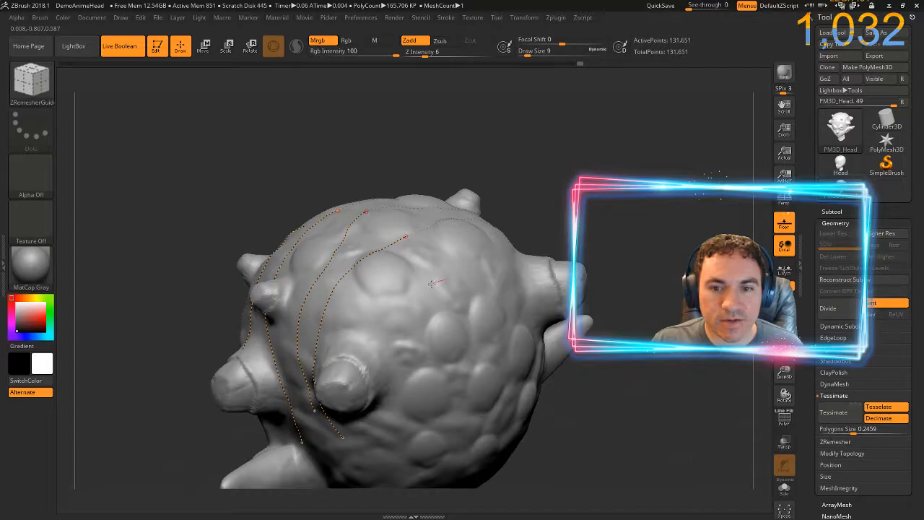
pyautogui.moveTo(406, 309); pyautogui.dragTo(397, 439)
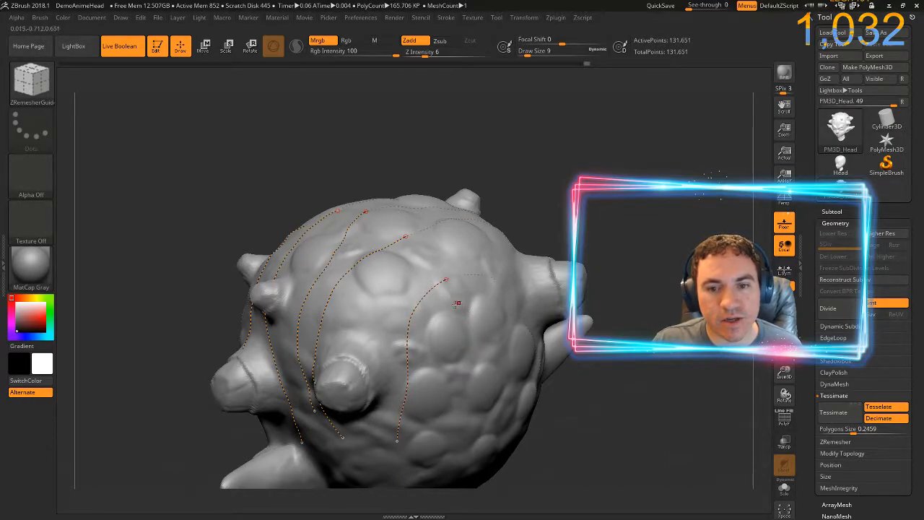
pyautogui.moveTo(453, 305); pyautogui.dragTo(498, 225, button='right')
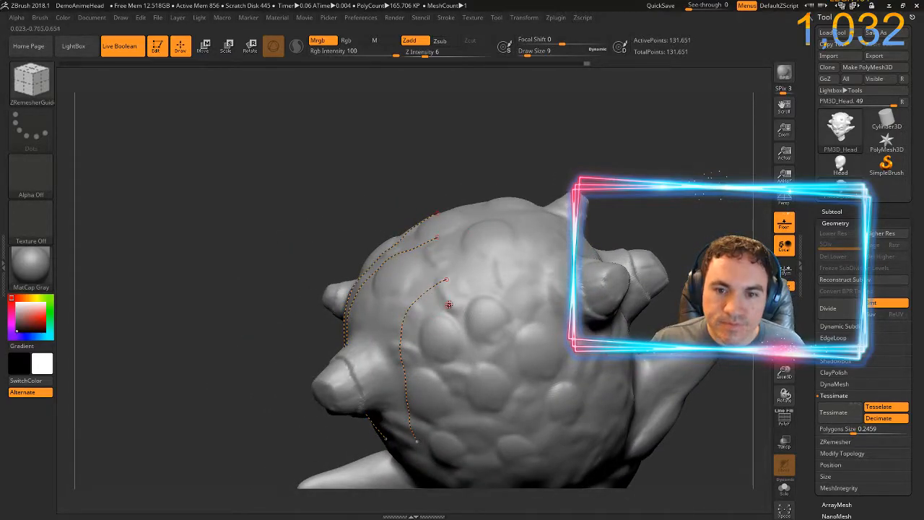
pyautogui.moveTo(435, 390); pyautogui.dragTo(473, 460)
# - Try a guide curve running down between the oval bumps on the back of the head and undo it
pyautogui.moveTo(457, 323); pyautogui.dragTo(484, 408)
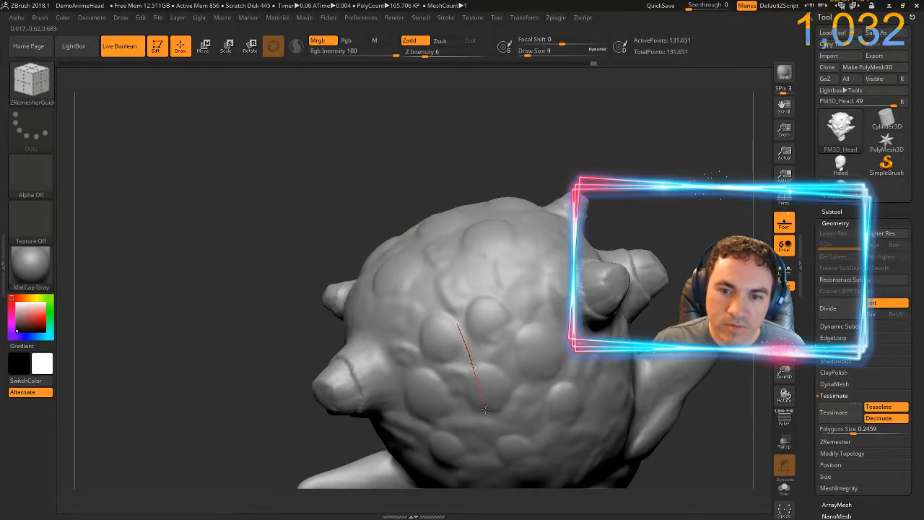
pyautogui.moveTo(493, 487); pyautogui.dragTo(492, 488)
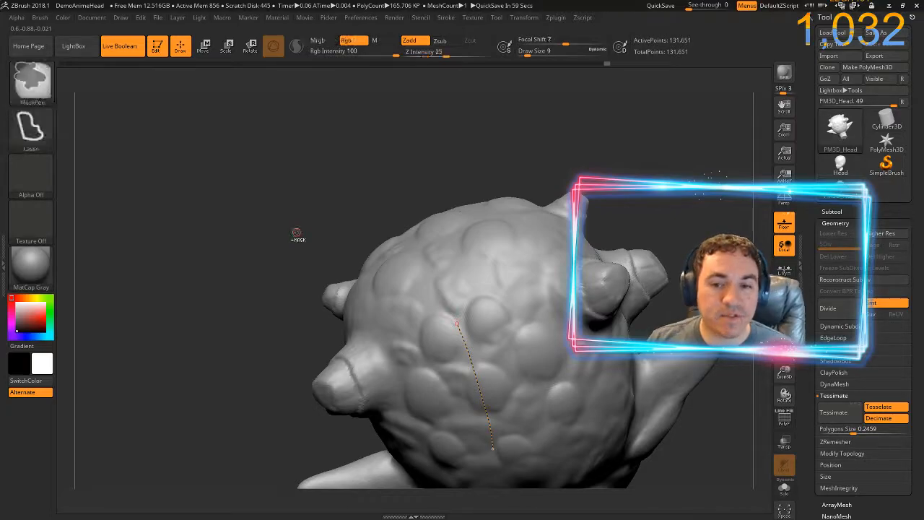
pyautogui.hotkey('ctrl', 'z')
# - Draw three closely spaced guide curves down the back of the head, beside and between the existing ones
pyautogui.moveTo(297, 231); pyautogui.dragTo(455, 235)
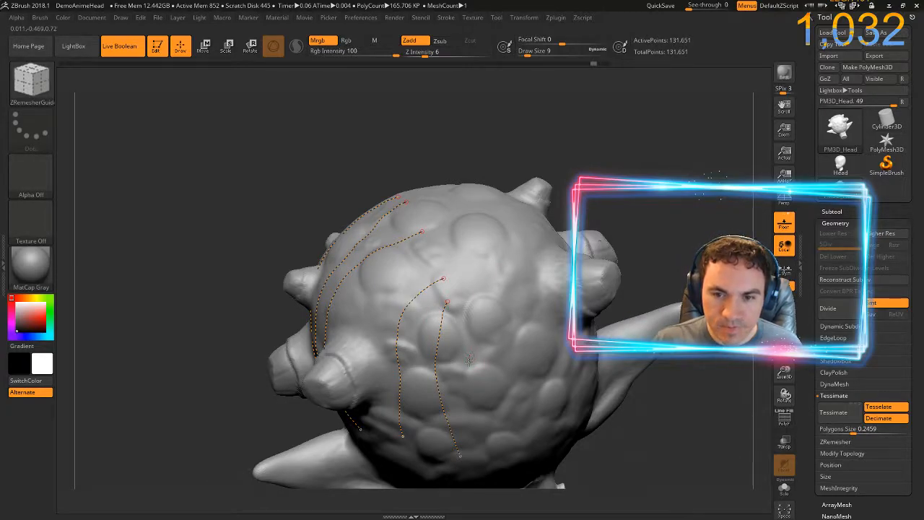
pyautogui.moveTo(513, 485); pyautogui.dragTo(513, 485)
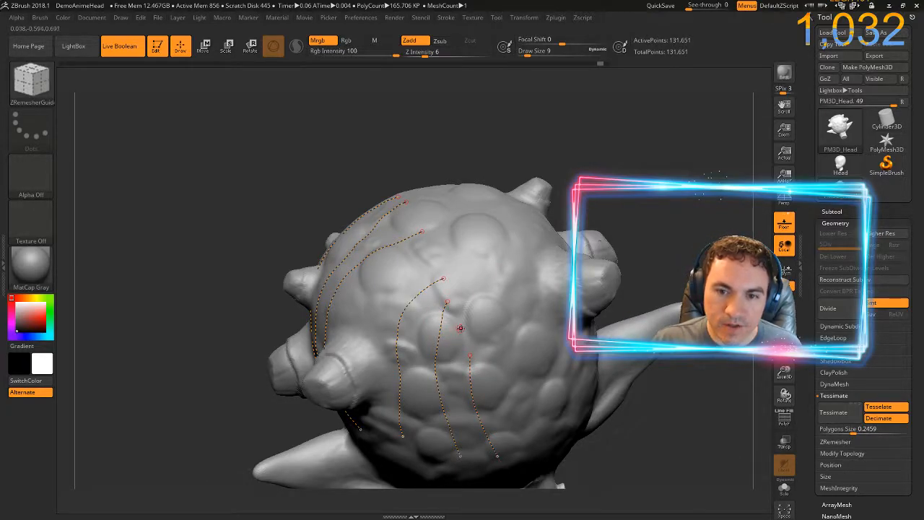
pyautogui.moveTo(448, 354); pyautogui.dragTo(459, 426)
pyautogui.moveTo(494, 487); pyautogui.dragTo(493, 486)
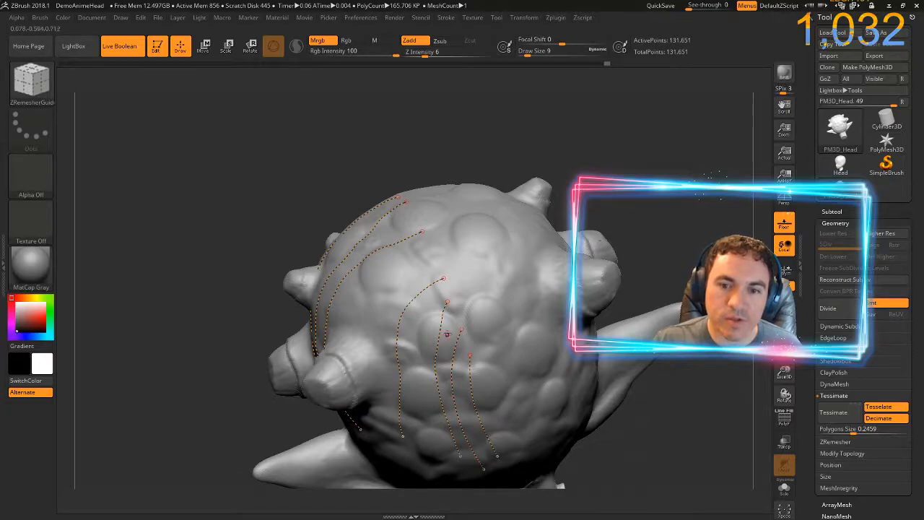
pyautogui.moveTo(410, 345); pyautogui.dragTo(417, 413)
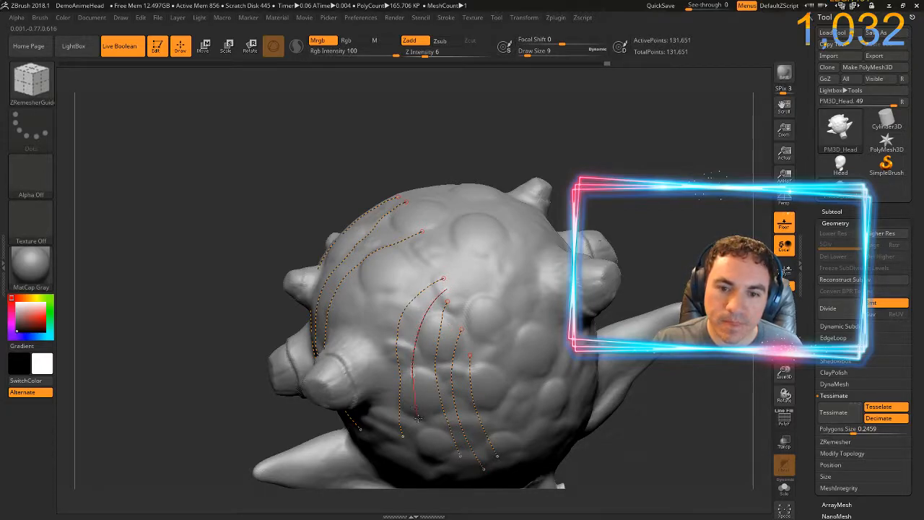
pyautogui.moveTo(451, 482); pyautogui.dragTo(450, 482)
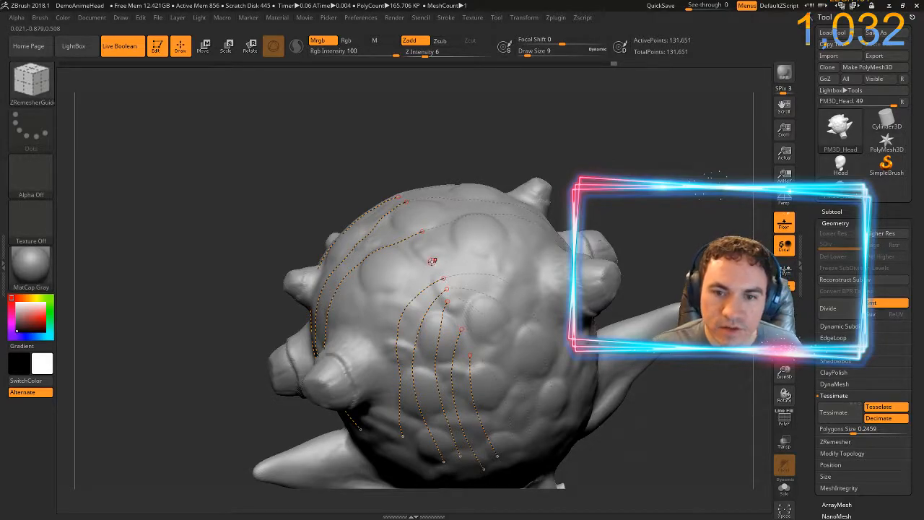
# - Draw three more guide curves from the midline down the back and side of the head, filling gaps between the existing ones
pyautogui.moveTo(432, 259)
pyautogui.mouseDown()
pyautogui.moveTo(390, 276)
pyautogui.moveTo(370, 300)
pyautogui.moveTo(368, 354)
pyautogui.moveTo(383, 410)
pyautogui.mouseUp()
pyautogui.moveTo(374, 453); pyautogui.dragTo(382, 477)
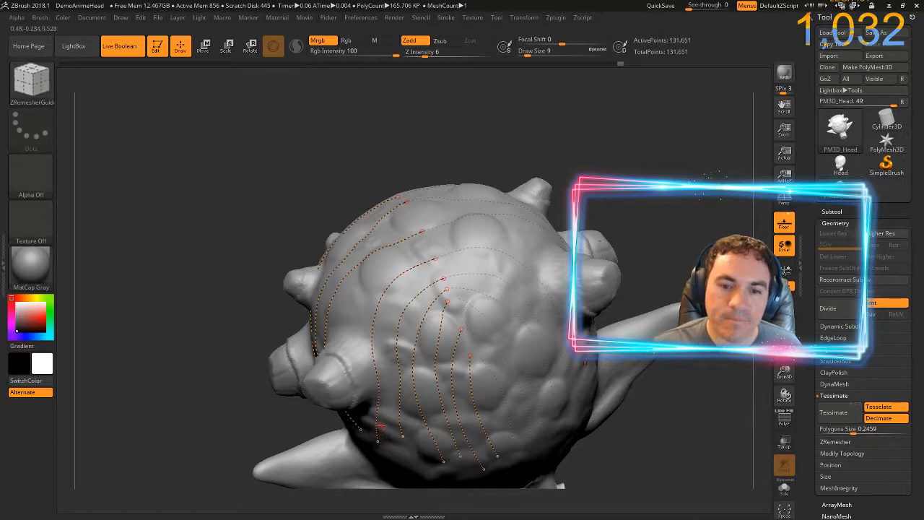
pyautogui.moveTo(243, 287); pyautogui.dragTo(369, 280)
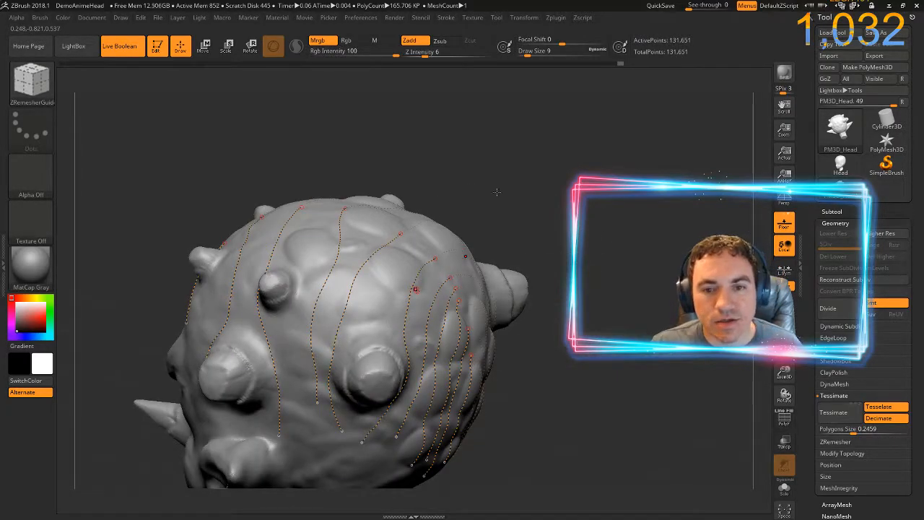
pyautogui.keyDown('alt'); pyautogui.moveTo(590, 145); pyautogui.dragTo(589, 206); pyautogui.keyUp('alt')
pyautogui.keyDown('ctrl'); pyautogui.moveTo(644, 251); pyautogui.dragTo(645, 207, button='right'); pyautogui.keyUp('ctrl')
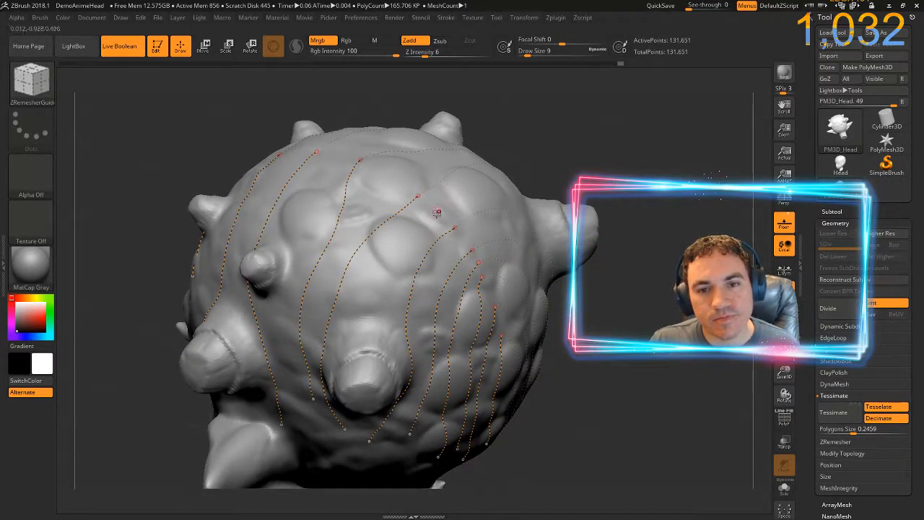
pyautogui.moveTo(415, 231)
pyautogui.mouseDown()
pyautogui.moveTo(358, 325)
pyautogui.moveTo(325, 346)
pyautogui.moveTo(300, 411)
pyautogui.moveTo(335, 449)
pyautogui.mouseUp()
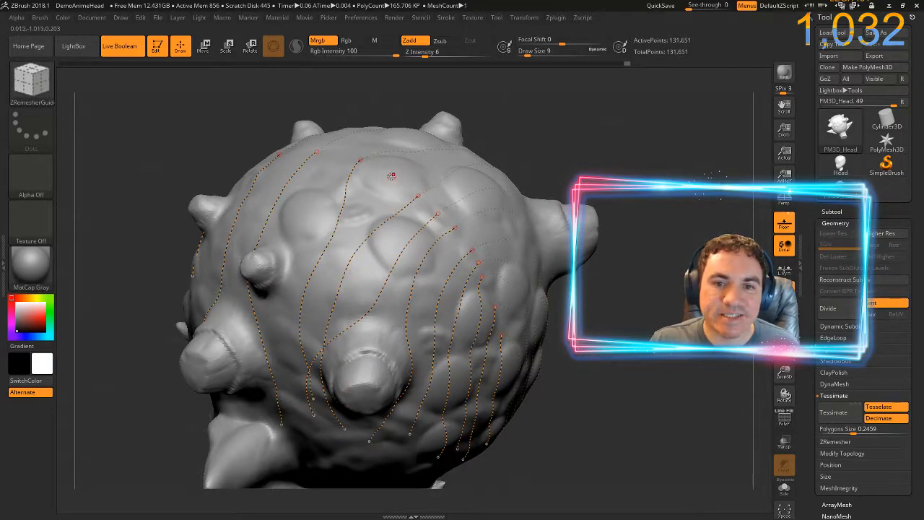
pyautogui.moveTo(389, 180)
pyautogui.mouseDown()
pyautogui.moveTo(329, 268)
pyautogui.moveTo(313, 317)
pyautogui.mouseUp()
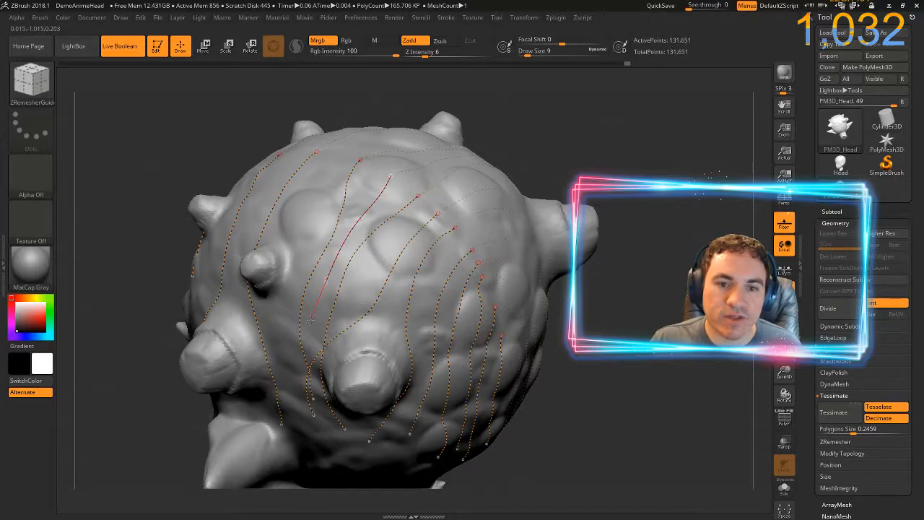
pyautogui.moveTo(321, 441); pyautogui.dragTo(322, 443)
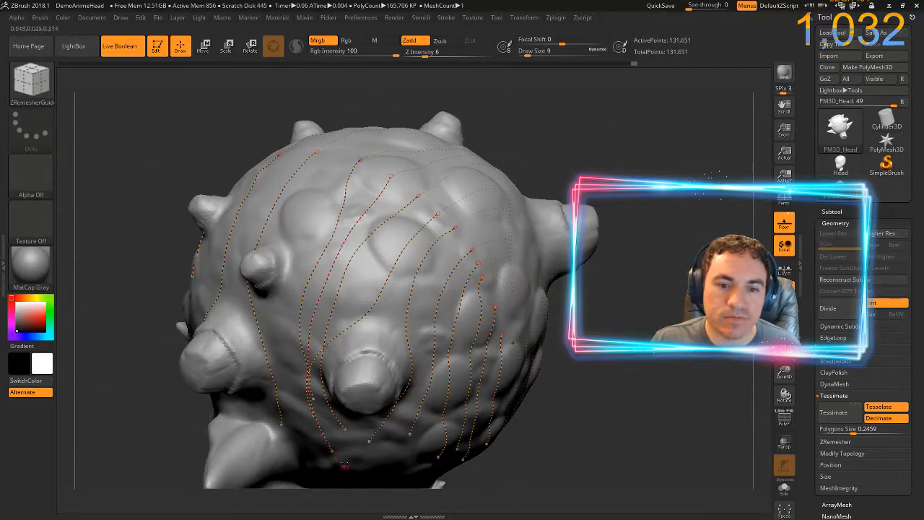
# - Draw two guide curves from the midline of the crown down the side of the head between the existing ones
pyautogui.moveTo(315, 183)
pyautogui.mouseDown()
pyautogui.moveTo(291, 227)
pyautogui.moveTo(290, 381)
pyautogui.moveTo(323, 462)
pyautogui.mouseUp()
pyautogui.moveTo(150, 239); pyautogui.dragTo(203, 130)
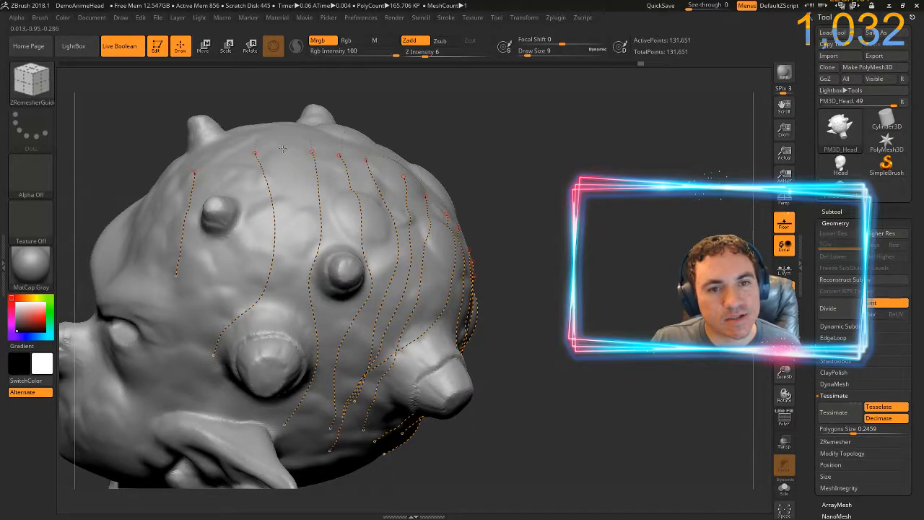
pyautogui.moveTo(291, 185)
pyautogui.mouseDown()
pyautogui.moveTo(298, 236)
pyautogui.moveTo(287, 338)
pyautogui.mouseUp()
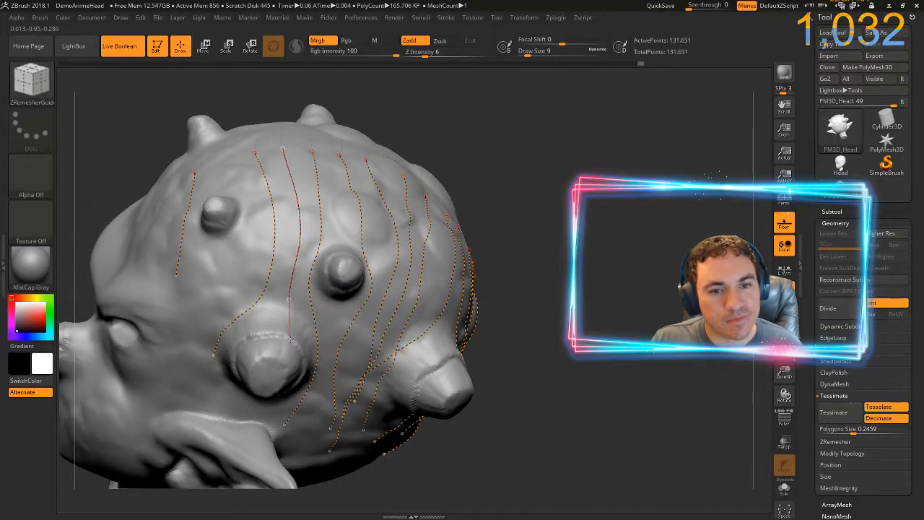
pyautogui.moveTo(312, 397); pyautogui.dragTo(298, 419)
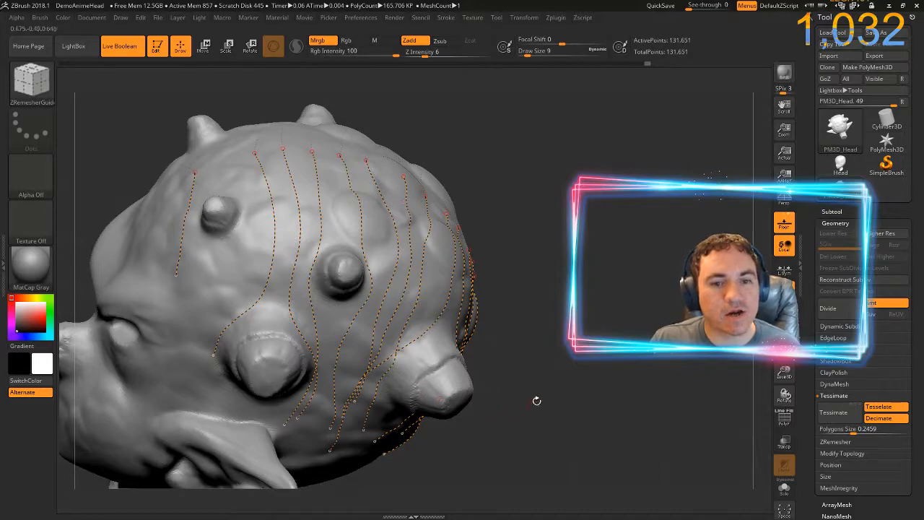
pyautogui.moveTo(99, 186)
pyautogui.mouseDown()
pyautogui.moveTo(161, 190)
pyautogui.moveTo(173, 209)
pyautogui.moveTo(161, 204)
pyautogui.moveTo(231, 232)
pyautogui.mouseUp()
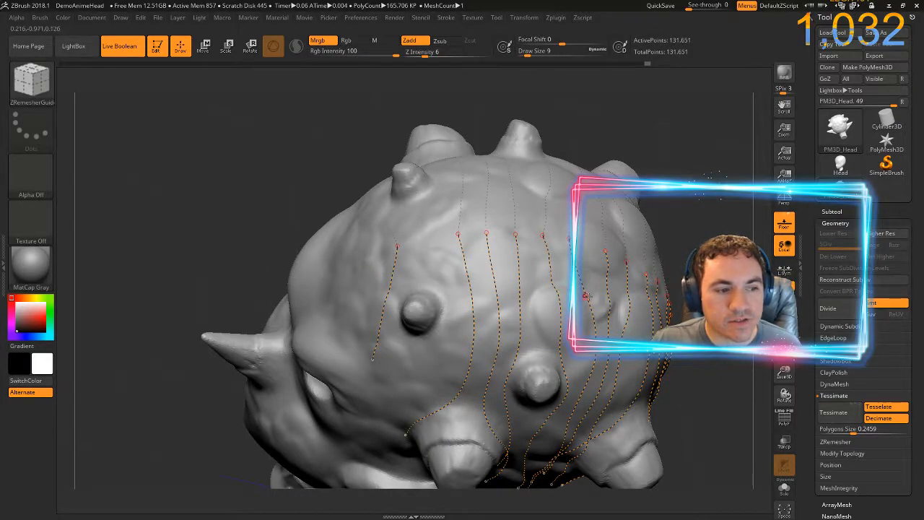
pyautogui.moveTo(259, 197); pyautogui.dragTo(391, 248)
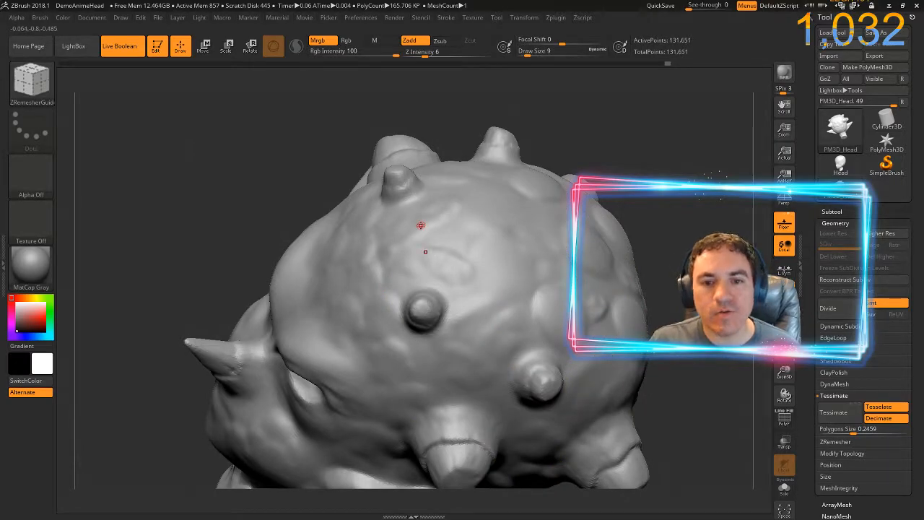
pyautogui.press('ctrl')
pyautogui.hotkey('ctrl', 'z')
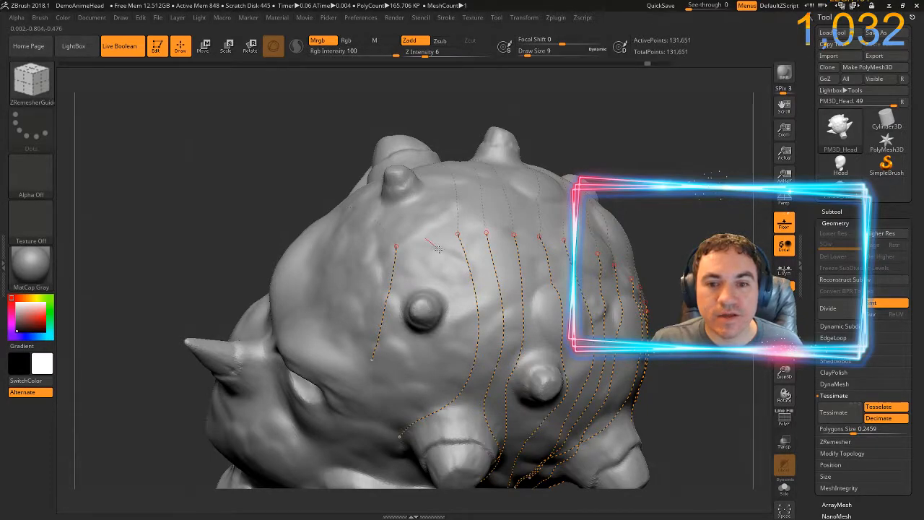
# - Draw two guide curves from the midline around either side of the small front horn, running down toward the ear
pyautogui.moveTo(453, 273); pyautogui.dragTo(458, 333)
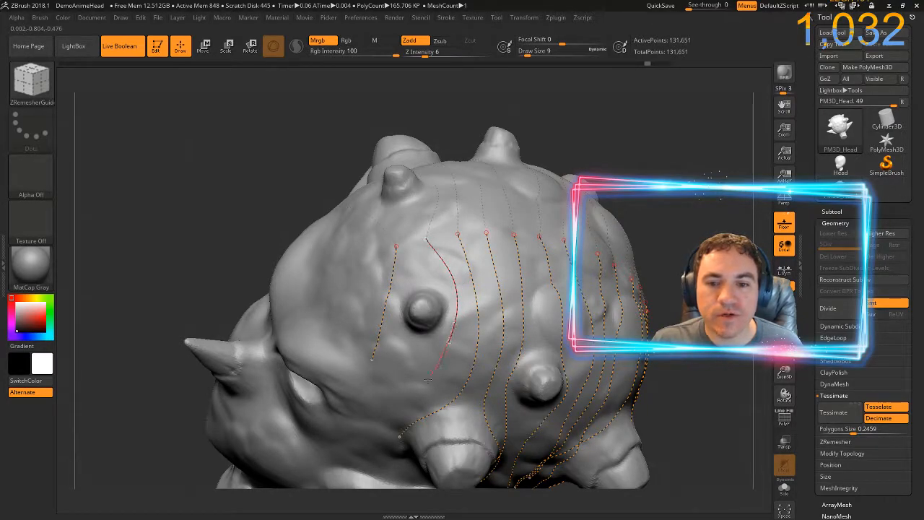
pyautogui.moveTo(363, 475); pyautogui.dragTo(370, 463)
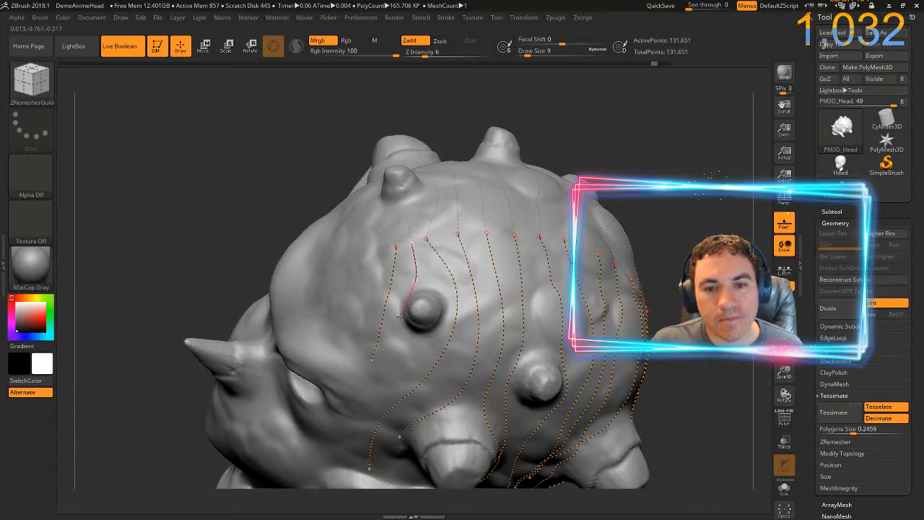
pyautogui.moveTo(373, 359)
pyautogui.mouseDown()
pyautogui.moveTo(390, 369)
pyautogui.moveTo(316, 466)
pyautogui.mouseUp()
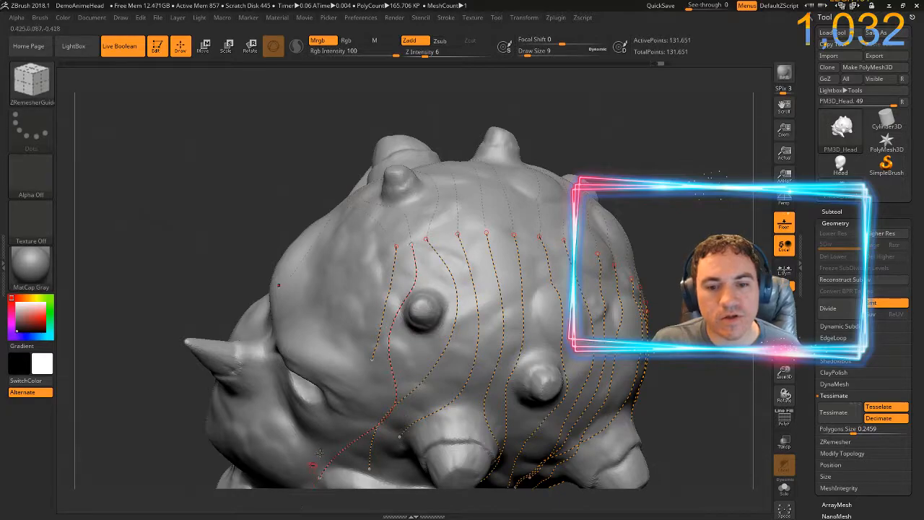
# - Draw three short guide curves fanning from the midline down the forehead, and quick-save the project
pyautogui.moveTo(201, 272); pyautogui.dragTo(229, 276)
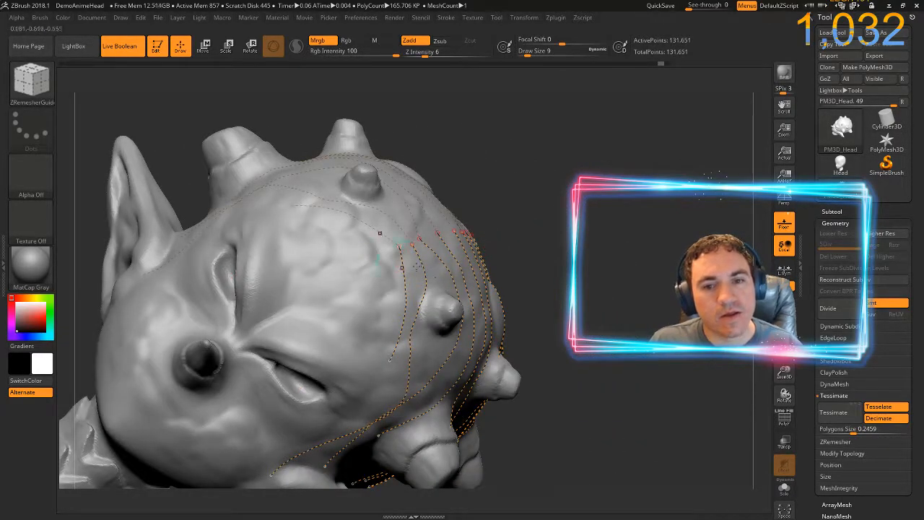
pyautogui.keyDown('shift'); pyautogui.moveTo(578, 273); pyautogui.dragTo(583, 343); pyautogui.keyUp('shift')
pyautogui.moveTo(608, 408); pyautogui.dragTo(647, 286)
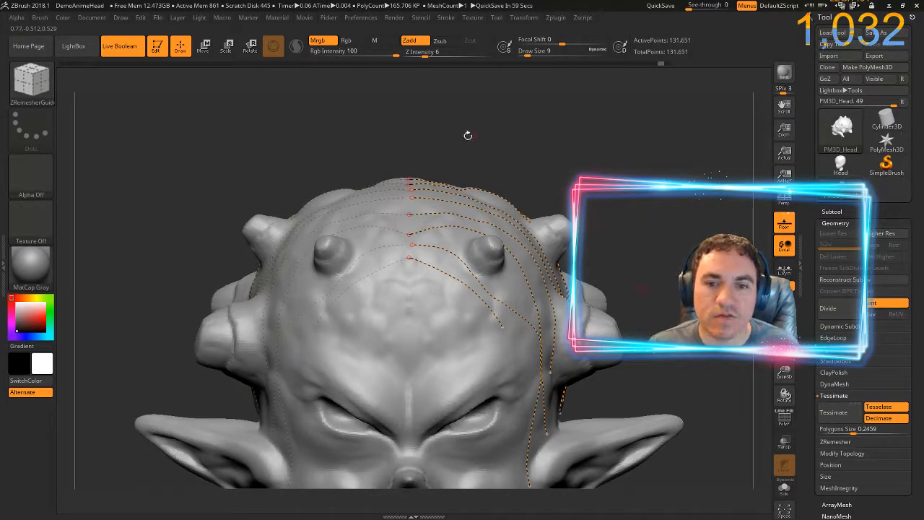
pyautogui.moveTo(429, 282); pyautogui.dragTo(444, 361)
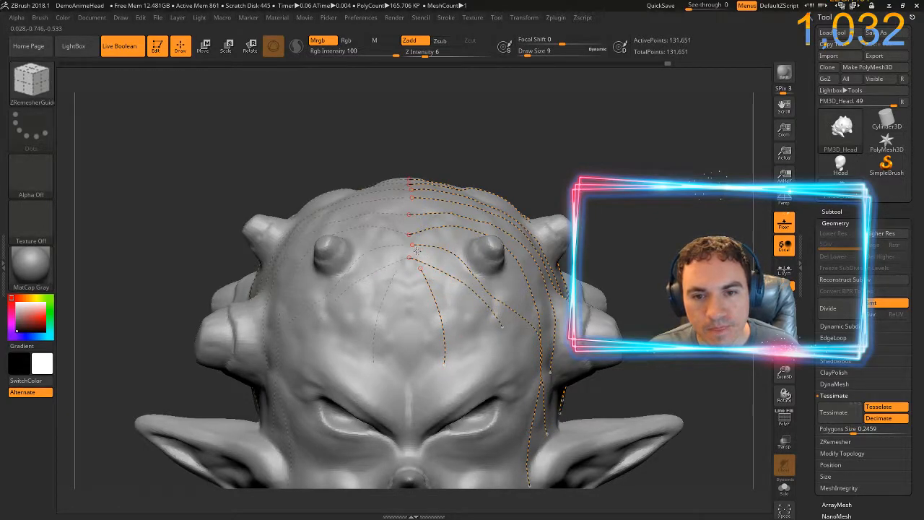
pyautogui.moveTo(439, 264); pyautogui.dragTo(474, 348)
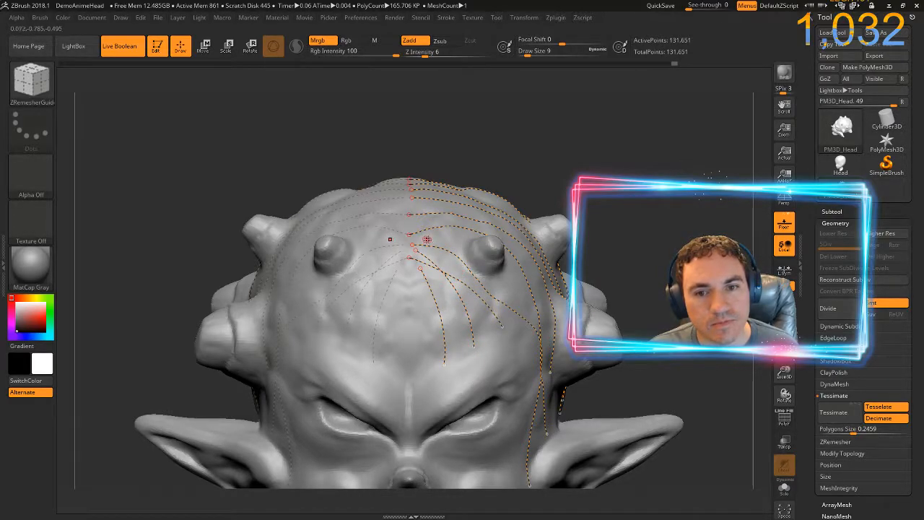
pyautogui.moveTo(454, 257); pyautogui.dragTo(488, 324)
pyautogui.moveTo(507, 371); pyautogui.dragTo(507, 371)
pyautogui.moveTo(706, 249)
pyautogui.mouseDown()
pyautogui.moveTo(672, 261)
pyautogui.moveTo(683, 244)
pyautogui.mouseUp()
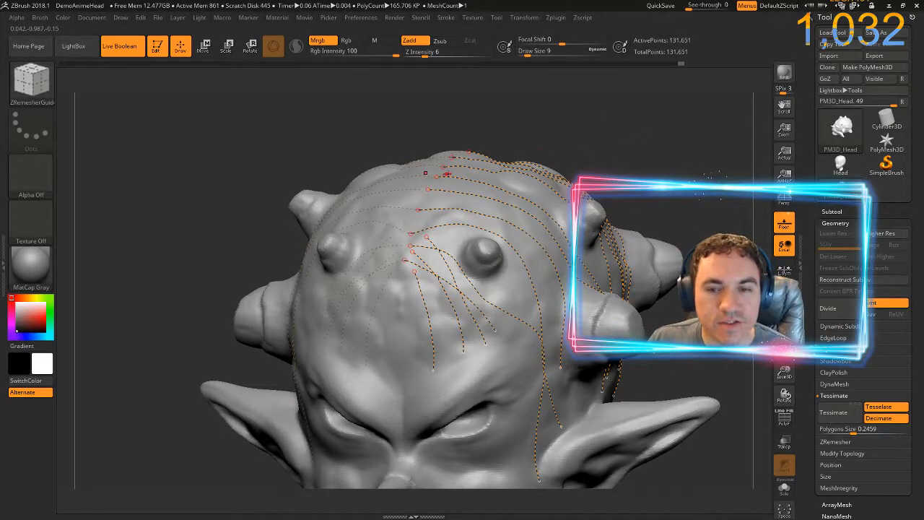
pyautogui.click(656, 9)
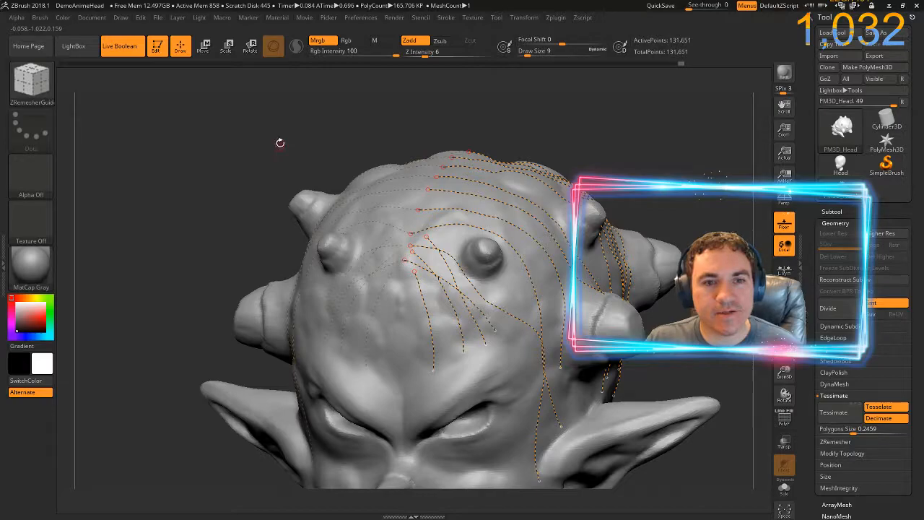
# - Switch to the IMM SteamGear brush with Gear02 as the insert mesh
pyautogui.moveTo(258, 151); pyautogui.dragTo(269, 150)
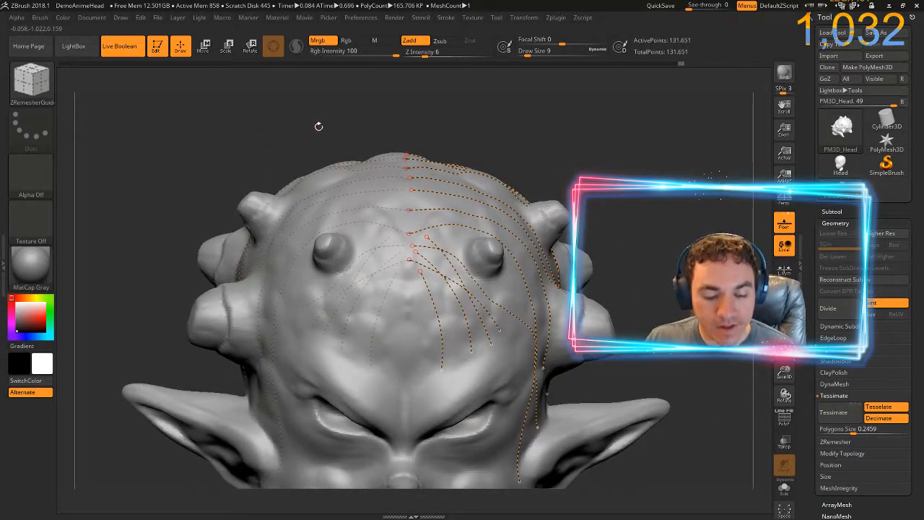
pyautogui.press('b')
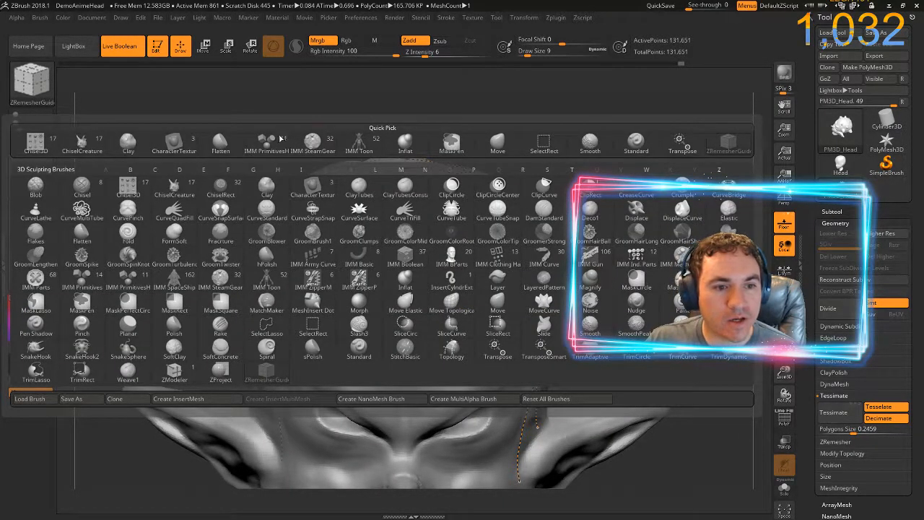
pyautogui.click(224, 279)
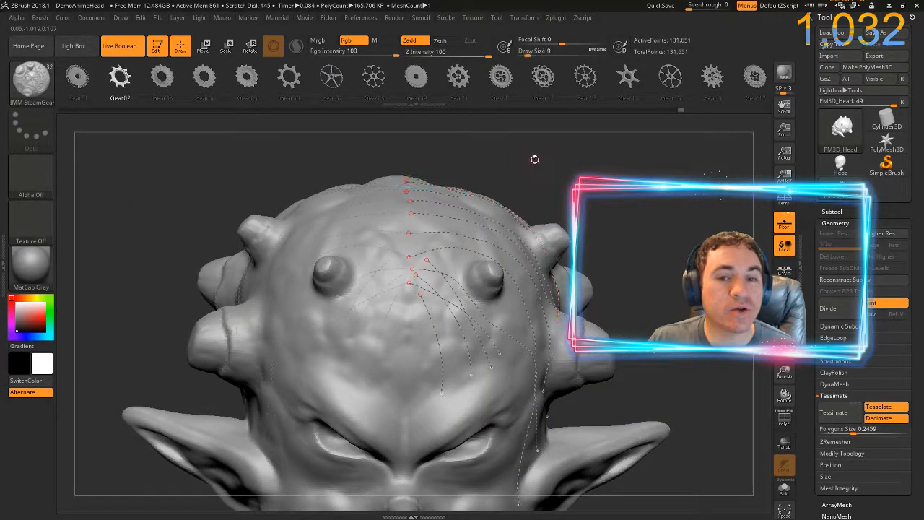
pyautogui.moveTo(526, 164); pyautogui.dragTo(475, 229)
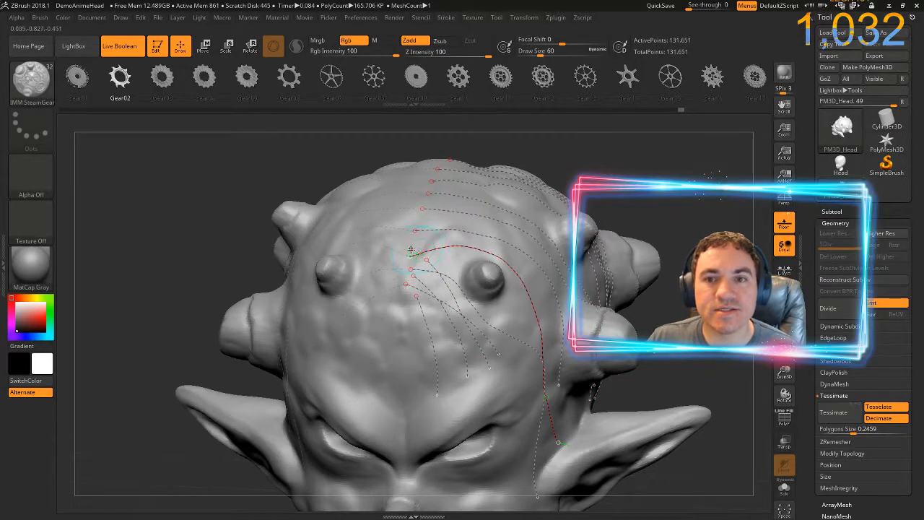
# - Try placing Gear02 inserts along all guide curves at a small and a larger brush size, undoing each result
pyautogui.click(450, 246)
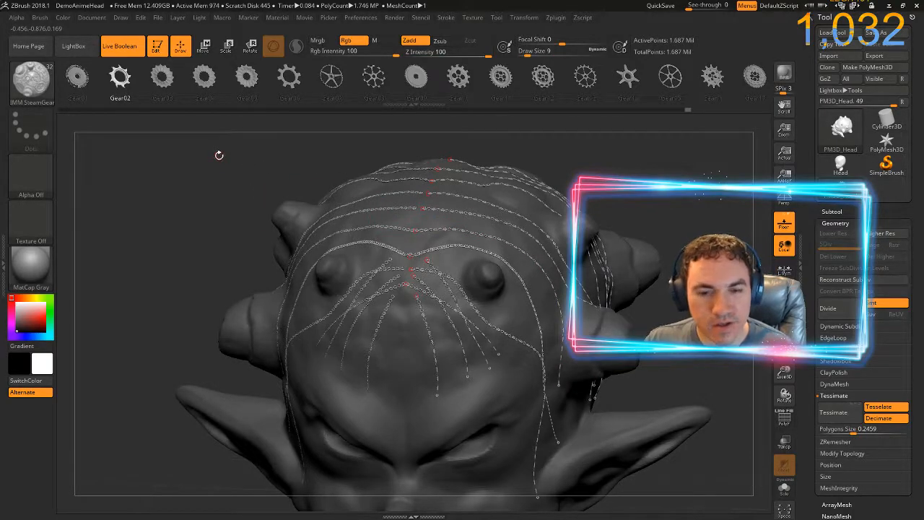
pyautogui.hotkey('ctrl', 'z')
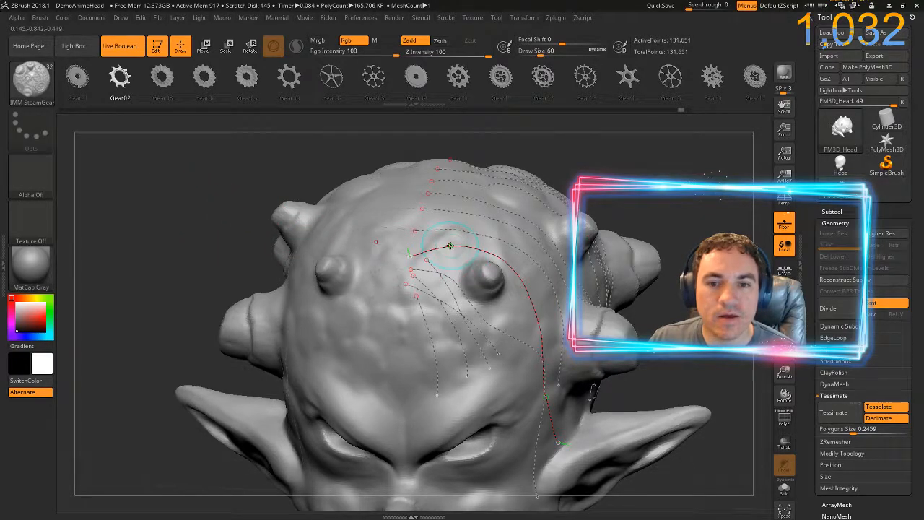
pyautogui.click(450, 244)
pyautogui.moveTo(132, 239)
pyautogui.mouseDown()
pyautogui.moveTo(289, 250)
pyautogui.moveTo(174, 233)
pyautogui.moveTo(397, 189)
pyautogui.moveTo(187, 233)
pyautogui.moveTo(151, 212)
pyautogui.mouseUp()
pyautogui.press('ctrl')
pyautogui.hotkey('ctrl', 'z')
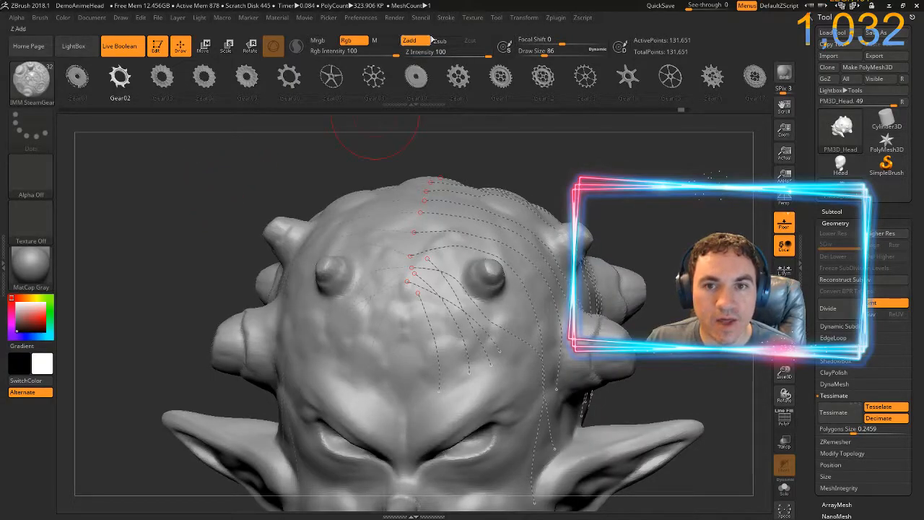
# - Lower the gear brush's CurveStep slightly in the stroke's curve settings
pyautogui.click(454, 20)
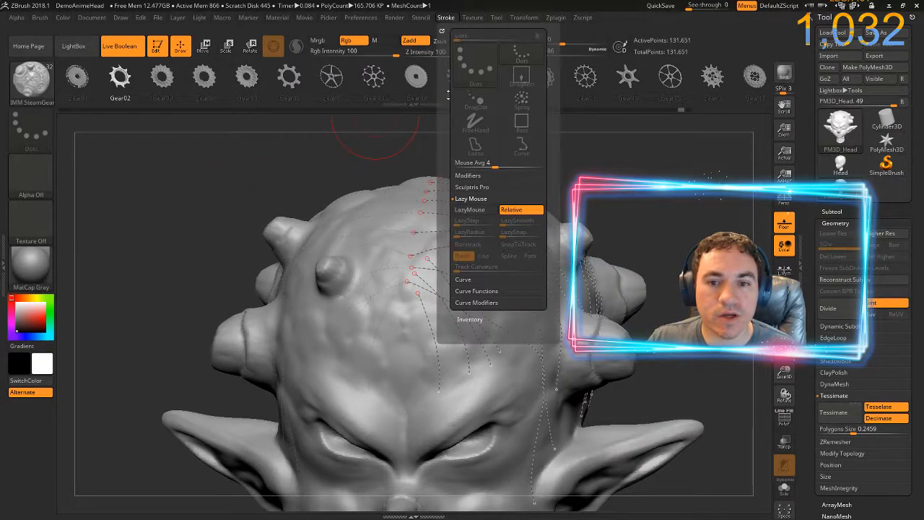
pyautogui.click(462, 279)
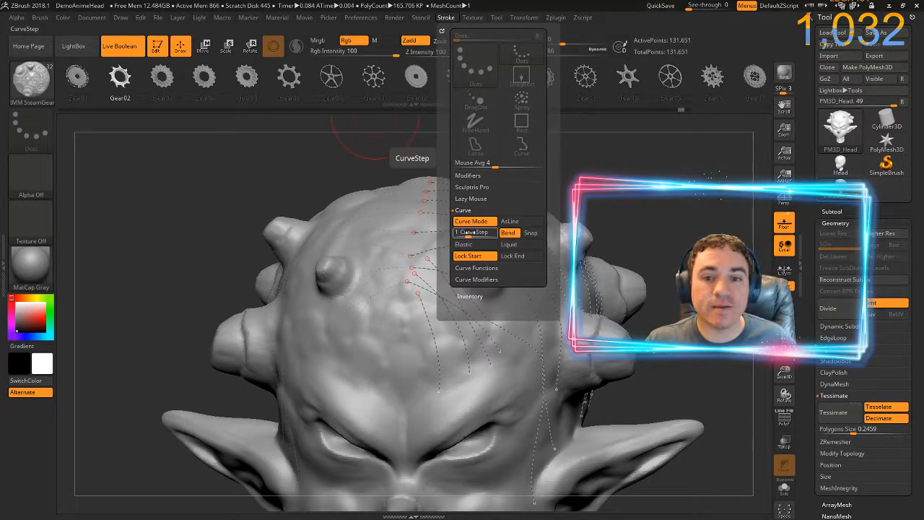
pyautogui.moveTo(468, 233); pyautogui.dragTo(466, 232)
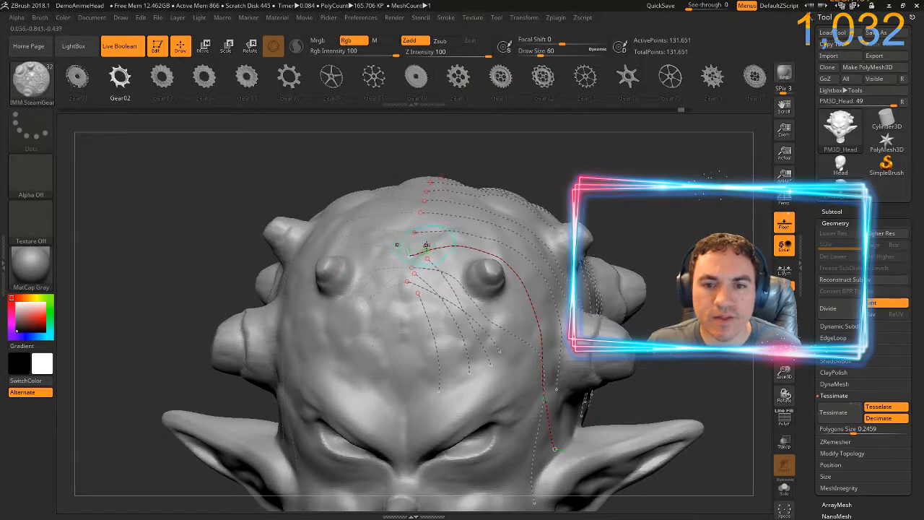
# - Apply Gear02 inserts along all guide curves, inspect them from the front and both sides of the head, and undo them
pyautogui.click(433, 242)
pyautogui.moveTo(185, 203); pyautogui.dragTo(354, 277)
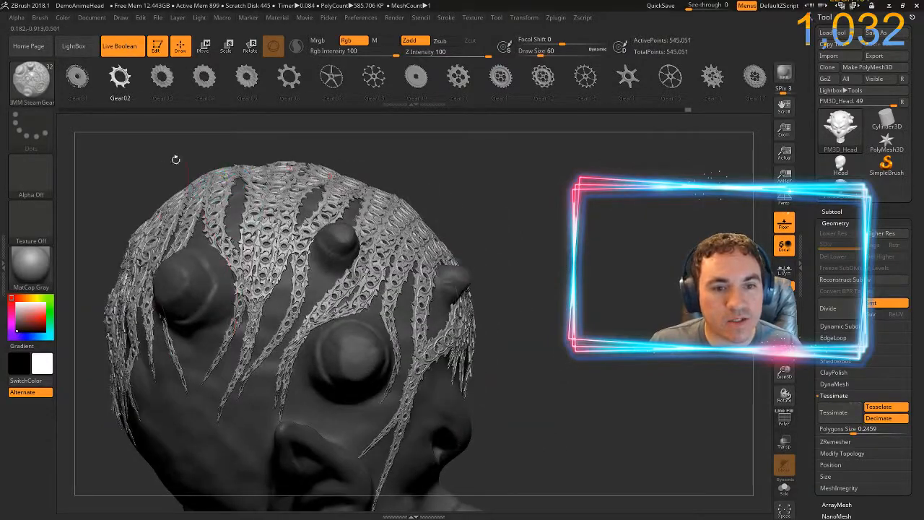
pyautogui.keyDown('alt'); pyautogui.moveTo(91, 181); pyautogui.dragTo(205, 225); pyautogui.keyUp('alt')
pyautogui.keyDown('ctrl'); pyautogui.moveTo(146, 202); pyautogui.dragTo(139, 213, button='right'); pyautogui.keyUp('ctrl')
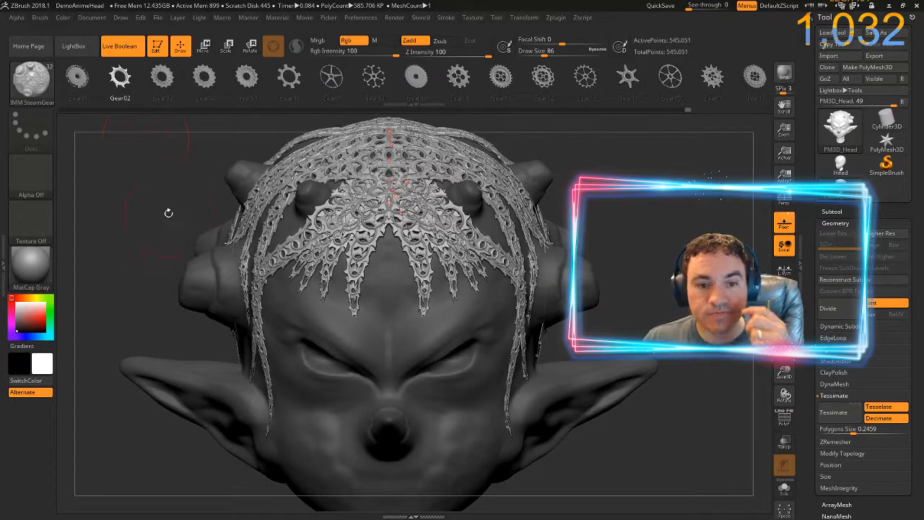
pyautogui.moveTo(173, 227)
pyautogui.mouseDown()
pyautogui.moveTo(668, 289)
pyautogui.moveTo(639, 292)
pyautogui.mouseUp()
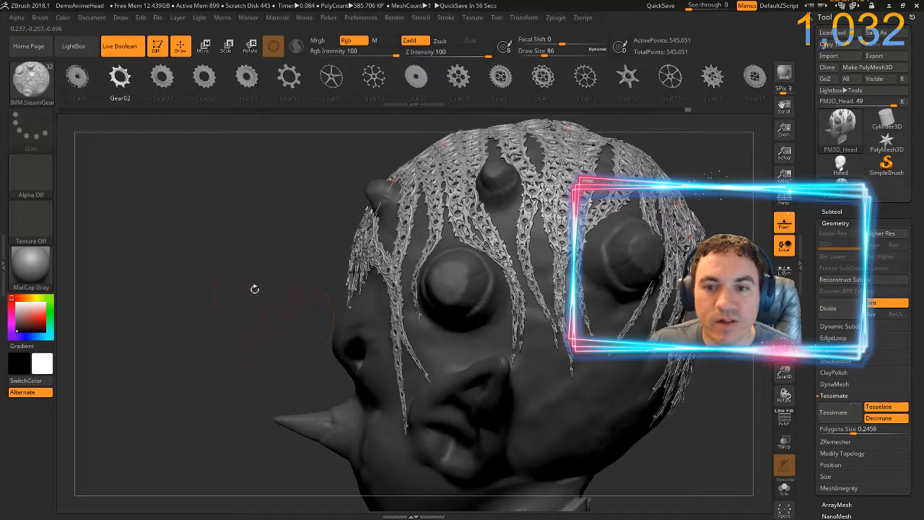
pyautogui.moveTo(205, 244); pyautogui.dragTo(465, 355)
pyautogui.hotkey('ctrl', 'z')
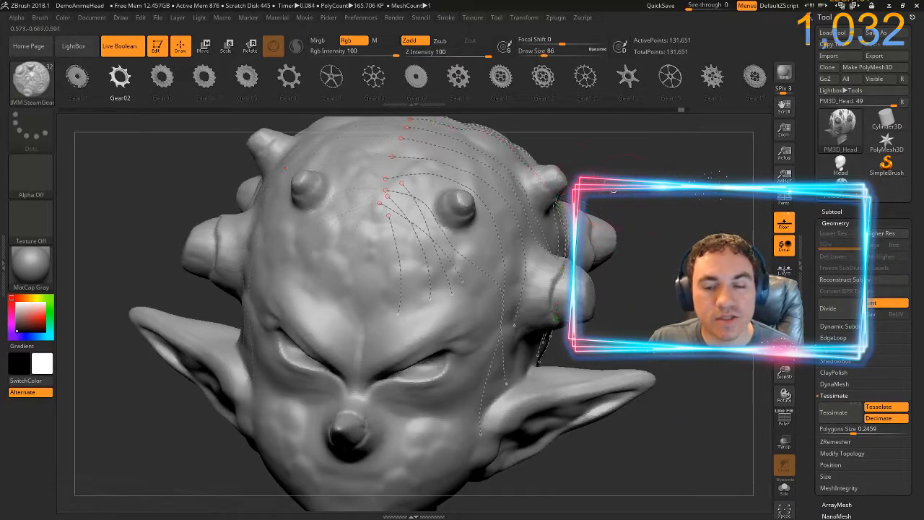
# - Try inserting Gear02 along all guide curves at draw size 593 and inspect the result from the front and side
pyautogui.moveTo(546, 56)
pyautogui.mouseDown()
pyautogui.moveTo(568, 57)
pyautogui.moveTo(543, 58)
pyautogui.mouseUp()
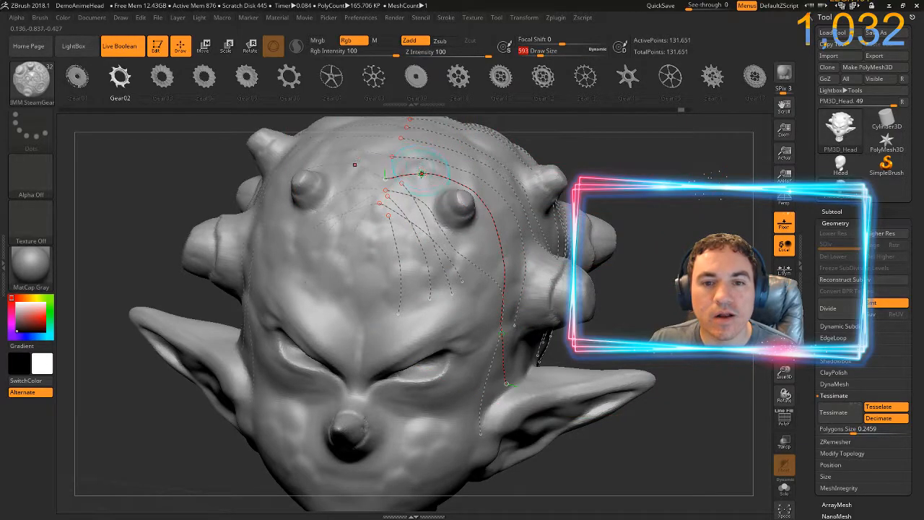
pyautogui.click(422, 173)
pyautogui.moveTo(657, 286)
pyautogui.keyDown('ctrl'); pyautogui.mouseDown(button='right')
pyautogui.moveTo(656, 302)
pyautogui.moveTo(585, 274)
pyautogui.moveTo(555, 361)
pyautogui.moveTo(522, 392)
pyautogui.moveTo(419, 304)
pyautogui.moveTo(513, 376)
pyautogui.moveTo(561, 360)
pyautogui.mouseUp(button='right'); pyautogui.keyUp('ctrl')
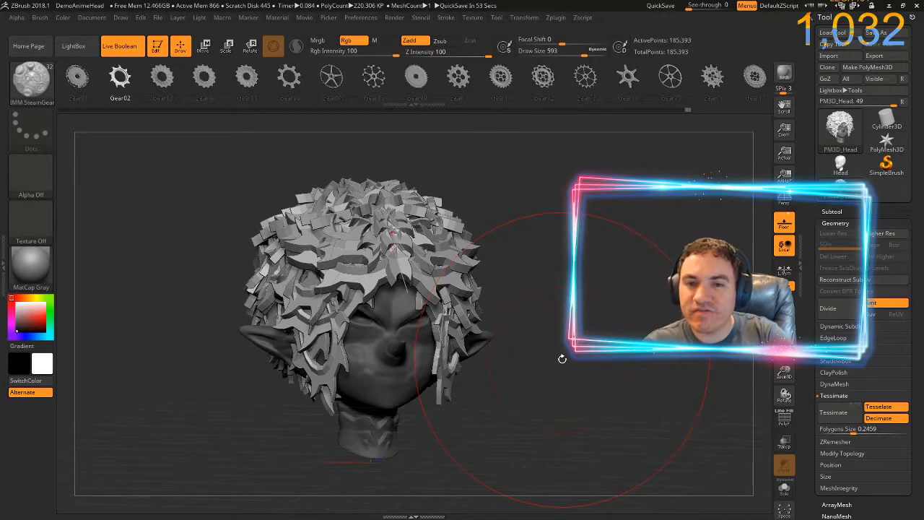
pyautogui.moveTo(561, 358)
pyautogui.mouseDown()
pyautogui.moveTo(650, 358)
pyautogui.moveTo(582, 368)
pyautogui.mouseUp()
pyautogui.moveTo(582, 368)
pyautogui.keyDown('ctrl'); pyautogui.mouseDown(button='right')
pyautogui.moveTo(582, 407)
pyautogui.moveTo(633, 361)
pyautogui.moveTo(599, 361)
pyautogui.mouseUp(button='right'); pyautogui.keyUp('ctrl')
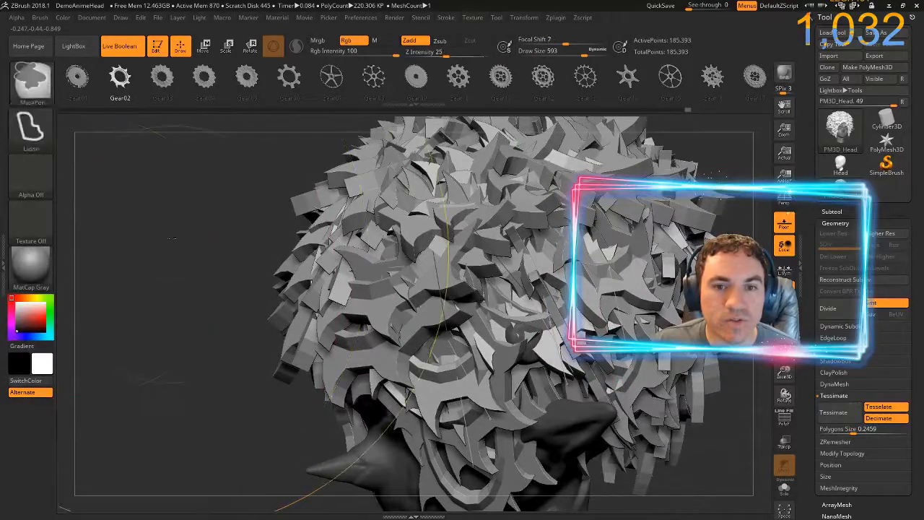
pyautogui.keyDown('ctrl'); pyautogui.moveTo(83, 258); pyautogui.dragTo(94, 216, button='right'); pyautogui.keyUp('ctrl')
# - Undo the oversized gears and insert Gear02 along all guide curves again at draw size 286
pyautogui.moveTo(578, 53); pyautogui.dragTo(561, 53)
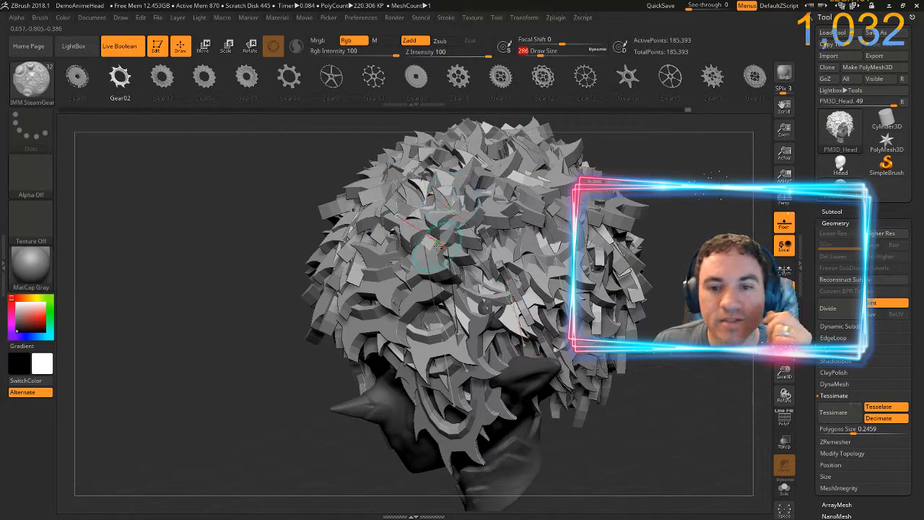
pyautogui.hotkey('ctrl', 'z')
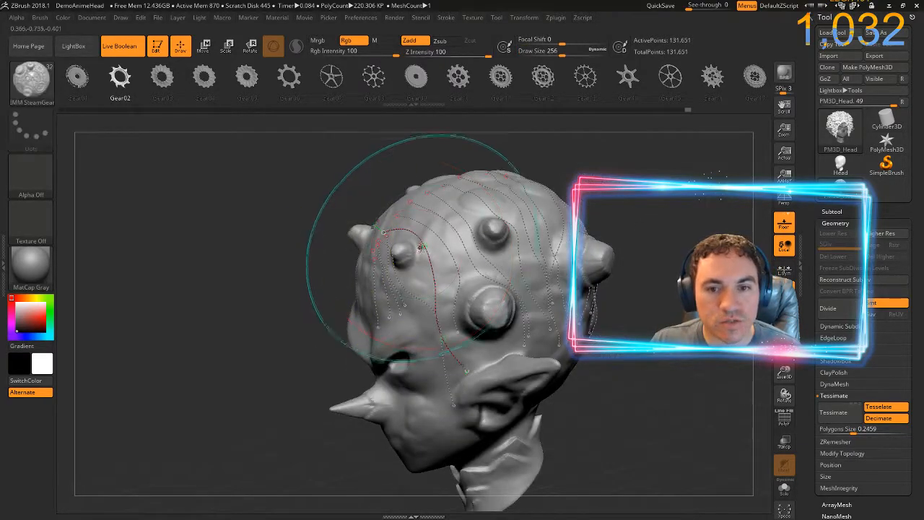
pyautogui.click(426, 244)
pyautogui.moveTo(182, 265); pyautogui.dragTo(339, 286)
pyautogui.moveTo(436, 247); pyautogui.dragTo(440, 343)
pyautogui.moveTo(600, 333); pyautogui.dragTo(397, 271)
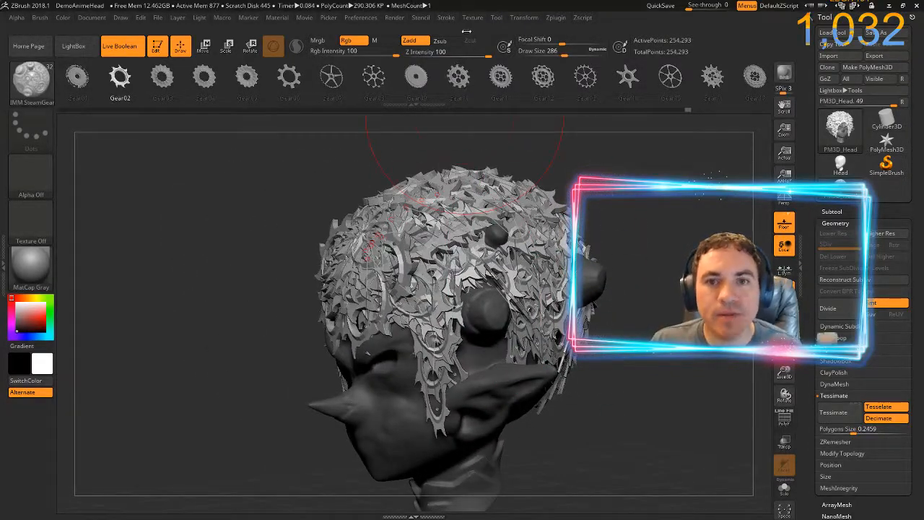
# - Quick-save the project and lower the gear brush's CurveStep slightly in the stroke's curve settings
pyautogui.click(445, 18)
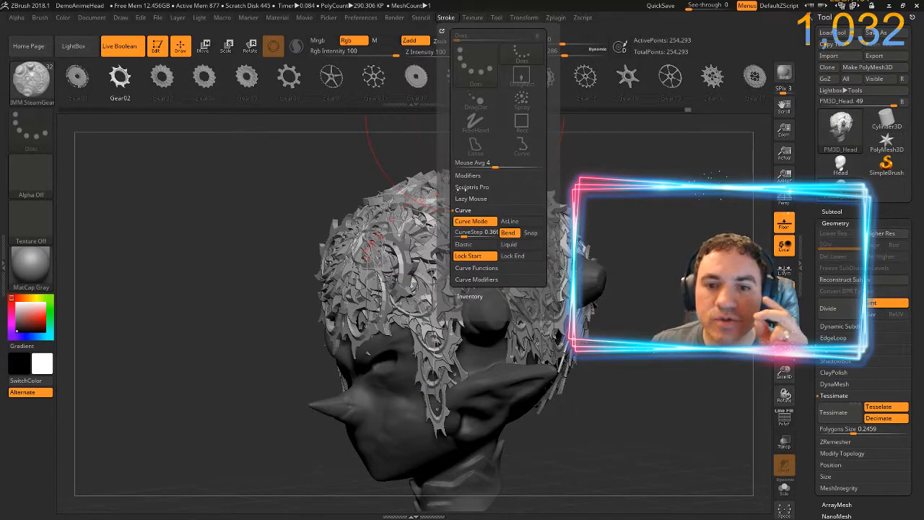
pyautogui.click(465, 232)
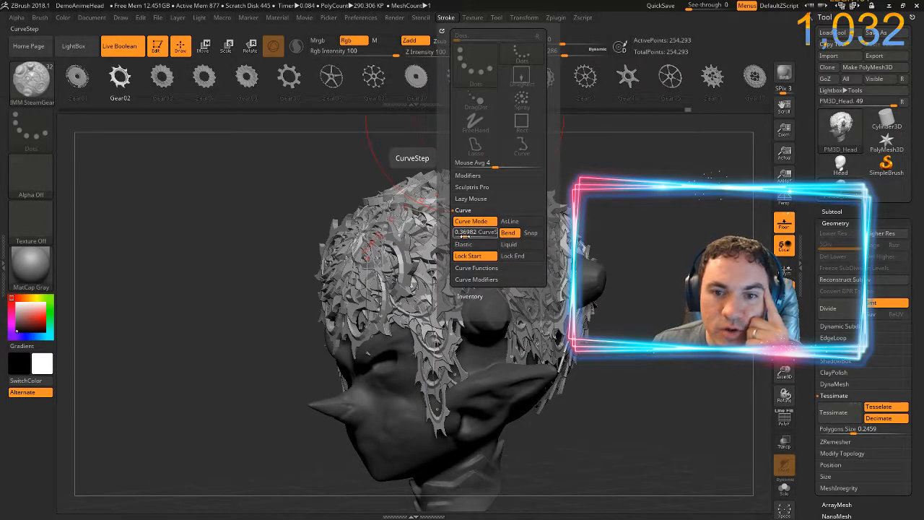
pyautogui.click(668, 6)
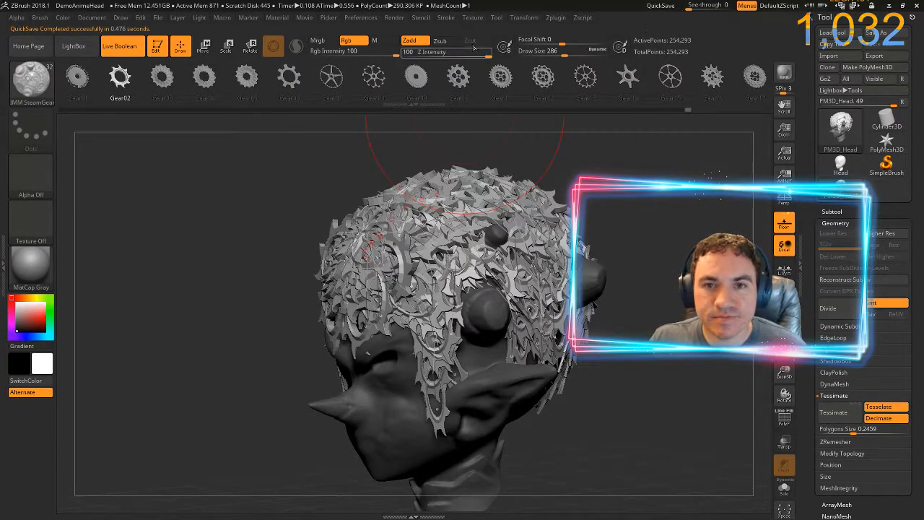
pyautogui.click(445, 19)
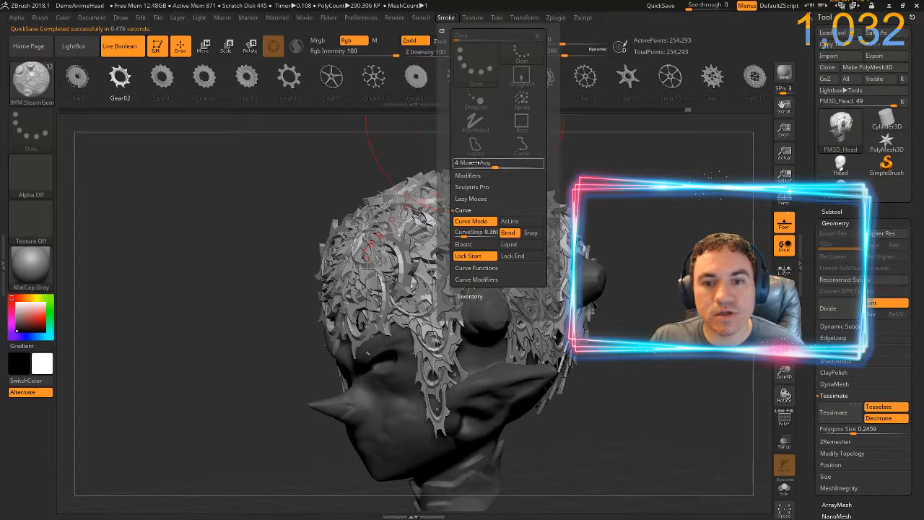
pyautogui.click(465, 232)
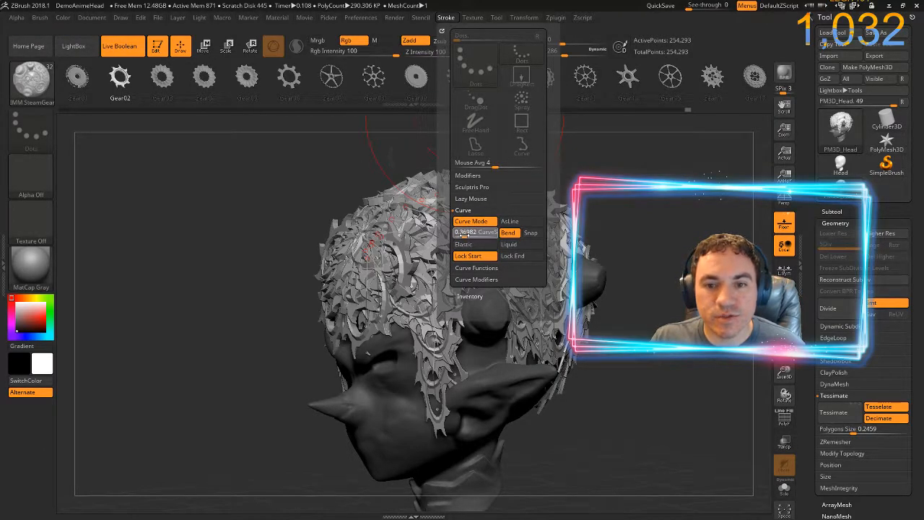
pyautogui.click(463, 235)
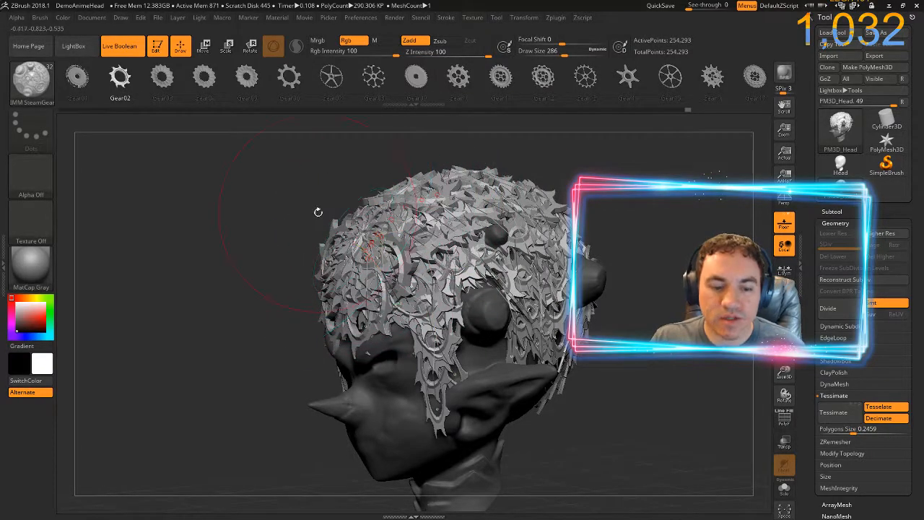
# - Undo the current gears and reapply Gear02 along all guide curves with the tighter curve step, framing the head from the front
pyautogui.hotkey('ctrl', 'z')
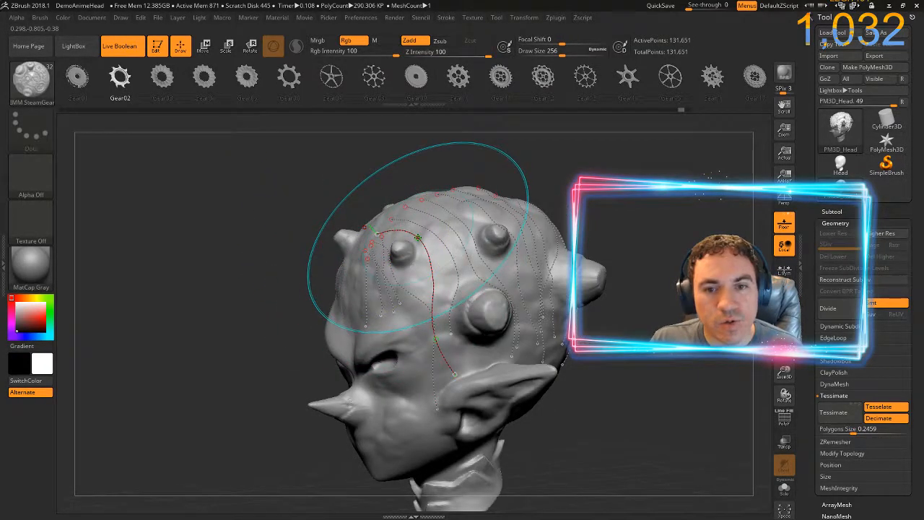
pyautogui.click(419, 237)
pyautogui.moveTo(227, 176); pyautogui.dragTo(309, 193)
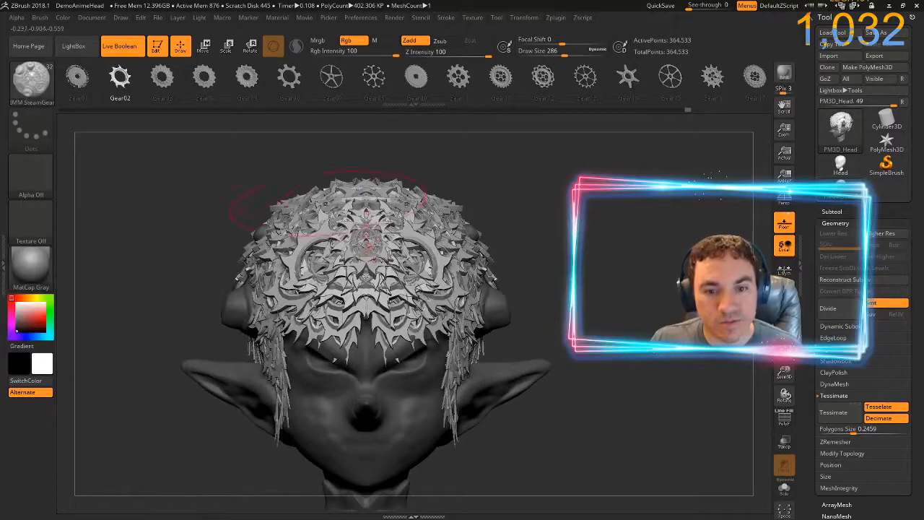
pyautogui.moveTo(580, 287)
pyautogui.keyDown('alt'); pyautogui.mouseDown(button='right')
pyautogui.moveTo(586, 238)
pyautogui.moveTo(603, 277)
pyautogui.moveTo(582, 237)
pyautogui.moveTo(538, 252)
pyautogui.moveTo(579, 246)
pyautogui.moveTo(589, 290)
pyautogui.mouseUp(button='right'); pyautogui.keyUp('alt')
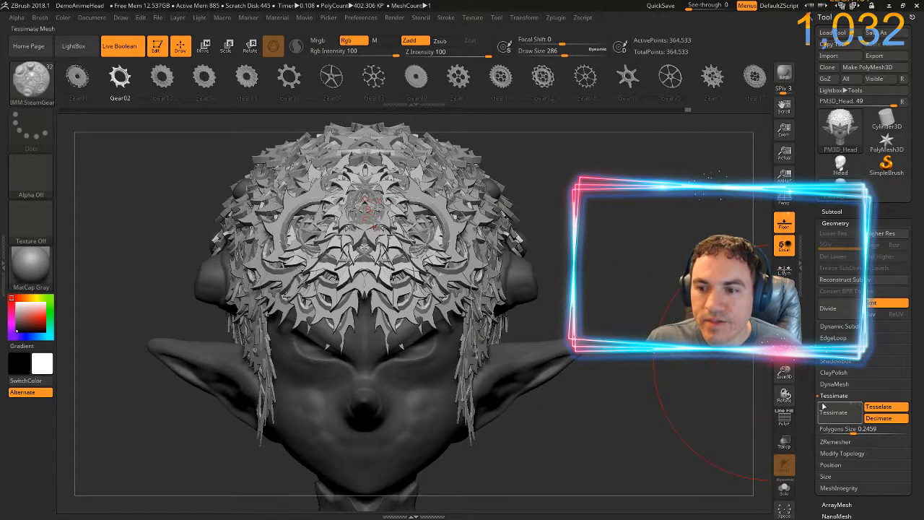
# - Separate the inserted gears from the head into their own subtool with Split Unmasked Points
pyautogui.click(840, 212)
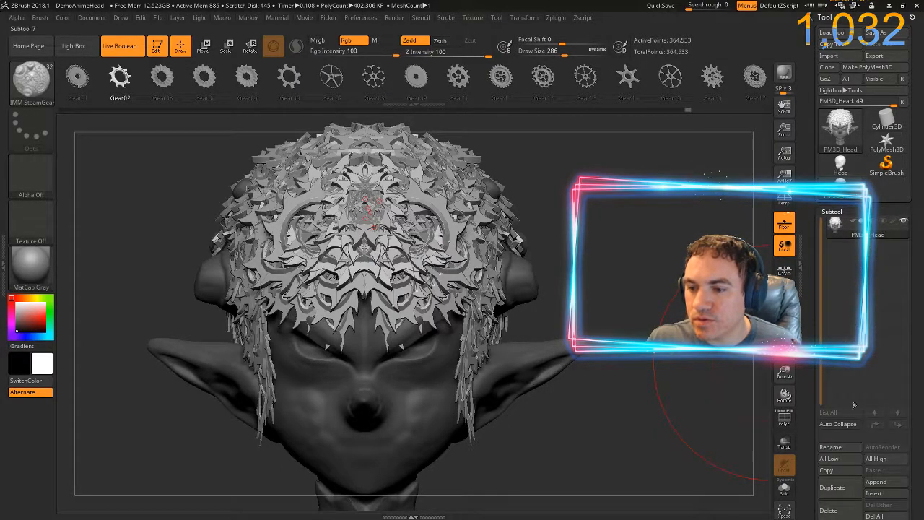
pyautogui.scroll(-3, 838, 440)
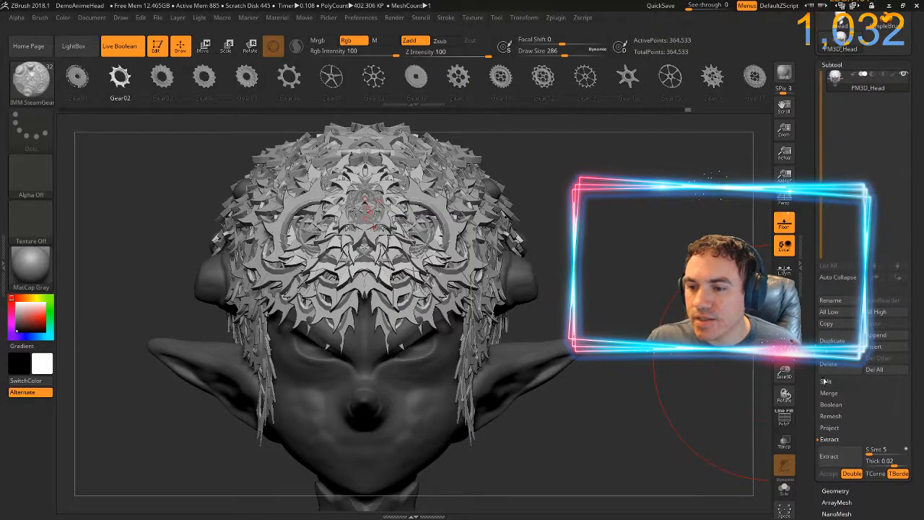
pyautogui.click(827, 383)
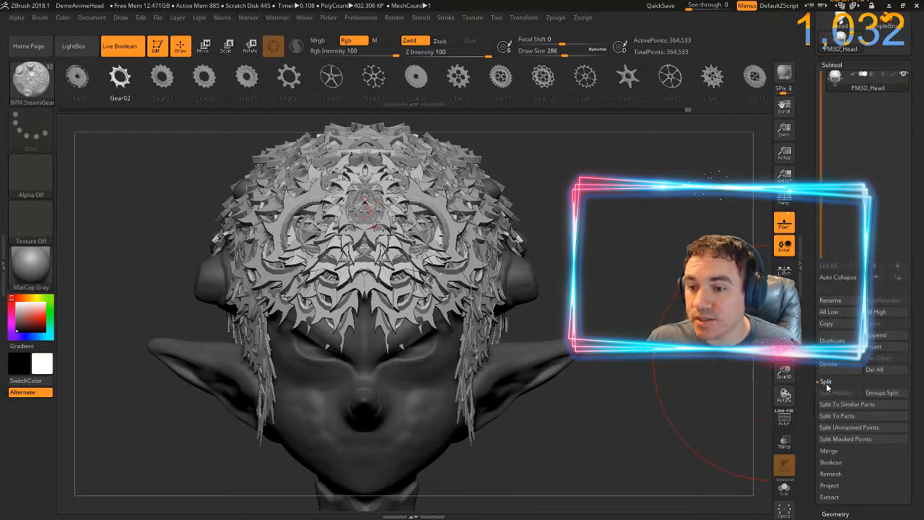
pyautogui.click(827, 429)
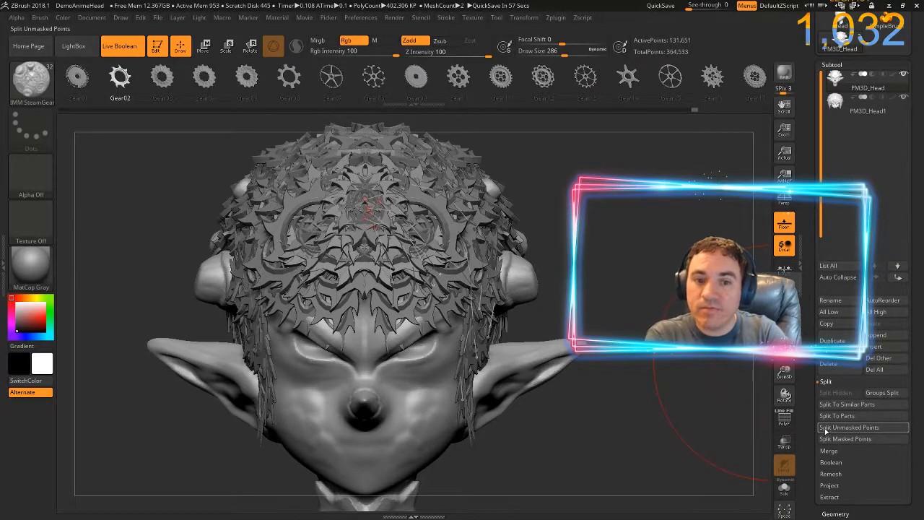
# - Select the gear subtool PM3D_Head1 and switch to the Move brush with its draw size reduced to 178
pyautogui.click(835, 103)
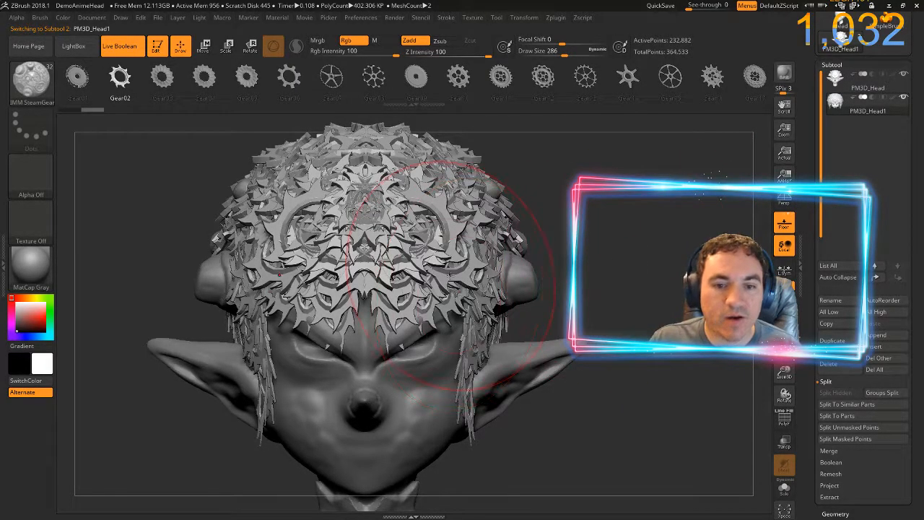
pyautogui.press('b')
pyautogui.press('m')
pyautogui.press('v')
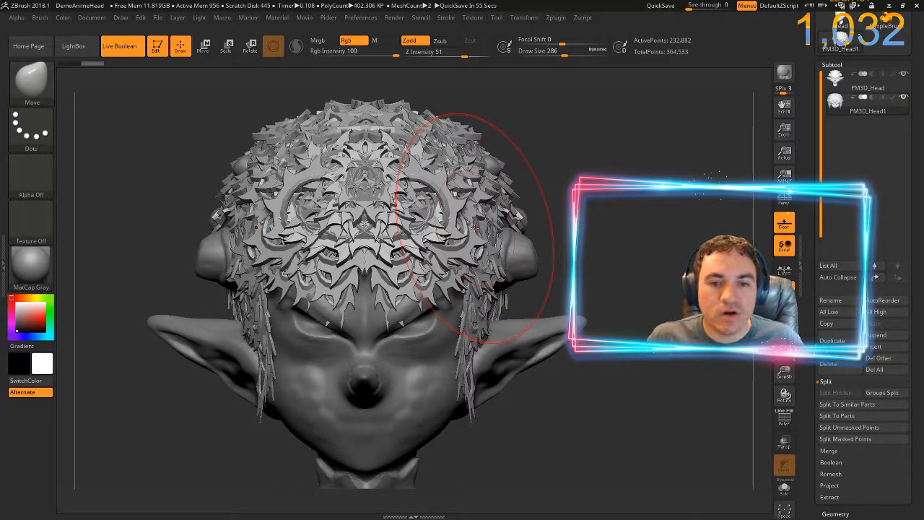
pyautogui.moveTo(586, 218)
pyautogui.keyDown('ctrl'); pyautogui.mouseDown(button='right')
pyautogui.moveTo(606, 264)
pyautogui.moveTo(650, 291)
pyautogui.moveTo(670, 367)
pyautogui.moveTo(677, 349)
pyautogui.moveTo(520, 339)
pyautogui.moveTo(474, 325)
pyautogui.moveTo(517, 332)
pyautogui.moveTo(568, 310)
pyautogui.mouseUp(button='right'); pyautogui.keyUp('ctrl')
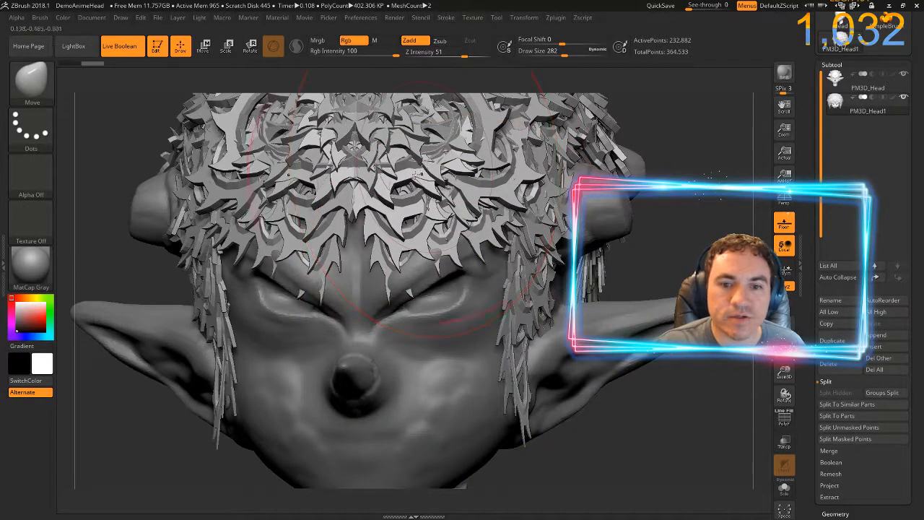
pyautogui.press('[')
pyautogui.press('[')
pyautogui.press('[')
pyautogui.press('[')
pyautogui.press('[')
pyautogui.press('[')
pyautogui.press('[')
pyautogui.press('[')
pyautogui.press('[')
pyautogui.press(']')
pyautogui.press(']')
pyautogui.press(']')
pyautogui.press(']')
pyautogui.press(']')
pyautogui.press(']')
pyautogui.press(']')
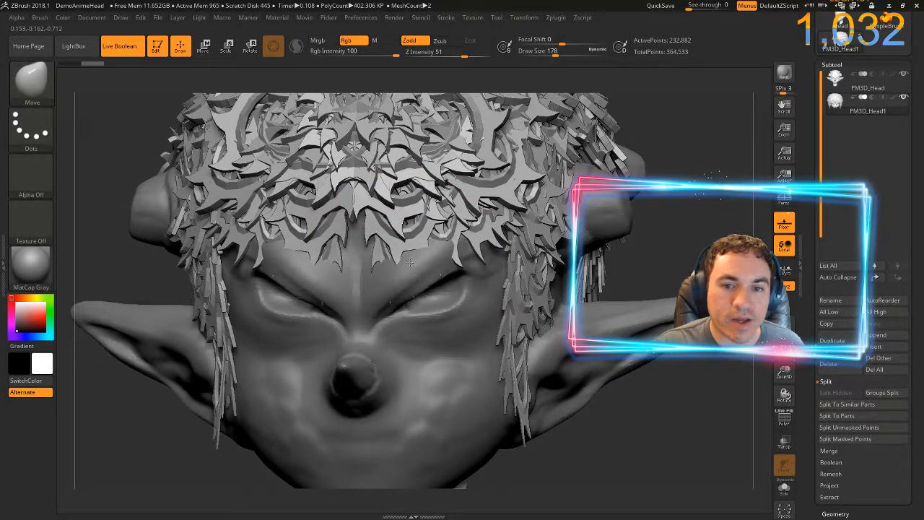
# - Try shifting the forehead gears up and down above the brow with the Move brush, reversing each stroke
pyautogui.moveTo(387, 230); pyautogui.dragTo(399, 283)
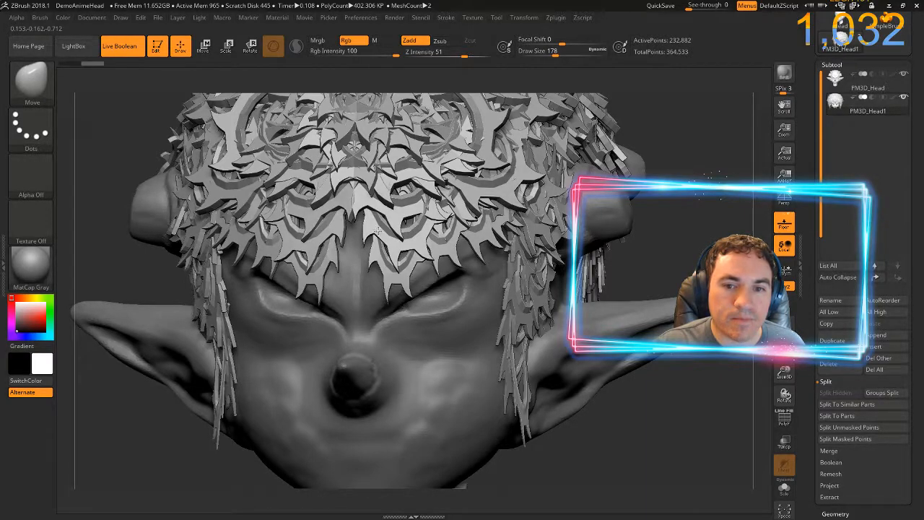
pyautogui.hotkey('ctrl', 'z')
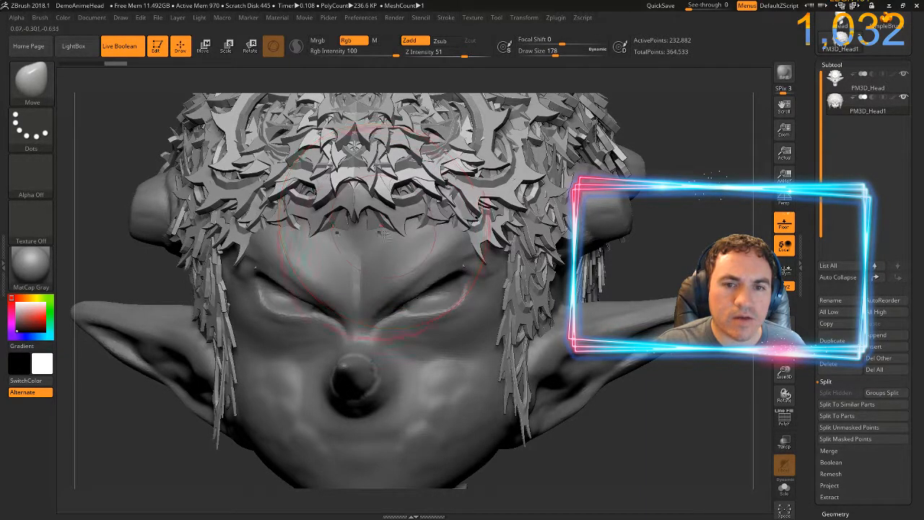
pyautogui.hotkey('ctrl', 'shift', 'z')
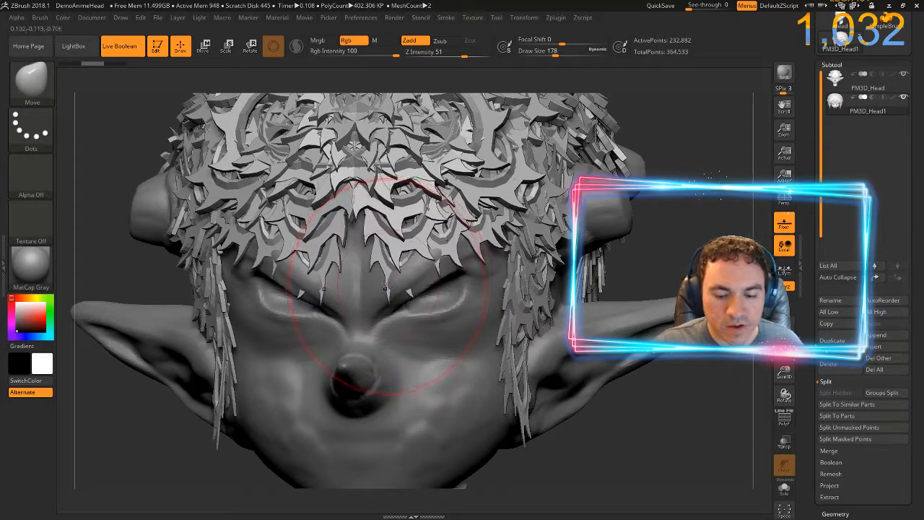
pyautogui.moveTo(387, 285); pyautogui.dragTo(391, 306)
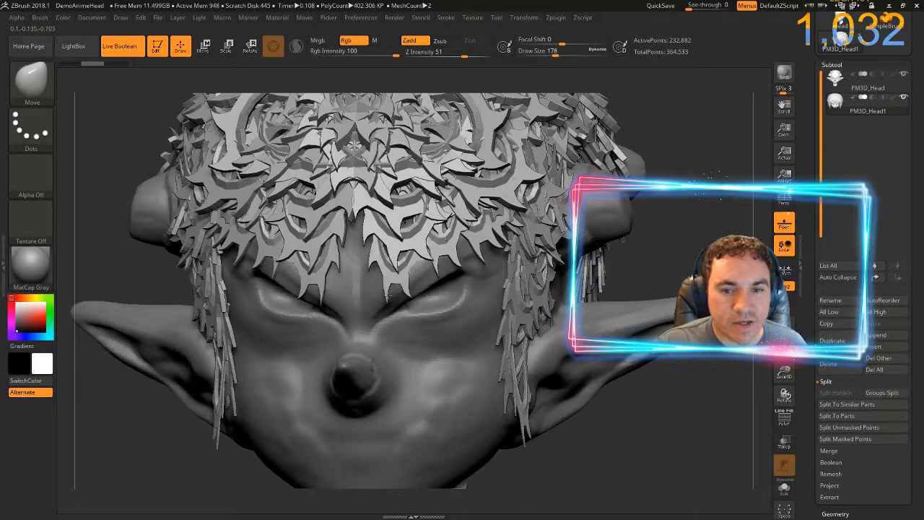
pyautogui.hotkey('ctrl', 'z')
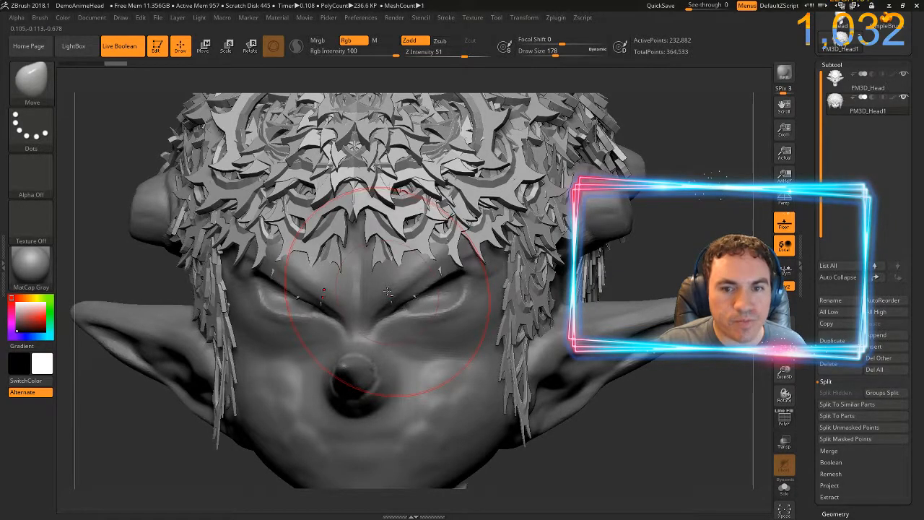
pyautogui.hotkey('ctrl', 'shift', 'z')
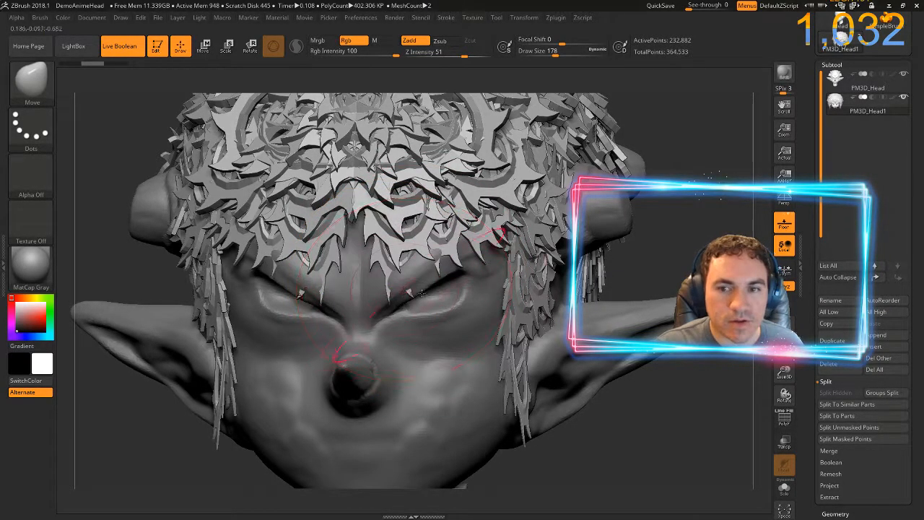
# - Pull the front gears clear of the brow and reposition the gears beside the side horn with the Move brush at draw size 87
pyautogui.moveTo(639, 262); pyautogui.dragTo(374, 282)
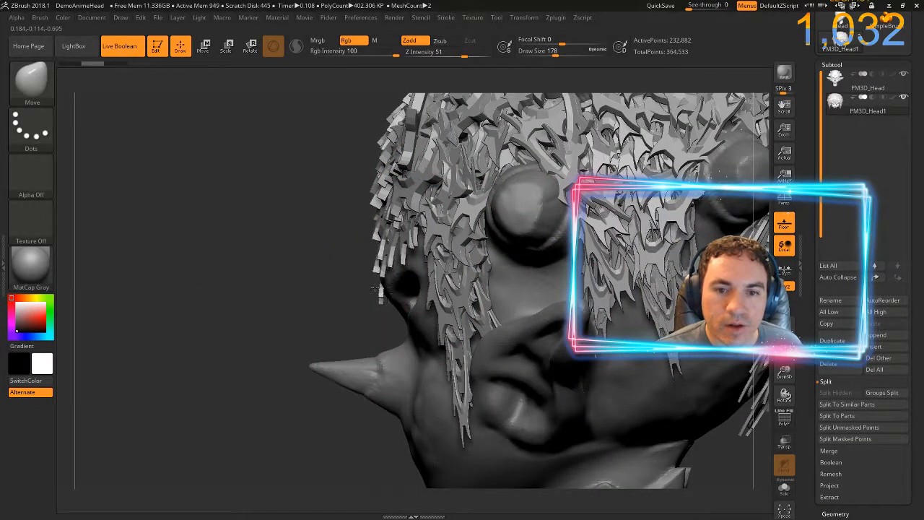
pyautogui.moveTo(328, 276); pyautogui.dragTo(482, 275)
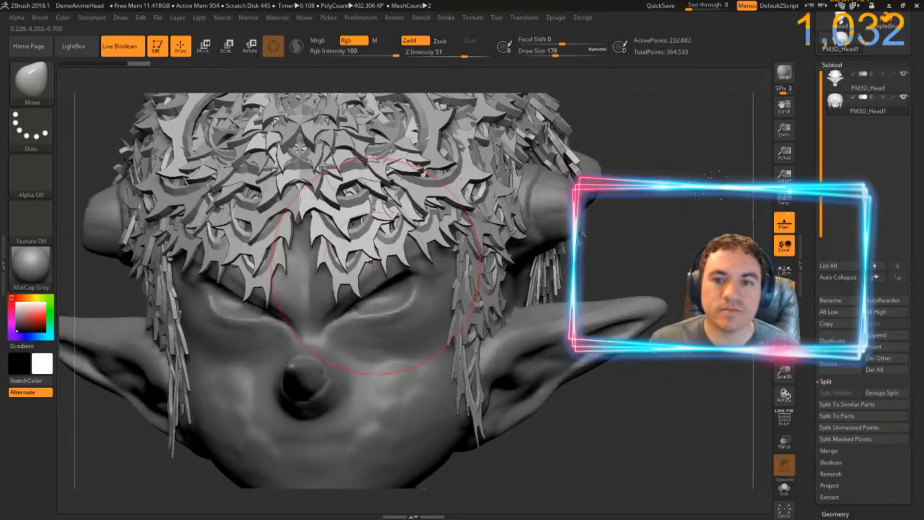
pyautogui.moveTo(666, 251)
pyautogui.mouseDown()
pyautogui.moveTo(654, 318)
pyautogui.moveTo(607, 325)
pyautogui.moveTo(573, 376)
pyautogui.moveTo(498, 289)
pyautogui.moveTo(512, 265)
pyautogui.mouseUp()
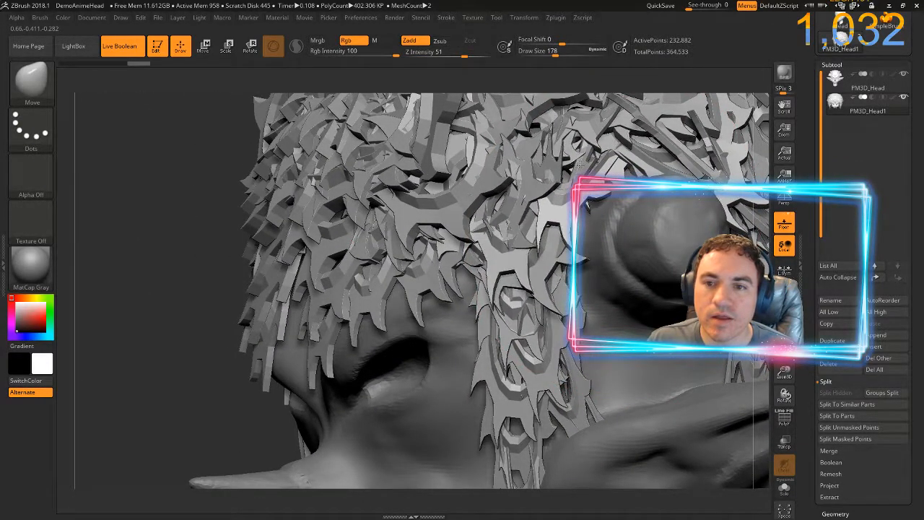
pyautogui.moveTo(552, 145)
pyautogui.mouseDown()
pyautogui.moveTo(581, 197)
pyautogui.moveTo(539, 196)
pyautogui.mouseUp()
pyautogui.hotkey('ctrl', 'z')
pyautogui.press('s')
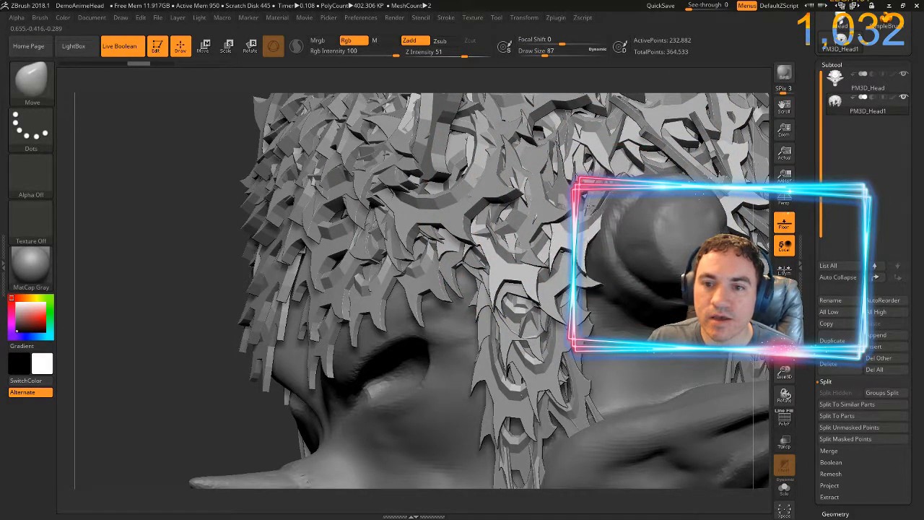
pyautogui.moveTo(539, 138); pyautogui.dragTo(612, 205)
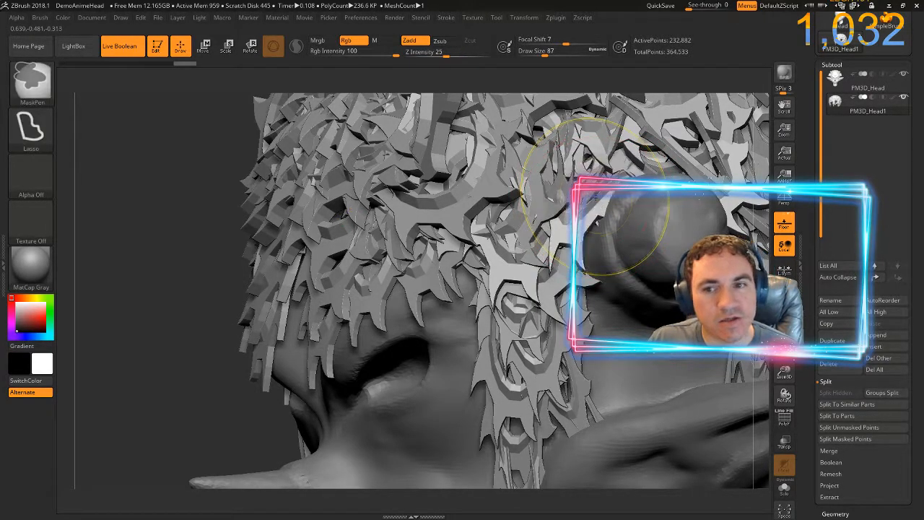
pyautogui.moveTo(156, 248)
pyautogui.mouseDown()
pyautogui.moveTo(217, 299)
pyautogui.moveTo(224, 330)
pyautogui.moveTo(153, 295)
pyautogui.moveTo(534, 325)
pyautogui.mouseUp()
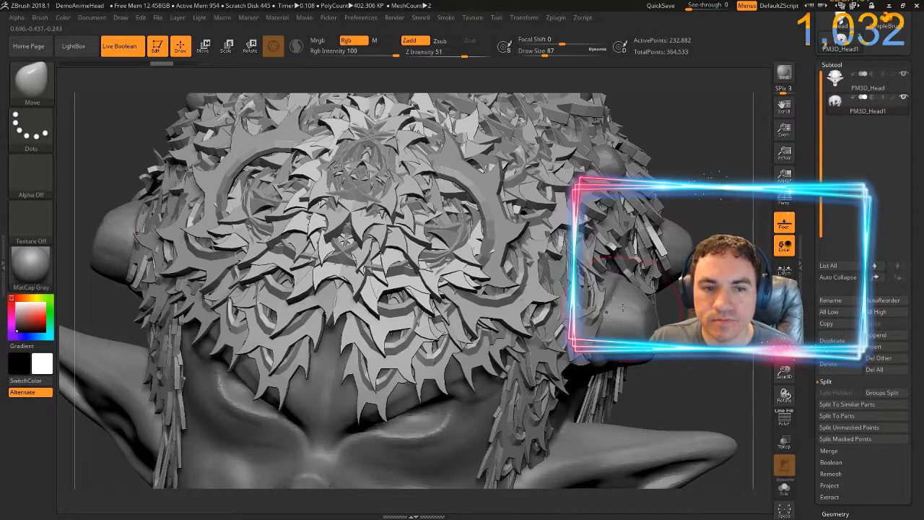
# - Try pulling the gears around the small round horn with the Move brush at draw size 87
pyautogui.moveTo(699, 379)
pyautogui.mouseDown()
pyautogui.moveTo(462, 365)
pyautogui.moveTo(513, 347)
pyautogui.mouseUp()
pyautogui.press('ctrl')
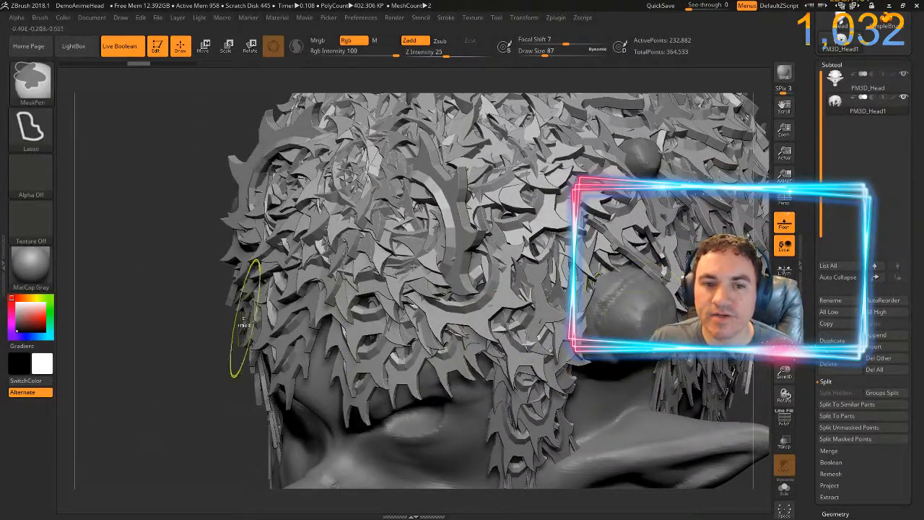
pyautogui.keyDown('alt'); pyautogui.moveTo(206, 303); pyautogui.dragTo(159, 305); pyautogui.keyUp('alt')
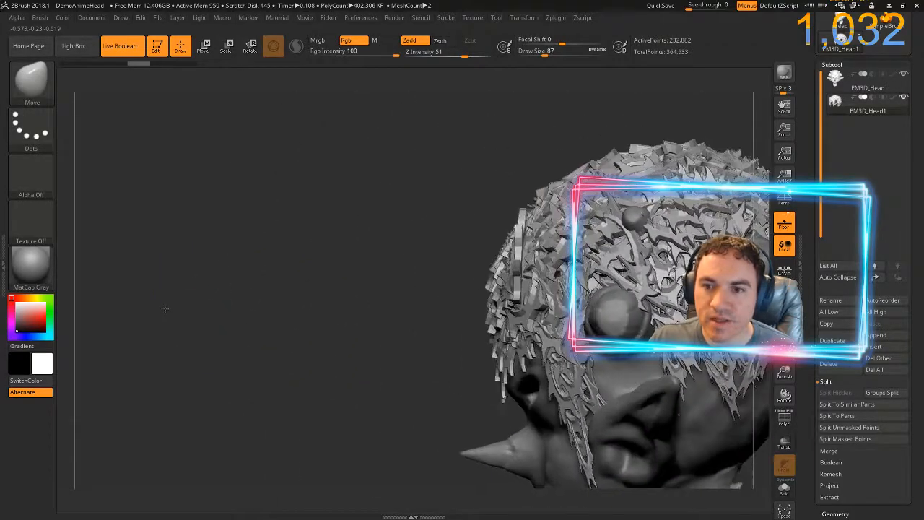
pyautogui.keyDown('alt'); pyautogui.moveTo(342, 392); pyautogui.dragTo(210, 351); pyautogui.keyUp('alt')
pyautogui.moveTo(261, 292); pyautogui.dragTo(258, 316)
pyautogui.keyDown('ctrl'); pyautogui.moveTo(258, 316); pyautogui.dragTo(243, 233, button='right'); pyautogui.keyUp('ctrl')
pyautogui.moveTo(243, 233); pyautogui.dragTo(260, 283)
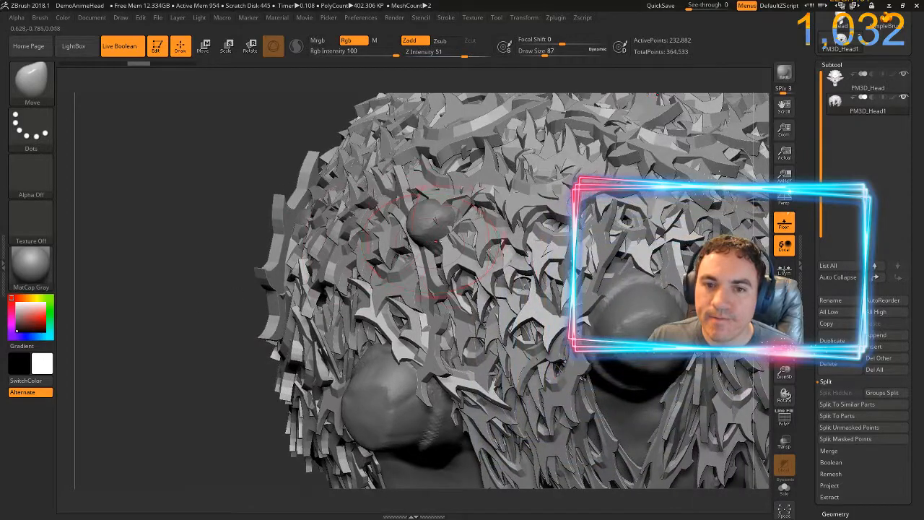
pyautogui.moveTo(414, 209); pyautogui.dragTo(441, 230)
pyautogui.hotkey('ctrl', 'z')
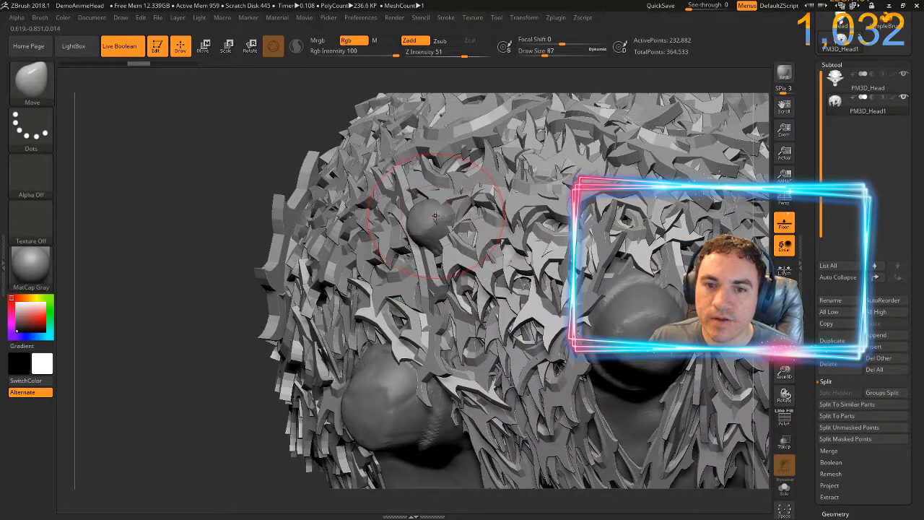
# - Reduce the Move brush's draw size to 20, nudge the gears beside the small round horn and try smoothing them
pyautogui.keyDown('ctrl'); pyautogui.moveTo(322, 269); pyautogui.dragTo(308, 228, button='right'); pyautogui.keyUp('ctrl')
pyautogui.press('s')
pyautogui.moveTo(390, 208); pyautogui.dragTo(372, 207)
pyautogui.press('shift')
pyautogui.keyDown('shift'); pyautogui.moveTo(432, 220); pyautogui.dragTo(464, 190); pyautogui.keyUp('shift')
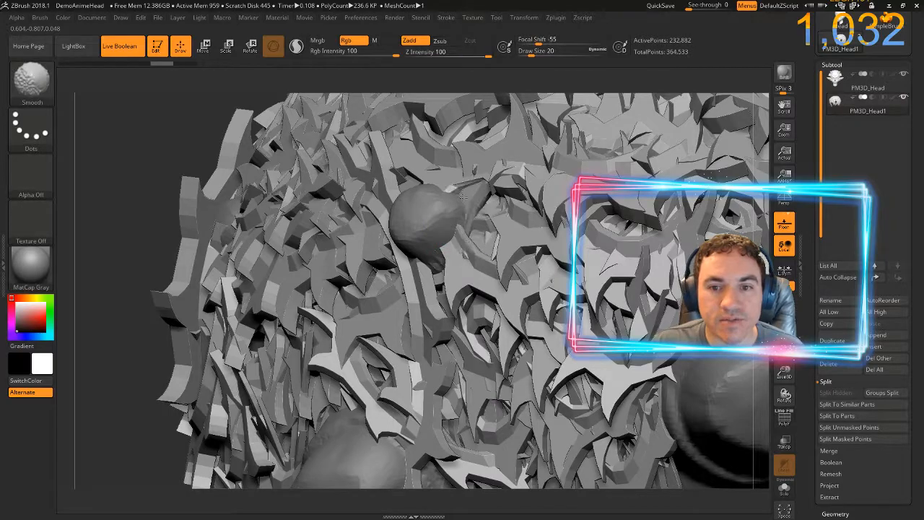
pyautogui.keyDown('shift'); pyautogui.moveTo(374, 185); pyautogui.dragTo(375, 203); pyautogui.keyUp('shift')
pyautogui.hotkey('ctrl', 'z')
pyautogui.keyDown('ctrl'); pyautogui.moveTo(152, 223); pyautogui.dragTo(101, 181, button='right'); pyautogui.keyUp('ctrl')
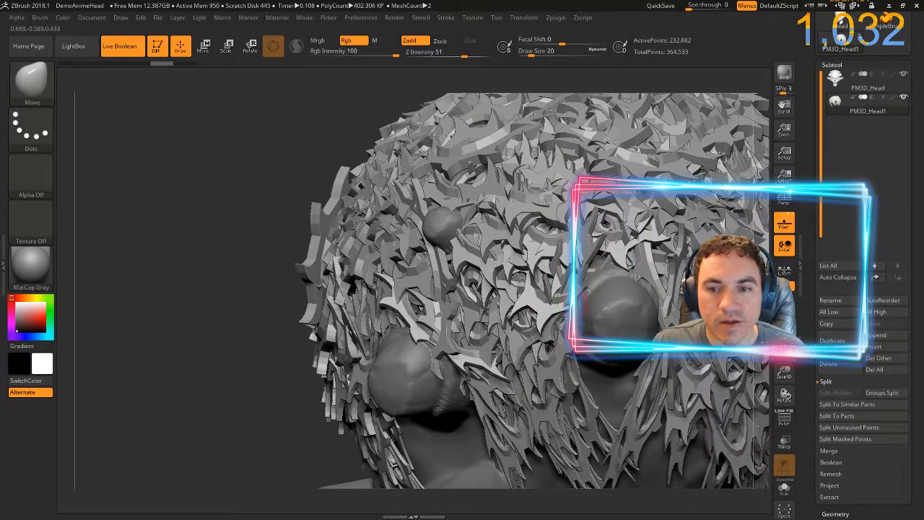
pyautogui.moveTo(579, 311)
pyautogui.keyDown('shift'); pyautogui.mouseDown()
pyautogui.moveTo(566, 311)
pyautogui.moveTo(581, 312)
pyautogui.mouseUp(); pyautogui.keyUp('shift')
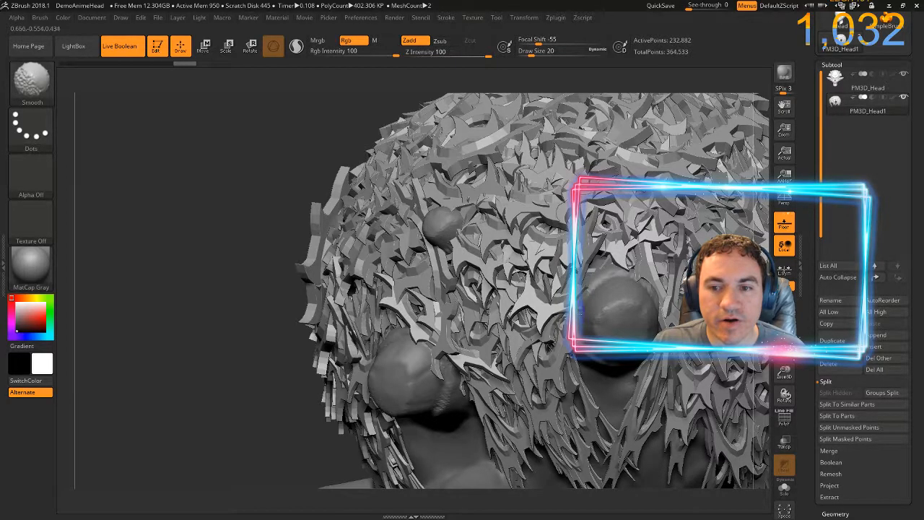
# - Examine the gear coverage from the back, side and front of the head
pyautogui.moveTo(255, 324)
pyautogui.mouseDown()
pyautogui.moveTo(178, 334)
pyautogui.moveTo(188, 310)
pyautogui.moveTo(195, 318)
pyautogui.mouseUp()
pyautogui.press('ctrl')
pyautogui.press('ctrl')
pyautogui.moveTo(692, 173)
pyautogui.mouseDown()
pyautogui.moveTo(671, 161)
pyautogui.moveTo(671, 216)
pyautogui.moveTo(635, 235)
pyautogui.mouseUp()
pyautogui.keyDown('alt'); pyautogui.moveTo(318, 359); pyautogui.dragTo(36, 369); pyautogui.keyUp('alt')
pyautogui.moveTo(627, 287); pyautogui.dragTo(611, 296)
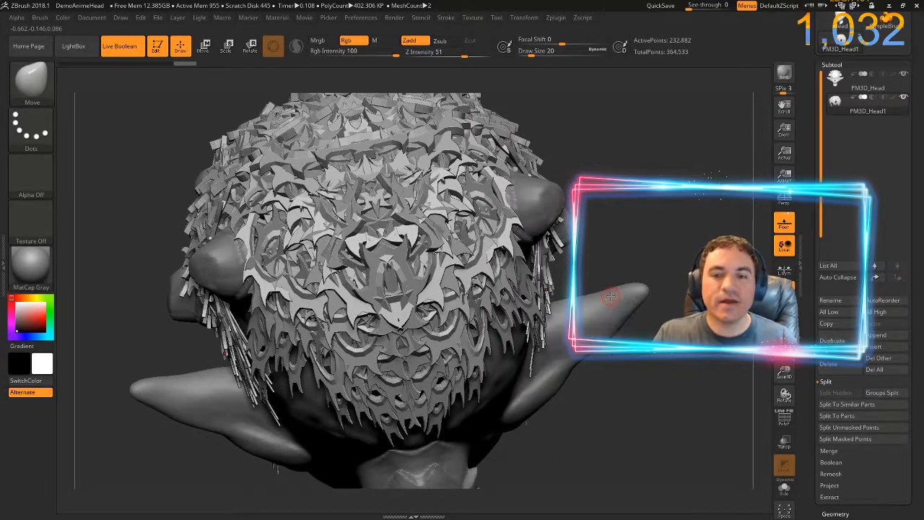
pyautogui.moveTo(643, 222); pyautogui.dragTo(679, 276)
pyautogui.moveTo(685, 240); pyautogui.dragTo(664, 234)
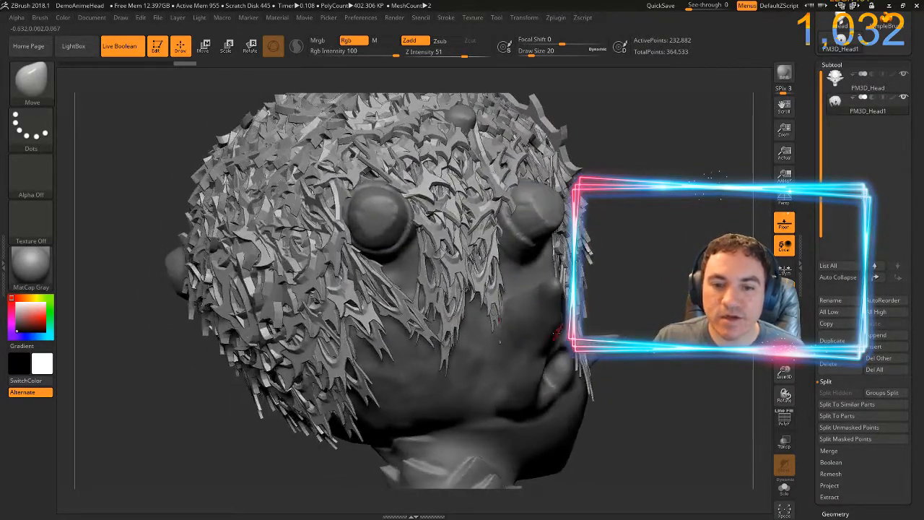
pyautogui.press('shift')
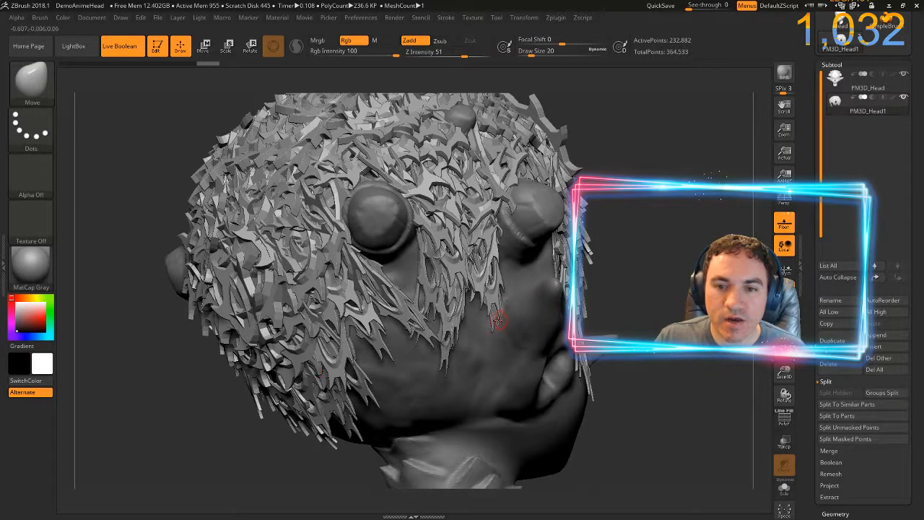
pyautogui.moveTo(644, 288); pyautogui.dragTo(599, 310)
pyautogui.moveTo(244, 272); pyautogui.dragTo(187, 285)
pyautogui.moveTo(367, 270); pyautogui.dragTo(219, 275)
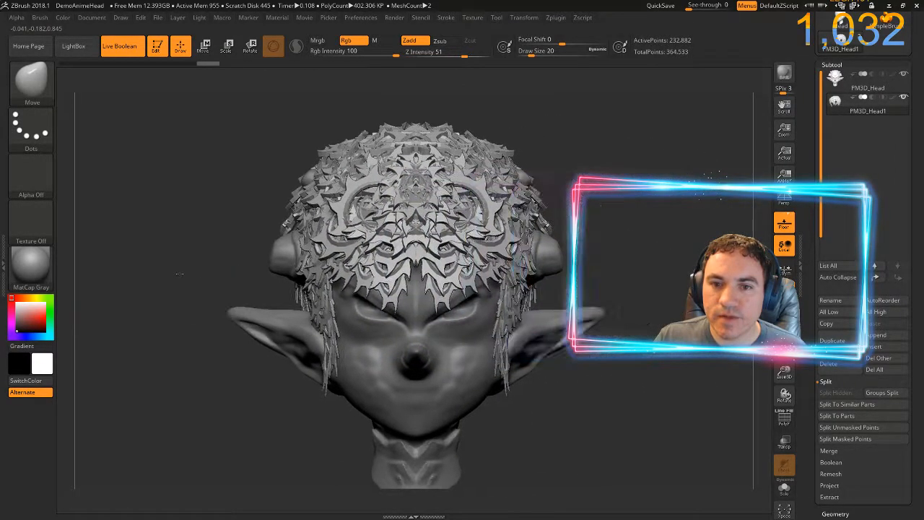
# - Rename the gear subtool PM3D_Head1 to Hair and quick-save the project
pyautogui.click(841, 305)
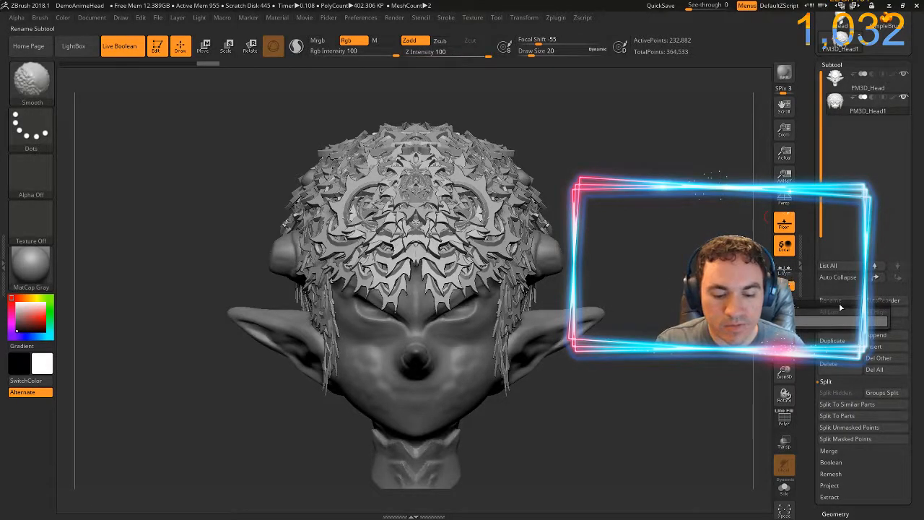
pyautogui.write('Hair')
pyautogui.press('Return')
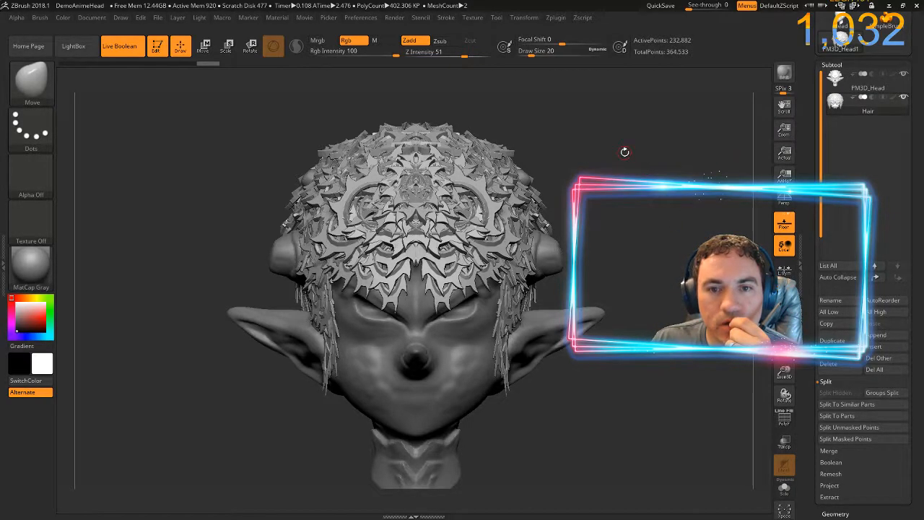
pyautogui.click(652, 7)
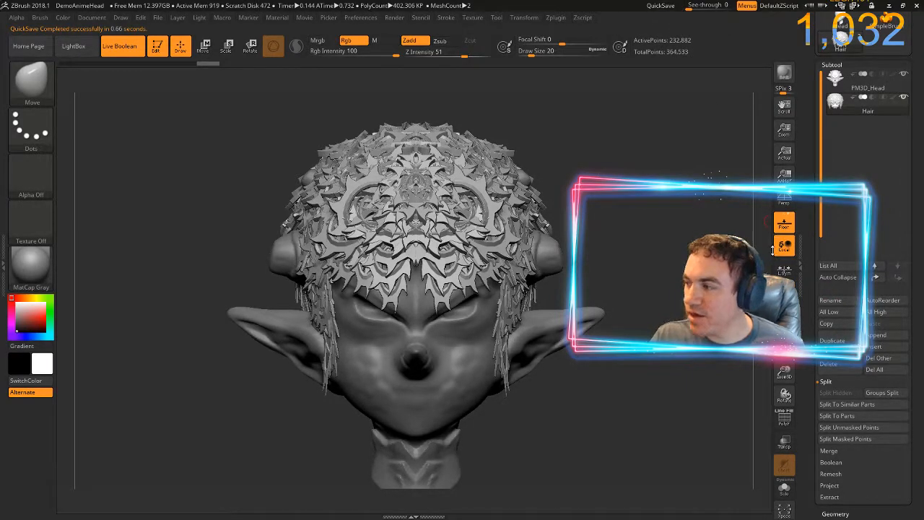
# - Check the Hair subtool's polygroups and unwrap it with UV Master, keeping Symmetry on and Polygroups off
pyautogui.scroll(-5, 852, 390)
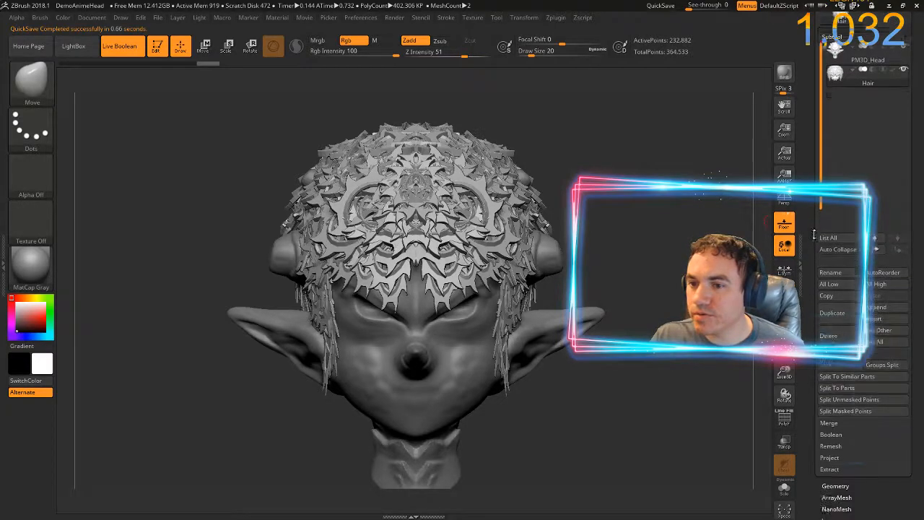
pyautogui.click(841, 442)
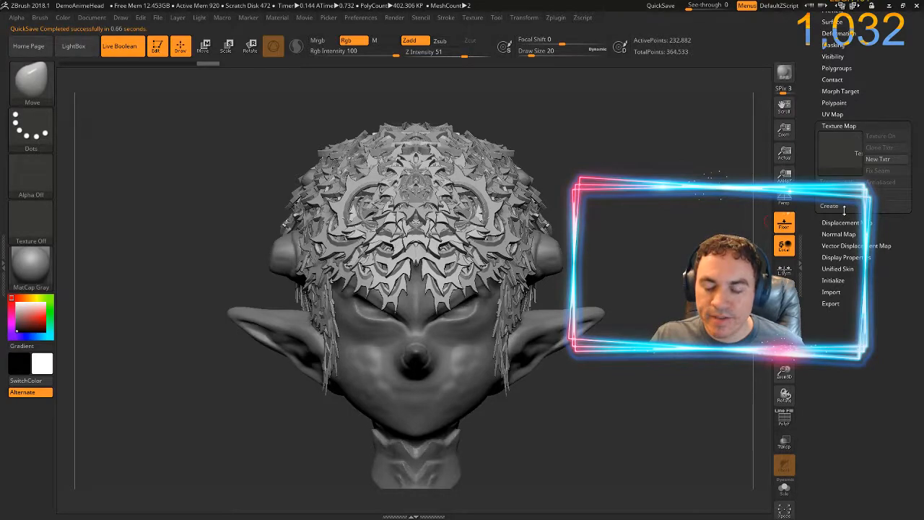
pyautogui.click(843, 206)
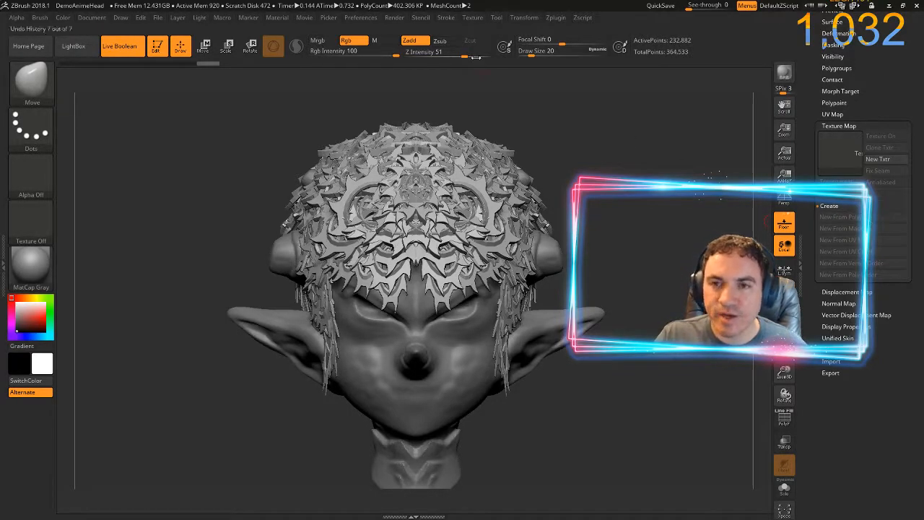
pyautogui.click(557, 19)
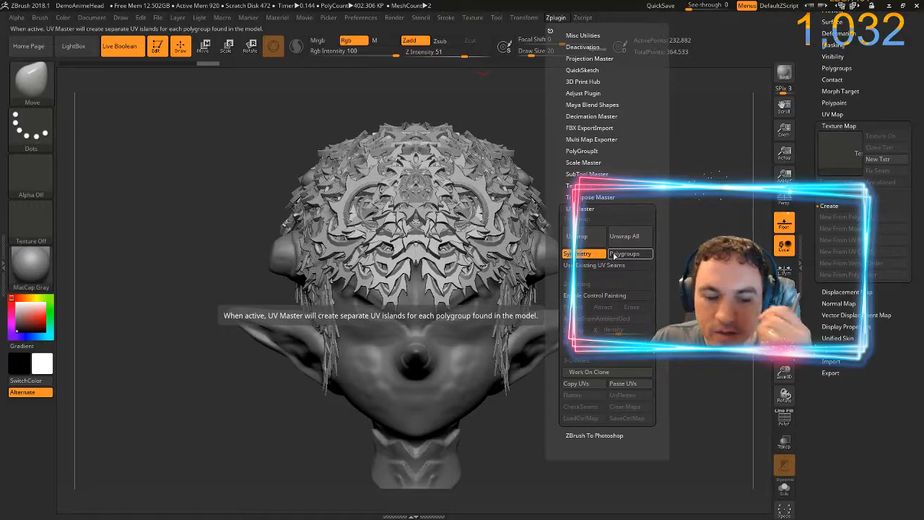
pyautogui.hotkey('shift', 'f')
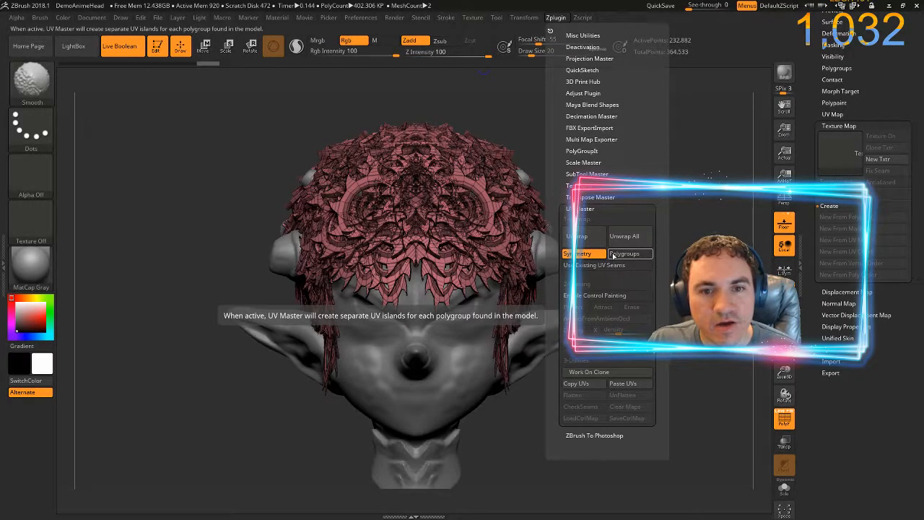
pyautogui.hotkey('shift', 'f')
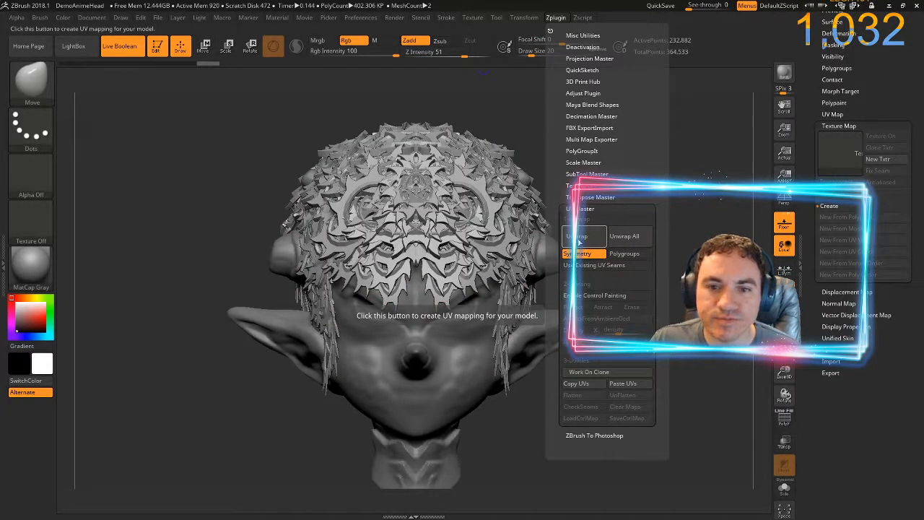
pyautogui.click(581, 241)
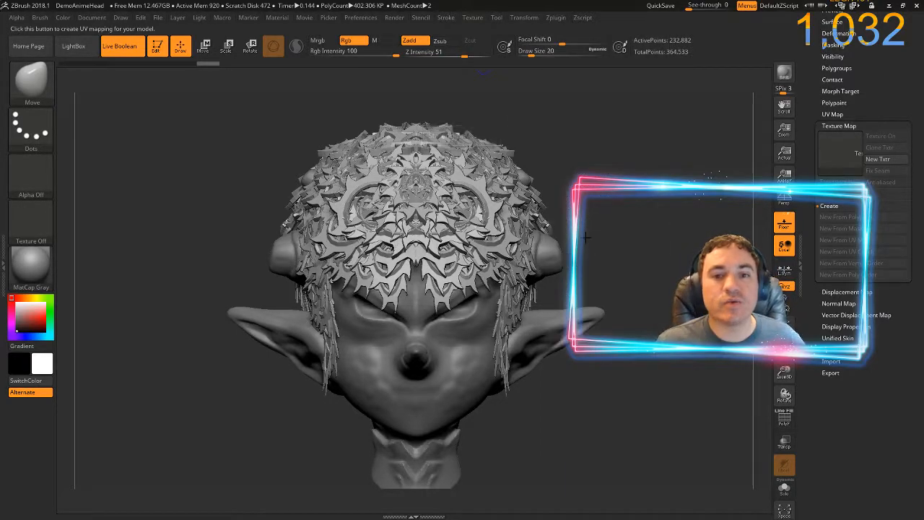
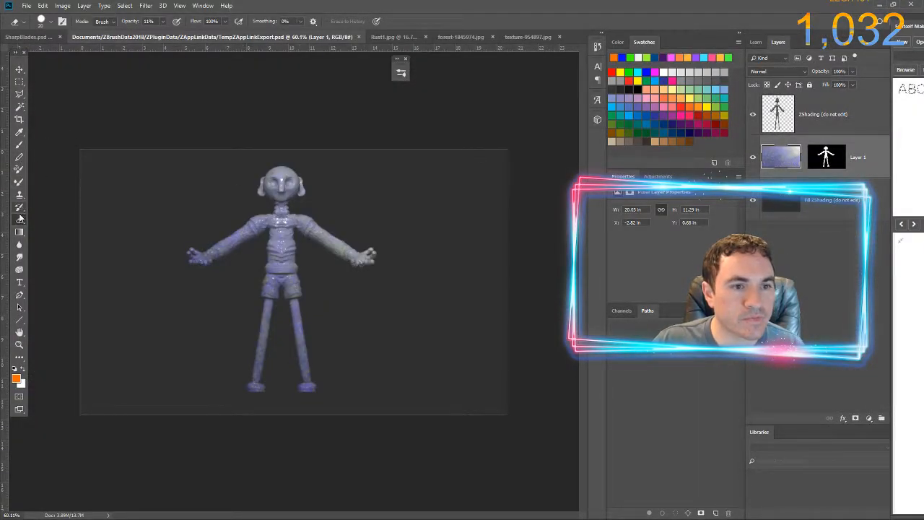
# - Switch to Photoshop, dab the Mixer Brush on the mannequin and close TempZAppLinkExport.psd
pyautogui.click(20, 182)
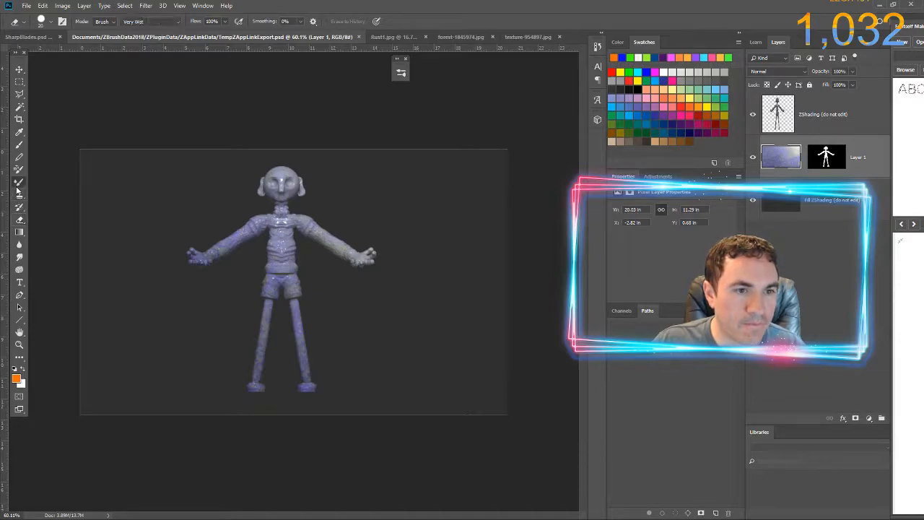
pyautogui.click(263, 191)
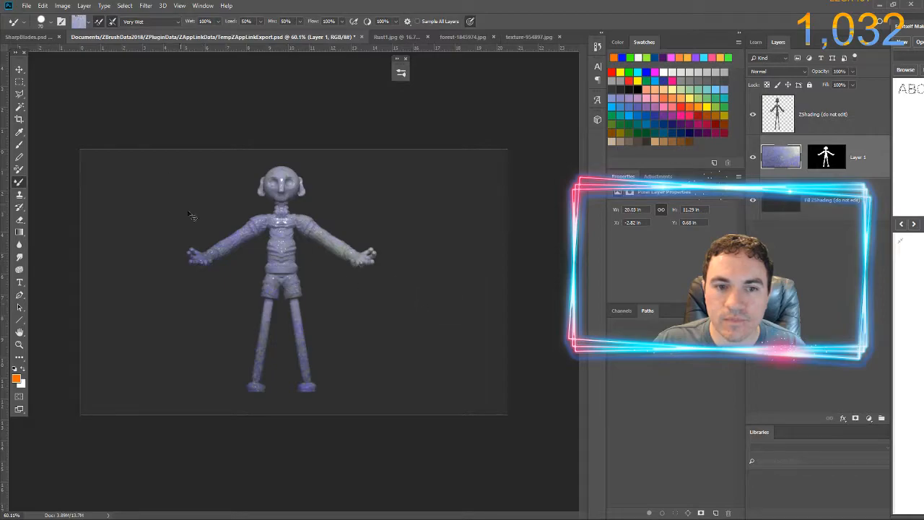
pyautogui.click(362, 36)
pyautogui.click(461, 197)
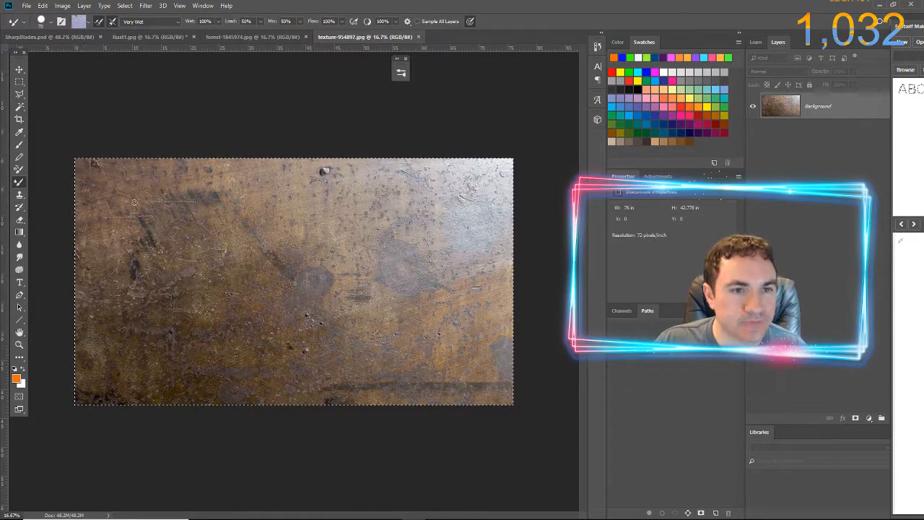
# - Enlarge the Mixer Brush to 150 and load it with a sample of the rusty metal in texture-954897.jpg
pyautogui.press(']')
pyautogui.press(']')
pyautogui.press(']')
pyautogui.press(']')
pyautogui.press(']')
pyautogui.press(']')
pyautogui.press(']')
pyautogui.press(']')
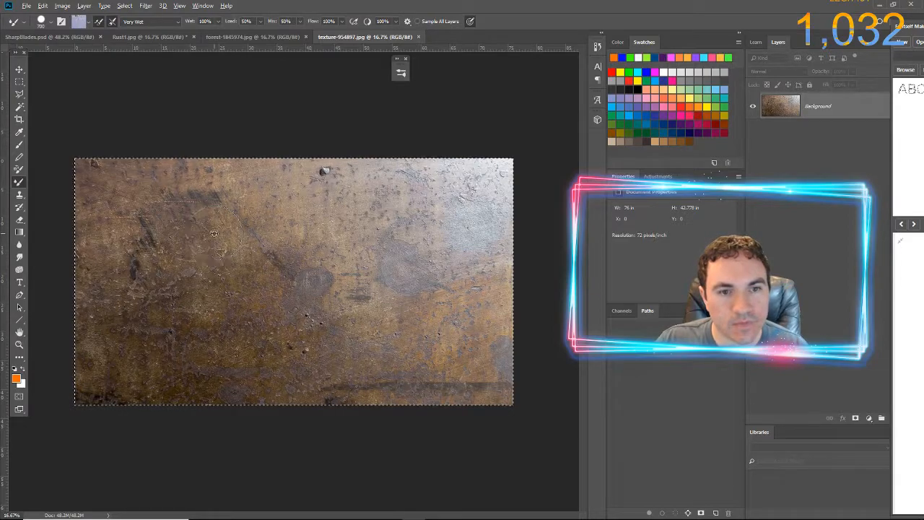
pyautogui.keyDown('alt'); pyautogui.click(215, 232); pyautogui.keyUp('alt')
# - Add a new layer above the rust background and try a curved Mixer Brush stroke on it
pyautogui.hotkey('ctrl', 'shift', 'n')
pyautogui.press('Return')
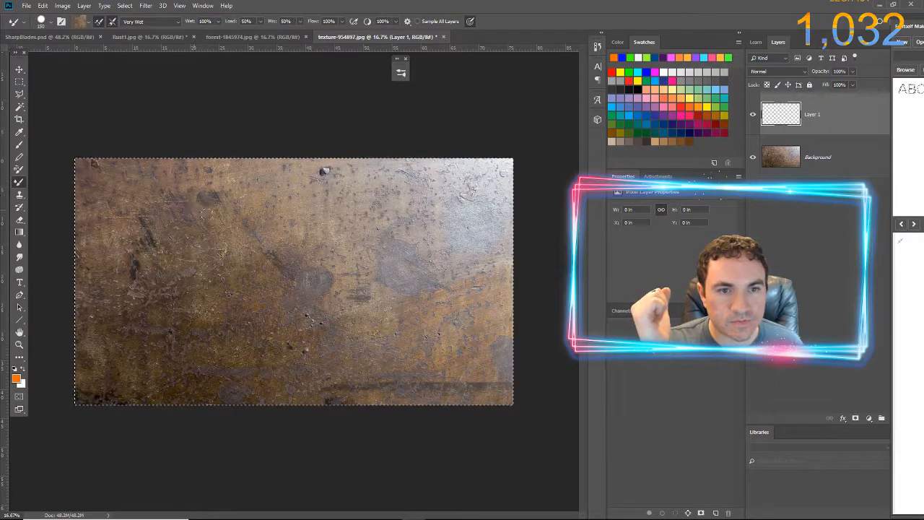
pyautogui.moveTo(255, 289); pyautogui.dragTo(256, 291)
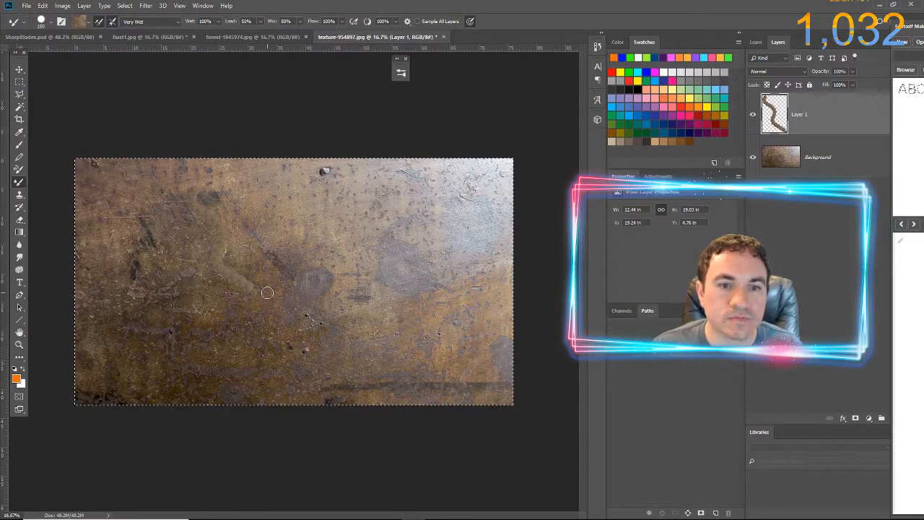
pyautogui.hotkey('ctrl', 'z')
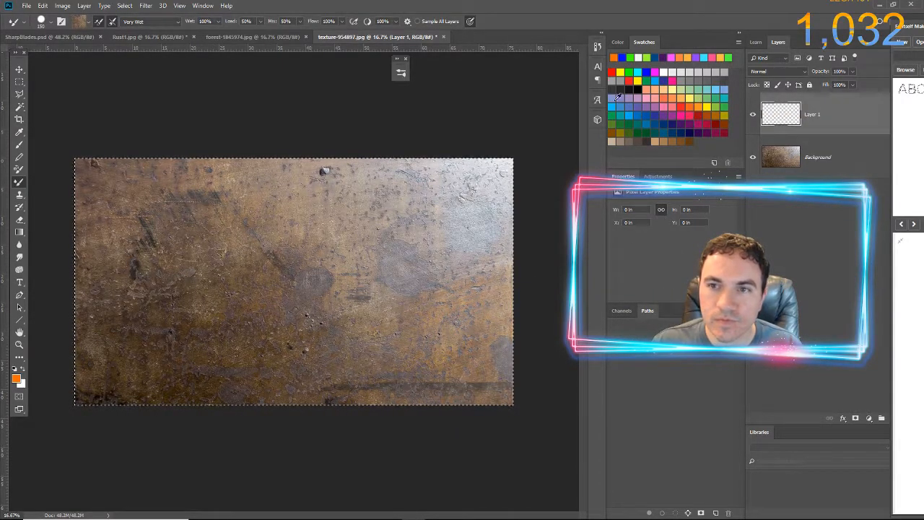
# - Reselect the whole canvas and open the Brush Settings for the Mixer Brush
pyautogui.click(206, 6)
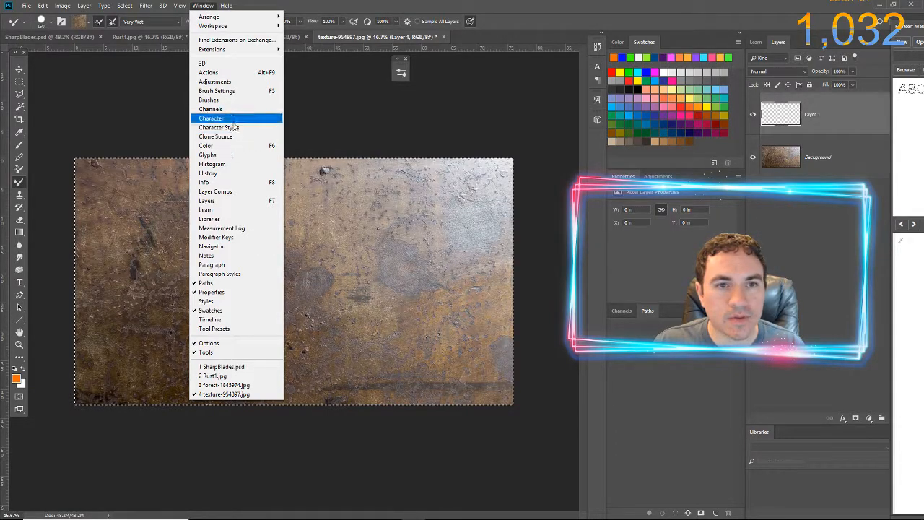
pyautogui.click(219, 91)
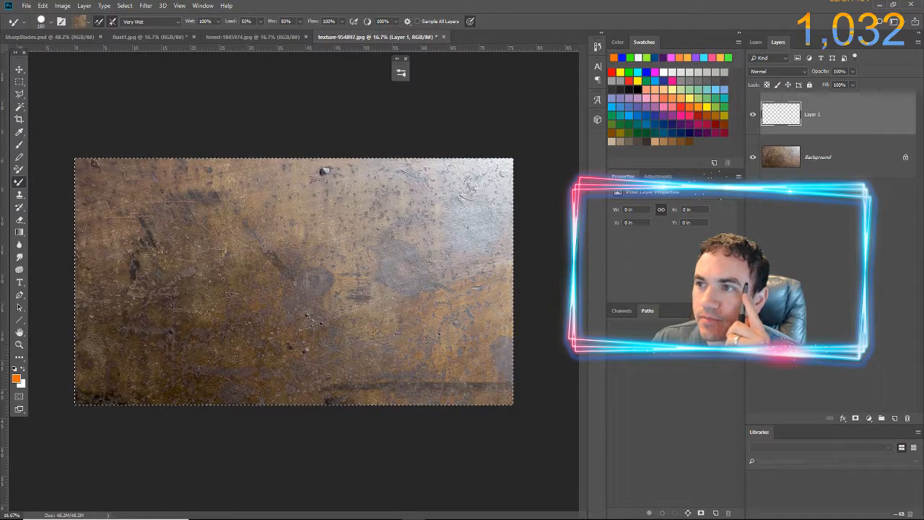
pyautogui.hotkey('ctrl', 'd')
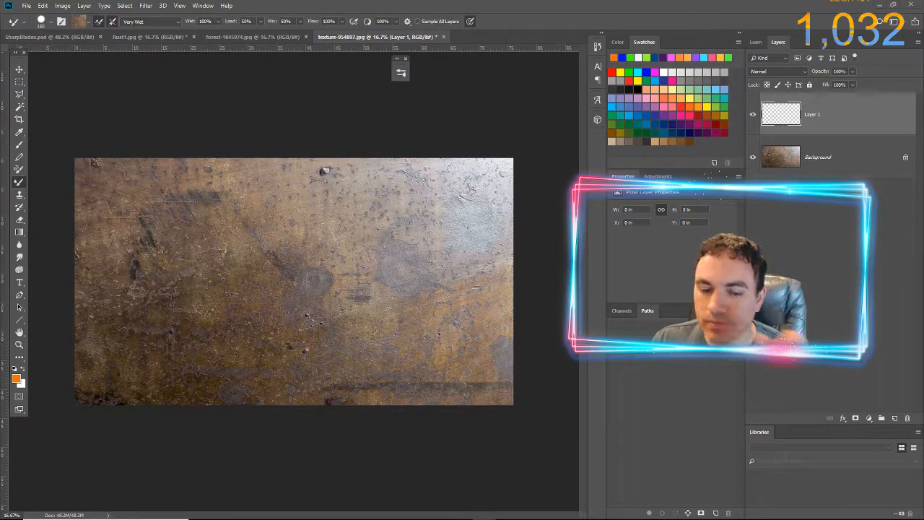
pyautogui.hotkey('ctrl', 'a')
pyautogui.press('F5')
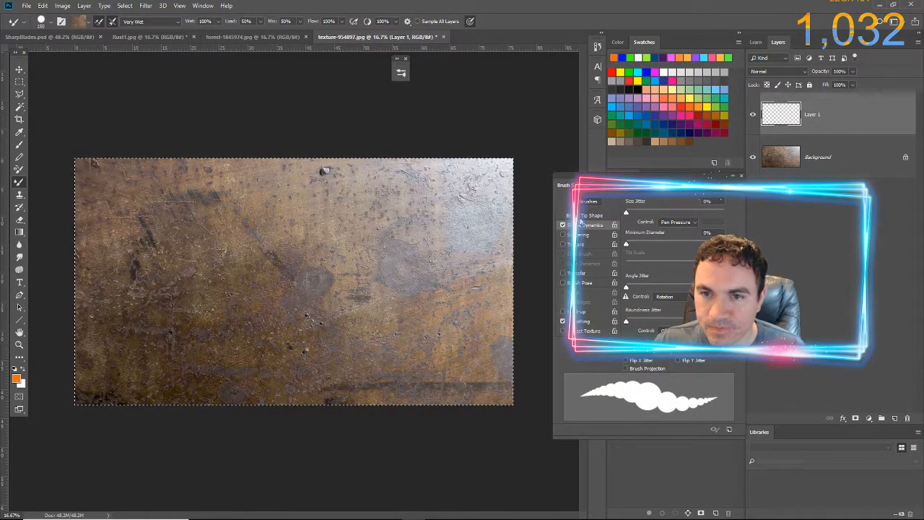
# - Reduce the brush tip's spacing for a continuous line and test it with a looping stroke on Layer 1
pyautogui.click(586, 215)
pyautogui.click(661, 353)
pyautogui.moveTo(347, 205); pyautogui.dragTo(313, 240)
pyautogui.moveTo(415, 300)
pyautogui.mouseDown()
pyautogui.moveTo(418, 258)
pyautogui.moveTo(379, 243)
pyautogui.moveTo(336, 264)
pyautogui.moveTo(333, 308)
pyautogui.mouseUp()
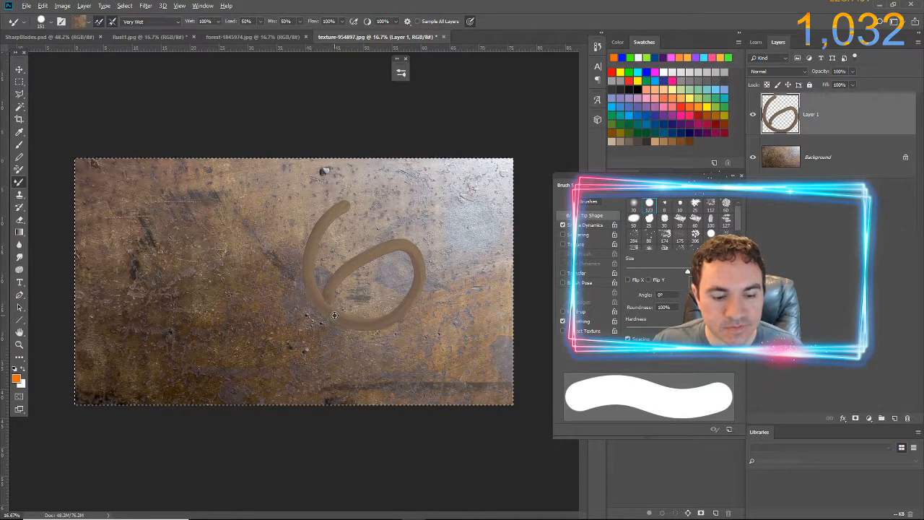
# - Check the model's unwrapping progress in ZBrush, return to Photoshop and undo the test stroke
pyautogui.hotkey('alt', 'Tab')
pyautogui.hotkey('alt', 'Tab')
pyautogui.hotkey('alt', 'Tab')
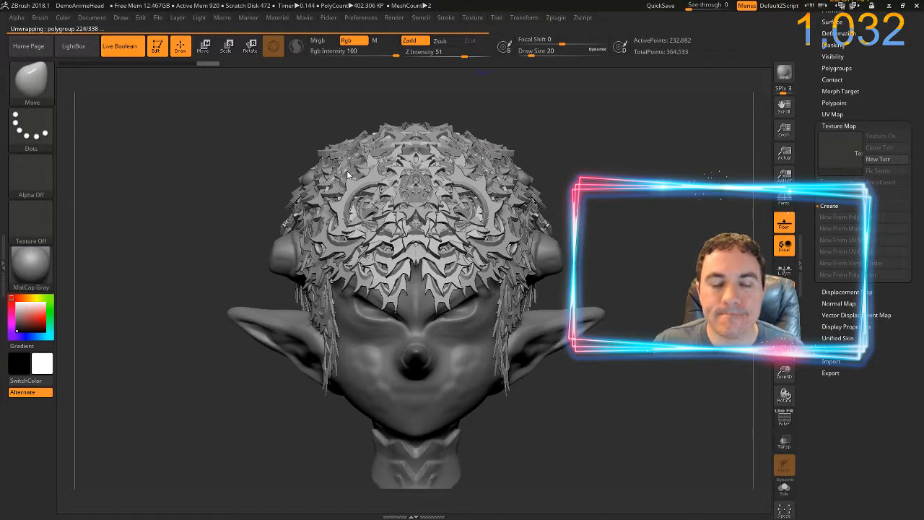
pyautogui.hotkey('alt', 'Tab')
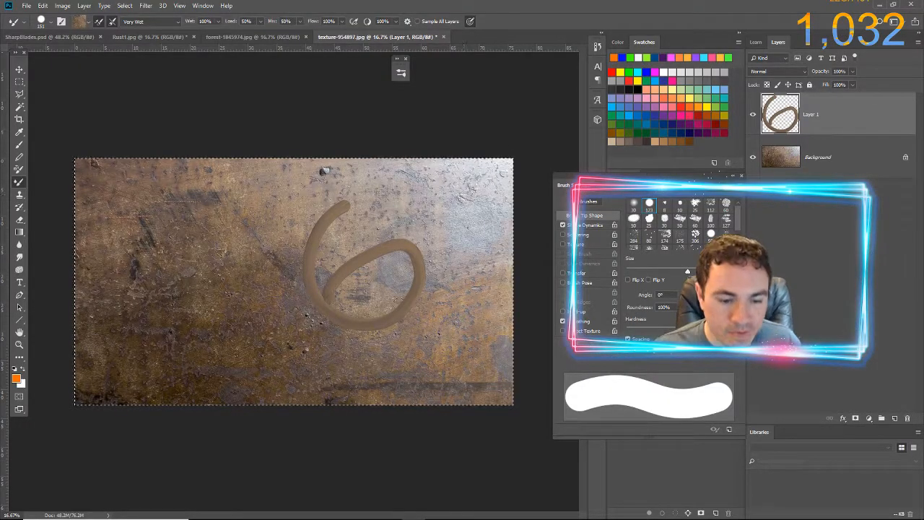
pyautogui.hotkey('ctrl', 'z')
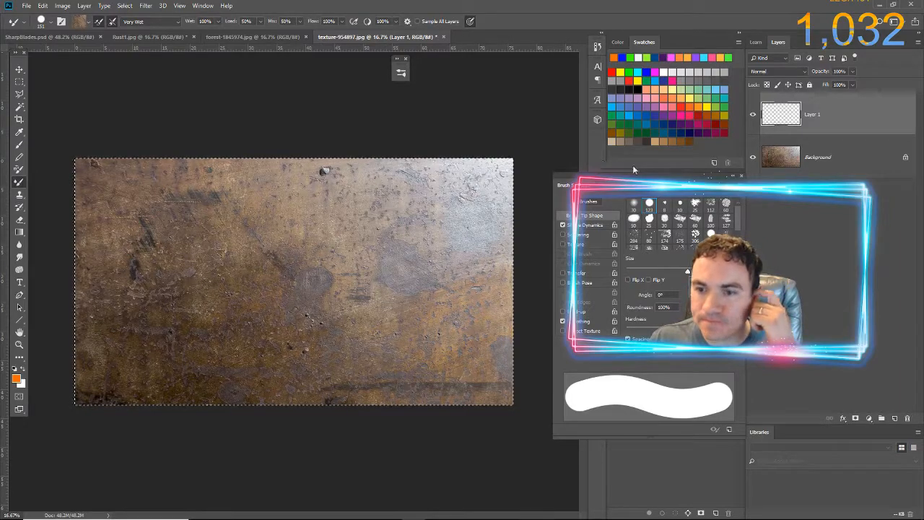
# - Try to apply a Hue/Saturation adjustment to the empty Layer 1
pyautogui.click(62, 6)
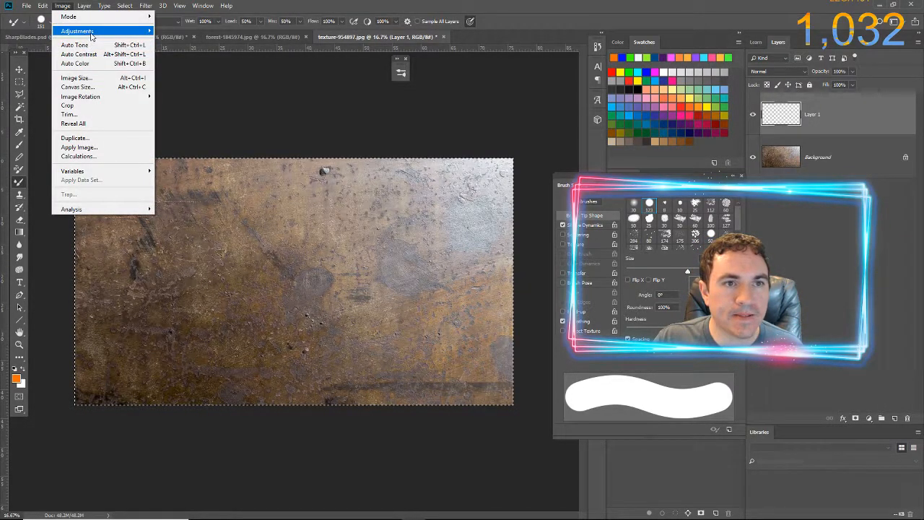
pyautogui.moveTo(116, 33)
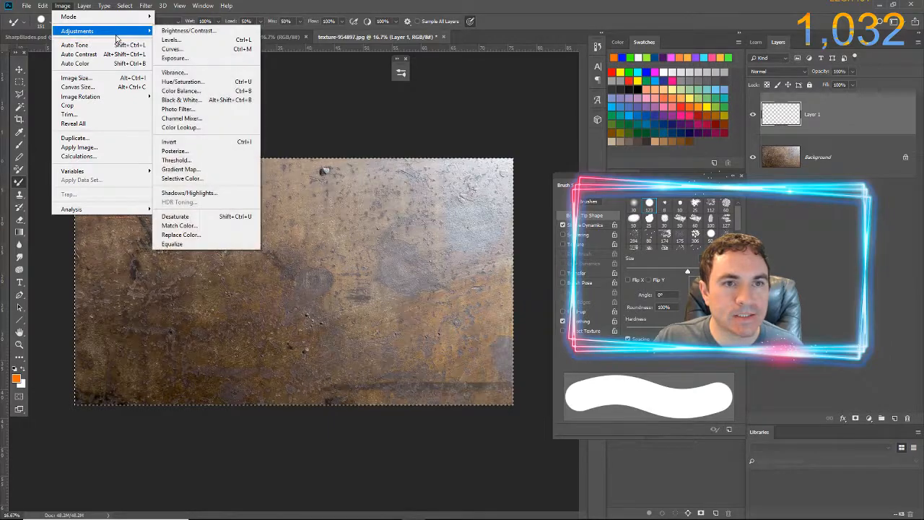
pyautogui.click(183, 82)
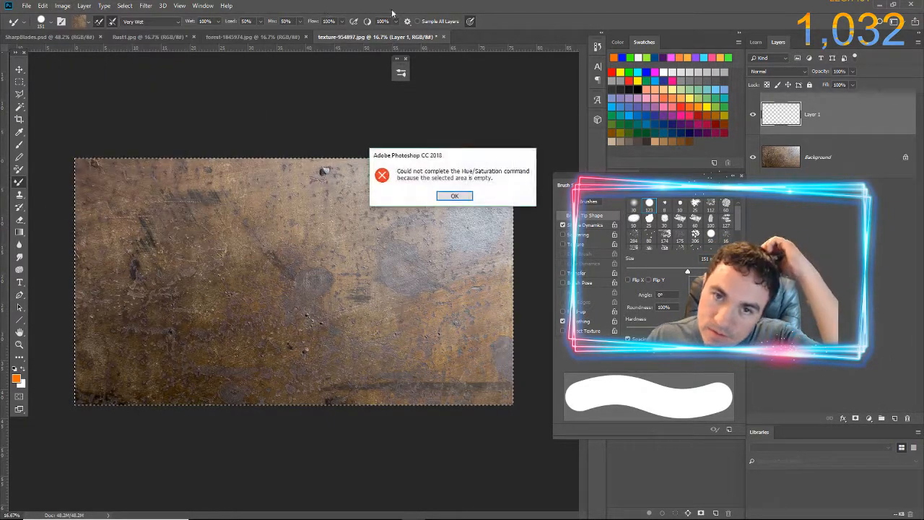
pyautogui.click(455, 196)
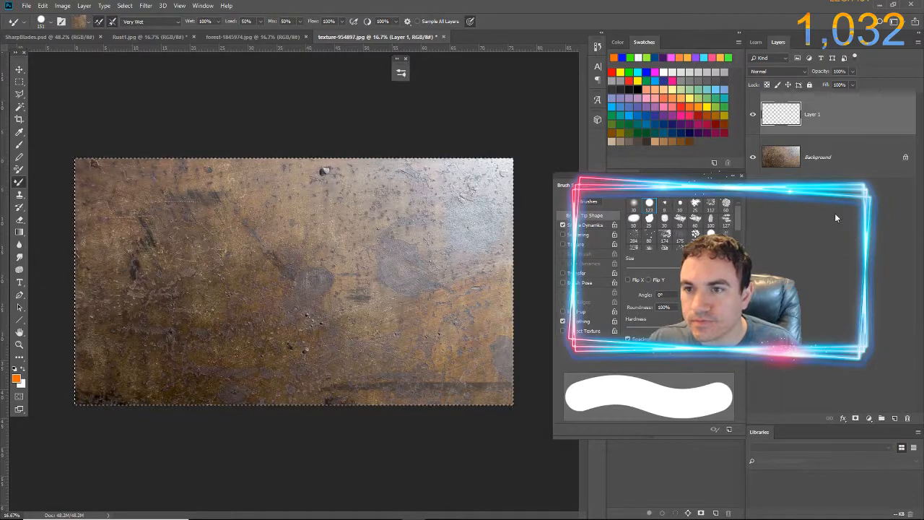
# - Duplicate the Background layer and name the copy Grass
pyautogui.click(823, 158)
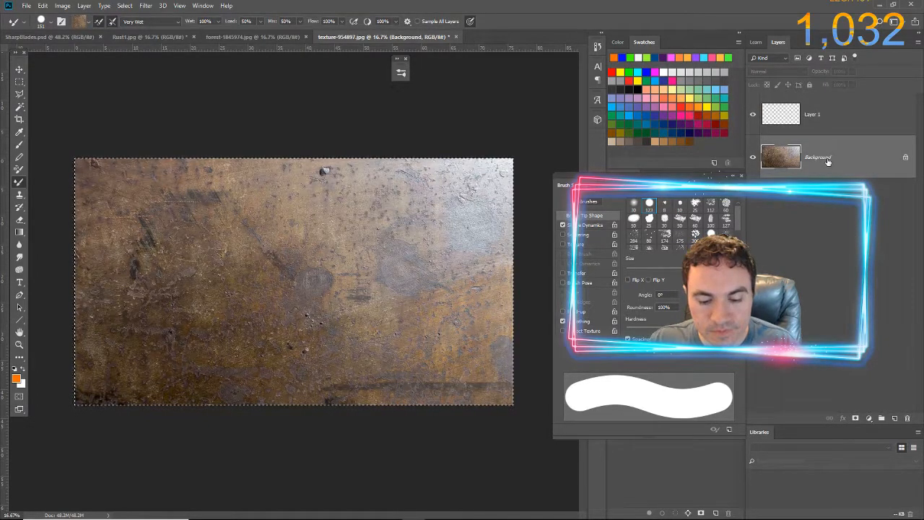
pyautogui.hotkey('ctrl', 'j')
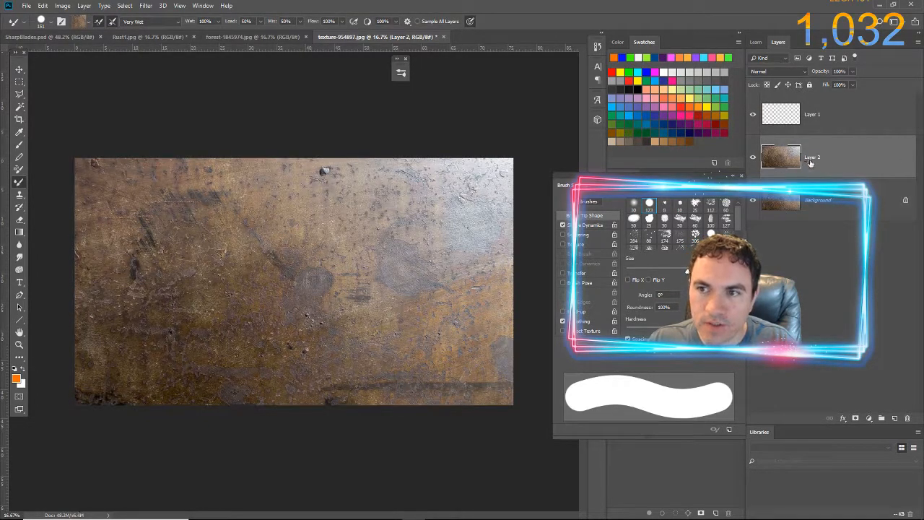
pyautogui.doubleClick(814, 158)
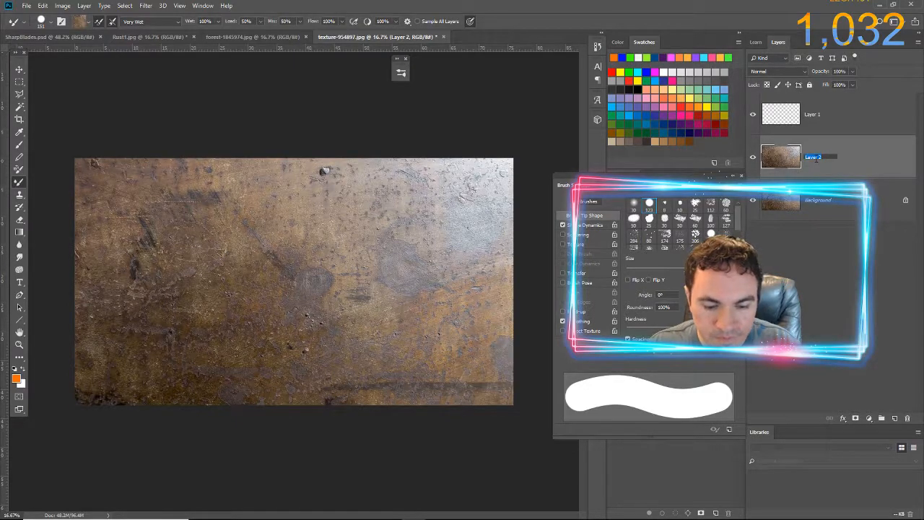
pyautogui.write('Grass')
pyautogui.press('Return')
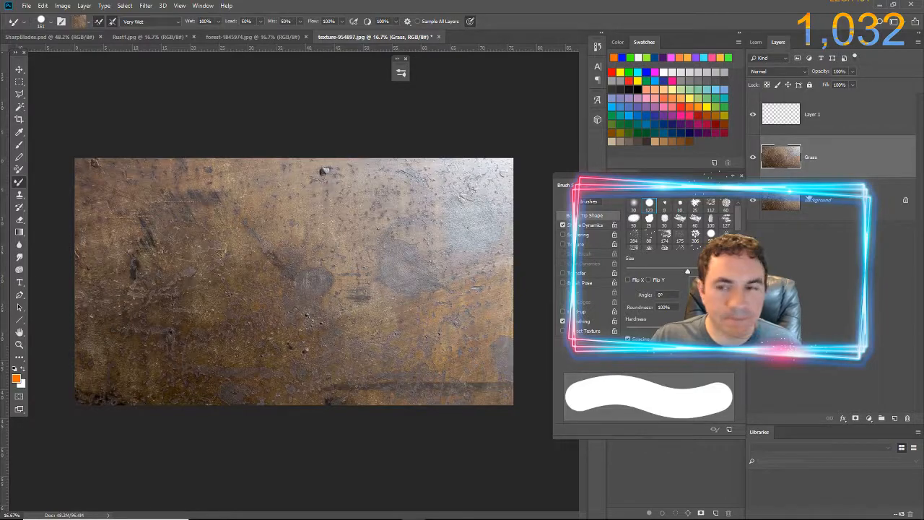
# - Convert the Background into a regular layer named Trees
pyautogui.doubleClick(814, 201)
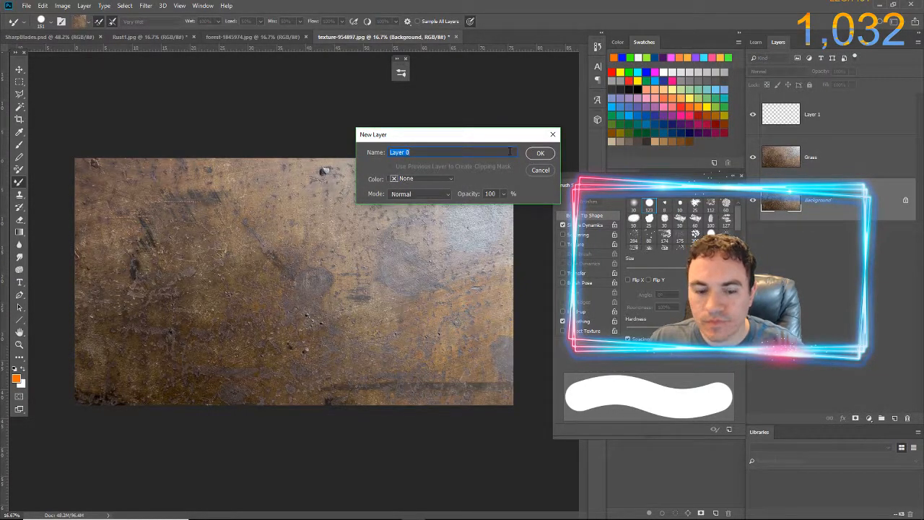
pyautogui.write('Trees')
pyautogui.press('Return')
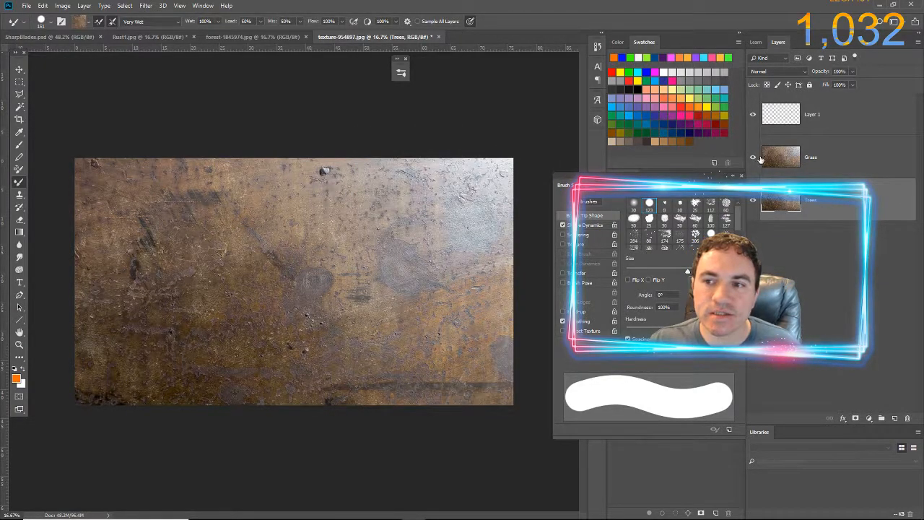
# - Colorize the Grass layer green with Hue/Saturation, using hue 123 and saturation 51
pyautogui.click(774, 154)
pyautogui.click(59, 6)
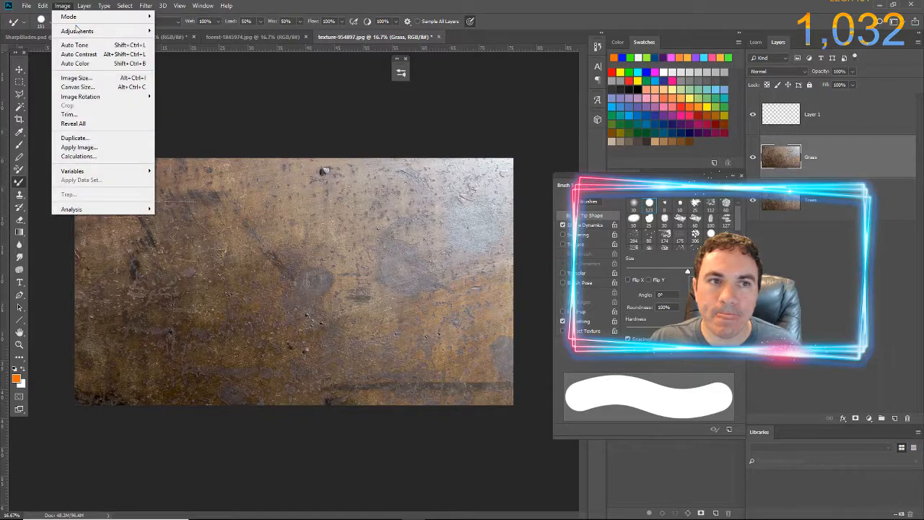
pyautogui.moveTo(98, 32)
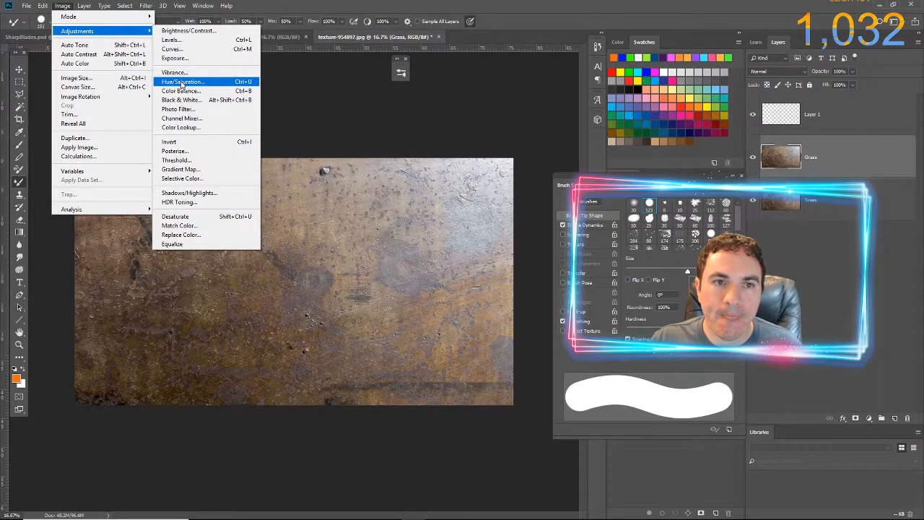
pyautogui.click(182, 82)
pyautogui.moveTo(651, 156); pyautogui.dragTo(633, 156)
pyautogui.click(747, 208)
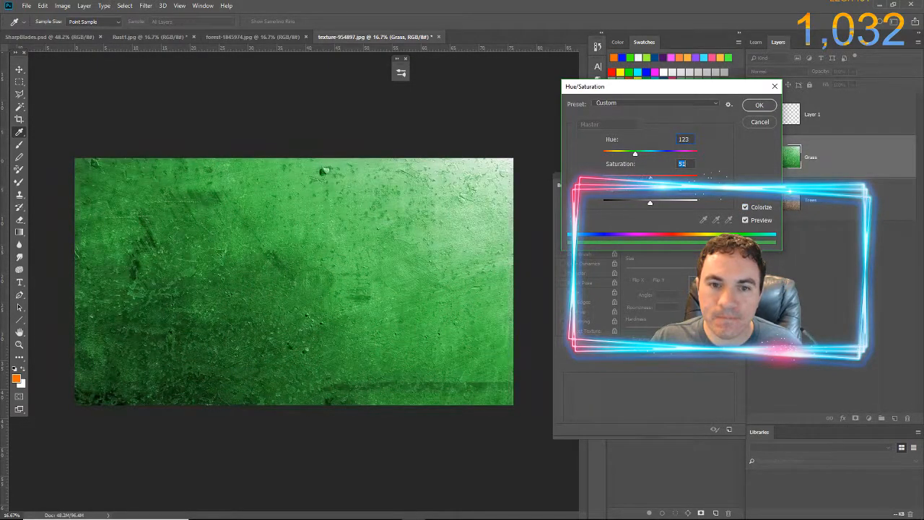
pyautogui.click(759, 105)
# - Enlarge the Mixer Brush to 1400 px and load it with green texture sampled from the middle of the Grass layer
pyautogui.press('b')
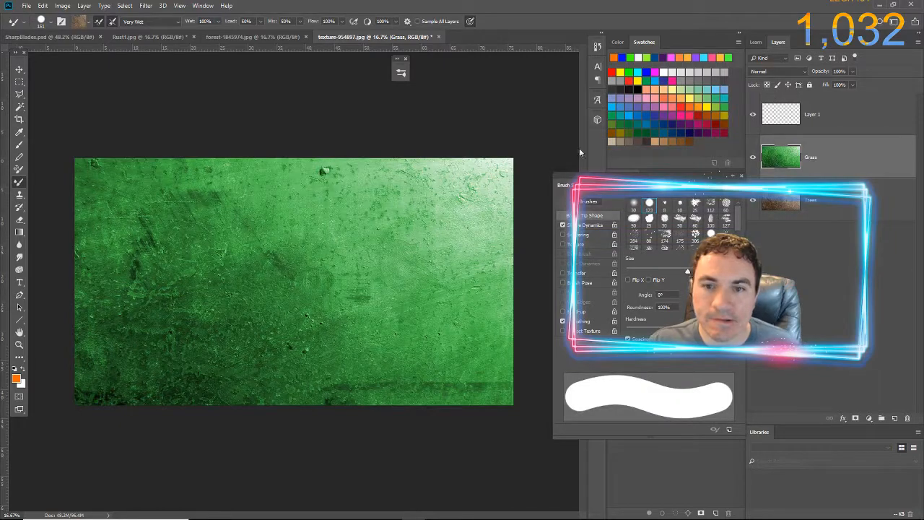
pyautogui.press(']')
pyautogui.press(']')
pyautogui.press(']')
pyautogui.press(']')
pyautogui.press(']')
pyautogui.press(']')
pyautogui.press(']')
pyautogui.press(']')
pyautogui.press(']')
pyautogui.press(']')
pyautogui.press(']')
pyautogui.press(']')
pyautogui.press(']')
pyautogui.press(']')
pyautogui.press(']')
pyautogui.press(']')
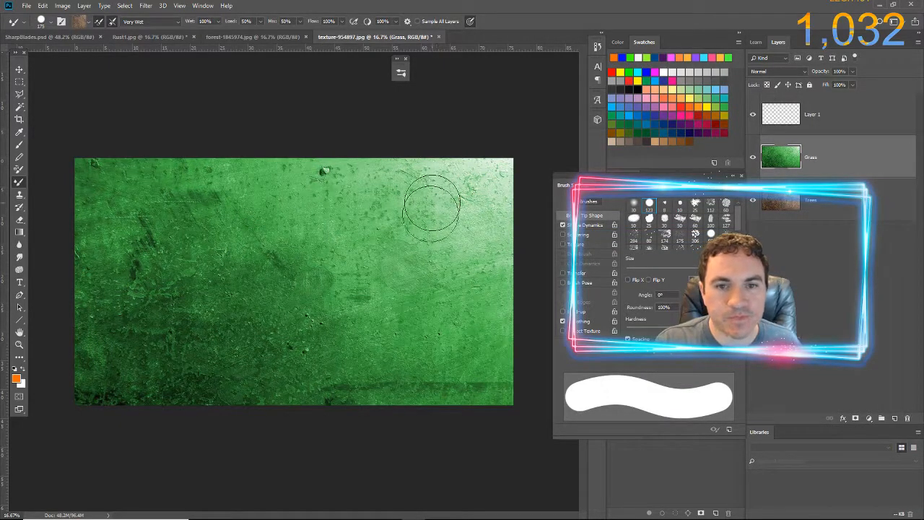
pyautogui.press('alt')
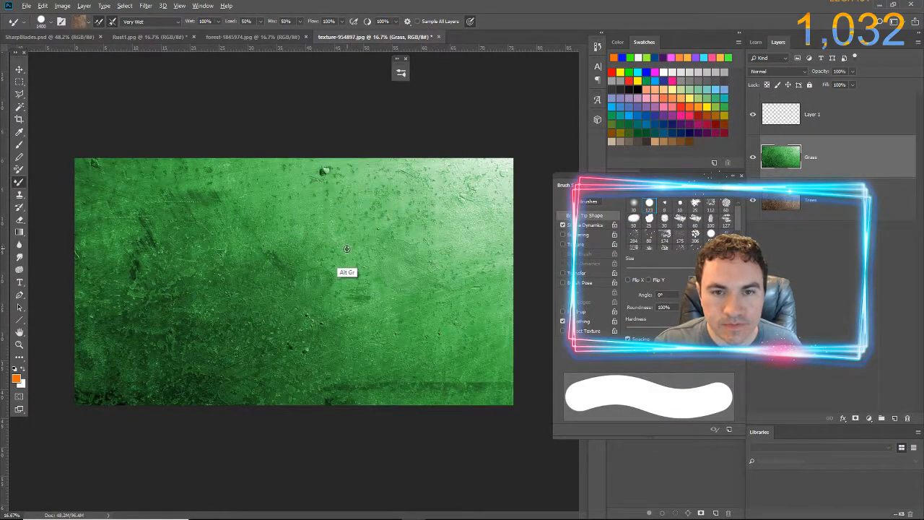
pyautogui.keyDown('alt'); pyautogui.click(346, 245); pyautogui.keyUp('alt')
pyautogui.keyDown('alt'); pyautogui.scroll(1, 347, 246); pyautogui.keyUp('alt')
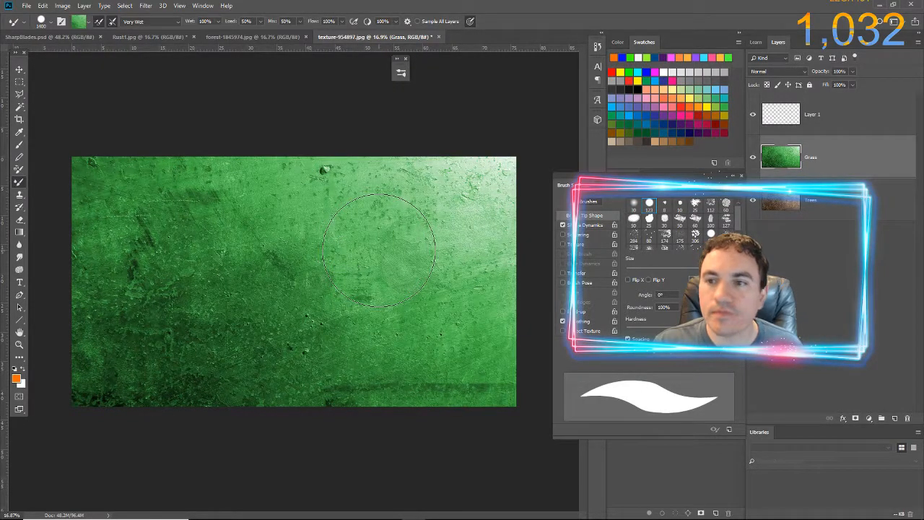
# - Switch to ZBrush to check the unwrapping progress and return to Photoshop
pyautogui.hotkey('alt', 'Tab')
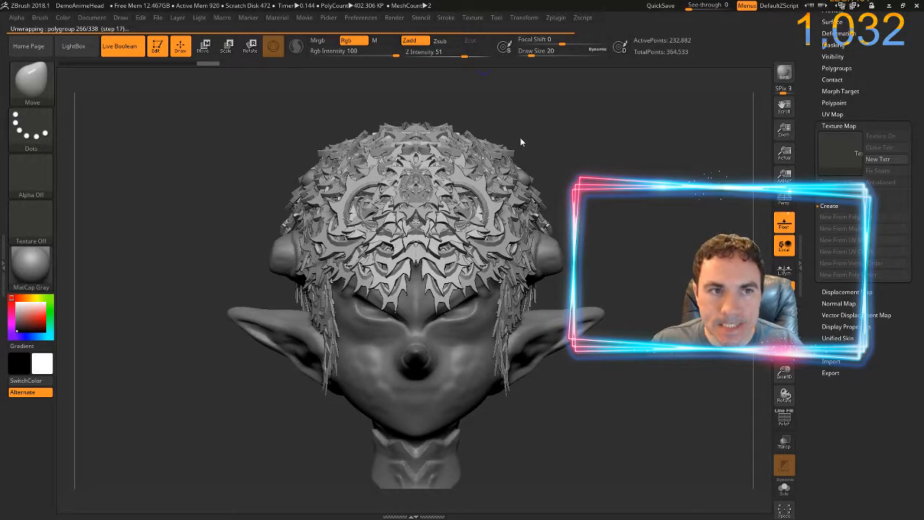
pyautogui.hotkey('alt', 'Tab')
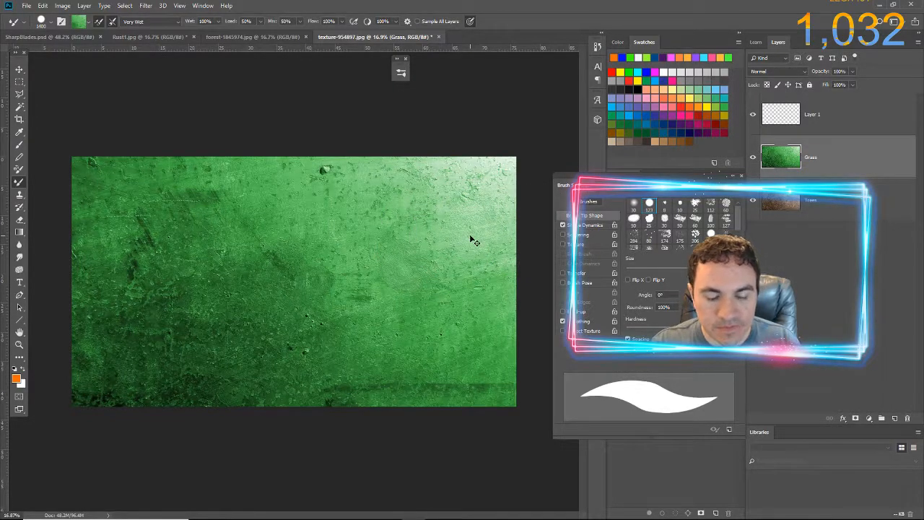
# - Create a new empty layer named Grass above the green texture and reduce the brush size to 250 px
pyautogui.hotkey('ctrl', 'shift', 'n')
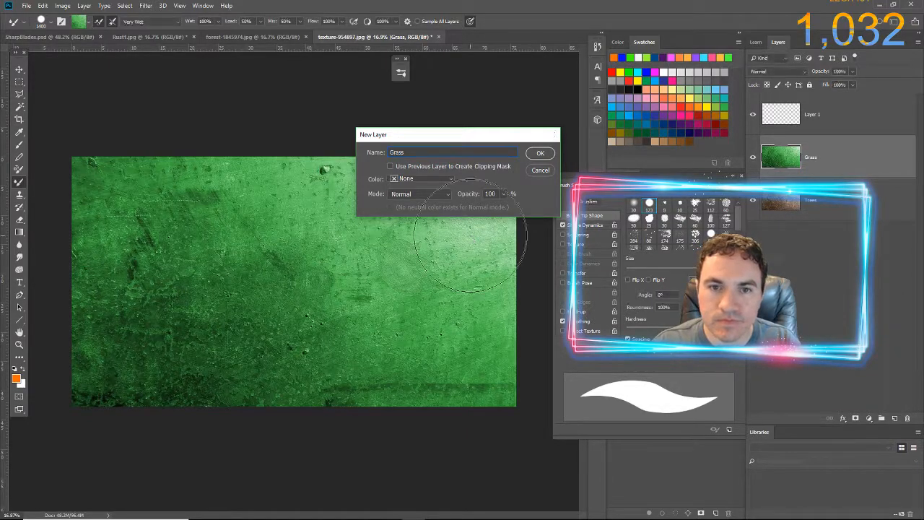
pyautogui.press('Return')
pyautogui.press('[')
pyautogui.press('[')
pyautogui.press('[')
pyautogui.press('[')
pyautogui.press('[')
pyautogui.press('[')
pyautogui.press('[')
pyautogui.press('[')
pyautogui.press('[')
pyautogui.press('[')
pyautogui.press('[')
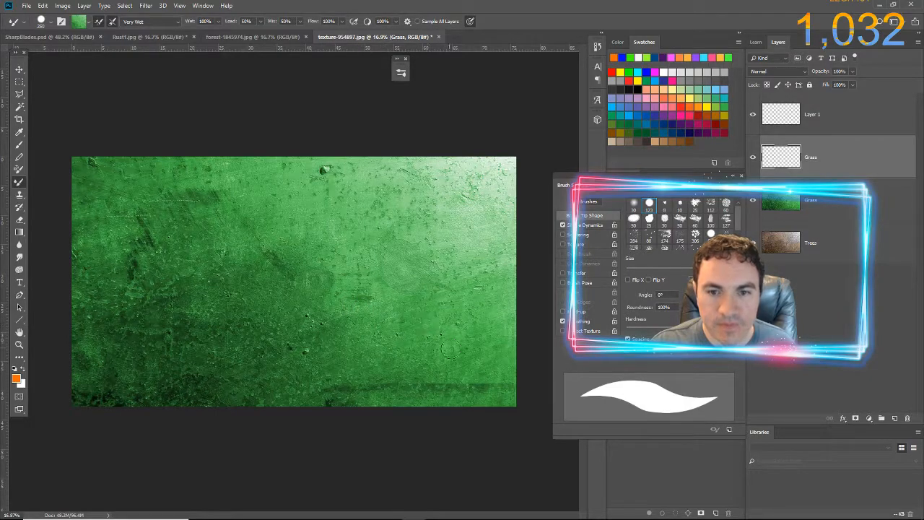
# - Paint a broad green hill with overlapping curved strokes along the lower right edge of the canvas on the new Grass layer
pyautogui.moveTo(511, 403)
pyautogui.mouseDown()
pyautogui.moveTo(276, 396)
pyautogui.moveTo(200, 417)
pyautogui.mouseUp()
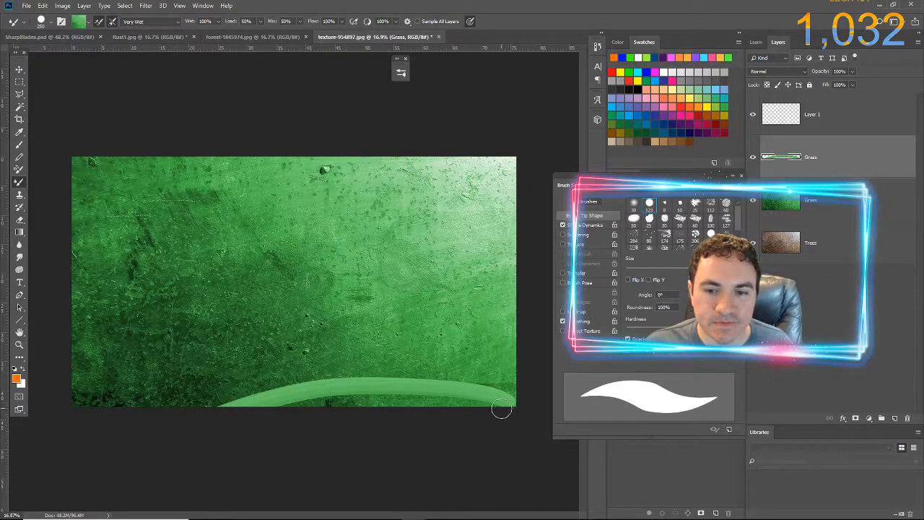
pyautogui.moveTo(480, 406); pyautogui.dragTo(280, 407)
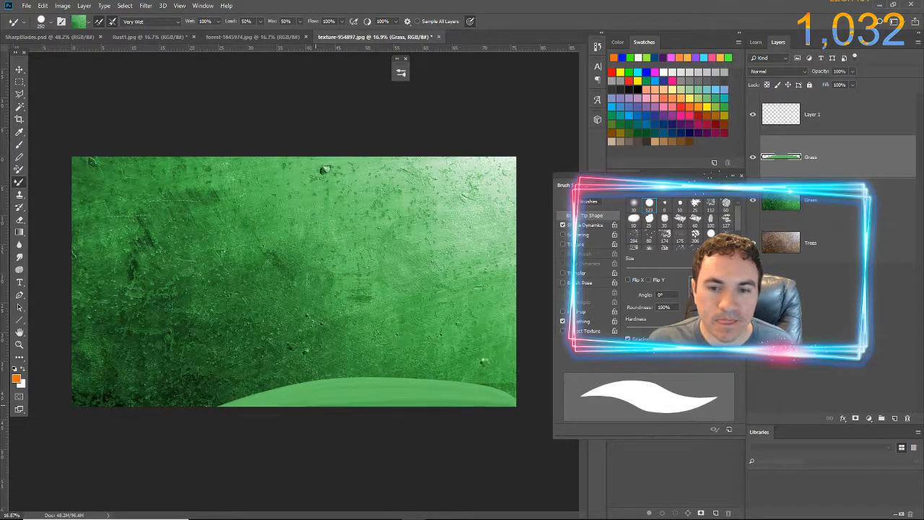
pyautogui.moveTo(213, 403)
pyautogui.mouseDown()
pyautogui.moveTo(300, 378)
pyautogui.moveTo(379, 371)
pyautogui.moveTo(527, 395)
pyautogui.mouseUp()
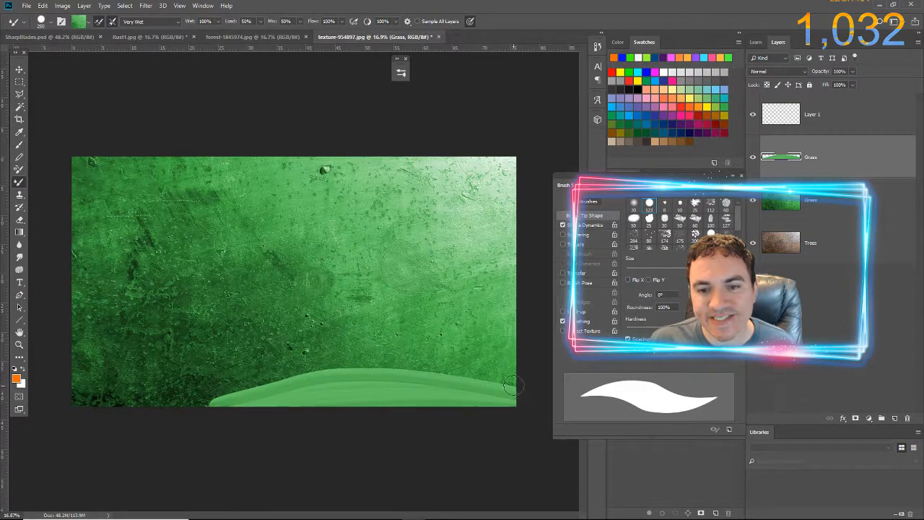
pyautogui.moveTo(513, 387)
pyautogui.mouseDown()
pyautogui.moveTo(448, 371)
pyautogui.moveTo(344, 369)
pyautogui.moveTo(246, 390)
pyautogui.mouseUp()
pyautogui.moveTo(178, 421); pyautogui.dragTo(134, 440)
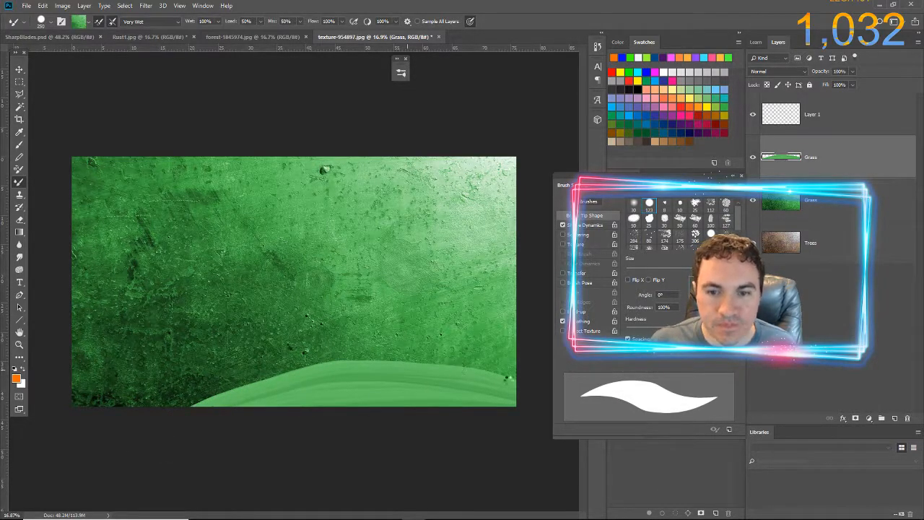
pyautogui.moveTo(518, 381)
pyautogui.mouseDown()
pyautogui.moveTo(433, 357)
pyautogui.moveTo(373, 355)
pyautogui.moveTo(284, 369)
pyautogui.moveTo(149, 419)
pyautogui.moveTo(186, 411)
pyautogui.mouseUp()
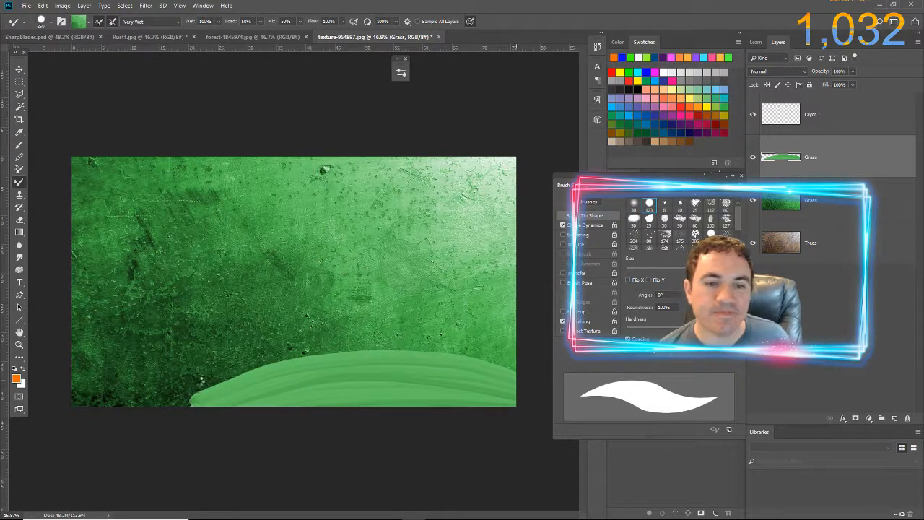
pyautogui.moveTo(518, 371)
pyautogui.mouseDown()
pyautogui.moveTo(418, 346)
pyautogui.moveTo(303, 354)
pyautogui.moveTo(120, 421)
pyautogui.moveTo(184, 394)
pyautogui.moveTo(130, 406)
pyautogui.moveTo(189, 378)
pyautogui.moveTo(336, 343)
pyautogui.moveTo(408, 334)
pyautogui.moveTo(548, 367)
pyautogui.moveTo(555, 353)
pyautogui.mouseUp()
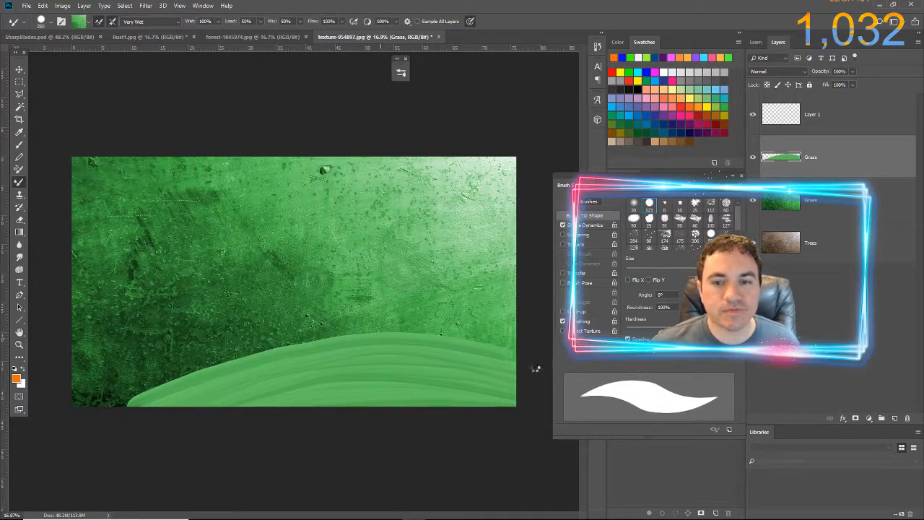
# - Add a new layer with the default name and place it beneath the painted Grass hill layer
pyautogui.hotkey('ctrl', 'shift', 'n')
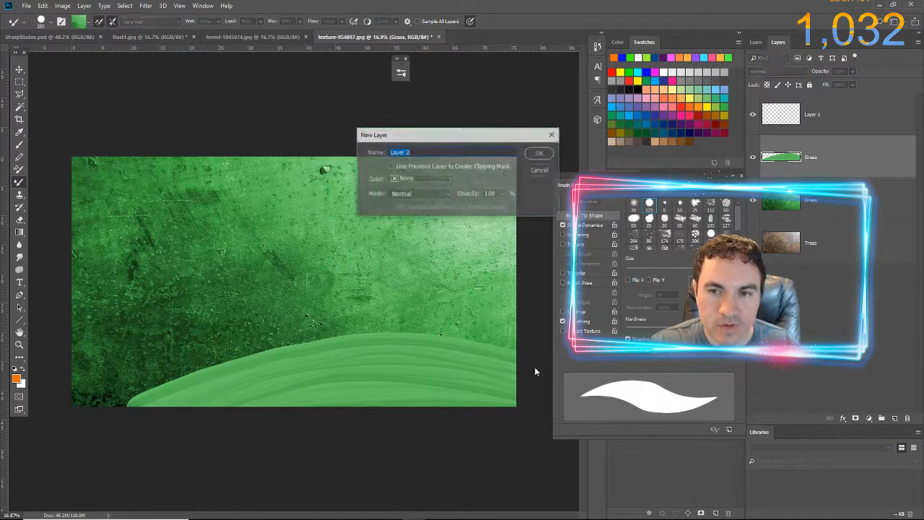
pyautogui.press('Return')
pyautogui.moveTo(787, 166); pyautogui.dragTo(791, 209)
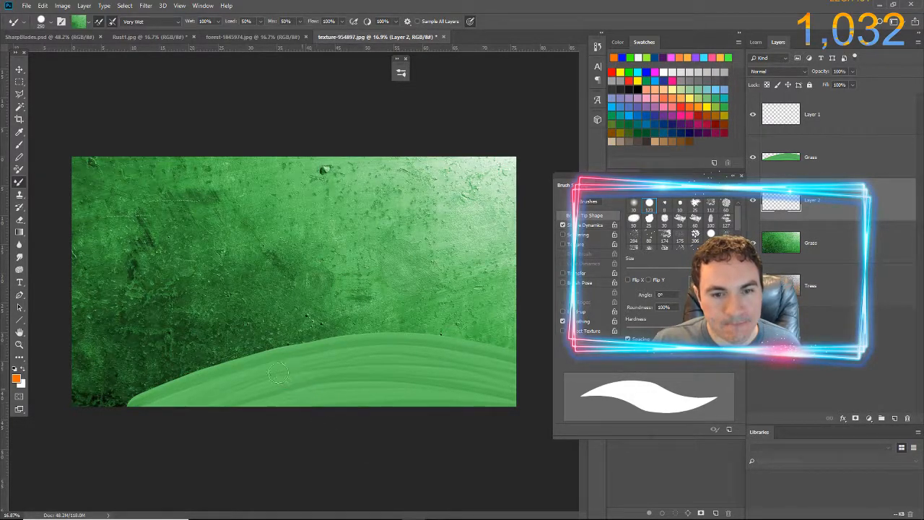
# - Paint a second green hill on Layer 2 with overlapping curved strokes, filling the lower left corner behind the first hill
pyautogui.moveTo(235, 354)
pyautogui.mouseDown()
pyautogui.moveTo(130, 330)
pyautogui.moveTo(24, 331)
pyautogui.moveTo(172, 349)
pyautogui.moveTo(267, 382)
pyautogui.mouseUp()
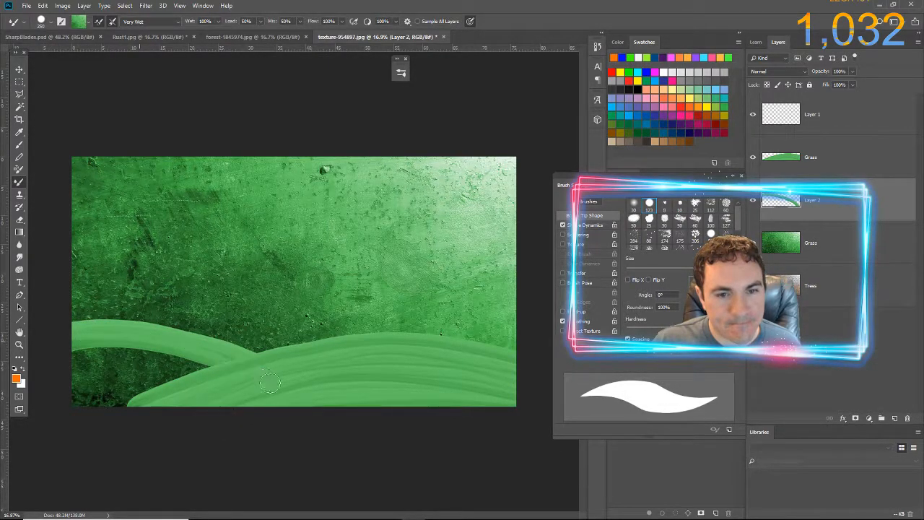
pyautogui.moveTo(60, 359)
pyautogui.mouseDown()
pyautogui.moveTo(144, 350)
pyautogui.moveTo(229, 372)
pyautogui.moveTo(291, 402)
pyautogui.mouseUp()
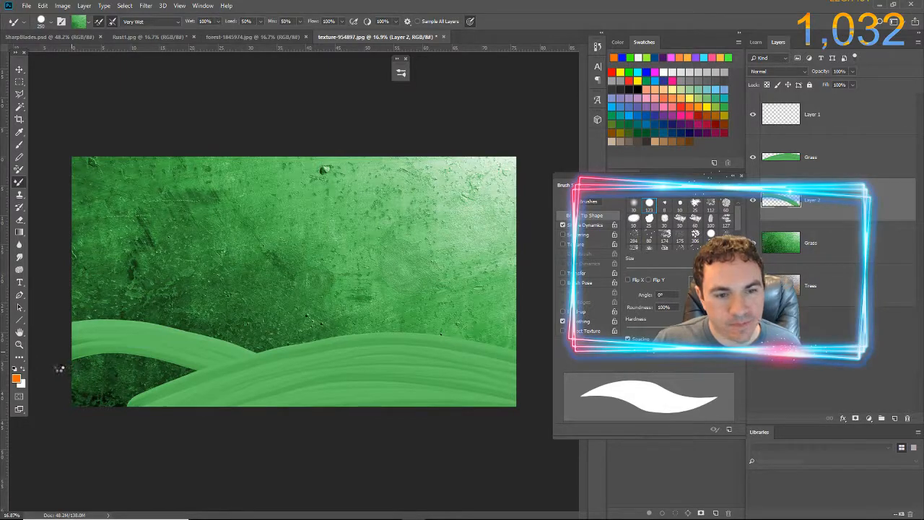
pyautogui.moveTo(63, 367)
pyautogui.mouseDown()
pyautogui.moveTo(133, 359)
pyautogui.moveTo(201, 377)
pyautogui.mouseUp()
pyautogui.moveTo(53, 372)
pyautogui.mouseDown()
pyautogui.moveTo(188, 379)
pyautogui.moveTo(248, 406)
pyautogui.mouseUp()
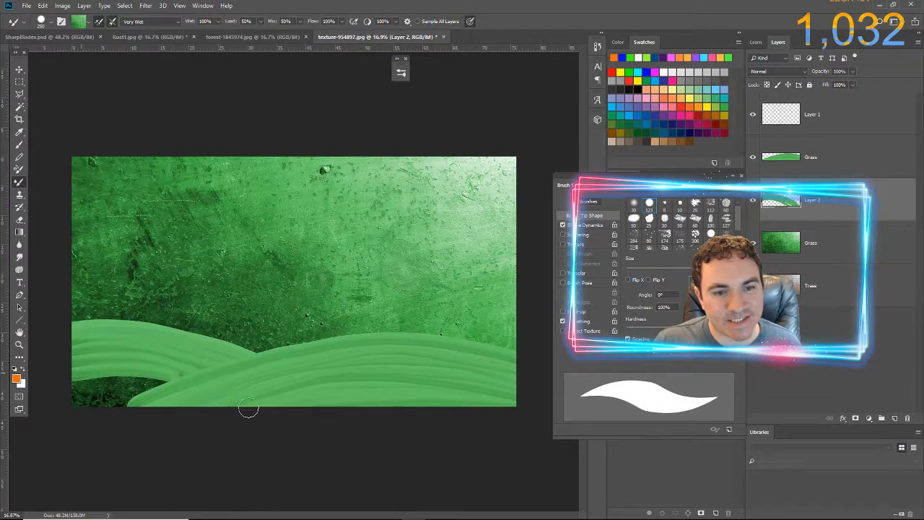
pyautogui.moveTo(87, 379)
pyautogui.mouseDown()
pyautogui.moveTo(149, 378)
pyautogui.moveTo(280, 432)
pyautogui.mouseUp()
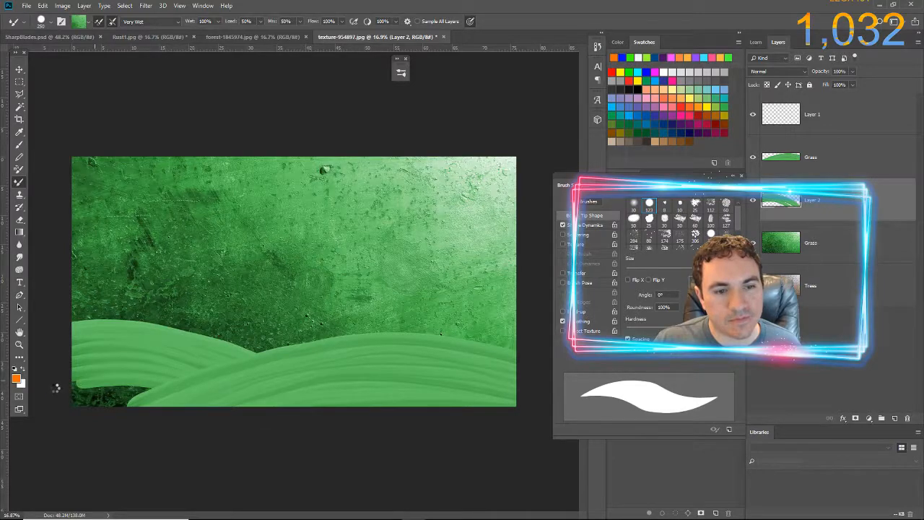
pyautogui.moveTo(58, 386); pyautogui.dragTo(151, 380)
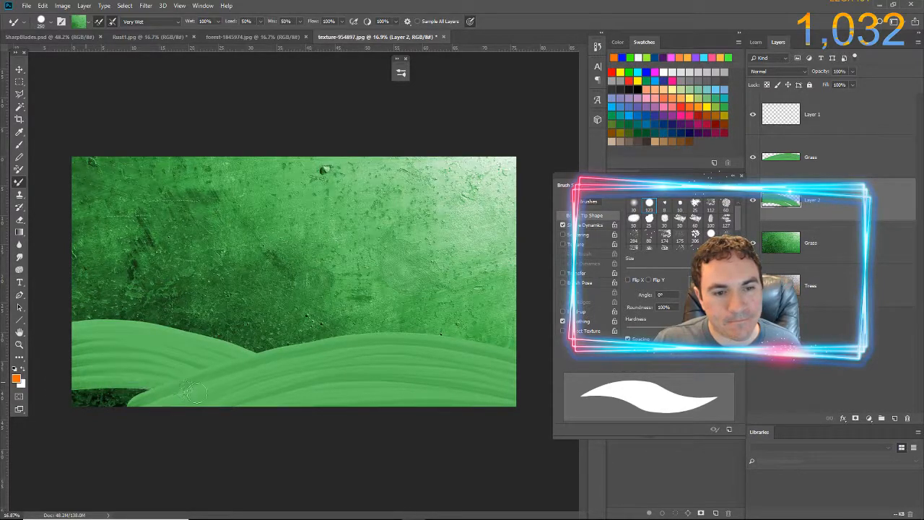
pyautogui.moveTo(61, 398); pyautogui.dragTo(186, 397)
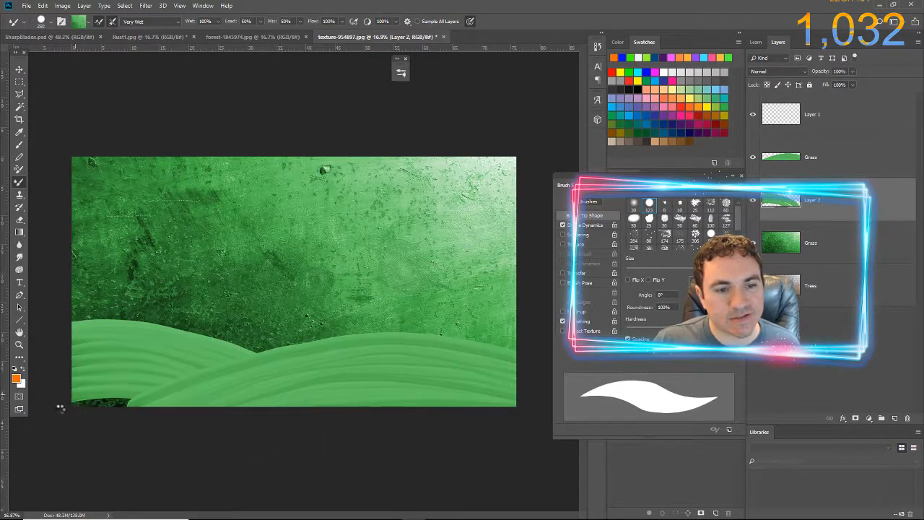
pyautogui.moveTo(64, 406); pyautogui.dragTo(173, 406)
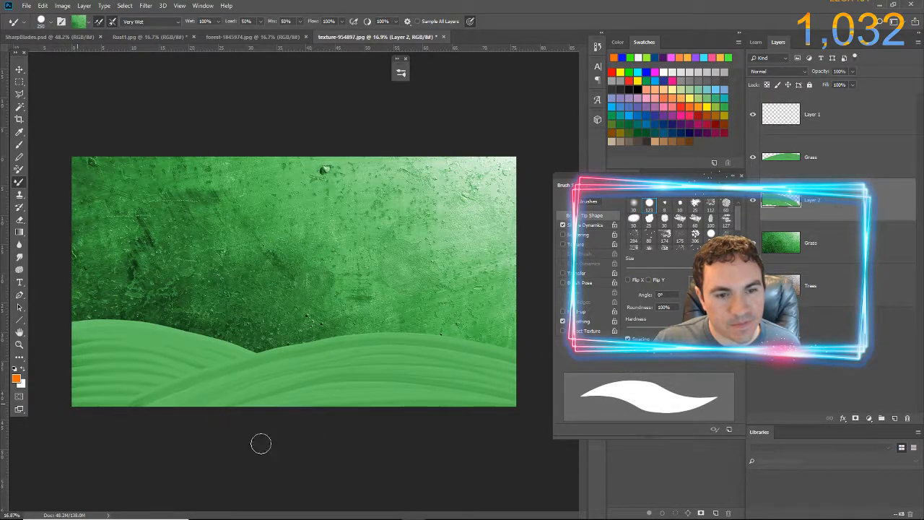
# - Switch to ZBrush and apply the ReflectOrange MatCap material to the demo head
pyautogui.hotkey('alt', 'Tab')
pyautogui.hotkey('alt', 'Tab')
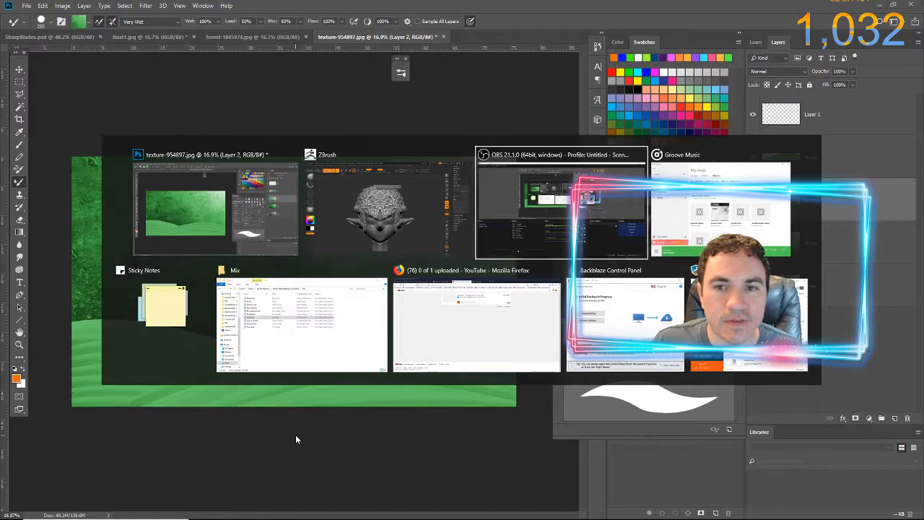
pyautogui.hotkey('alt', 'shift', 'Tab')
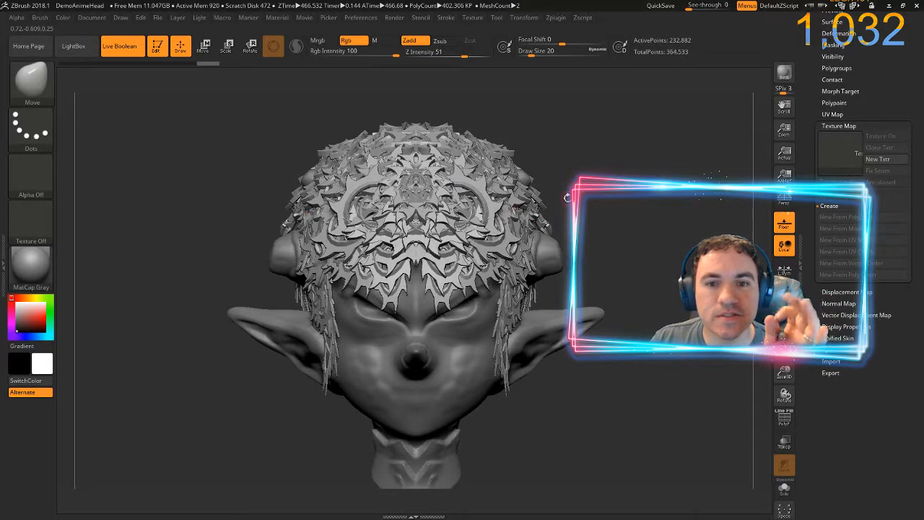
pyautogui.click(37, 257)
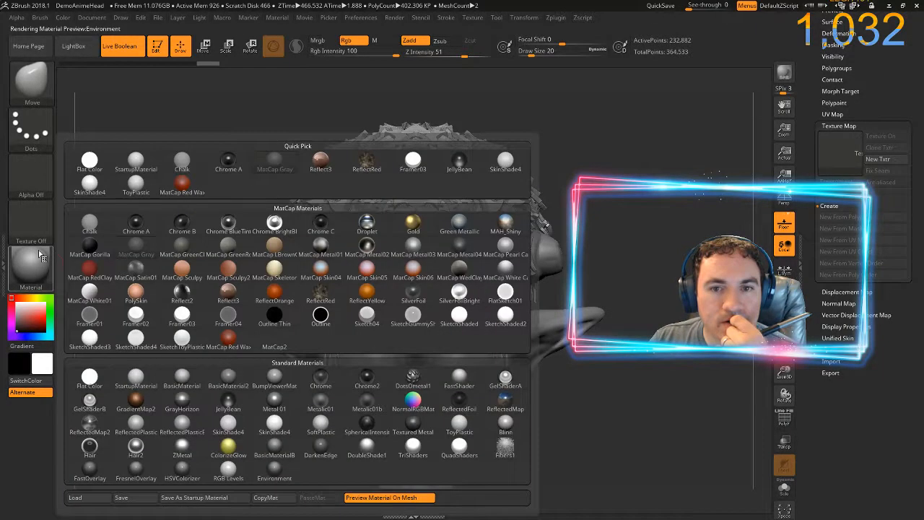
pyautogui.moveTo(286, 296)
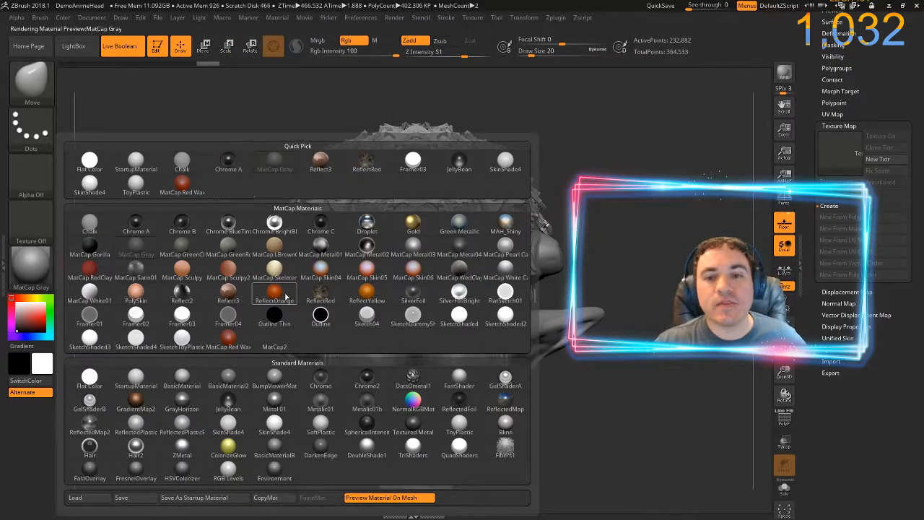
pyautogui.click(287, 296)
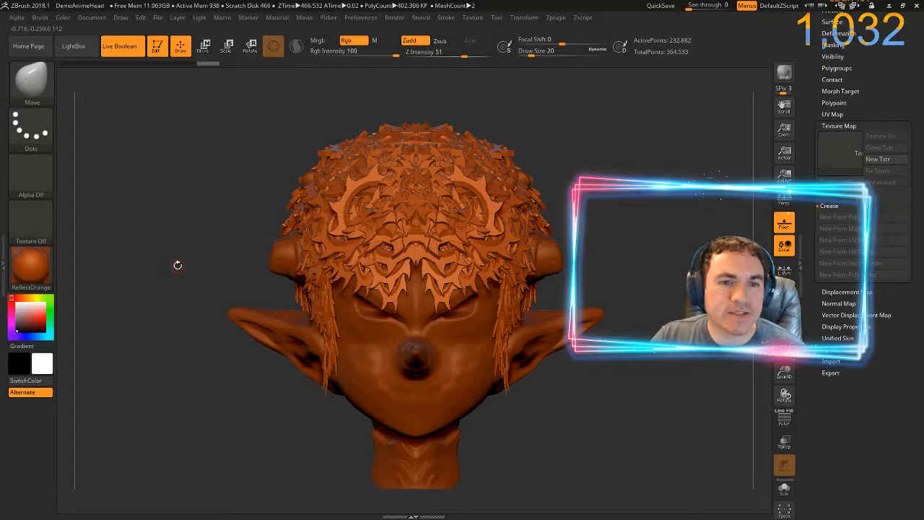
# - Recolor the ReflectOrange material by giving its base color modifier a saturated magenta-pink hue
pyautogui.click(277, 21)
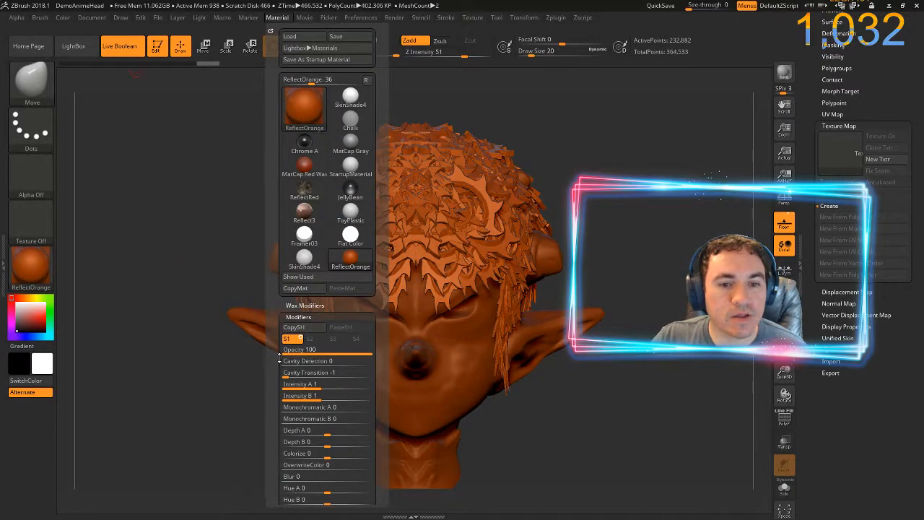
pyautogui.scroll(-5, 318, 349)
pyautogui.moveTo(296, 337)
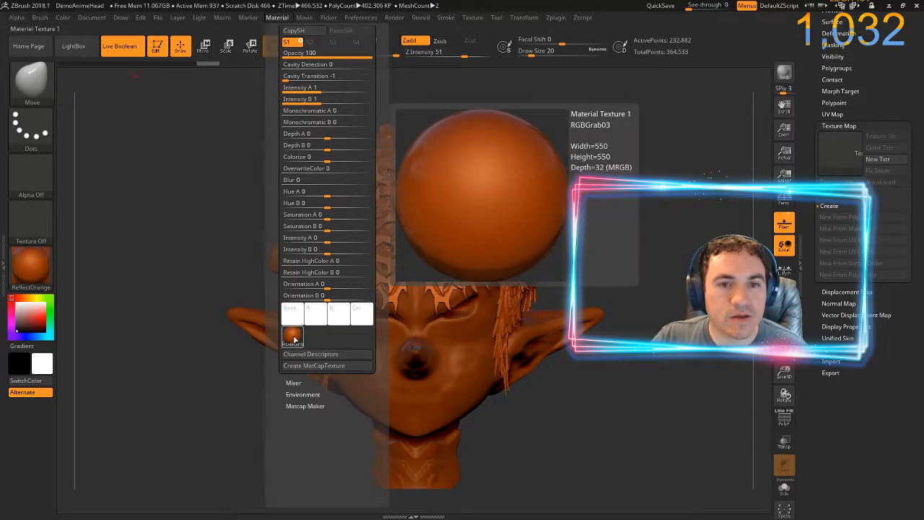
pyautogui.scroll(3, 322, 325)
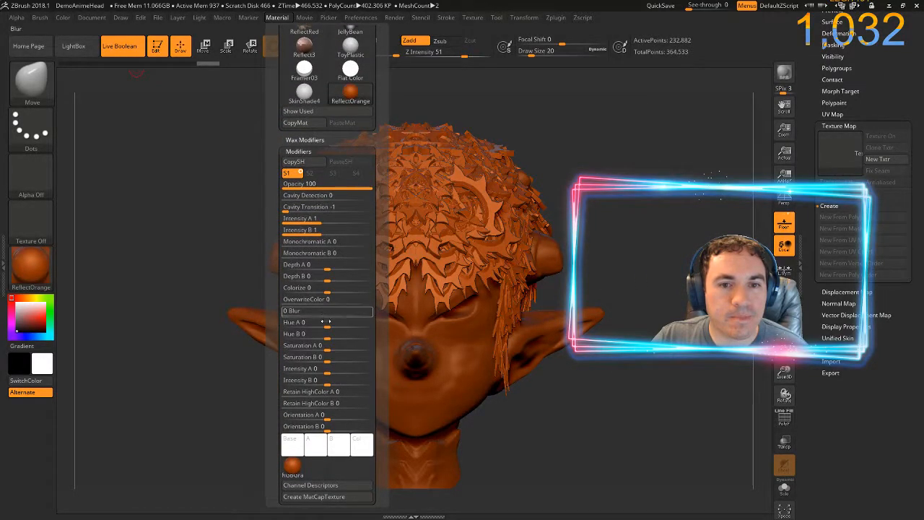
pyautogui.click(293, 450)
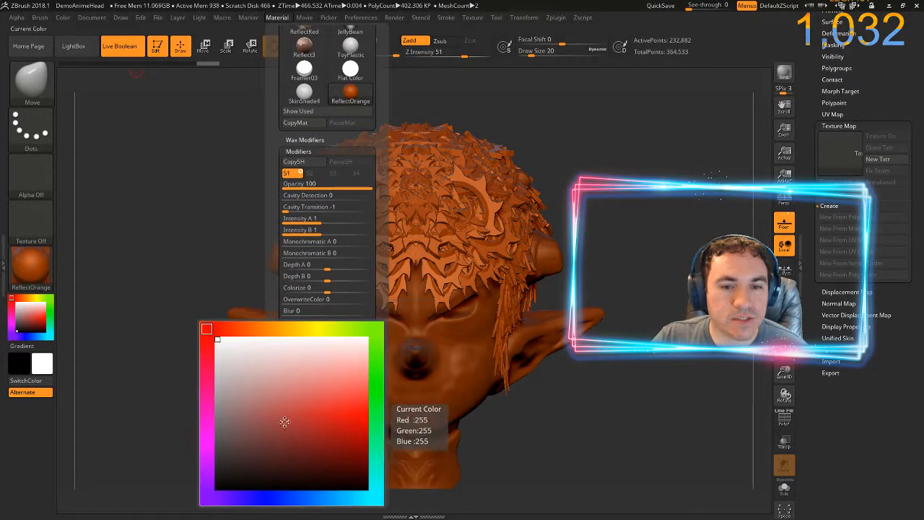
pyautogui.click(377, 364)
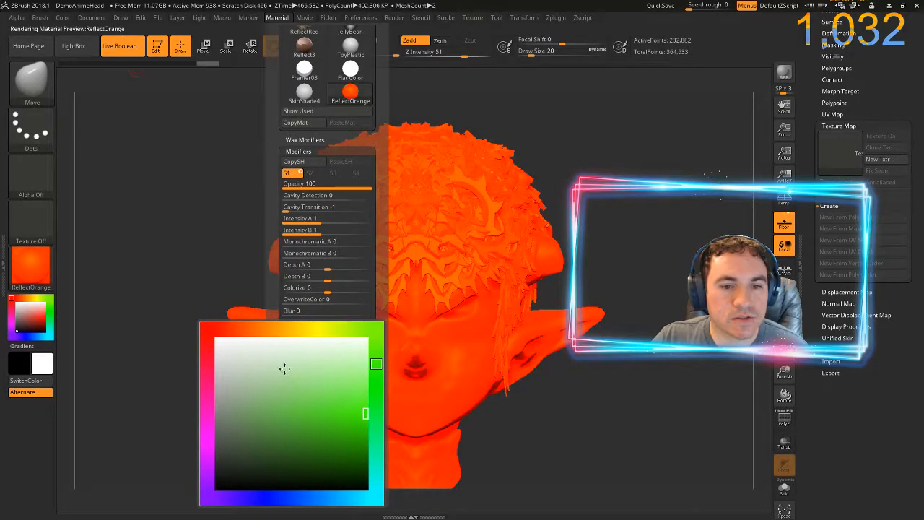
pyautogui.click(287, 330)
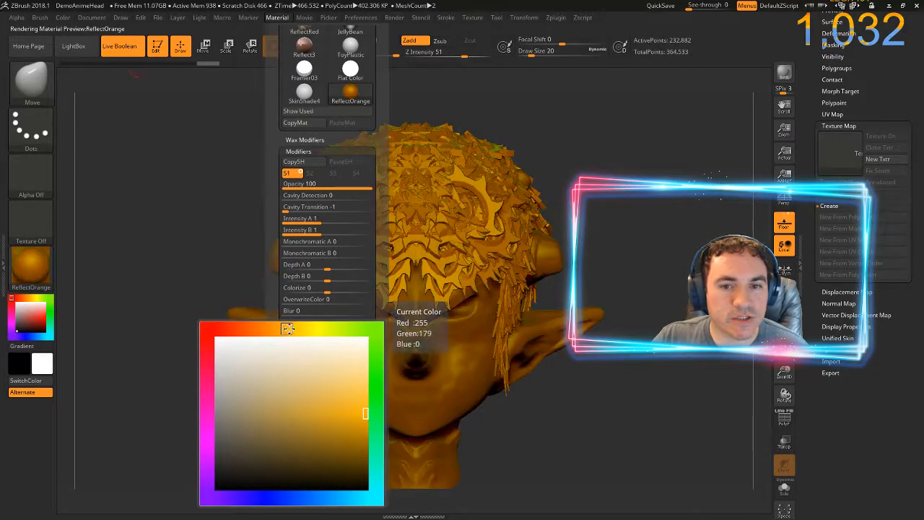
pyautogui.click(206, 439)
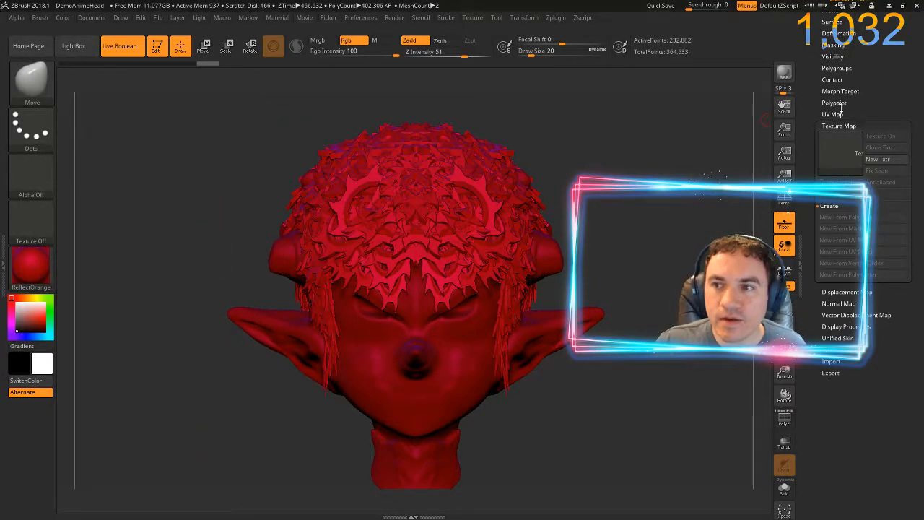
# - Fill the Hair subtool with the recolored ReflectOrange material, with Mrgb enabled
pyautogui.scroll(3, 806, 141)
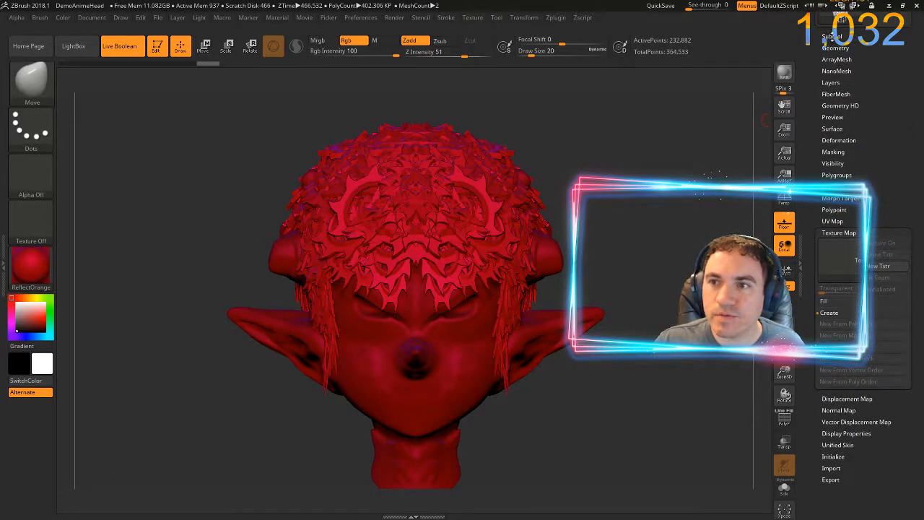
pyautogui.click(832, 36)
pyautogui.moveTo(841, 76)
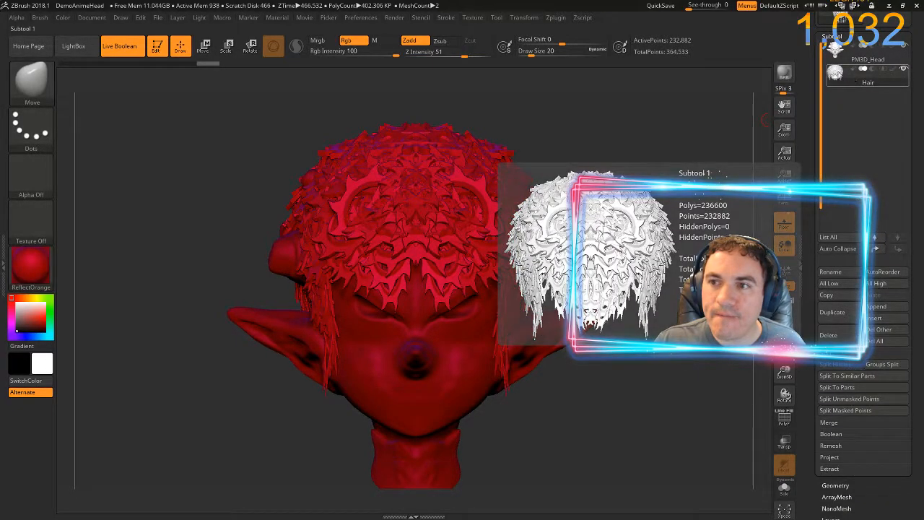
pyautogui.click(69, 19)
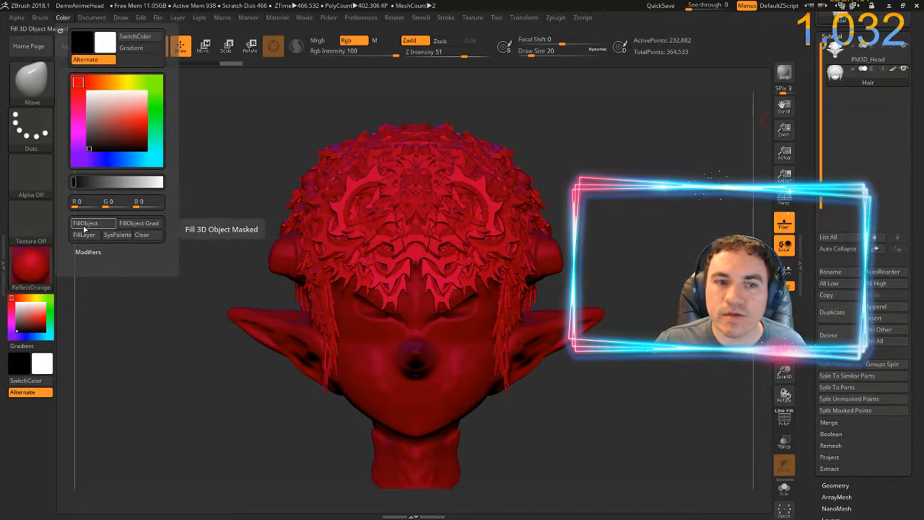
pyautogui.click(317, 41)
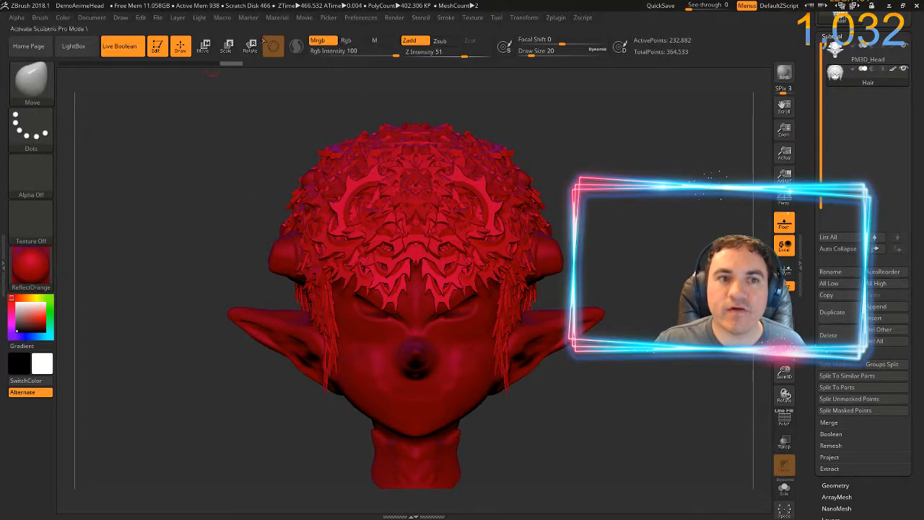
pyautogui.click(63, 17)
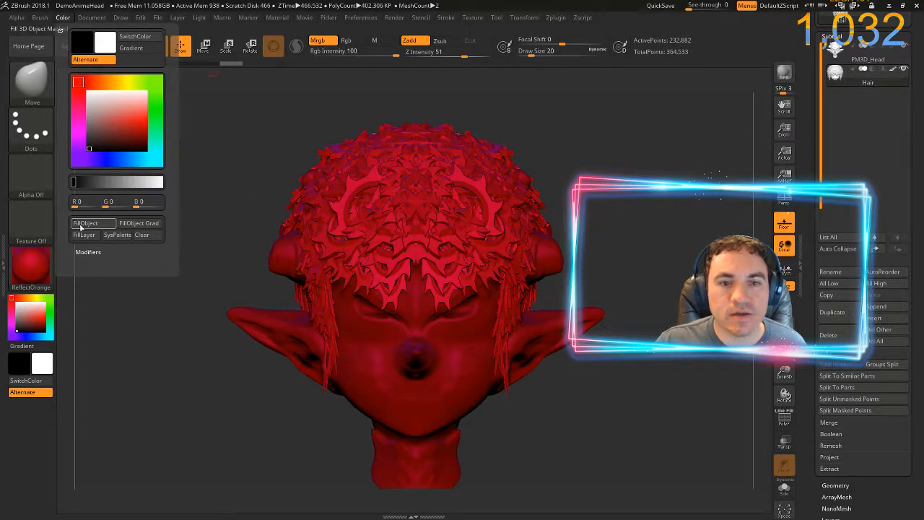
pyautogui.click(81, 226)
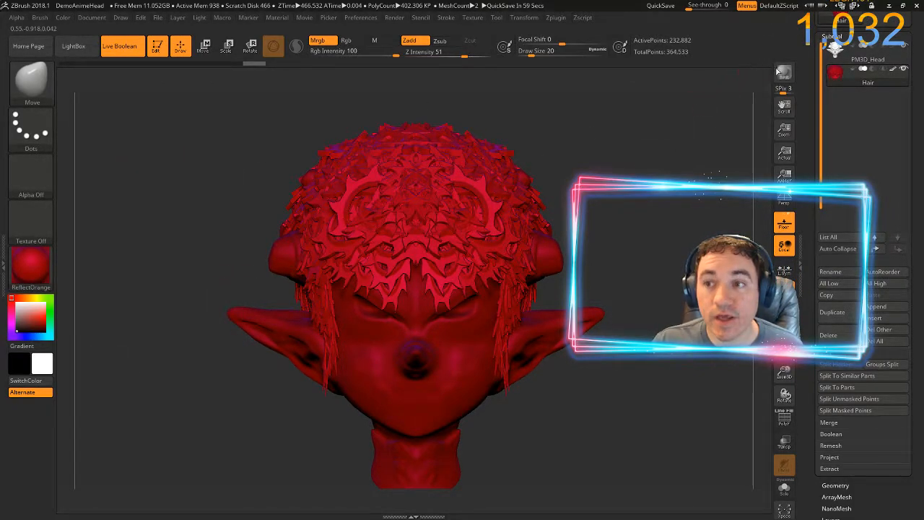
# - Select the PM3D_Head subtool and fill it with the ToyPlastic material and a white color
pyautogui.click(838, 51)
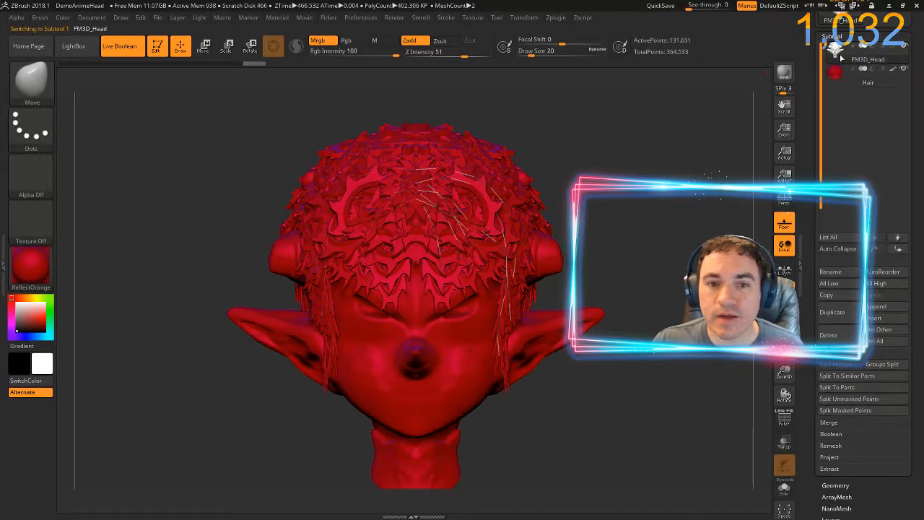
pyautogui.click(31, 269)
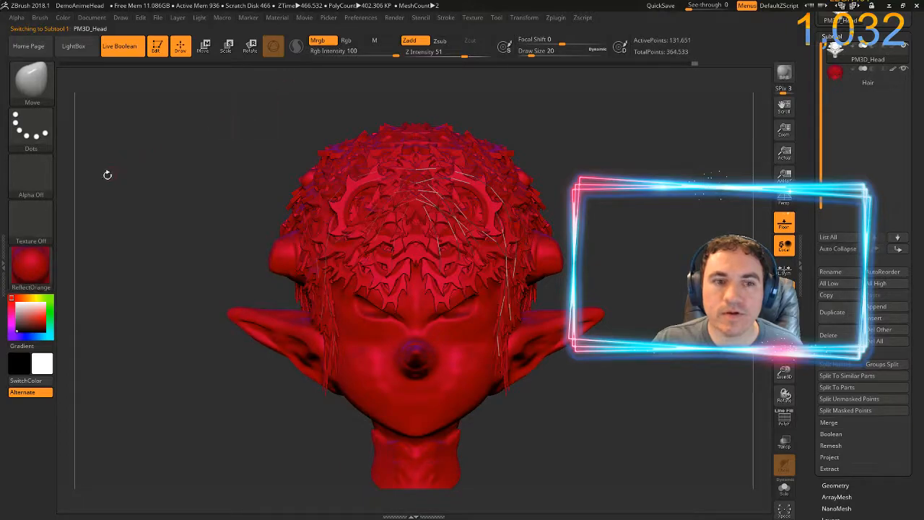
pyautogui.click(35, 268)
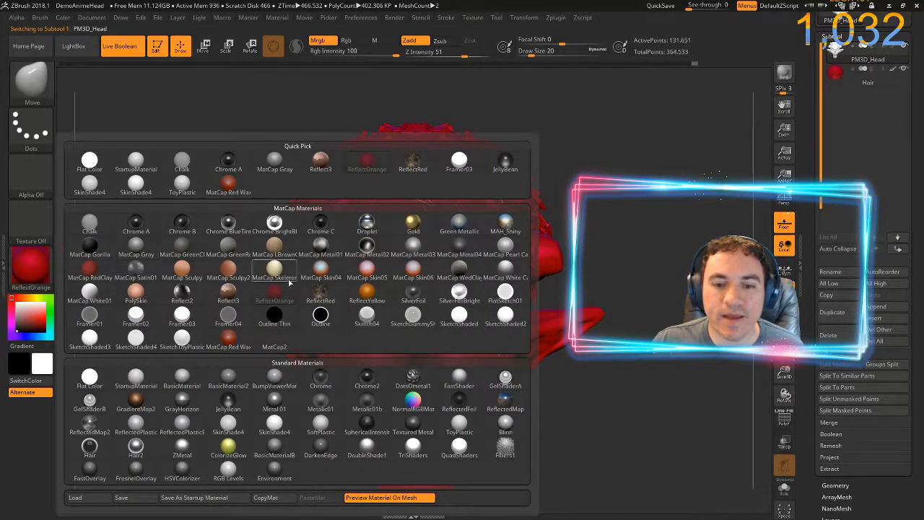
pyautogui.click(461, 428)
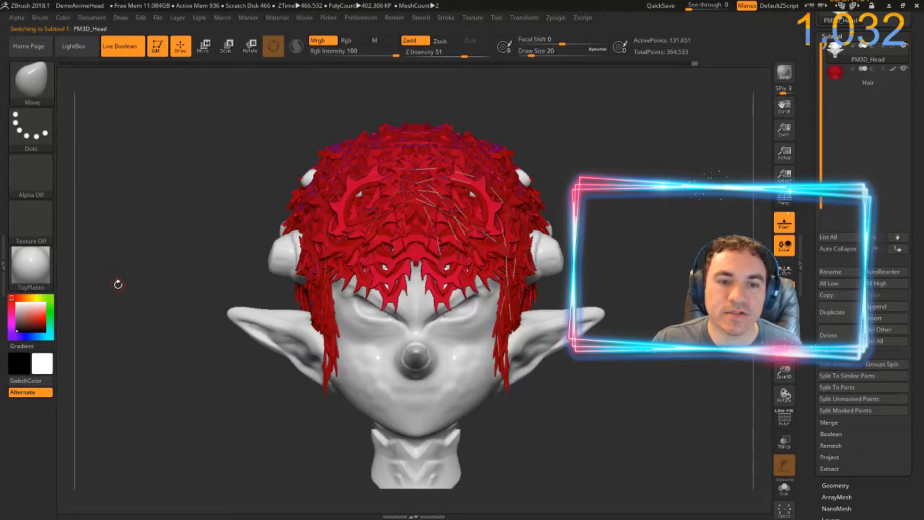
pyautogui.moveTo(26, 318); pyautogui.dragTo(8, 290)
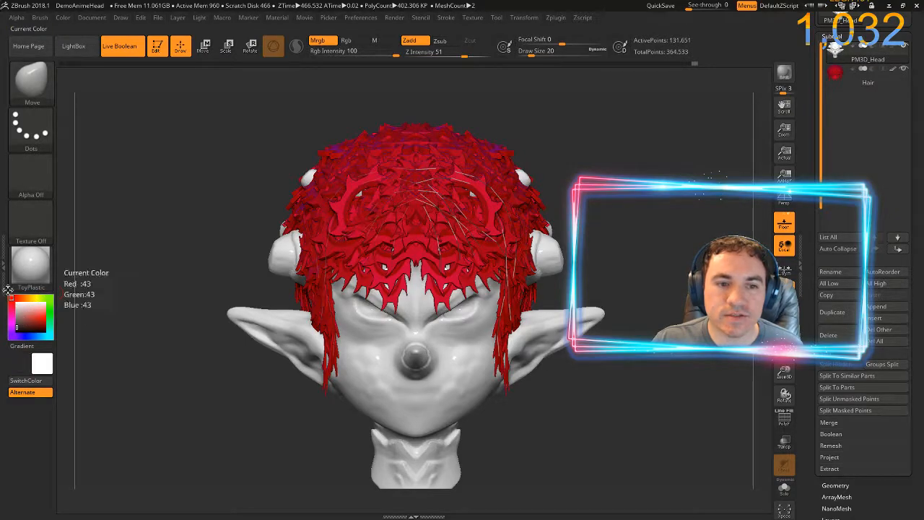
pyautogui.moveTo(26, 325); pyautogui.dragTo(12, 299)
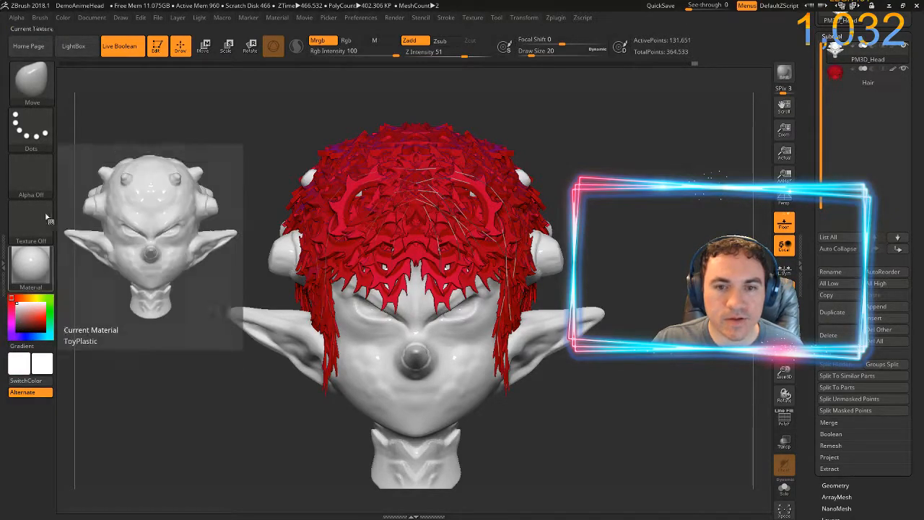
pyautogui.click(64, 18)
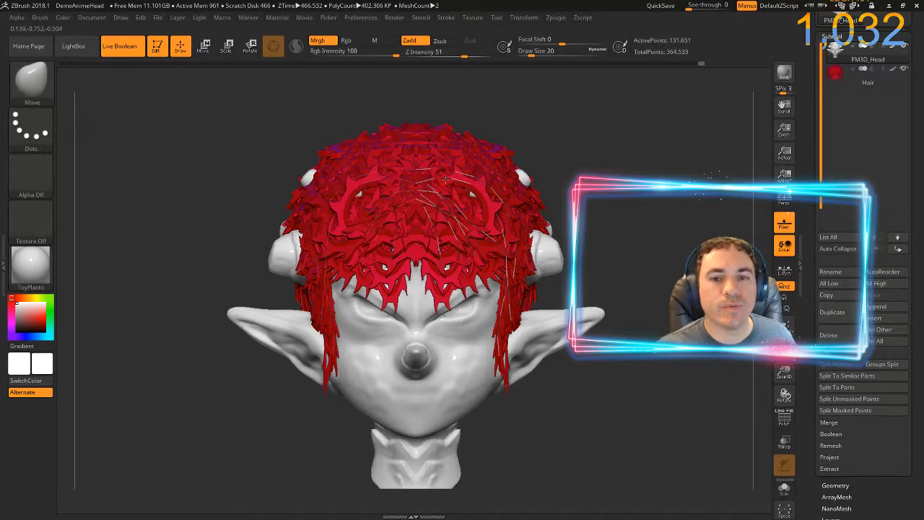
# - Choose the ZRemesherGuides brush and hide the Hair subtool so only the head is shown
pyautogui.press('b')
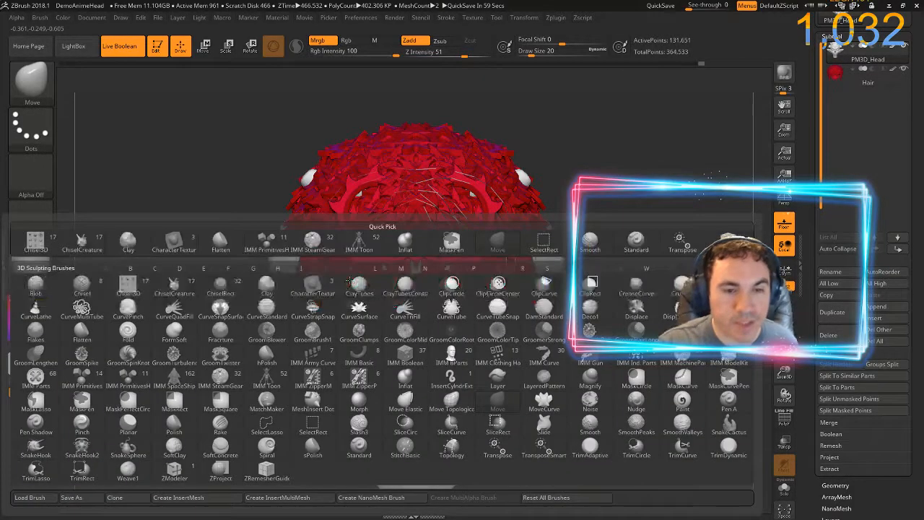
pyautogui.click(266, 471)
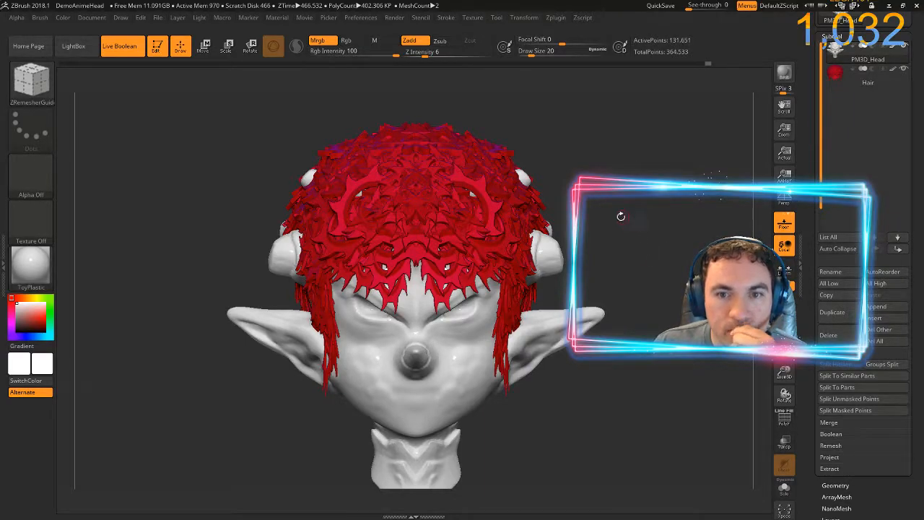
pyautogui.moveTo(628, 217); pyautogui.dragTo(615, 240)
pyautogui.click(903, 69)
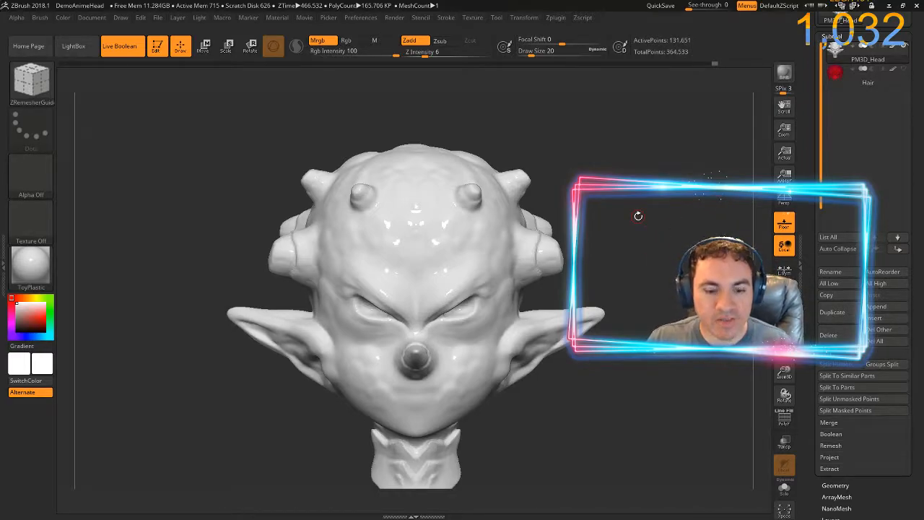
# - Frame the PM3D_Head subtool and subdivide its geometry to about 2.4 million polygons
pyautogui.press('f')
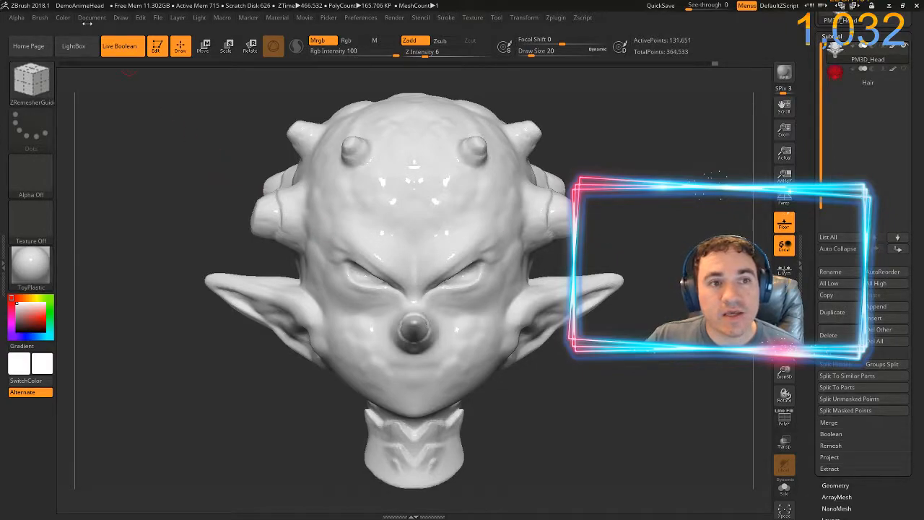
pyautogui.click(93, 19)
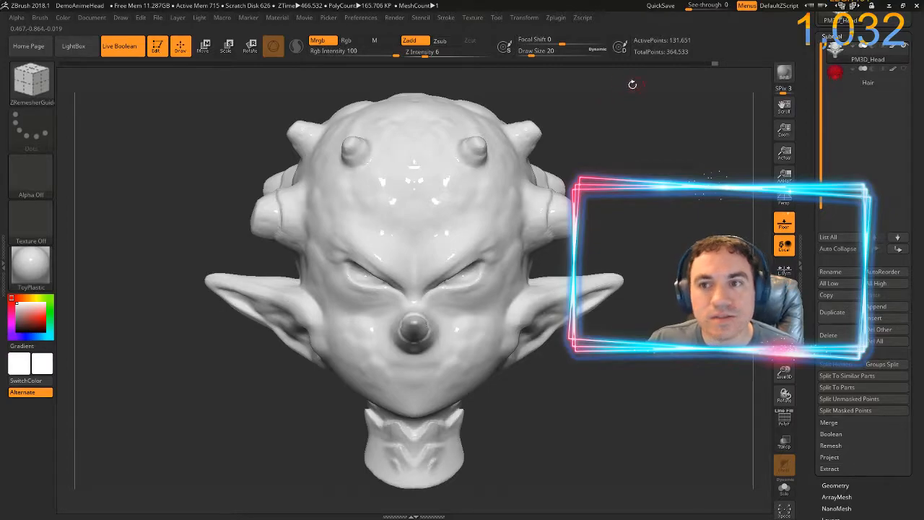
pyautogui.press('ctrl')
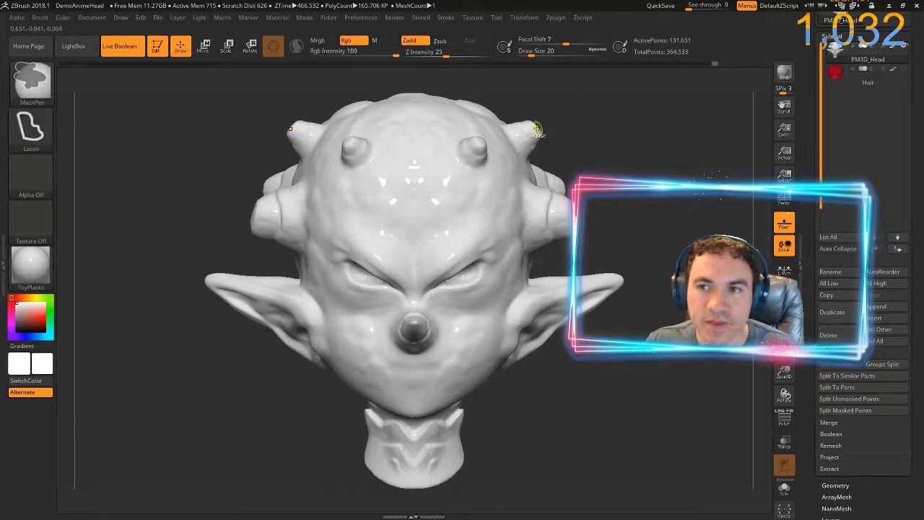
pyautogui.hotkey('ctrl', 'd')
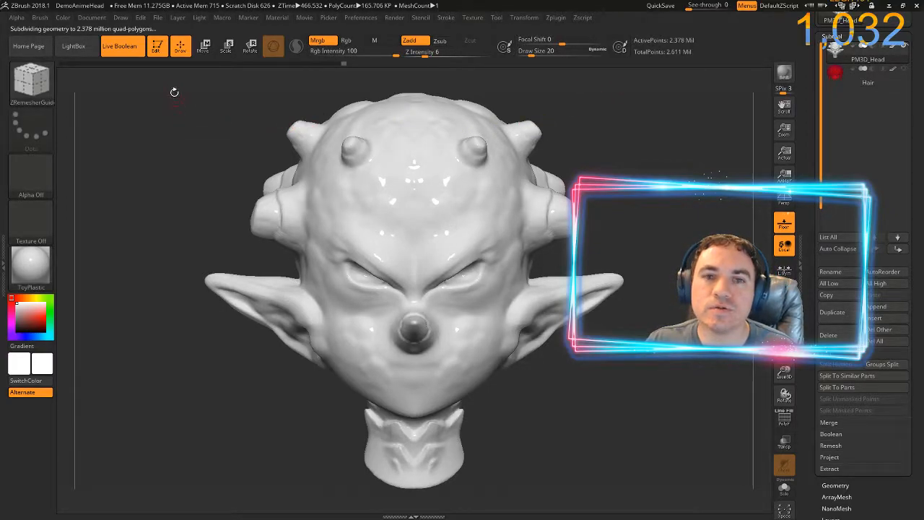
# - Send the subdivided head to Photoshop through ZAppLink Projection by dropping the current tool
pyautogui.click(92, 19)
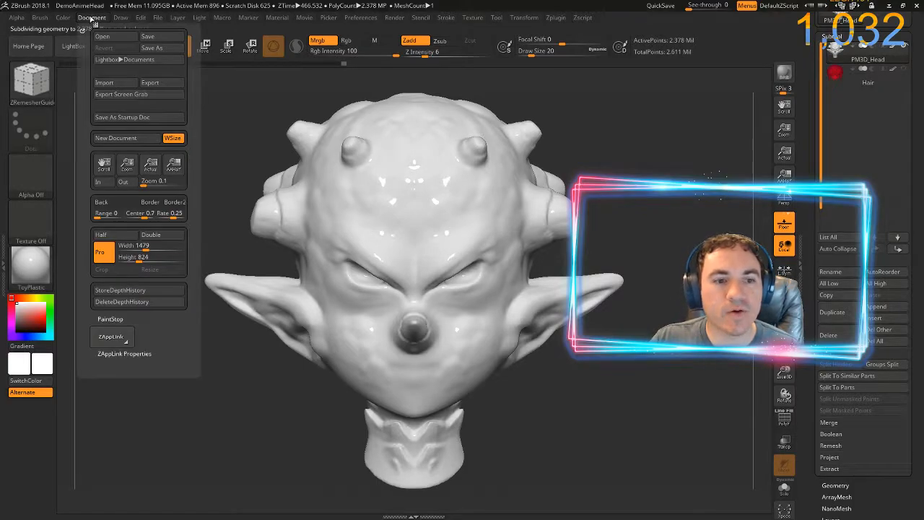
pyautogui.click(110, 338)
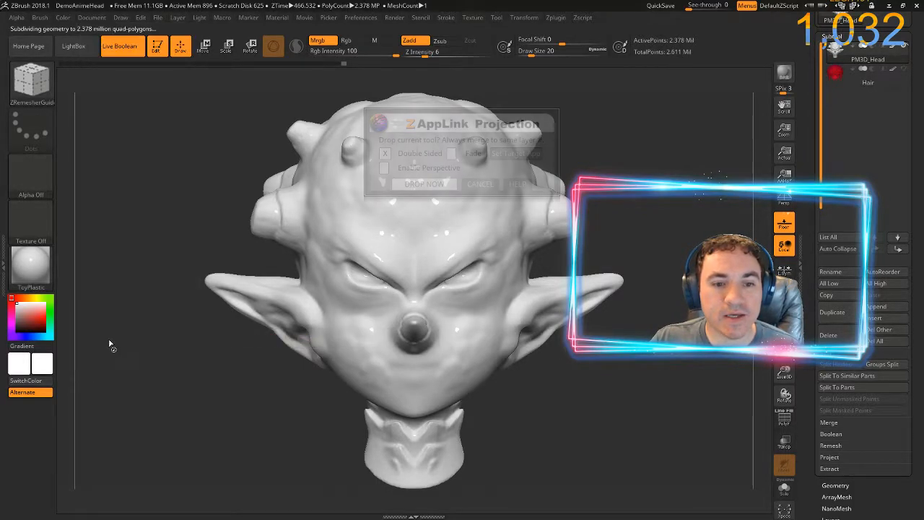
pyautogui.click(414, 185)
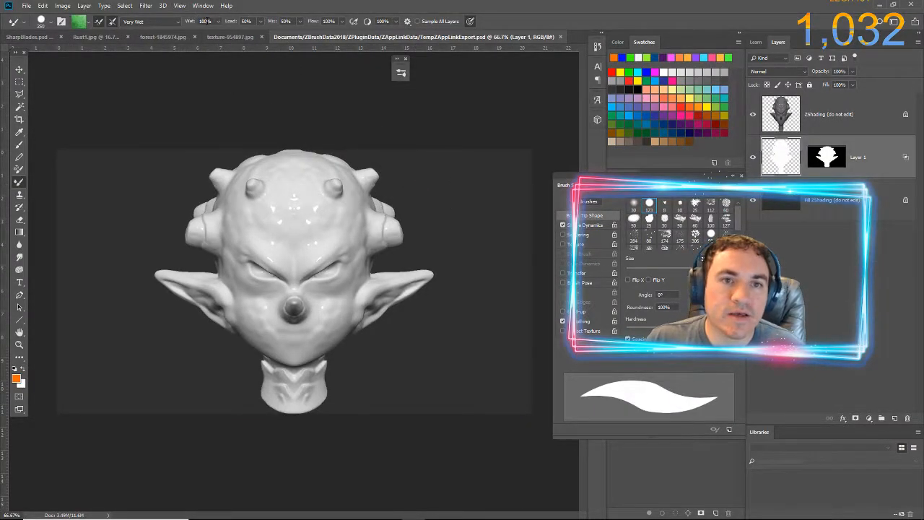
# - Compare the texture-954897.jpg document with the ZAppLink export, and close texture-954897.jpg without saving its changes
pyautogui.click(230, 37)
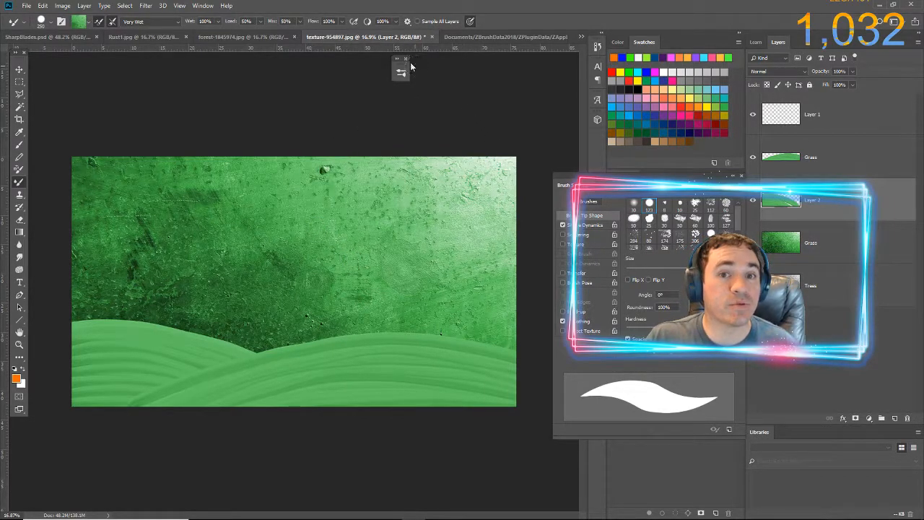
pyautogui.click(468, 40)
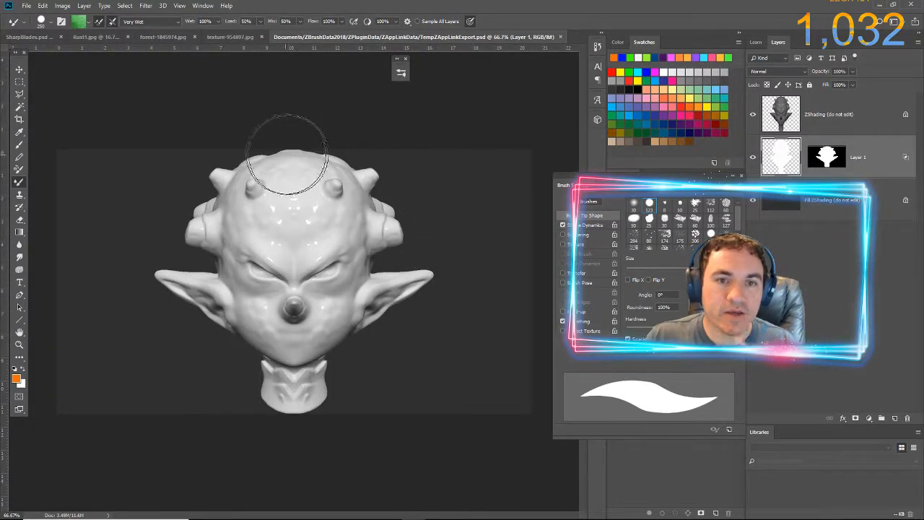
pyautogui.click(261, 37)
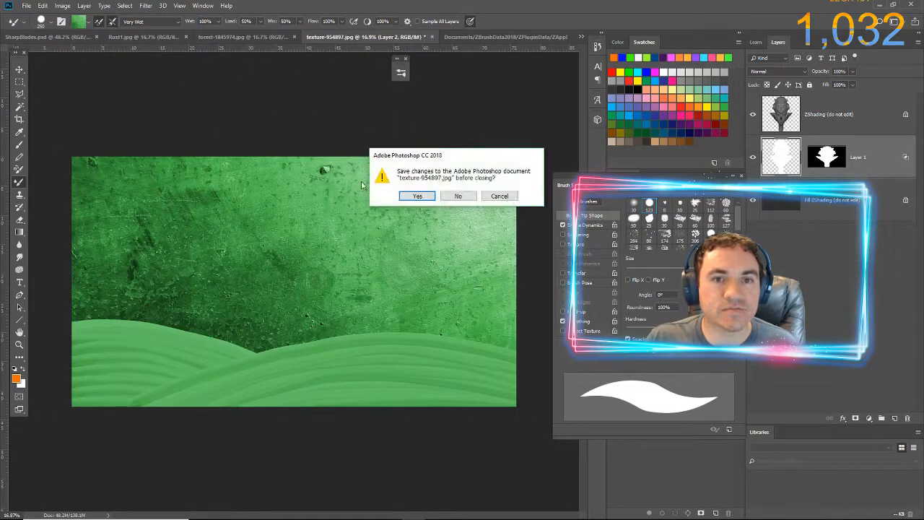
pyautogui.click(458, 197)
# - Close Rust1.jpg without saving its changes, and close forest-1845974.jpg as well
pyautogui.click(224, 38)
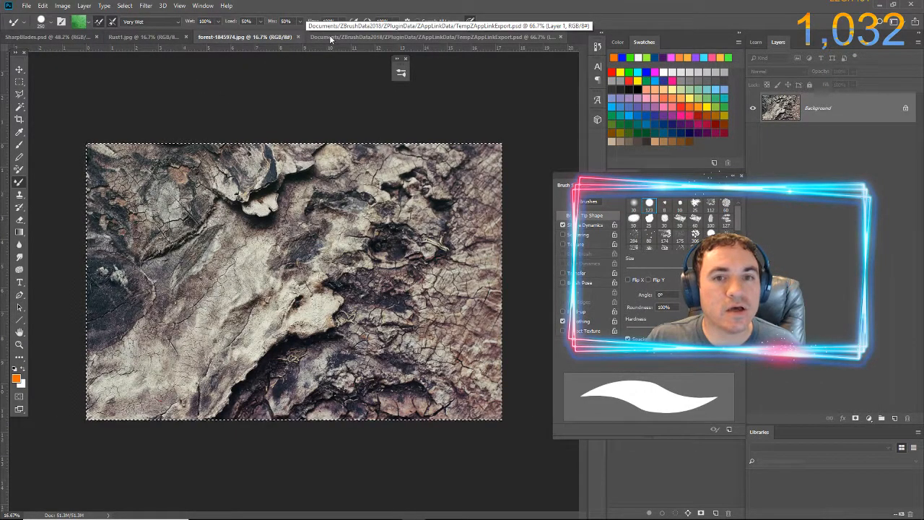
pyautogui.click(148, 37)
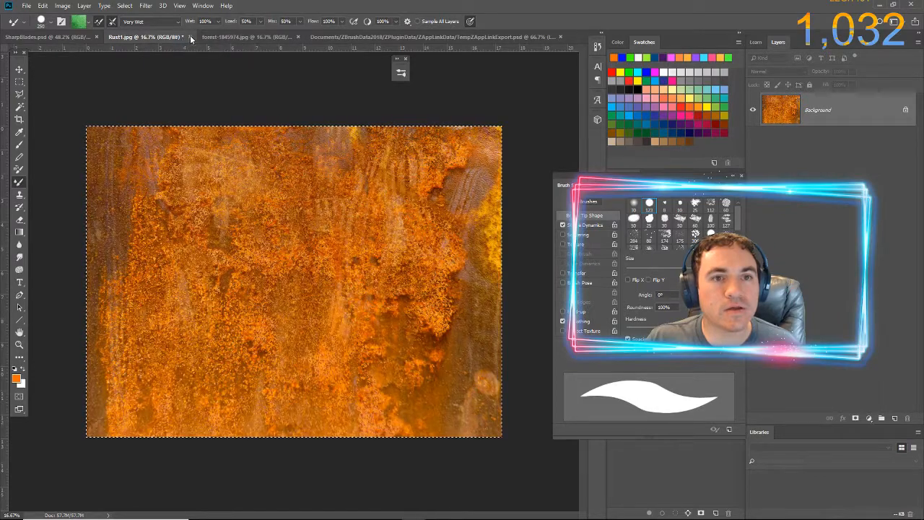
pyautogui.click(190, 37)
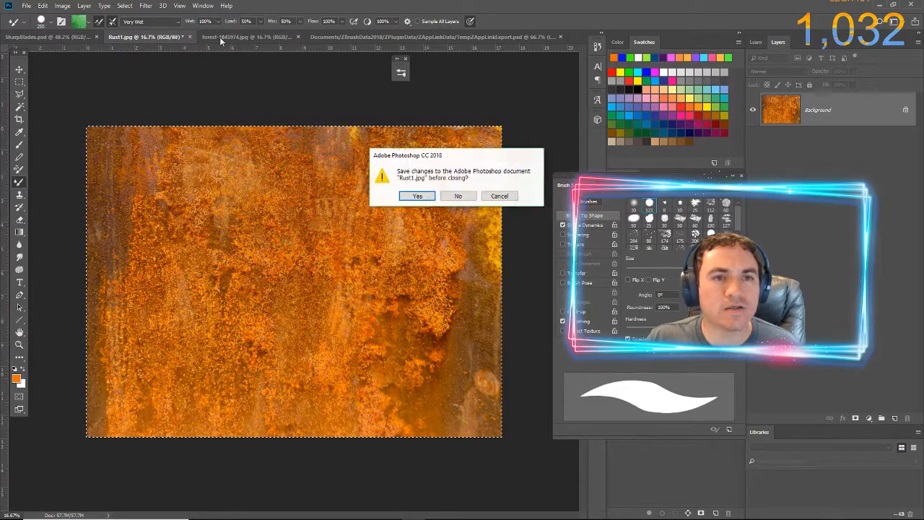
pyautogui.click(457, 197)
pyautogui.click(214, 37)
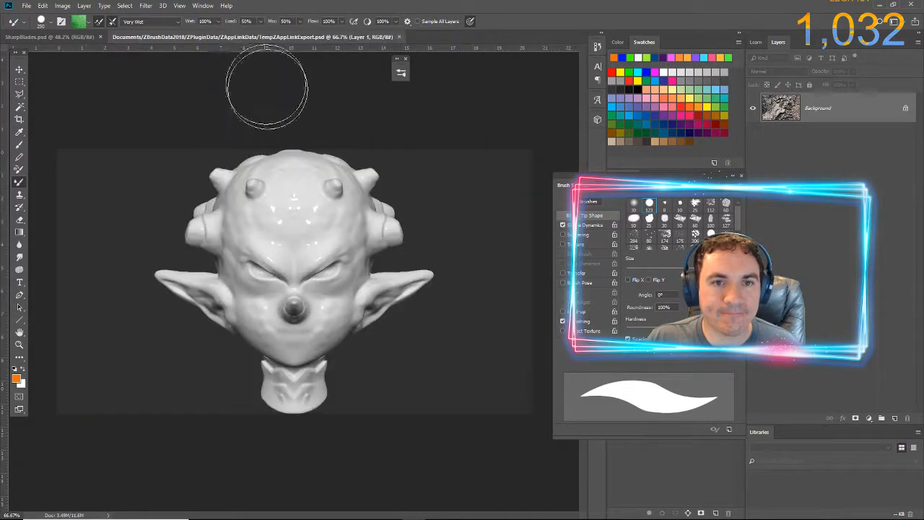
# - Close SharpBlades.psd so that only the TempZAppLinkExport.psd document stays open
pyautogui.click(86, 33)
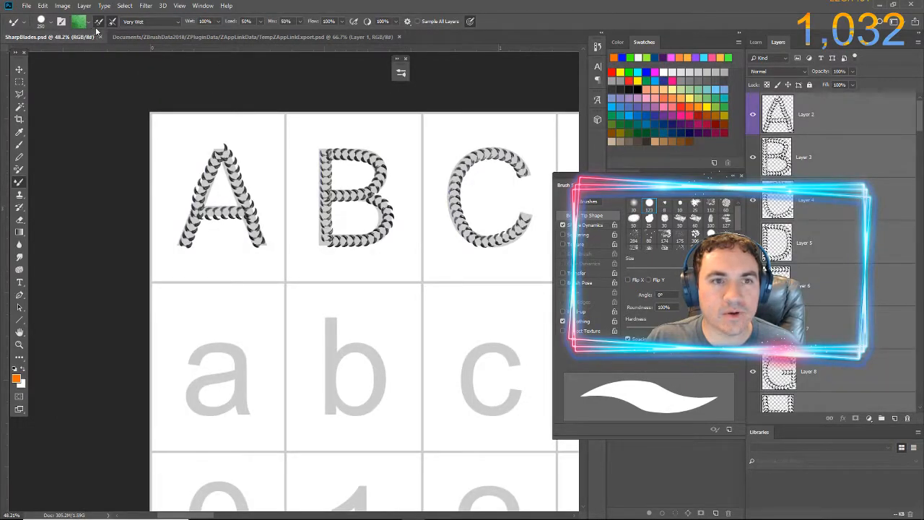
pyautogui.click(139, 37)
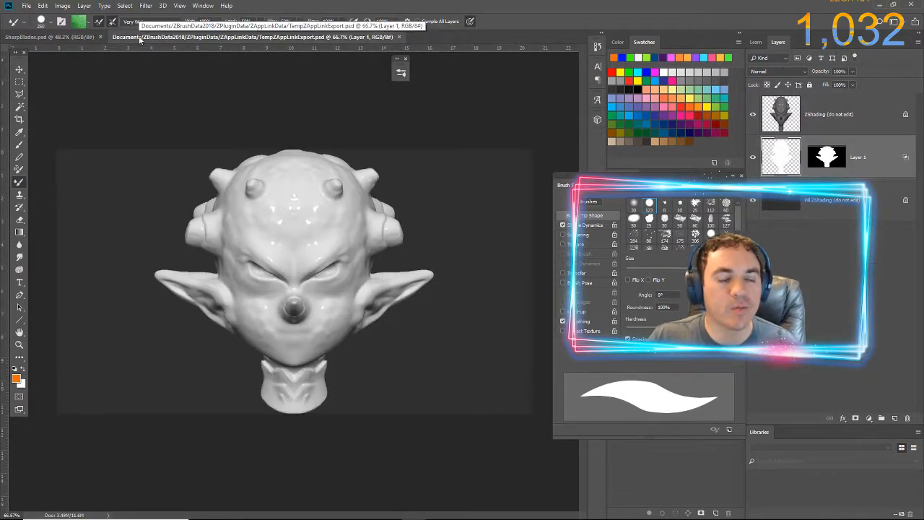
pyautogui.click(101, 37)
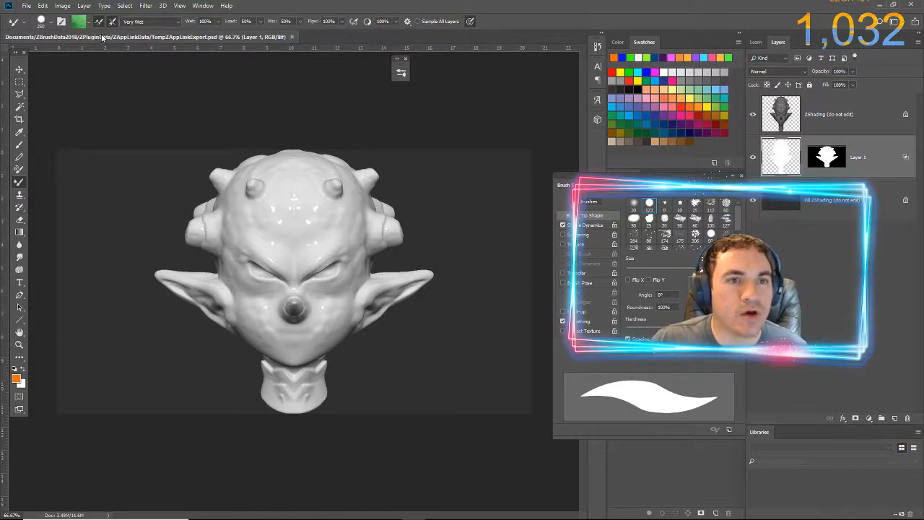
# - Open the comb-8351 image from the Pixabay folder
pyautogui.click(26, 6)
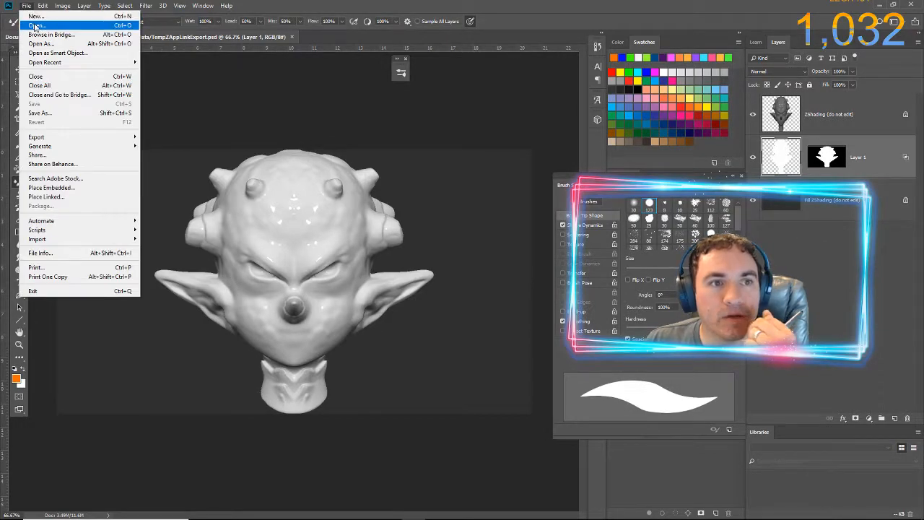
pyautogui.click(36, 27)
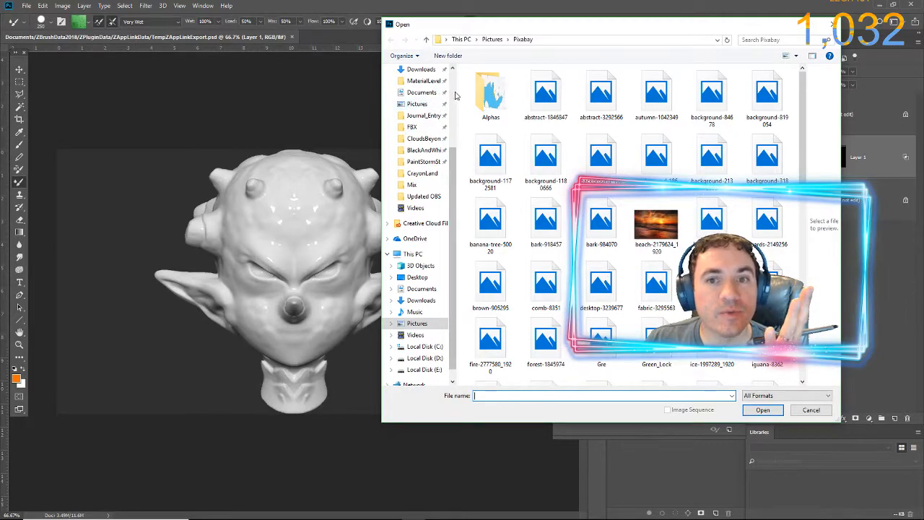
pyautogui.scroll(3, 433, 115)
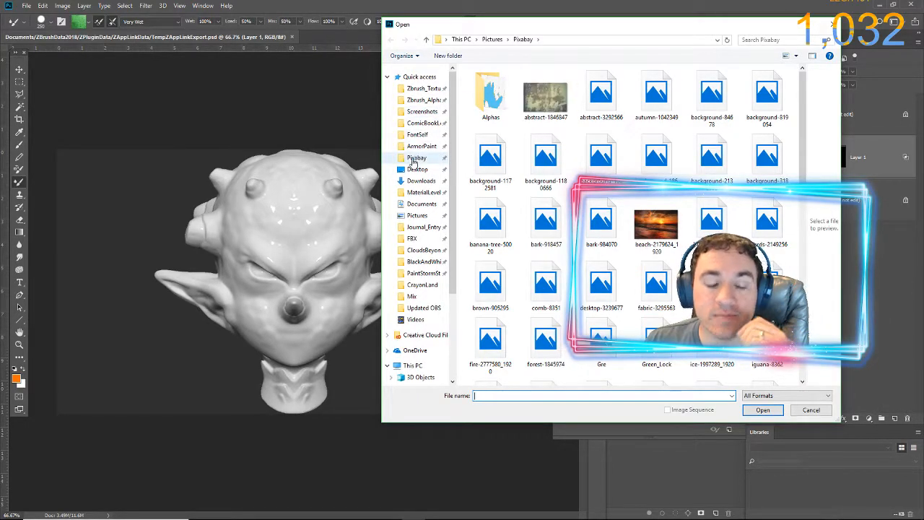
pyautogui.click(413, 159)
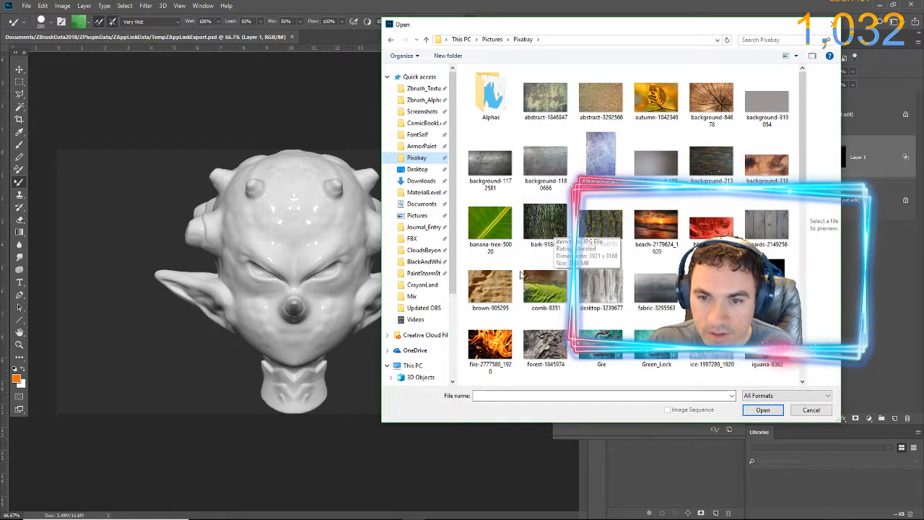
pyautogui.click(554, 289)
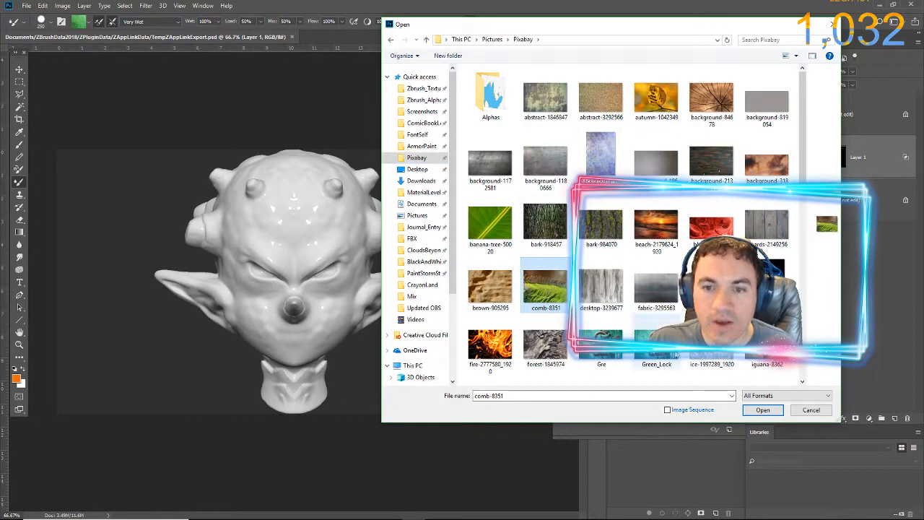
pyautogui.click(762, 409)
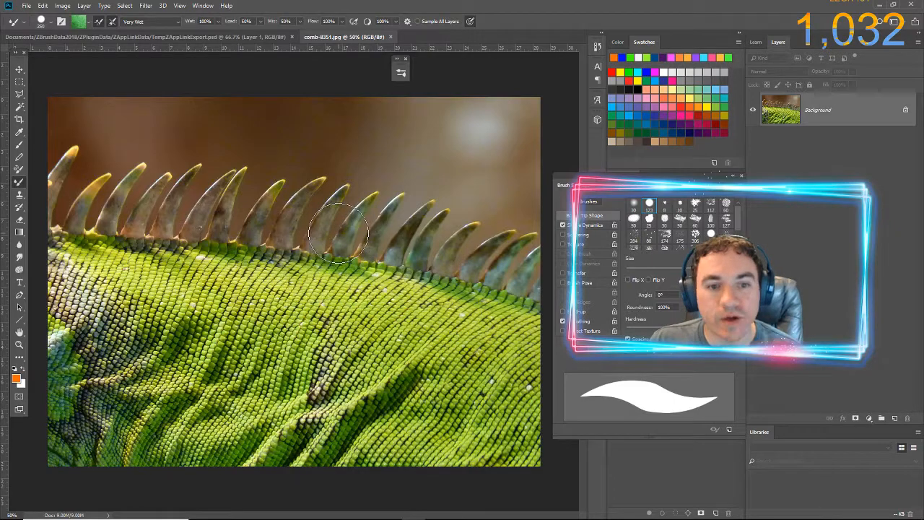
# - Copy the whole comb-8351 image and paste it as a new layer above Layer 1 in TempZAppLinkExport.psd
pyautogui.hotkey('ctrl', 'a')
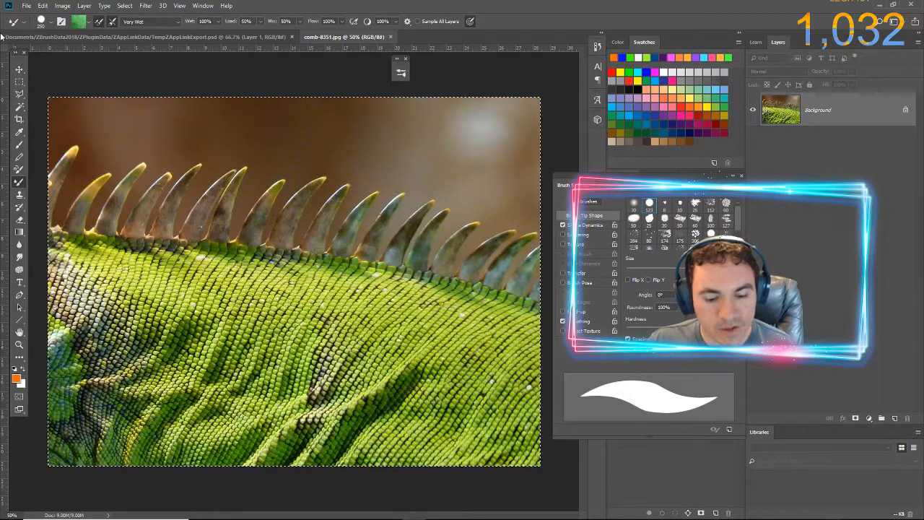
pyautogui.click(124, 38)
pyautogui.hotkey('ctrl', 'v')
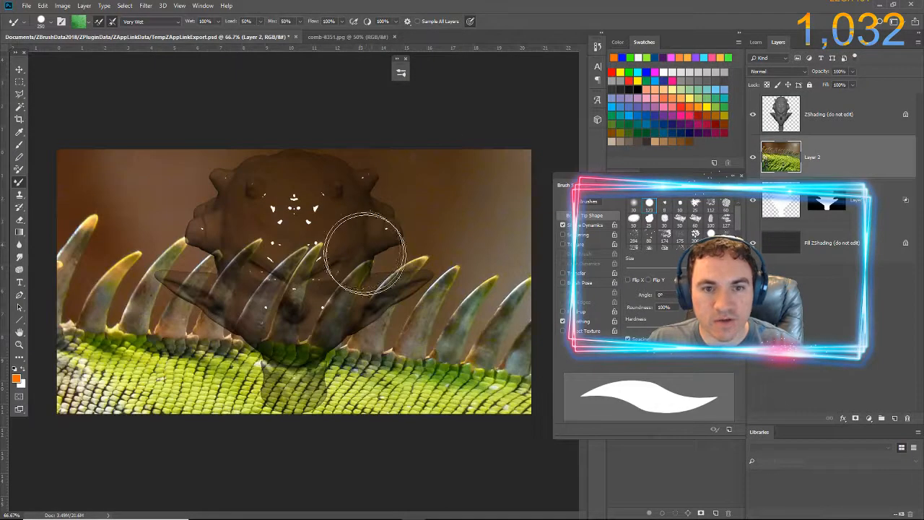
# - Free-transform the pasted lizard skin layer, moving its green scales over the head and scaling it to about 80%
pyautogui.hotkey('ctrl', 't')
pyautogui.moveTo(307, 336); pyautogui.dragTo(278, 137)
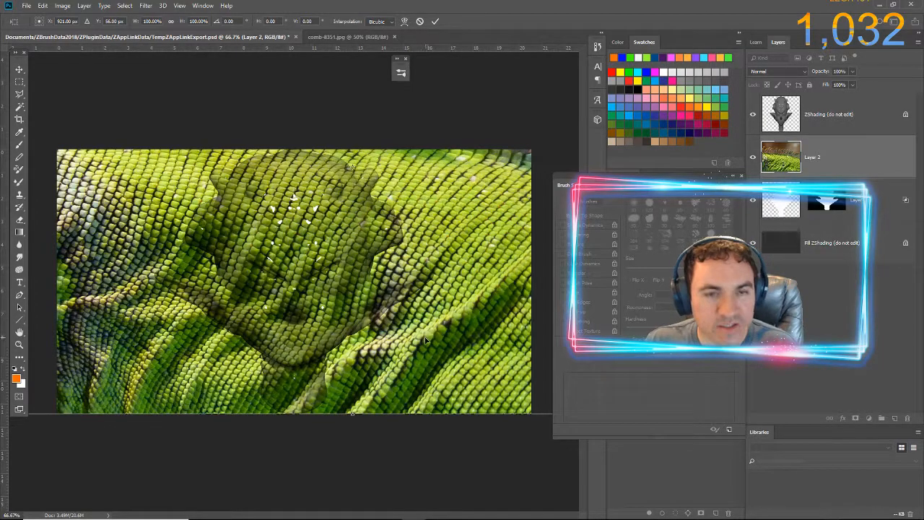
pyautogui.keyDown('alt'); pyautogui.scroll(-7, 428, 344); pyautogui.keyUp('alt')
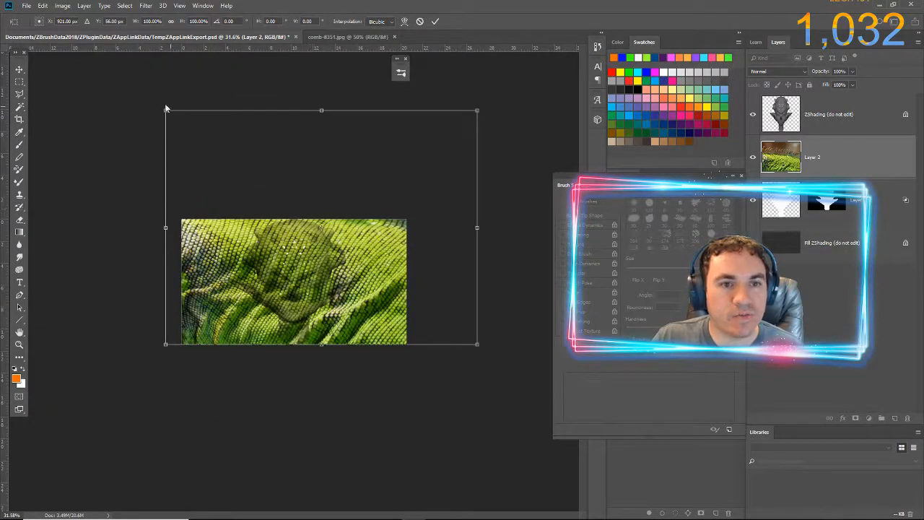
pyautogui.keyDown('alt'); pyautogui.keyDown('shift'); pyautogui.moveTo(165, 109); pyautogui.dragTo(214, 148); pyautogui.keyUp('shift'); pyautogui.keyUp('alt')
pyautogui.moveTo(276, 255)
pyautogui.mouseDown()
pyautogui.moveTo(273, 280)
pyautogui.moveTo(272, 257)
pyautogui.mouseUp()
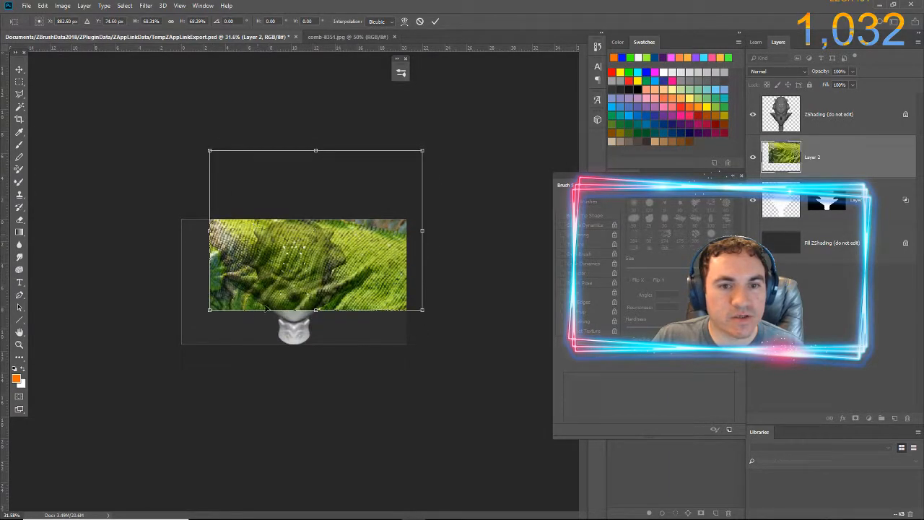
pyautogui.keyDown('shift'); pyautogui.moveTo(208, 311); pyautogui.dragTo(177, 334); pyautogui.keyUp('shift')
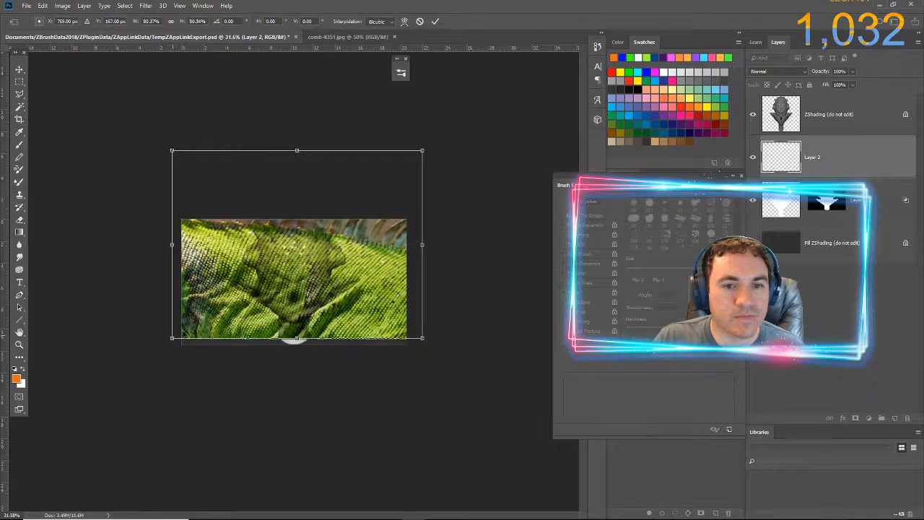
# - Rotate the lizard skin layer to -75°, scale it to about 90%, position it over the head and apply the transform
pyautogui.moveTo(122, 232); pyautogui.dragTo(260, 348)
pyautogui.moveTo(328, 296); pyautogui.dragTo(295, 299)
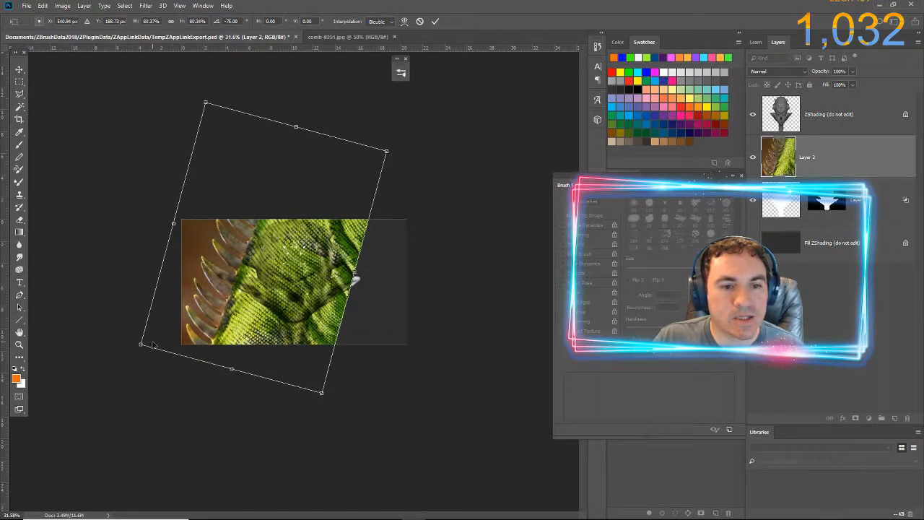
pyautogui.keyDown('alt'); pyautogui.keyDown('shift'); pyautogui.moveTo(140, 343); pyautogui.dragTo(126, 354); pyautogui.keyUp('shift'); pyautogui.keyUp('alt')
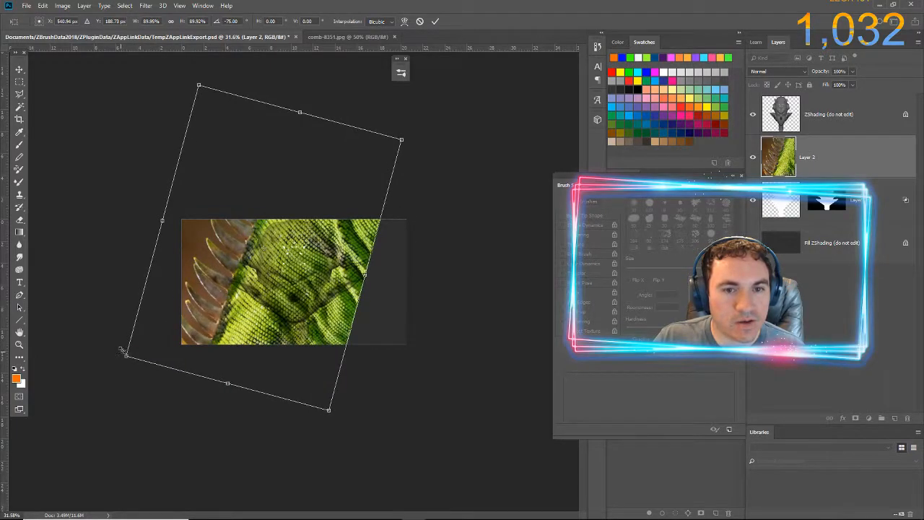
pyautogui.moveTo(304, 277); pyautogui.dragTo(300, 275)
pyautogui.press('Return')
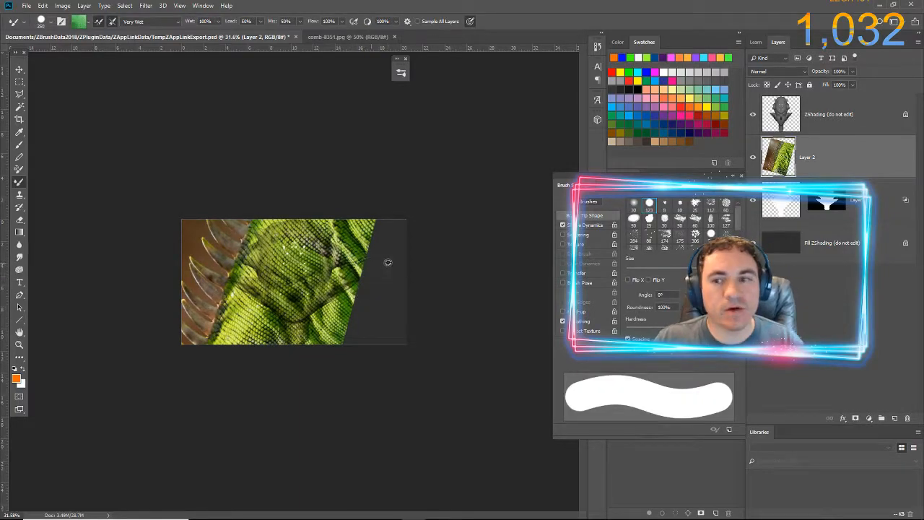
# - Merge the lizard skin layer down into Layer 1 while preserving its head-shaped layer mask
pyautogui.keyDown('alt'); pyautogui.scroll(4, 386, 251); pyautogui.keyUp('alt')
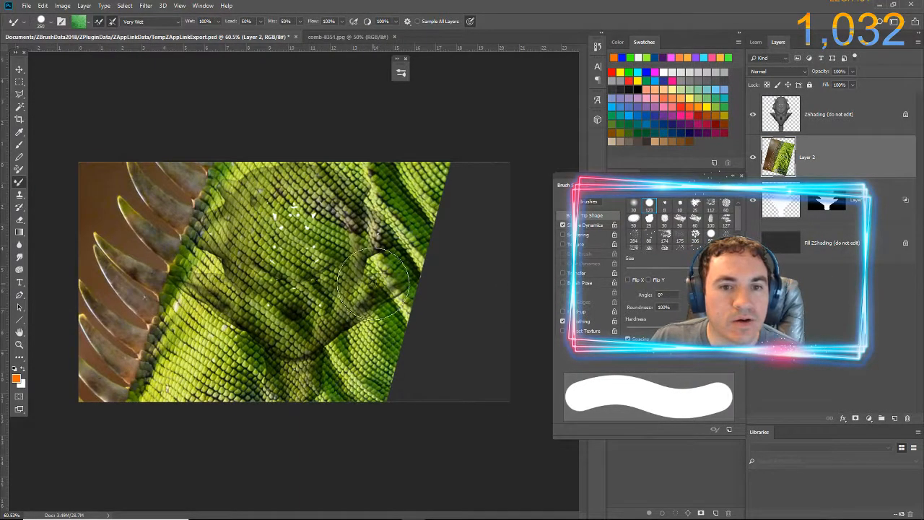
pyautogui.keyDown('alt'); pyautogui.scroll(1, 367, 285); pyautogui.keyUp('alt')
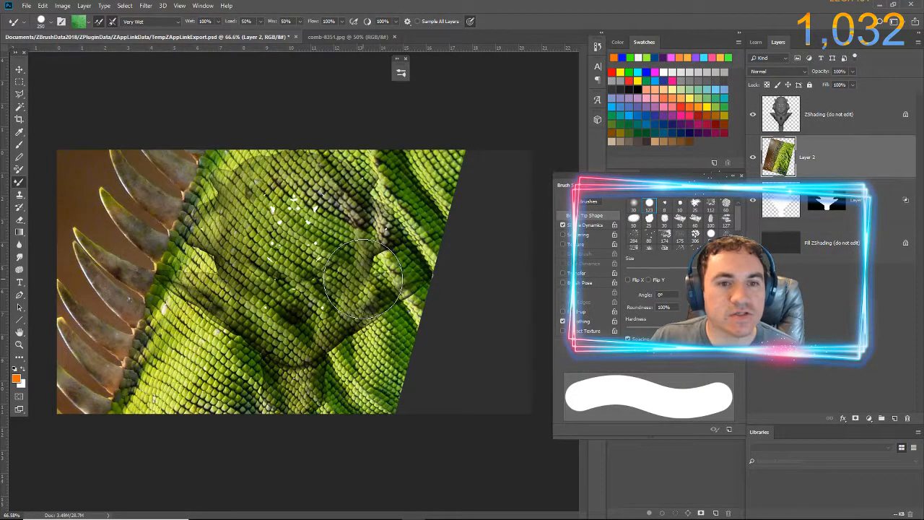
pyautogui.hotkey('ctrl', 'e')
pyautogui.click(470, 203)
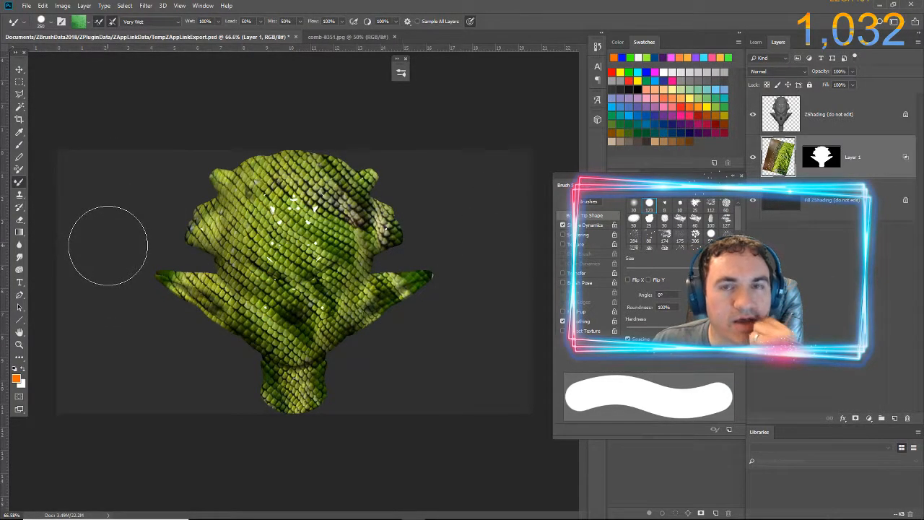
# - Save TempZAppLinkExport.psd, switch back to ZBrush and pick up the edited double-sided projection onto the head
pyautogui.click(27, 6)
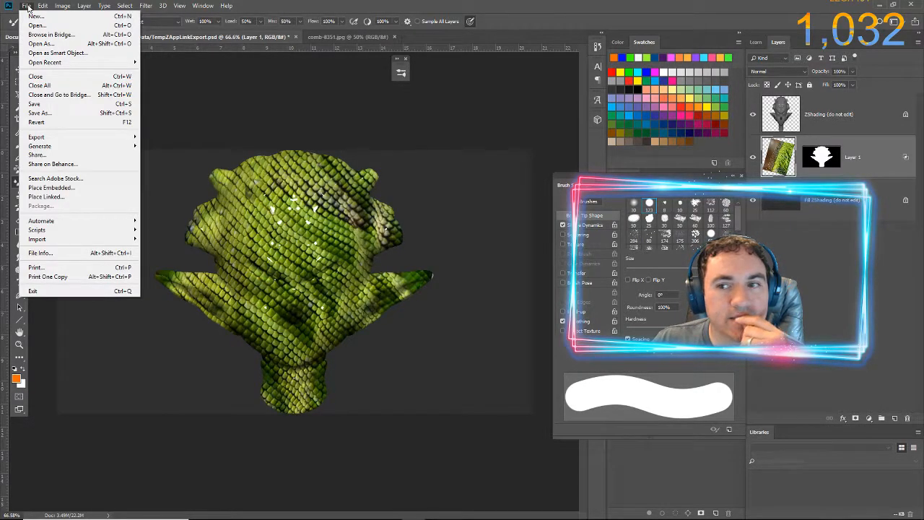
pyautogui.click(59, 104)
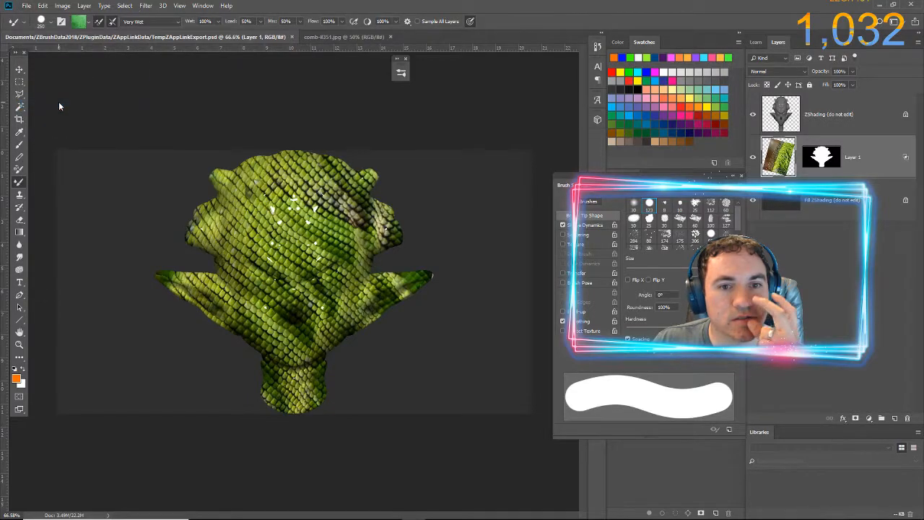
pyautogui.hotkey('alt', 'Tab')
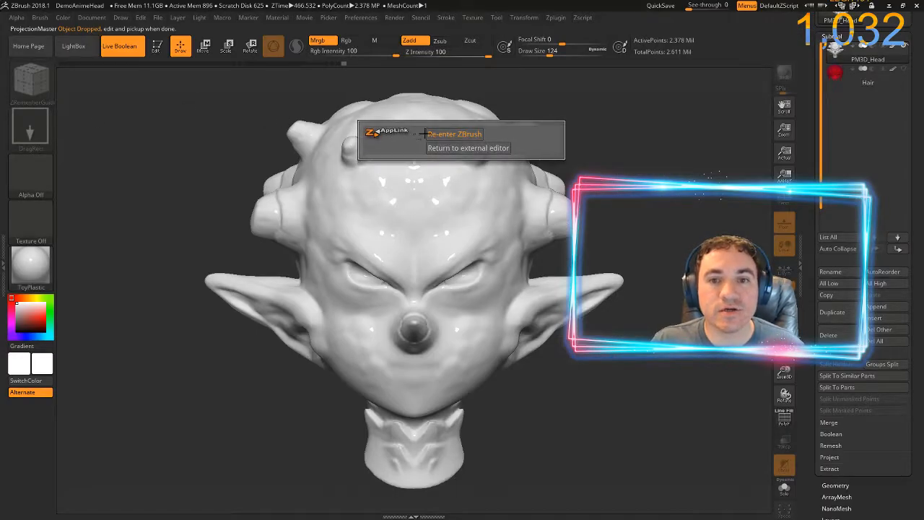
pyautogui.click(431, 134)
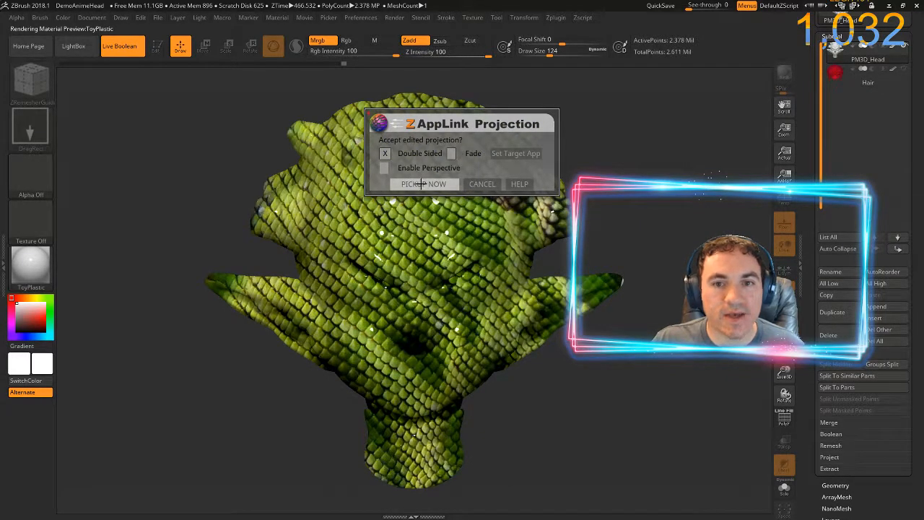
pyautogui.click(420, 184)
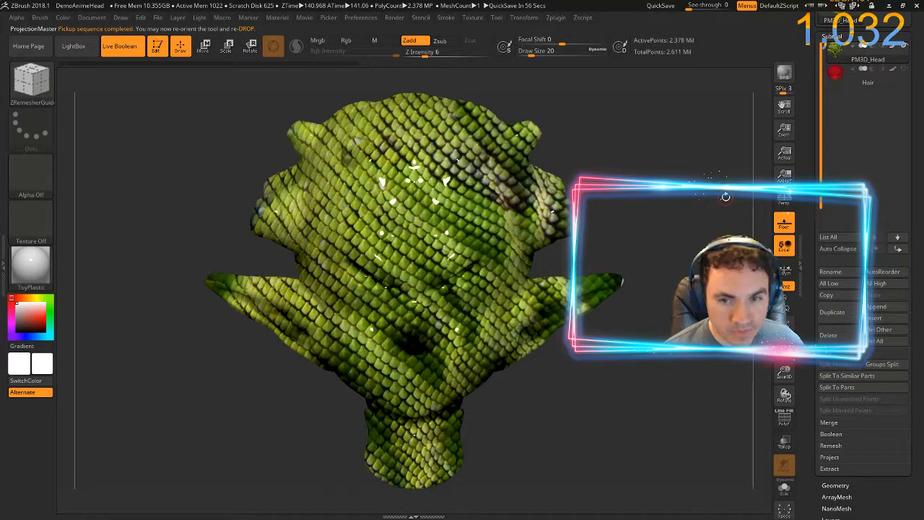
# - Turn the head to its side, drop it through ZAppLink into Photoshop and update the open PSD from disk
pyautogui.moveTo(629, 245); pyautogui.dragTo(653, 223)
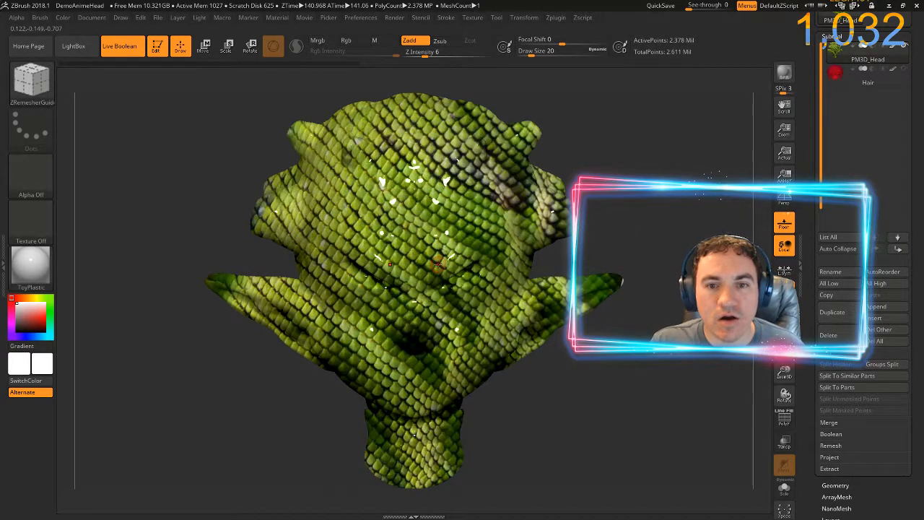
pyautogui.moveTo(635, 235); pyautogui.dragTo(591, 240)
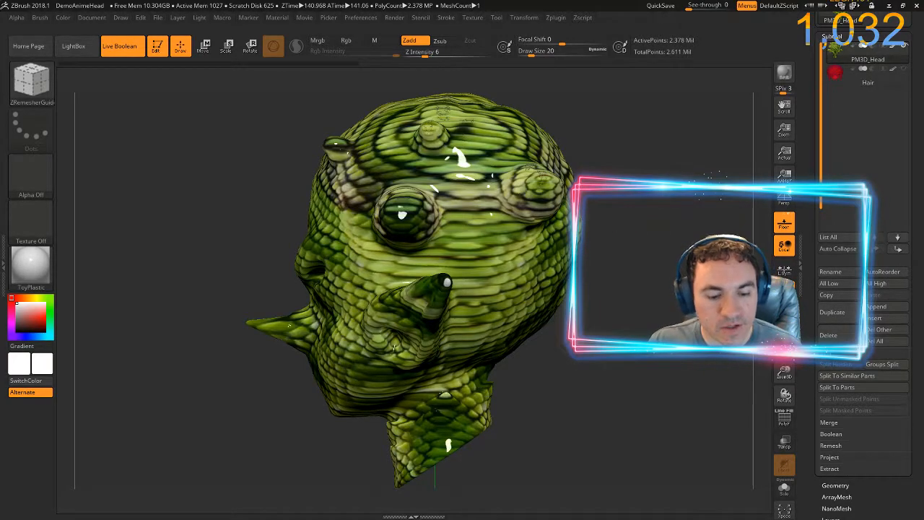
pyautogui.click(93, 19)
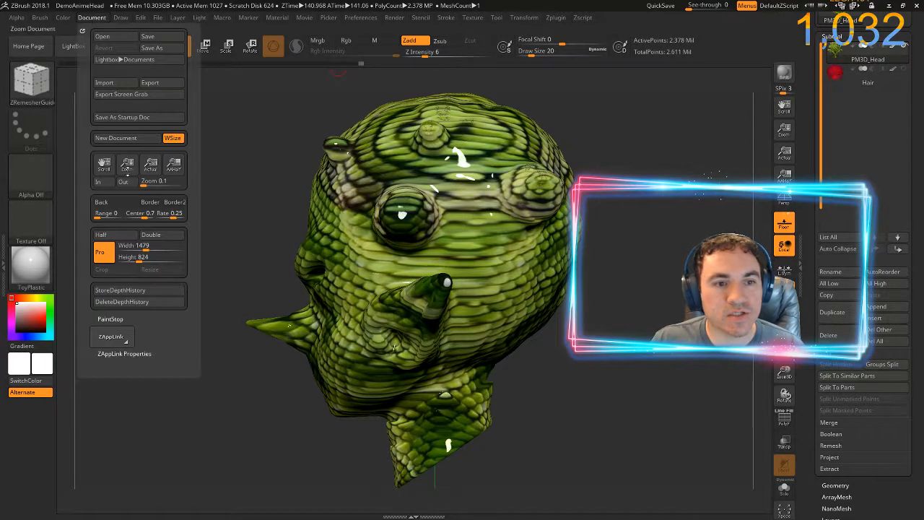
pyautogui.click(112, 334)
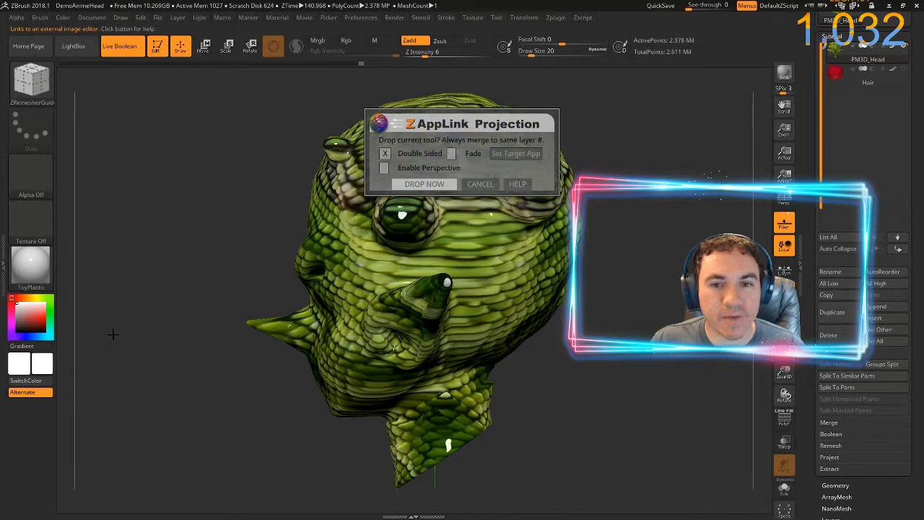
pyautogui.click(424, 185)
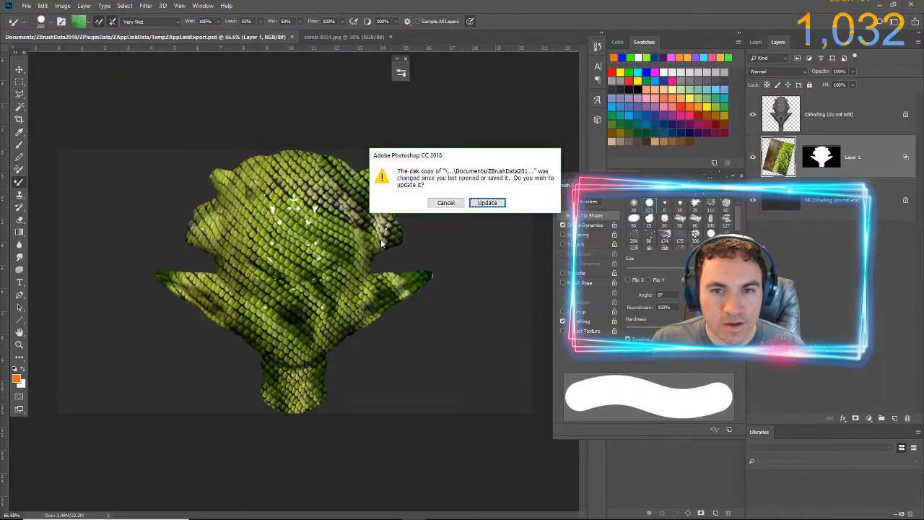
pyautogui.click(488, 201)
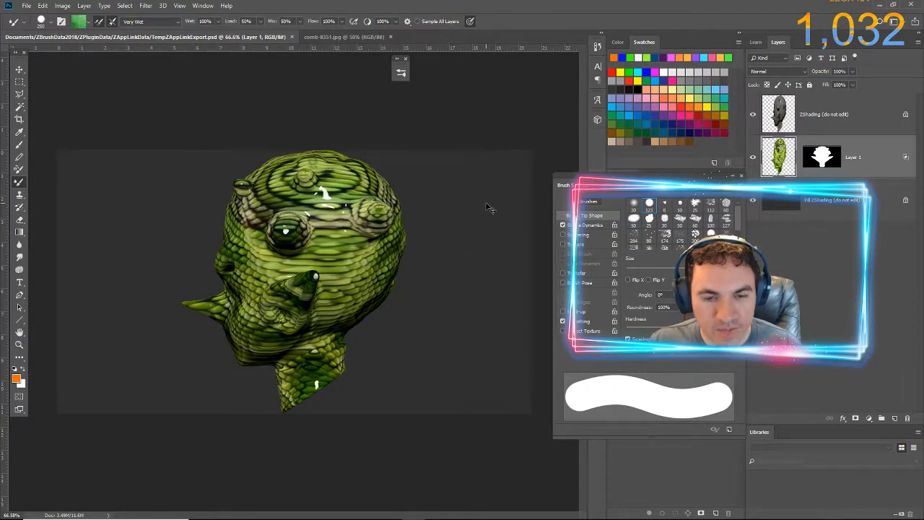
# - Paste the lizard image as a new layer above Layer 1, scale it to about 73% and move its green scales over the head
pyautogui.hotkey('ctrl', 'v')
pyautogui.hotkey('ctrl', 't')
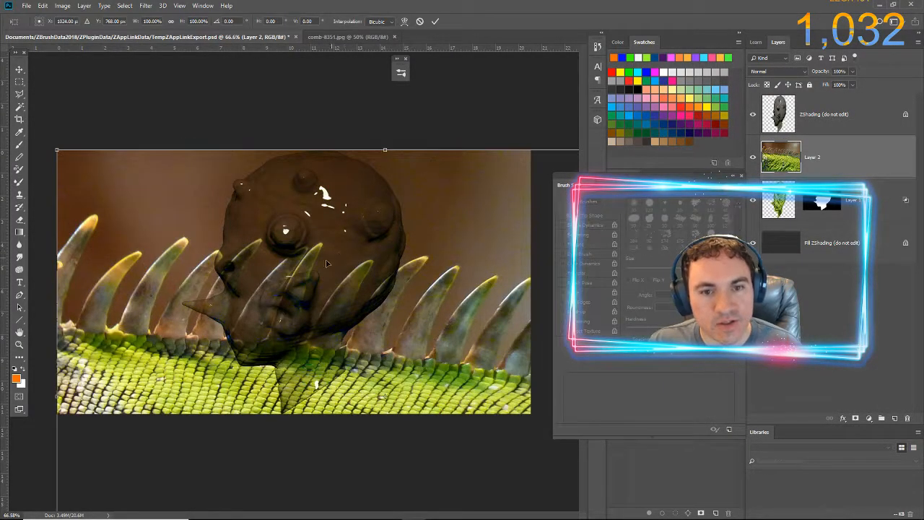
pyautogui.keyDown('alt'); pyautogui.scroll(-5, 195, 239); pyautogui.keyUp('alt')
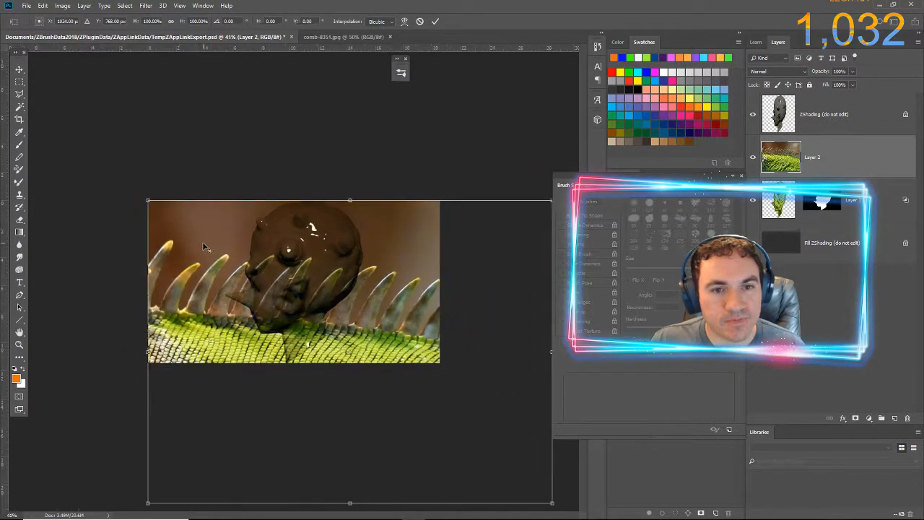
pyautogui.keyDown('alt'); pyautogui.keyDown('shift'); pyautogui.moveTo(184, 221); pyautogui.dragTo(225, 250); pyautogui.keyUp('shift'); pyautogui.keyUp('alt')
pyautogui.moveTo(250, 320); pyautogui.dragTo(230, 219)
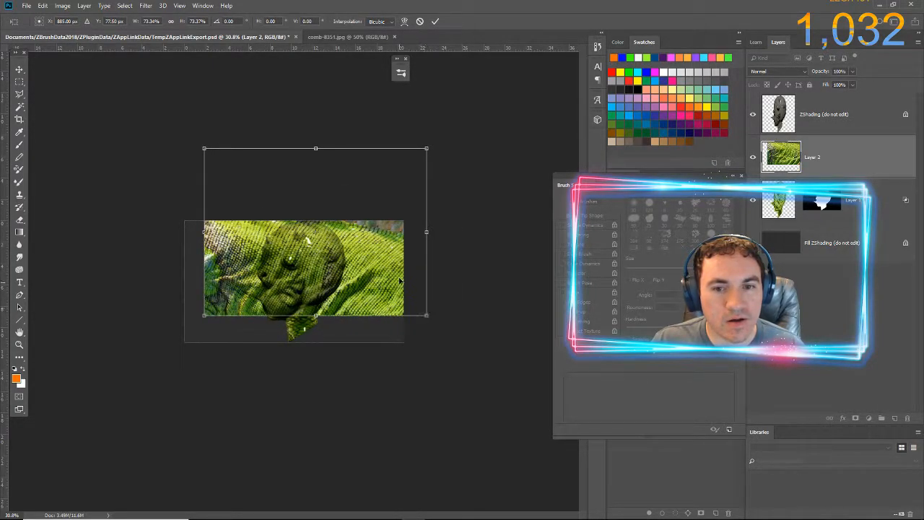
# - Rotate the lizard layer to -90°, cover the side of the head with its scales, enlarge it to about 77% and apply the transform
pyautogui.keyDown('shift'); pyautogui.moveTo(461, 317); pyautogui.dragTo(382, 138); pyautogui.keyUp('shift')
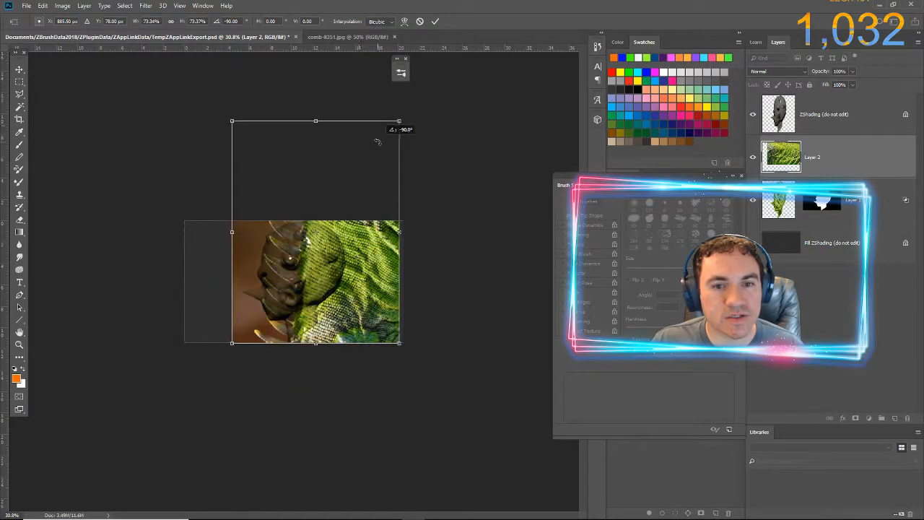
pyautogui.moveTo(356, 288); pyautogui.dragTo(306, 326)
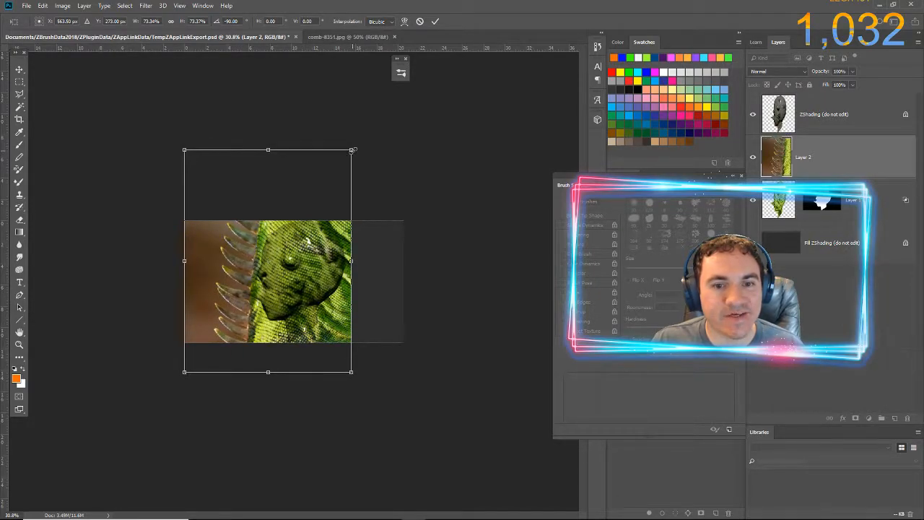
pyautogui.moveTo(351, 150); pyautogui.dragTo(356, 146)
pyautogui.press('Return')
pyautogui.press('b')
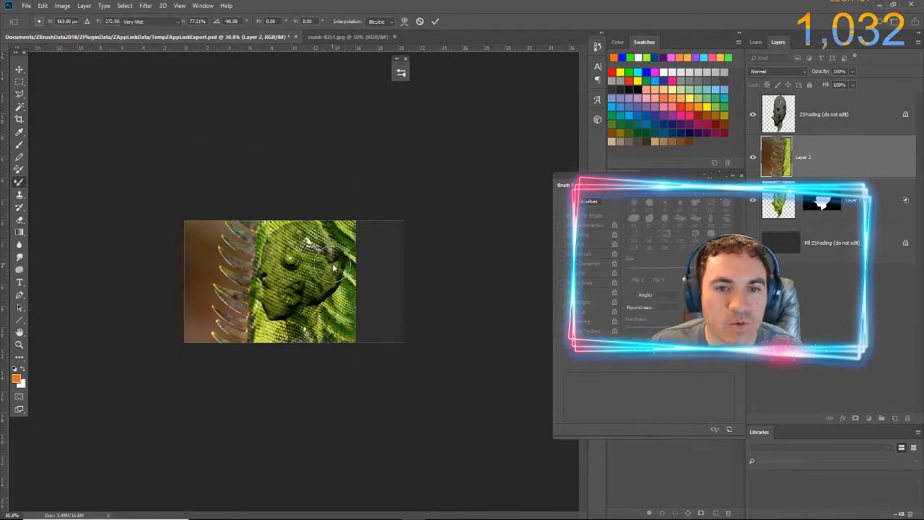
pyautogui.keyDown('alt'); pyautogui.scroll(-3, 338, 271); pyautogui.keyUp('alt')
pyautogui.keyDown('alt'); pyautogui.scroll(4, 341, 275); pyautogui.keyUp('alt')
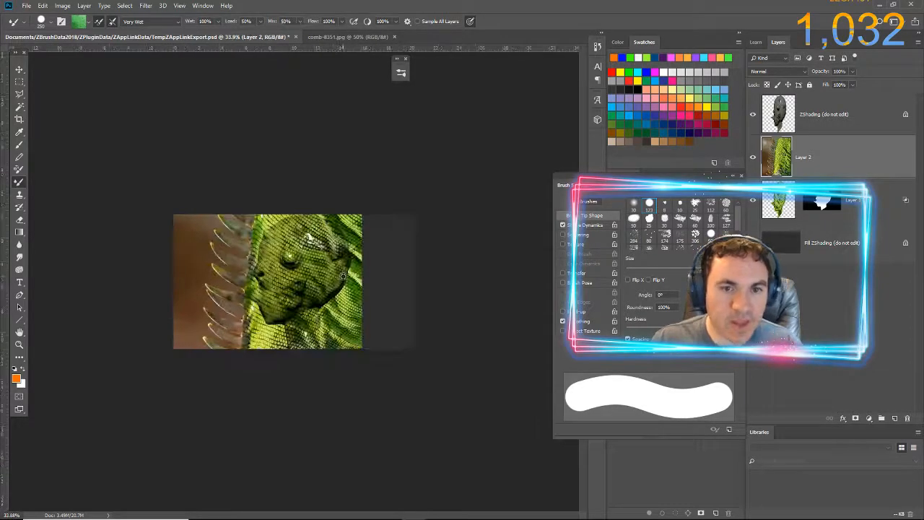
pyautogui.keyDown('alt'); pyautogui.scroll(4, 342, 275); pyautogui.keyUp('alt')
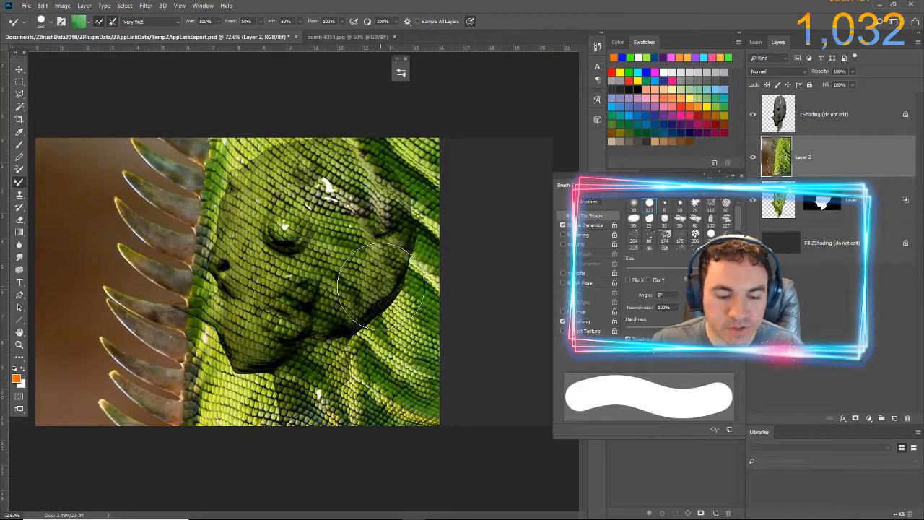
# - Erase the brown background and parts of the spines beside the head on Layer 2 with a 100% opacity Eraser
pyautogui.press('e')
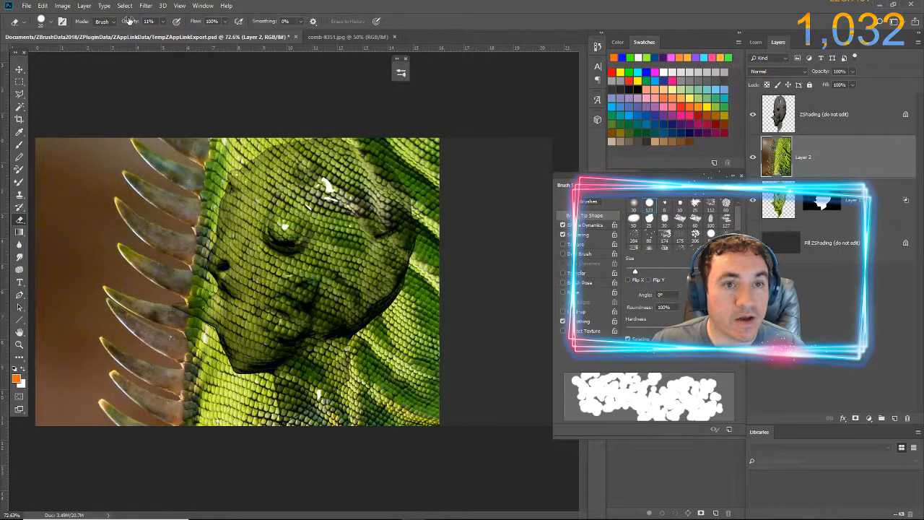
pyautogui.moveTo(137, 158)
pyautogui.mouseDown()
pyautogui.moveTo(79, 233)
pyautogui.moveTo(94, 267)
pyautogui.moveTo(90, 311)
pyautogui.moveTo(28, 256)
pyautogui.moveTo(24, 106)
pyautogui.mouseUp()
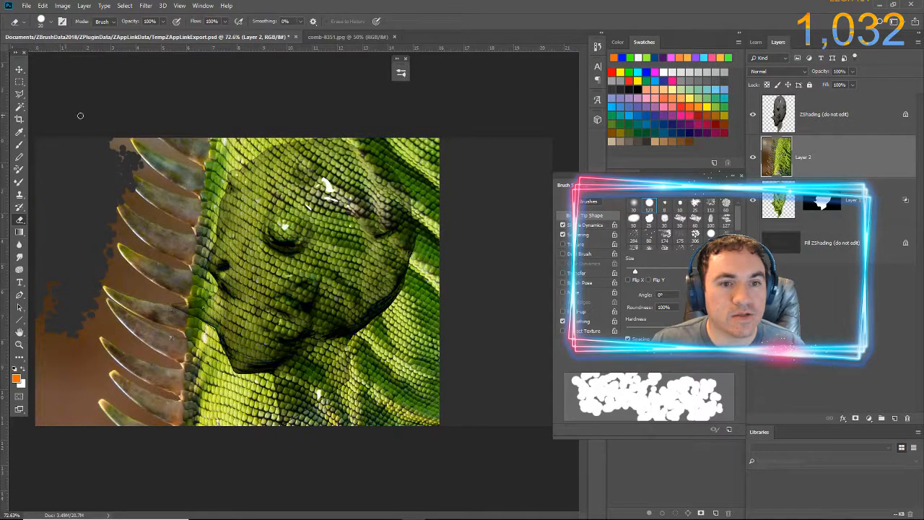
pyautogui.moveTo(80, 122); pyautogui.dragTo(112, 176)
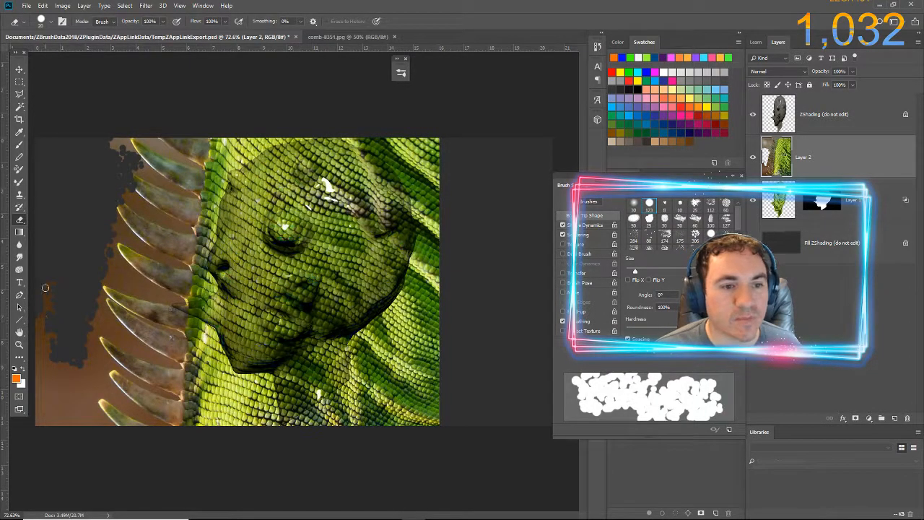
pyautogui.moveTo(56, 347)
pyautogui.mouseDown()
pyautogui.moveTo(45, 369)
pyautogui.moveTo(52, 435)
pyautogui.moveTo(52, 356)
pyautogui.moveTo(153, 419)
pyautogui.moveTo(101, 311)
pyautogui.moveTo(119, 329)
pyautogui.moveTo(107, 265)
pyautogui.mouseUp()
pyautogui.moveTo(169, 147)
pyautogui.mouseDown()
pyautogui.moveTo(123, 148)
pyautogui.moveTo(191, 155)
pyautogui.moveTo(110, 154)
pyautogui.mouseUp()
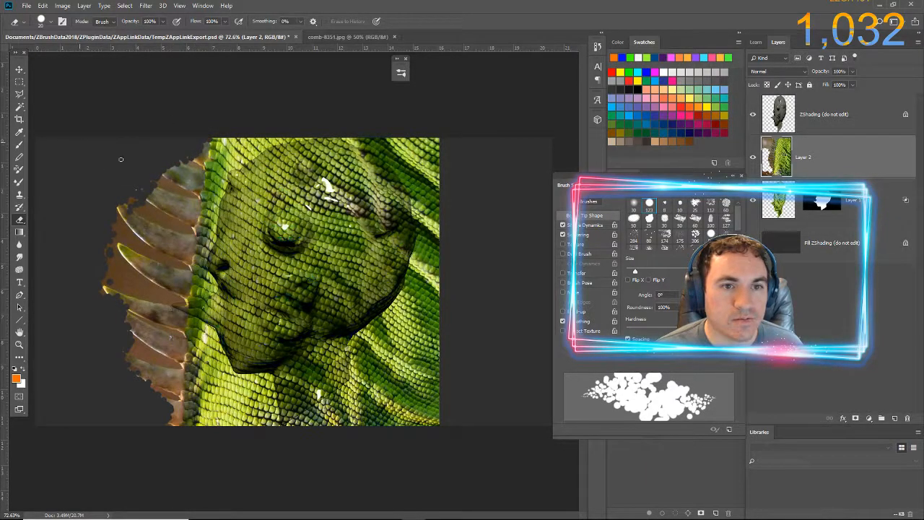
pyautogui.moveTo(182, 151); pyautogui.dragTo(119, 213)
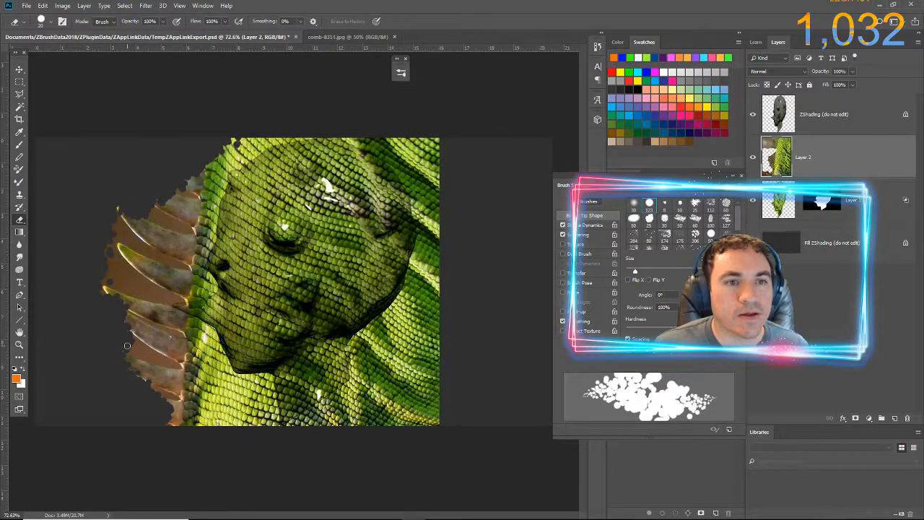
# - Load Layer 1's head outline as a selection, invert it, delete the surrounding lizard image from Layer 2 and deselect
pyautogui.press('l')
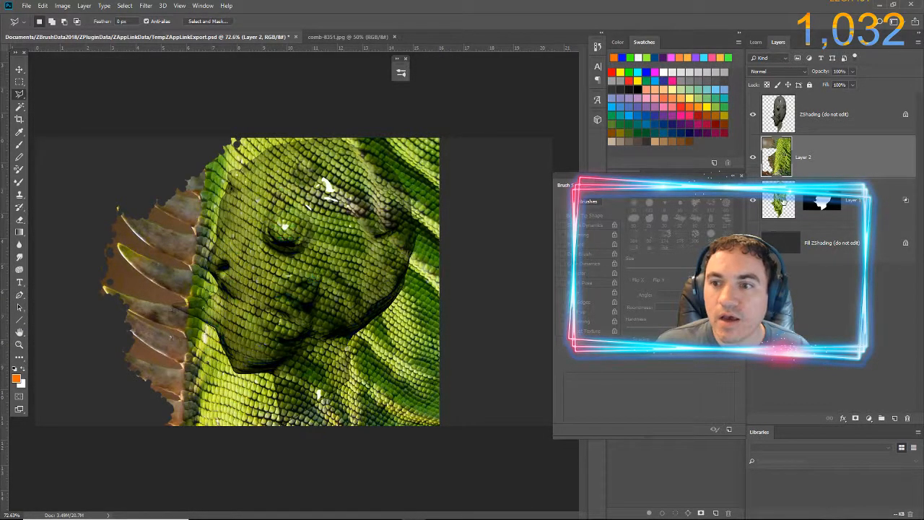
pyautogui.keyDown('ctrl'); pyautogui.click(782, 199); pyautogui.keyUp('ctrl')
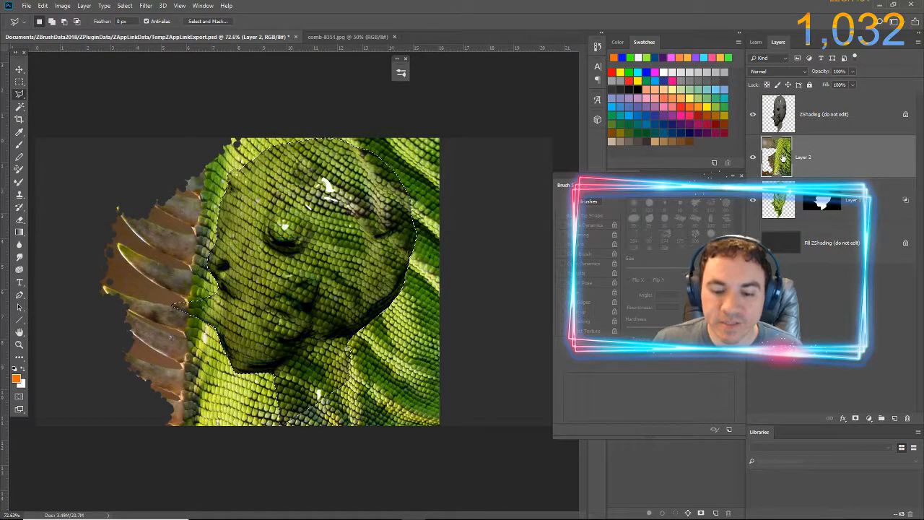
pyautogui.hotkey('ctrl', 'shift', 'i')
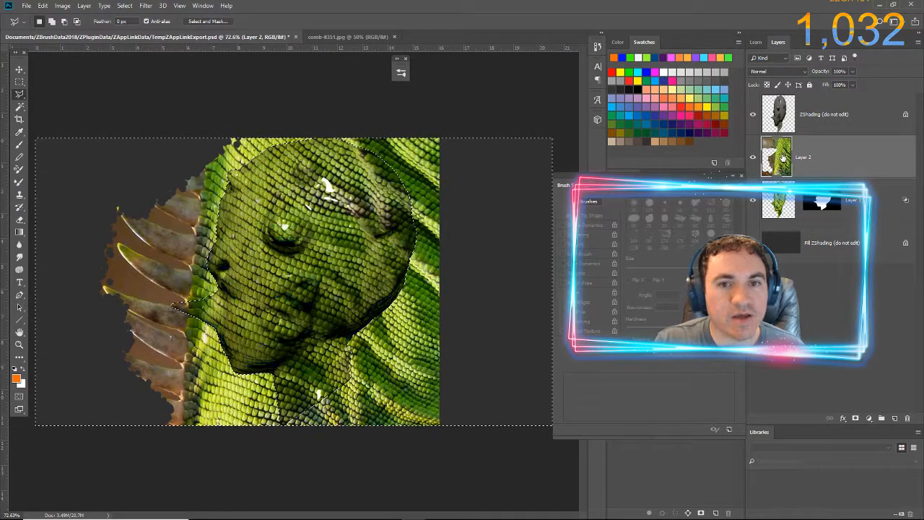
pyautogui.press('Delete')
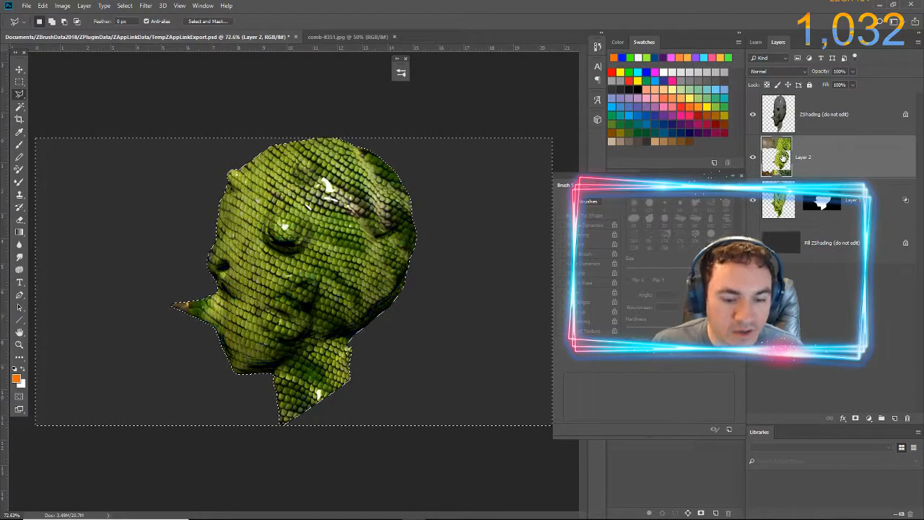
pyautogui.hotkey('ctrl', 'd')
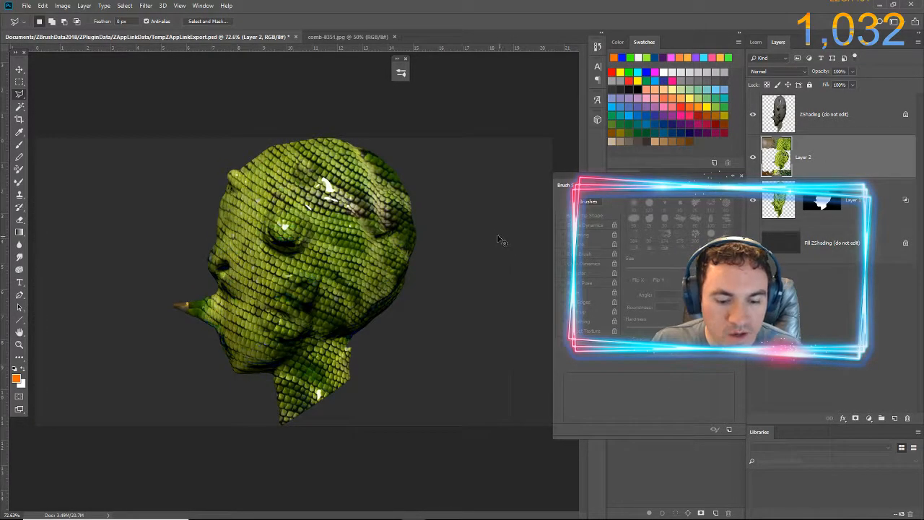
pyautogui.hotkey('ctrl', 't')
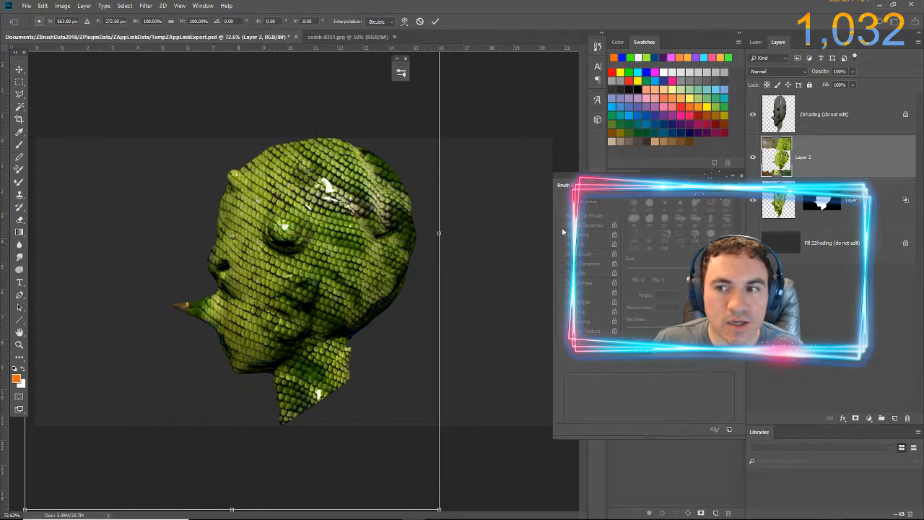
pyautogui.press('Return')
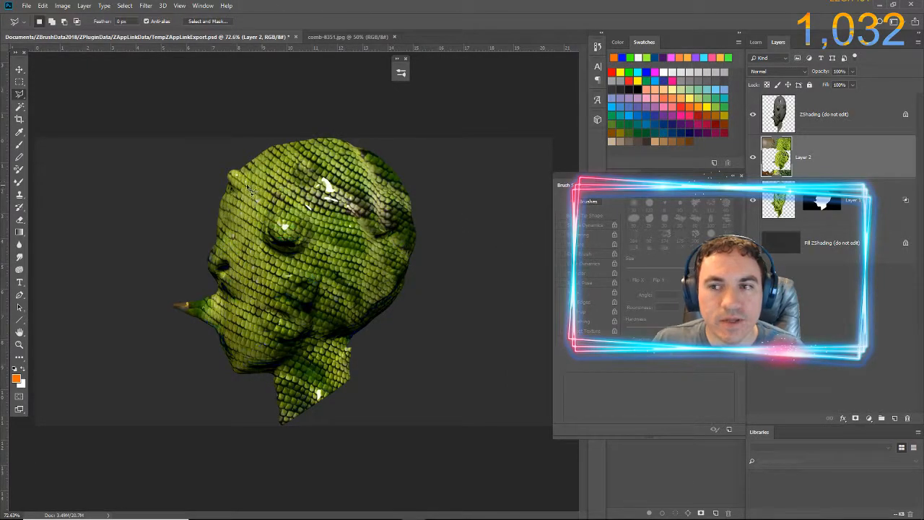
pyautogui.keyDown('alt'); pyautogui.scroll(-4, 287, 216); pyautogui.keyUp('alt')
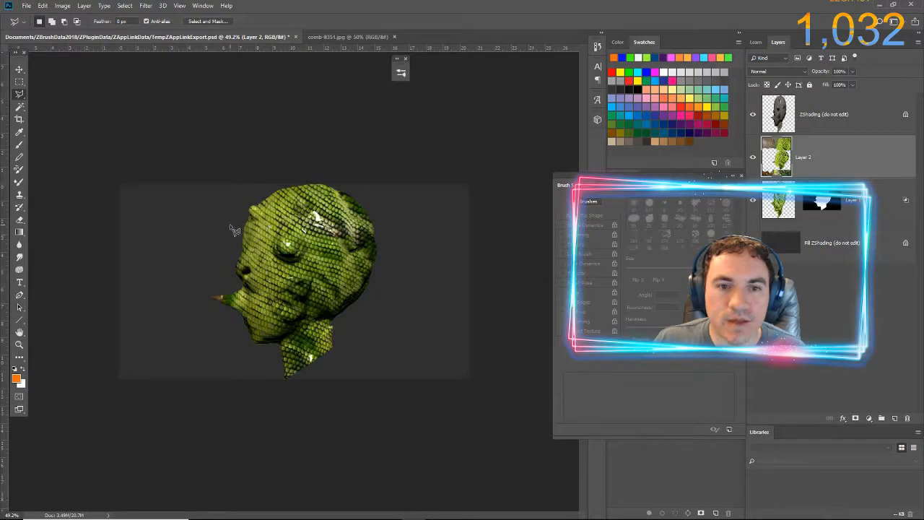
pyautogui.hotkey('ctrl', 't')
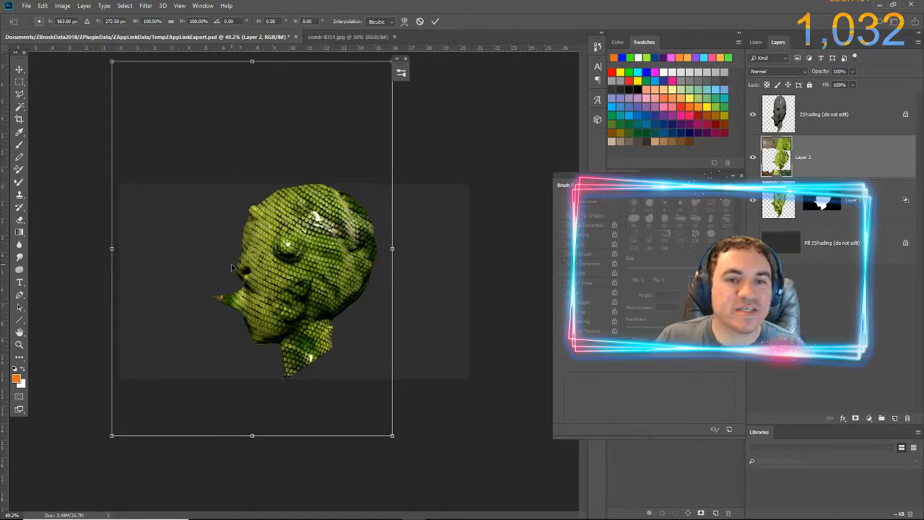
pyautogui.press('Return')
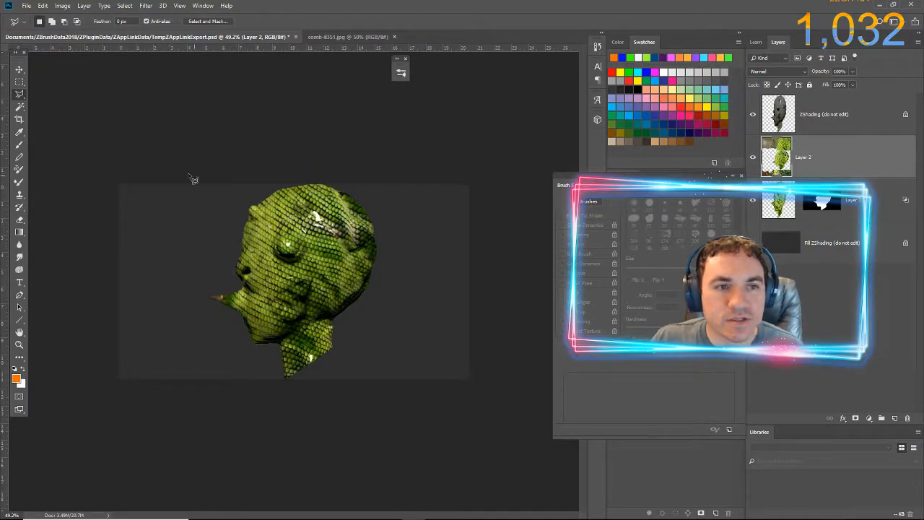
pyautogui.press('m')
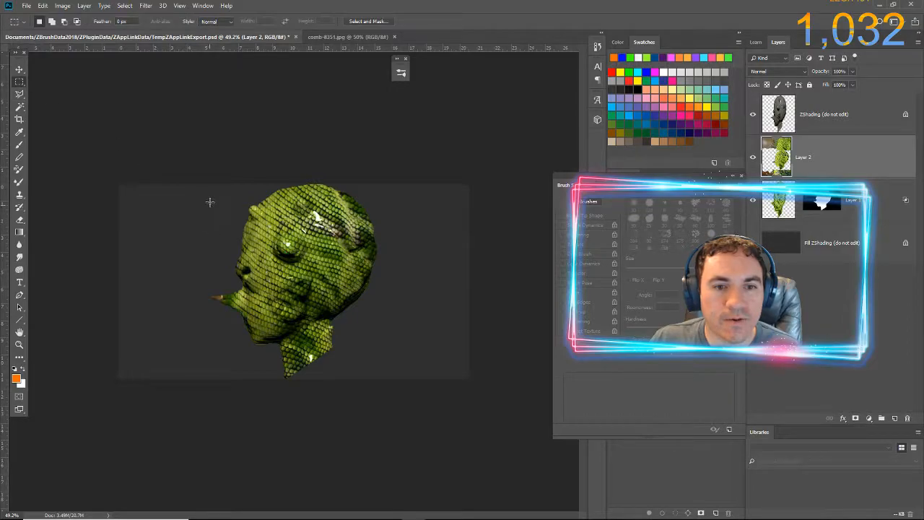
# - Load Layer 1's head outline as a selection, copy that area of Layer 2 to a new layer and remove Layer 2
pyautogui.keyDown('ctrl'); pyautogui.click(780, 206); pyautogui.keyUp('ctrl')
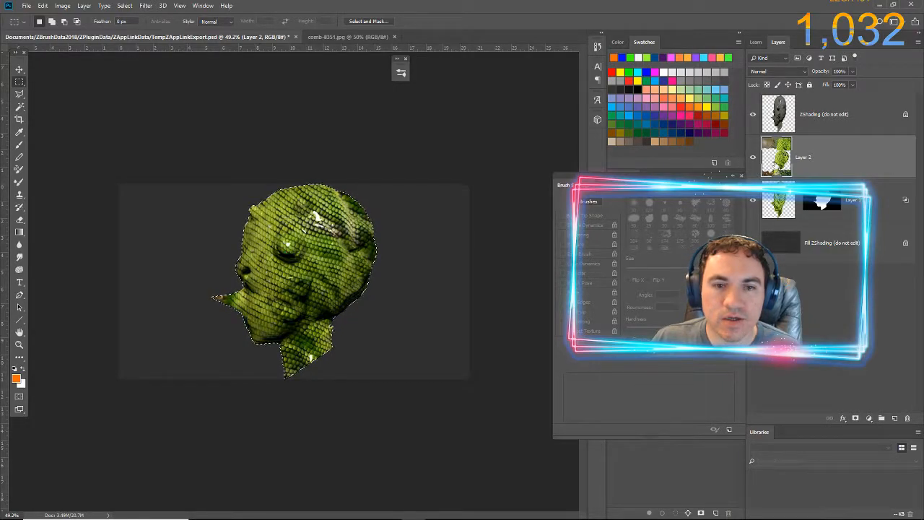
pyautogui.hotkey('ctrl', 'j')
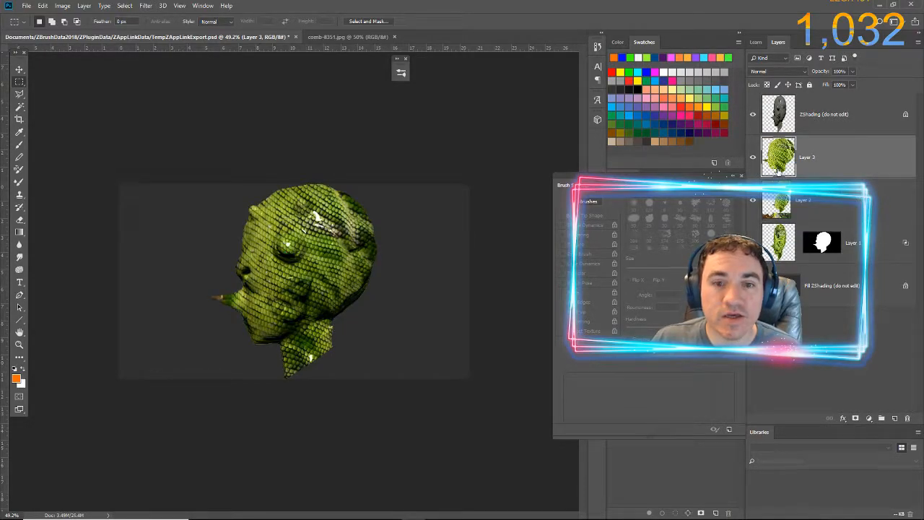
pyautogui.click(785, 207)
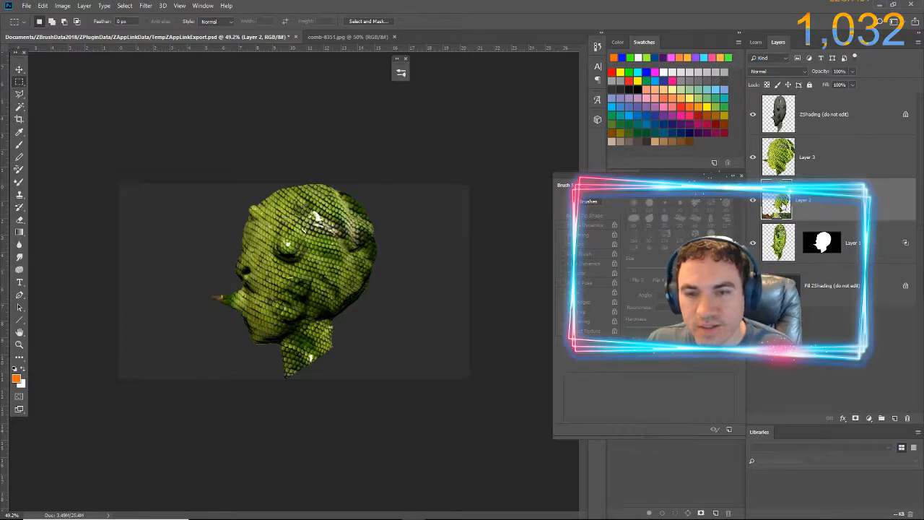
pyautogui.hotkey('ctrl', 'e')
pyautogui.click(758, 173)
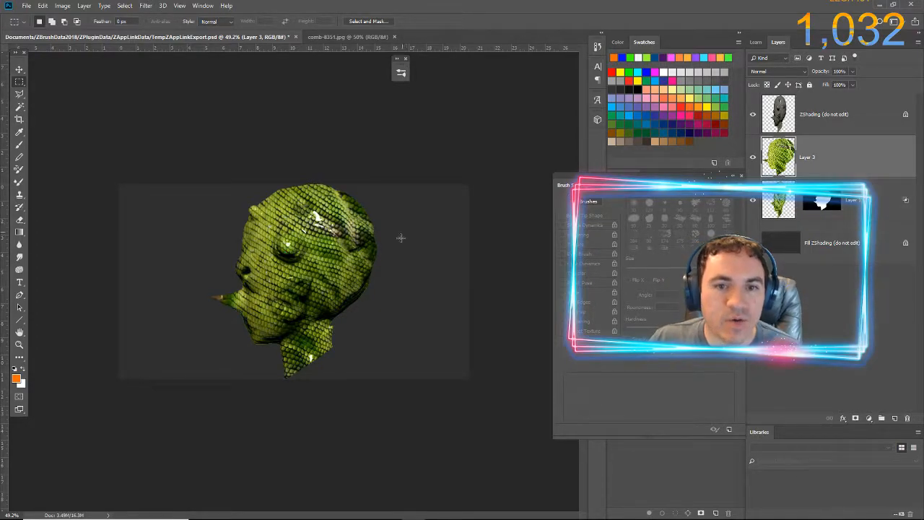
# - Scale Layer 3 around its centre to about 94% width and 98% height and apply the transform
pyautogui.keyDown('alt'); pyautogui.scroll(1, 389, 263); pyautogui.keyUp('alt')
pyautogui.keyDown('alt'); pyautogui.scroll(7, 412, 249); pyautogui.keyUp('alt')
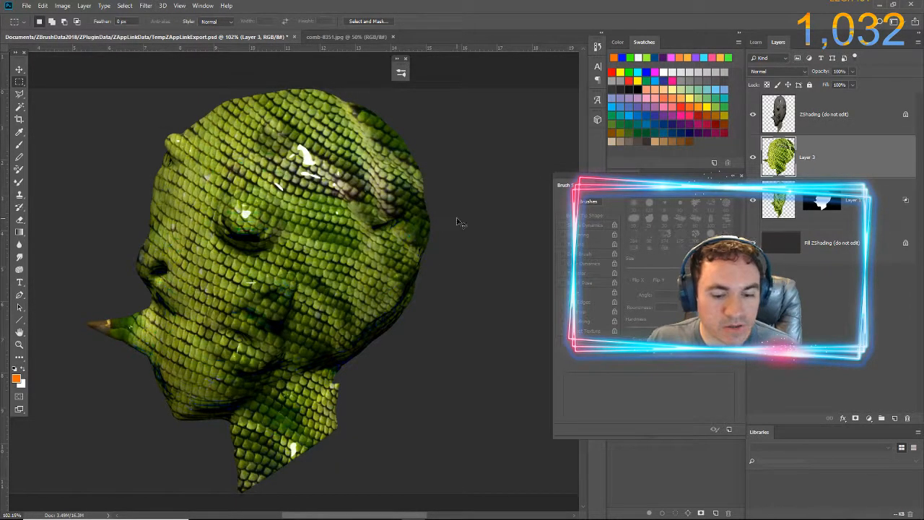
pyautogui.hotkey('ctrl', 't')
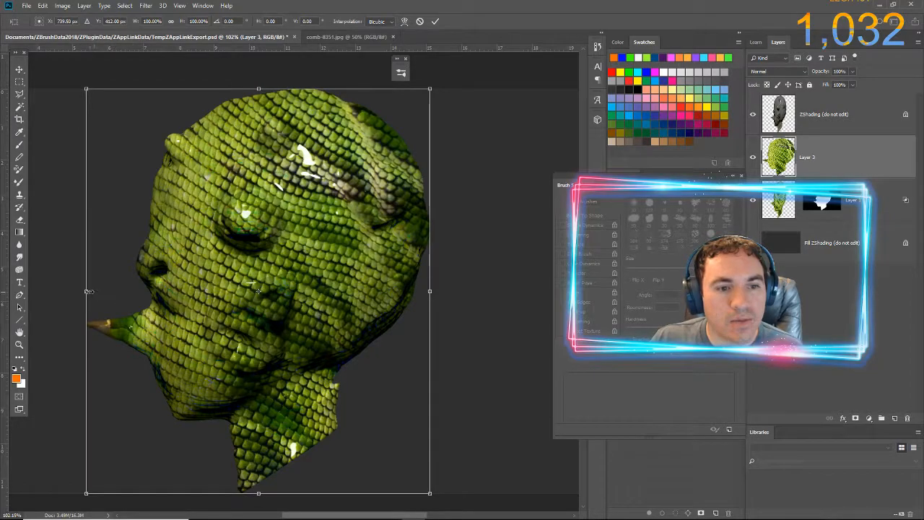
pyautogui.keyDown('alt'); pyautogui.moveTo(86, 292); pyautogui.dragTo(96, 292); pyautogui.keyUp('alt')
pyautogui.keyDown('alt'); pyautogui.moveTo(258, 88); pyautogui.dragTo(261, 92); pyautogui.keyUp('alt')
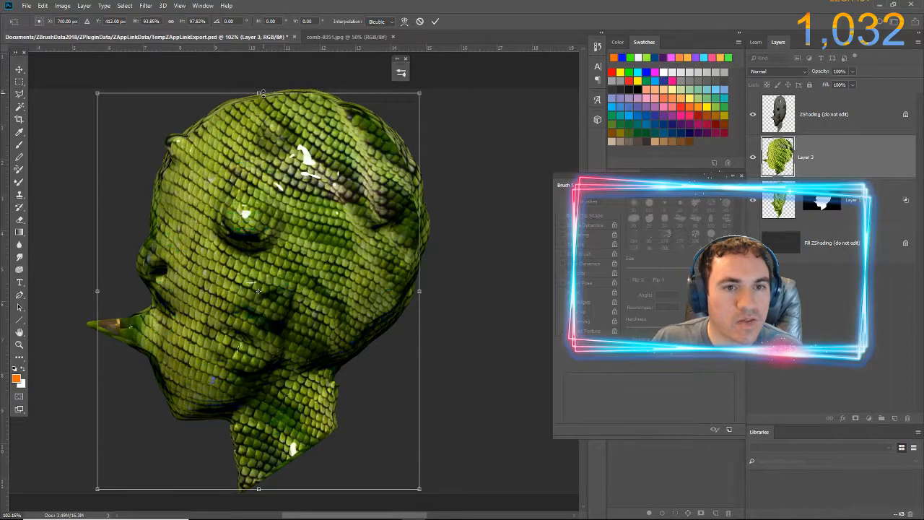
pyautogui.press('Return')
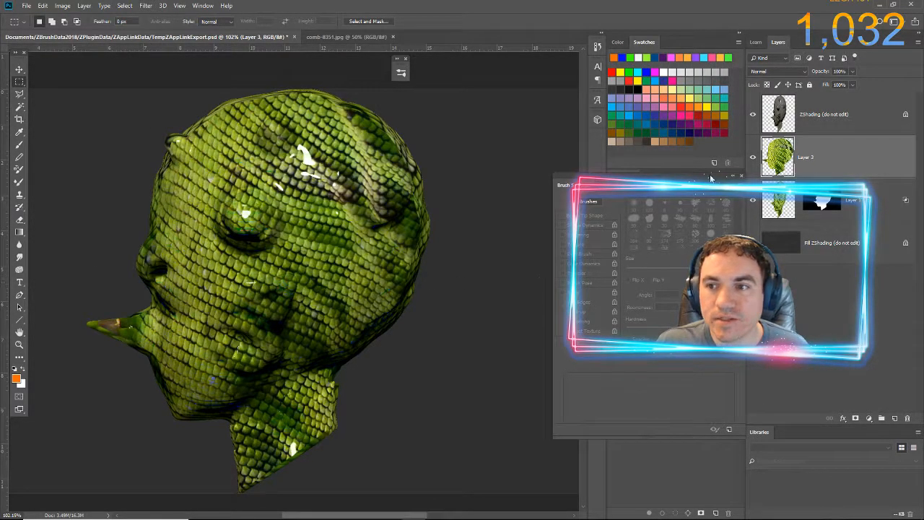
# - Merge Layer 3 into Layer 1 while preserving its layer mask, and save the document
pyautogui.hotkey('ctrl', 'e')
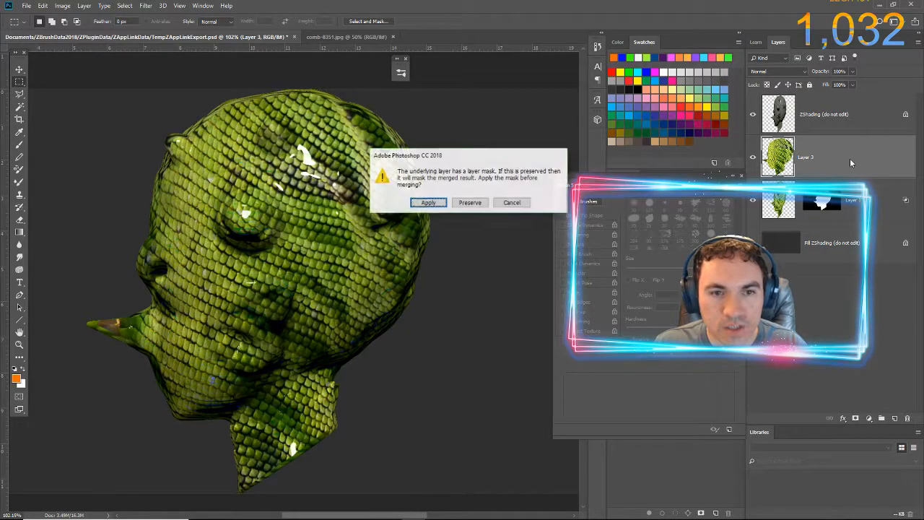
pyautogui.click(471, 203)
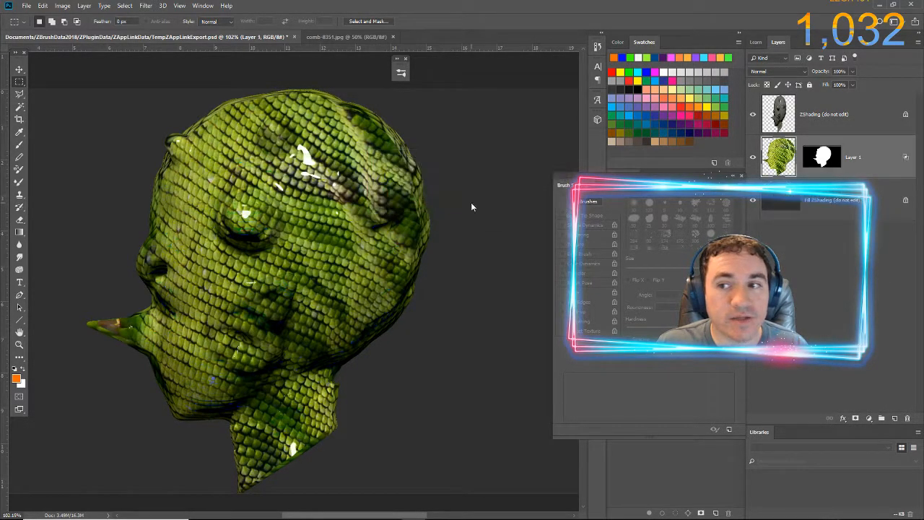
pyautogui.click(25, 5)
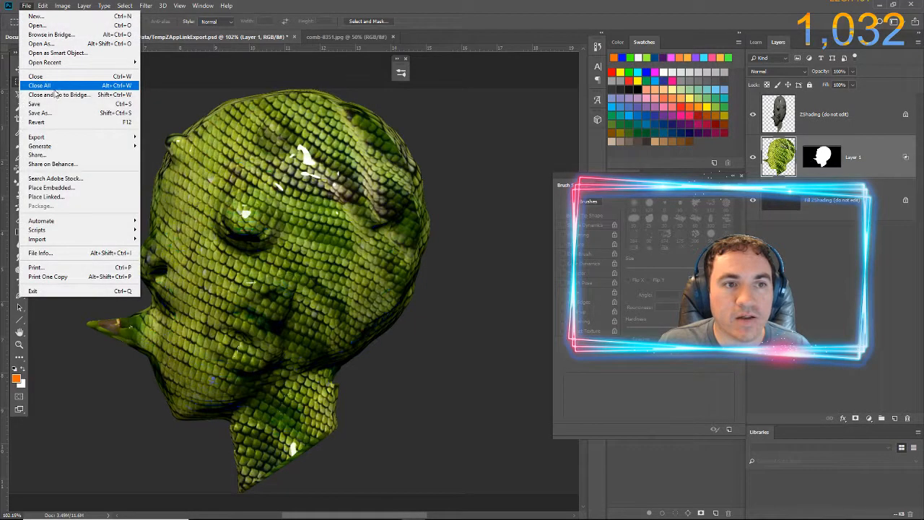
pyautogui.click(45, 107)
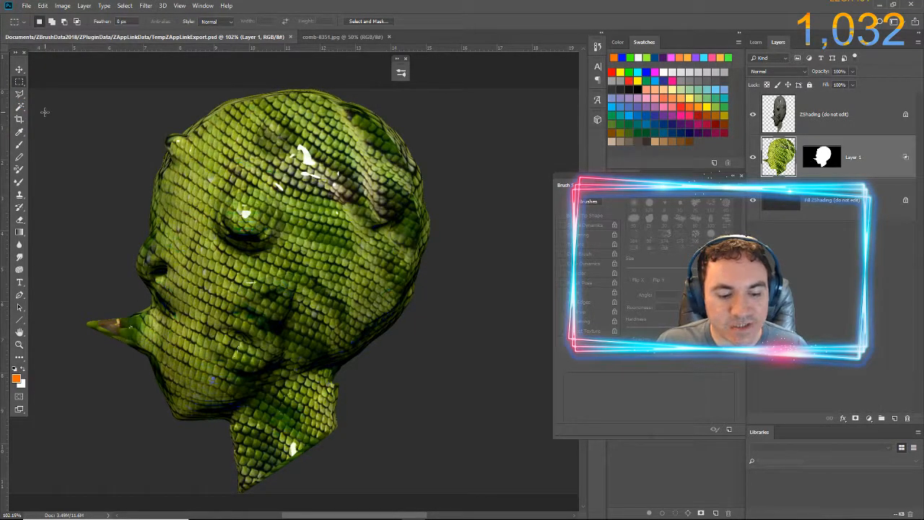
# - Switch back to ZBrush, re-enter from the external editor and pick up the edited projection with Double Sided on
pyautogui.hotkey('alt', 'Tab')
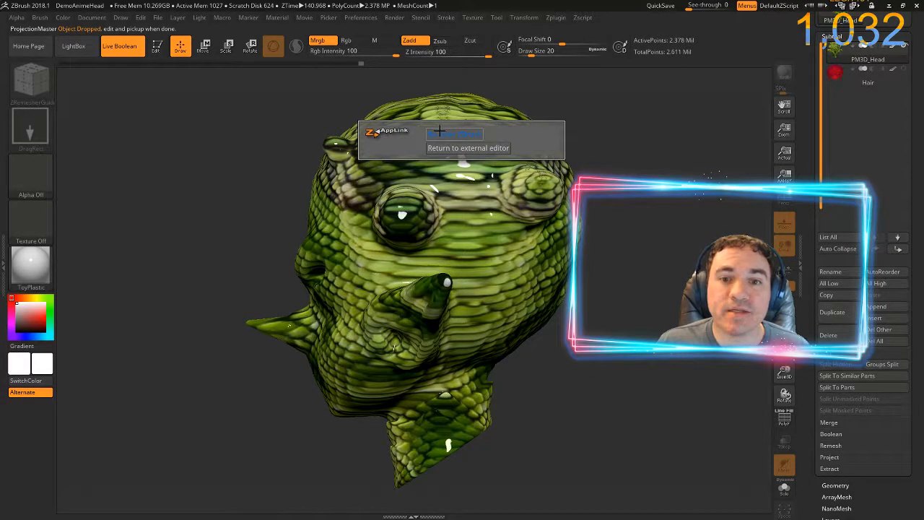
pyautogui.click(439, 131)
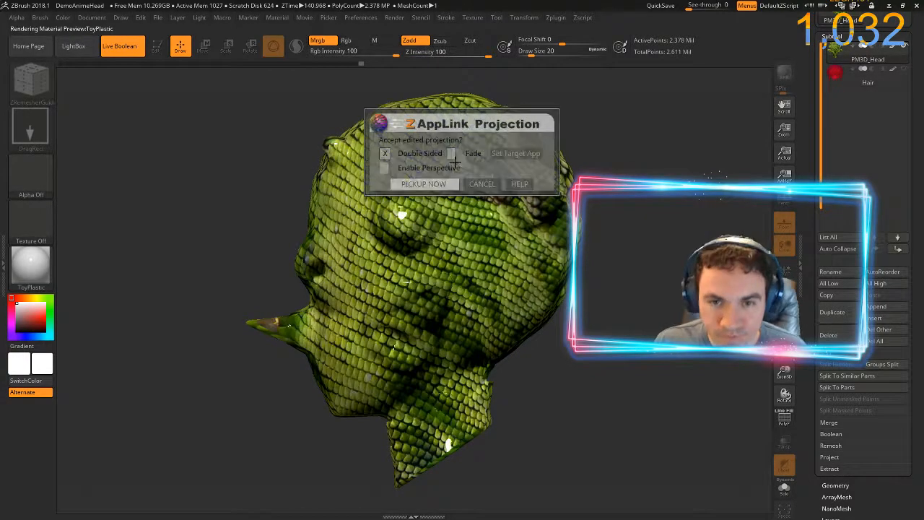
pyautogui.click(424, 184)
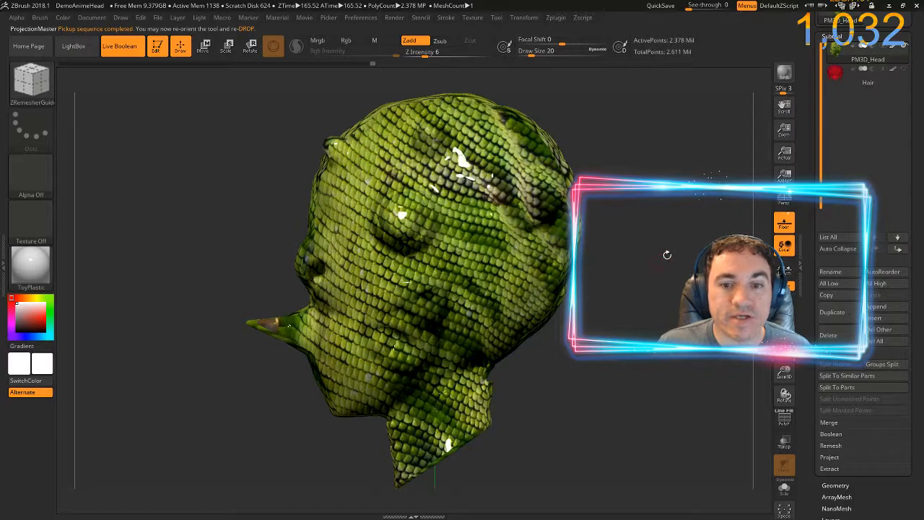
# - Examine the projected scales around the head, from the front and close up at the mouth opening
pyautogui.moveTo(652, 292); pyautogui.dragTo(606, 304)
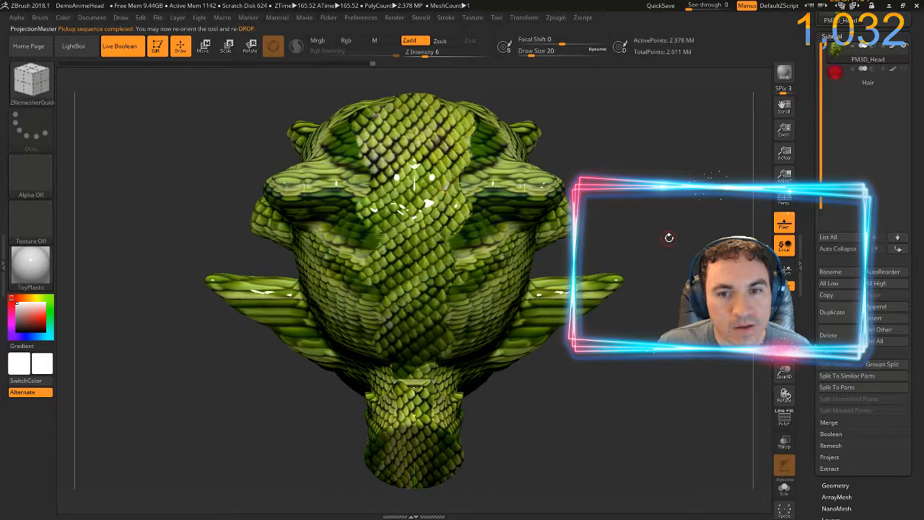
pyautogui.moveTo(669, 237); pyautogui.dragTo(594, 272)
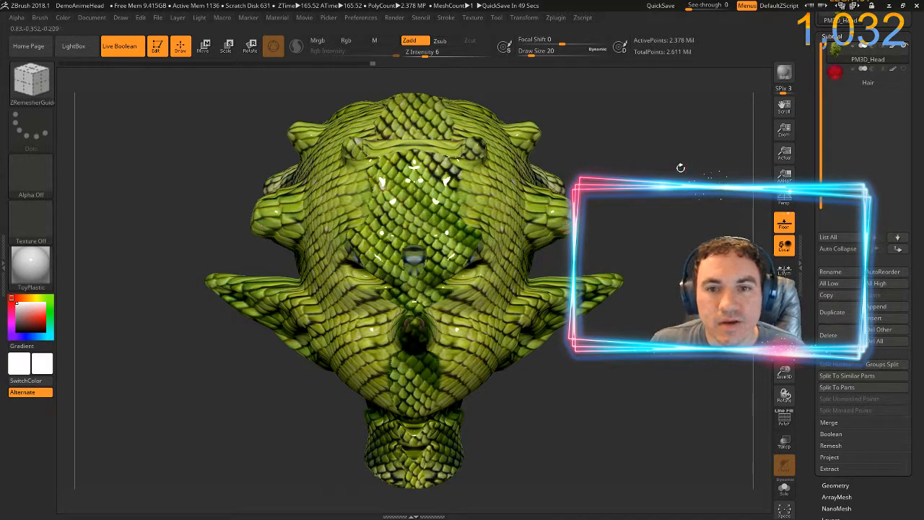
pyautogui.moveTo(624, 232)
pyautogui.mouseDown()
pyautogui.moveTo(612, 242)
pyautogui.moveTo(623, 230)
pyautogui.mouseUp()
pyautogui.moveTo(643, 241)
pyautogui.keyDown('ctrl'); pyautogui.mouseDown(button='right')
pyautogui.moveTo(627, 439)
pyautogui.moveTo(633, 337)
pyautogui.mouseUp(button='right'); pyautogui.keyUp('ctrl')
pyautogui.moveTo(625, 380)
pyautogui.mouseDown()
pyautogui.moveTo(612, 391)
pyautogui.moveTo(627, 380)
pyautogui.mouseUp()
pyautogui.moveTo(628, 380)
pyautogui.keyDown('ctrl'); pyautogui.mouseDown(button='right')
pyautogui.moveTo(632, 417)
pyautogui.moveTo(667, 438)
pyautogui.mouseUp(button='right'); pyautogui.keyUp('ctrl')
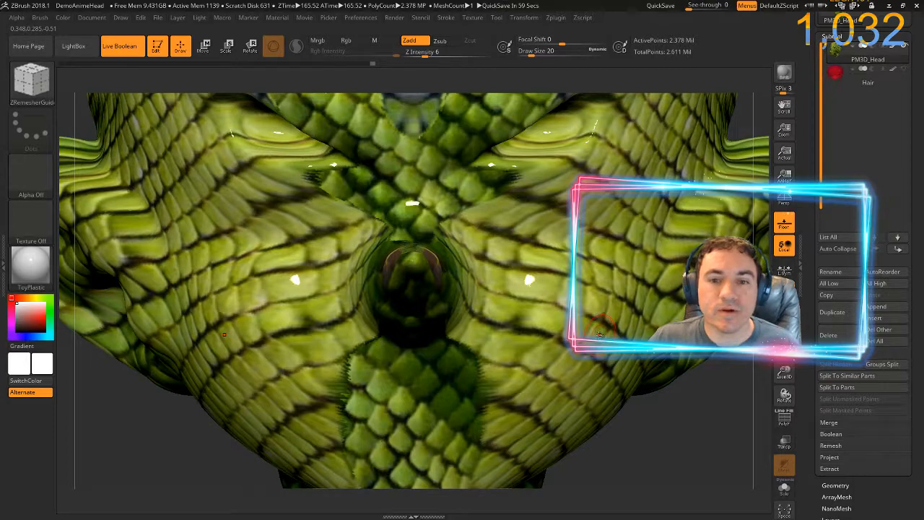
pyautogui.keyDown('ctrl'); pyautogui.moveTo(652, 435); pyautogui.dragTo(660, 453, button='right'); pyautogui.keyUp('ctrl')
pyautogui.moveTo(736, 475)
pyautogui.keyDown('alt'); pyautogui.mouseDown(button='right')
pyautogui.moveTo(723, 470)
pyautogui.moveTo(719, 439)
pyautogui.mouseUp(button='right'); pyautogui.keyUp('alt')
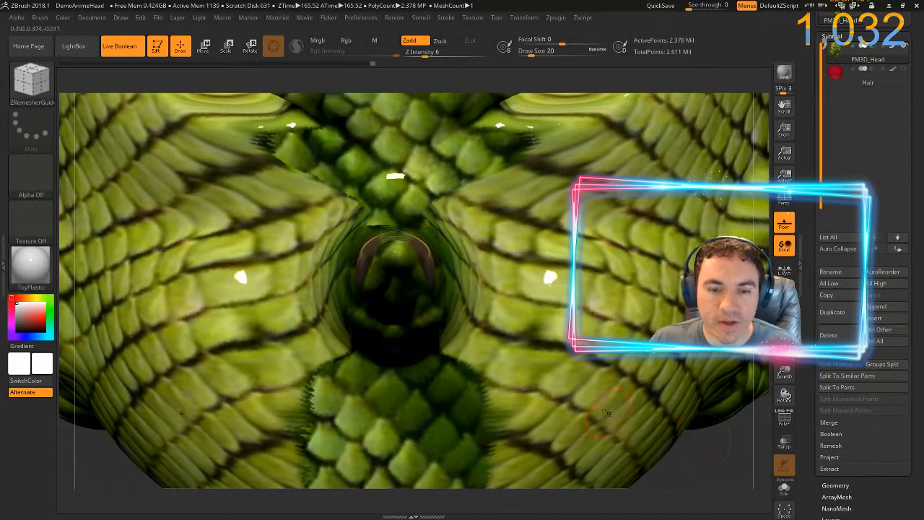
# - Assign A as the custom hotkey for the ZAppLink command
pyautogui.click(91, 18)
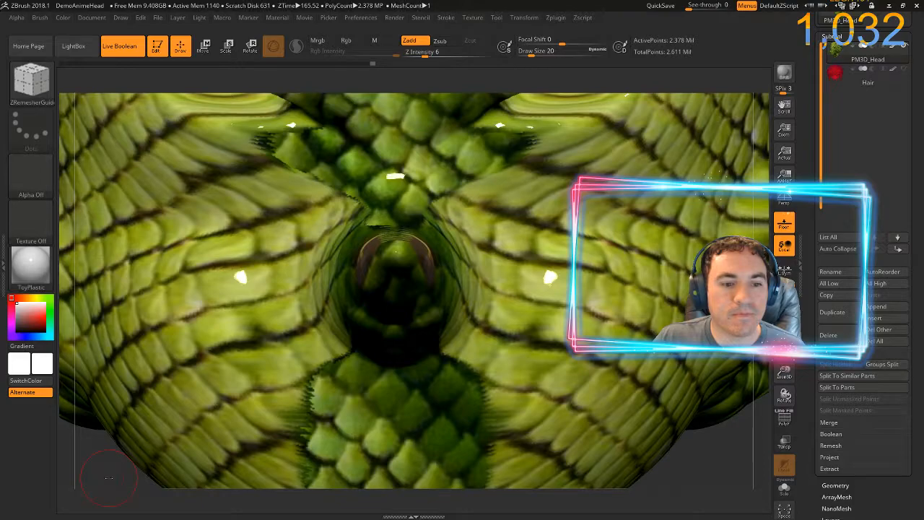
pyautogui.click(91, 18)
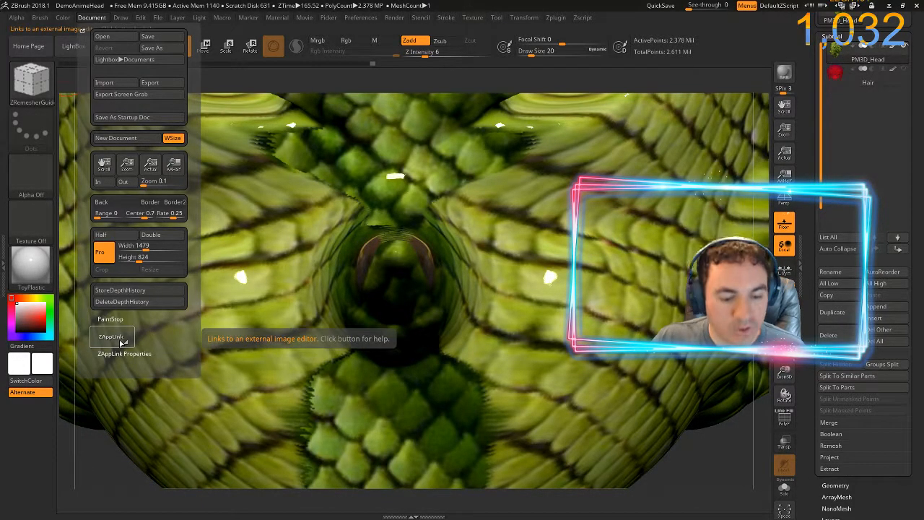
pyautogui.press('ctrl')
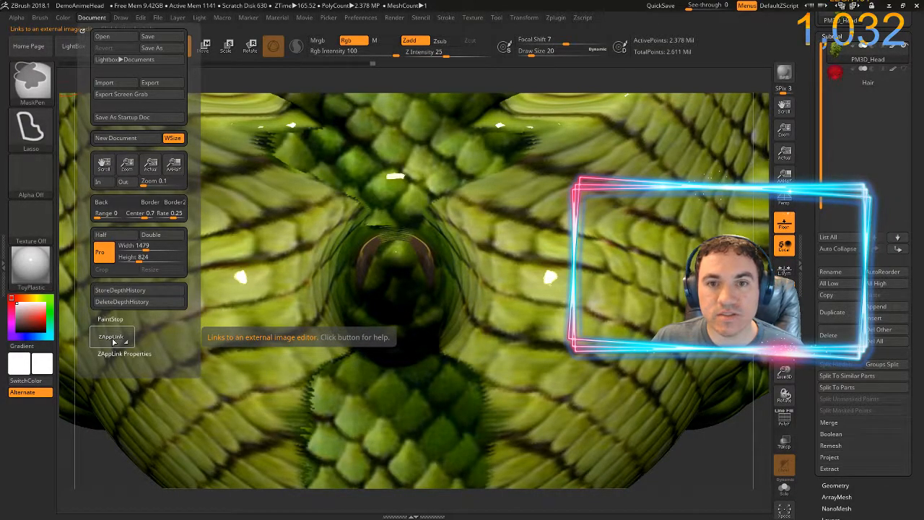
pyautogui.keyDown('ctrl'); pyautogui.keyDown('alt'); pyautogui.click(112, 341); pyautogui.keyUp('alt'); pyautogui.keyUp('ctrl')
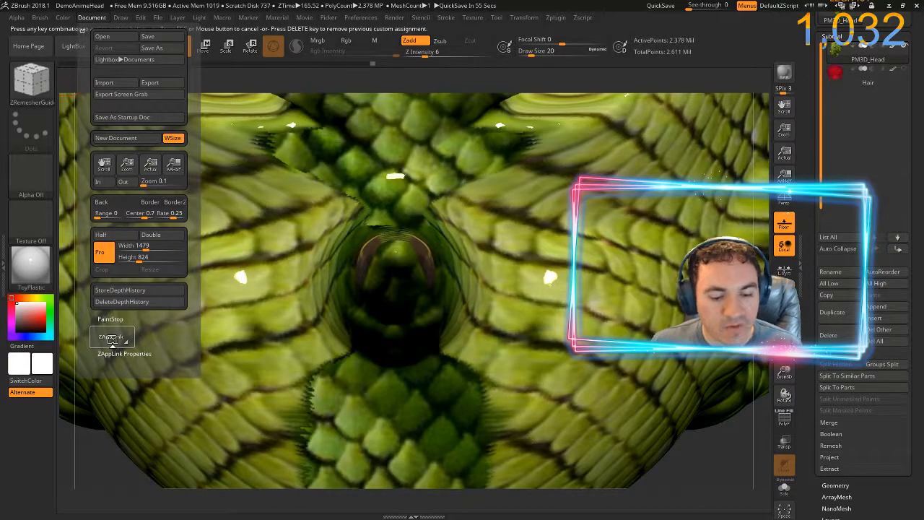
pyautogui.press('a')
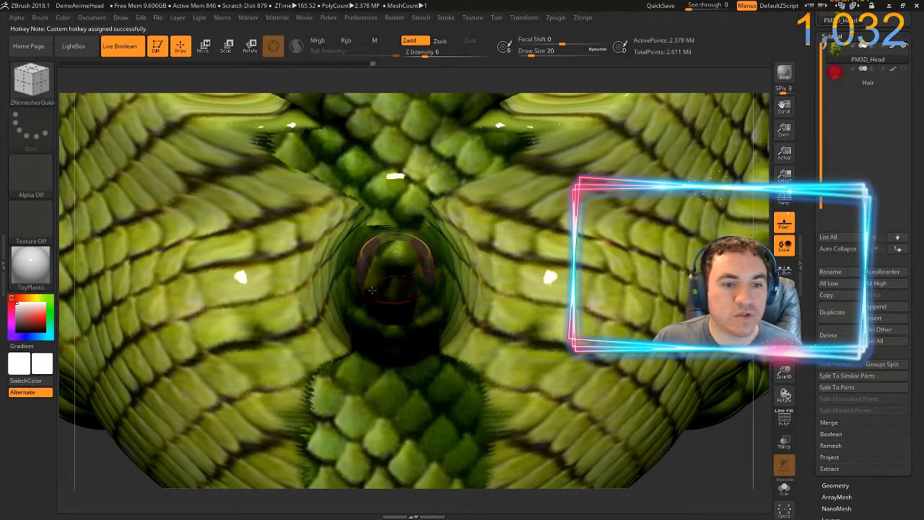
# - Send the close-up mouth view to Photoshop through ZAppLink with Double Sided off, and update the open document from disk
pyautogui.press('a')
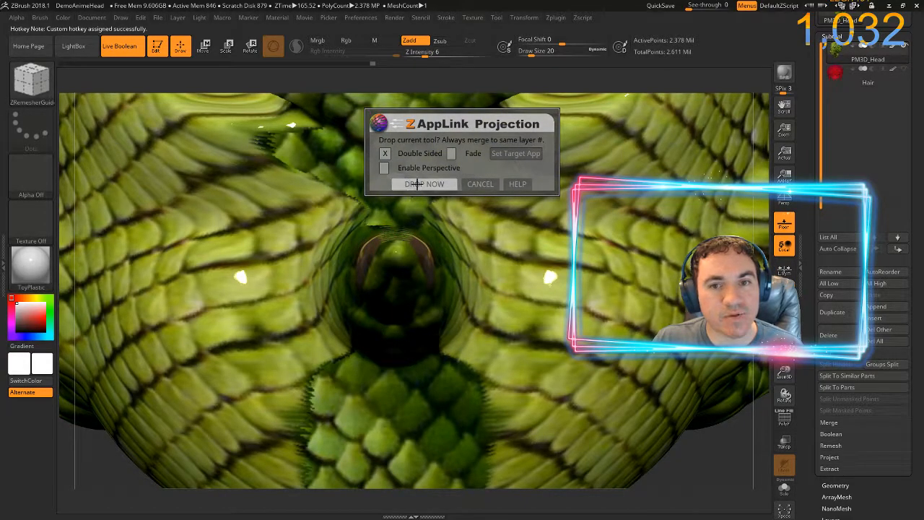
pyautogui.click(383, 153)
pyautogui.click(420, 184)
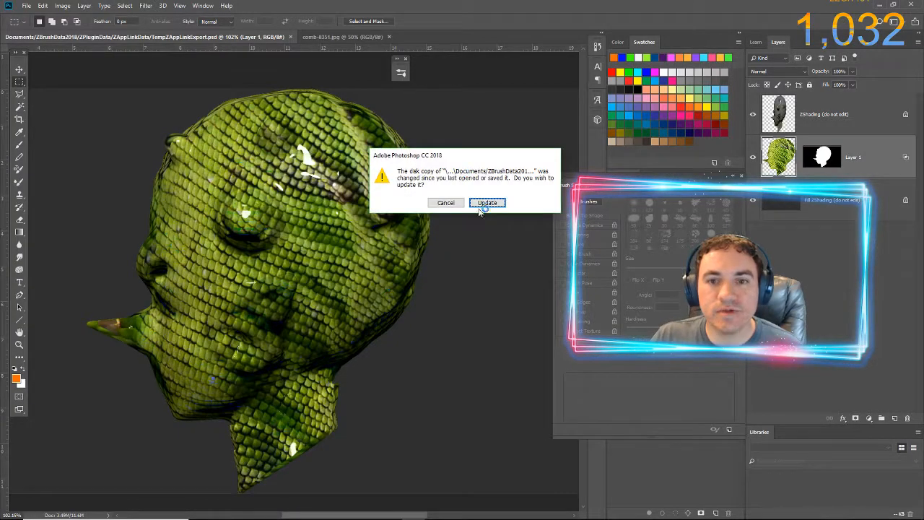
pyautogui.click(486, 203)
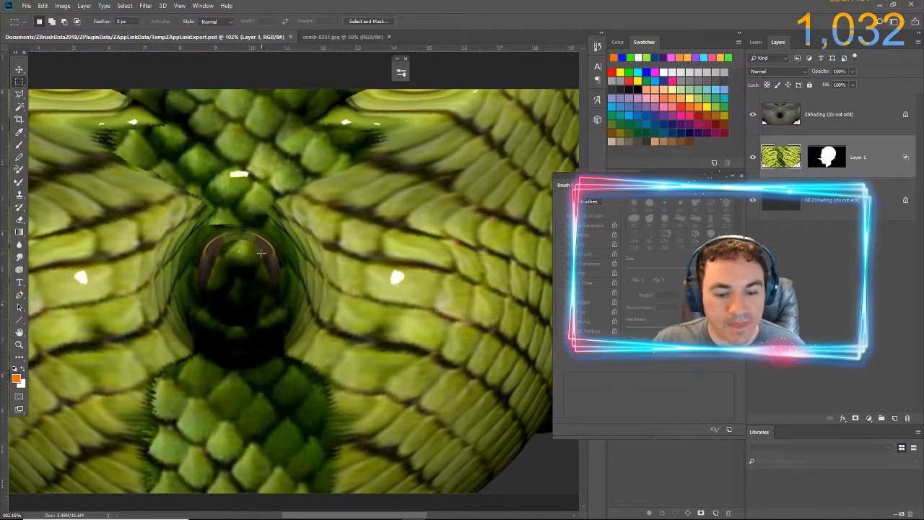
pyautogui.moveTo(337, 253); pyautogui.dragTo(444, 224)
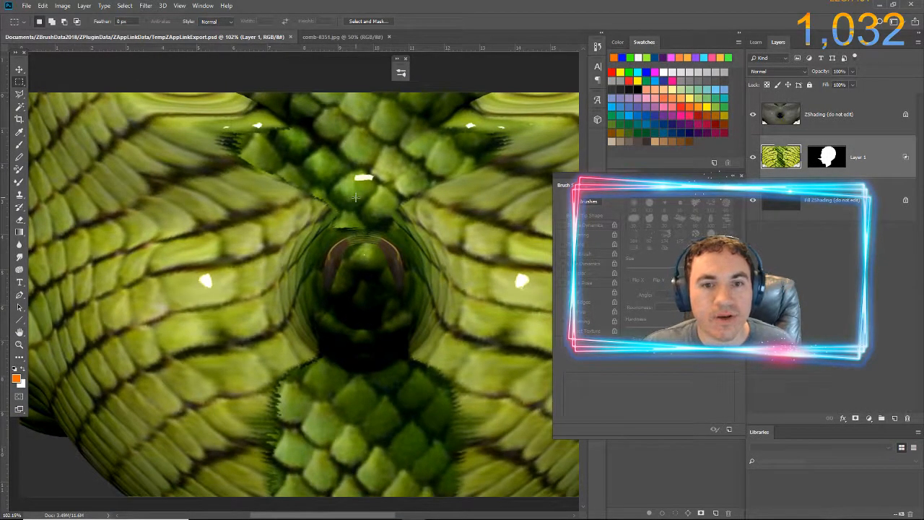
# - Open the iguana-8362 image from the Pixabay folder and compare its scales with the exported mouth close-up
pyautogui.click(26, 6)
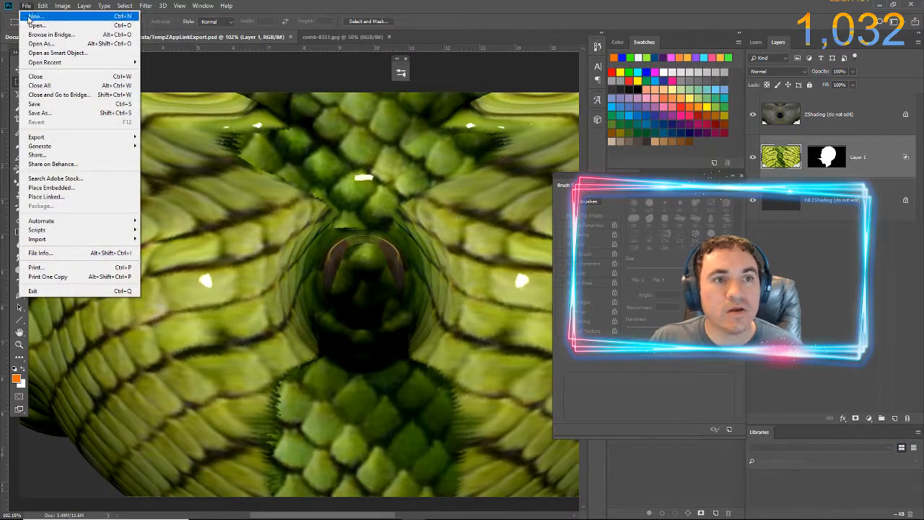
pyautogui.click(32, 26)
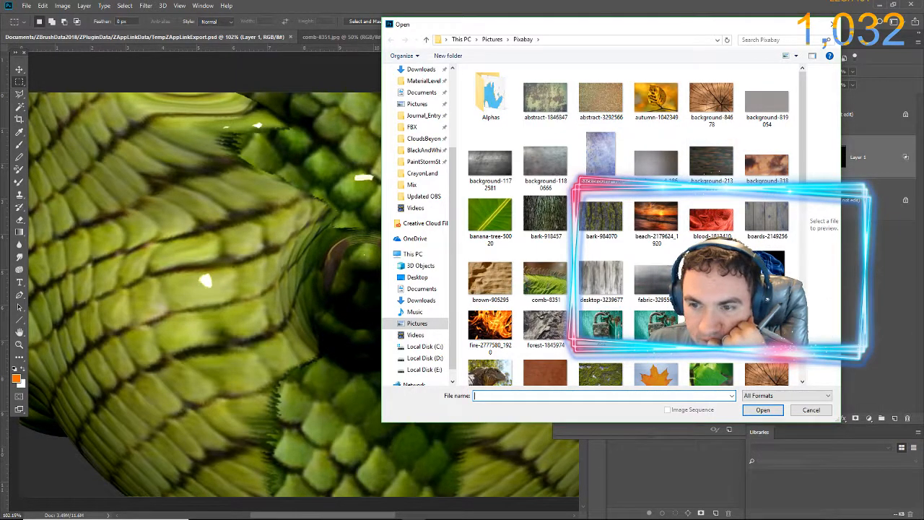
pyautogui.click(767, 315)
pyautogui.click(762, 412)
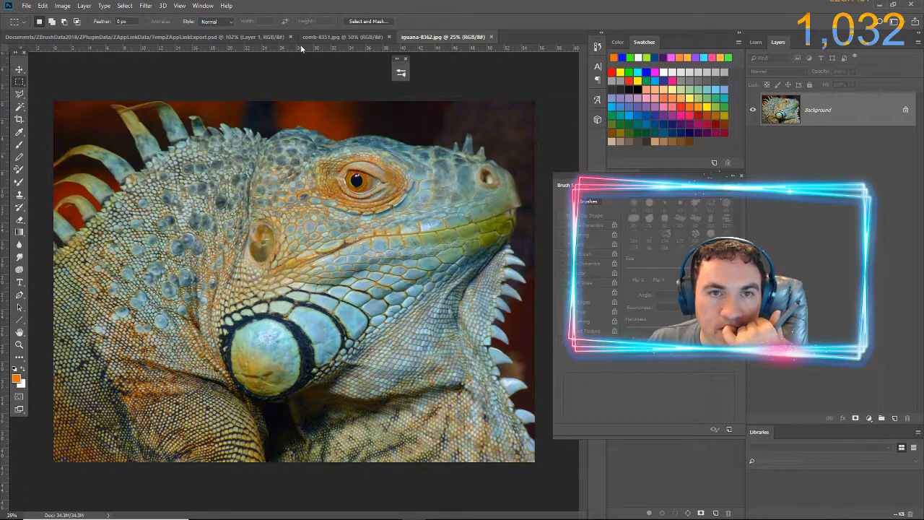
pyautogui.click(257, 36)
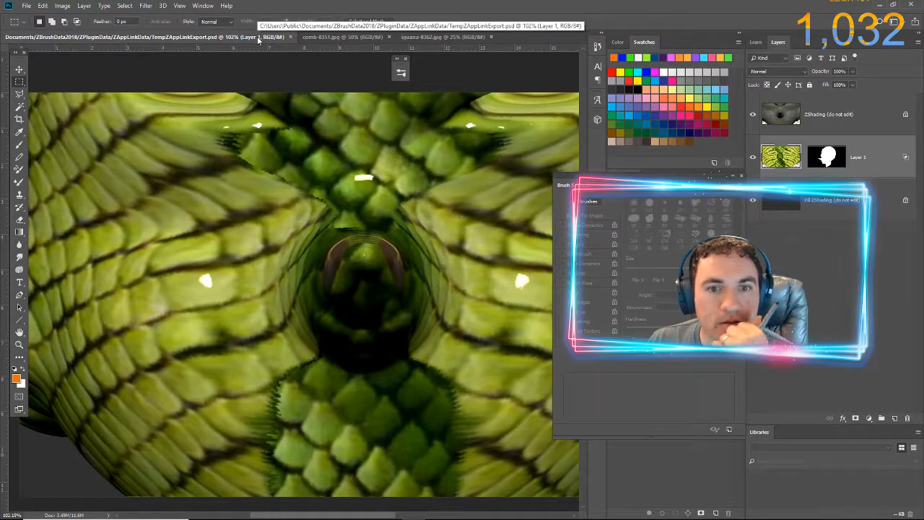
pyautogui.click(425, 39)
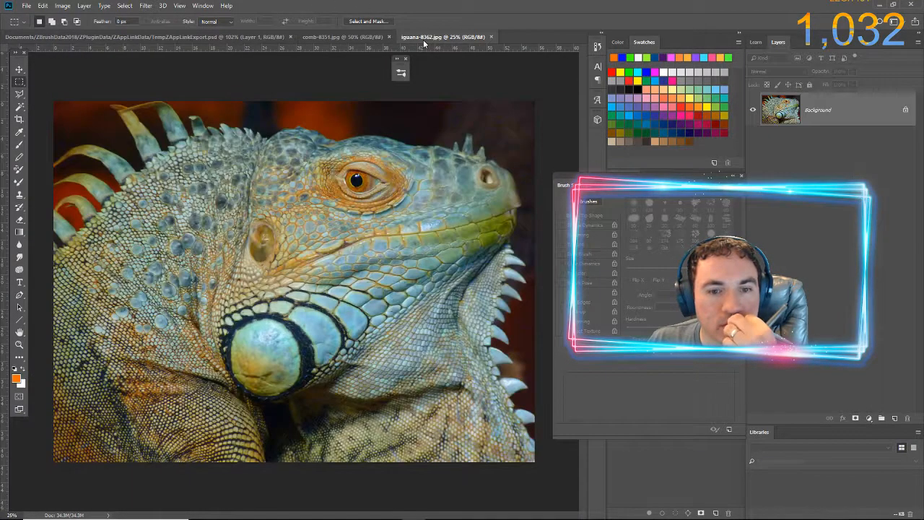
pyautogui.click(282, 38)
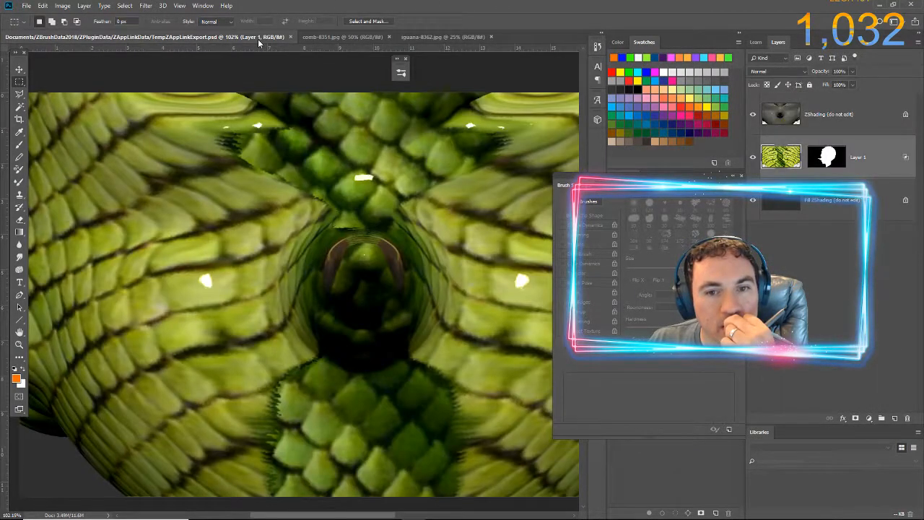
pyautogui.click(433, 37)
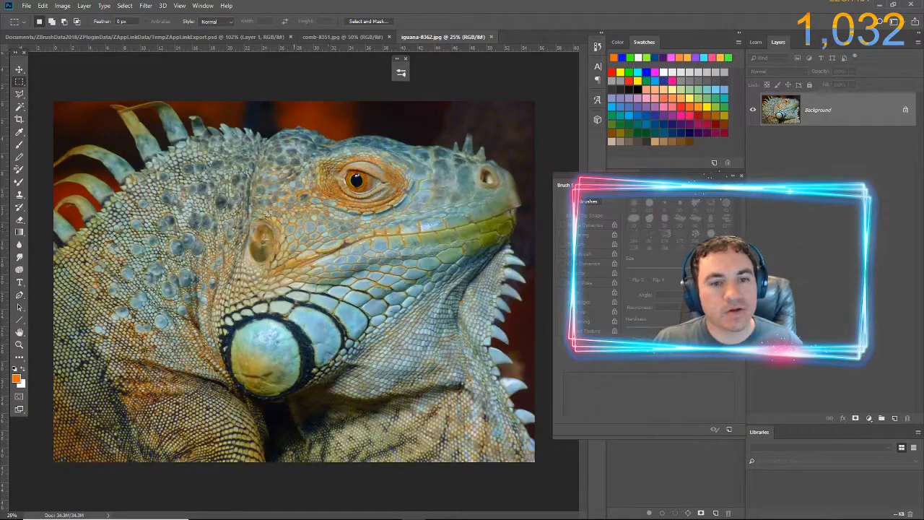
# - Copy an elliptical selection around the iguana's large round cheek scale and paste it into TempZAppLinkExport.psd
pyautogui.rightClick(21, 83)
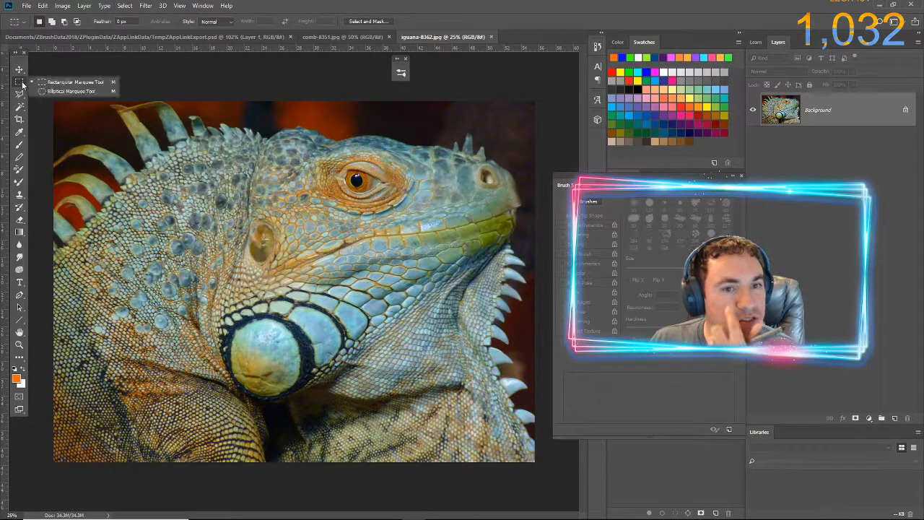
pyautogui.click(70, 91)
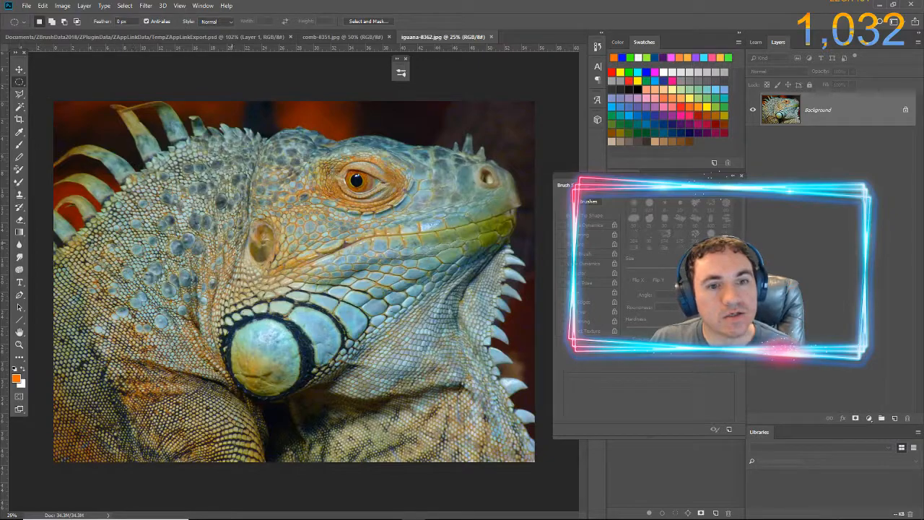
pyautogui.moveTo(213, 282); pyautogui.dragTo(326, 411)
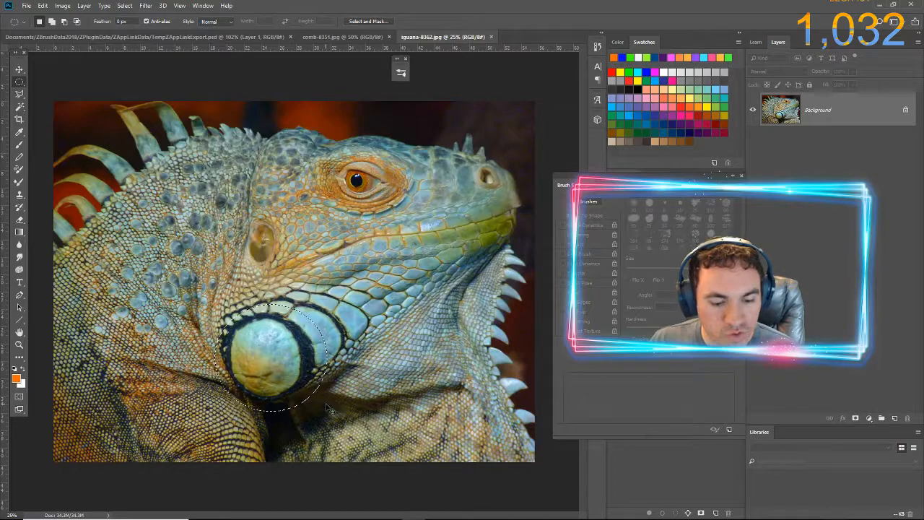
pyautogui.click(148, 37)
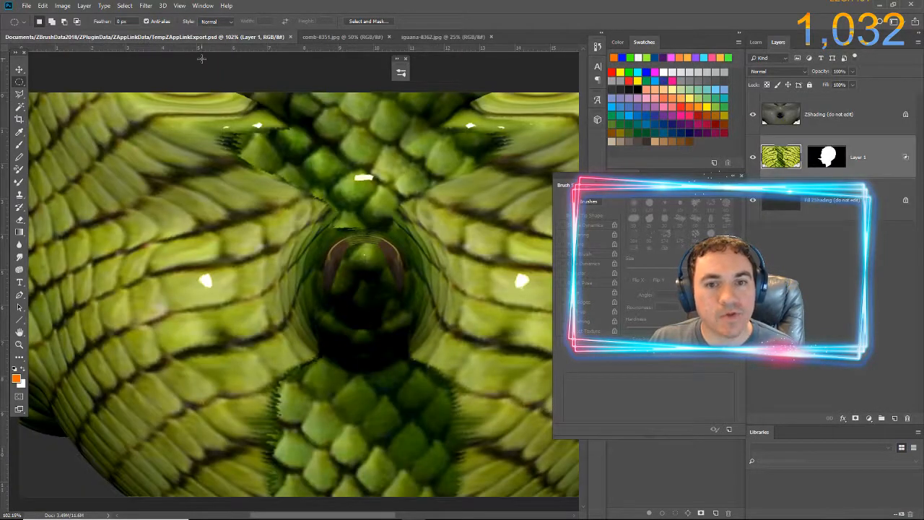
pyautogui.hotkey('ctrl', 'v')
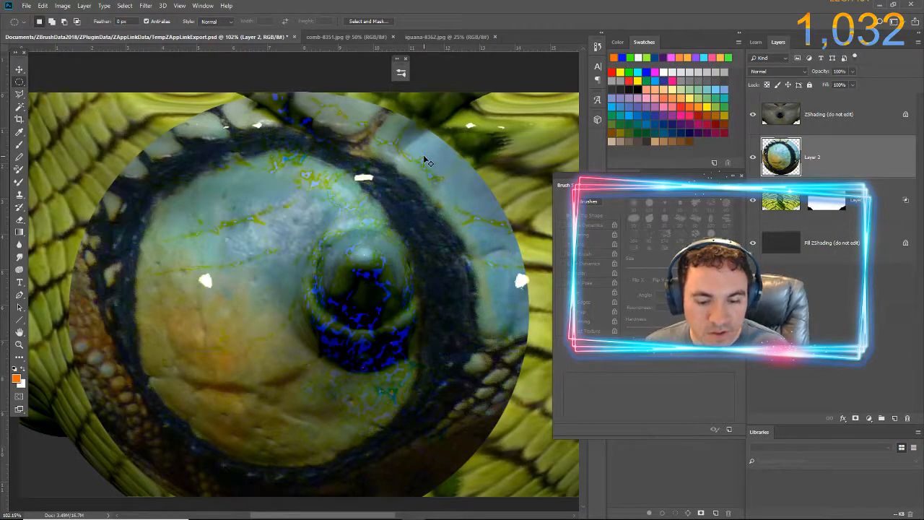
# - Scale the pasted cheek-scale patch to about 41% and centre it over the mouth opening
pyautogui.hotkey('ctrl', 't')
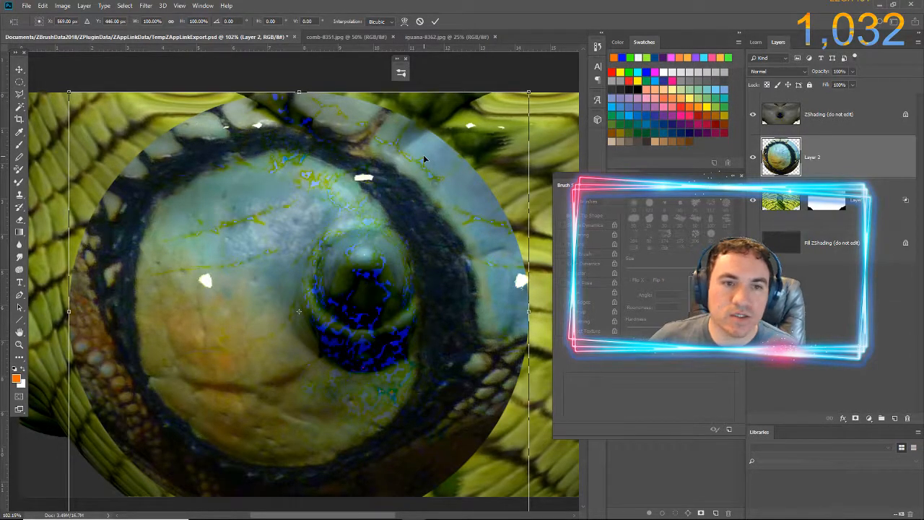
pyautogui.keyDown('alt'); pyautogui.keyDown('shift'); pyautogui.moveTo(70, 94); pyautogui.dragTo(179, 248); pyautogui.keyUp('shift'); pyautogui.keyUp('alt')
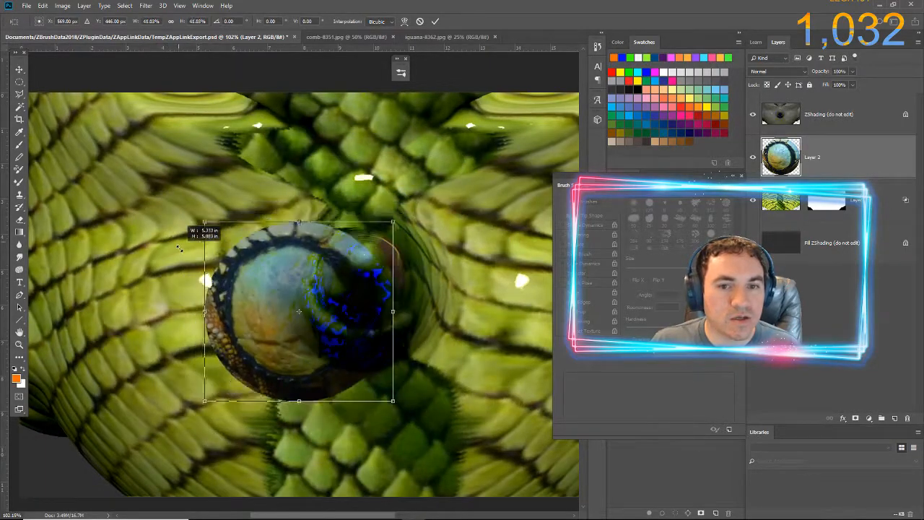
pyautogui.moveTo(232, 356); pyautogui.dragTo(268, 346)
pyautogui.moveTo(294, 345); pyautogui.dragTo(292, 339)
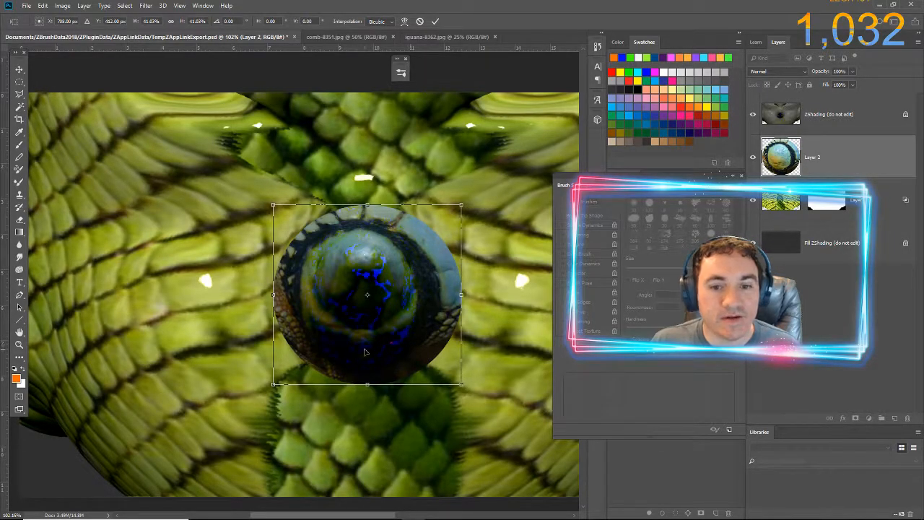
pyautogui.press('Return')
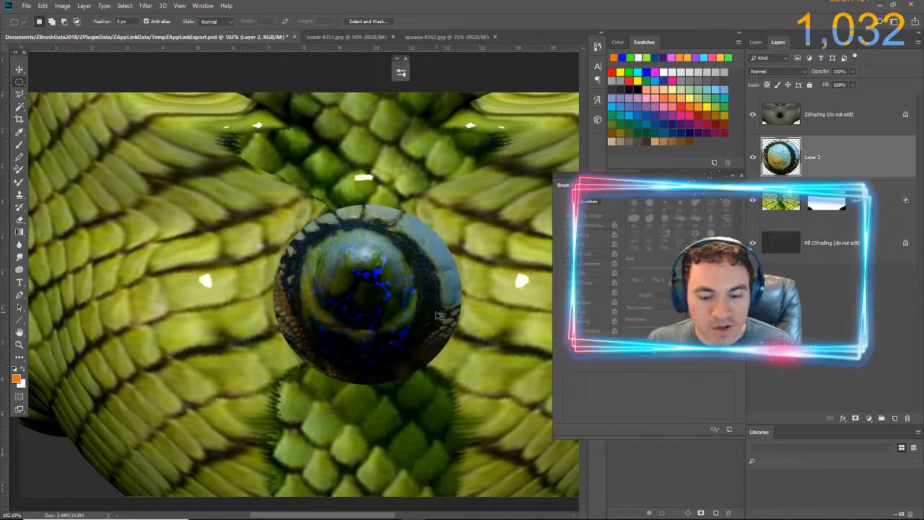
# - Duplicate the round patch and rotate the copy 180 degrees in place, and switch to the Eraser
pyautogui.hotkey('ctrl', 'j')
pyautogui.hotkey('ctrl', 't')
pyautogui.moveTo(305, 154); pyautogui.dragTo(408, 408)
pyautogui.press('Return')
pyautogui.press('m')
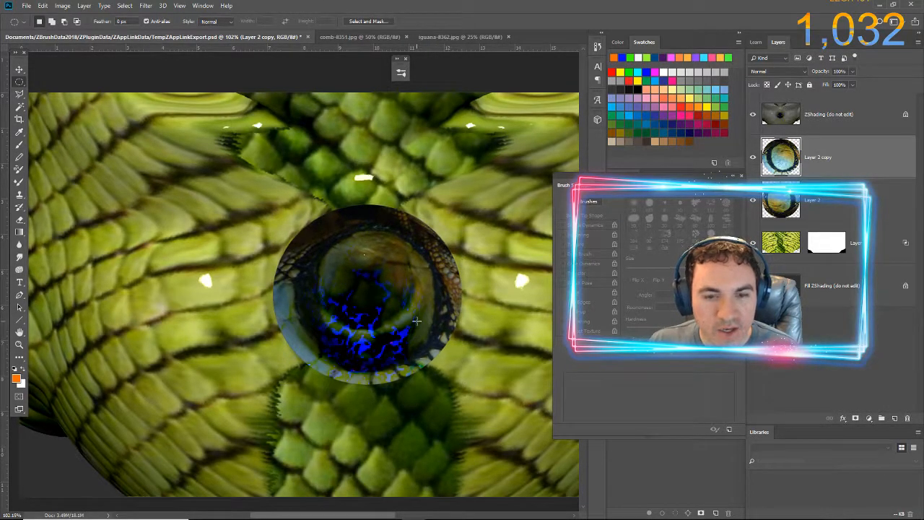
pyautogui.press('e')
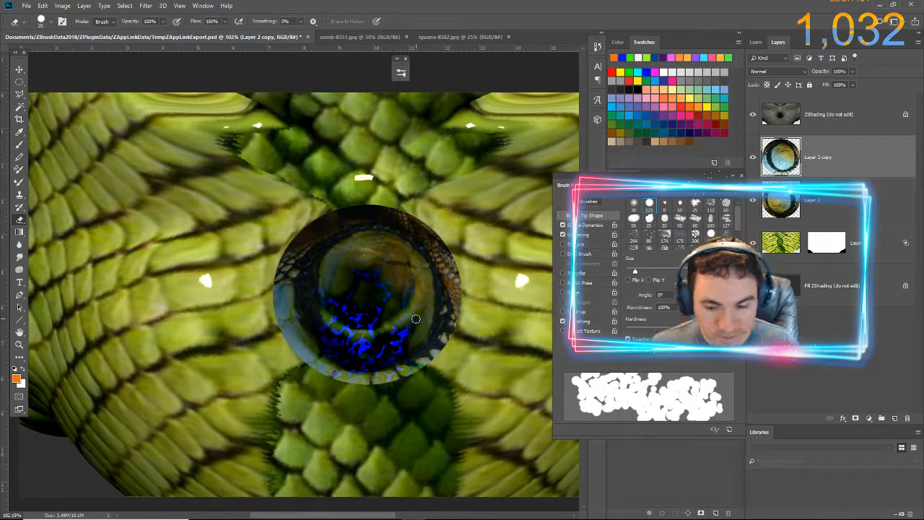
pyautogui.hotkey('ctrl', ']')
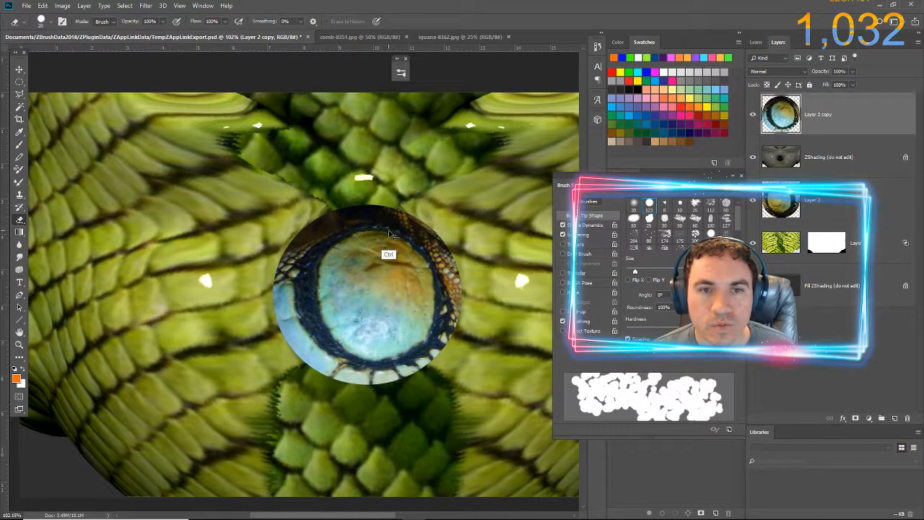
pyautogui.hscroll(1, 390, 246)
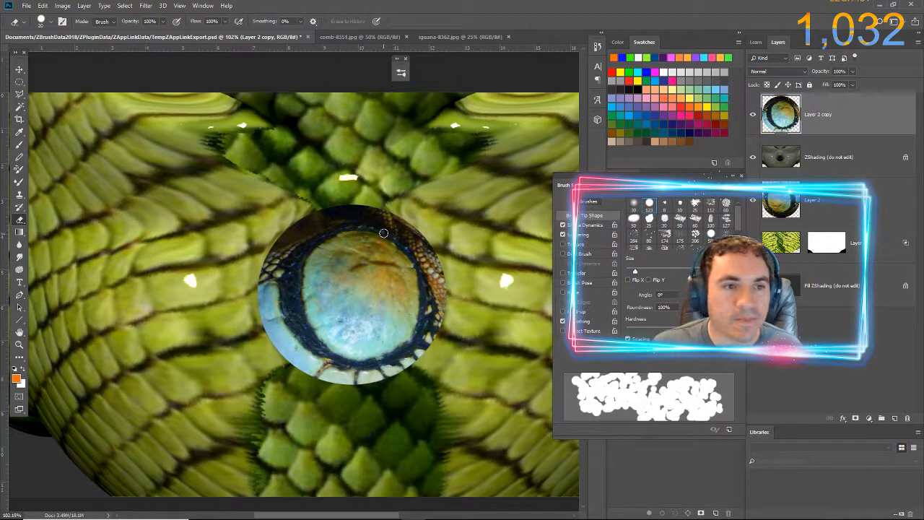
pyautogui.moveTo(821, 113); pyautogui.dragTo(794, 164)
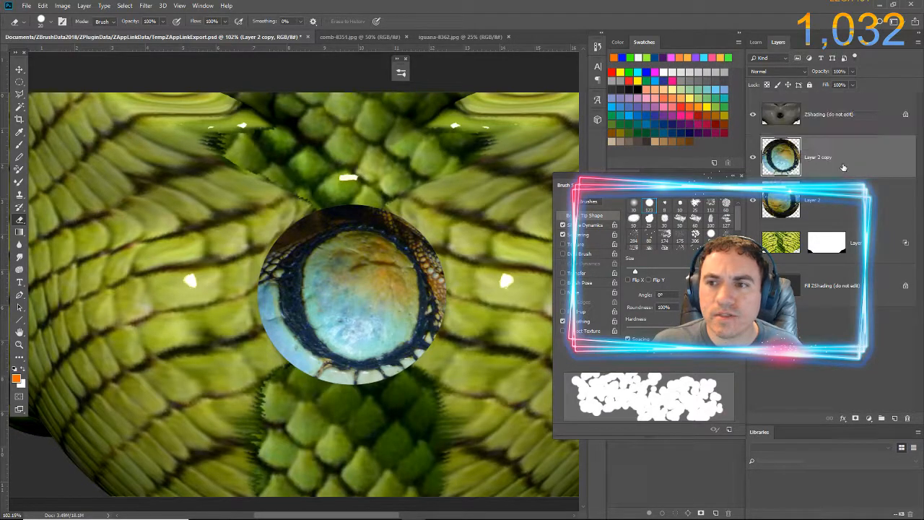
# - Hide the ZShading layer to see the scale textures without shading
pyautogui.click(753, 116)
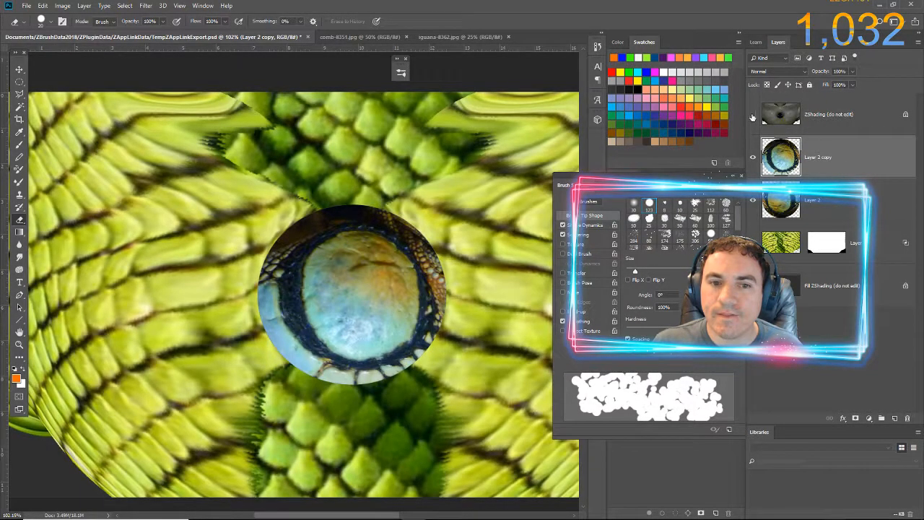
pyautogui.click(753, 117)
pyautogui.click(753, 116)
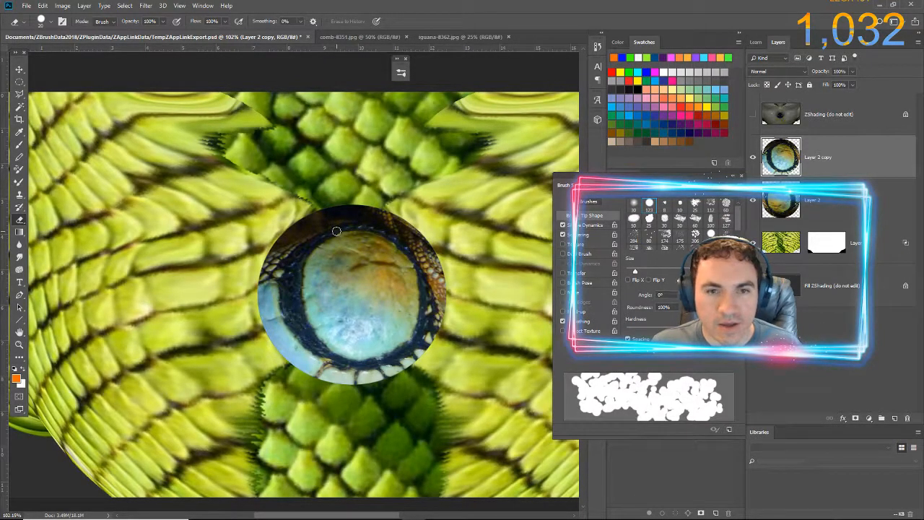
# - Undo the scattered erasing, turn off Scattering for the eraser, and erase part of the rotated copy's upper edge
pyautogui.moveTo(286, 227)
pyautogui.mouseDown()
pyautogui.moveTo(347, 289)
pyautogui.moveTo(383, 216)
pyautogui.moveTo(338, 237)
pyautogui.mouseUp()
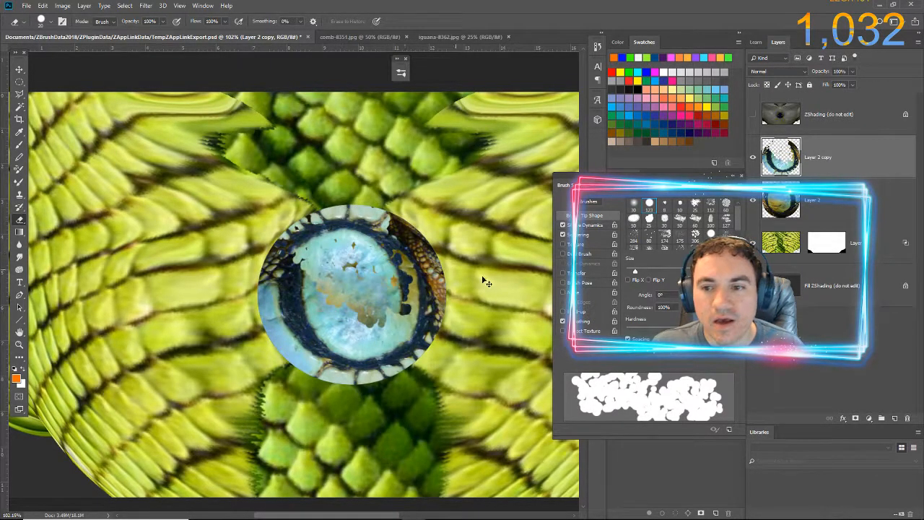
pyautogui.hotkey('ctrl', 'z')
pyautogui.click(563, 235)
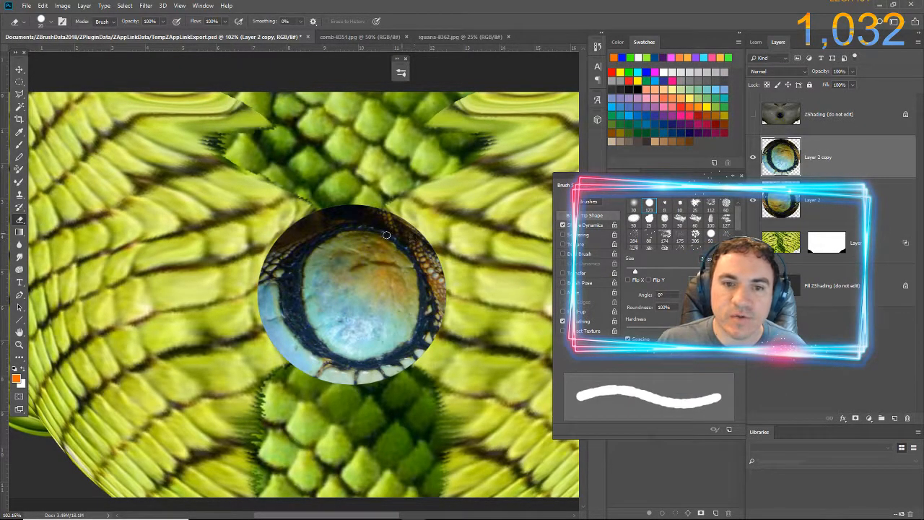
pyautogui.moveTo(296, 233)
pyautogui.mouseDown()
pyautogui.moveTo(429, 238)
pyautogui.moveTo(332, 215)
pyautogui.mouseUp()
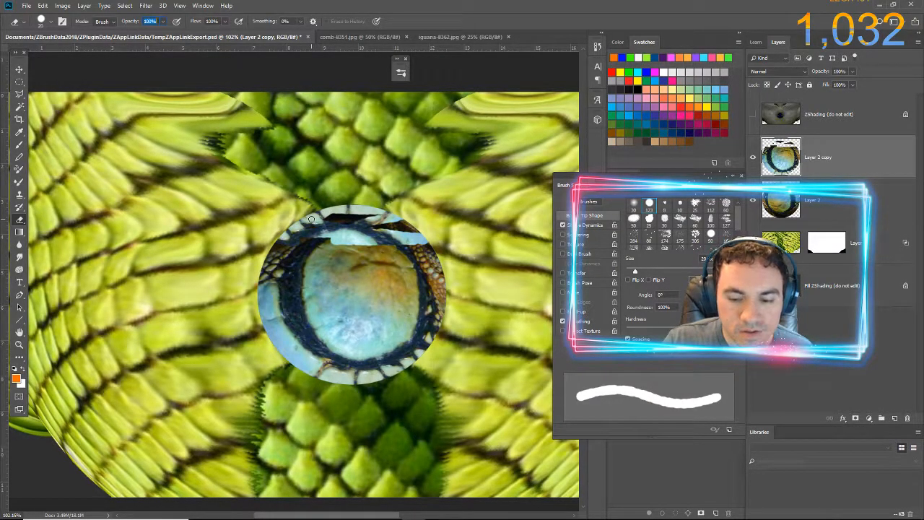
# - Soften the eraser tip to minimum hardness and erase more of the rotated copy's upper right rim
pyautogui.click(151, 21)
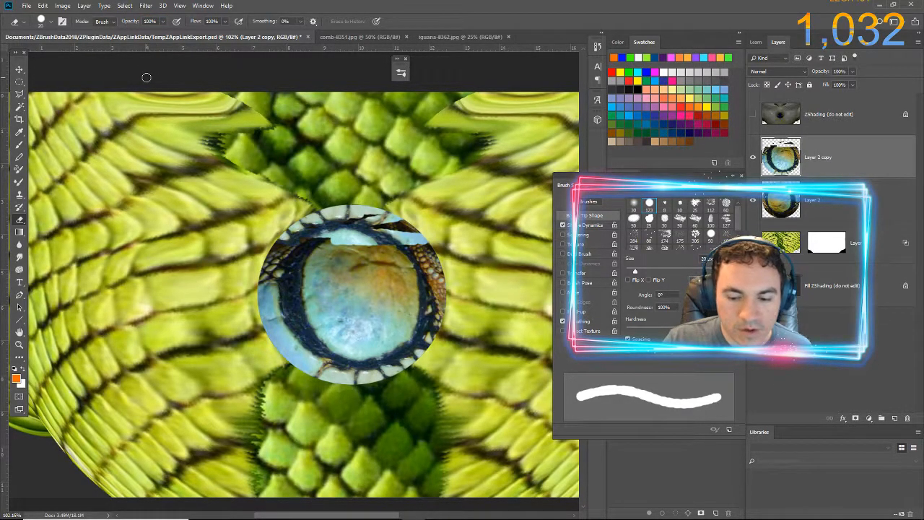
pyautogui.hotkey('shift', '[')
pyautogui.hotkey('shift', '[')
pyautogui.hotkey('shift', '[')
pyautogui.hotkey('shift', '[')
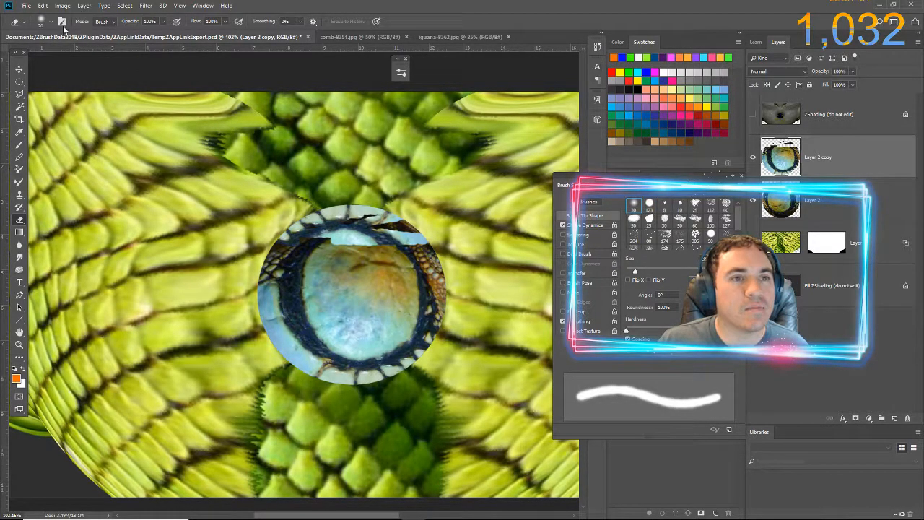
pyautogui.click(41, 23)
pyautogui.click(41, 24)
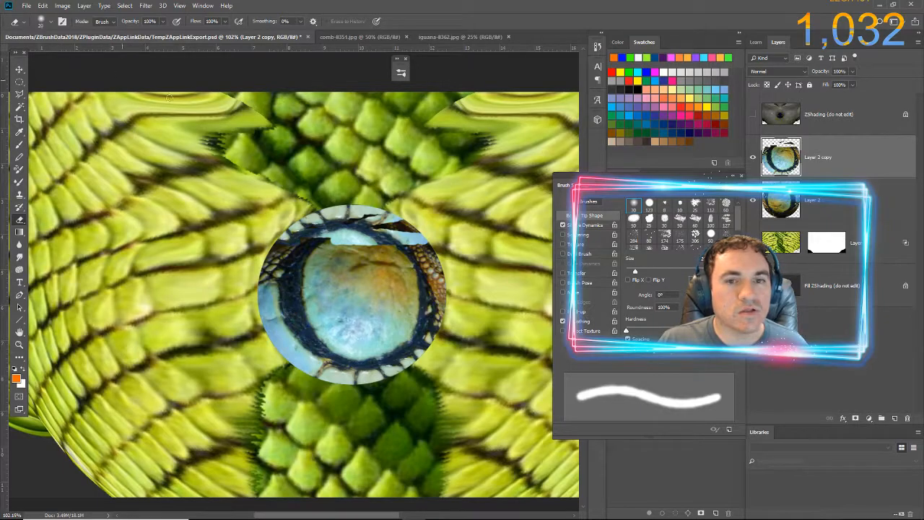
pyautogui.moveTo(363, 229); pyautogui.dragTo(417, 229)
# - With the eraser at size 50 and 16% opacity, fade the upper half of the rotated copy into the patch beneath
pyautogui.press(']')
pyautogui.press(']')
pyautogui.press(']')
pyautogui.press(']')
pyautogui.press(']')
pyautogui.press(']')
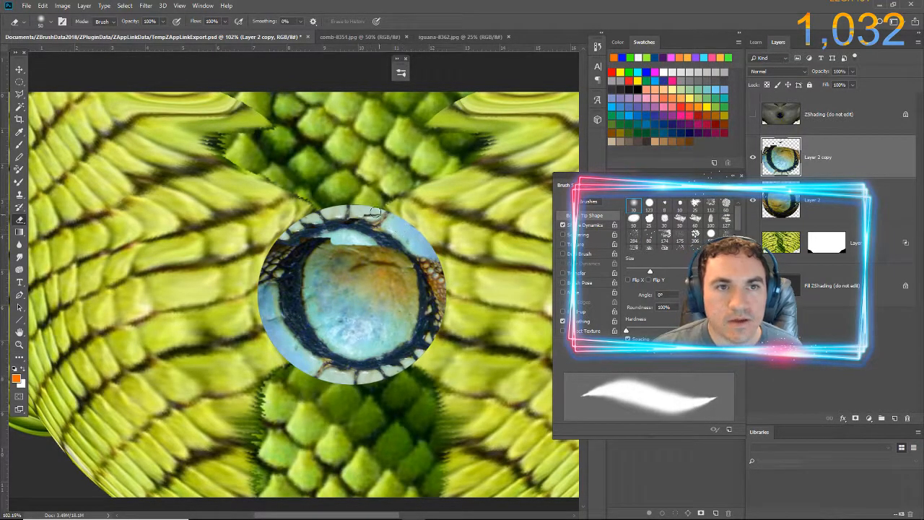
pyautogui.click(133, 22)
pyautogui.moveTo(133, 23); pyautogui.dragTo(106, 24)
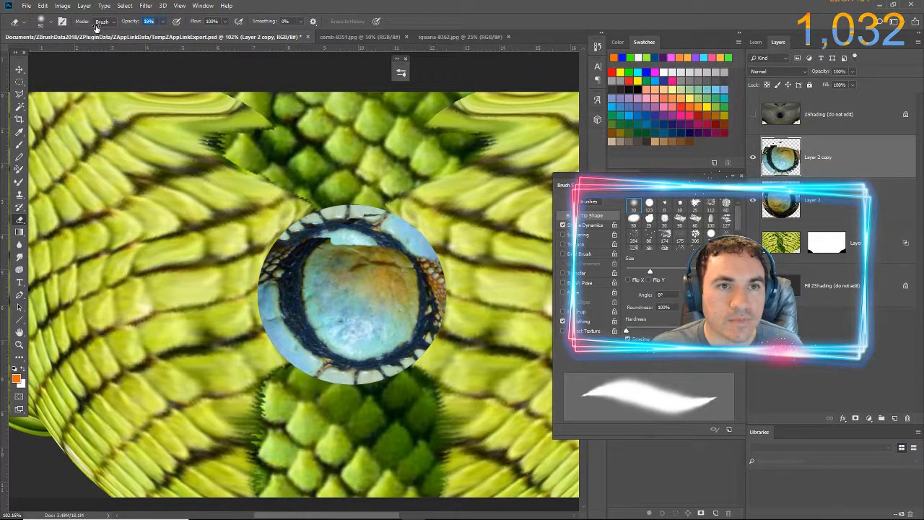
pyautogui.moveTo(338, 233)
pyautogui.mouseDown()
pyautogui.moveTo(304, 238)
pyautogui.moveTo(324, 237)
pyautogui.mouseUp()
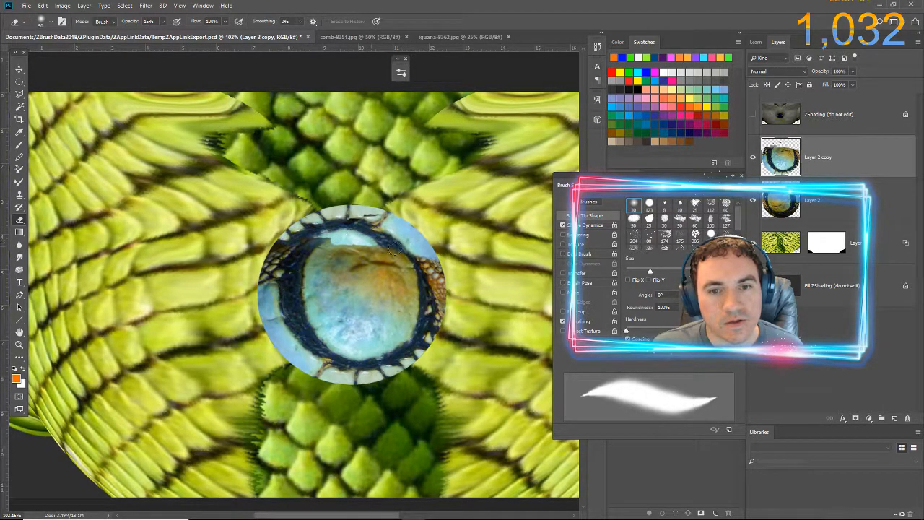
pyautogui.moveTo(384, 254)
pyautogui.mouseDown()
pyautogui.moveTo(406, 269)
pyautogui.moveTo(442, 269)
pyautogui.moveTo(375, 249)
pyautogui.moveTo(452, 283)
pyautogui.moveTo(451, 297)
pyautogui.moveTo(440, 275)
pyautogui.mouseUp()
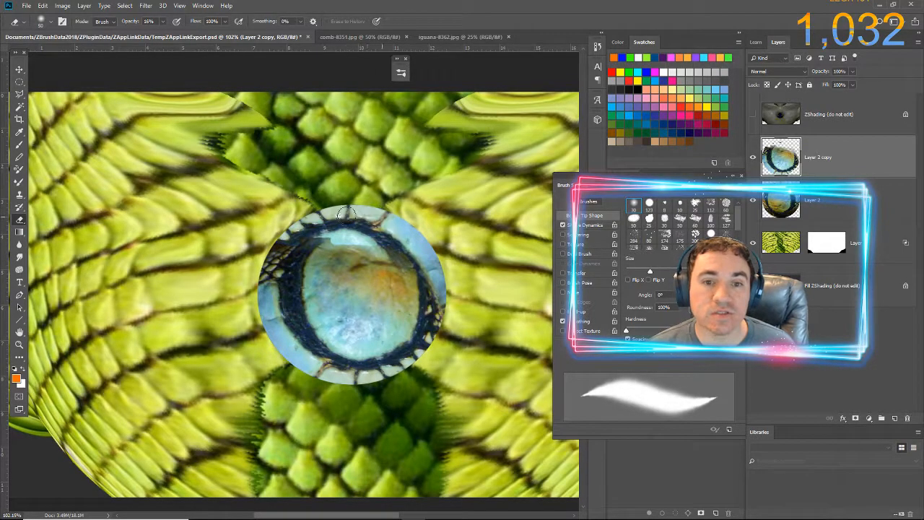
pyautogui.moveTo(337, 229)
pyautogui.mouseDown()
pyautogui.moveTo(305, 236)
pyautogui.moveTo(307, 251)
pyautogui.moveTo(354, 252)
pyautogui.moveTo(319, 231)
pyautogui.moveTo(294, 243)
pyautogui.moveTo(322, 259)
pyautogui.moveTo(264, 272)
pyautogui.mouseUp()
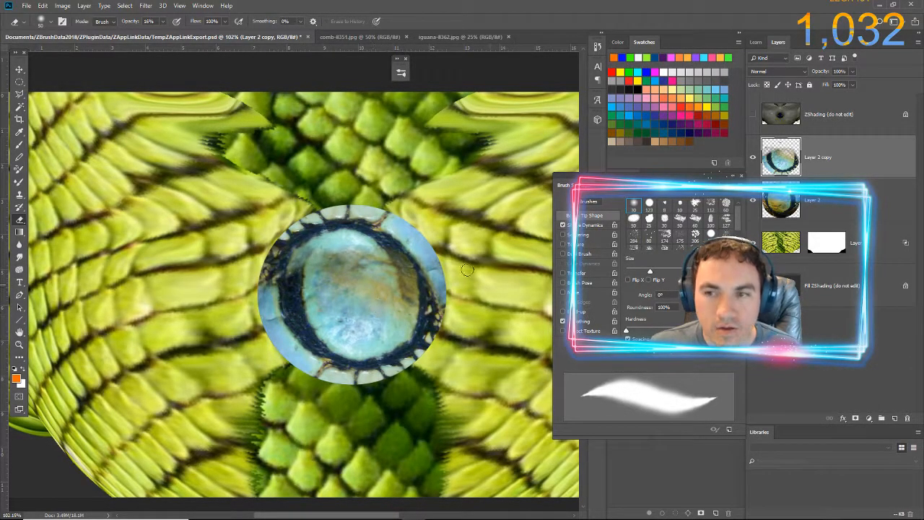
# - Merge the partly erased copy down into the original round patch layer, Layer 2
pyautogui.click(784, 205)
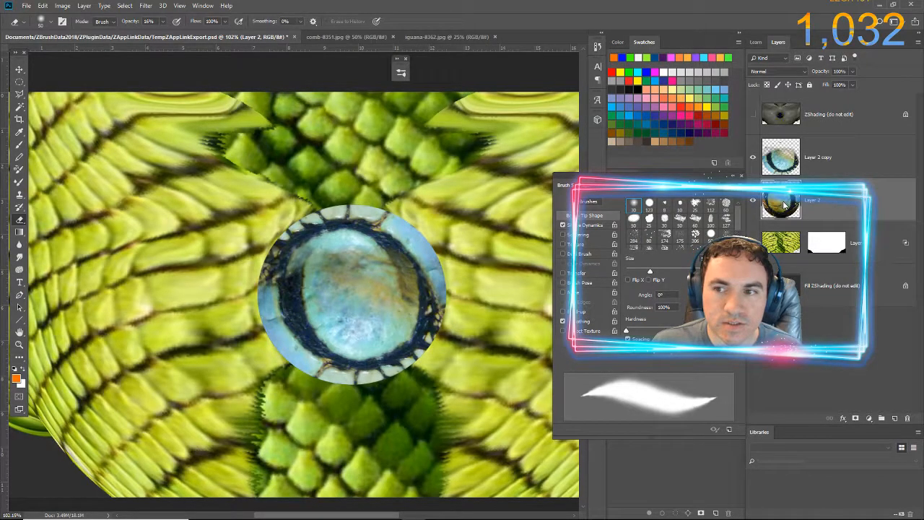
pyautogui.click(780, 163)
pyautogui.hotkey('ctrl', 'e')
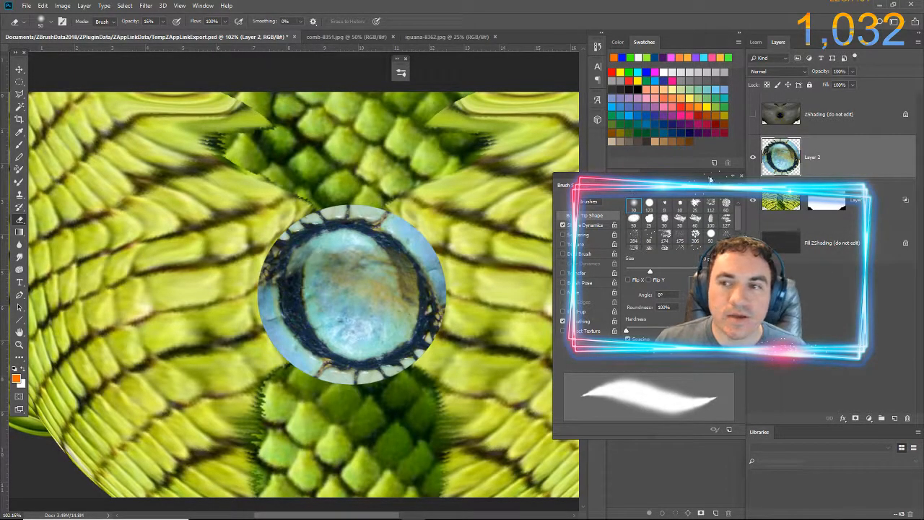
# - Switch to the Mixer Brush and reduce its size to 60
pyautogui.click(19, 183)
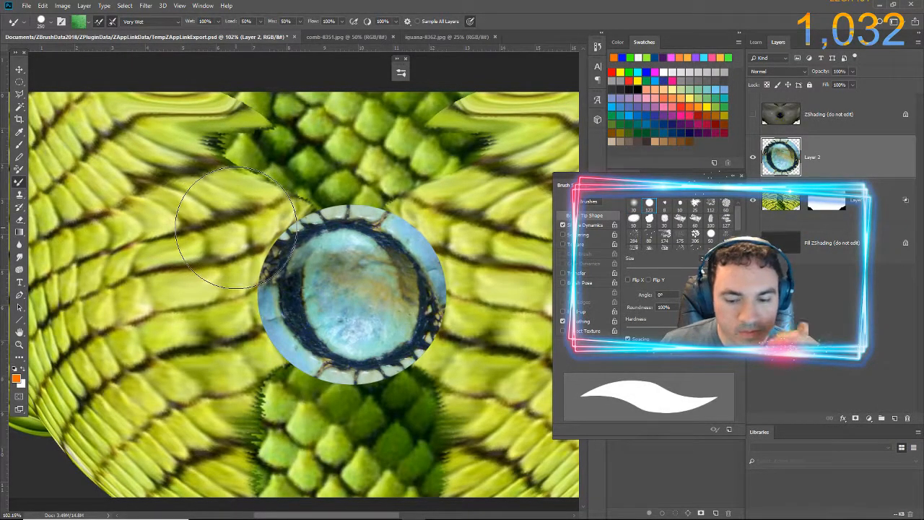
pyautogui.press('[')
pyautogui.press('[')
pyautogui.press('[')
pyautogui.press('[')
pyautogui.press('[')
pyautogui.press('[')
pyautogui.press('[')
pyautogui.press('[')
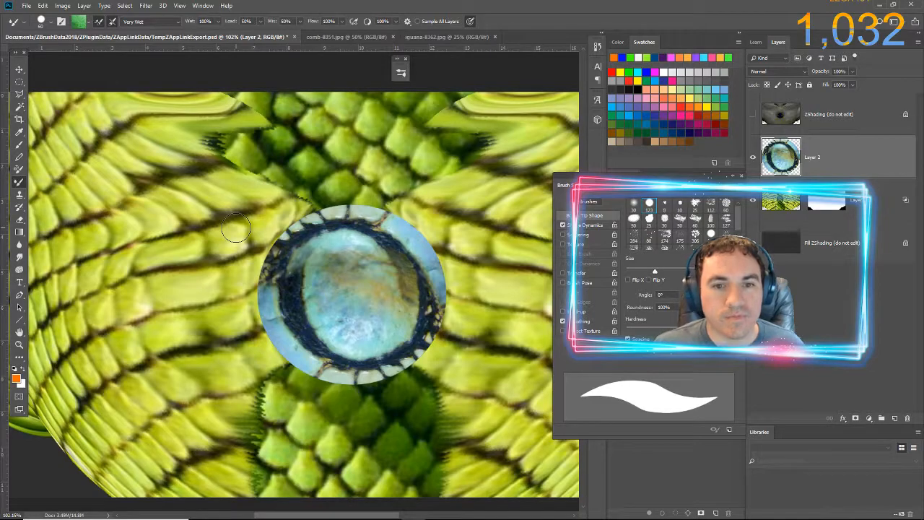
# - Try to smear the round patch's upper-left rim with the Mixer Brush, cleaning the brush and reducing it to size 40 between strokes
pyautogui.moveTo(307, 182)
pyautogui.mouseDown()
pyautogui.moveTo(317, 206)
pyautogui.moveTo(296, 223)
pyautogui.moveTo(274, 217)
pyautogui.moveTo(260, 232)
pyautogui.moveTo(277, 249)
pyautogui.mouseUp()
pyautogui.hotkey('ctrl', 'z')
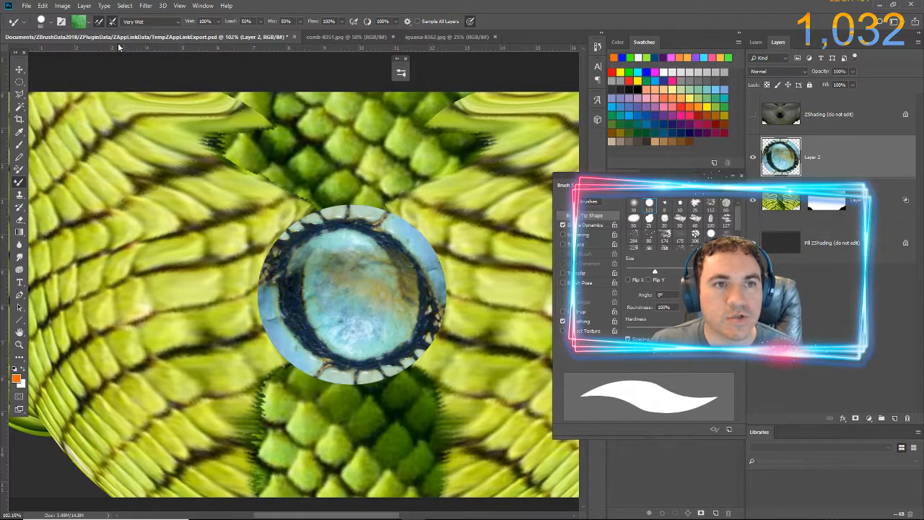
pyautogui.click(88, 21)
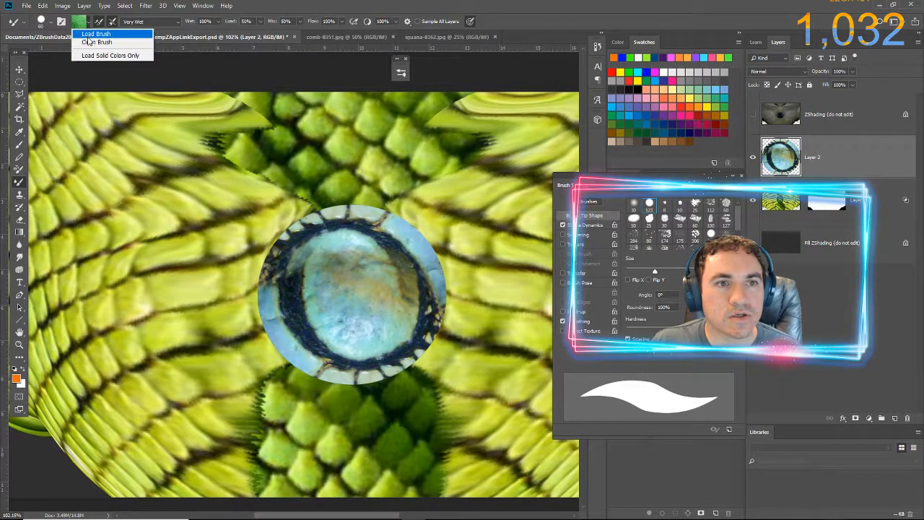
pyautogui.click(91, 42)
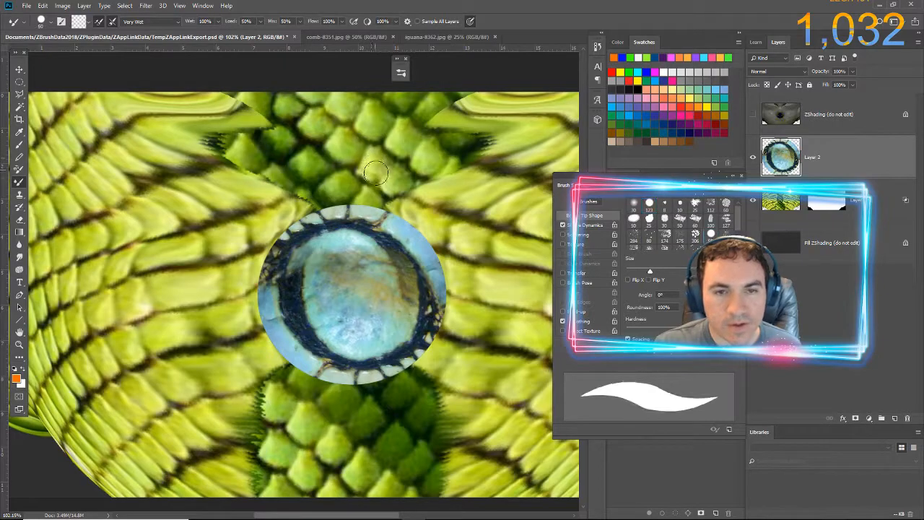
pyautogui.moveTo(356, 211)
pyautogui.mouseDown()
pyautogui.moveTo(309, 210)
pyautogui.moveTo(304, 241)
pyautogui.moveTo(281, 229)
pyautogui.mouseUp()
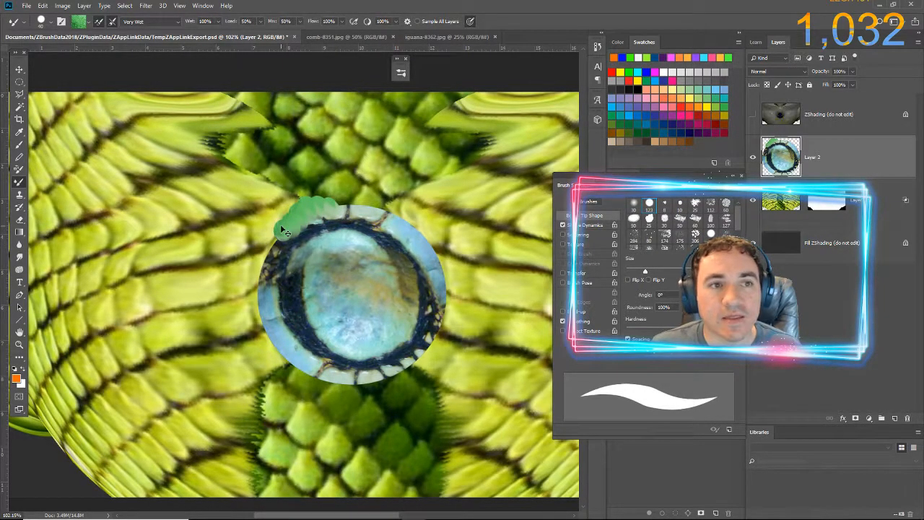
pyautogui.hotkey('ctrl', 'z')
# - Turn on Load Solid Colors Only, clean the Mixer Brush, and try another stroke along the patch's upper-left rim
pyautogui.click(90, 23)
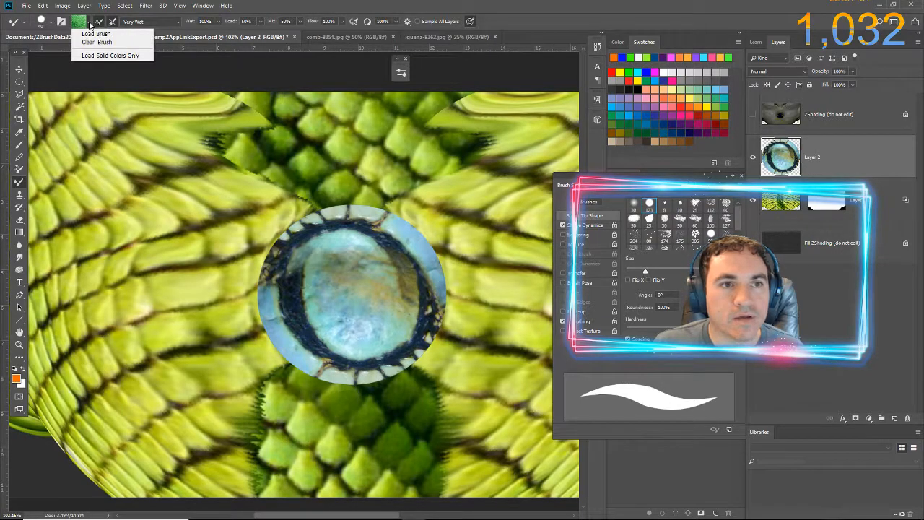
pyautogui.click(96, 39)
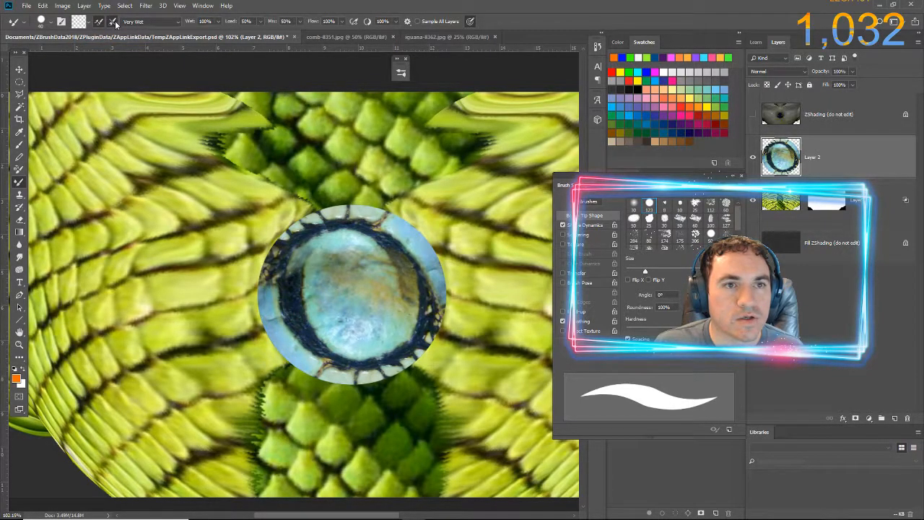
pyautogui.click(116, 25)
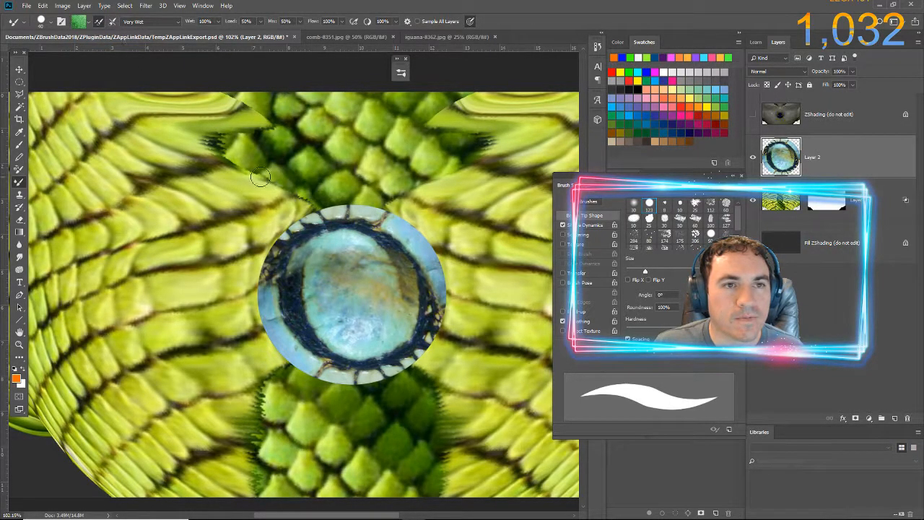
pyautogui.click(90, 24)
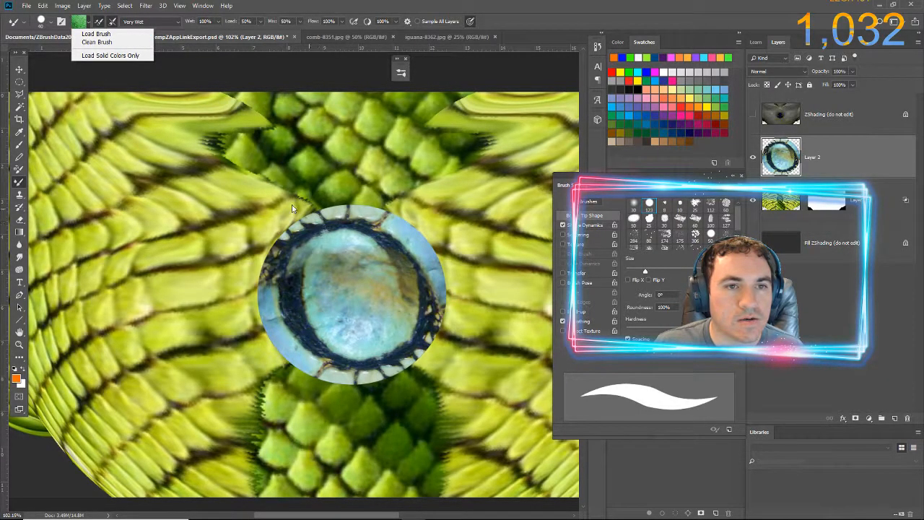
pyautogui.click(105, 55)
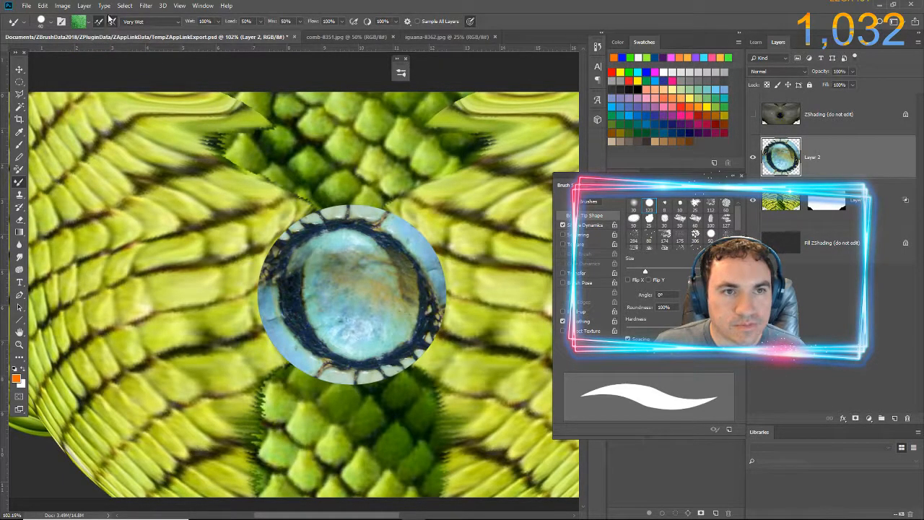
pyautogui.click(87, 24)
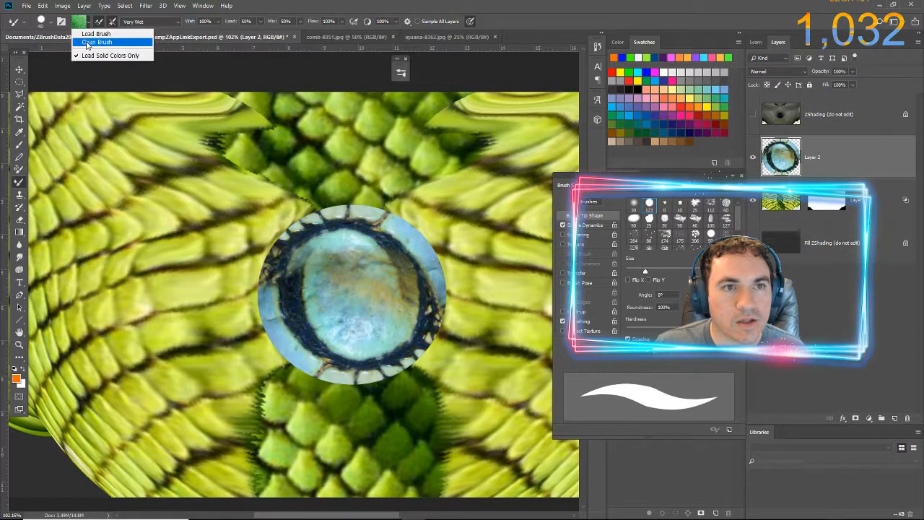
pyautogui.click(92, 42)
pyautogui.moveTo(329, 199)
pyautogui.mouseDown()
pyautogui.moveTo(288, 203)
pyautogui.moveTo(312, 214)
pyautogui.moveTo(329, 244)
pyautogui.moveTo(293, 217)
pyautogui.mouseUp()
pyautogui.hotkey('ctrl', 'z')
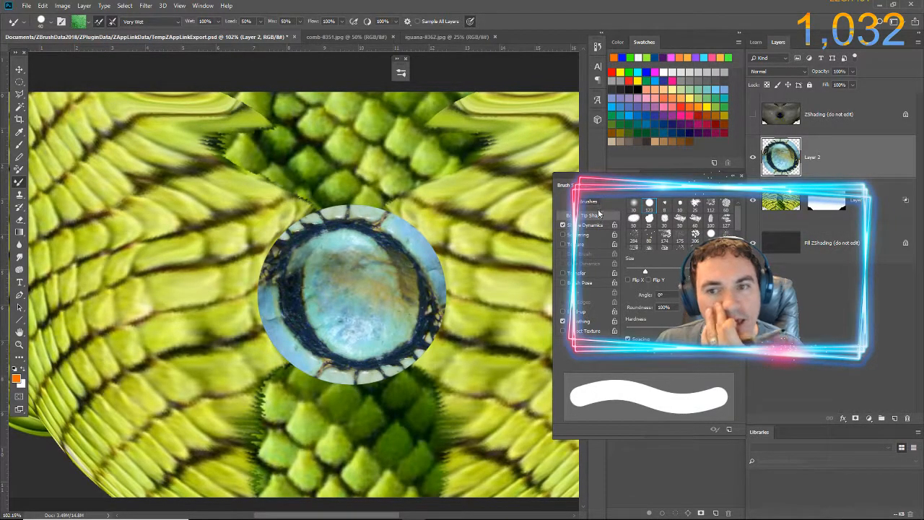
# - Try a large scattered-dot brush tip on the scales and rim above the round patch with the Mixer Brush
pyautogui.click(634, 236)
pyautogui.moveTo(452, 177)
pyautogui.mouseDown()
pyautogui.moveTo(429, 195)
pyautogui.moveTo(360, 209)
pyautogui.mouseUp()
pyautogui.moveTo(337, 160); pyautogui.dragTo(340, 182)
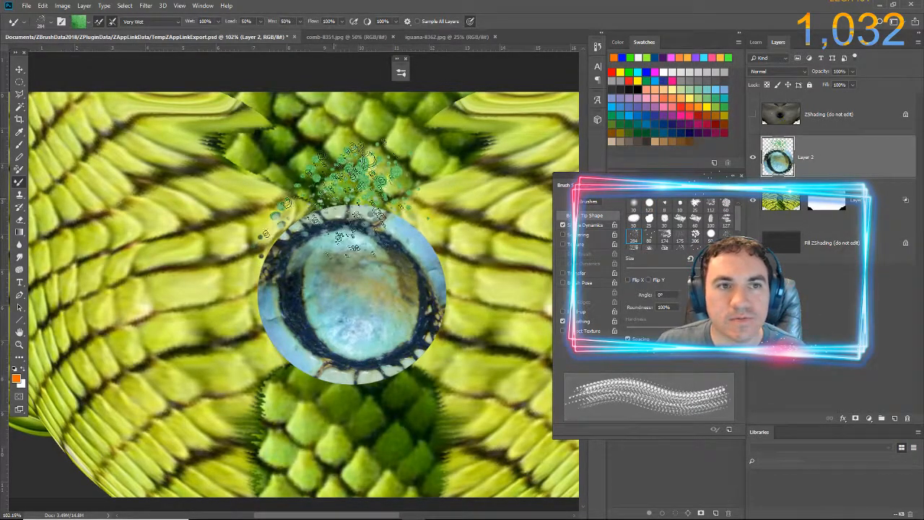
pyautogui.hotkey('ctrl', 'z')
# - Reduce the scattered-dot tip to size 100 and try blending the patch's left rim with it
pyautogui.press('[')
pyautogui.press('[')
pyautogui.press('[')
pyautogui.press('[')
pyautogui.press('[')
pyautogui.press('[')
pyautogui.press('[')
pyautogui.press('[')
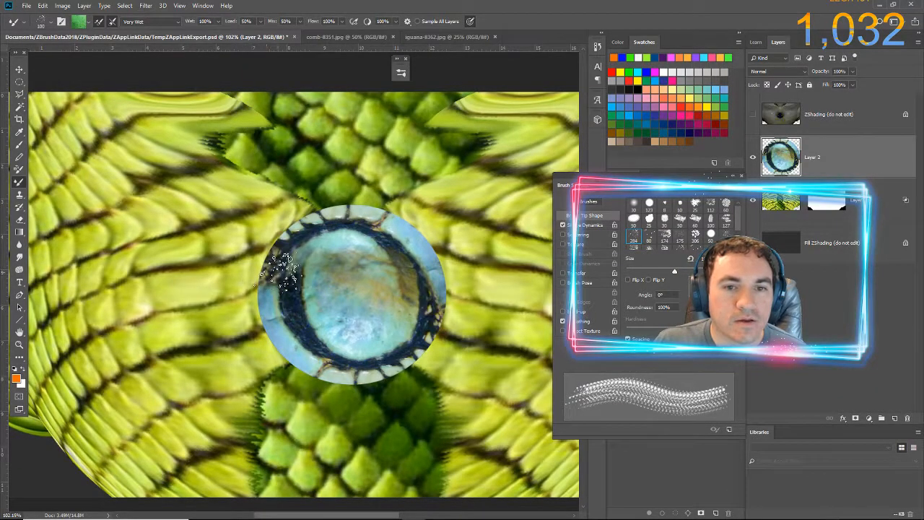
pyautogui.moveTo(302, 201)
pyautogui.mouseDown()
pyautogui.moveTo(268, 246)
pyautogui.moveTo(280, 278)
pyautogui.mouseUp()
pyautogui.hotkey('ctrl', 'z')
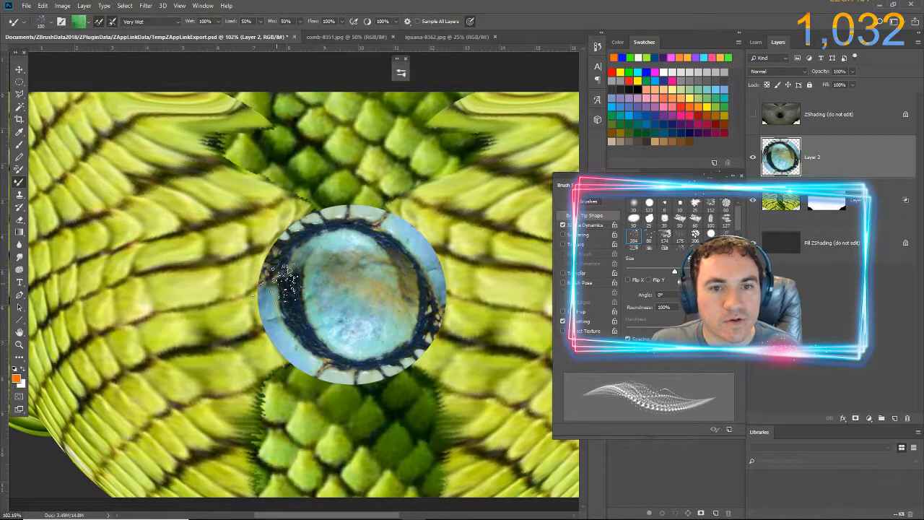
# - With the Smudge tool at size 25 and 37% strength, smear the round patch's upper-left and left rim outward over the scales
pyautogui.click(20, 259)
pyautogui.press('[')
pyautogui.press('[')
pyautogui.press('[')
pyautogui.press('[')
pyautogui.press('[')
pyautogui.moveTo(358, 210); pyautogui.dragTo(289, 201)
pyautogui.moveTo(289, 233)
pyautogui.mouseDown()
pyautogui.moveTo(274, 211)
pyautogui.moveTo(276, 230)
pyautogui.moveTo(247, 275)
pyautogui.moveTo(262, 256)
pyautogui.moveTo(250, 250)
pyautogui.moveTo(257, 281)
pyautogui.mouseUp()
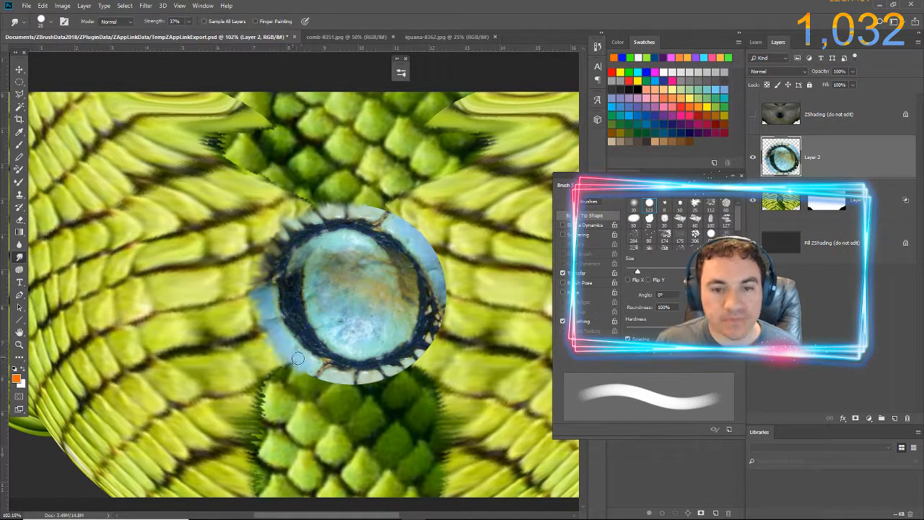
# - Smudge the lower, right and upper edges of the round patch into the surrounding scales
pyautogui.moveTo(314, 361)
pyautogui.mouseDown()
pyautogui.moveTo(307, 384)
pyautogui.moveTo(319, 390)
pyautogui.mouseUp()
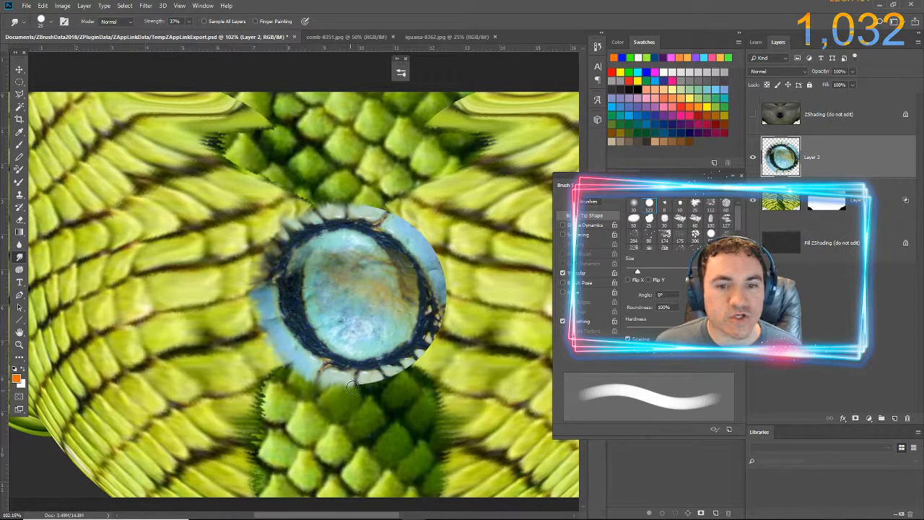
pyautogui.moveTo(358, 391); pyautogui.dragTo(360, 394)
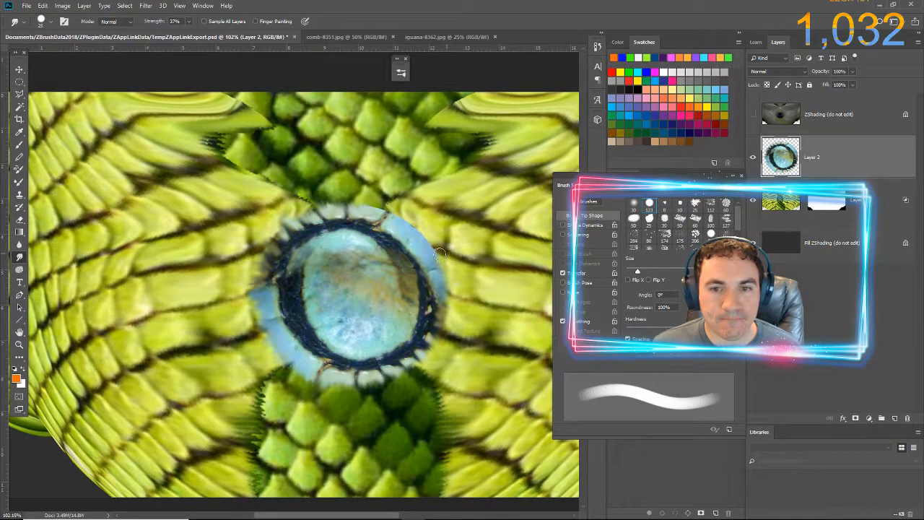
pyautogui.moveTo(432, 246); pyautogui.dragTo(424, 246)
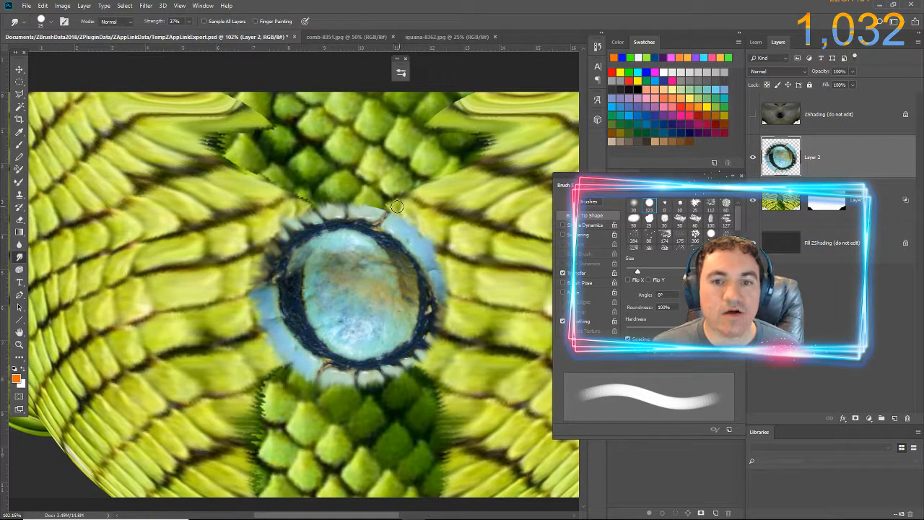
pyautogui.moveTo(376, 212); pyautogui.dragTo(367, 190)
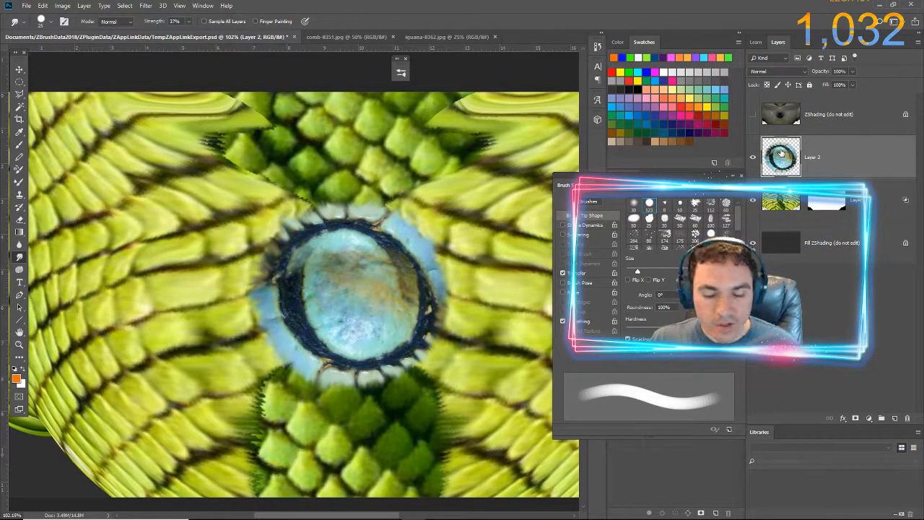
# - Merge Layer 2 down into Layer 1 with the layer mask preserved, and save the document
pyautogui.hotkey('ctrl', 'e')
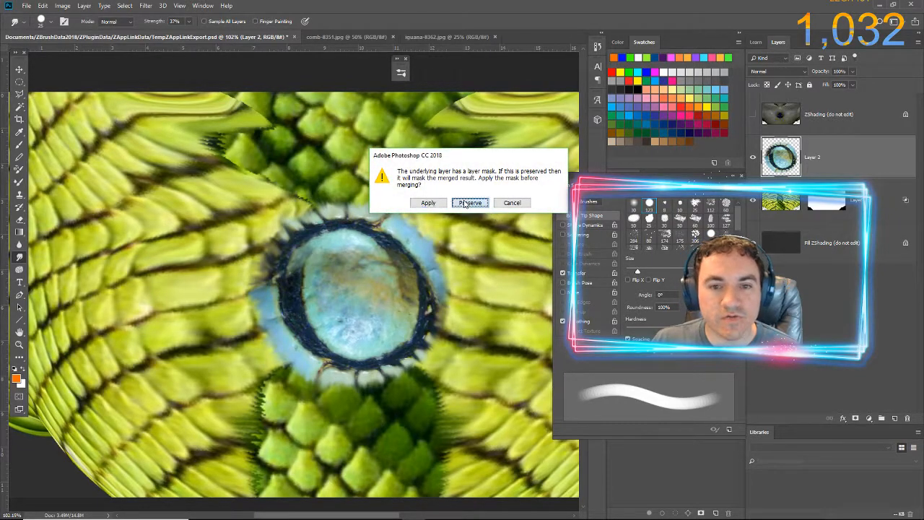
pyautogui.click(467, 200)
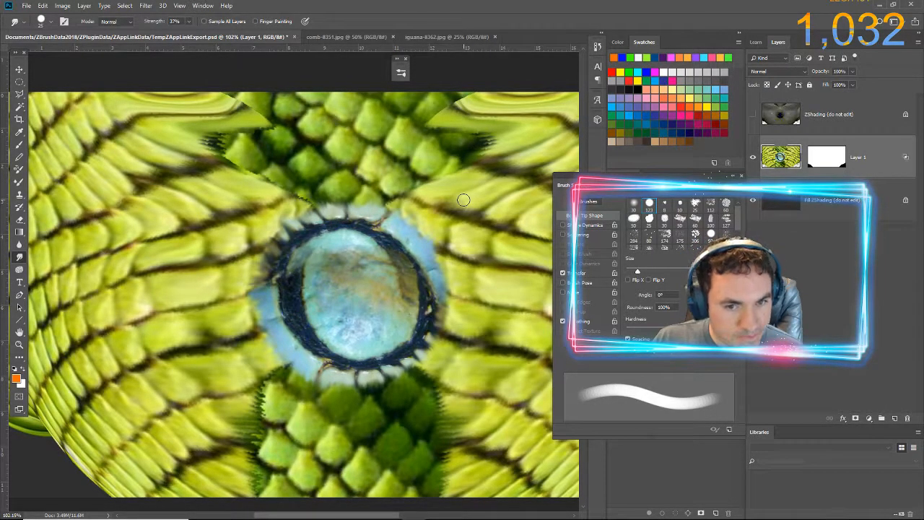
pyautogui.click(26, 7)
pyautogui.click(42, 104)
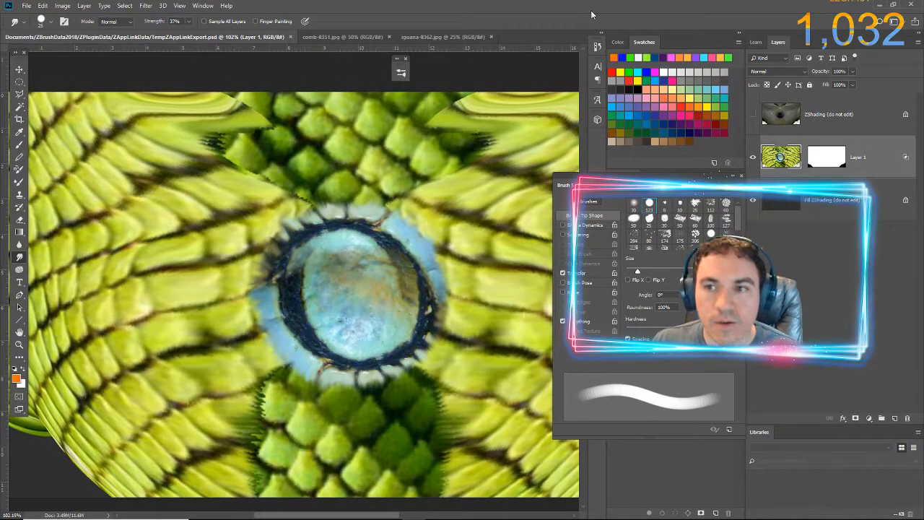
# - Switch to ZBrush and pick up the edited ZAppLink projection onto the head
pyautogui.hotkey('alt', 'Tab')
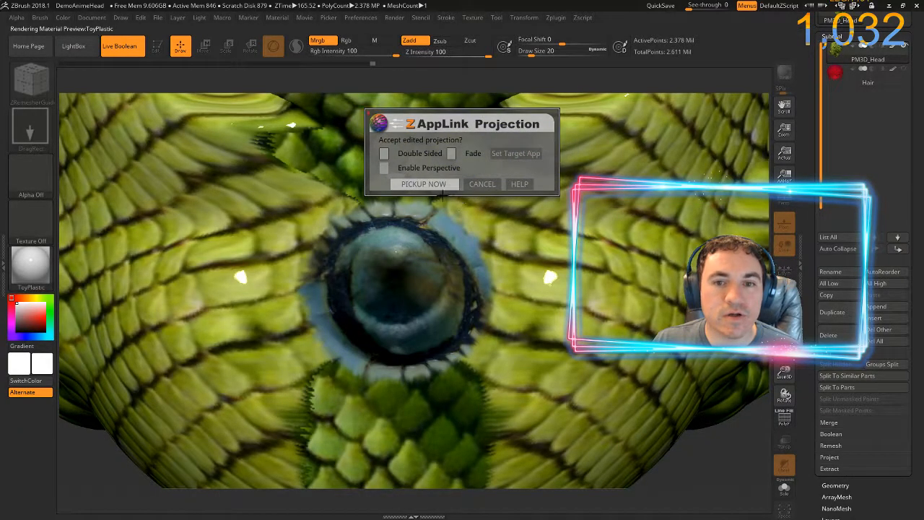
pyautogui.click(424, 183)
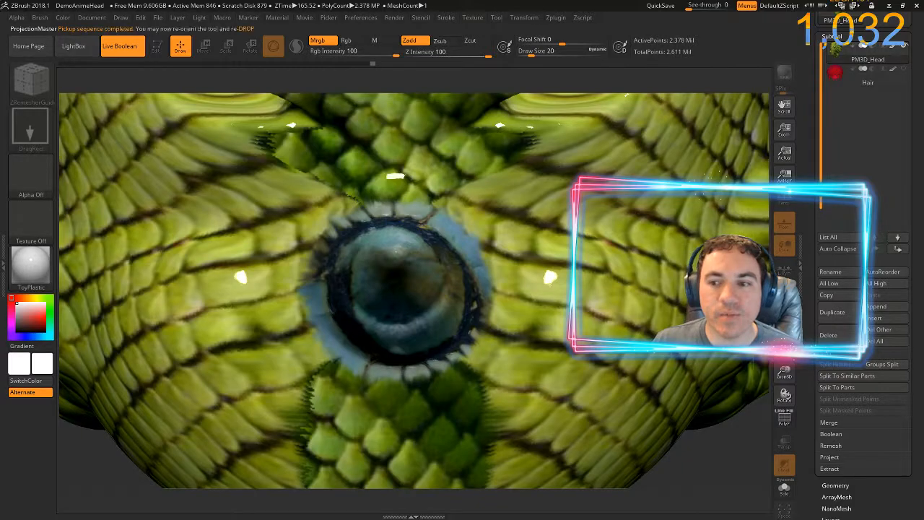
# - Examine the projected mouth patch and the surrounding scales on the head from several angles
pyautogui.moveTo(424, 216); pyautogui.dragTo(180, 274, button='right')
pyautogui.keyDown('ctrl'); pyautogui.moveTo(673, 453); pyautogui.dragTo(589, 412, button='right'); pyautogui.keyUp('ctrl')
pyautogui.moveTo(589, 412); pyautogui.dragTo(601, 442)
pyautogui.keyDown('alt'); pyautogui.moveTo(145, 395); pyautogui.dragTo(289, 454); pyautogui.keyUp('alt')
pyautogui.moveTo(252, 337); pyautogui.dragTo(273, 362)
pyautogui.keyDown('ctrl'); pyautogui.moveTo(274, 362); pyautogui.dragTo(305, 343, button='right'); pyautogui.keyUp('ctrl')
pyautogui.keyDown('alt'); pyautogui.moveTo(381, 310); pyautogui.dragTo(212, 359); pyautogui.keyUp('alt')
pyautogui.moveTo(633, 138); pyautogui.dragTo(617, 164)
pyautogui.moveTo(643, 234); pyautogui.dragTo(630, 217)
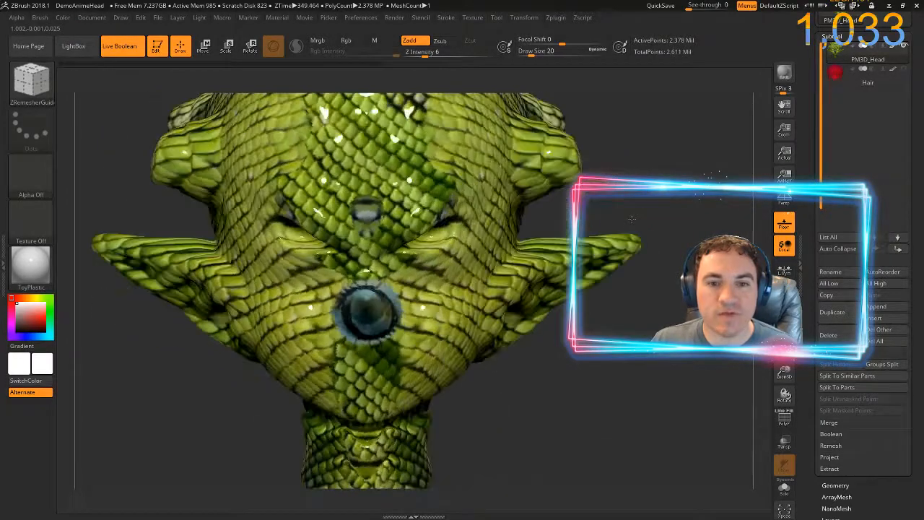
# - Drop a close-up of the scaly bulge on the head's side to Photoshop through ZAppLink, and update the open document from disk
pyautogui.keyDown('alt'); pyautogui.moveTo(165, 217); pyautogui.dragTo(284, 316); pyautogui.keyUp('alt')
pyautogui.moveTo(283, 317)
pyautogui.keyDown('alt'); pyautogui.mouseDown(button='right')
pyautogui.moveTo(195, 236)
pyautogui.moveTo(120, 305)
pyautogui.mouseUp(button='right'); pyautogui.keyUp('alt')
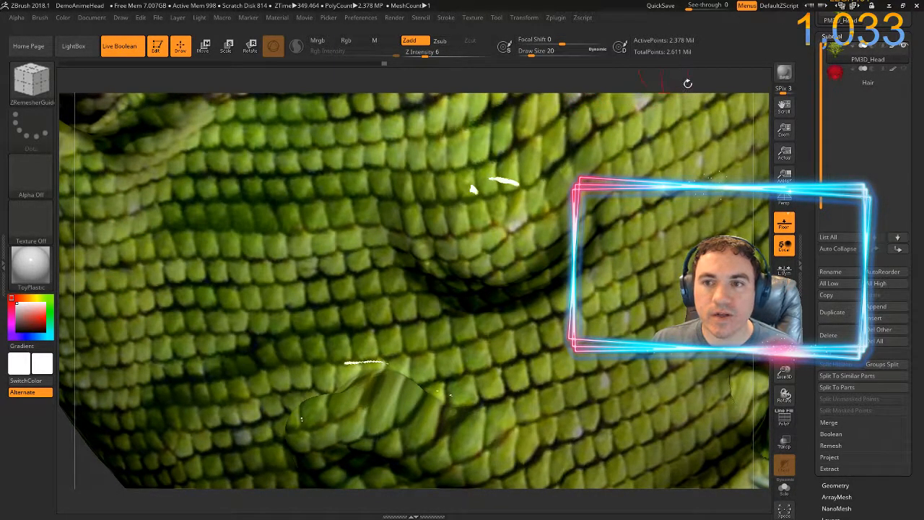
pyautogui.keyDown('alt'); pyautogui.moveTo(729, 80); pyautogui.dragTo(679, 128, button='right'); pyautogui.keyUp('alt')
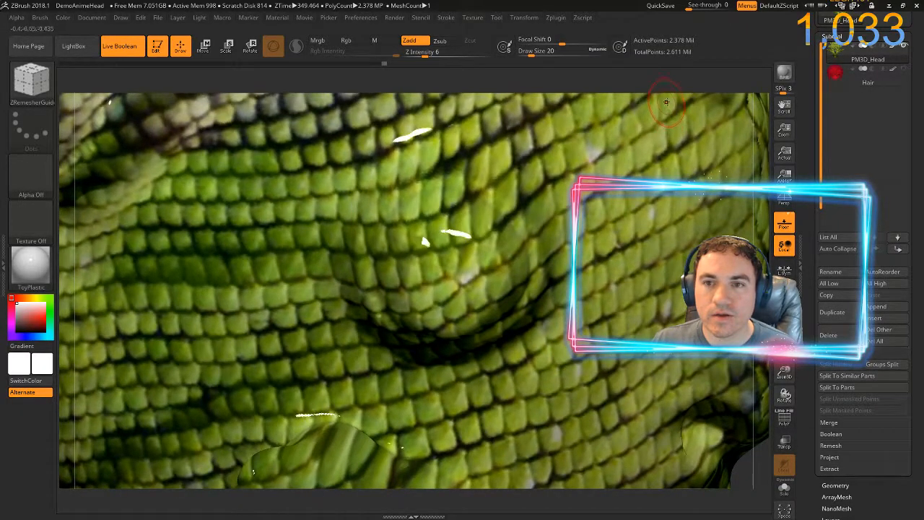
pyautogui.moveTo(667, 82)
pyautogui.mouseDown()
pyautogui.moveTo(661, 75)
pyautogui.moveTo(700, 129)
pyautogui.moveTo(691, 147)
pyautogui.mouseUp()
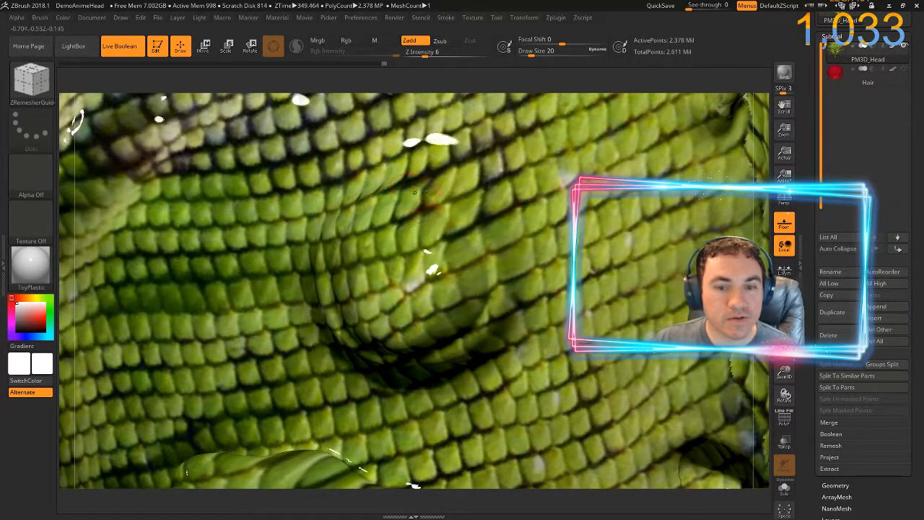
pyautogui.hotkey('ctrl', 'shift', 's')
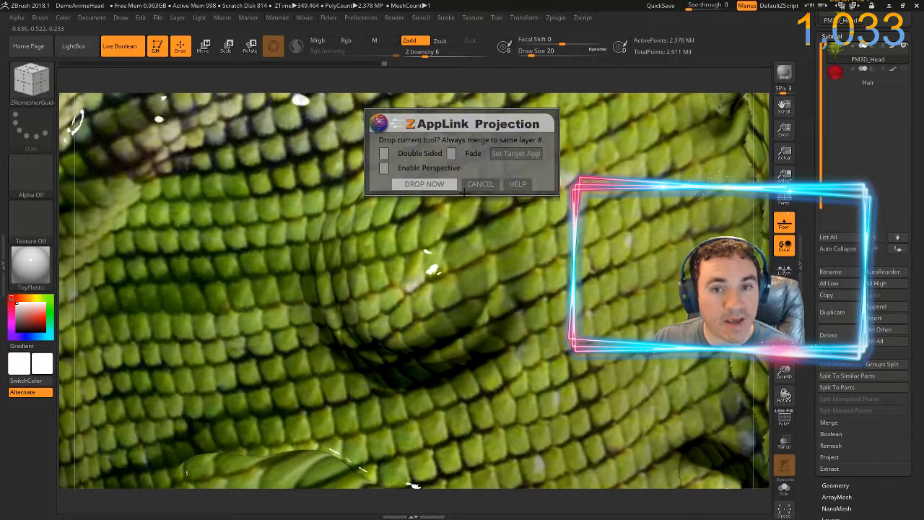
pyautogui.click(425, 184)
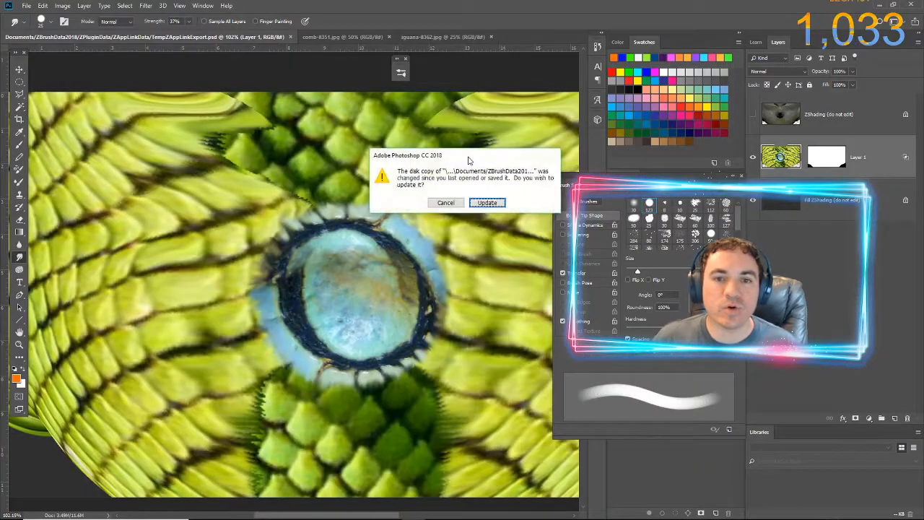
pyautogui.click(476, 205)
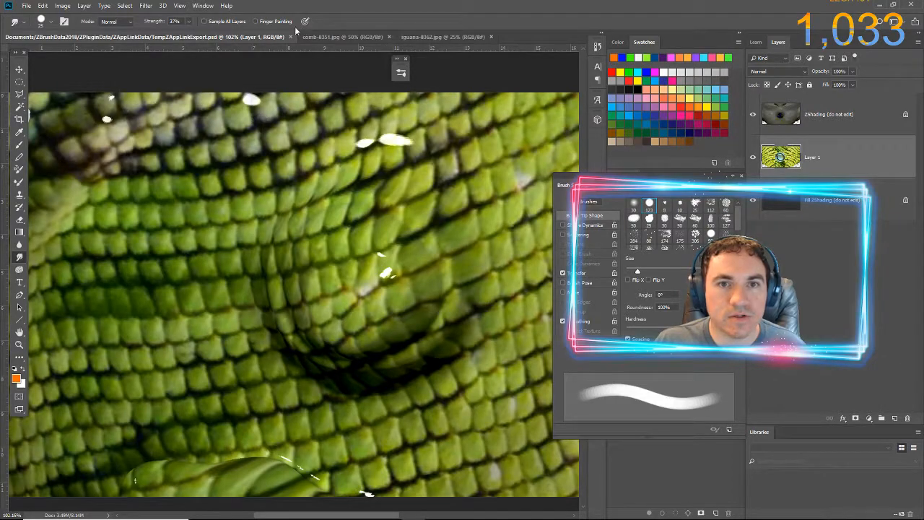
# - Open the just-rust-1492977 and abstract-3292566 images together from the Pixabay folder
pyautogui.click(26, 6)
pyautogui.click(39, 25)
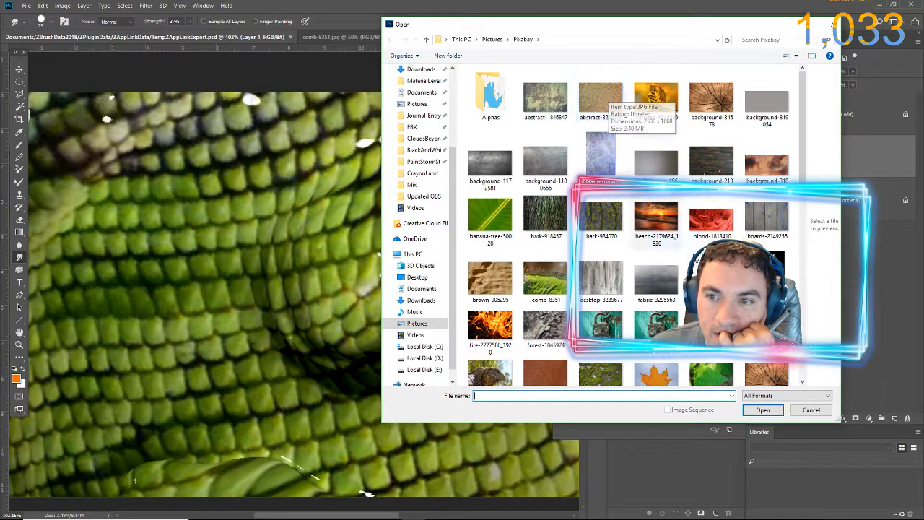
pyautogui.scroll(-5, 636, 294)
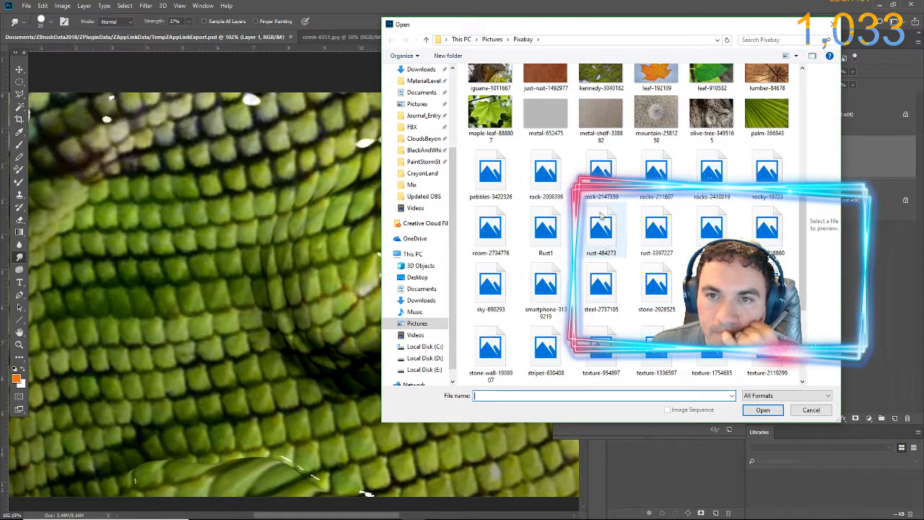
pyautogui.click(545, 75)
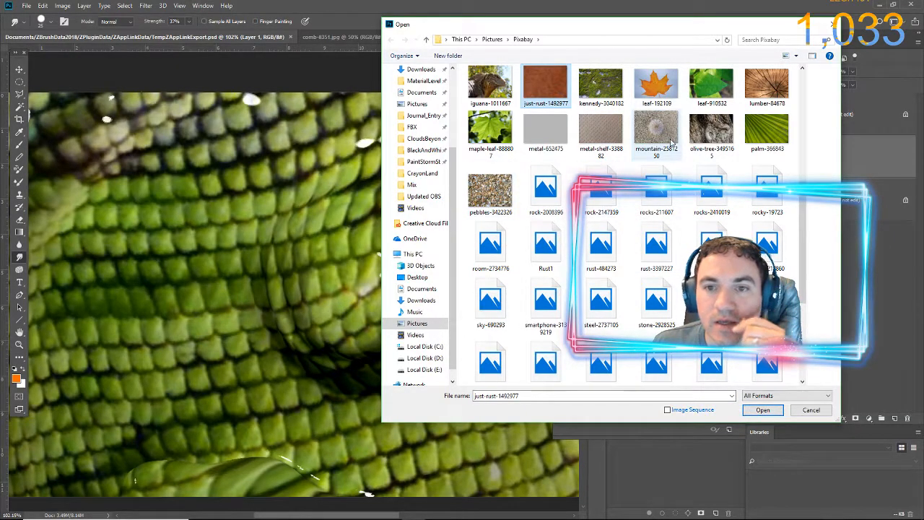
pyautogui.scroll(5, 574, 159)
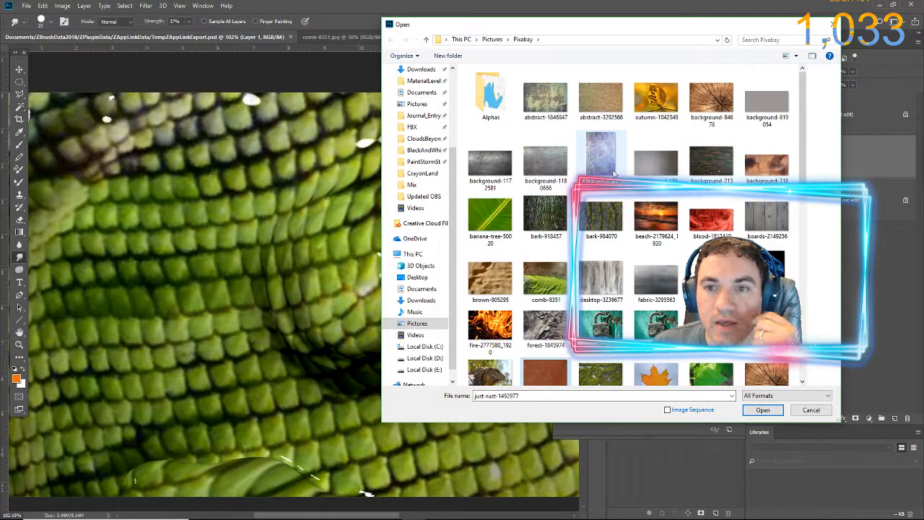
pyautogui.keyDown('ctrl'); pyautogui.click(599, 95); pyautogui.keyUp('ctrl')
pyautogui.click(762, 410)
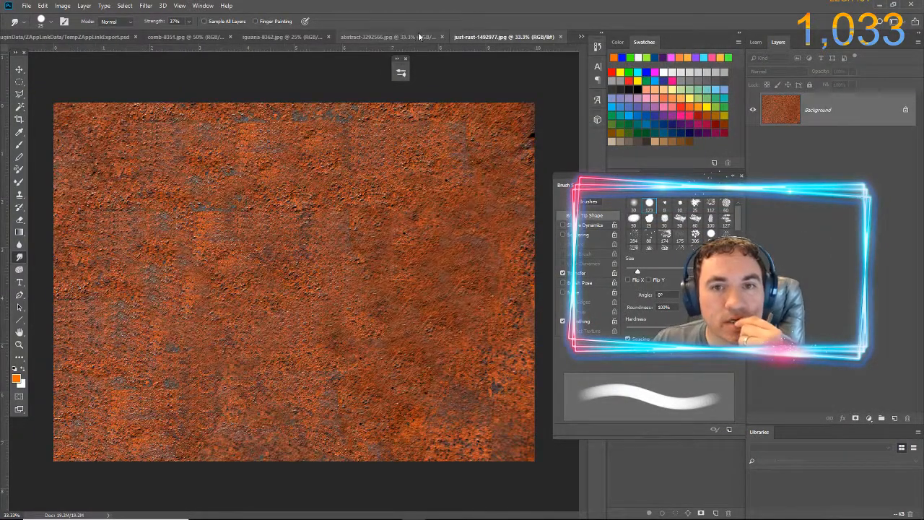
# - Compare the two opened textures, and copy the whole abstract-3292566 glitter image into TempZAppLinkExport.psd as a new layer
pyautogui.click(418, 37)
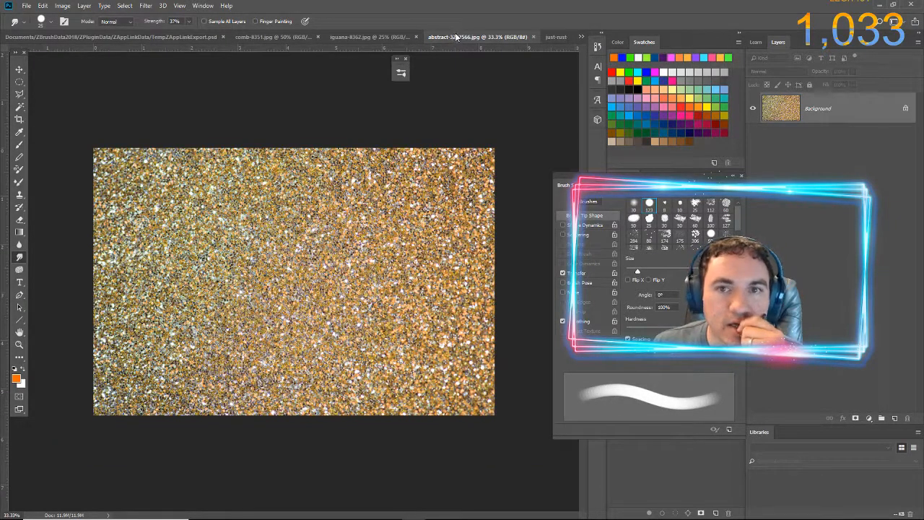
pyautogui.click(543, 37)
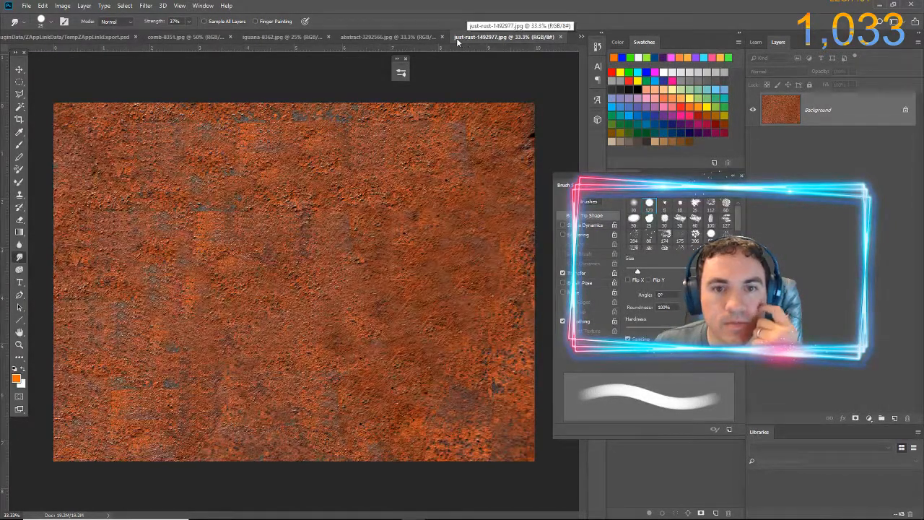
pyautogui.click(383, 37)
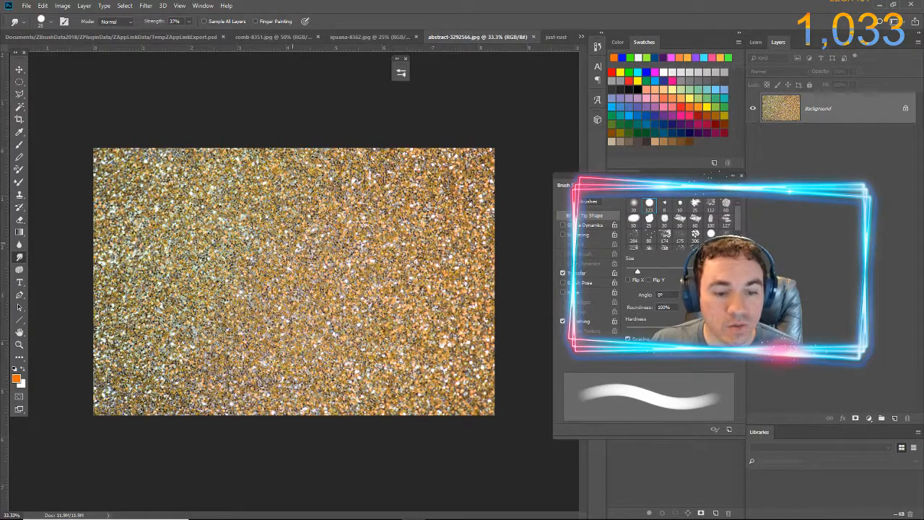
pyautogui.hotkey('ctrl', 'a')
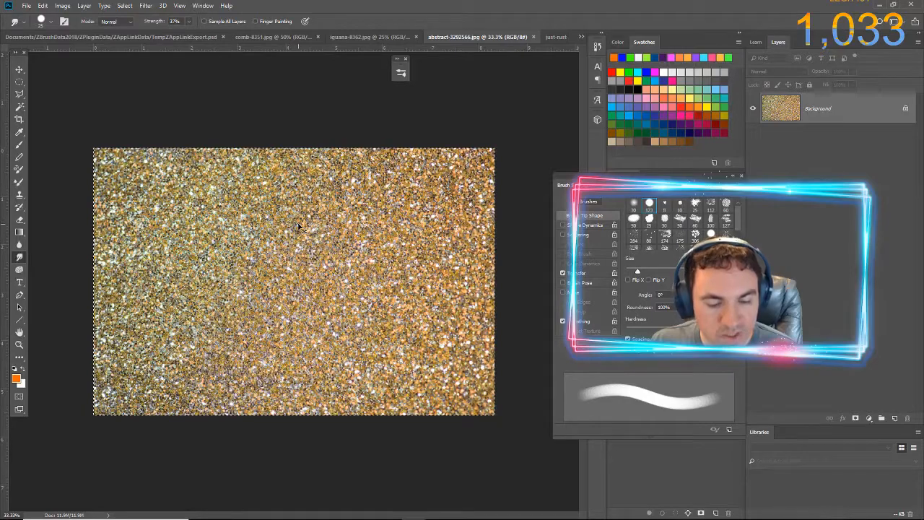
pyautogui.click(163, 37)
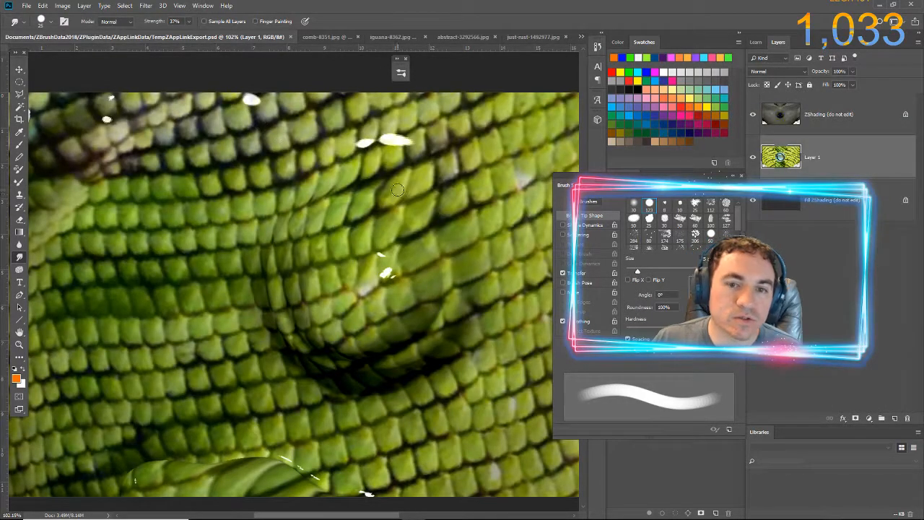
pyautogui.hotkey('ctrl', 'v')
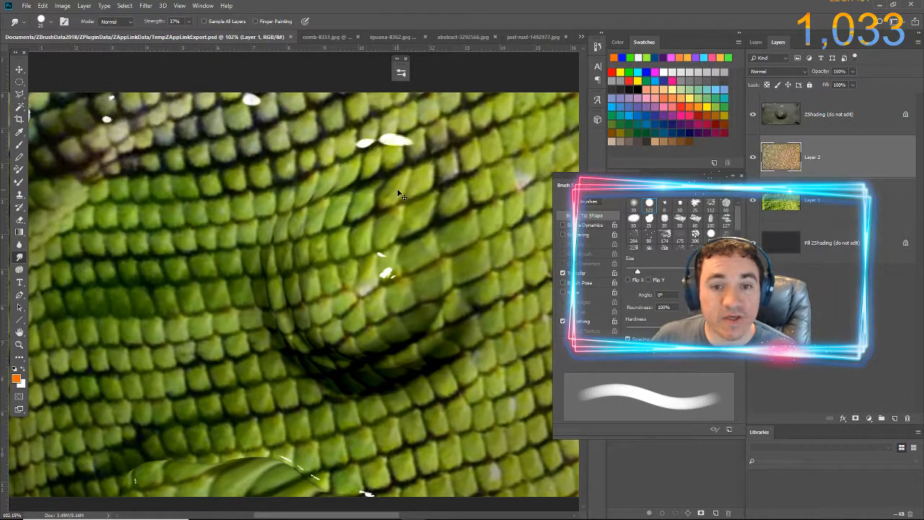
pyautogui.keyDown('alt'); pyautogui.scroll(-3, 433, 190); pyautogui.keyUp('alt')
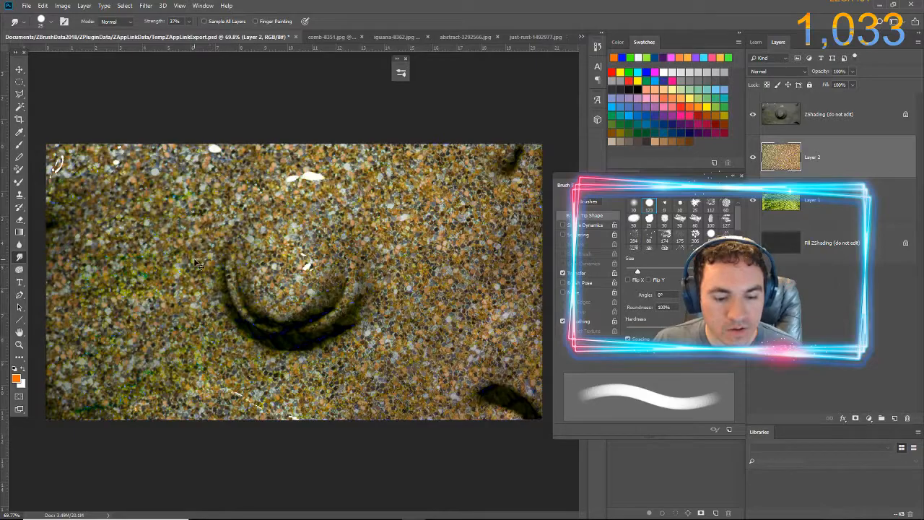
# - Scale the pasted glitter layer to about 35% and place it over the bulge
pyautogui.hotkey('ctrl', 't')
pyautogui.moveTo(47, 141); pyautogui.dragTo(319, 326)
pyautogui.moveTo(395, 378); pyautogui.dragTo(233, 233)
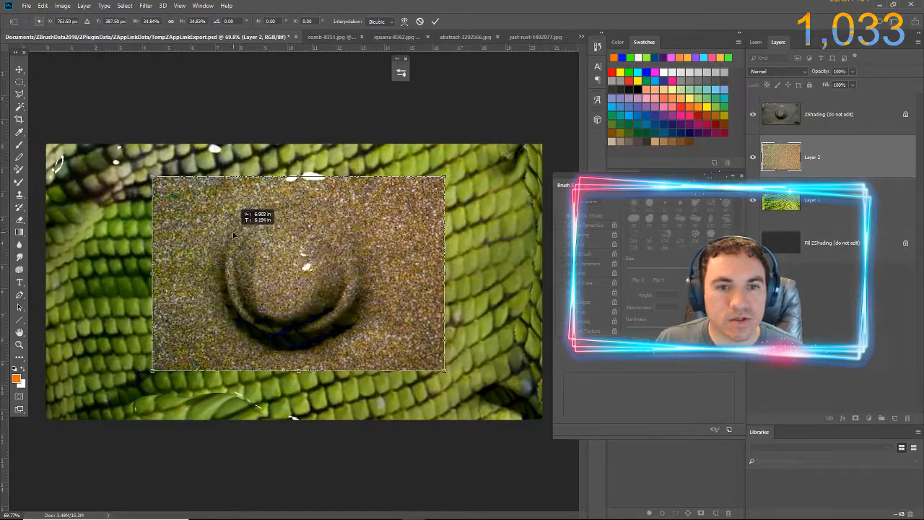
pyautogui.press('Return')
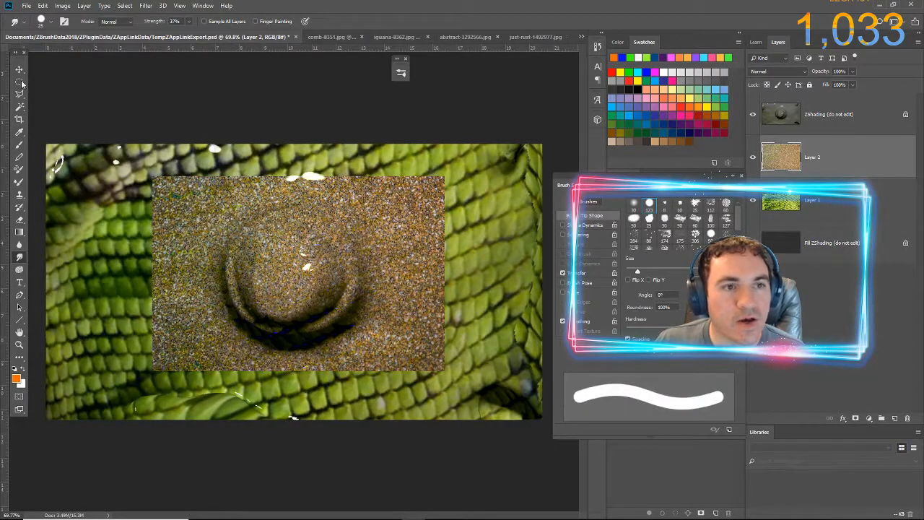
# - Trim the glitter layer to a circle about 6.5 by 6.4 in around the bulge, deleting everything outside it, and deselect
pyautogui.click(20, 82)
pyautogui.moveTo(217, 199); pyautogui.dragTo(373, 353)
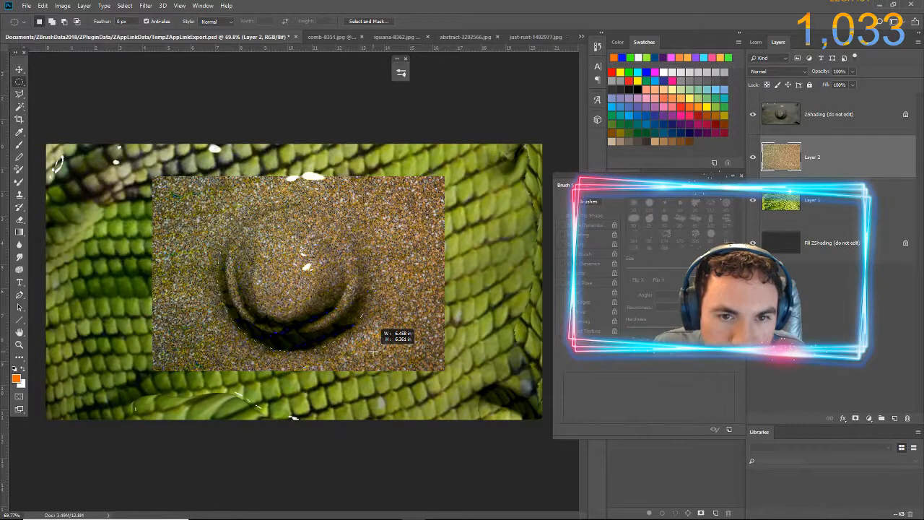
pyautogui.moveTo(373, 353); pyautogui.dragTo(376, 351)
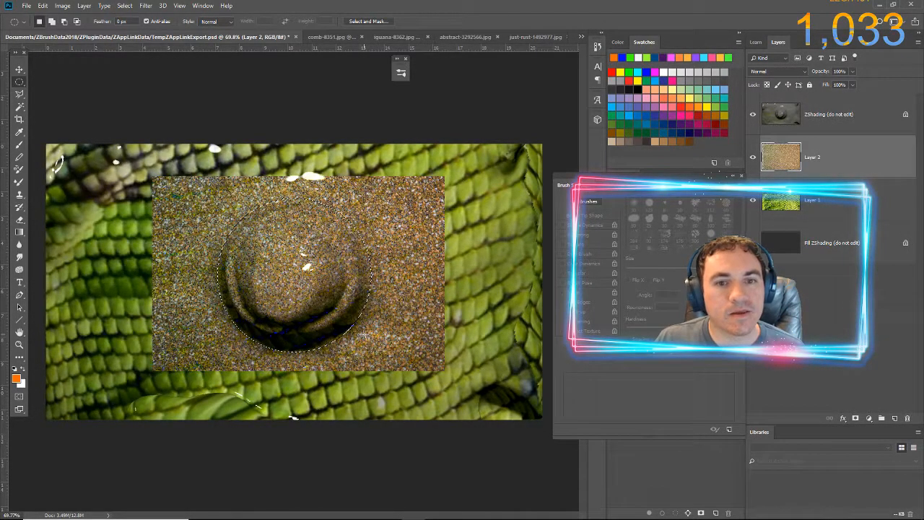
pyautogui.hotkey('ctrl', 'shift', 'i')
pyautogui.press('Delete')
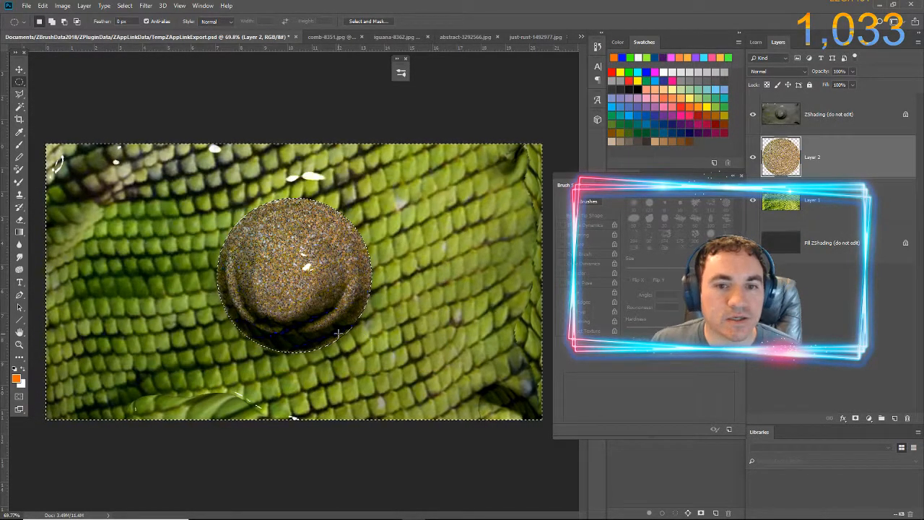
pyautogui.hotkey('ctrl', 'd')
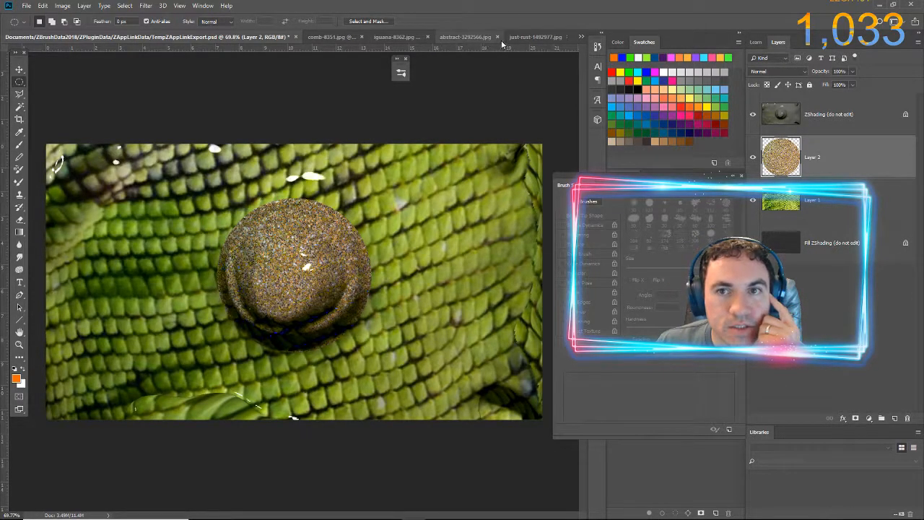
# - Copy the whole just-rust-1492977 image into the ZAppLink document, and scale it to about 19% over the glitter circle
pyautogui.click(531, 36)
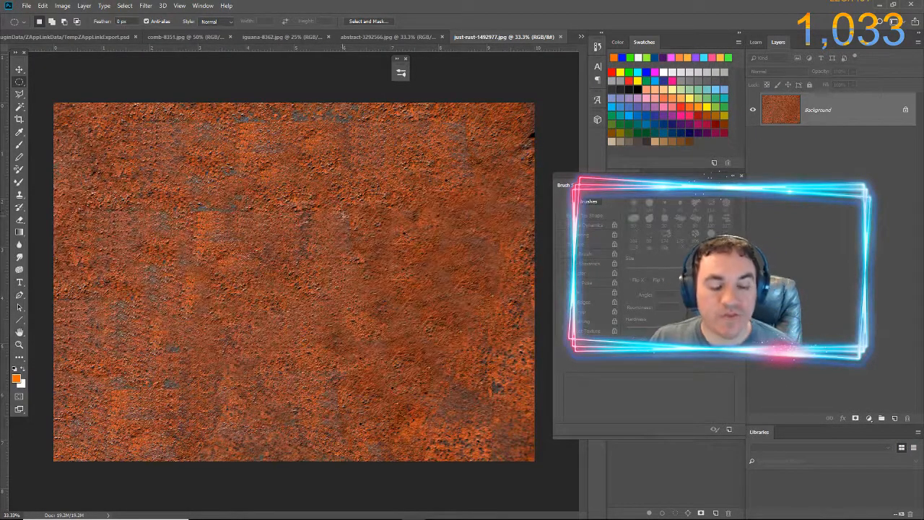
pyautogui.hotkey('ctrl', 'a')
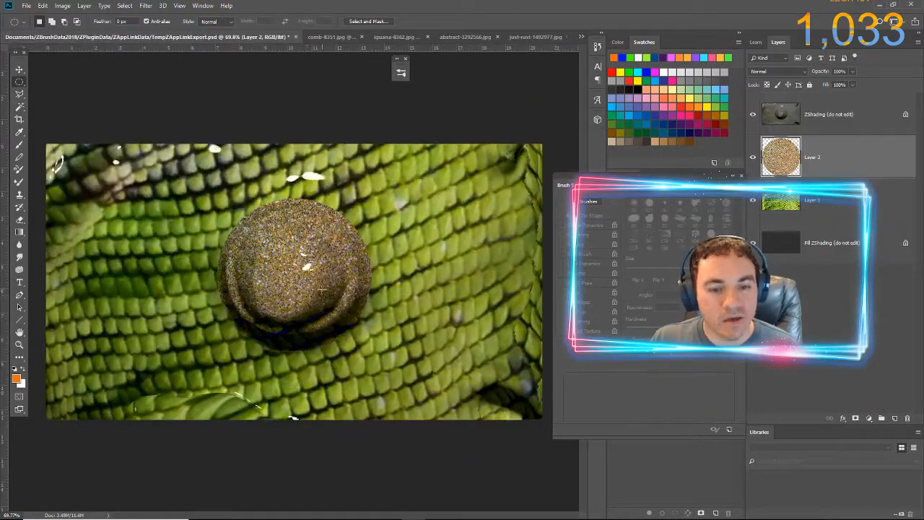
pyautogui.hotkey('ctrl', 'v')
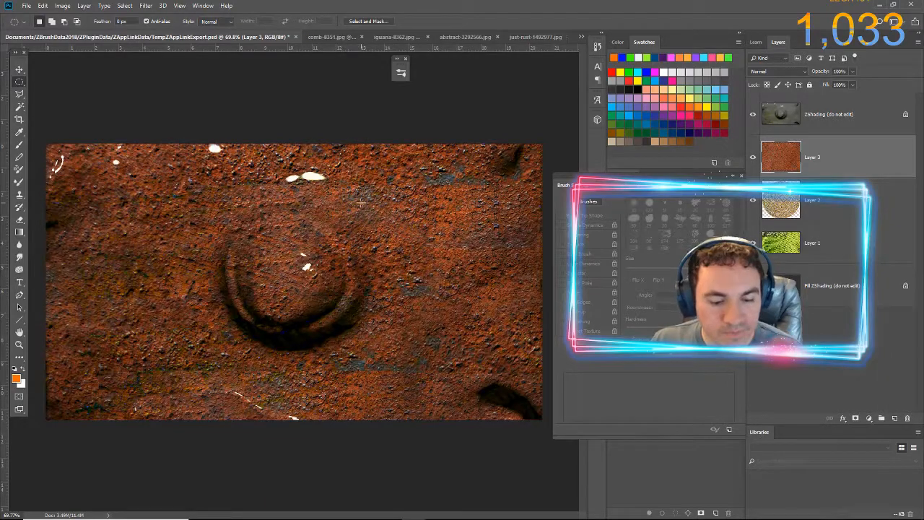
pyautogui.hotkey('ctrl', 't')
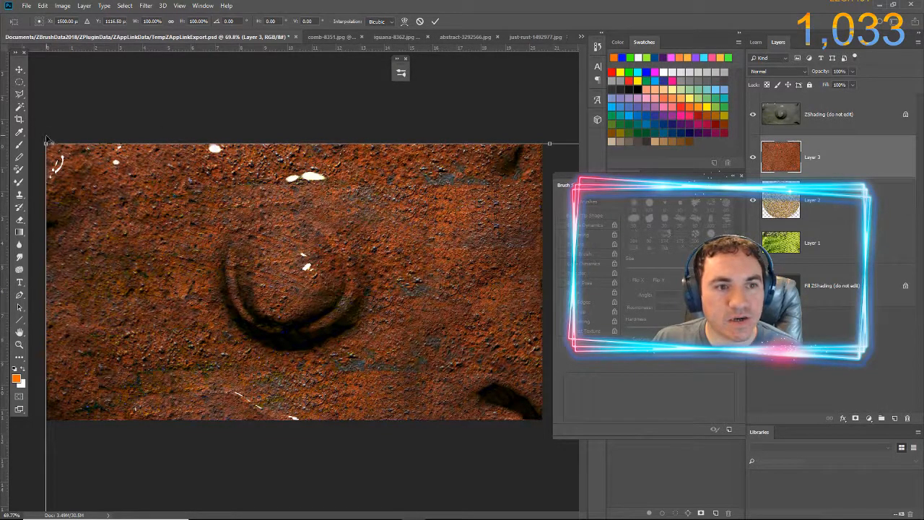
pyautogui.moveTo(44, 142); pyautogui.dragTo(193, 204)
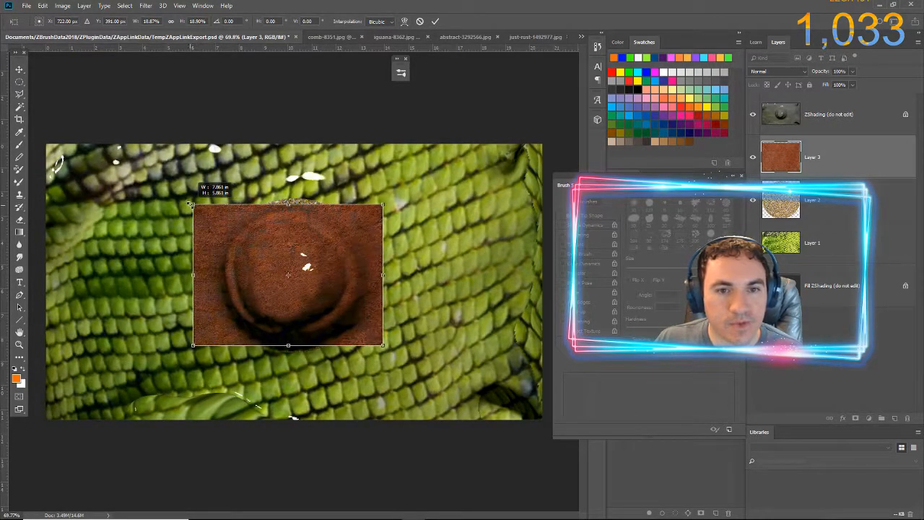
pyautogui.press('Return')
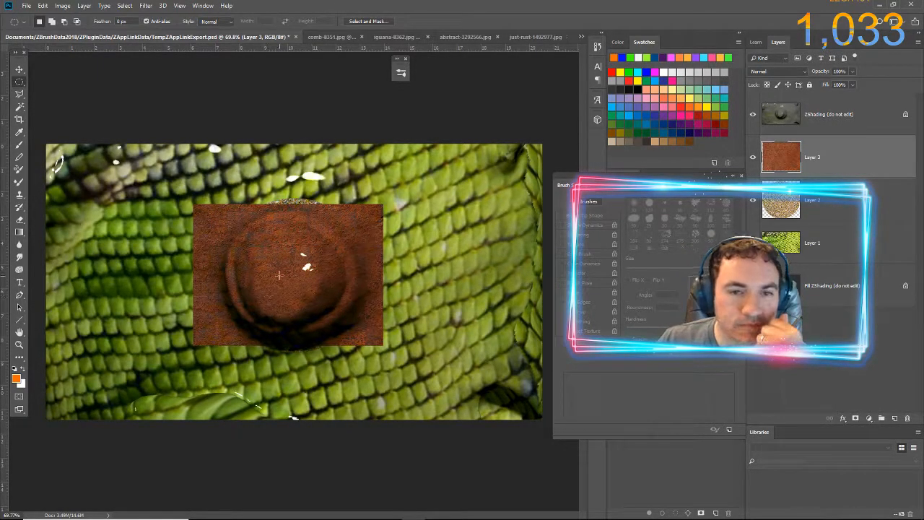
# - Try clipping the rust layer to the glitter circle below it, and undo the clipping mask
pyautogui.rightClick(803, 154)
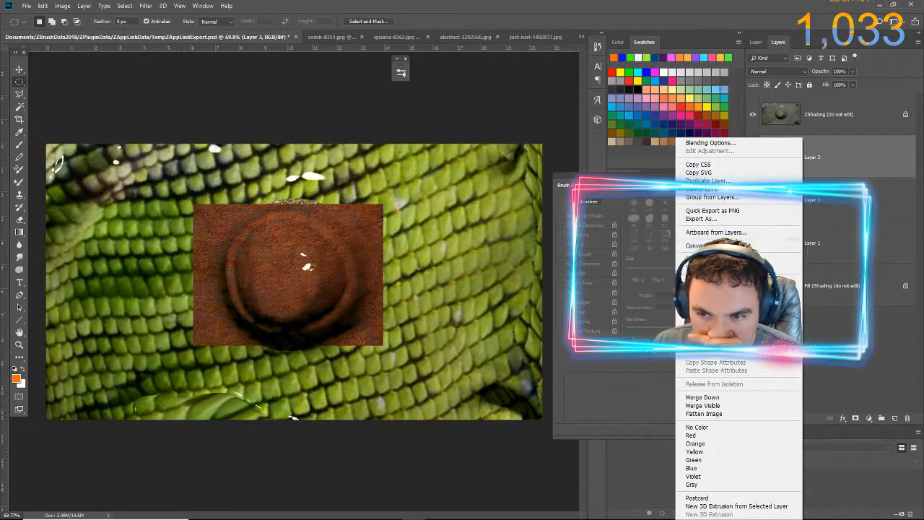
pyautogui.click(738, 297)
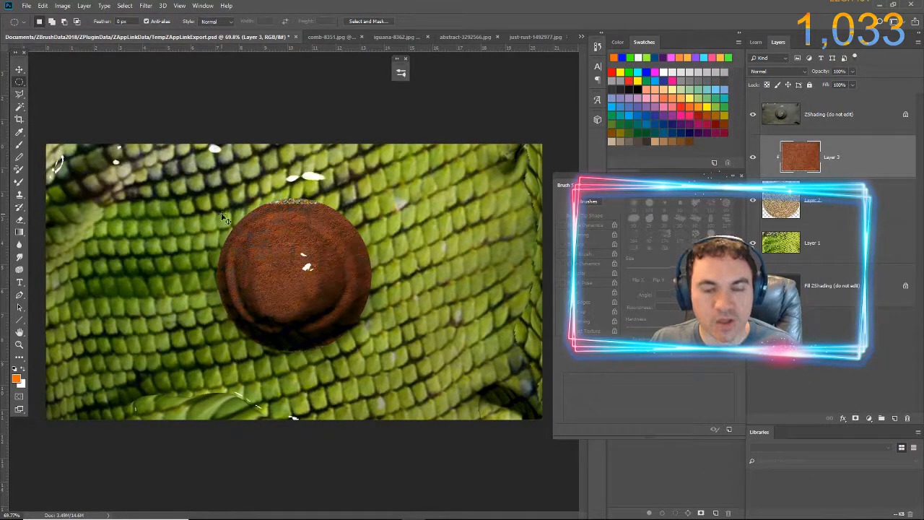
pyautogui.hotkey('ctrl', 'z')
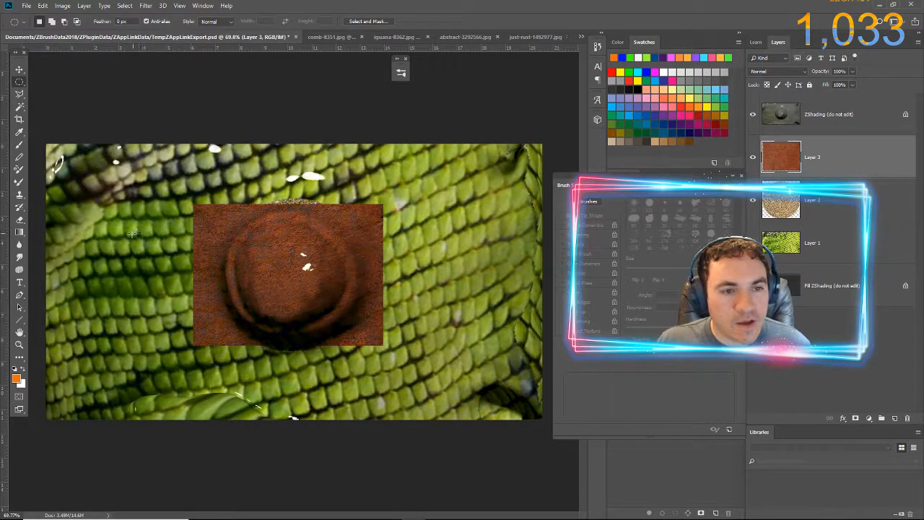
# - Erase the rust layer's excess along the bulge's left side with the Eraser at 100% opacity and a hard round 50 px brush
pyautogui.press('e')
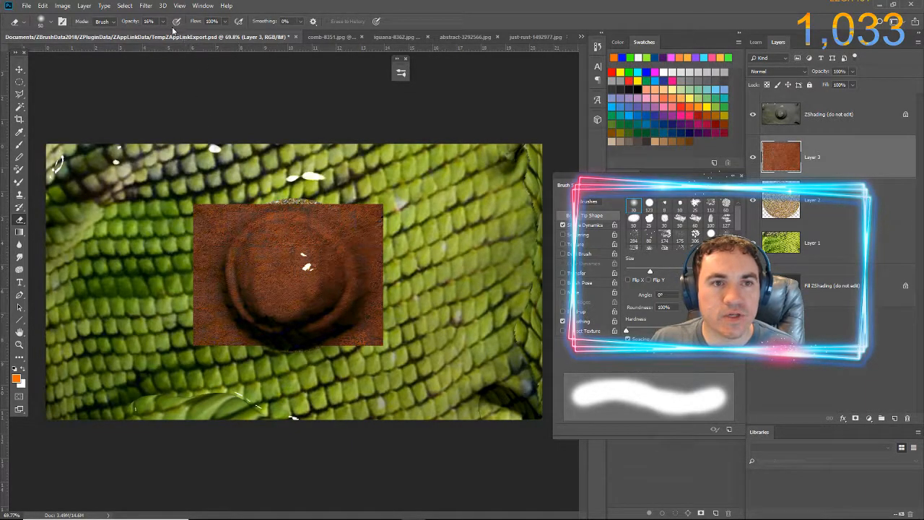
pyautogui.moveTo(137, 23); pyautogui.dragTo(177, 27)
pyautogui.moveTo(247, 210)
pyautogui.mouseDown()
pyautogui.moveTo(216, 230)
pyautogui.moveTo(211, 217)
pyautogui.moveTo(192, 224)
pyautogui.moveTo(198, 277)
pyautogui.mouseUp()
pyautogui.press('.')
pyautogui.press('.')
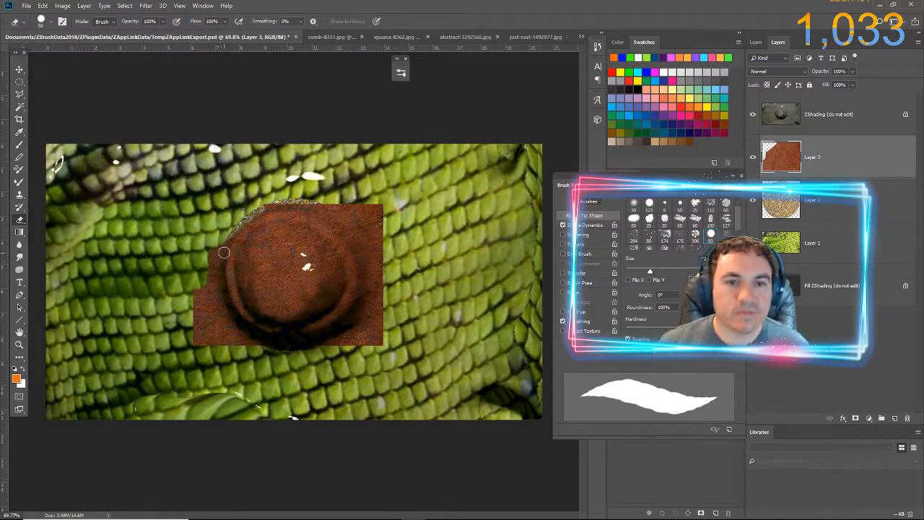
pyautogui.moveTo(206, 278)
pyautogui.mouseDown()
pyautogui.moveTo(211, 234)
pyautogui.moveTo(200, 325)
pyautogui.moveTo(206, 358)
pyautogui.moveTo(204, 338)
pyautogui.mouseUp()
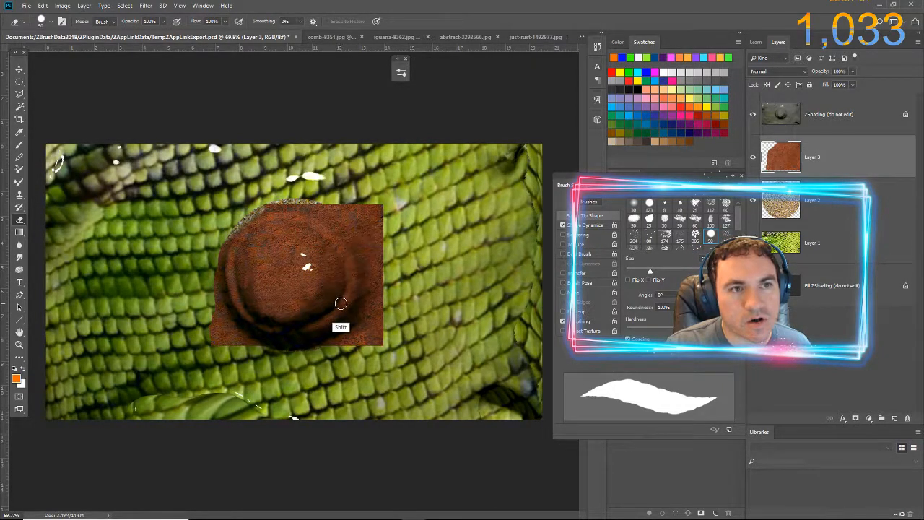
# - Erase the remaining rust outside the bulge so the patch is round and leaves a glitter rim around it
pyautogui.hotkey('shift', '[')
pyautogui.hotkey('shift', '[')
pyautogui.hotkey('shift', '[')
pyautogui.hotkey('shift', ']')
pyautogui.hotkey('shift', ']')
pyautogui.hotkey('shift', ']')
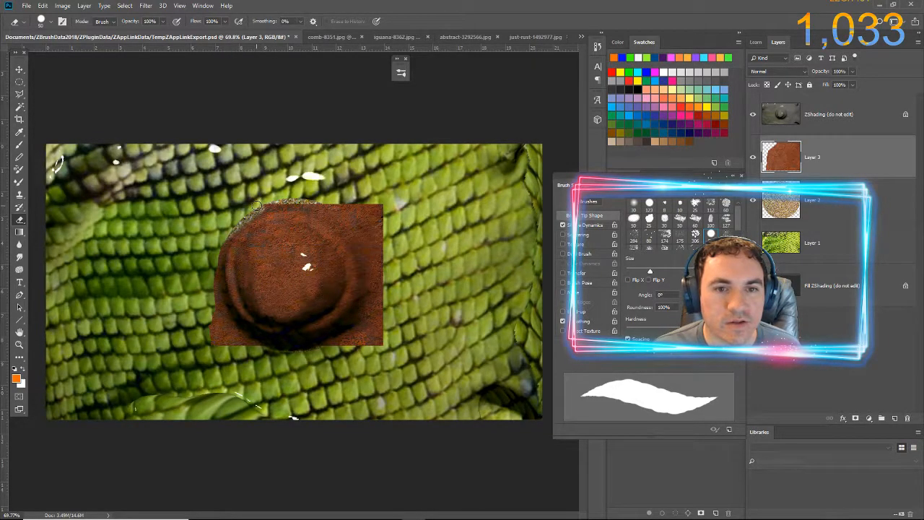
pyautogui.moveTo(258, 204)
pyautogui.mouseDown()
pyautogui.moveTo(326, 207)
pyautogui.moveTo(376, 235)
pyautogui.moveTo(368, 199)
pyautogui.moveTo(393, 229)
pyautogui.moveTo(380, 286)
pyautogui.moveTo(371, 243)
pyautogui.moveTo(374, 340)
pyautogui.moveTo(386, 309)
pyautogui.mouseUp()
pyautogui.moveTo(348, 363)
pyautogui.mouseDown()
pyautogui.moveTo(366, 334)
pyautogui.moveTo(339, 347)
pyautogui.moveTo(372, 324)
pyautogui.moveTo(359, 339)
pyautogui.mouseUp()
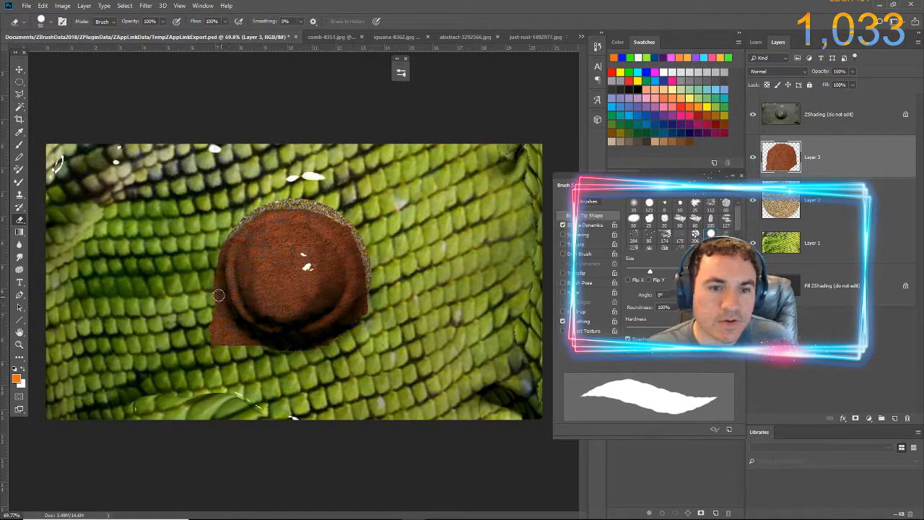
pyautogui.moveTo(217, 265)
pyautogui.mouseDown()
pyautogui.moveTo(215, 235)
pyautogui.moveTo(214, 268)
pyautogui.moveTo(210, 262)
pyautogui.moveTo(221, 310)
pyautogui.moveTo(256, 335)
pyautogui.moveTo(334, 341)
pyautogui.moveTo(325, 338)
pyautogui.moveTo(366, 307)
pyautogui.moveTo(342, 334)
pyautogui.moveTo(368, 301)
pyautogui.moveTo(356, 315)
pyautogui.mouseUp()
pyautogui.moveTo(317, 200); pyautogui.dragTo(369, 249)
pyautogui.moveTo(204, 319); pyautogui.dragTo(232, 352)
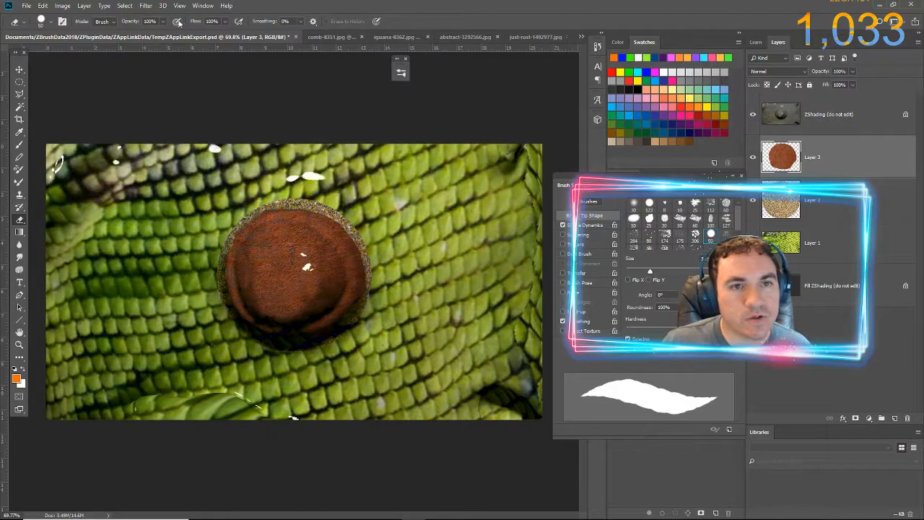
# - Lower the Eraser opacity to 33% for the rust patch's edge, and hide the ZShading layer
pyautogui.moveTo(132, 21); pyautogui.dragTo(109, 24)
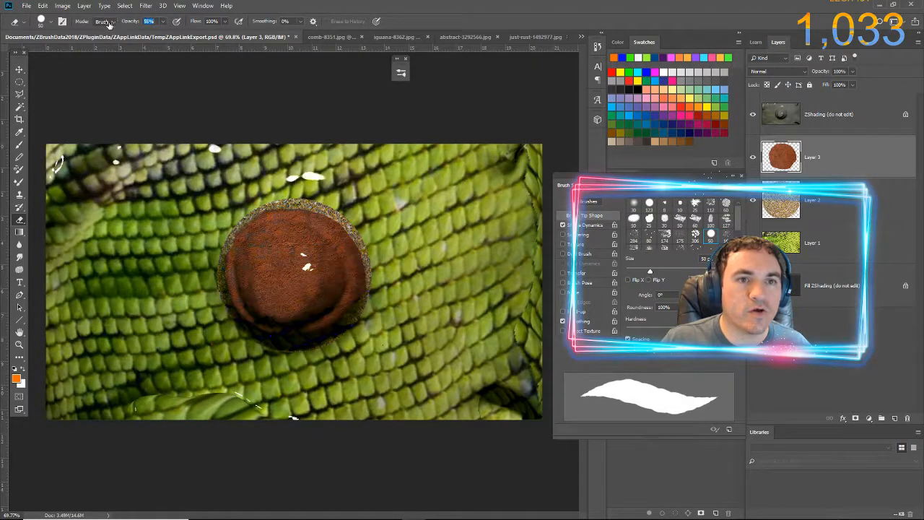
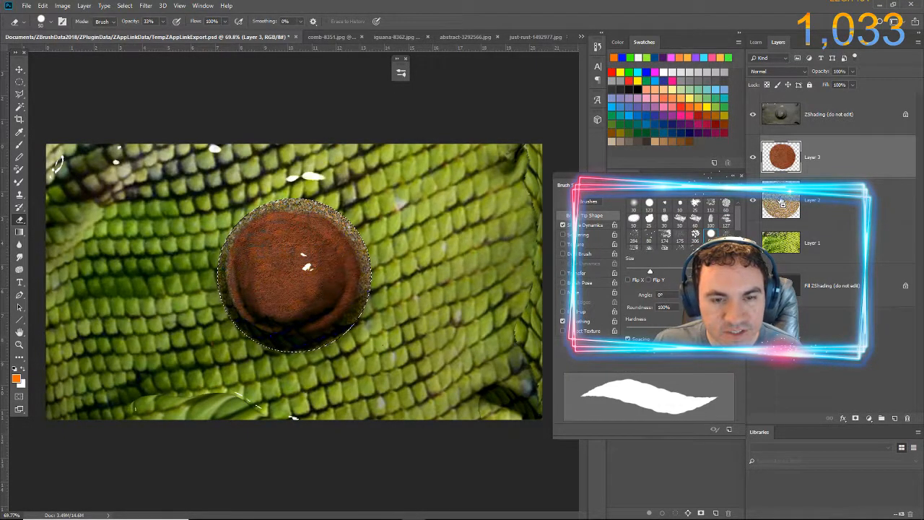
pyautogui.click(753, 116)
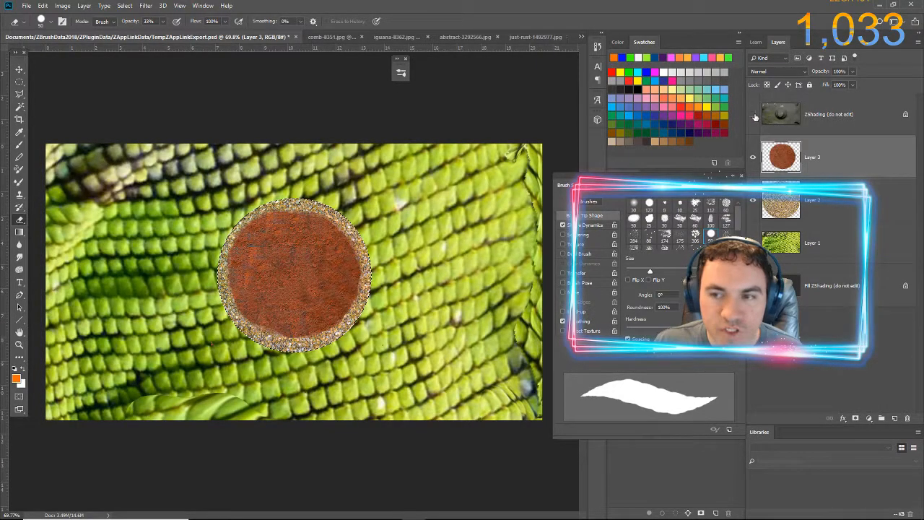
# - Show the ZShading layer and paste the copied rust-and-glitter disc into a new document
pyautogui.click(753, 116)
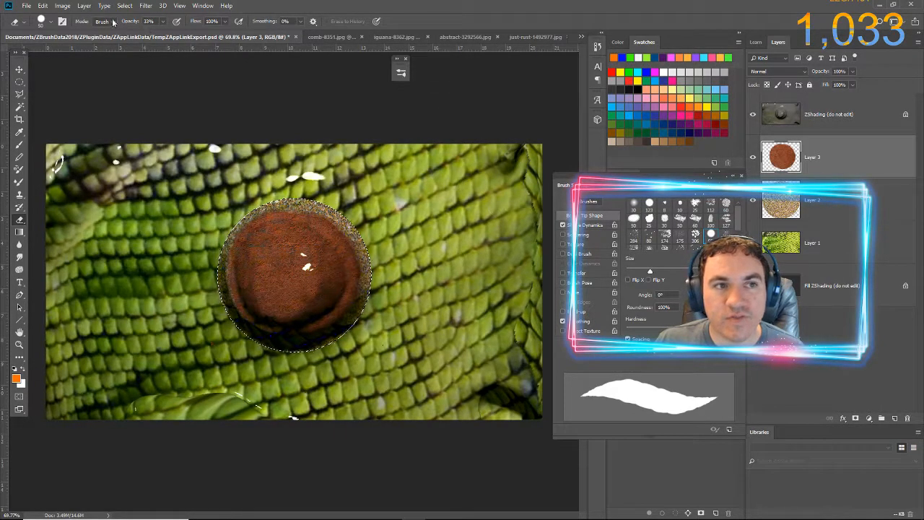
pyautogui.click(26, 7)
pyautogui.click(31, 15)
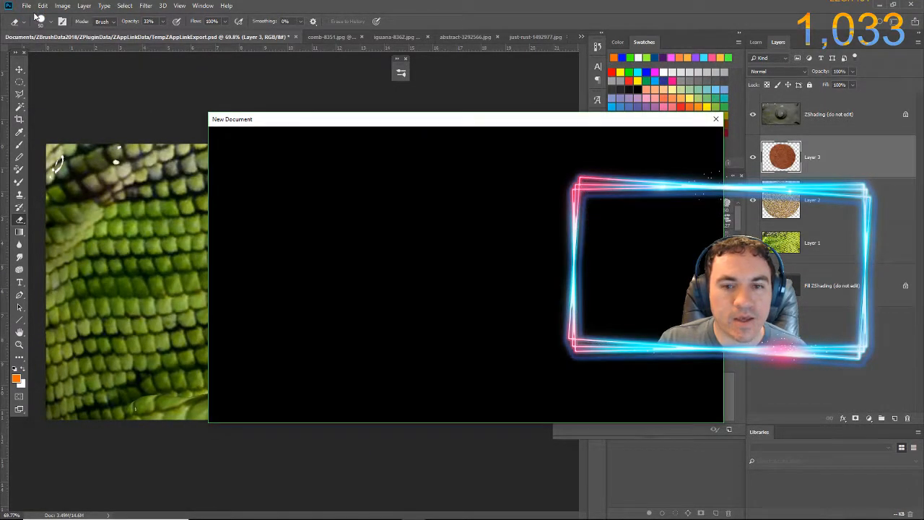
pyautogui.press('Return')
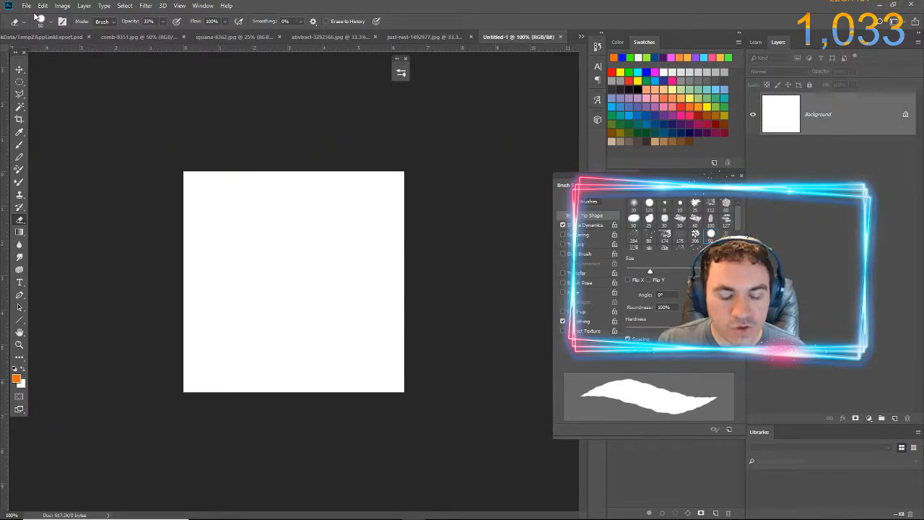
pyautogui.hotkey('ctrl', 'v')
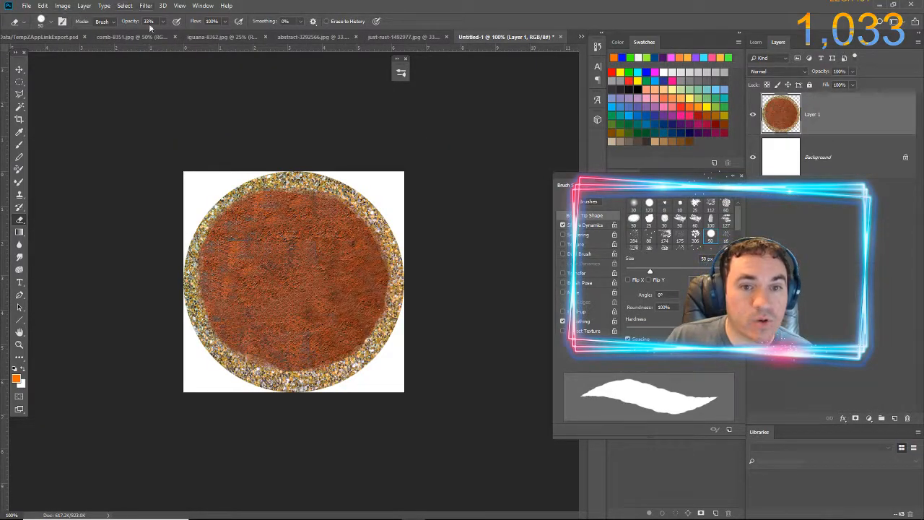
# - Close the comb, iguana, abstract and just-rust source images, keeping the export file and the new disc document open
pyautogui.click(113, 34)
pyautogui.click(320, 36)
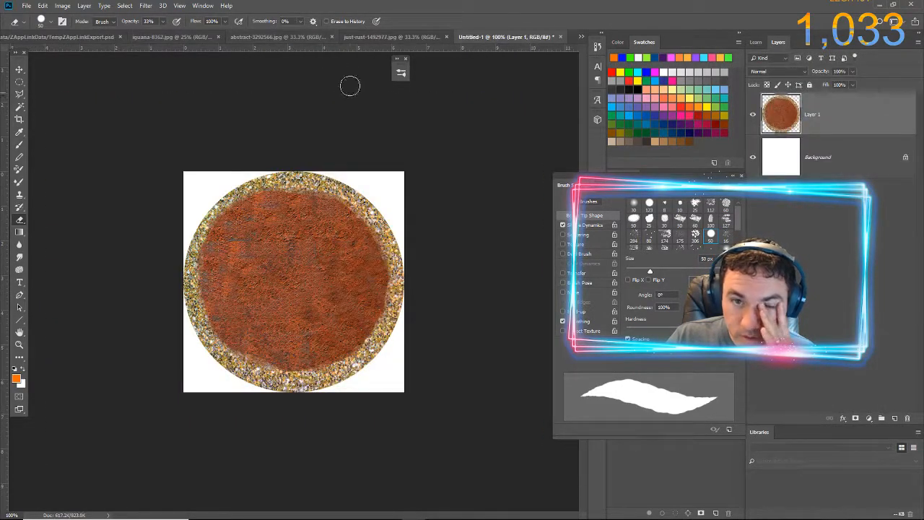
pyautogui.click(283, 34)
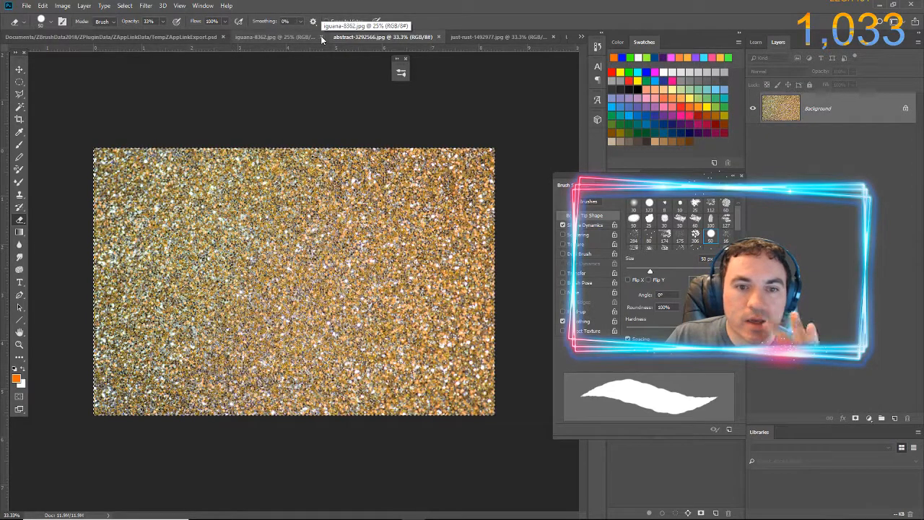
pyautogui.click(320, 37)
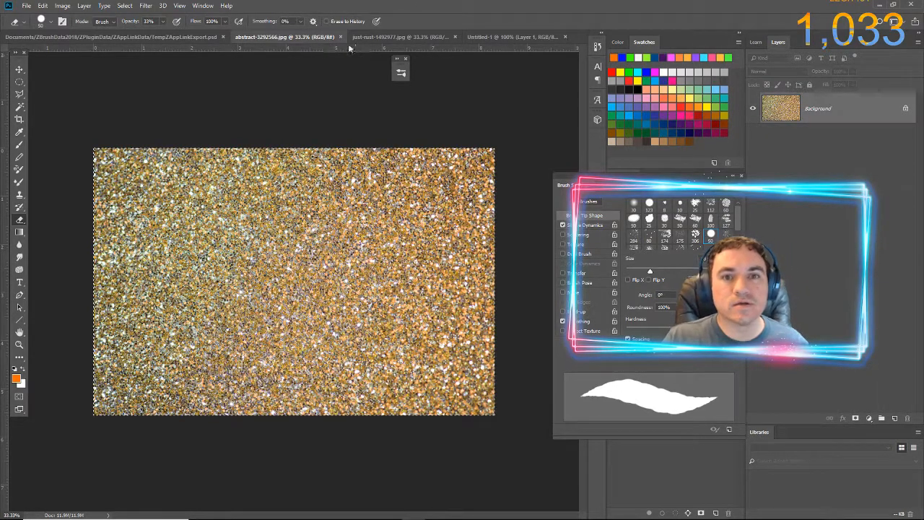
pyautogui.click(341, 37)
pyautogui.click(348, 34)
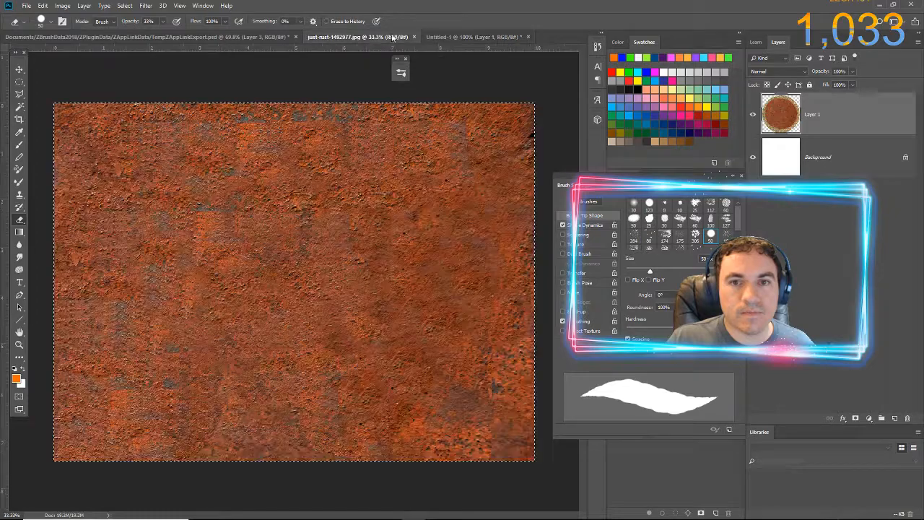
pyautogui.click(415, 37)
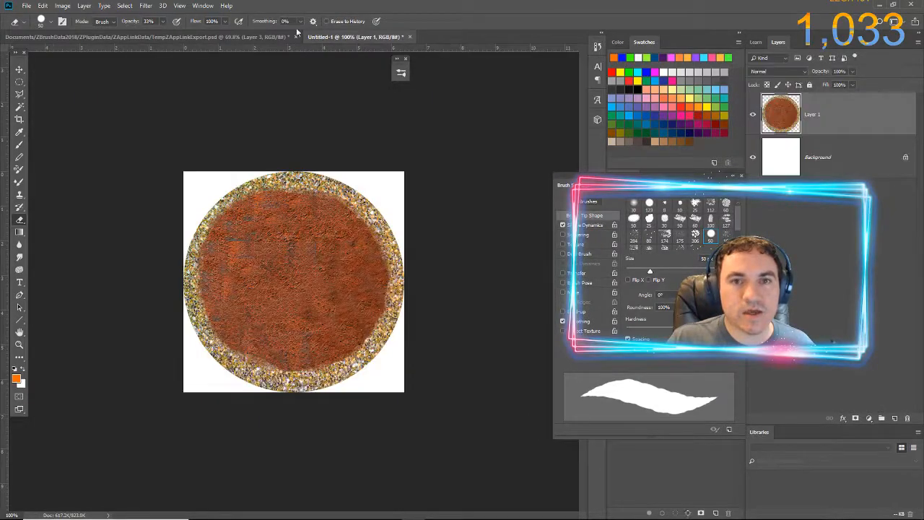
# - Merge the rust and glitter layers down into Layer 1 in TempZAppLinkExport.psd and save the file
pyautogui.click(266, 35)
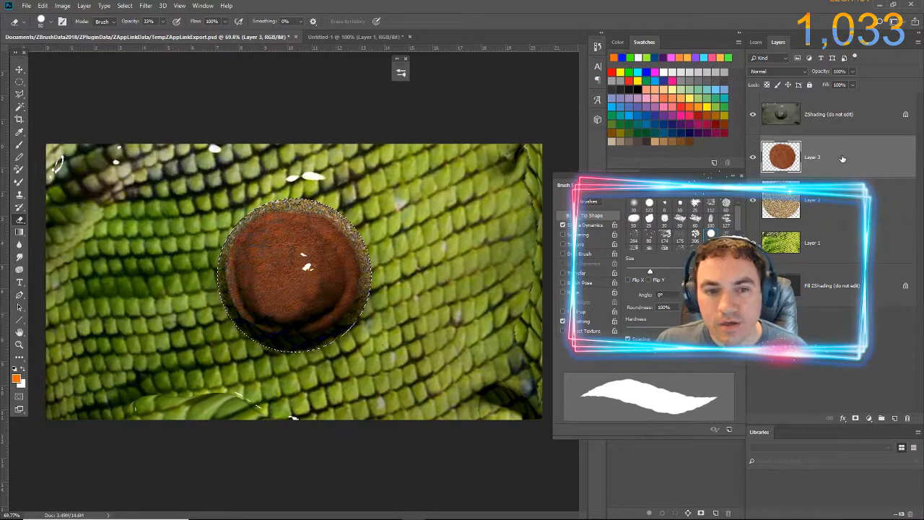
pyautogui.click(354, 37)
pyautogui.click(212, 36)
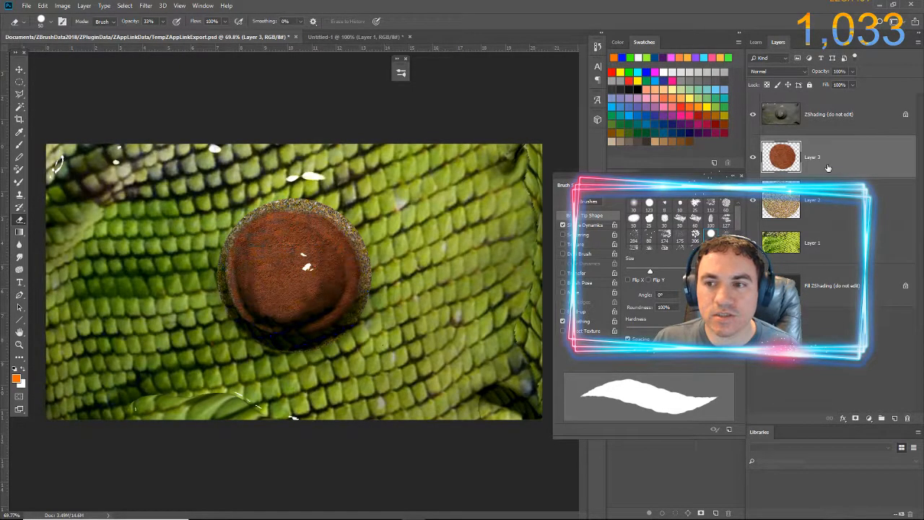
pyautogui.hotkey('ctrl', 'e')
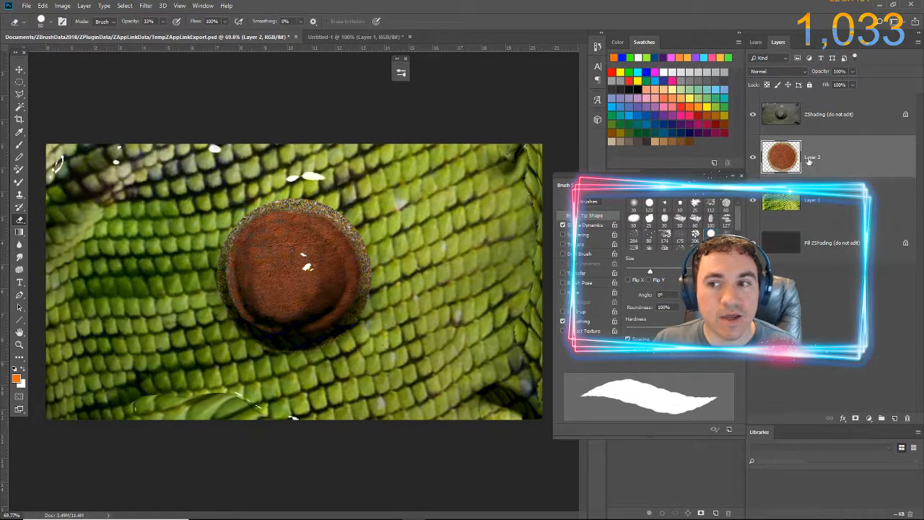
pyautogui.hotkey('ctrl', 'e')
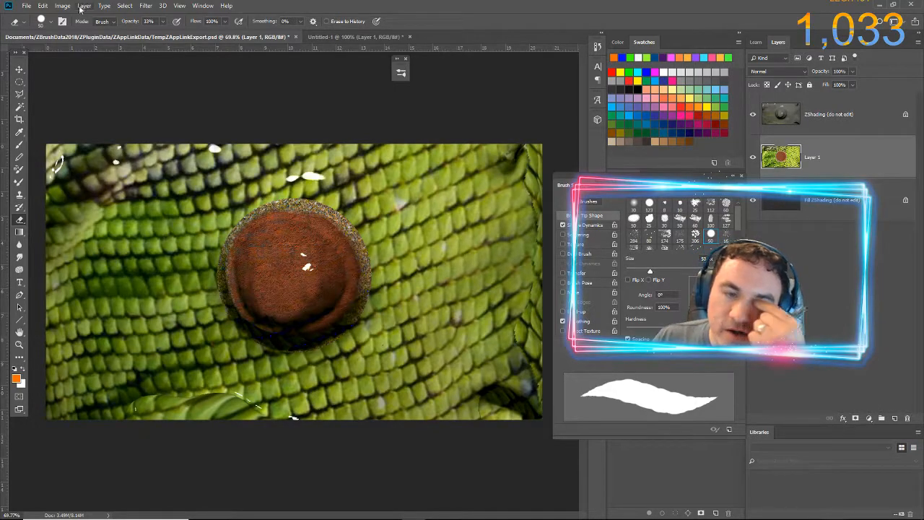
pyautogui.click(27, 5)
pyautogui.click(48, 100)
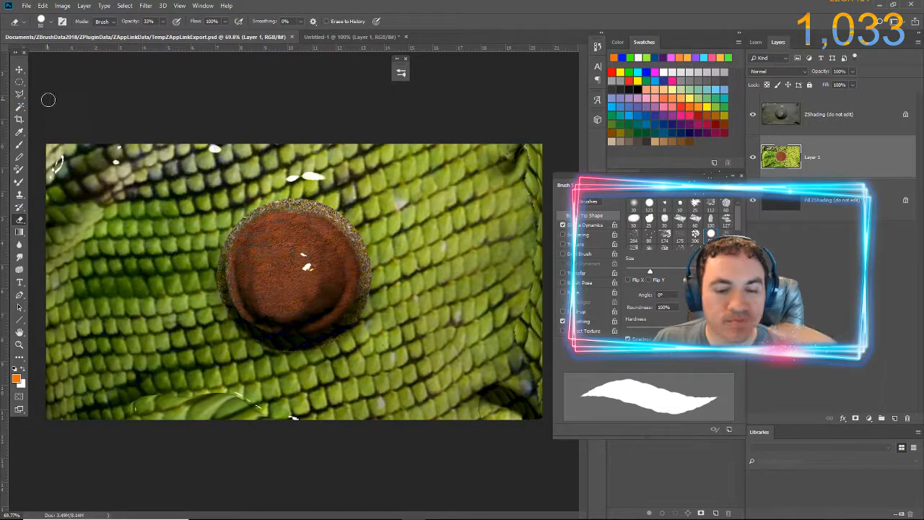
# - Switch to ZBrush and pick up the edited rust disc projection onto the head
pyautogui.hotkey('alt', 'Tab')
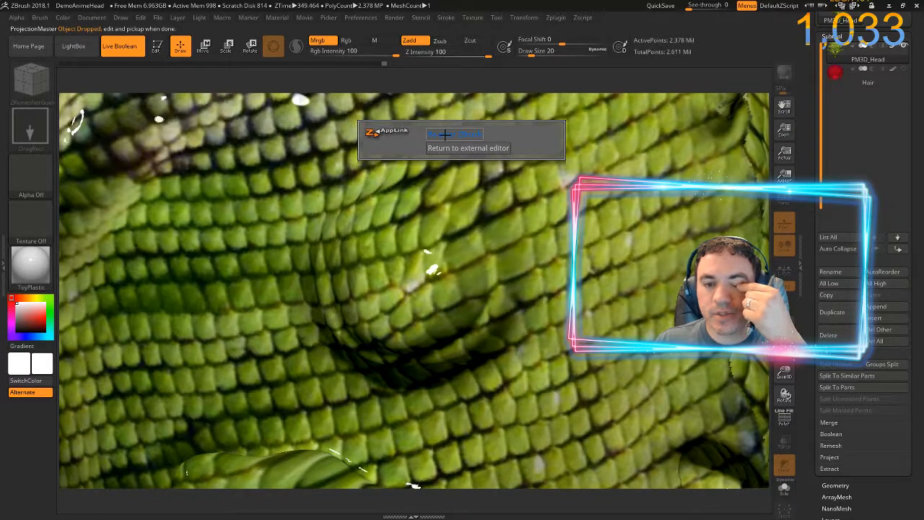
pyautogui.click(445, 134)
pyautogui.click(424, 184)
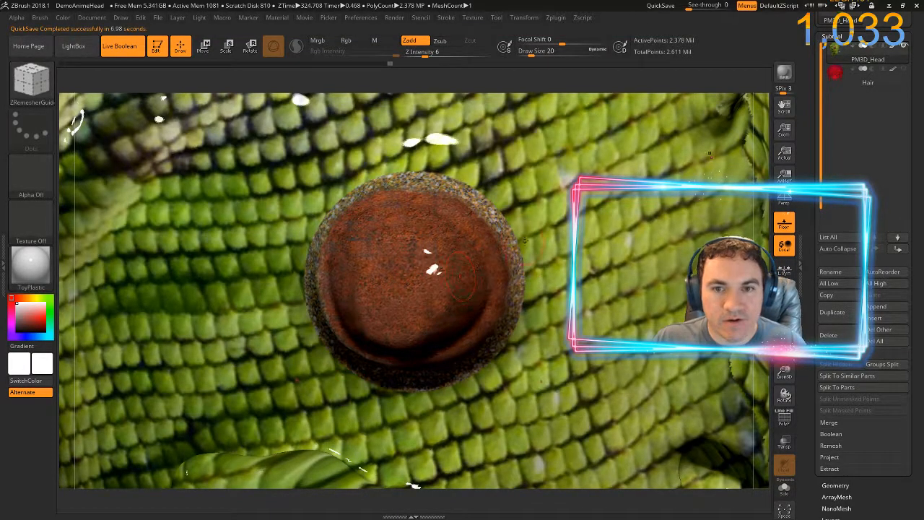
# - Orient and frame the head on the next scaly bump, and drop that view to Photoshop through ZAppLink
pyautogui.moveTo(423, 211)
pyautogui.keyDown('ctrl'); pyautogui.mouseDown(button='right')
pyautogui.moveTo(414, 187)
pyautogui.moveTo(672, 294)
pyautogui.moveTo(681, 287)
pyautogui.mouseUp(button='right'); pyautogui.keyUp('ctrl')
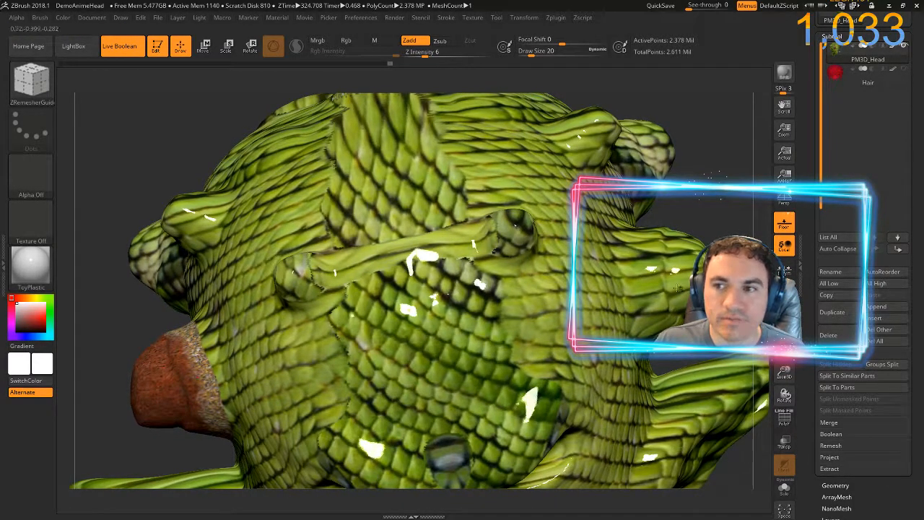
pyautogui.moveTo(139, 298); pyautogui.dragTo(178, 329)
pyautogui.keyDown('ctrl'); pyautogui.moveTo(144, 218); pyautogui.dragTo(241, 212, button='right'); pyautogui.keyUp('ctrl')
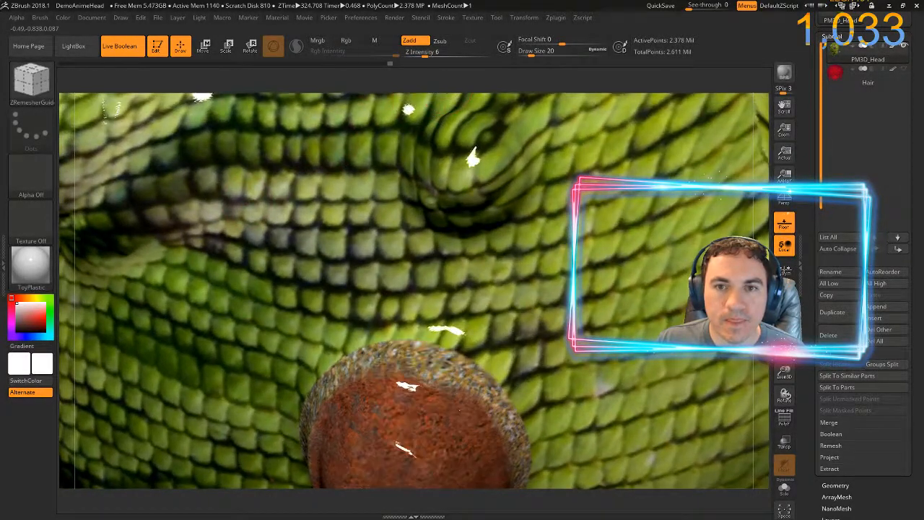
pyautogui.keyDown('alt'); pyautogui.moveTo(434, 145); pyautogui.dragTo(364, 255, button='right'); pyautogui.keyUp('alt')
pyautogui.moveTo(768, 177); pyautogui.dragTo(754, 213)
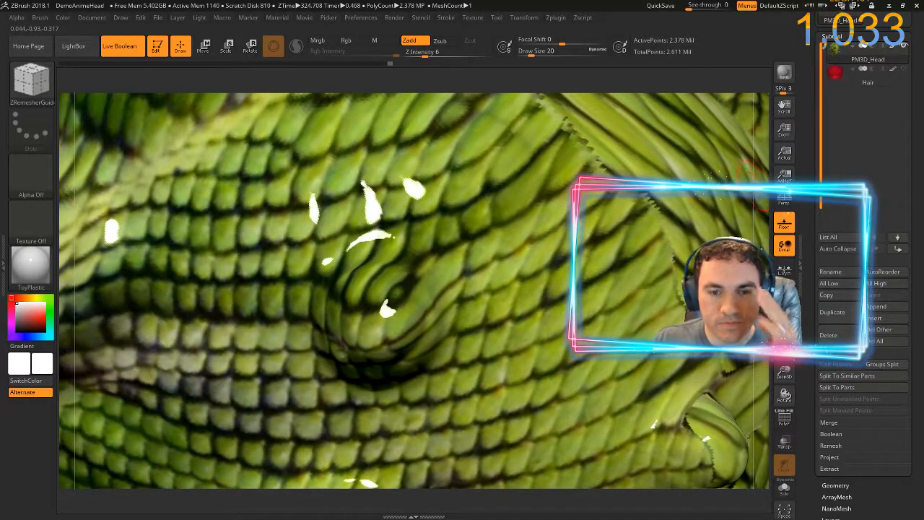
pyautogui.hotkey('ctrl', 'shift', 's')
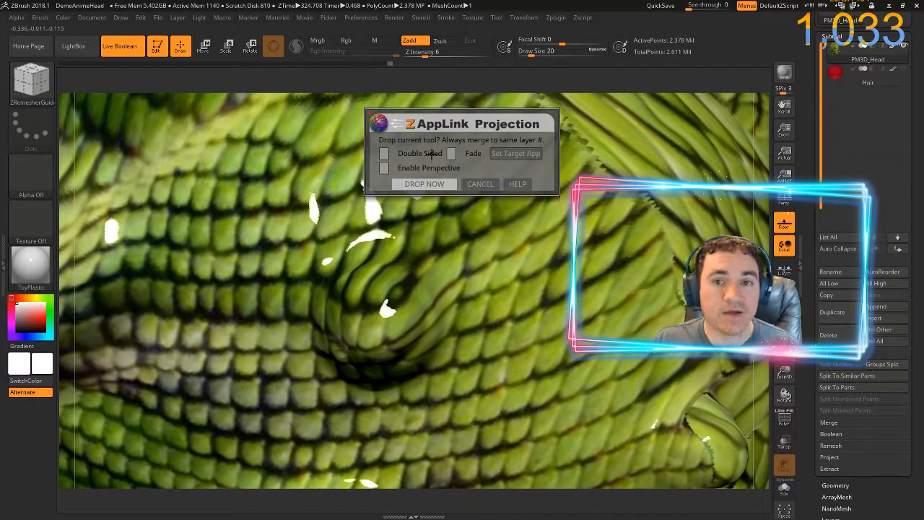
pyautogui.click(420, 186)
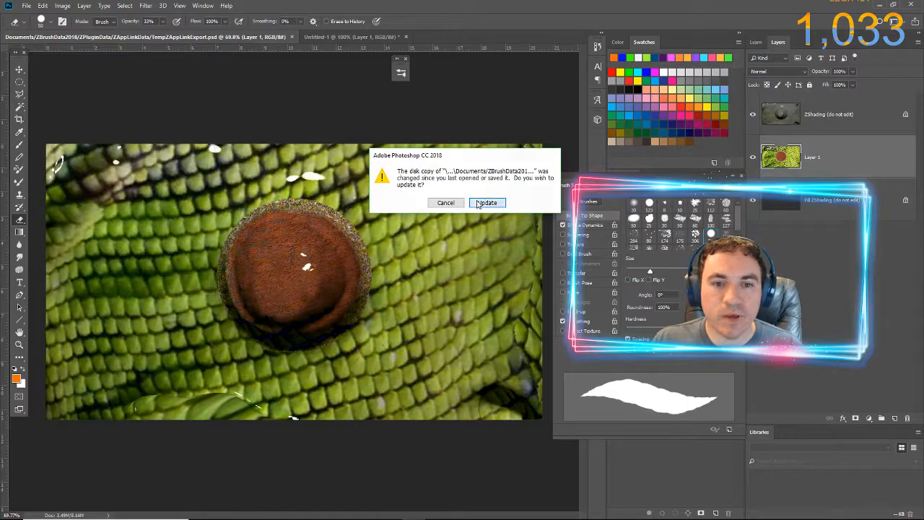
# - Update the export document from disk, paste the disc as Layer 2 and convert it to a smart object
pyautogui.click(484, 200)
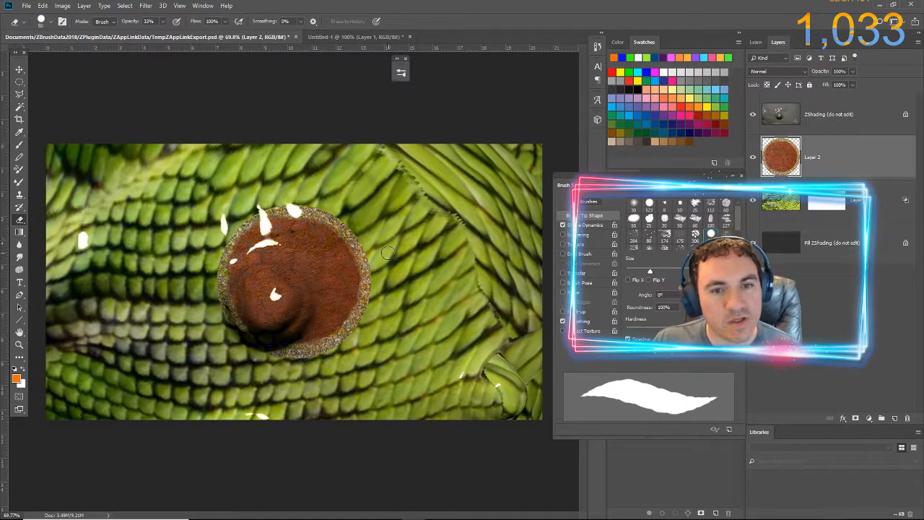
pyautogui.rightClick(814, 162)
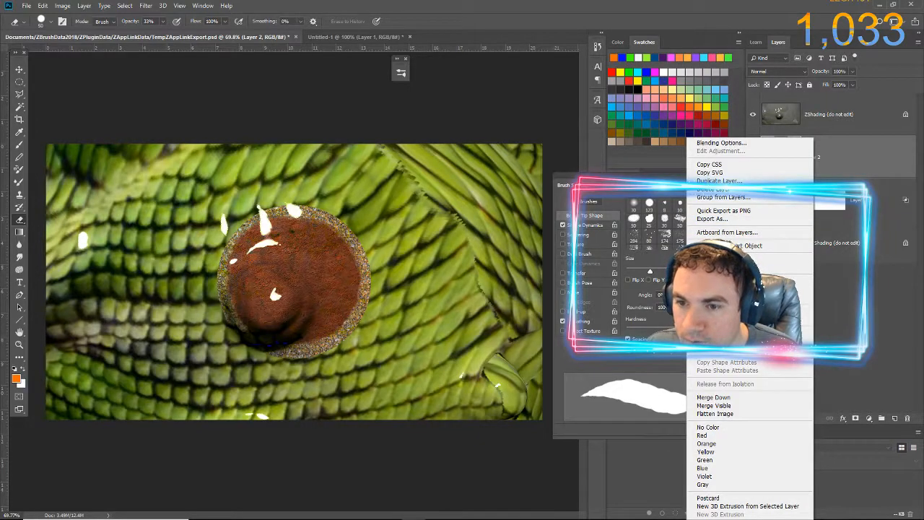
pyautogui.click(751, 246)
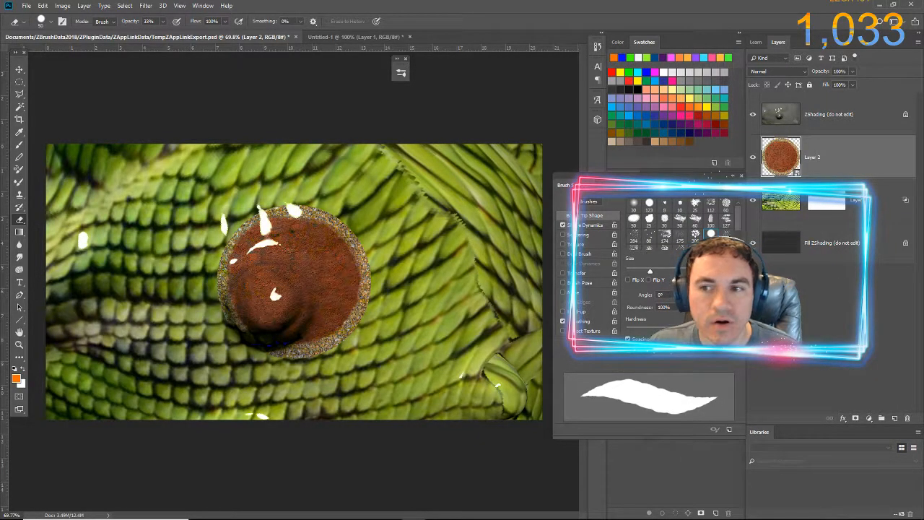
# - Scale the disc on Layer 2 down to 70.59% and move it near the central bump
pyautogui.hotkey('ctrl', 't')
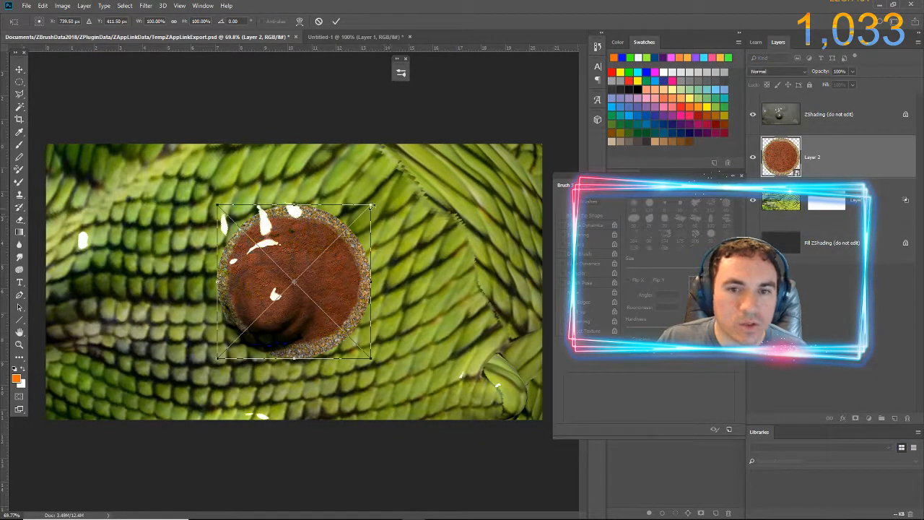
pyautogui.moveTo(369, 205); pyautogui.dragTo(285, 307)
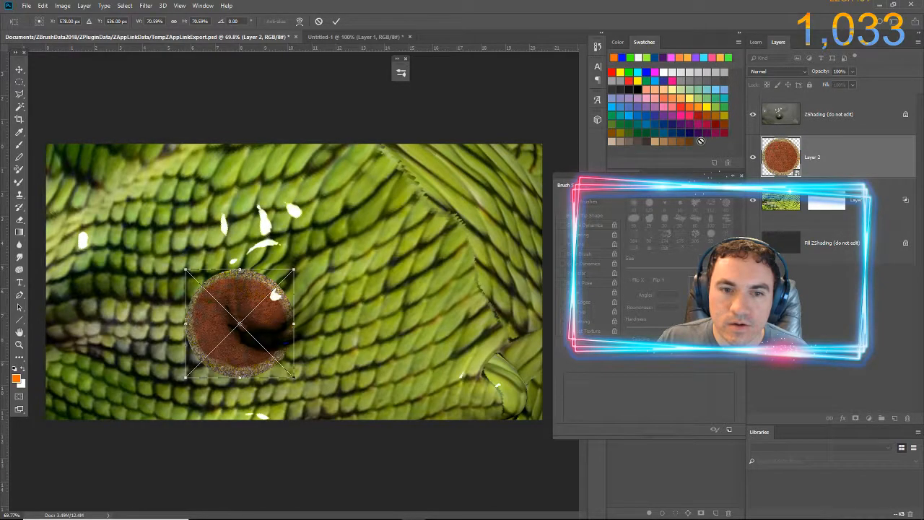
pyautogui.press('Return')
pyautogui.press('e')
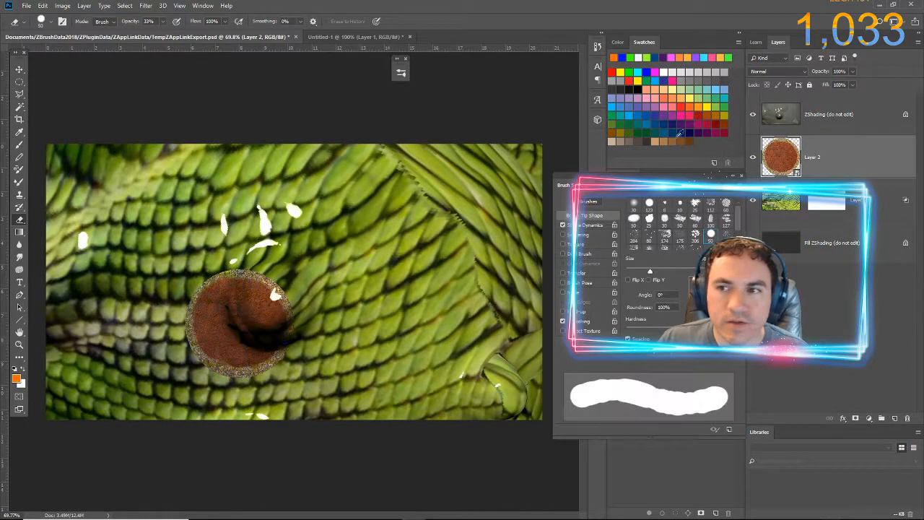
# - Compare the disc with the ZShading and Layer 1 layers hidden and shown, and center it over the bump
pyautogui.click(753, 115)
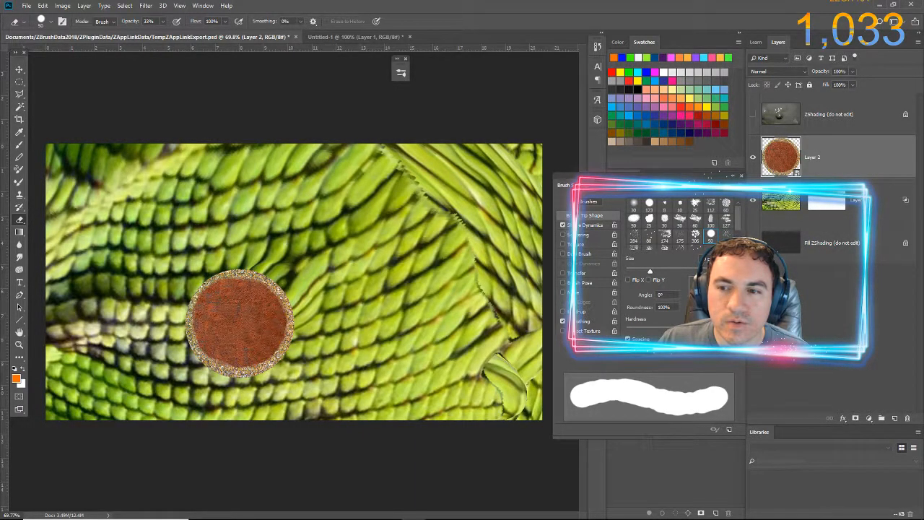
pyautogui.click(754, 202)
pyautogui.click(754, 202)
pyautogui.click(753, 114)
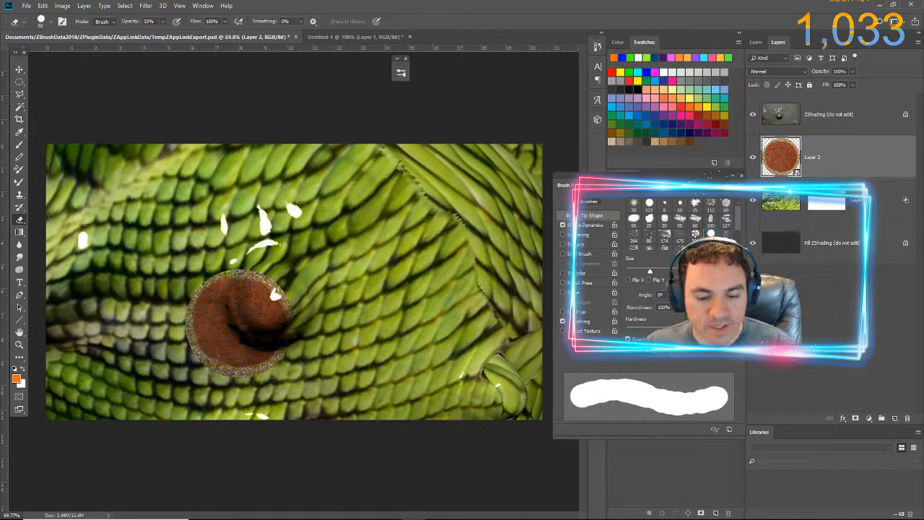
pyautogui.hotkey('ctrl', 't')
pyautogui.moveTo(217, 352); pyautogui.dragTo(254, 327)
pyautogui.moveTo(275, 293); pyautogui.dragTo(275, 295)
pyautogui.press('e')
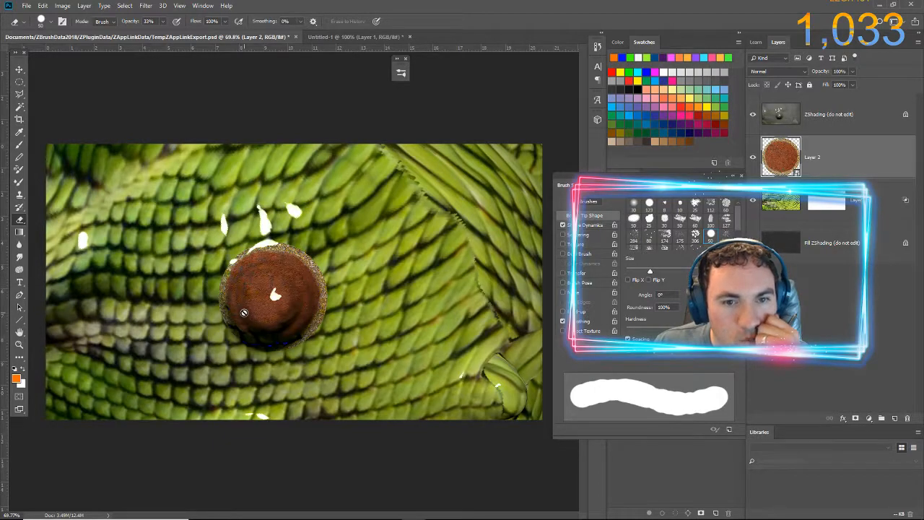
# - Merge the disc down into Layer 1, keeping the layer mask, and save the document
pyautogui.hotkey('ctrl', 'e')
pyautogui.click(470, 204)
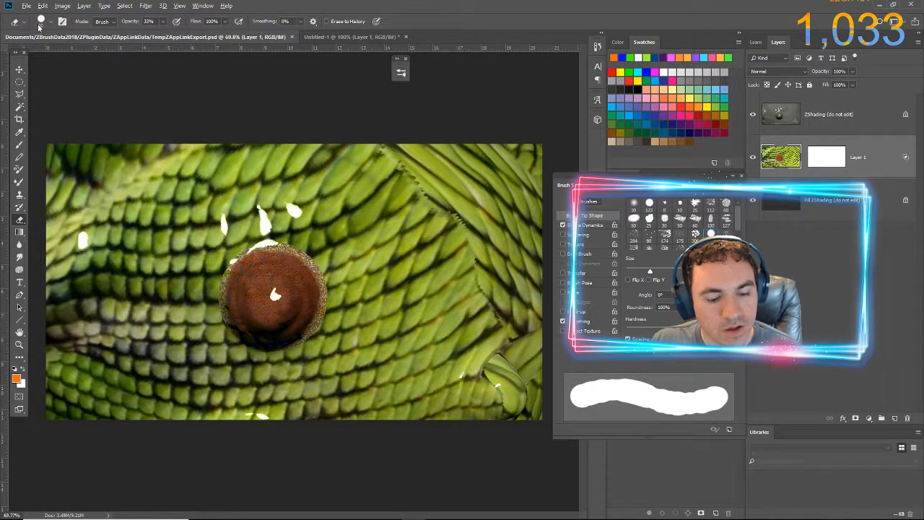
# - Return to ZBrush and accept the edited projection for the second bump
pyautogui.hotkey('alt', 'Tab')
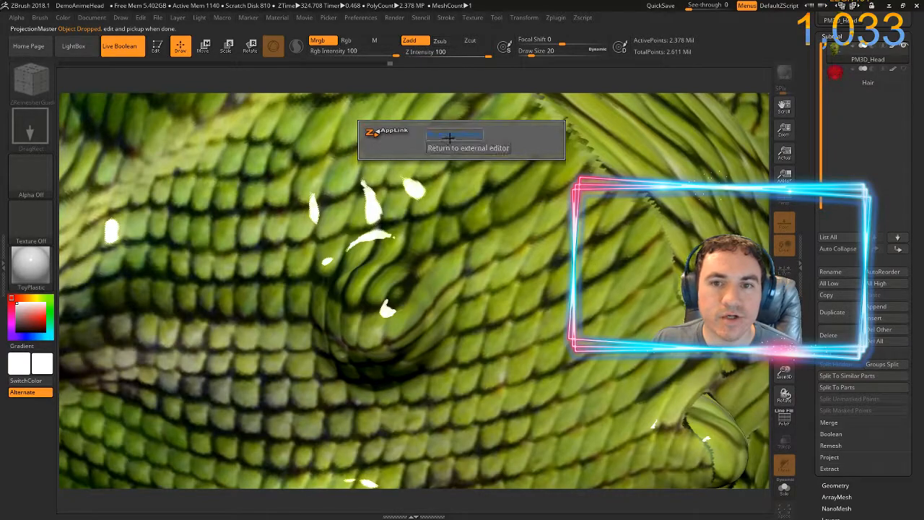
pyautogui.click(448, 135)
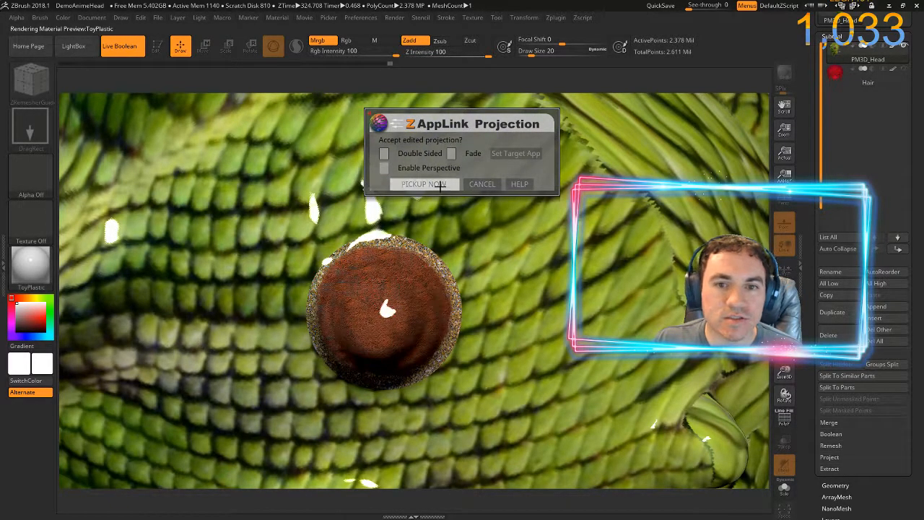
pyautogui.click(440, 185)
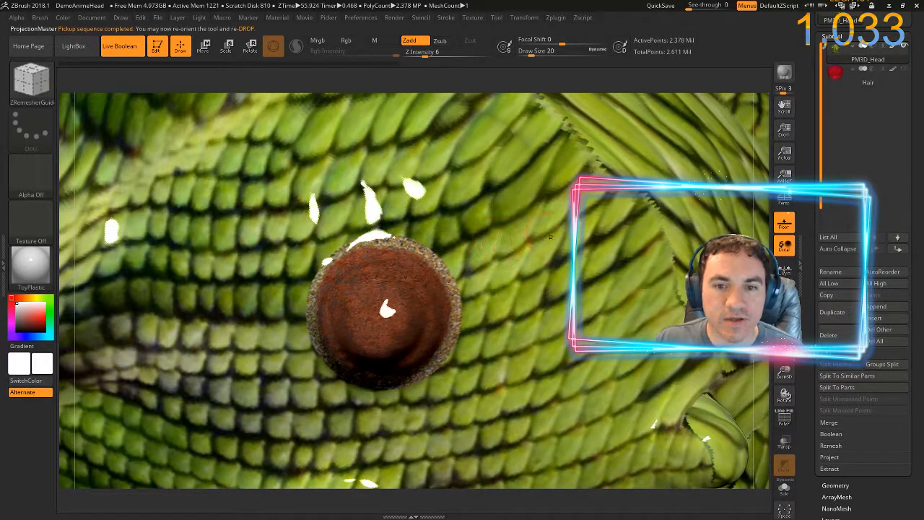
# - Frame the next untextured bump on the head, drop it through ZAppLink, and update the exported document in Photoshop
pyautogui.moveTo(769, 156); pyautogui.dragTo(733, 115)
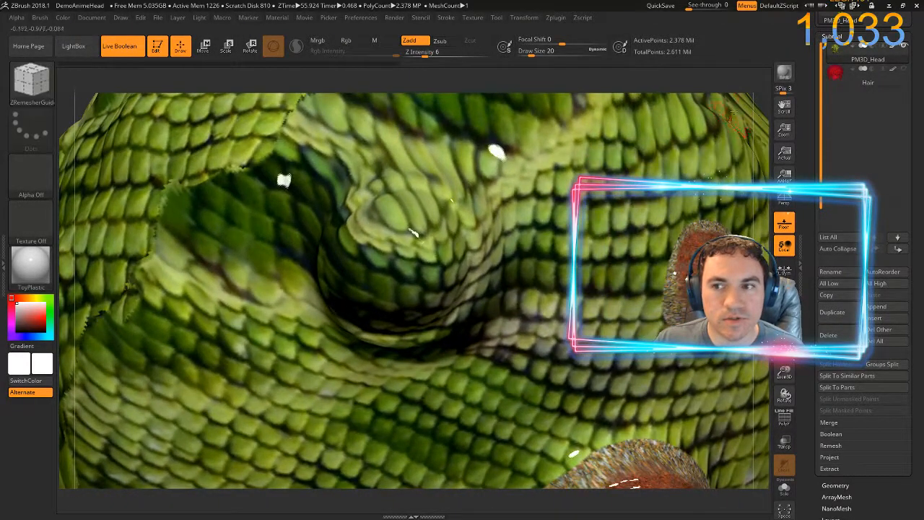
pyautogui.moveTo(757, 86); pyautogui.dragTo(752, 111)
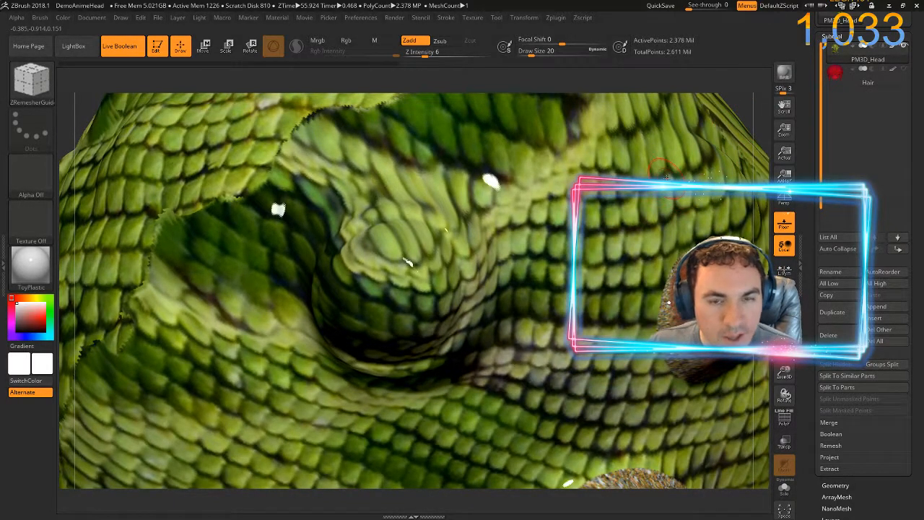
pyautogui.hotkey('ctrl', 'shift', 's')
pyautogui.click(409, 182)
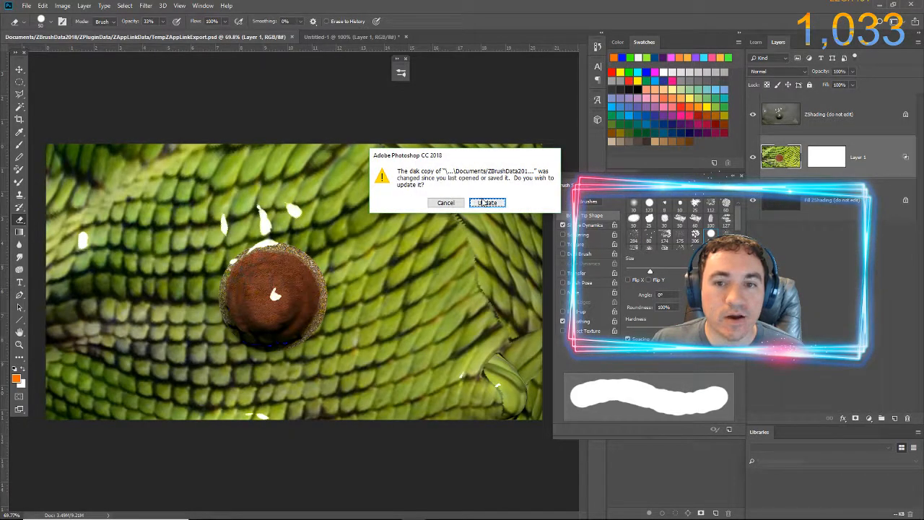
pyautogui.click(478, 203)
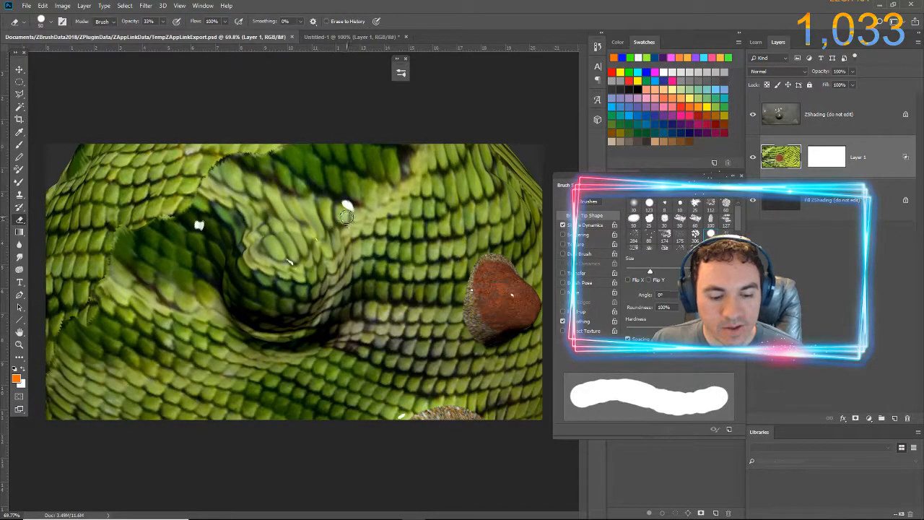
# - Paste the rust-and-glitter disc as a new layer, scale it to 93.03%, and place it over the central bump
pyautogui.hotkey('ctrl', 'v')
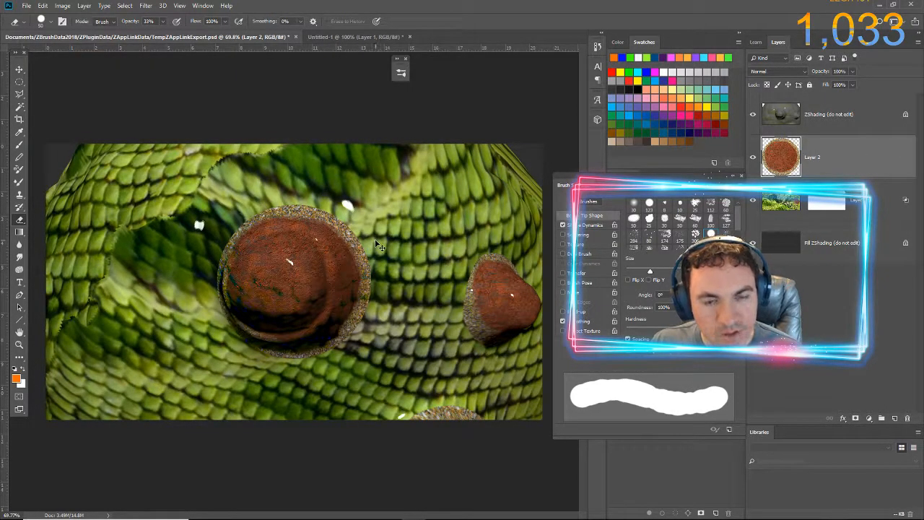
pyautogui.hotkey('ctrl', 't')
pyautogui.moveTo(370, 205)
pyautogui.mouseDown()
pyautogui.moveTo(349, 216)
pyautogui.moveTo(345, 232)
pyautogui.moveTo(369, 222)
pyautogui.mouseUp()
pyautogui.moveTo(330, 278); pyautogui.dragTo(329, 272)
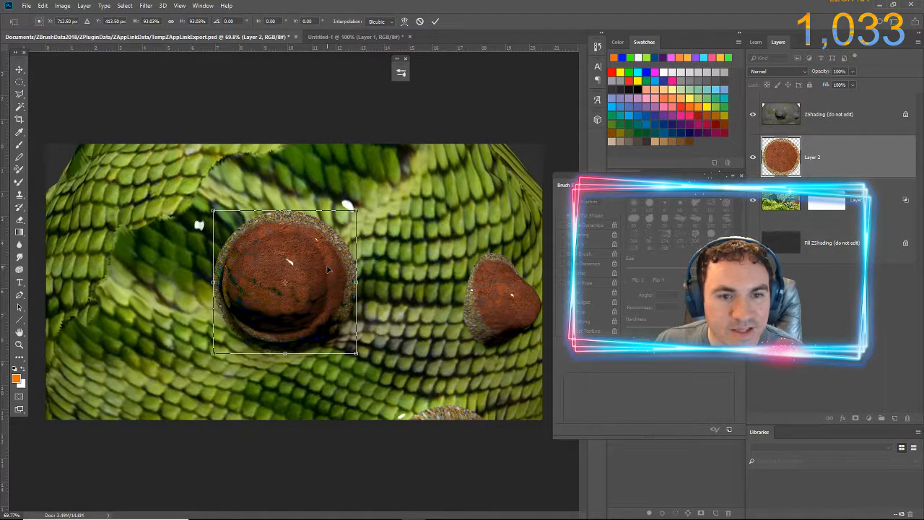
pyautogui.press('Return')
pyautogui.press('e')
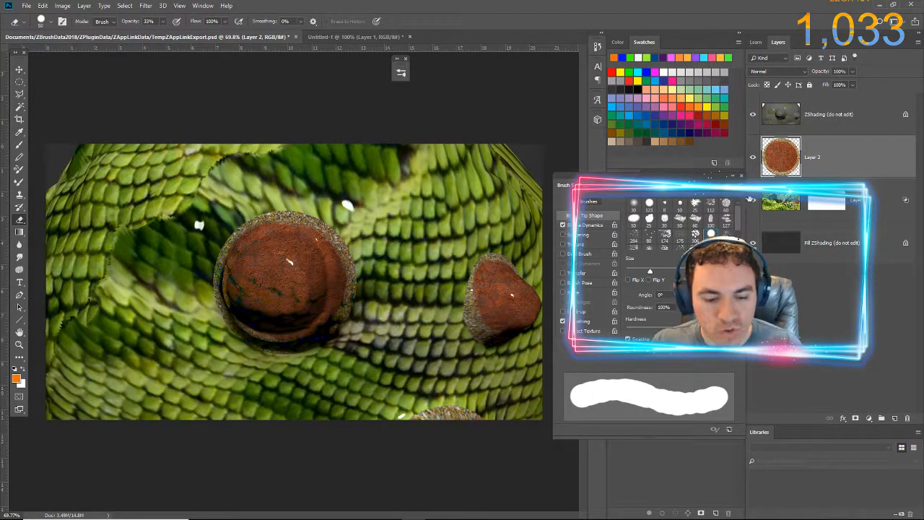
# - Merge the scaled disc down into Layer 1, preserving its layer mask, and save the exported document
pyautogui.hotkey('ctrl', 'e')
pyautogui.click(471, 202)
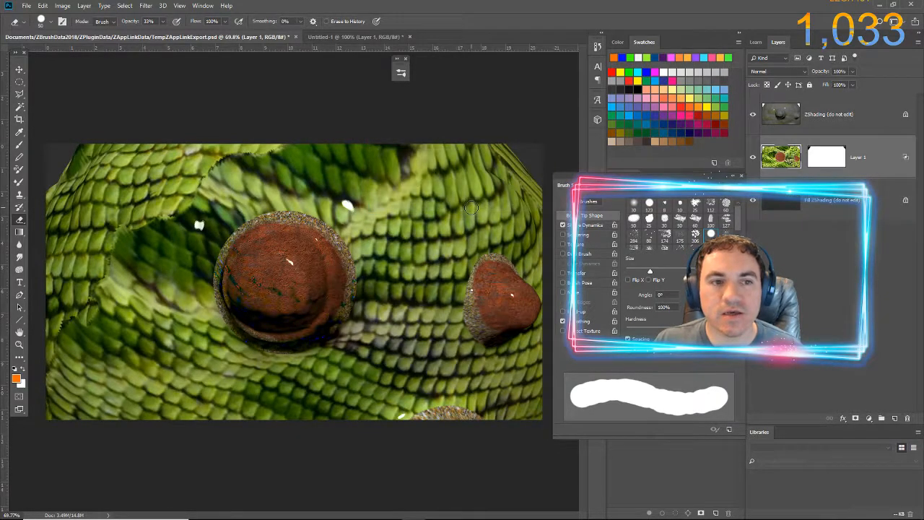
pyautogui.click(26, 6)
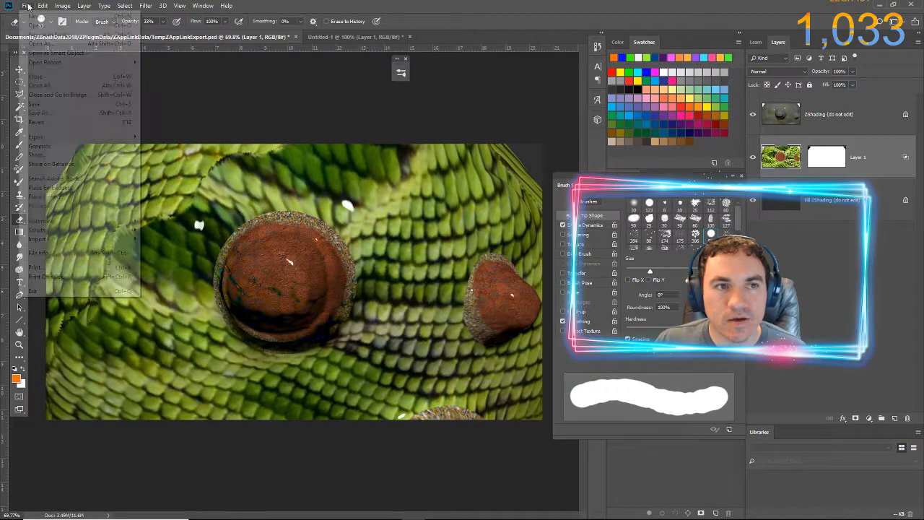
pyautogui.click(34, 104)
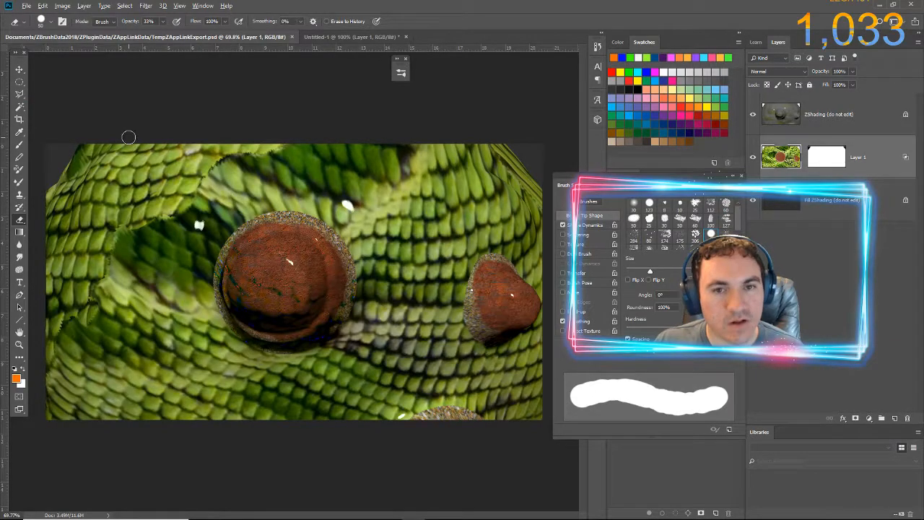
# - Return to ZBrush and accept the edited projection for the third bump
pyautogui.hotkey('alt', 'Tab')
pyautogui.click(465, 133)
pyautogui.click(446, 182)
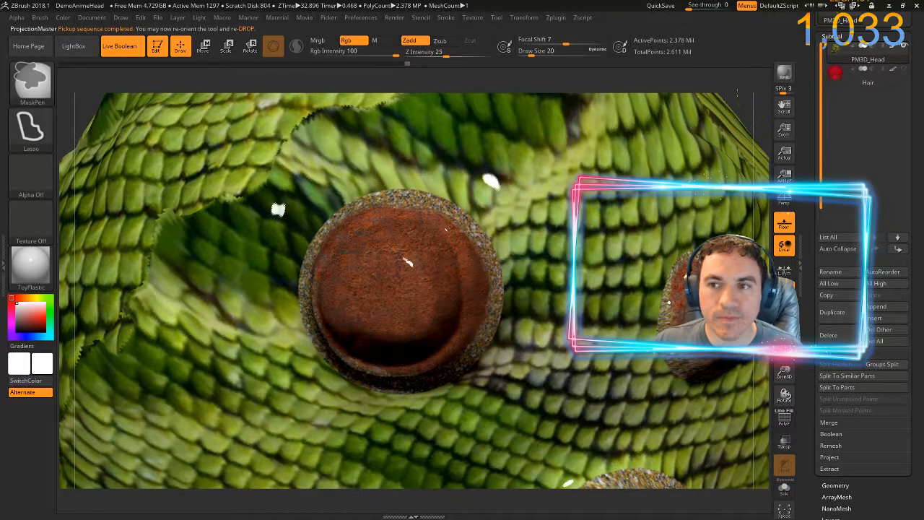
# - Frame the bump's side with the untextured green gap, drop that view through ZAppLink, and update the document in Photoshop
pyautogui.keyDown('ctrl'); pyautogui.moveTo(743, 105); pyautogui.dragTo(619, 167, button='right'); pyautogui.keyUp('ctrl')
pyautogui.keyDown('alt'); pyautogui.moveTo(553, 236); pyautogui.dragTo(614, 148, button='right'); pyautogui.keyUp('alt')
pyautogui.keyDown('alt'); pyautogui.moveTo(643, 216); pyautogui.dragTo(617, 157, button='right'); pyautogui.keyUp('alt')
pyautogui.moveTo(698, 215)
pyautogui.keyDown('alt'); pyautogui.mouseDown(button='right')
pyautogui.moveTo(598, 278)
pyautogui.moveTo(669, 360)
pyautogui.moveTo(493, 400)
pyautogui.mouseUp(button='right'); pyautogui.keyUp('alt')
pyautogui.moveTo(605, 370)
pyautogui.keyDown('alt'); pyautogui.mouseDown(button='right')
pyautogui.moveTo(567, 396)
pyautogui.moveTo(590, 399)
pyautogui.moveTo(569, 414)
pyautogui.mouseUp(button='right'); pyautogui.keyUp('alt')
pyautogui.hotkey('ctrl', 'shift', 's')
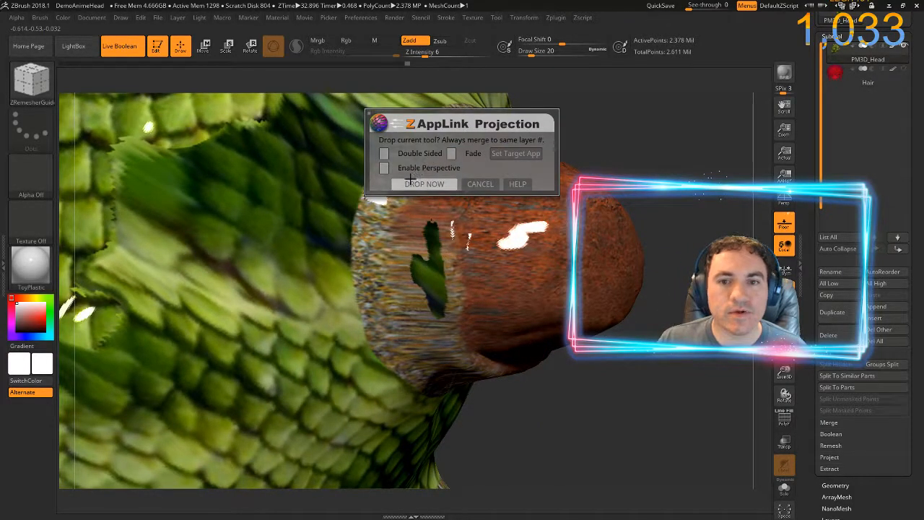
pyautogui.click(412, 183)
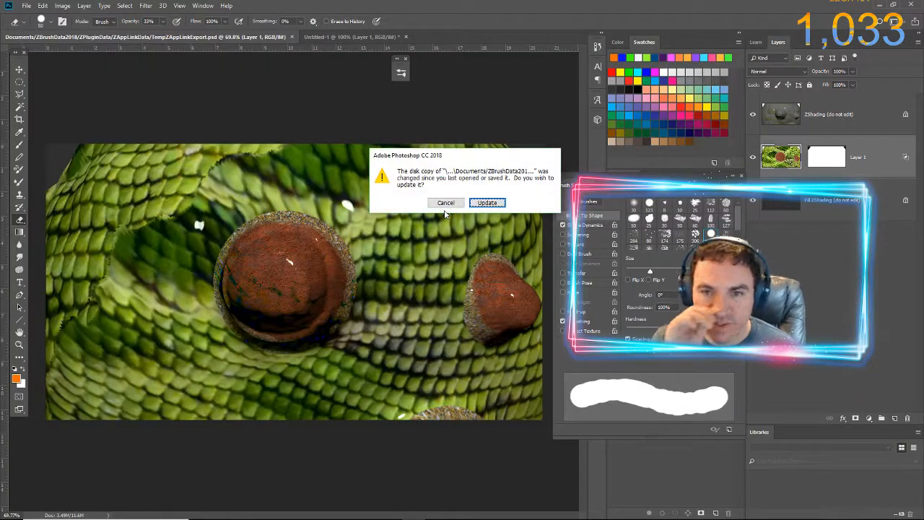
pyautogui.press('Return')
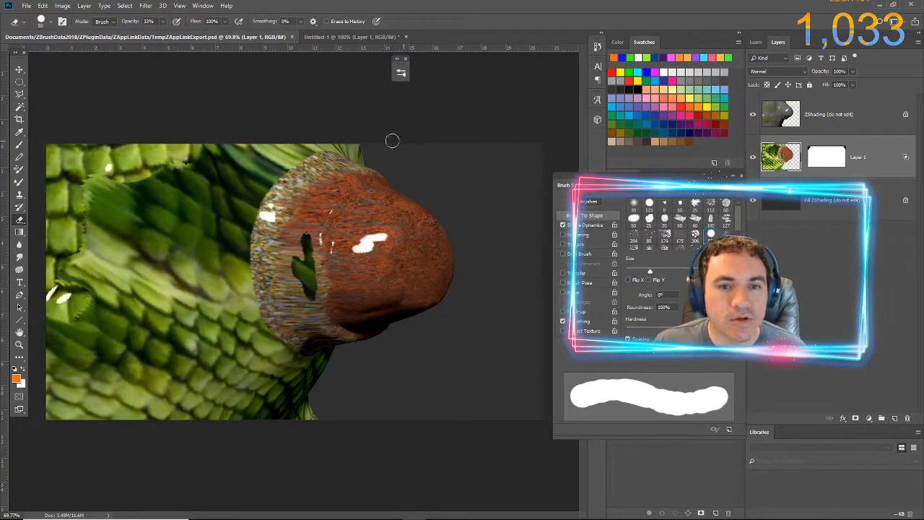
# - Try to smudge the surrounding rust texture into the green gap on the bump's side with the Smudge tool
pyautogui.keyDown('alt'); pyautogui.scroll(5, 424, 205); pyautogui.keyUp('alt')
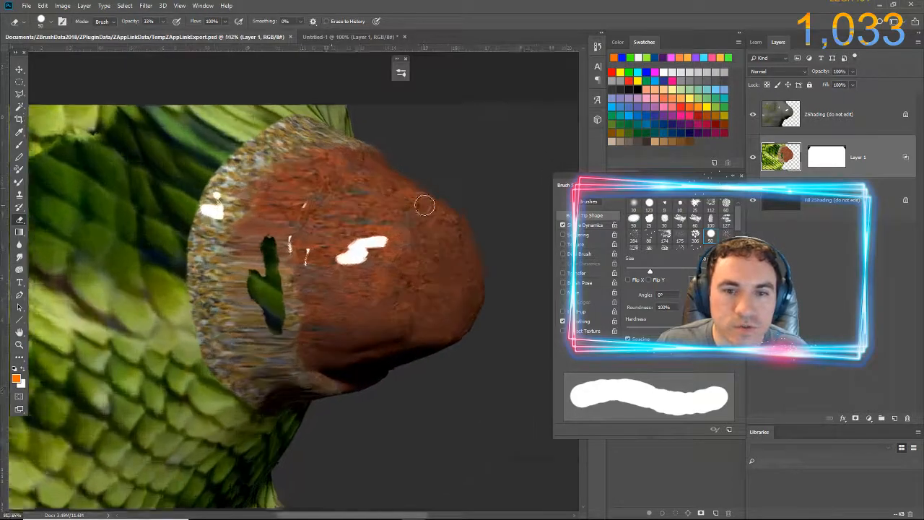
pyautogui.click(20, 260)
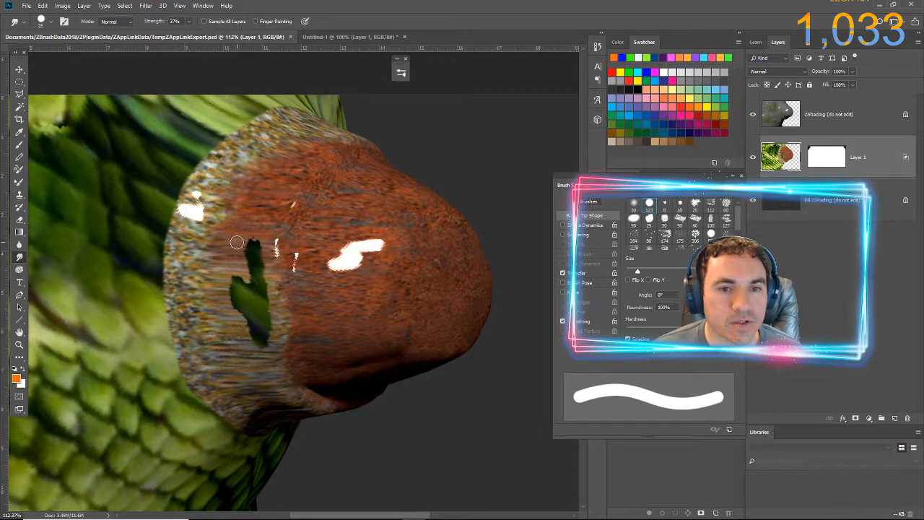
pyautogui.moveTo(237, 245); pyautogui.dragTo(250, 242)
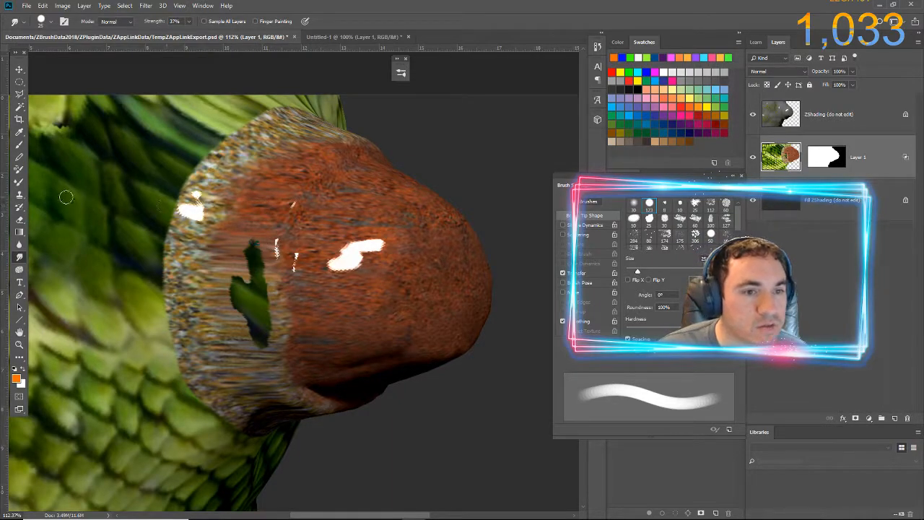
# - Use the Clone Stamp at size 60 to cover the green gap with rust and glitter sampled beside its upper and lower parts
pyautogui.click(19, 196)
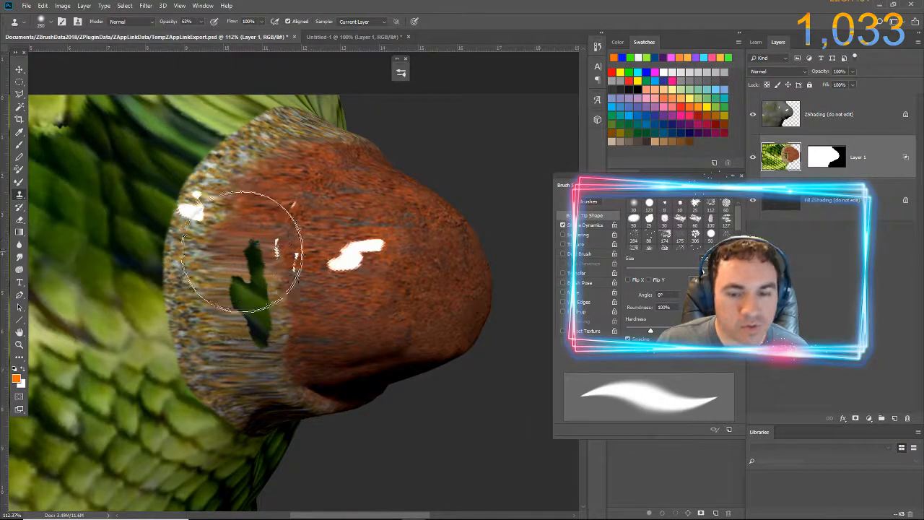
pyautogui.press('[')
pyautogui.press('[')
pyautogui.press('[')
pyautogui.press('[')
pyautogui.press('[')
pyautogui.press('[')
pyautogui.press('[')
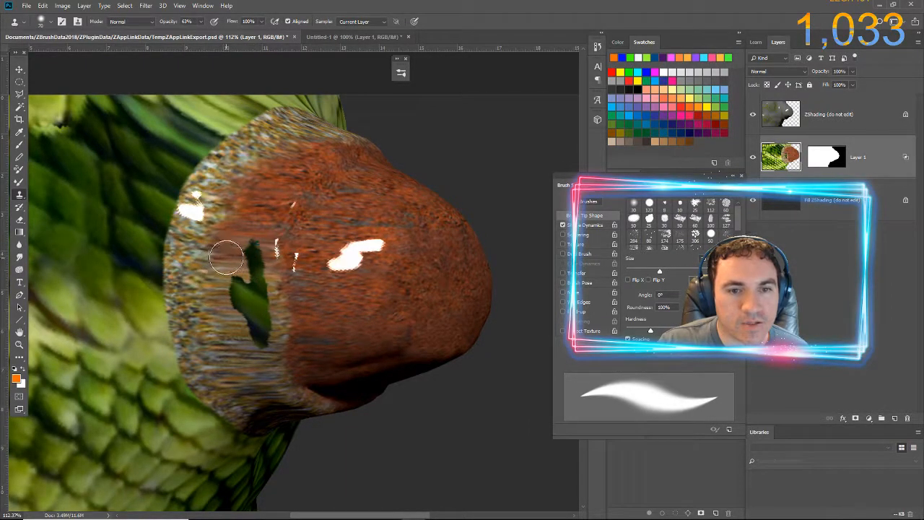
pyautogui.press('alt')
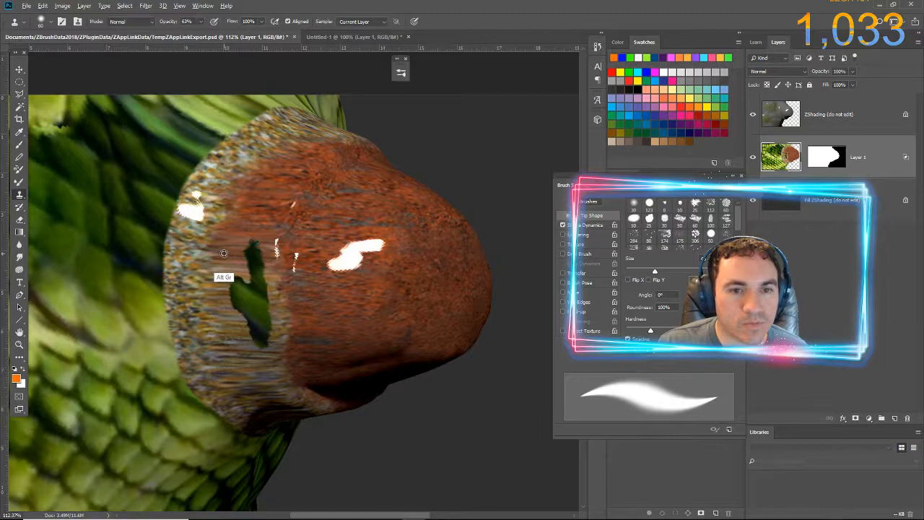
pyautogui.keyDown('alt'); pyautogui.click(226, 254); pyautogui.keyUp('alt')
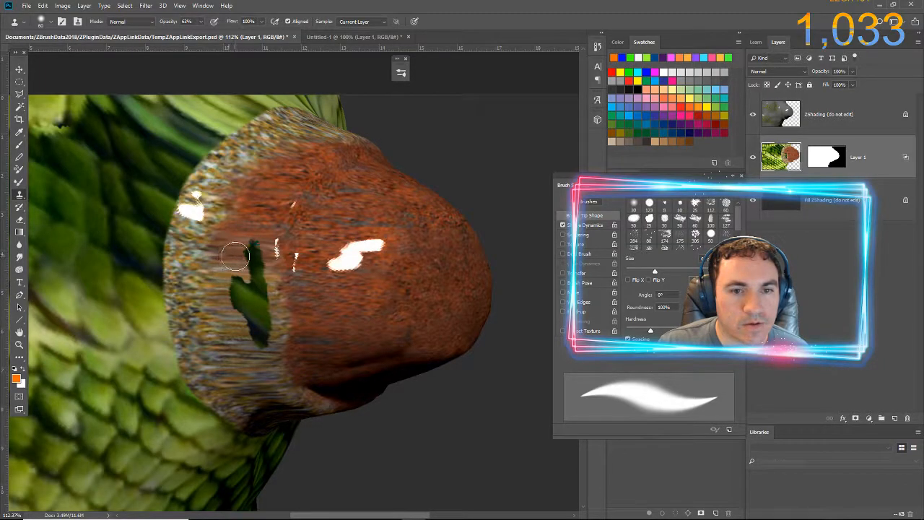
pyautogui.click(257, 252)
pyautogui.moveTo(254, 260)
pyautogui.mouseDown()
pyautogui.moveTo(253, 251)
pyautogui.moveTo(254, 264)
pyautogui.mouseUp()
pyautogui.click(250, 257)
pyautogui.click(256, 260)
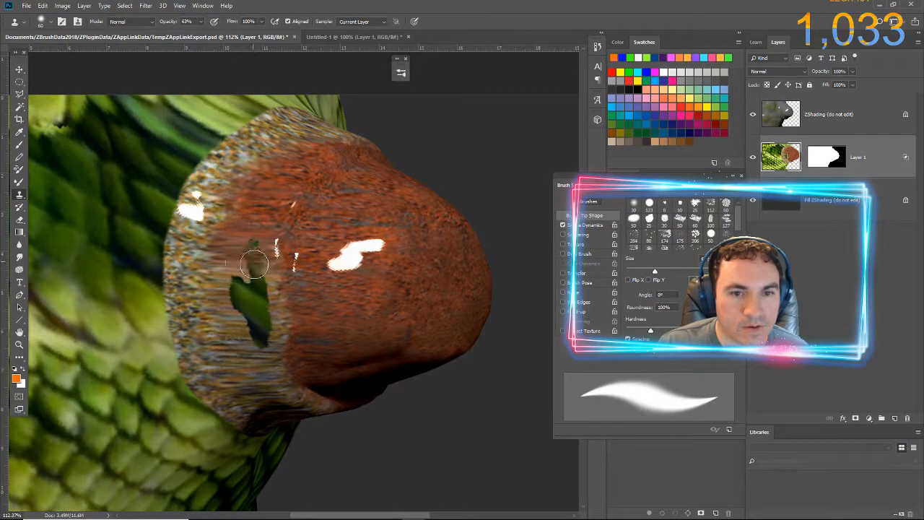
pyautogui.keyDown('alt'); pyautogui.click(226, 327); pyautogui.keyUp('alt')
pyautogui.moveTo(253, 334)
pyautogui.mouseDown()
pyautogui.moveTo(260, 326)
pyautogui.moveTo(256, 335)
pyautogui.moveTo(267, 339)
pyautogui.moveTo(242, 307)
pyautogui.moveTo(238, 294)
pyautogui.moveTo(247, 301)
pyautogui.moveTo(247, 292)
pyautogui.mouseUp()
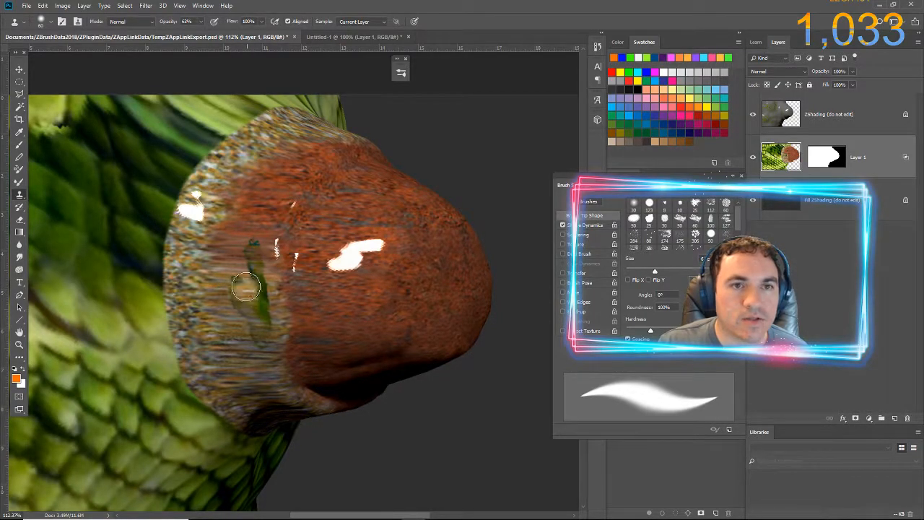
# - Raise the Clone Stamp opacity to 100%, clone over the remaining green, and check the patch with the ZShading layer hidden
pyautogui.moveTo(168, 24); pyautogui.dragTo(195, 23)
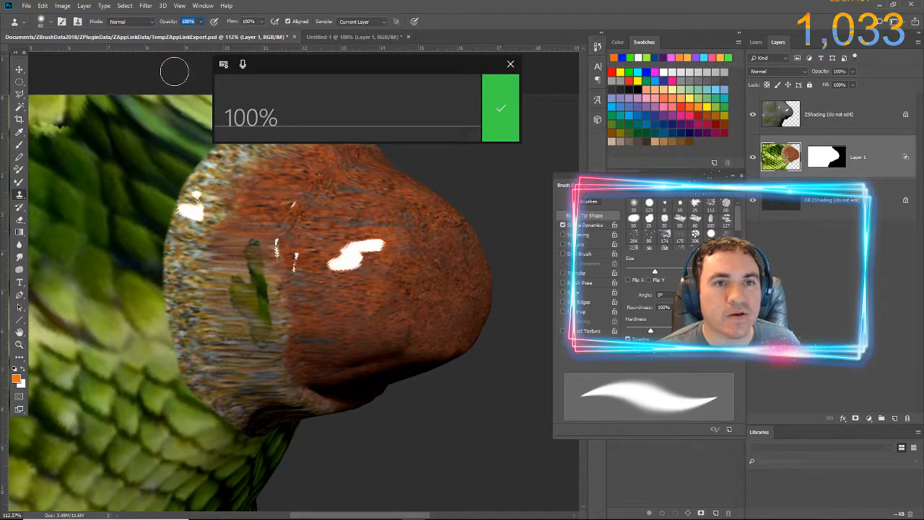
pyautogui.click(511, 64)
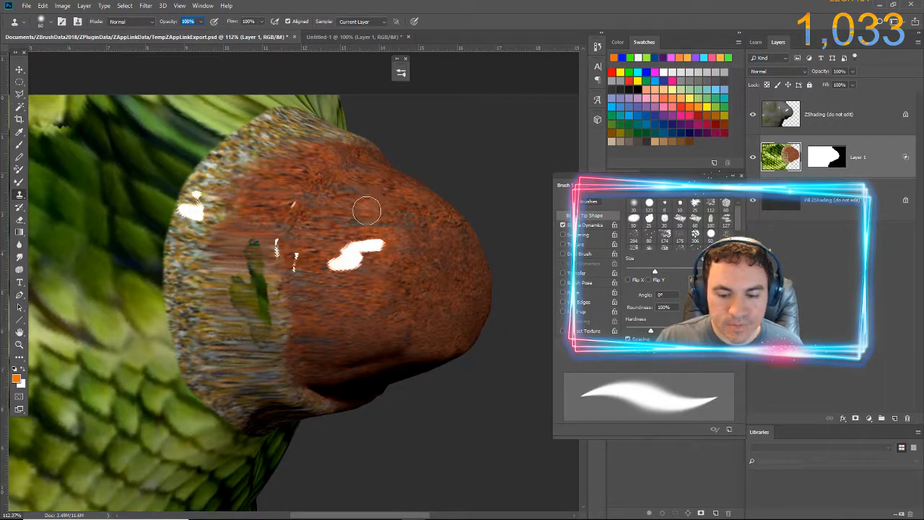
pyautogui.keyDown('alt'); pyautogui.click(226, 252); pyautogui.keyUp('alt')
pyautogui.moveTo(250, 253); pyautogui.dragTo(255, 269)
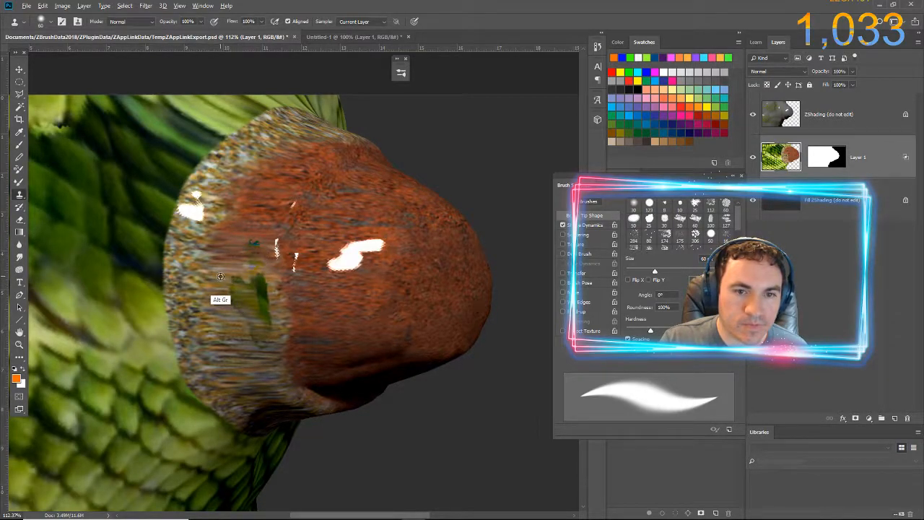
pyautogui.keyDown('alt'); pyautogui.click(221, 277); pyautogui.keyUp('alt')
pyautogui.moveTo(237, 281); pyautogui.dragTo(256, 330)
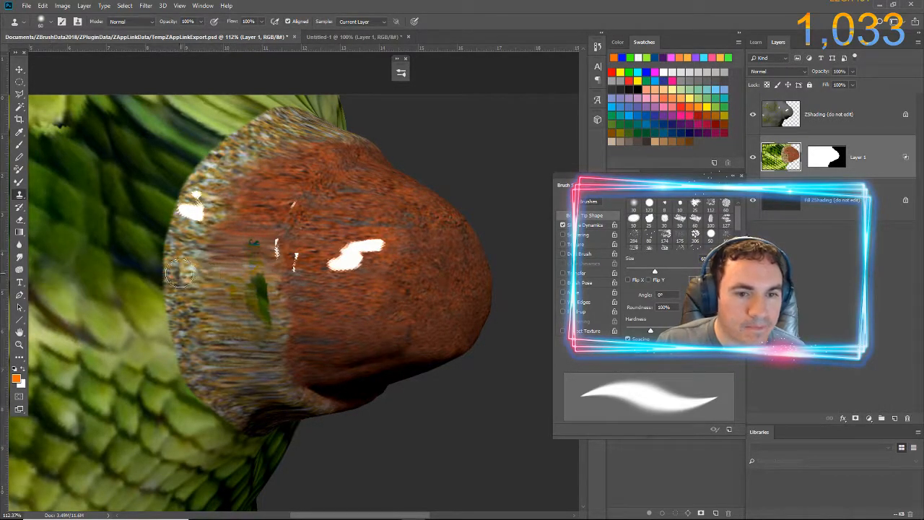
pyautogui.keyDown('alt'); pyautogui.click(237, 299); pyautogui.keyUp('alt')
pyautogui.moveTo(261, 295)
pyautogui.mouseDown()
pyautogui.moveTo(254, 291)
pyautogui.moveTo(265, 316)
pyautogui.mouseUp()
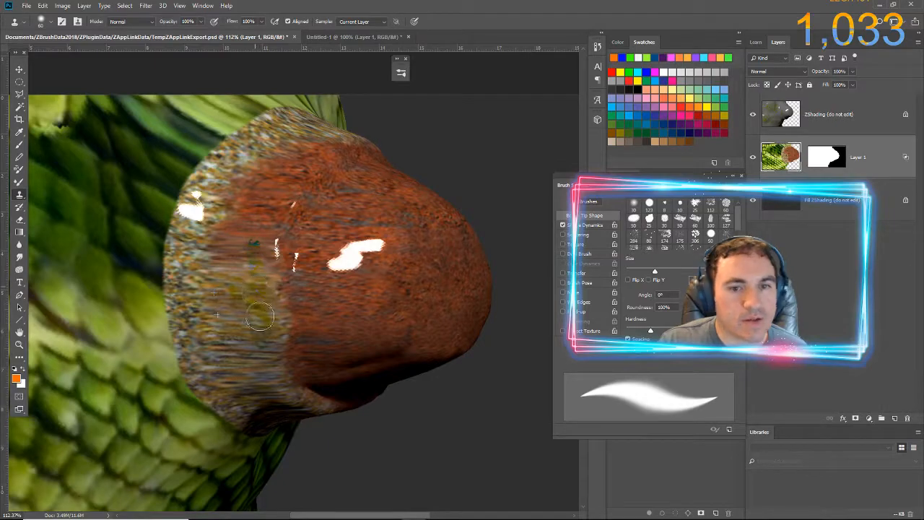
pyautogui.moveTo(253, 284)
pyautogui.mouseDown()
pyautogui.moveTo(253, 329)
pyautogui.moveTo(239, 324)
pyautogui.moveTo(243, 396)
pyautogui.moveTo(264, 343)
pyautogui.moveTo(250, 281)
pyautogui.moveTo(260, 246)
pyautogui.mouseUp()
pyautogui.keyDown('alt'); pyautogui.click(240, 343); pyautogui.keyUp('alt')
pyautogui.keyDown('alt'); pyautogui.click(242, 253); pyautogui.keyUp('alt')
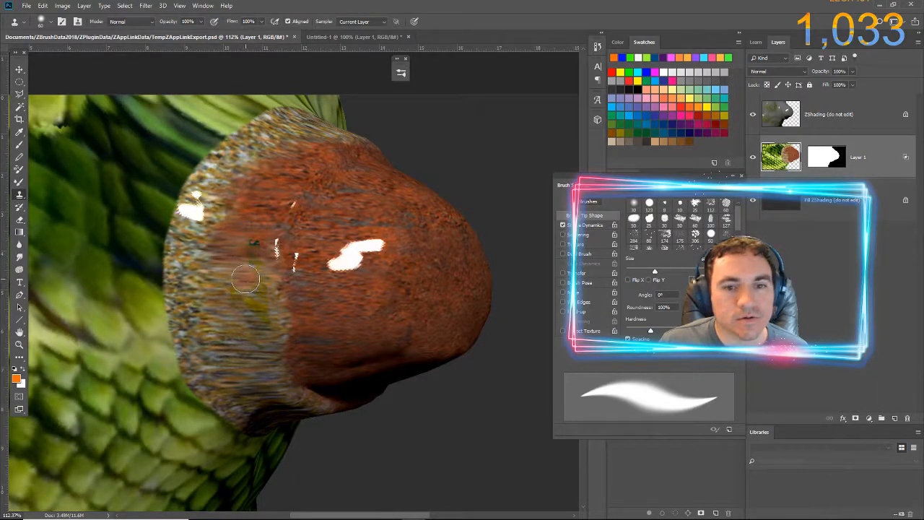
pyautogui.click(753, 115)
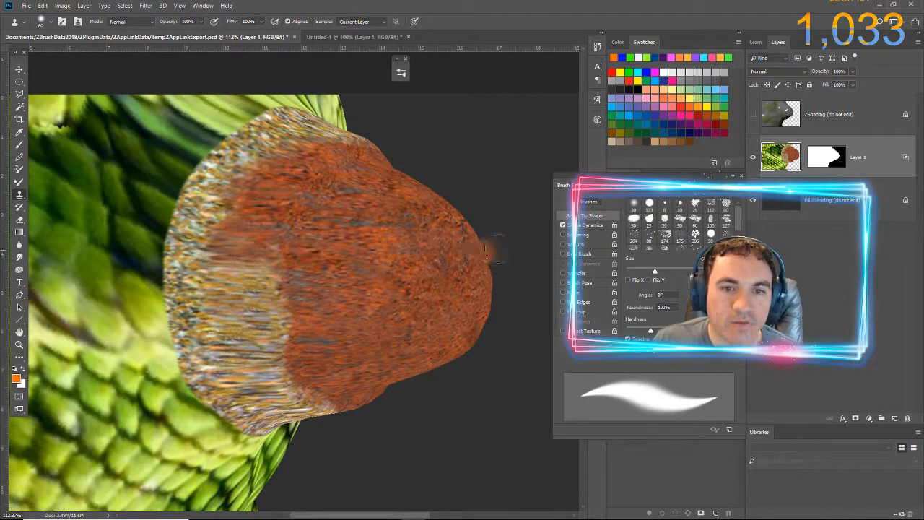
pyautogui.click(753, 117)
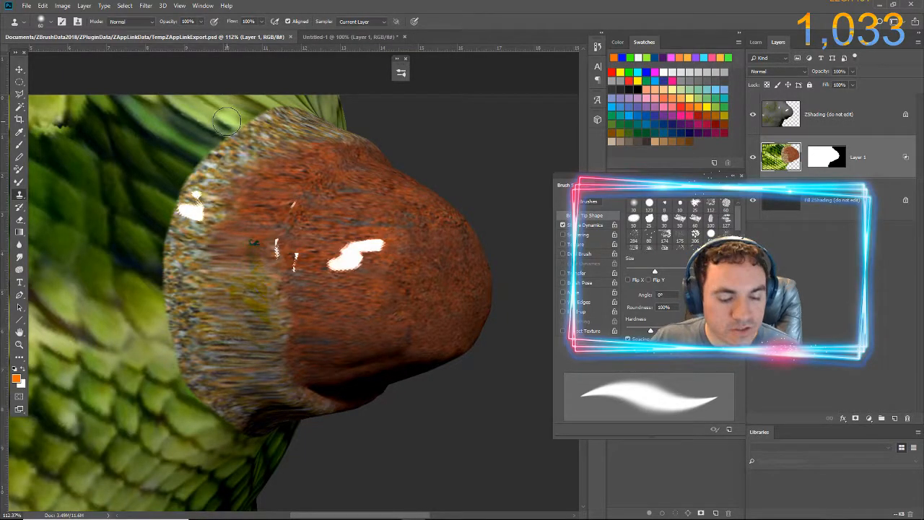
# - With the patched document saved, switch back to ZBrush and accept the edited projection for the bump's side
pyautogui.hotkey('alt', 'Tab')
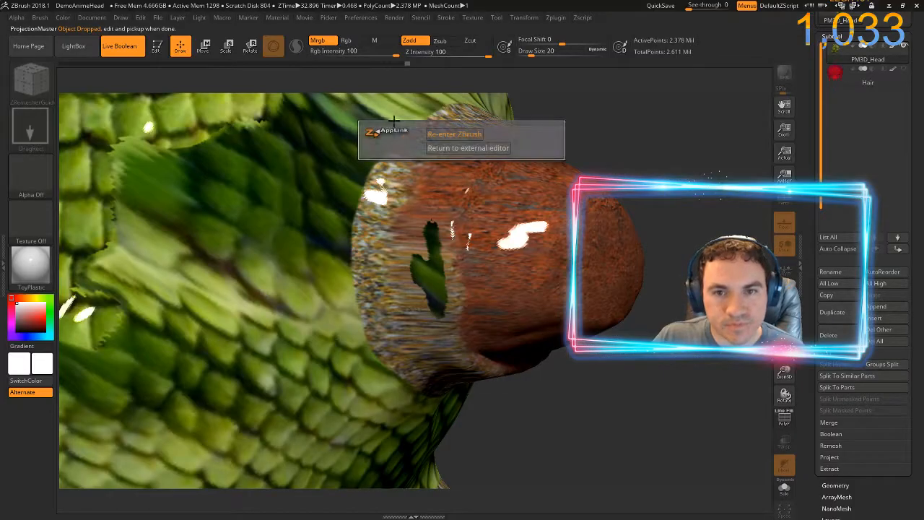
pyautogui.click(454, 134)
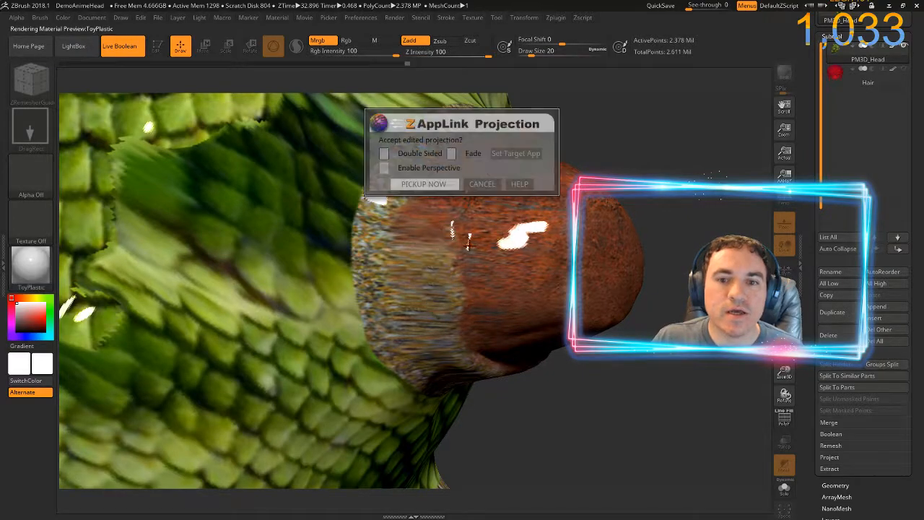
pyautogui.click(433, 184)
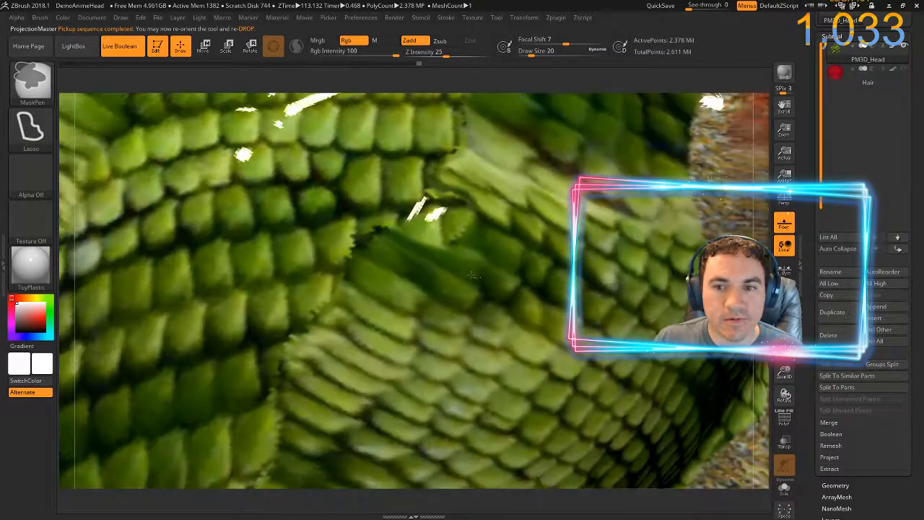
# - Turn the head until the untextured bump below the raised ridge faces the view up close
pyautogui.moveTo(473, 275)
pyautogui.keyDown('ctrl'); pyautogui.mouseDown(button='right')
pyautogui.moveTo(360, 282)
pyautogui.moveTo(332, 348)
pyautogui.mouseUp(button='right'); pyautogui.keyUp('ctrl')
pyautogui.moveTo(671, 301)
pyautogui.mouseDown()
pyautogui.moveTo(578, 303)
pyautogui.moveTo(655, 319)
pyautogui.moveTo(601, 297)
pyautogui.moveTo(625, 318)
pyautogui.moveTo(614, 322)
pyautogui.moveTo(619, 336)
pyautogui.mouseUp()
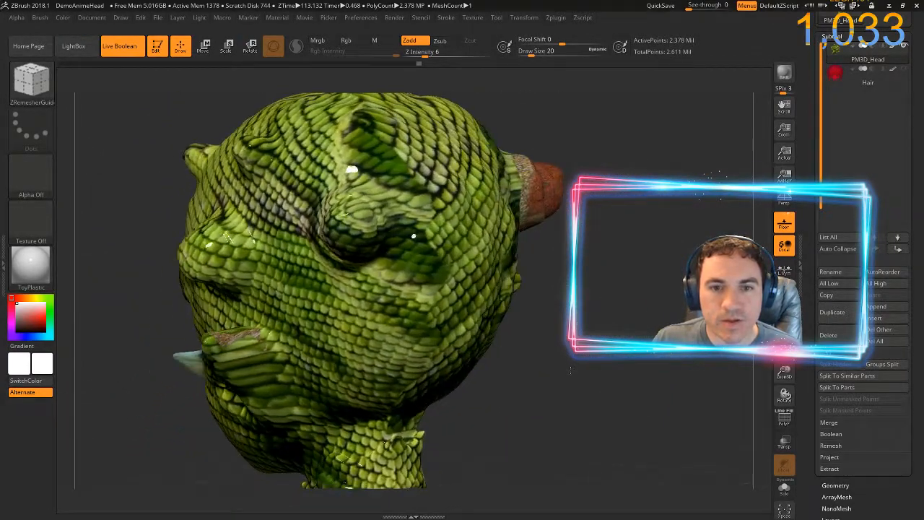
pyautogui.moveTo(618, 336)
pyautogui.keyDown('ctrl'); pyautogui.mouseDown(button='right')
pyautogui.moveTo(590, 318)
pyautogui.moveTo(635, 394)
pyautogui.mouseUp(button='right'); pyautogui.keyUp('ctrl')
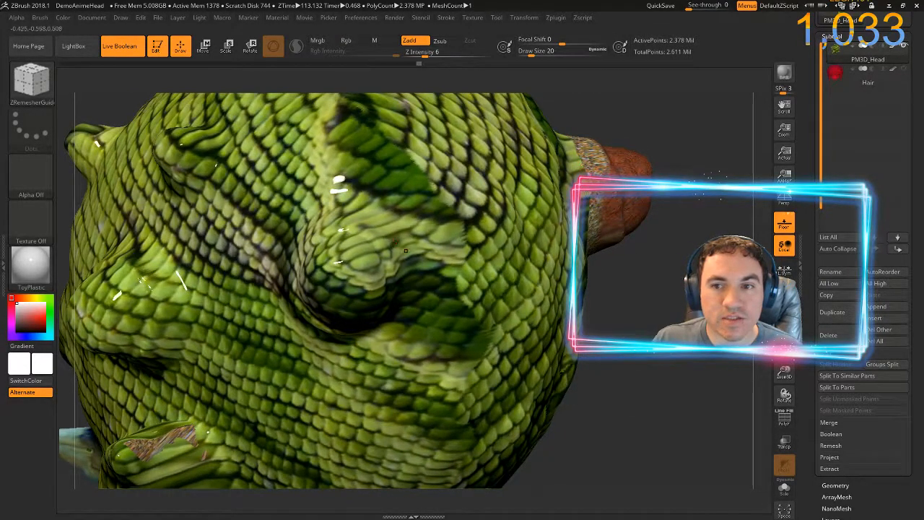
pyautogui.moveTo(677, 355)
pyautogui.keyDown('ctrl'); pyautogui.mouseDown(button='right')
pyautogui.moveTo(655, 302)
pyautogui.moveTo(737, 392)
pyautogui.moveTo(780, 414)
pyautogui.mouseUp(button='right'); pyautogui.keyUp('ctrl')
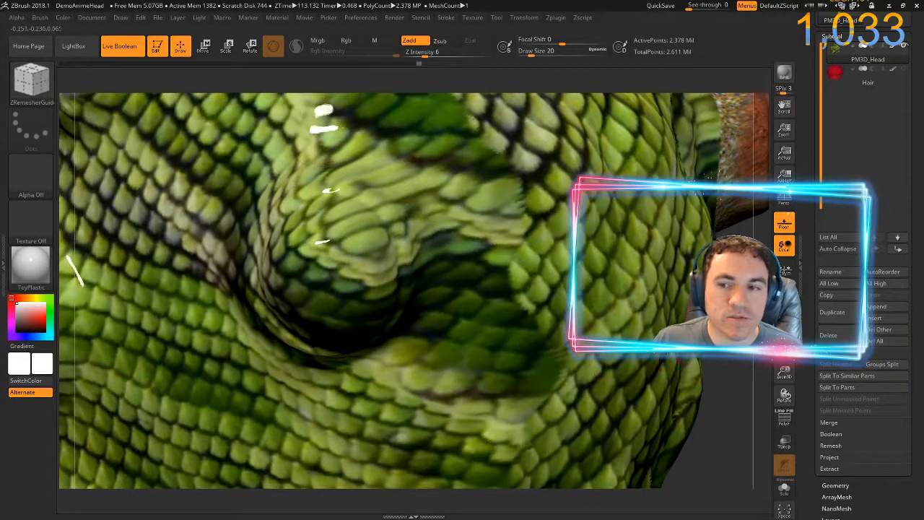
pyautogui.moveTo(679, 405); pyautogui.dragTo(693, 404, button='right')
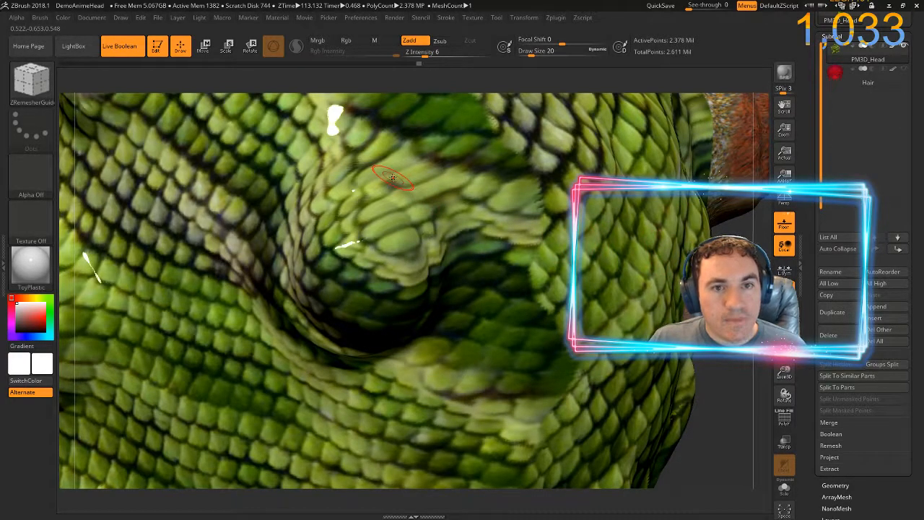
pyautogui.hotkey('ctrl', 'shift', 's')
pyautogui.click(414, 185)
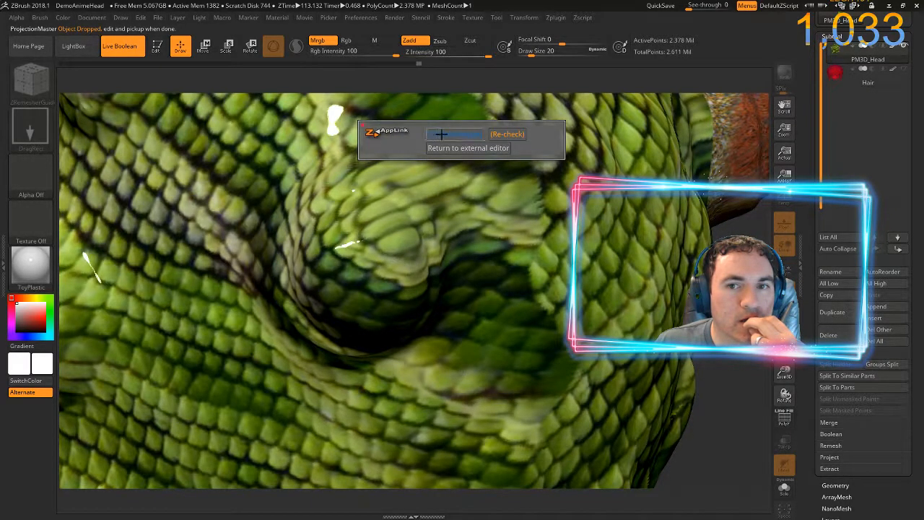
pyautogui.click(441, 135)
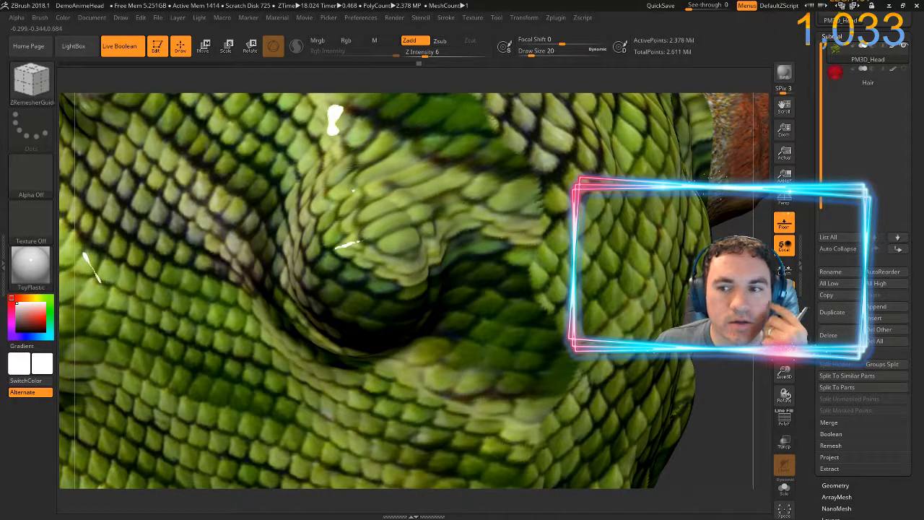
# - Send the bump's view to Photoshop through ZAppLink and update the open document from its disk copy
pyautogui.moveTo(722, 433)
pyautogui.mouseDown()
pyautogui.moveTo(672, 433)
pyautogui.moveTo(708, 434)
pyautogui.mouseUp()
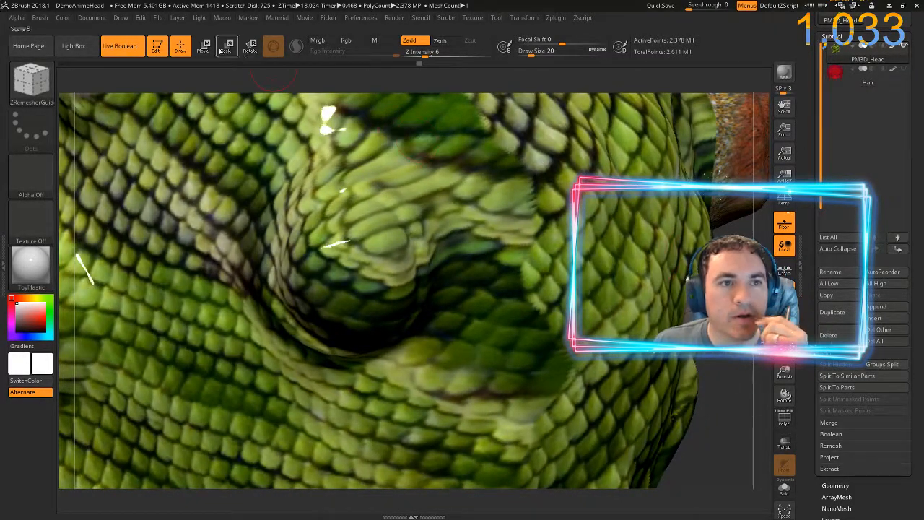
pyautogui.click(90, 17)
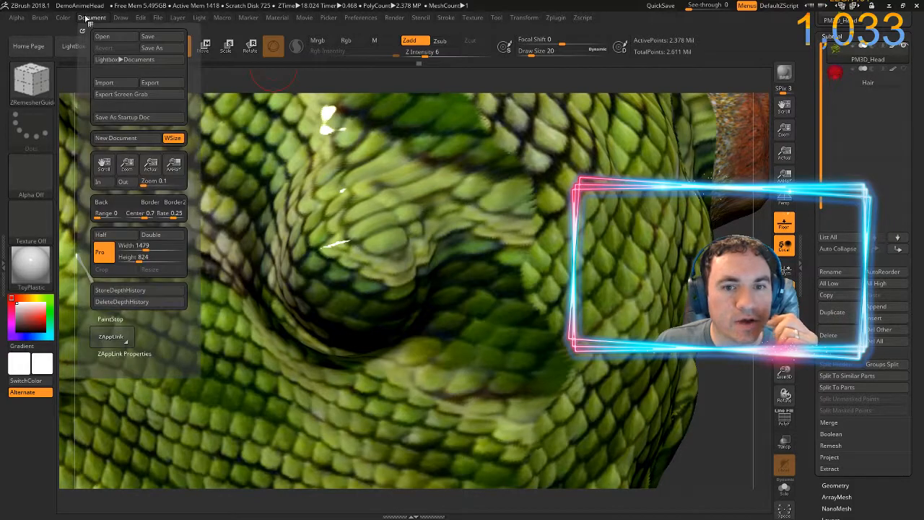
pyautogui.click(110, 336)
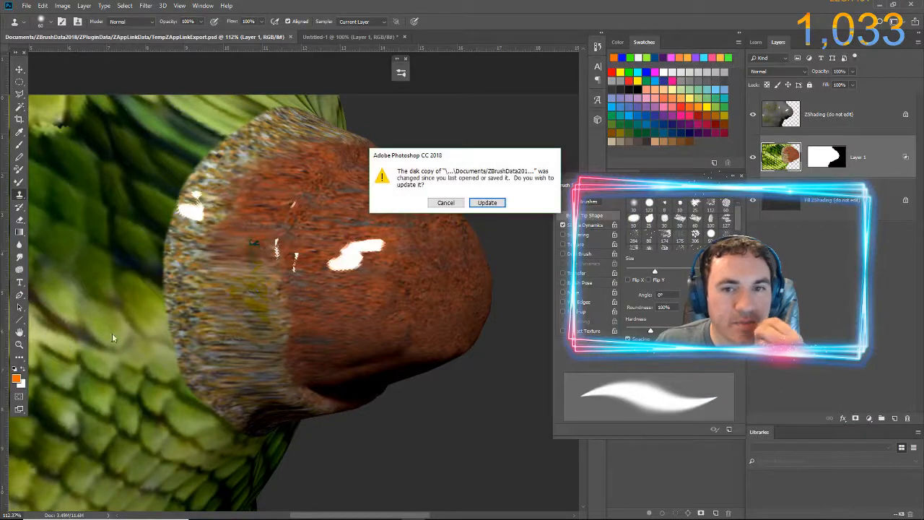
pyautogui.click(487, 203)
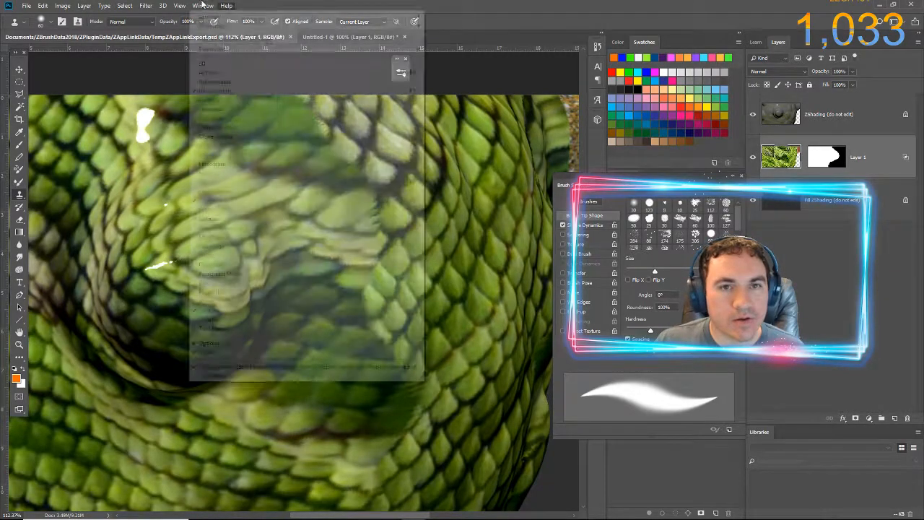
# - Paste the rust-and-glitter disc, move it over the bump, and merge it into Layer 1 with the layer mask preserved
pyautogui.moveTo(244, 193); pyautogui.dragTo(392, 179)
pyautogui.hotkey('ctrl', 'v')
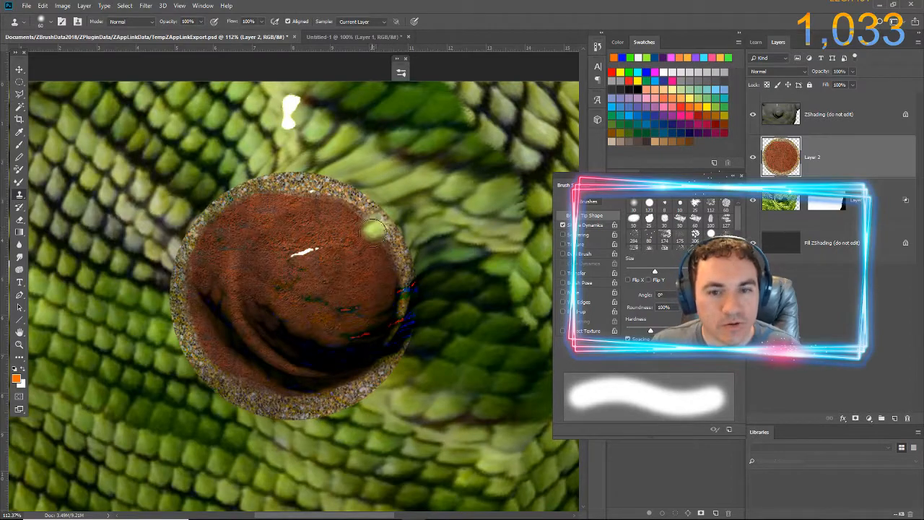
pyautogui.hotkey('ctrl', 't')
pyautogui.moveTo(294, 308); pyautogui.dragTo(324, 296)
pyautogui.press('Return')
pyautogui.press('s')
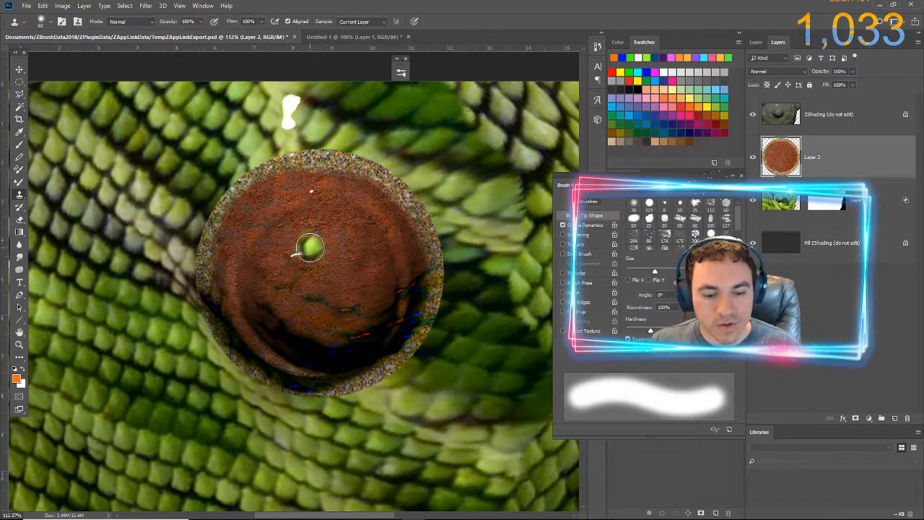
pyautogui.hotkey('ctrl', 'e')
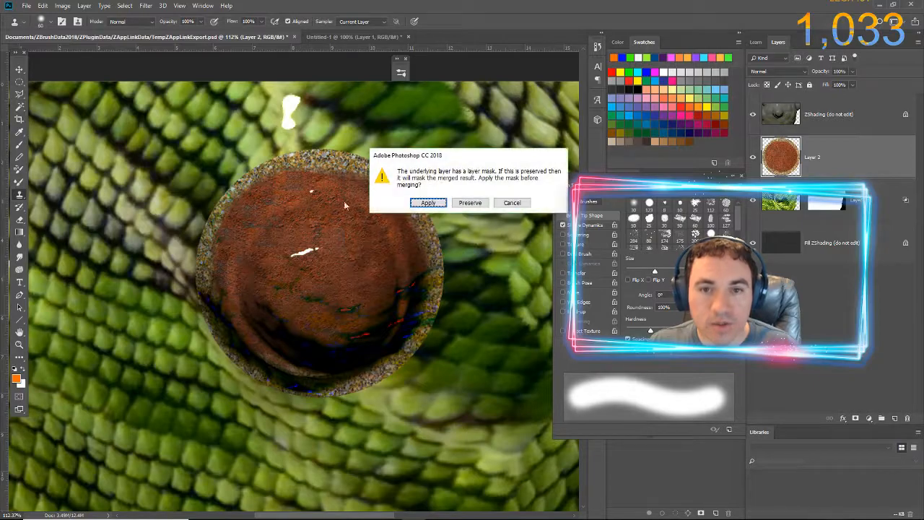
pyautogui.click(468, 202)
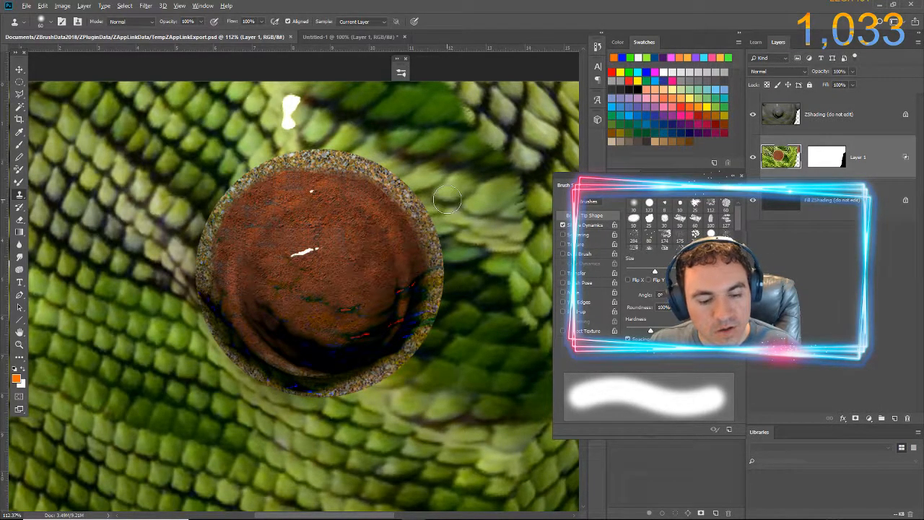
# - Switch back to ZBrush and try to pick up the merged disc projection
pyautogui.hotkey('alt', 'Tab')
pyautogui.click(446, 204)
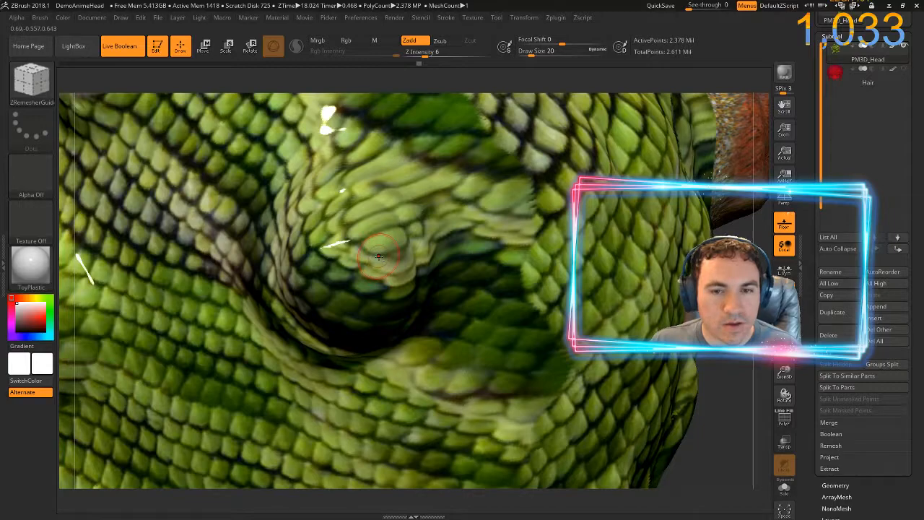
pyautogui.hotkey('alt', 'Tab')
pyautogui.click(28, 5)
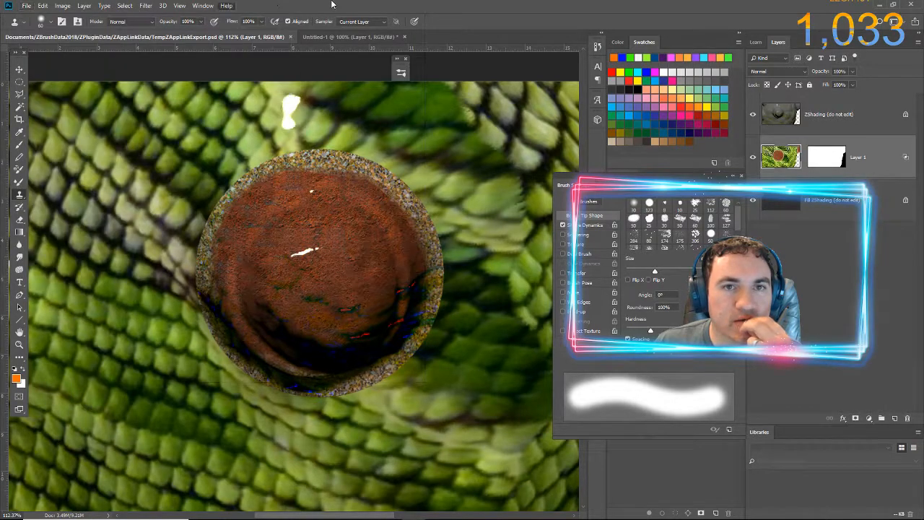
pyautogui.hotkey('alt', 'Tab')
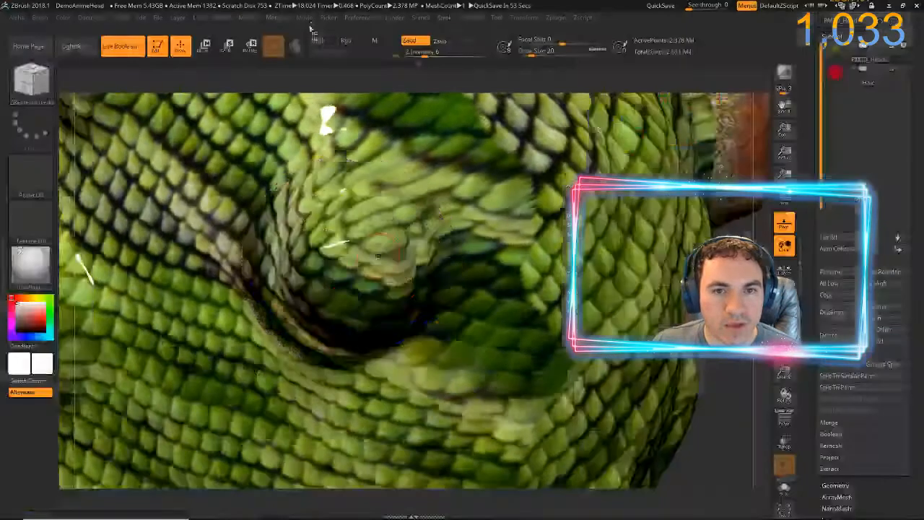
# - Reframe the bump slightly, drop it again through ZAppLink, and update the Photoshop document from its disk copy
pyautogui.moveTo(737, 364)
pyautogui.mouseDown()
pyautogui.moveTo(723, 363)
pyautogui.moveTo(740, 357)
pyautogui.mouseUp()
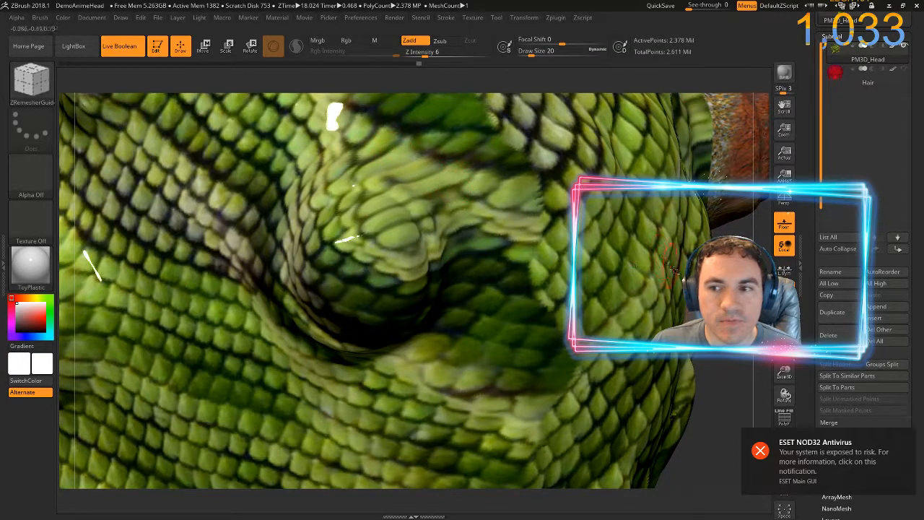
pyautogui.keyDown('alt'); pyautogui.moveTo(669, 266); pyautogui.dragTo(673, 281, button='right'); pyautogui.keyUp('alt')
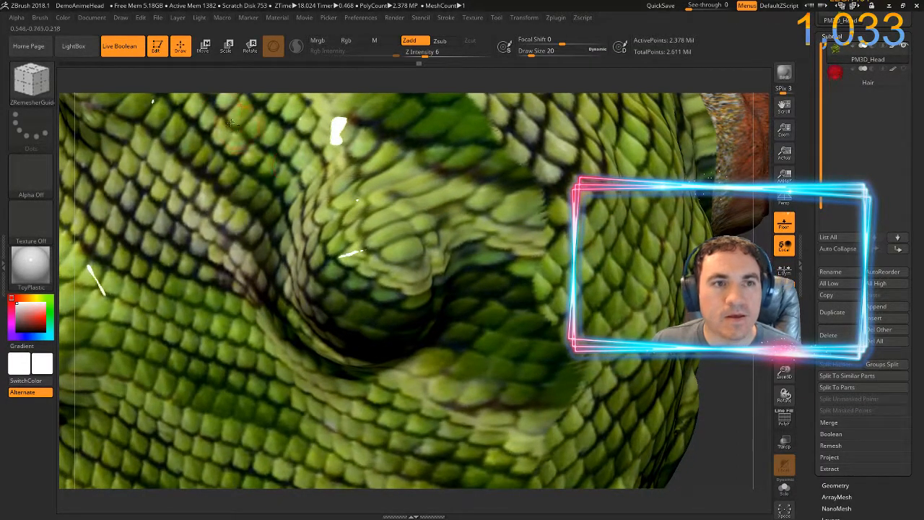
pyautogui.click(92, 18)
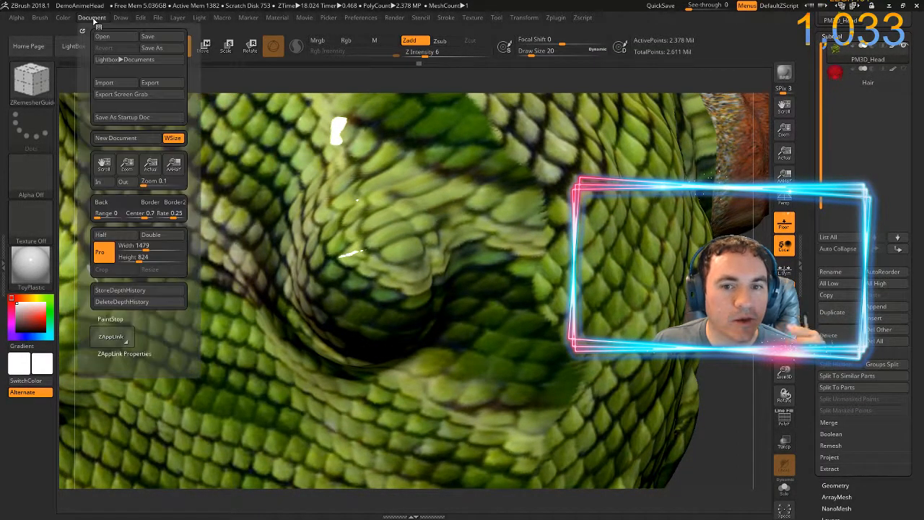
pyautogui.click(112, 337)
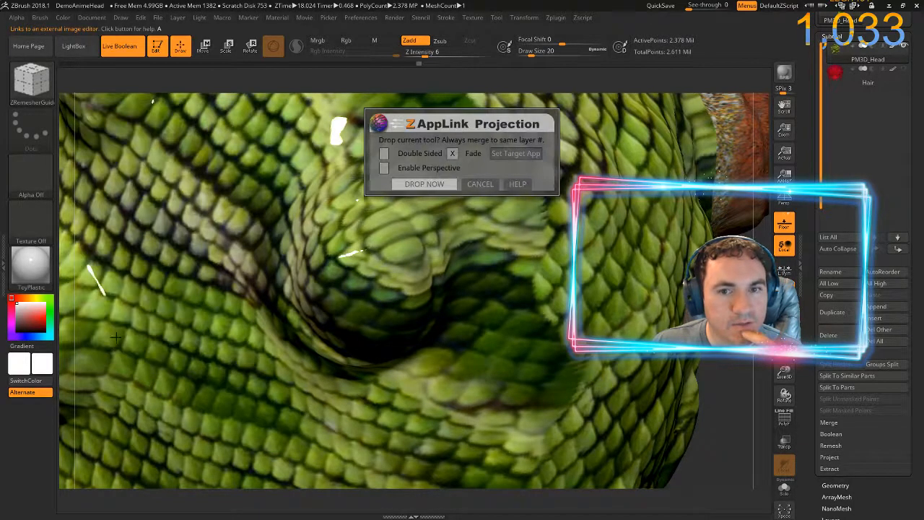
pyautogui.click(416, 185)
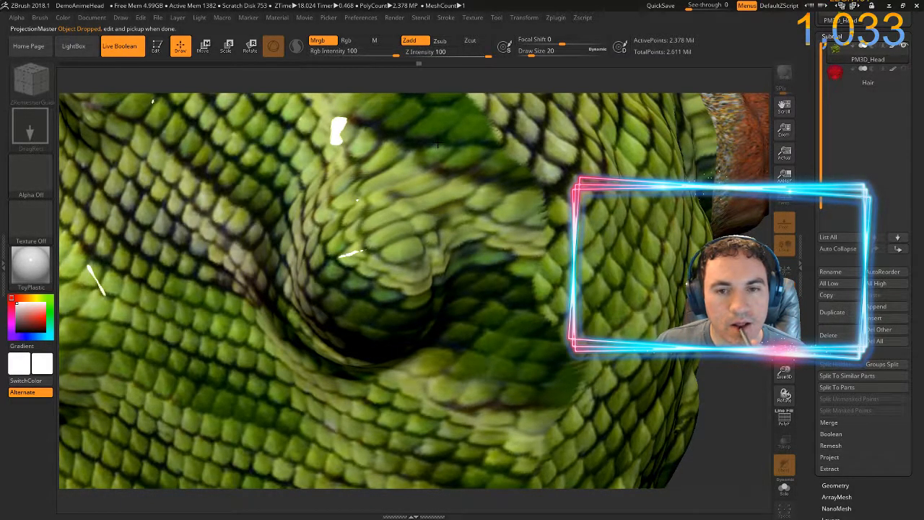
pyautogui.hotkey('ctrl', 'shift', 's')
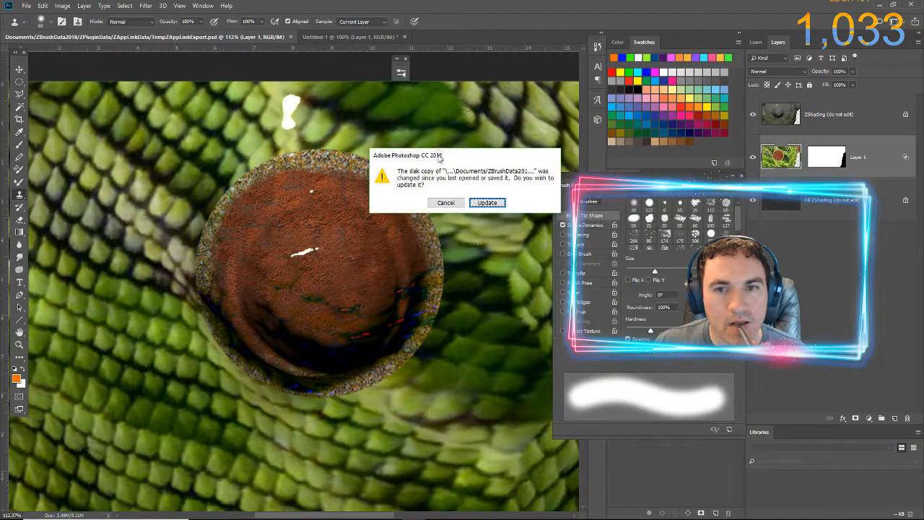
pyautogui.click(489, 203)
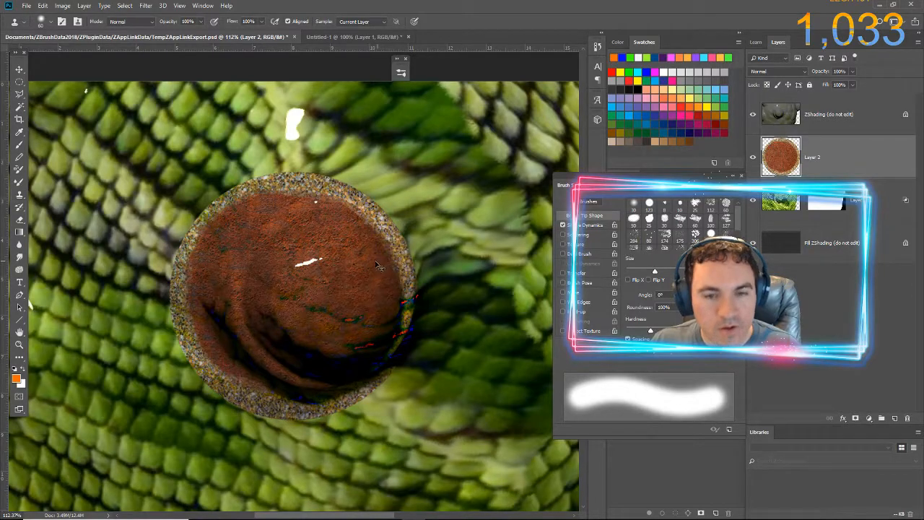
# - Paste the rust-and-glitter disc centred over the reframed bump and merge it into Layer 1, preserving the mask
pyautogui.hotkey('ctrl', 't')
pyautogui.moveTo(283, 267); pyautogui.dragTo(312, 260)
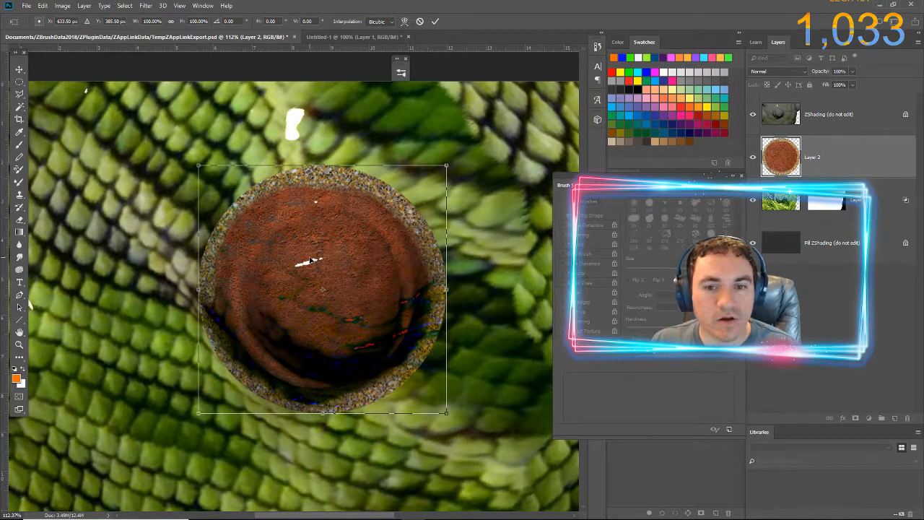
pyautogui.press('Return')
pyautogui.press('s')
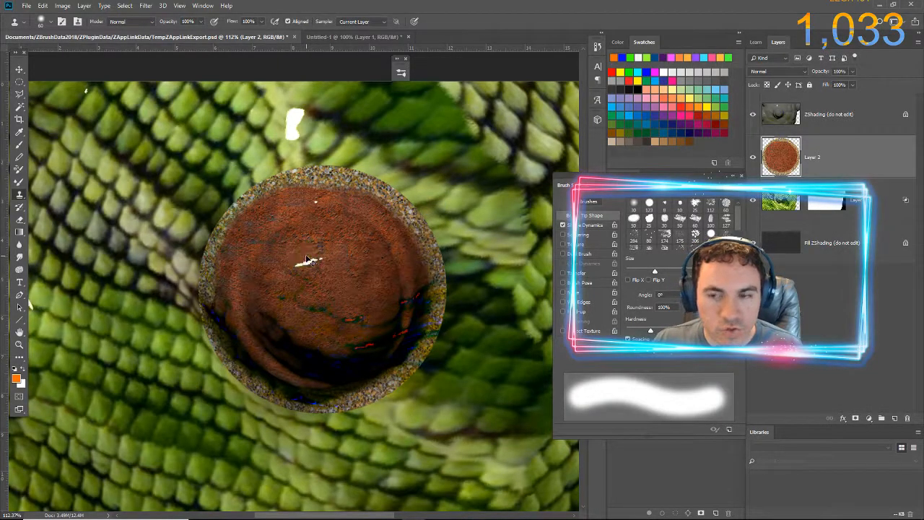
pyautogui.hotkey('ctrl', 'e')
pyautogui.click(460, 204)
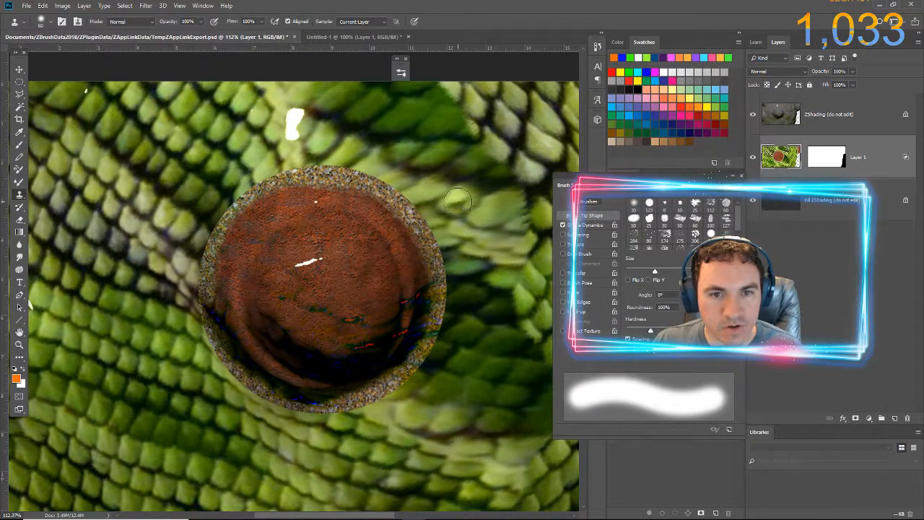
# - Save the merged document, switch to ZBrush, and accept the edited projection onto the bump
pyautogui.click(28, 7)
pyautogui.click(34, 104)
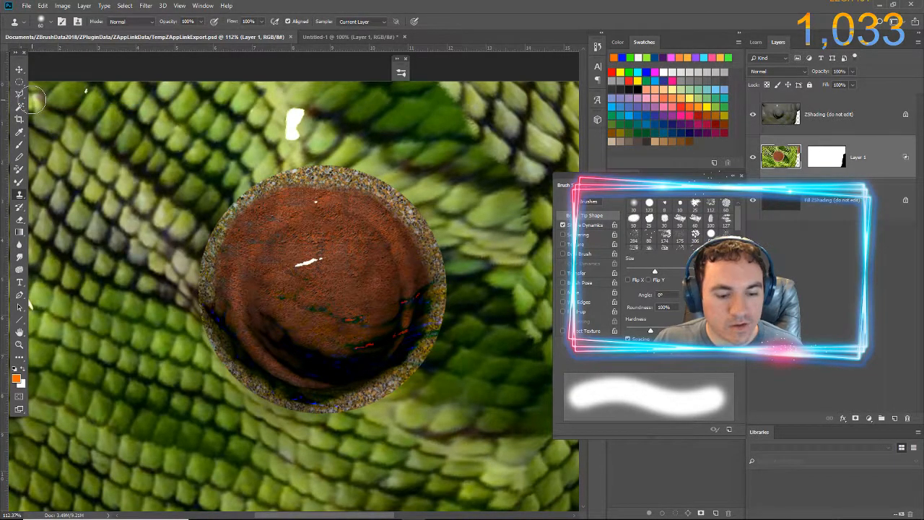
pyautogui.hotkey('alt', 'Tab')
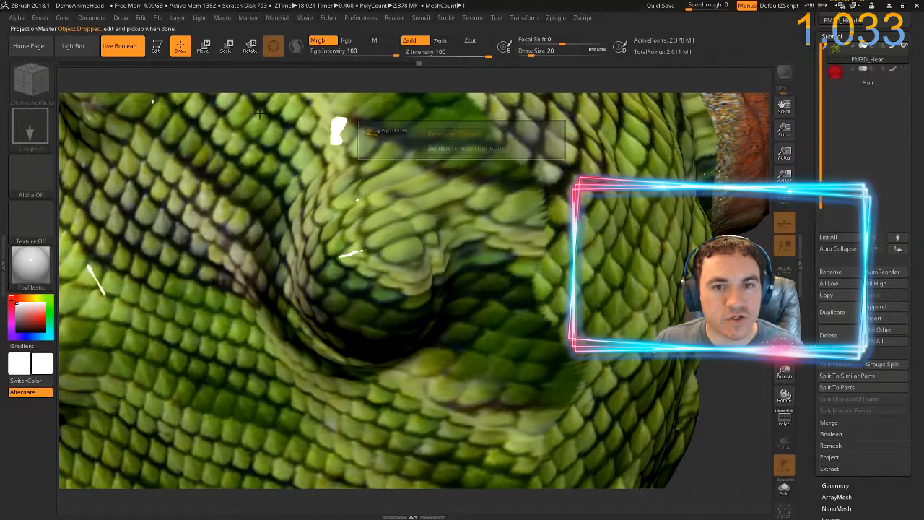
pyautogui.click(436, 134)
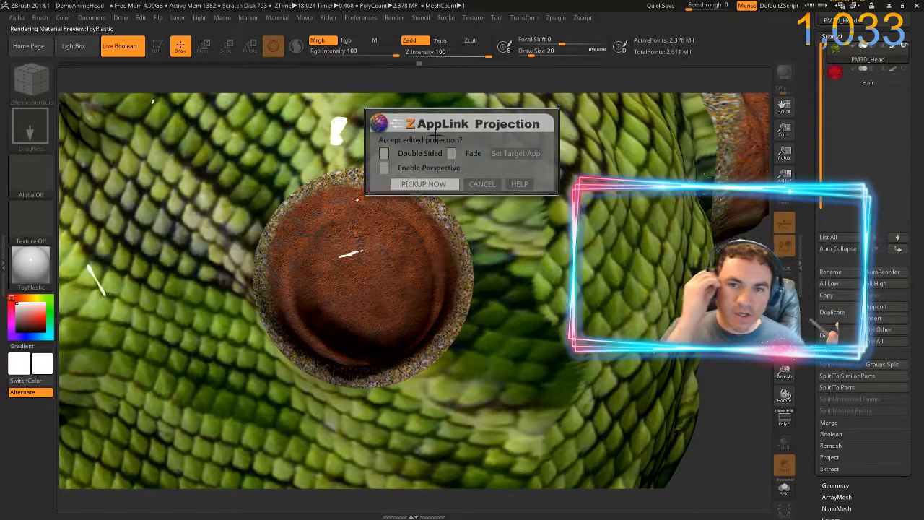
pyautogui.click(426, 184)
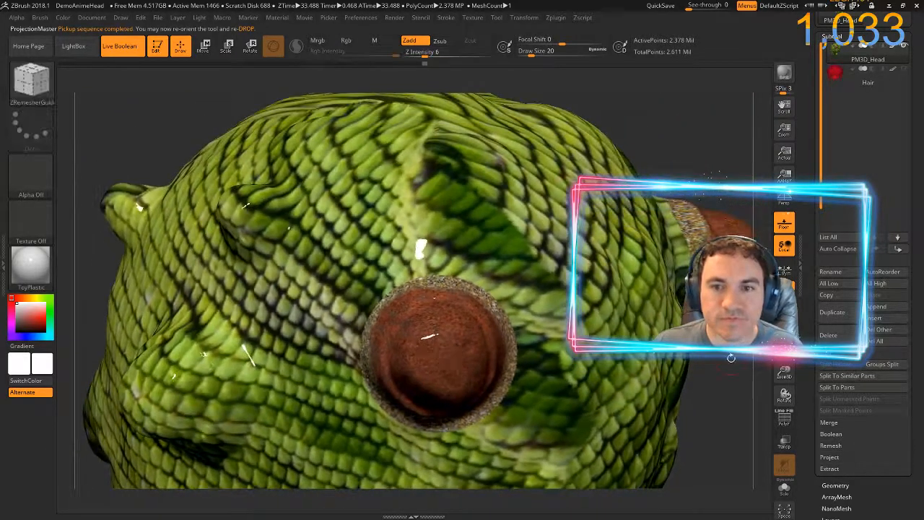
# - Frame the next bare bump beside the finished disc, drop it through ZAppLink, and update the Photoshop document from its disk copy
pyautogui.moveTo(731, 357); pyautogui.dragTo(565, 263)
pyautogui.moveTo(766, 361)
pyautogui.mouseDown()
pyautogui.moveTo(747, 397)
pyautogui.moveTo(763, 291)
pyautogui.mouseUp()
pyautogui.moveTo(763, 290)
pyautogui.keyDown('ctrl'); pyautogui.mouseDown(button='right')
pyautogui.moveTo(758, 281)
pyautogui.moveTo(730, 307)
pyautogui.mouseUp(button='right'); pyautogui.keyUp('ctrl')
pyautogui.keyDown('alt'); pyautogui.moveTo(731, 306); pyautogui.dragTo(738, 394); pyautogui.keyUp('alt')
pyautogui.keyDown('ctrl'); pyautogui.moveTo(738, 394); pyautogui.dragTo(742, 406, button='right'); pyautogui.keyUp('ctrl')
pyautogui.moveTo(745, 404); pyautogui.dragTo(773, 410)
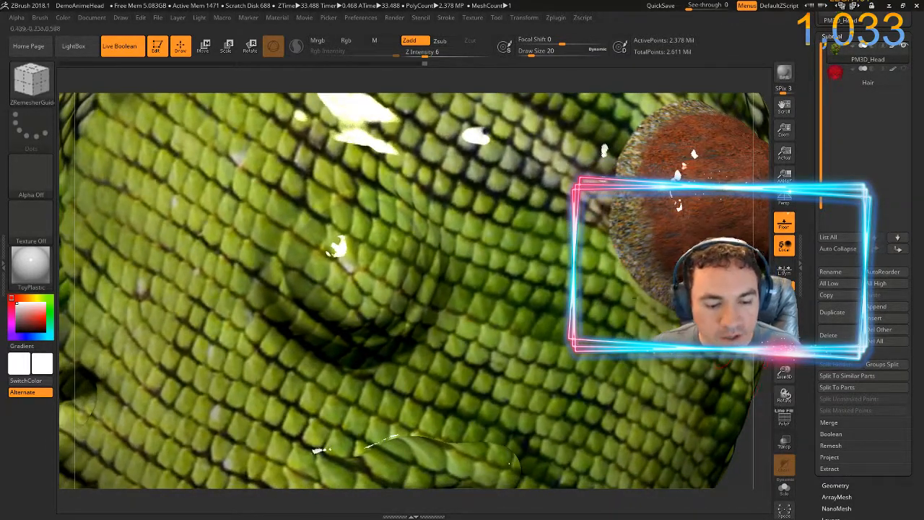
pyautogui.click(93, 18)
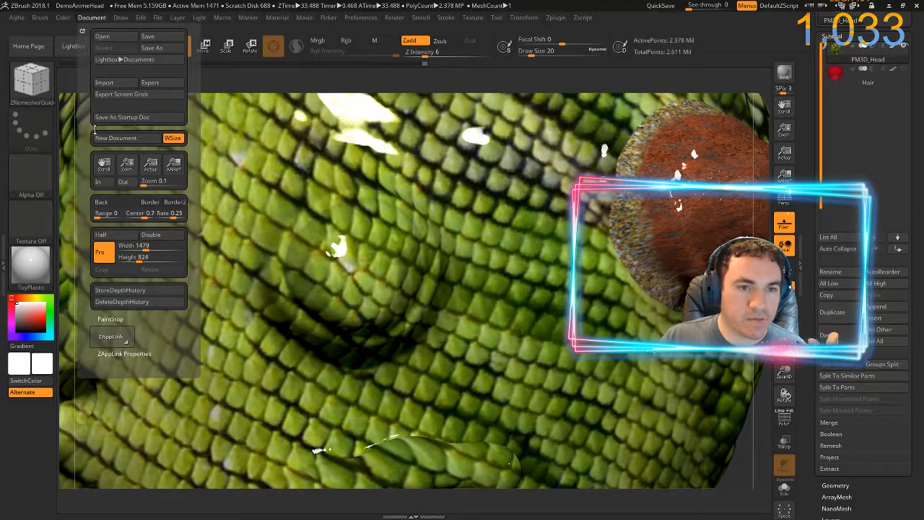
pyautogui.click(111, 337)
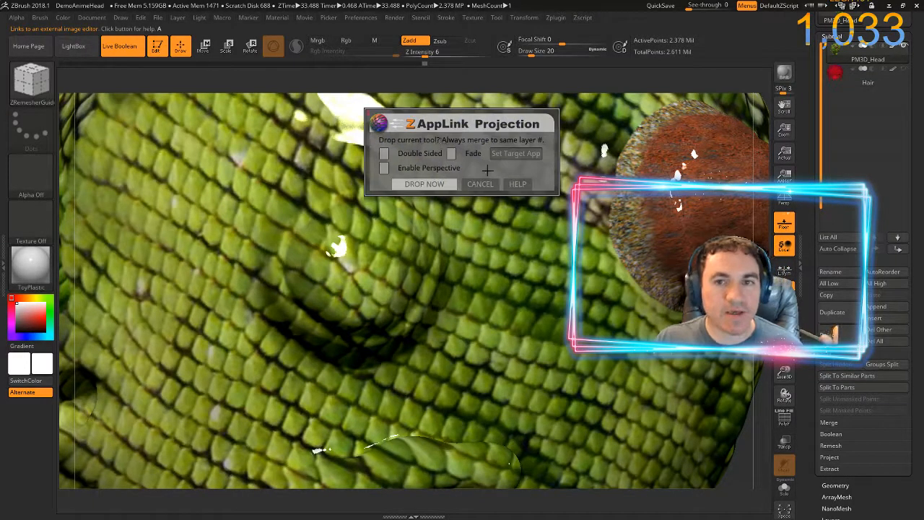
pyautogui.click(437, 184)
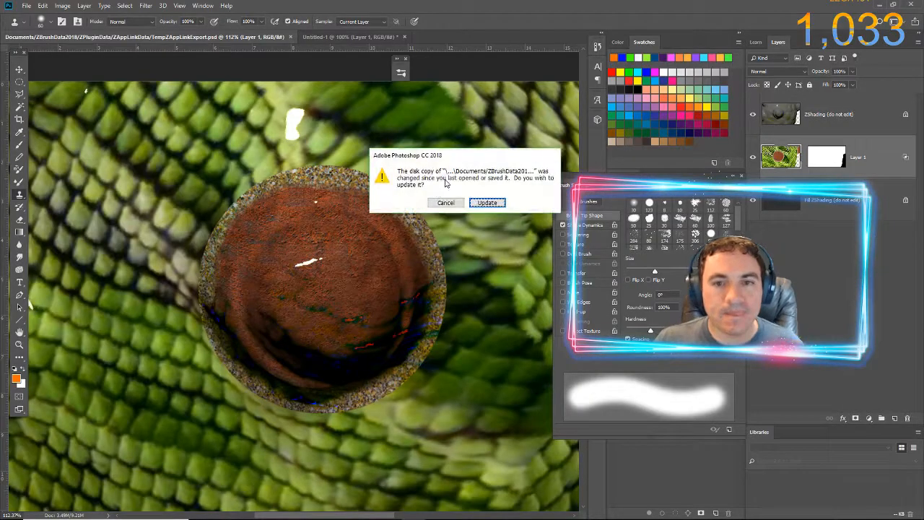
pyautogui.click(488, 203)
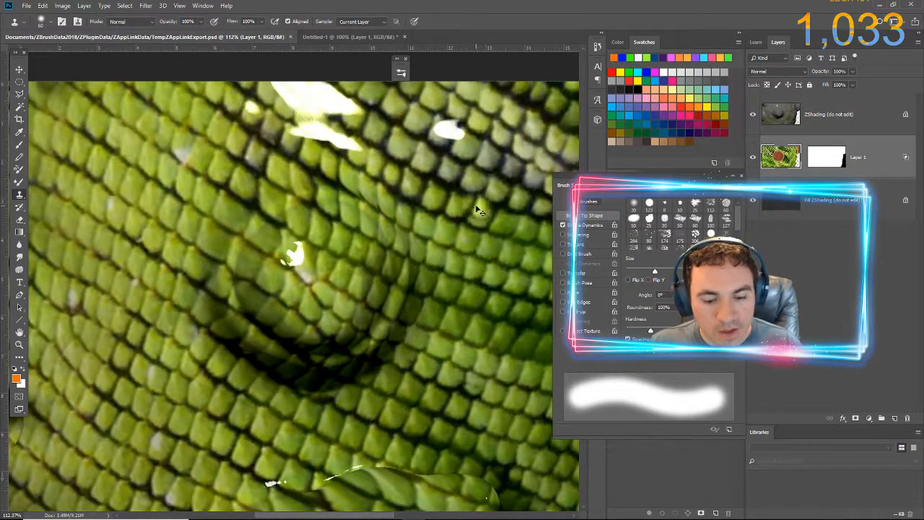
# - Paste the rust-and-glitter disc, scale it to about 92% over the bump, and merge it into Layer 1, applying the mask
pyautogui.hotkey('ctrl', 'v')
pyautogui.hotkey('ctrl', 't')
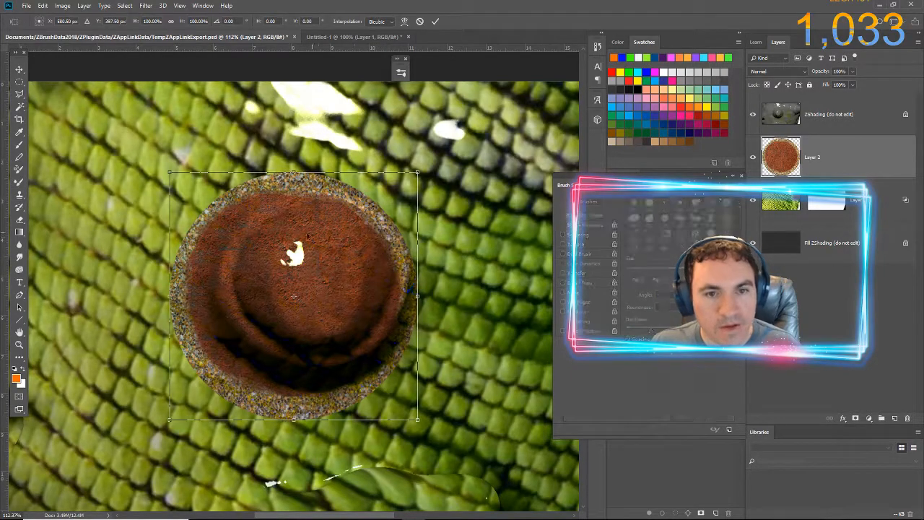
pyautogui.keyDown('alt'); pyautogui.keyDown('shift'); pyautogui.moveTo(170, 173); pyautogui.dragTo(181, 182); pyautogui.keyUp('shift'); pyautogui.keyUp('alt')
pyautogui.moveTo(213, 243); pyautogui.dragTo(230, 234)
pyautogui.press('Return')
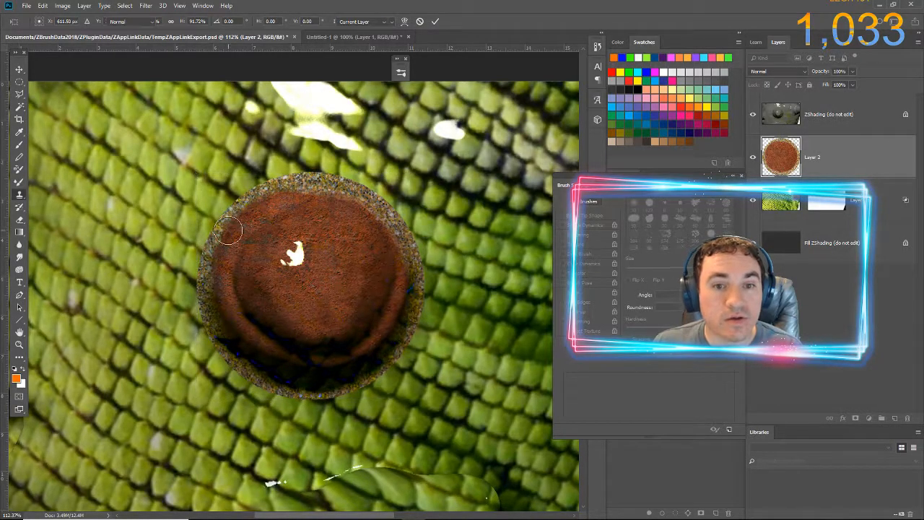
pyautogui.press('s')
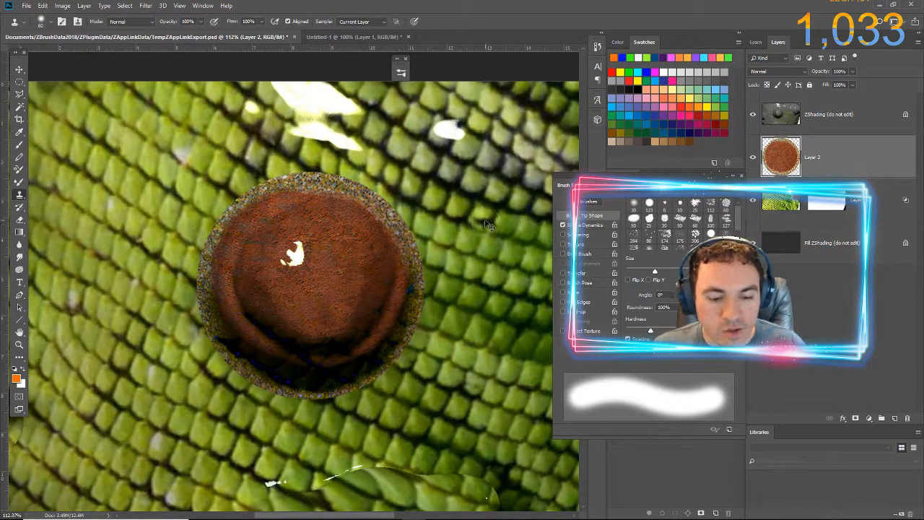
pyautogui.hotkey('ctrl', 'e')
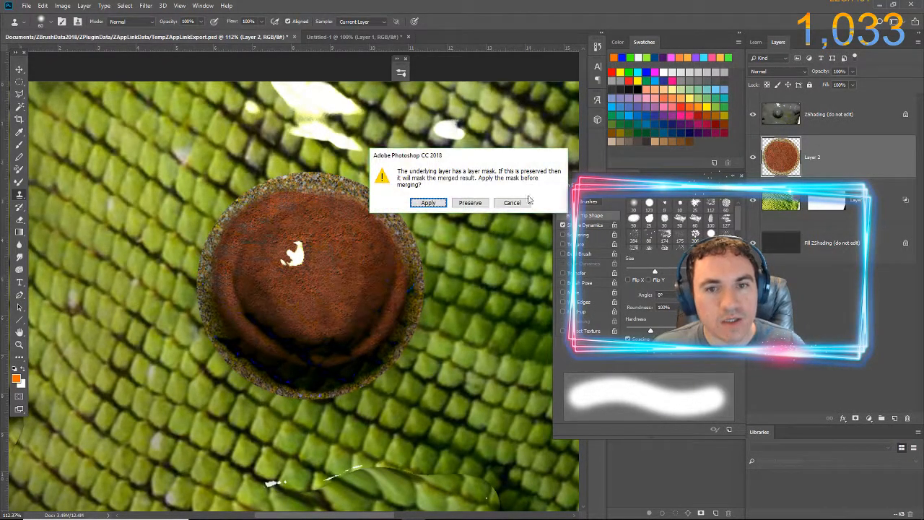
pyautogui.click(429, 203)
# - Save the document with the mask applied, switch to ZBrush, and pick up the edited projection
pyautogui.click(26, 6)
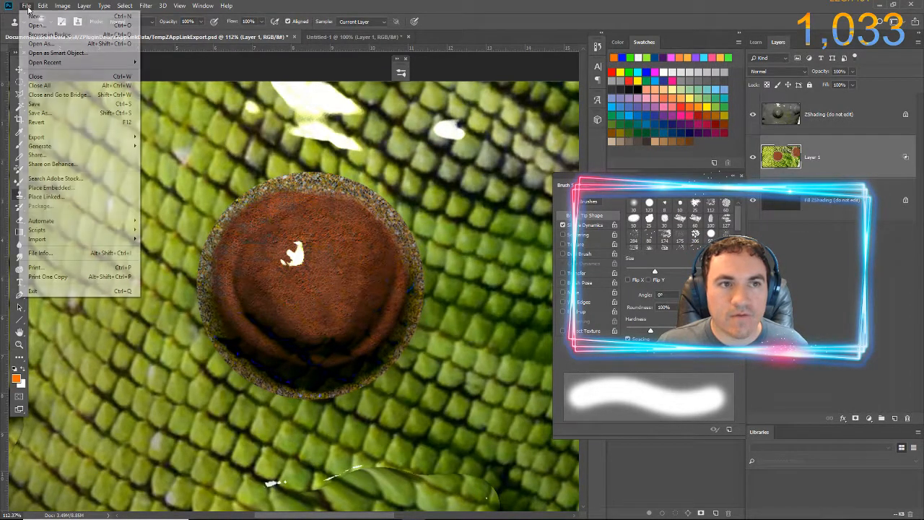
pyautogui.click(50, 104)
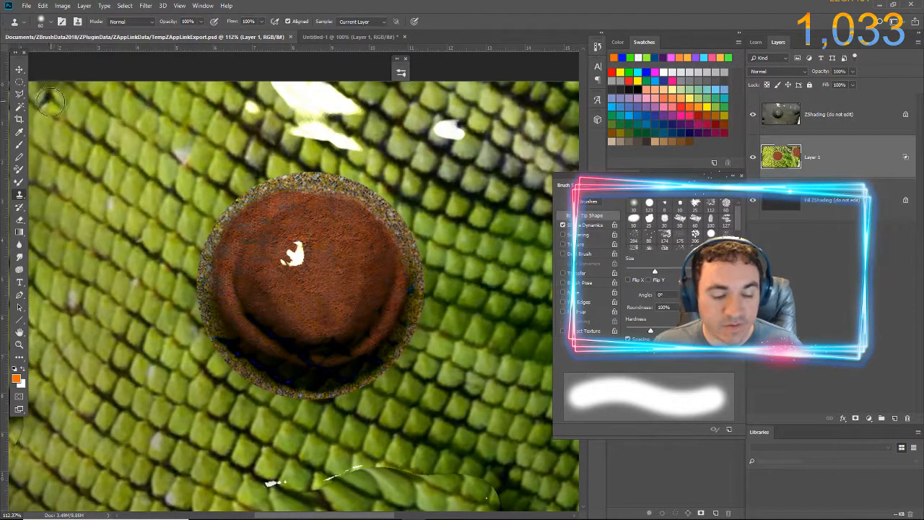
pyautogui.hotkey('alt', 'Tab')
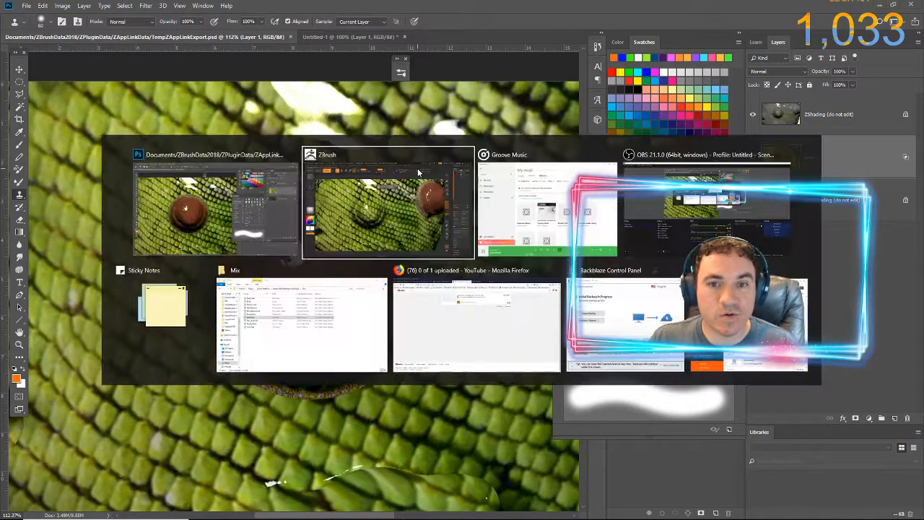
pyautogui.click(418, 172)
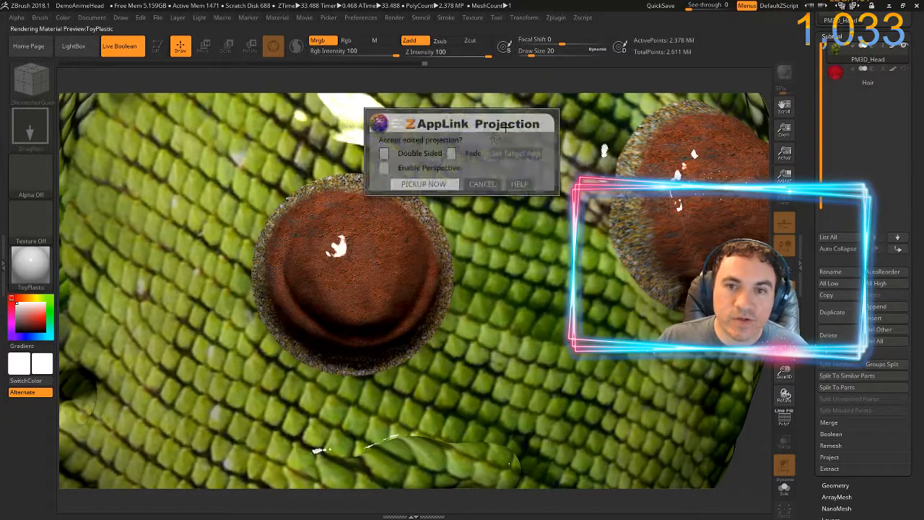
pyautogui.click(424, 184)
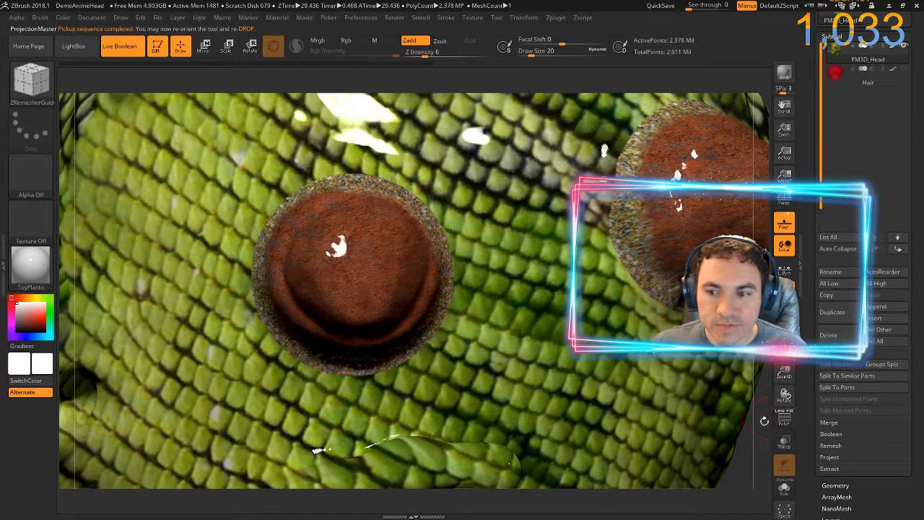
# - Turn the head to the untextured bump between the finished discs and the ridge, drop it through ZAppLink, and update the Photoshop document
pyautogui.keyDown('ctrl'); pyautogui.moveTo(758, 433); pyautogui.dragTo(715, 390, button='right'); pyautogui.keyUp('ctrl')
pyautogui.moveTo(183, 262)
pyautogui.mouseDown(button='right')
pyautogui.moveTo(270, 219)
pyautogui.moveTo(151, 184)
pyautogui.moveTo(148, 92)
pyautogui.moveTo(169, 206)
pyautogui.moveTo(163, 294)
pyautogui.mouseUp(button='right')
pyautogui.moveTo(168, 236); pyautogui.dragTo(187, 247, button='right')
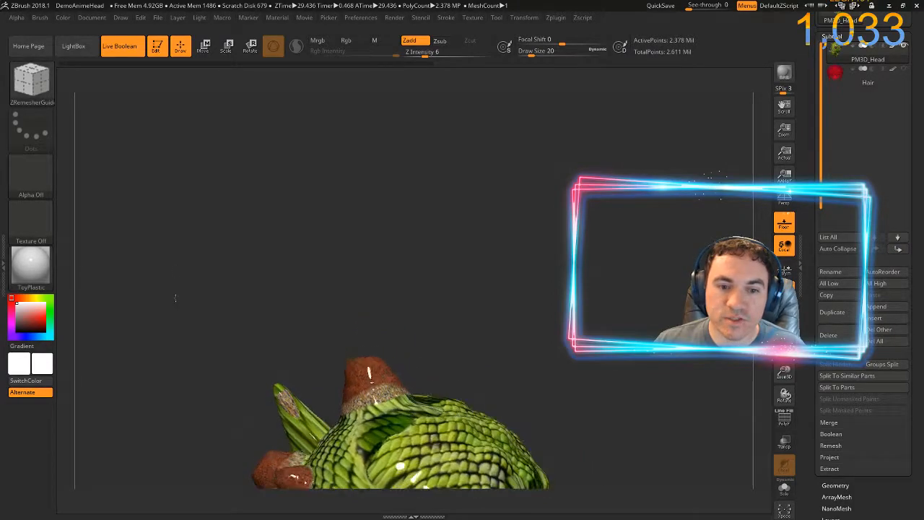
pyautogui.moveTo(173, 231)
pyautogui.mouseDown(button='right')
pyautogui.moveTo(169, 202)
pyautogui.moveTo(178, 236)
pyautogui.moveTo(313, 228)
pyautogui.mouseUp(button='right')
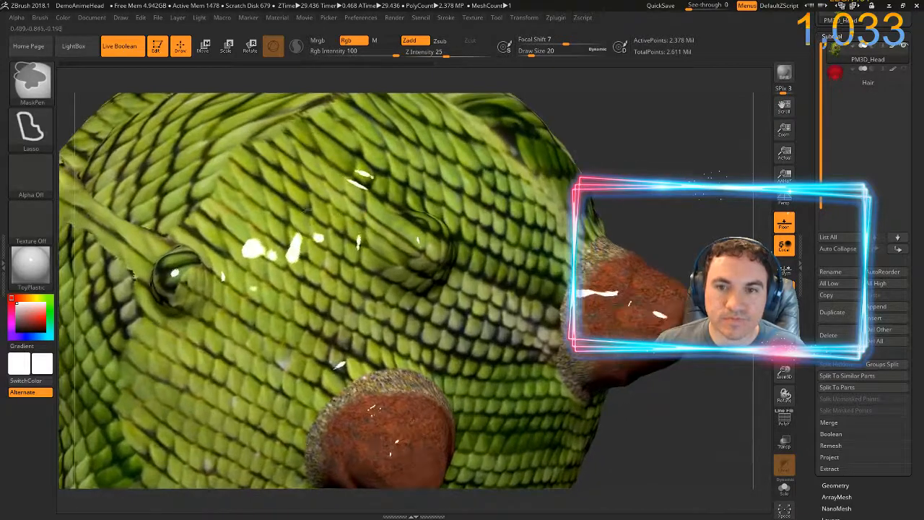
pyautogui.moveTo(621, 158)
pyautogui.mouseDown(button='right')
pyautogui.moveTo(633, 150)
pyautogui.moveTo(641, 160)
pyautogui.moveTo(592, 193)
pyautogui.moveTo(764, 166)
pyautogui.moveTo(762, 148)
pyautogui.mouseUp(button='right')
pyautogui.moveTo(183, 207)
pyautogui.keyDown('ctrl'); pyautogui.mouseDown(button='right')
pyautogui.moveTo(165, 252)
pyautogui.moveTo(90, 239)
pyautogui.mouseUp(button='right'); pyautogui.keyUp('ctrl')
pyautogui.keyDown('alt'); pyautogui.moveTo(223, 80); pyautogui.dragTo(230, 158, button='right'); pyautogui.keyUp('alt')
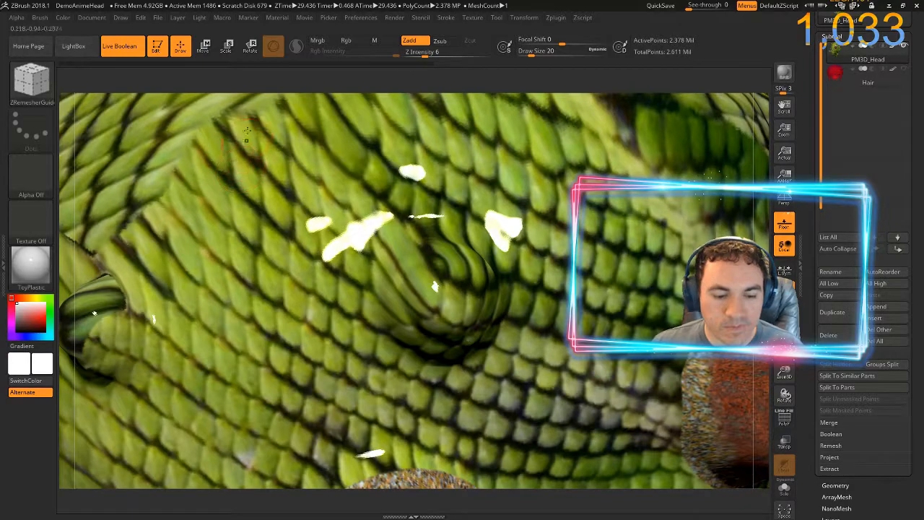
pyautogui.click(84, 18)
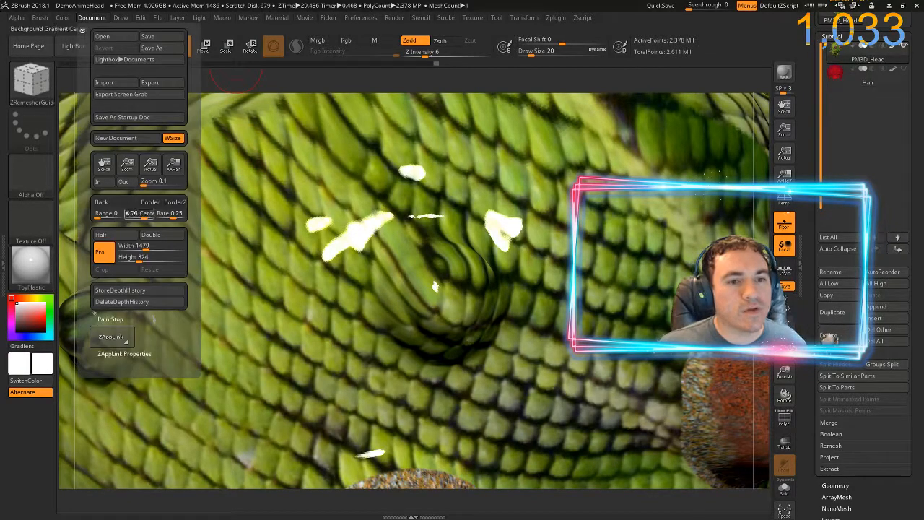
pyautogui.click(110, 336)
pyautogui.click(425, 185)
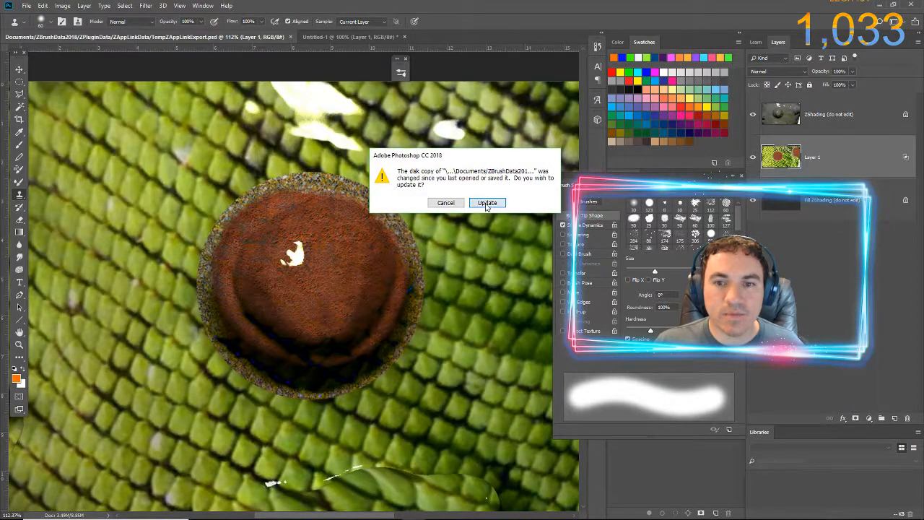
pyautogui.click(488, 202)
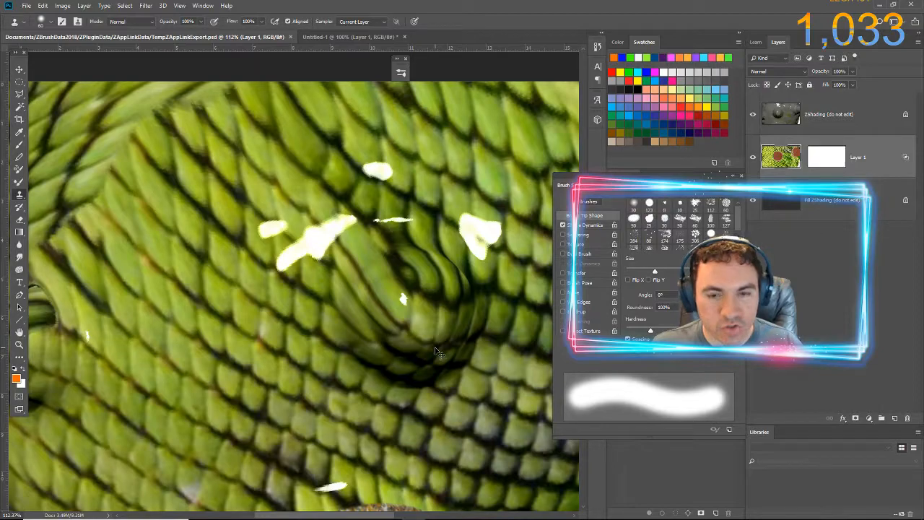
# - Paste the disc, scale it to about 76% centred over the bump, and merge it into Layer 1, preserving the mask
pyautogui.hotkey('ctrl', 'v')
pyautogui.hotkey('ctrl', 't')
pyautogui.moveTo(234, 243); pyautogui.dragTo(350, 250)
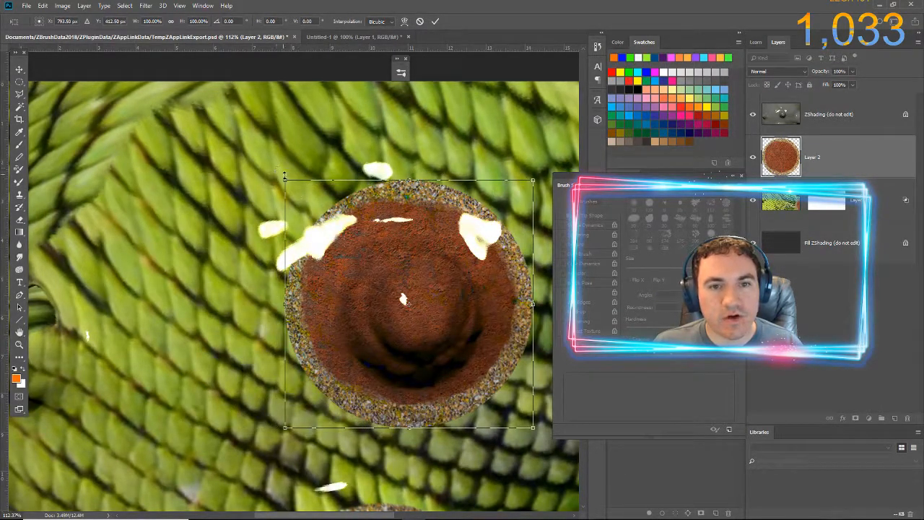
pyautogui.keyDown('alt'); pyautogui.keyDown('shift'); pyautogui.moveTo(286, 180); pyautogui.dragTo(306, 219); pyautogui.keyUp('shift'); pyautogui.keyUp('alt')
pyautogui.moveTo(349, 266); pyautogui.dragTo(353, 276)
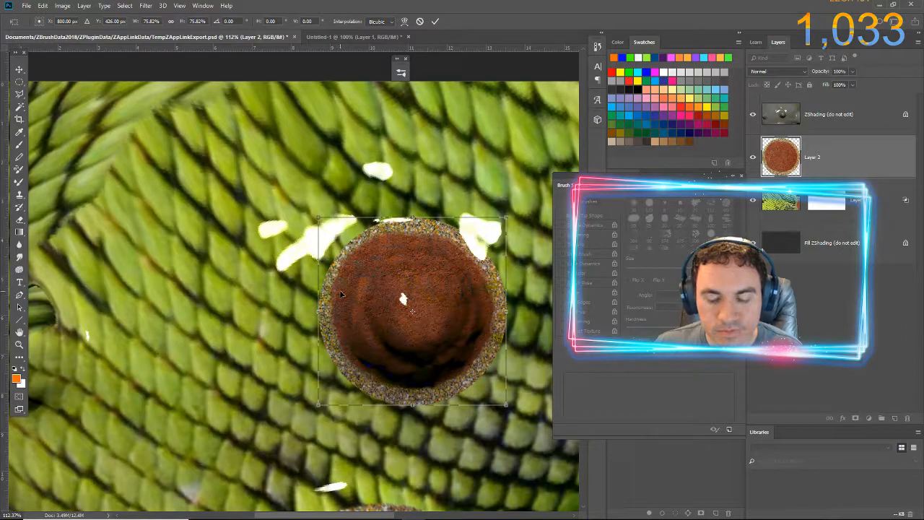
pyautogui.press('Return')
pyautogui.press('s')
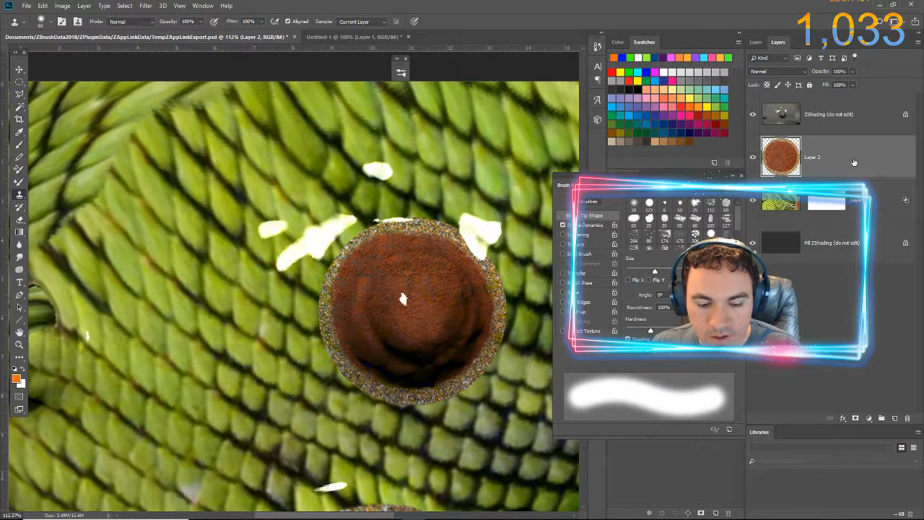
pyautogui.hotkey('ctrl', 'e')
pyautogui.click(470, 203)
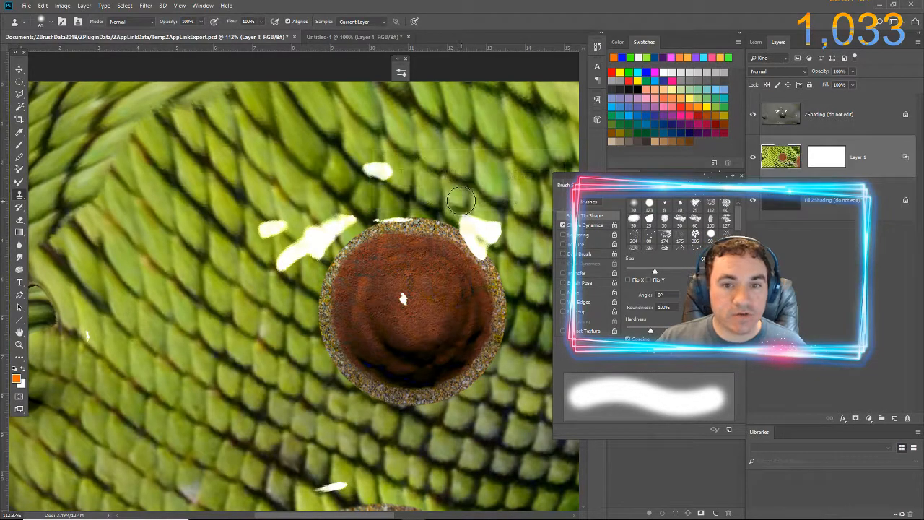
# - Save the merged Photoshop document, return to ZBrush, and accept the edited projection onto this bump
pyautogui.click(27, 6)
pyautogui.click(37, 111)
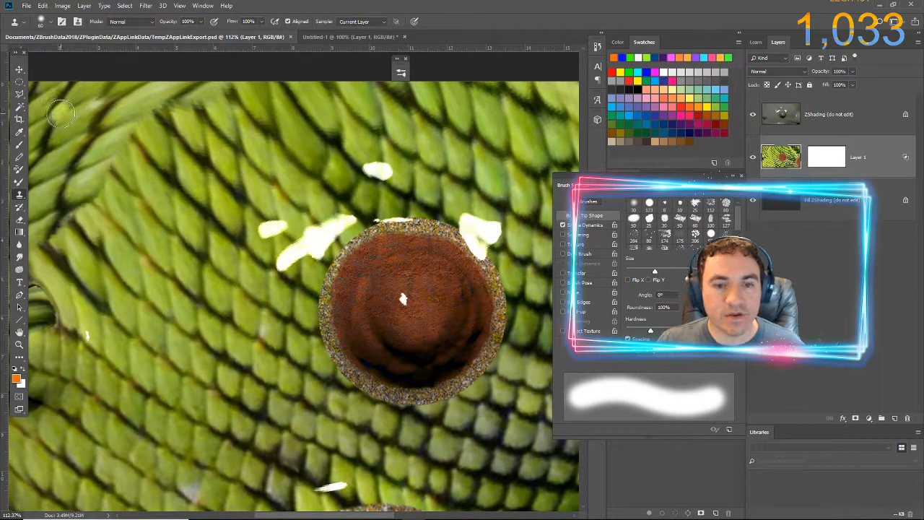
pyautogui.hotkey('alt', 'Tab')
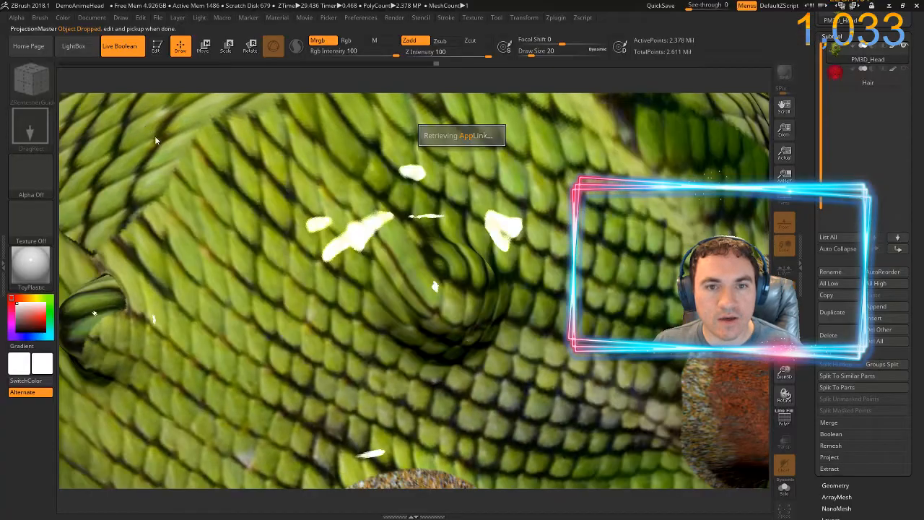
pyautogui.click(443, 135)
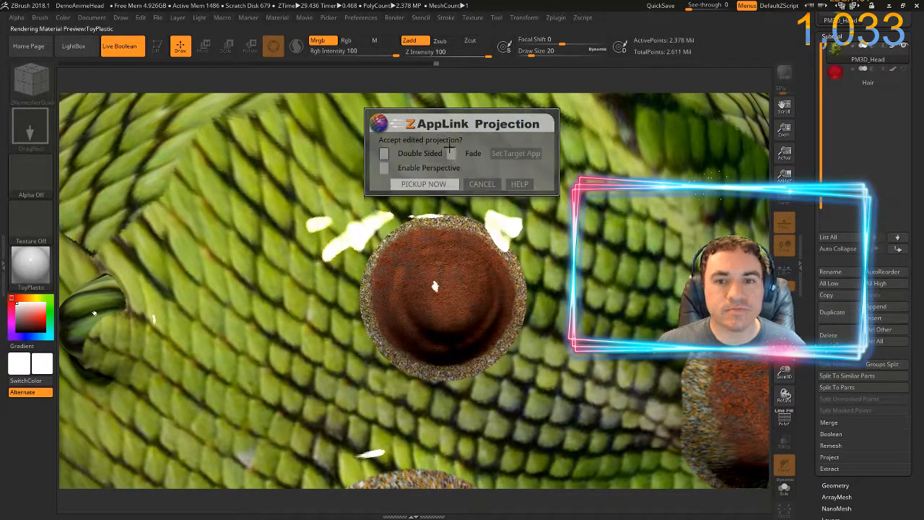
pyautogui.click(423, 183)
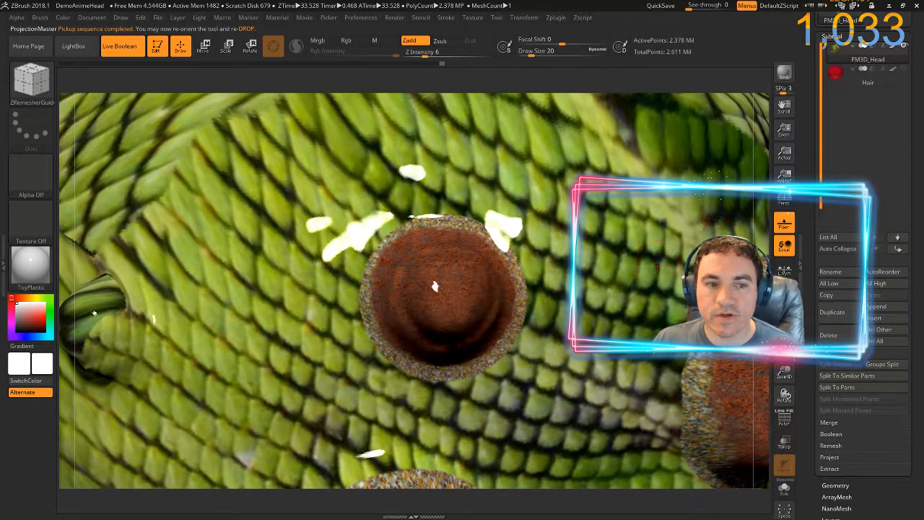
# - Frame the small round bump at the end of the smooth ridge, drop it through ZAppLink, and update the Photoshop document
pyautogui.moveTo(753, 189); pyautogui.dragTo(772, 181, button='right')
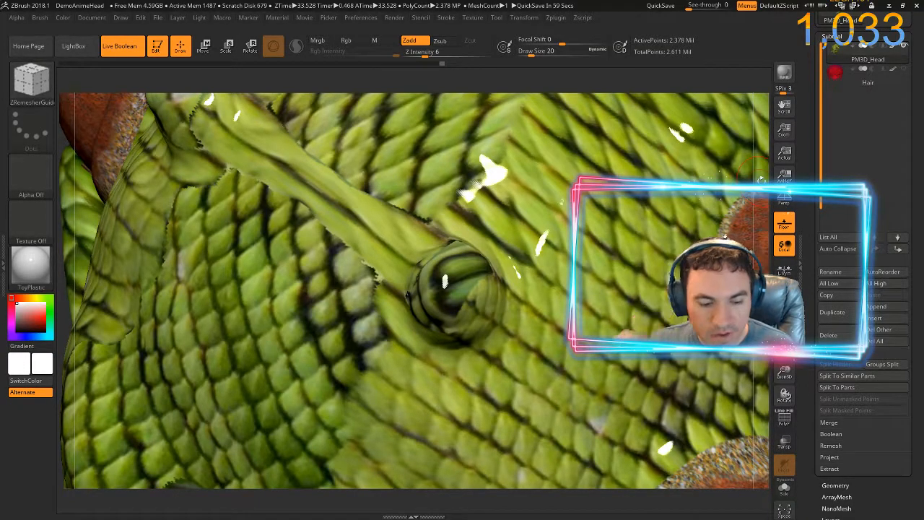
pyautogui.click(91, 17)
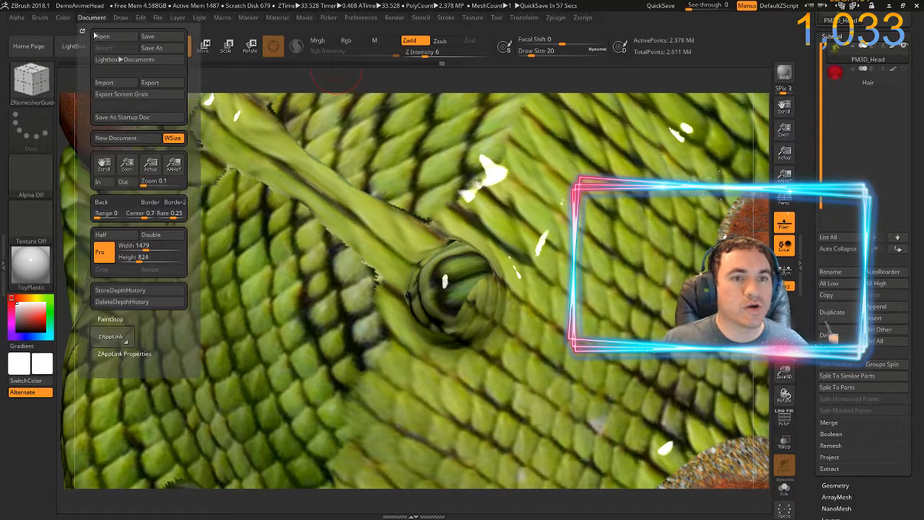
pyautogui.click(103, 337)
pyautogui.click(419, 182)
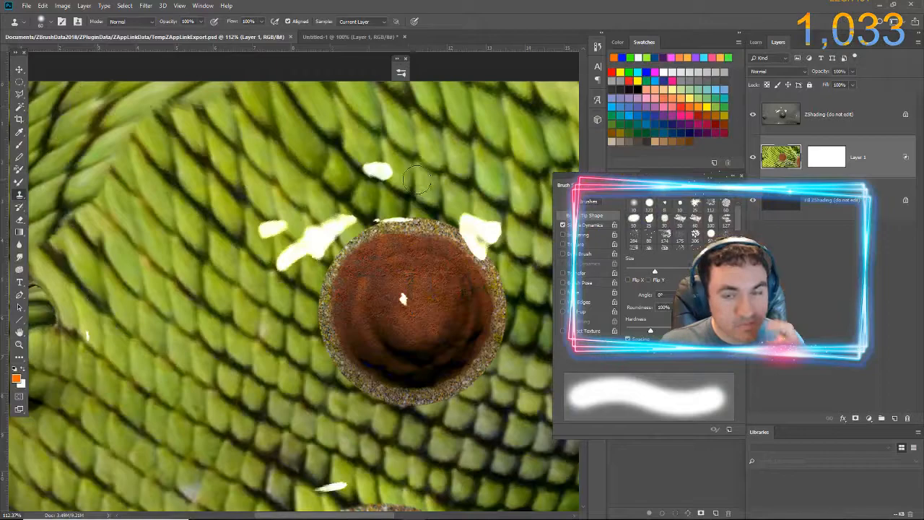
pyautogui.click(487, 203)
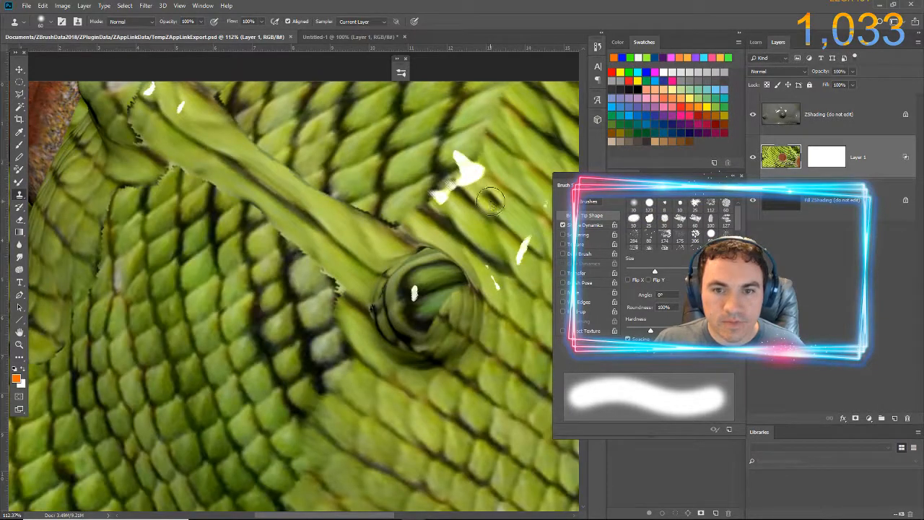
# - Paste the disc, scale it to about 53% centred over the small bump, and merge it into Layer 1, preserving the mask
pyautogui.hotkey('ctrl', 'v')
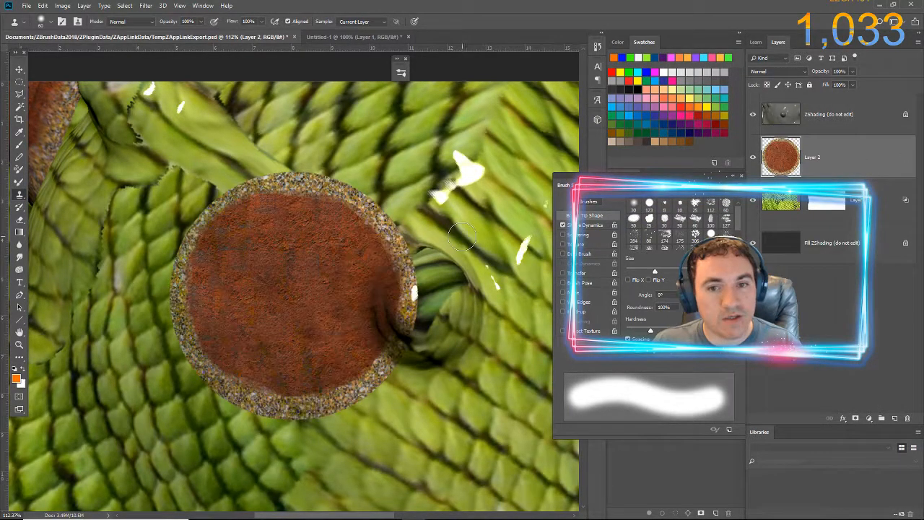
pyautogui.hotkey('ctrl', 't')
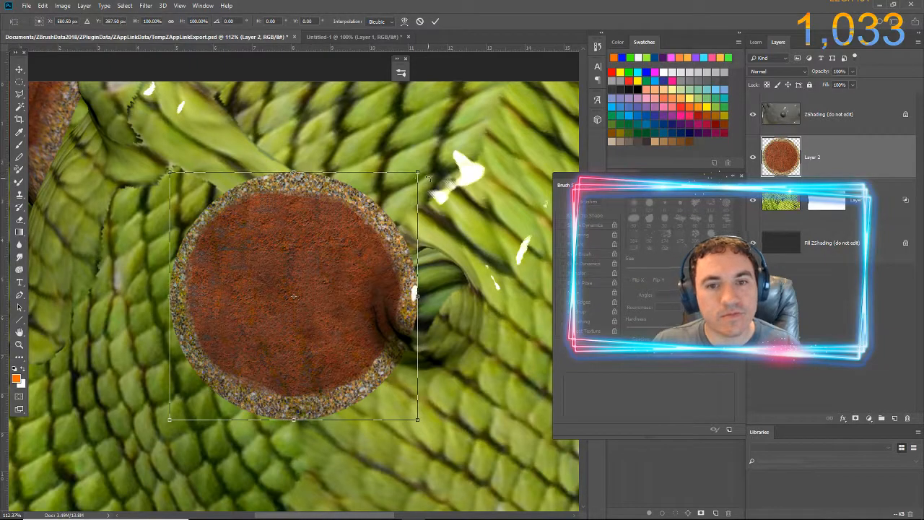
pyautogui.moveTo(333, 253); pyautogui.dragTo(463, 262)
pyautogui.keyDown('alt'); pyautogui.keyDown('shift'); pyautogui.moveTo(299, 180); pyautogui.dragTo(380, 278); pyautogui.keyUp('shift'); pyautogui.keyUp('alt')
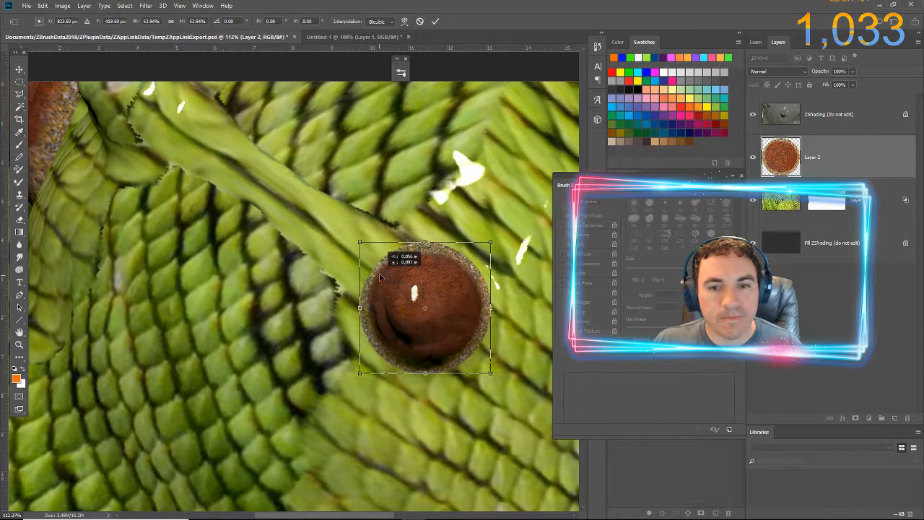
pyautogui.press('Return')
pyautogui.press('s')
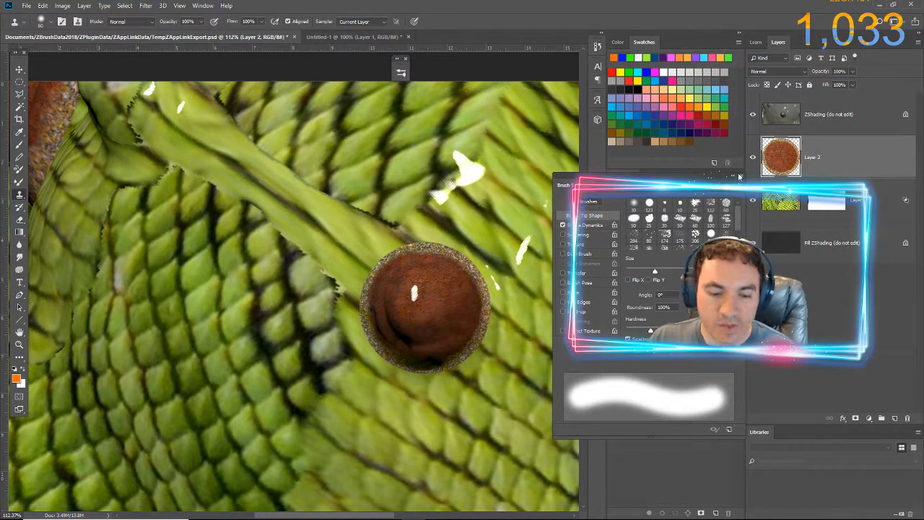
pyautogui.hotkey('ctrl', 'e')
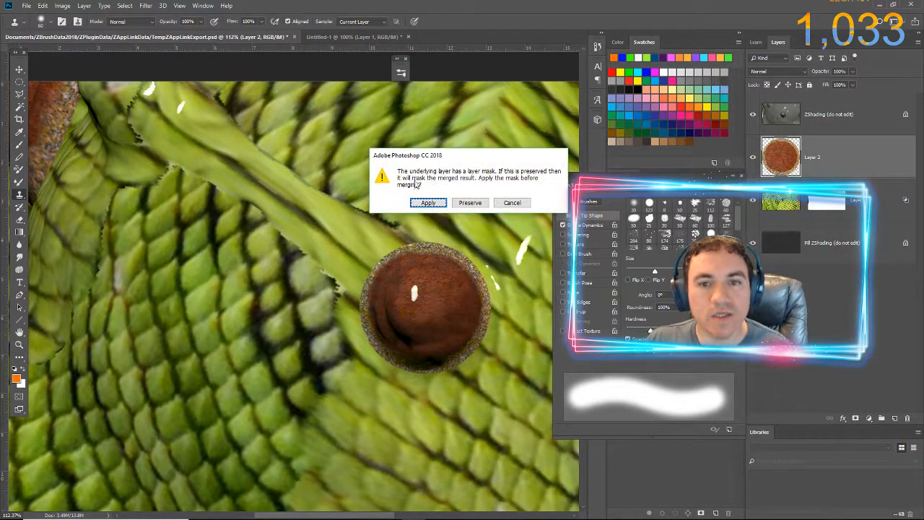
pyautogui.click(470, 203)
# - Save the merged document, switch back to ZBrush, and pick up the edited projection onto the small bump at the ridge's end
pyautogui.click(28, 6)
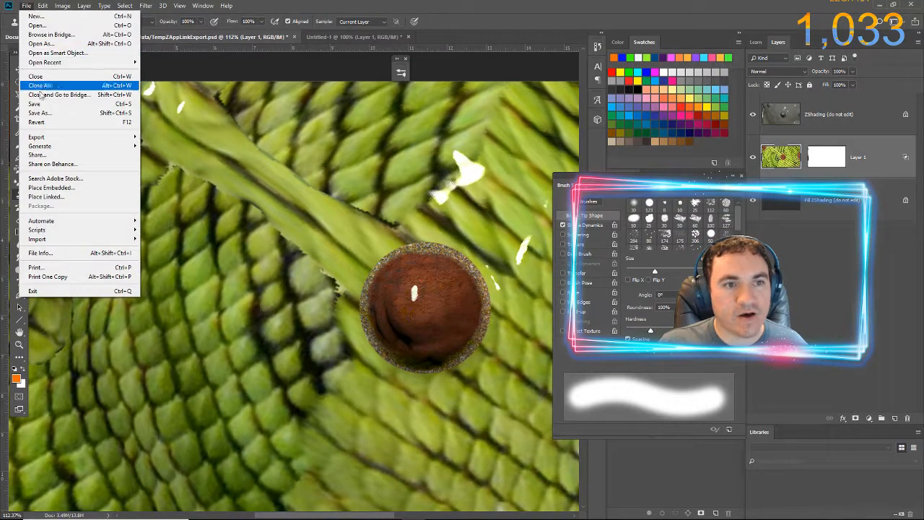
pyautogui.click(42, 105)
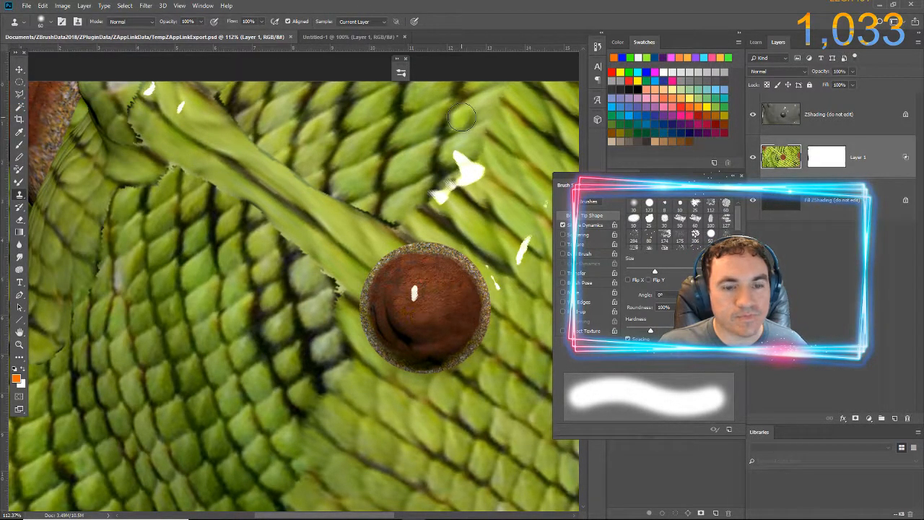
pyautogui.hotkey('alt', 'Tab')
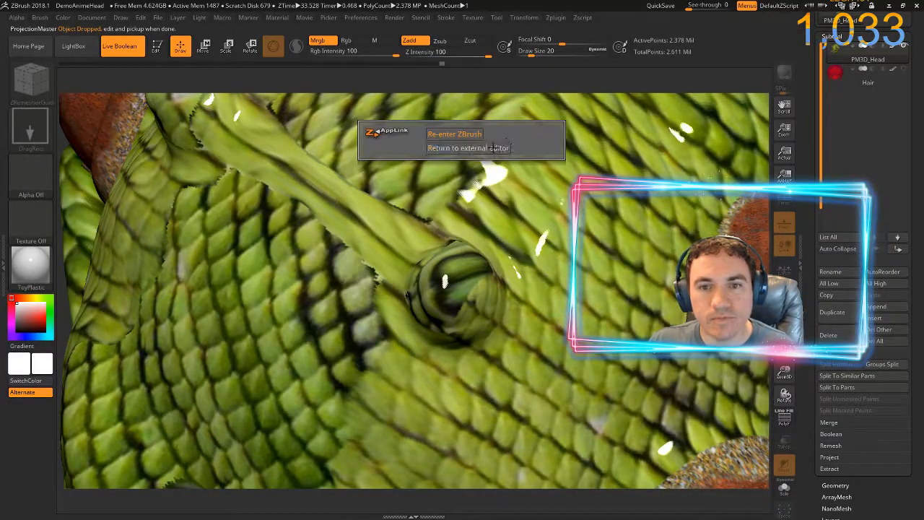
pyautogui.click(475, 133)
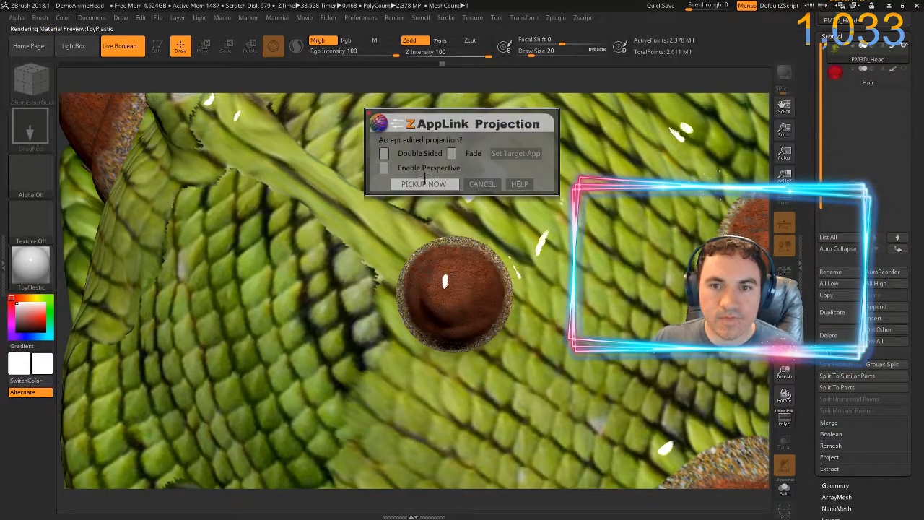
pyautogui.click(424, 183)
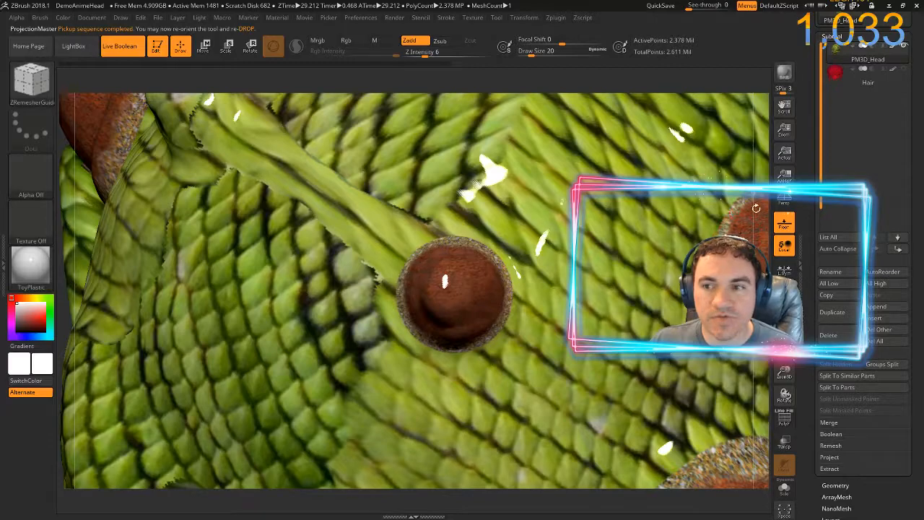
# - Turn the head to the next untextured bump adjoining a smooth ridge, drop it through ZAppLink, and update the Photoshop document
pyautogui.keyDown('ctrl'); pyautogui.moveTo(756, 208); pyautogui.dragTo(413, 270, button='right'); pyautogui.keyUp('ctrl')
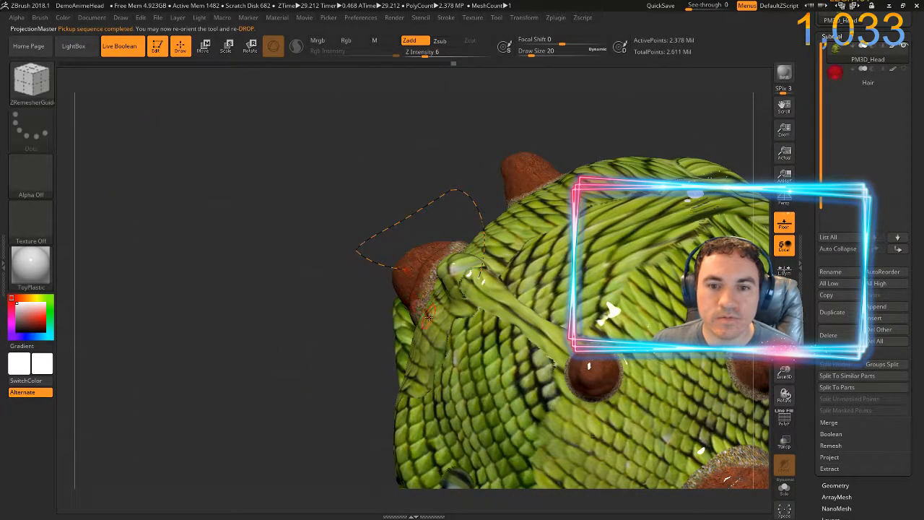
pyautogui.moveTo(259, 318); pyautogui.dragTo(282, 294)
pyautogui.moveTo(273, 312)
pyautogui.mouseDown()
pyautogui.moveTo(220, 264)
pyautogui.moveTo(205, 233)
pyautogui.mouseUp()
pyautogui.keyDown('ctrl'); pyautogui.moveTo(243, 164); pyautogui.dragTo(278, 228, button='right'); pyautogui.keyUp('ctrl')
pyautogui.keyDown('alt'); pyautogui.moveTo(759, 227); pyautogui.dragTo(609, 257, button='right'); pyautogui.keyUp('alt')
pyautogui.moveTo(759, 254); pyautogui.dragTo(655, 294, button='right')
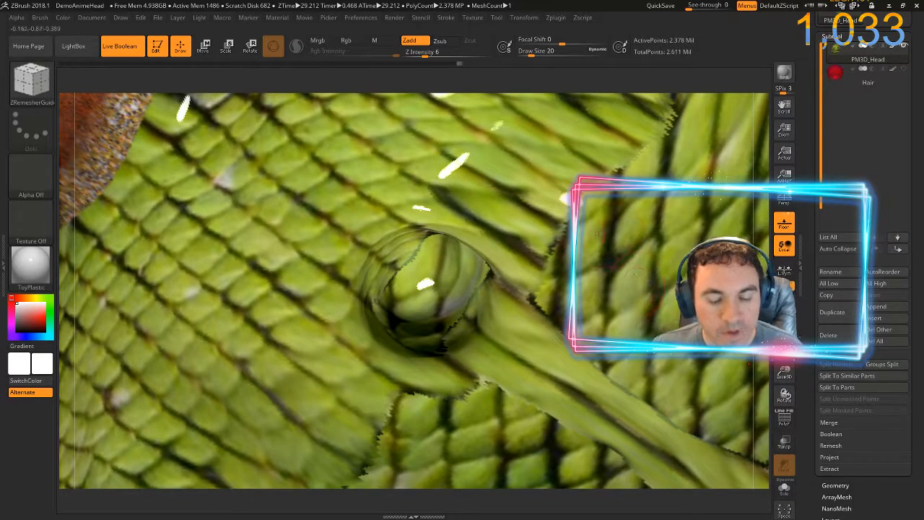
pyautogui.click(92, 18)
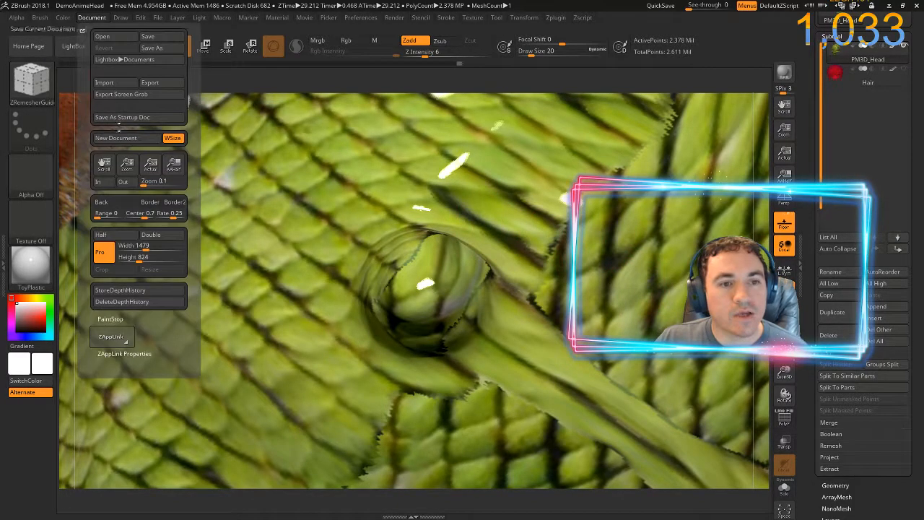
pyautogui.click(111, 336)
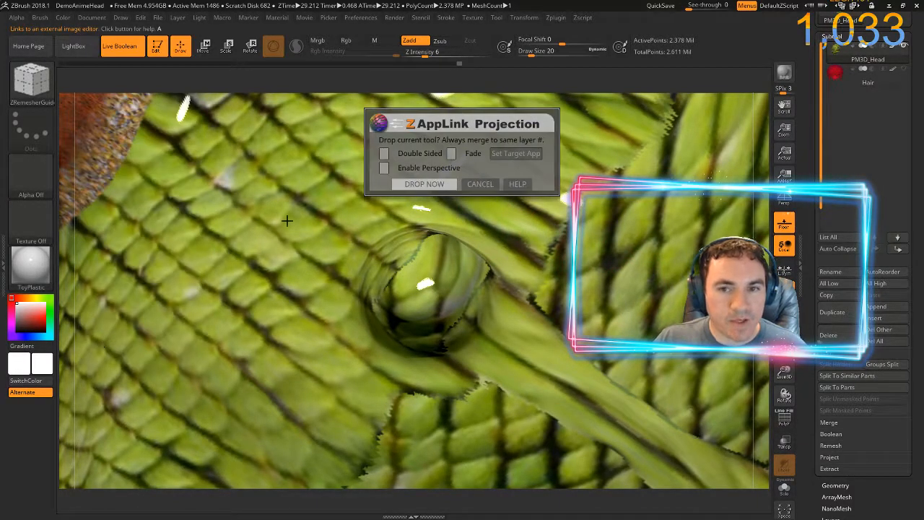
pyautogui.click(424, 183)
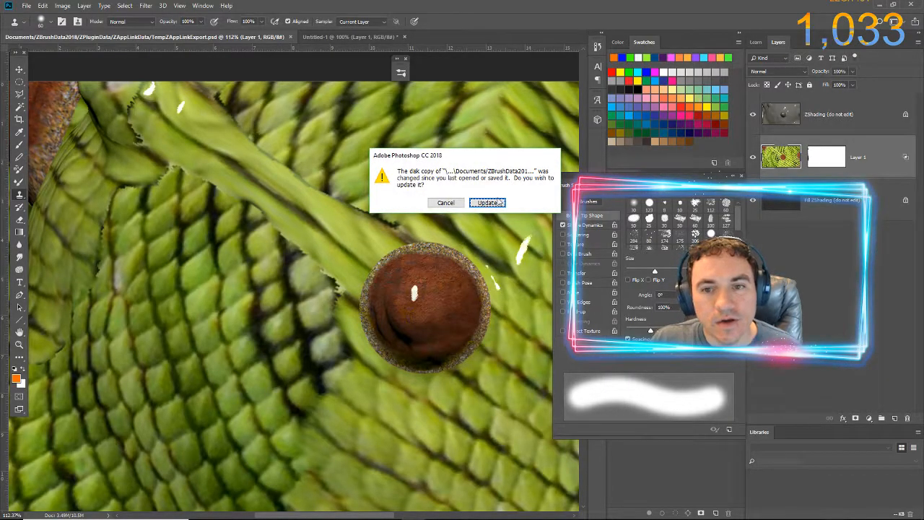
pyautogui.click(498, 203)
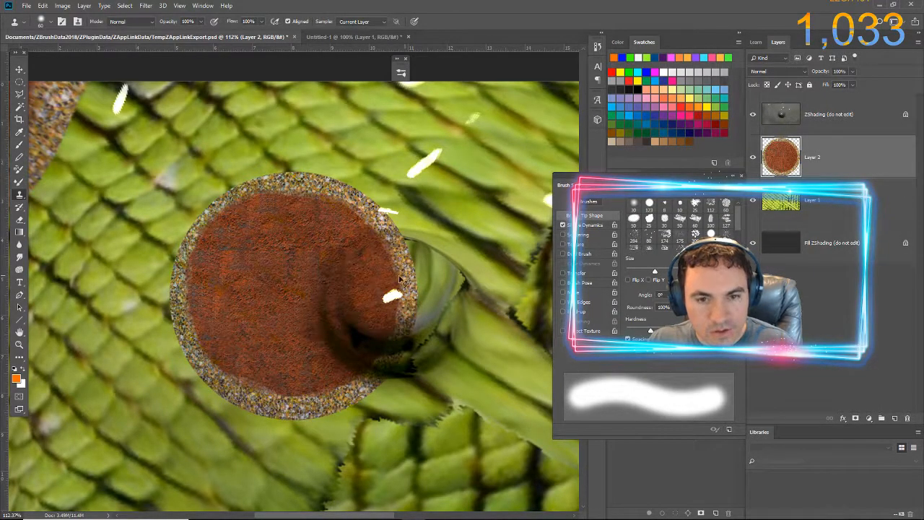
# - Centre the pasted disc over this bump and scale it down proportionally so its glitter rim surrounds the bump
pyautogui.hotkey('ctrl', 't')
pyautogui.moveTo(291, 294); pyautogui.dragTo(385, 302)
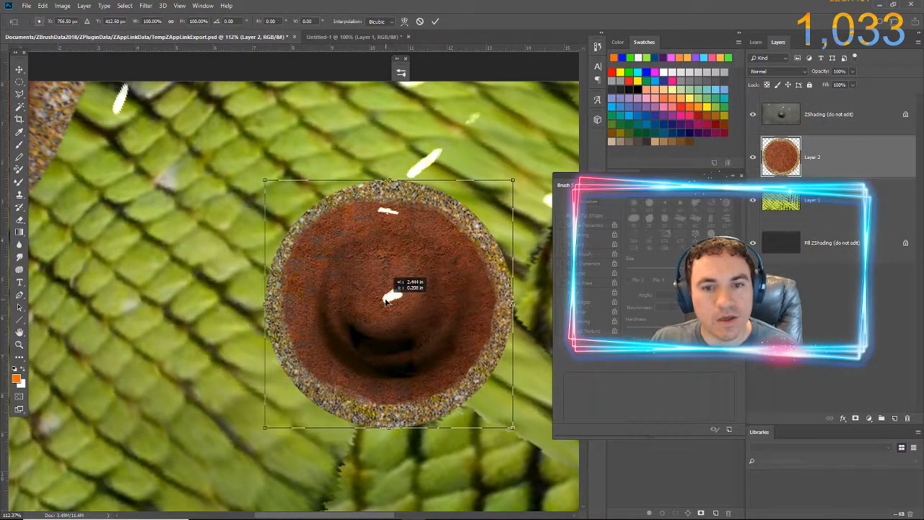
pyautogui.keyDown('alt'); pyautogui.moveTo(264, 180); pyautogui.dragTo(302, 217); pyautogui.keyUp('alt')
pyautogui.moveTo(333, 246); pyautogui.dragTo(336, 247)
pyautogui.press('Return')
pyautogui.press('s')
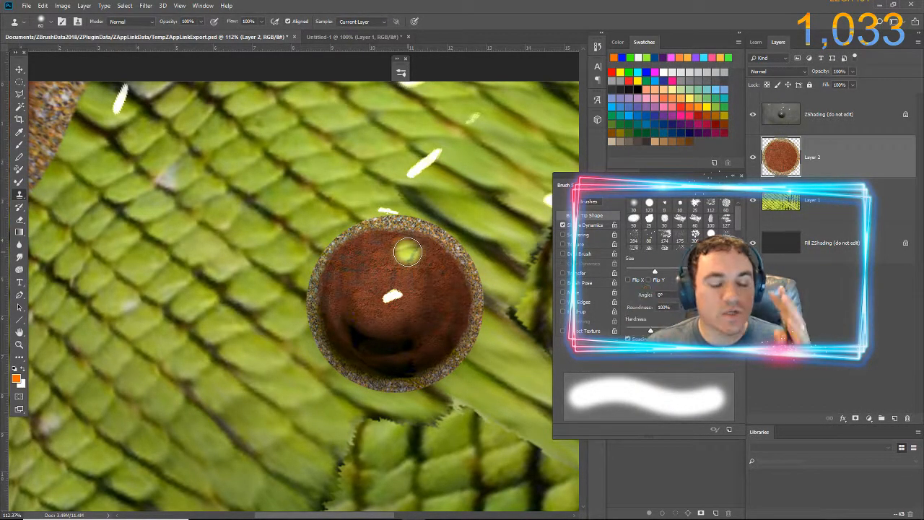
# - Add a new layer above the disc and name it Scratches
pyautogui.hotkey('ctrl', 'shift', 'n')
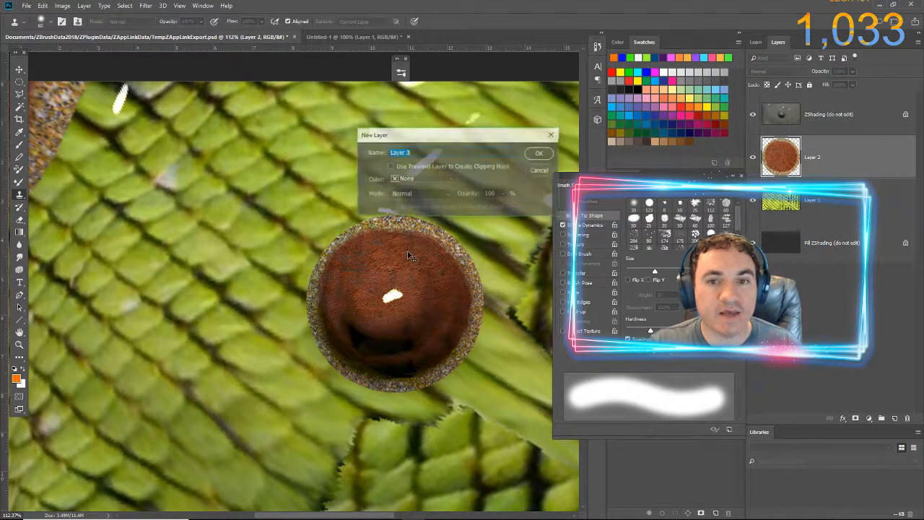
pyautogui.press('Return')
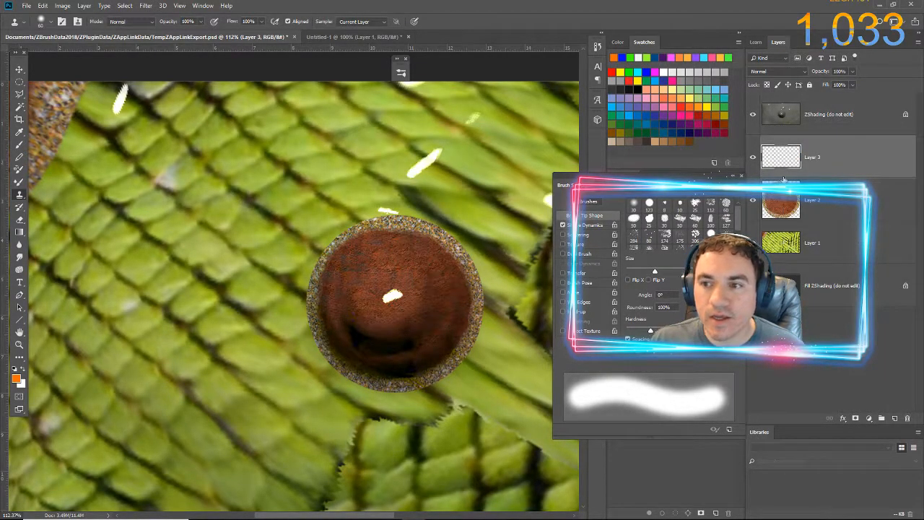
pyautogui.doubleClick(811, 157)
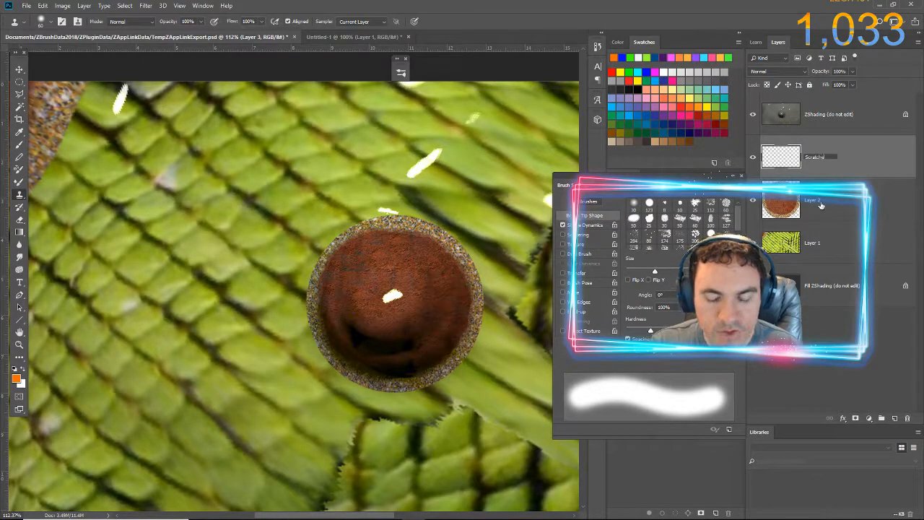
pyautogui.press('Return')
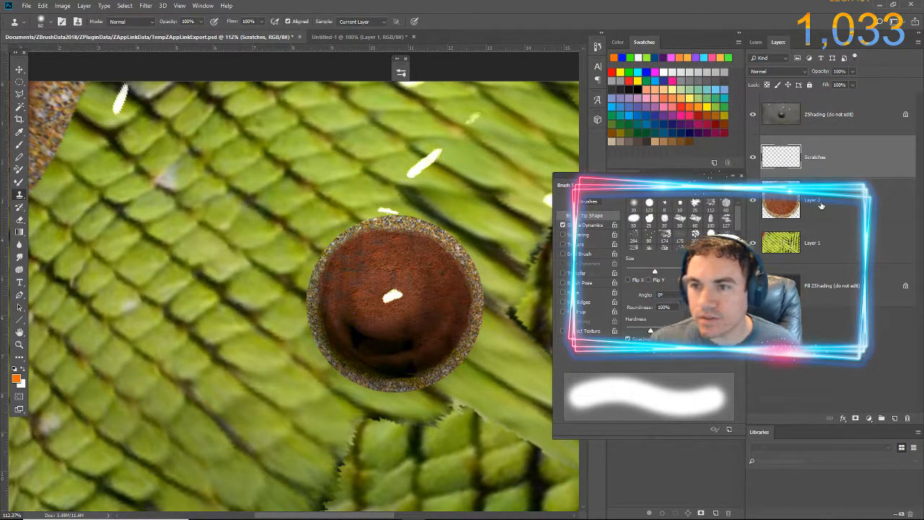
# - Paint separate jagged black crack lines with the Brush across the disc and surrounding scales on the Scratches layer
pyautogui.click(15, 369)
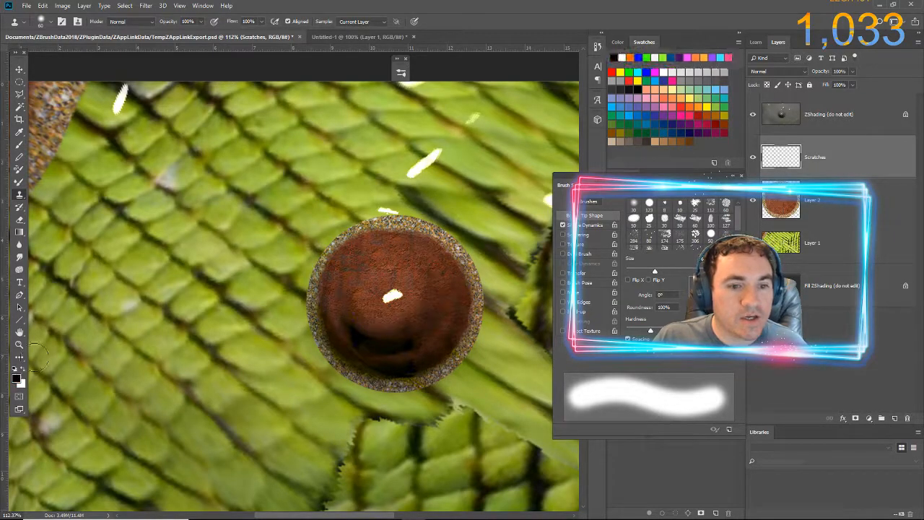
pyautogui.click(19, 145)
pyautogui.moveTo(253, 208)
pyautogui.mouseDown()
pyautogui.moveTo(332, 249)
pyautogui.moveTo(365, 303)
pyautogui.moveTo(359, 318)
pyautogui.mouseUp()
pyautogui.hotkey('ctrl', 'z')
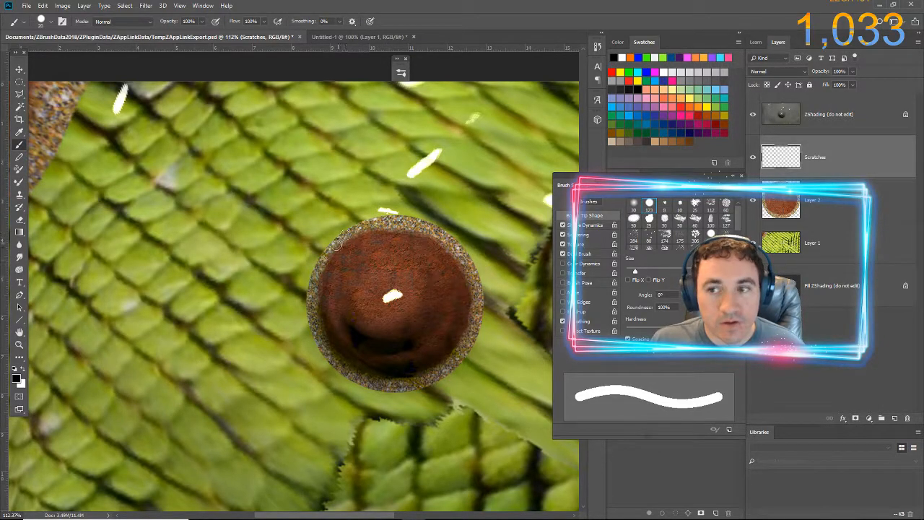
pyautogui.moveTo(312, 169)
pyautogui.mouseDown()
pyautogui.moveTo(364, 227)
pyautogui.moveTo(370, 277)
pyautogui.moveTo(341, 382)
pyautogui.moveTo(221, 471)
pyautogui.mouseUp()
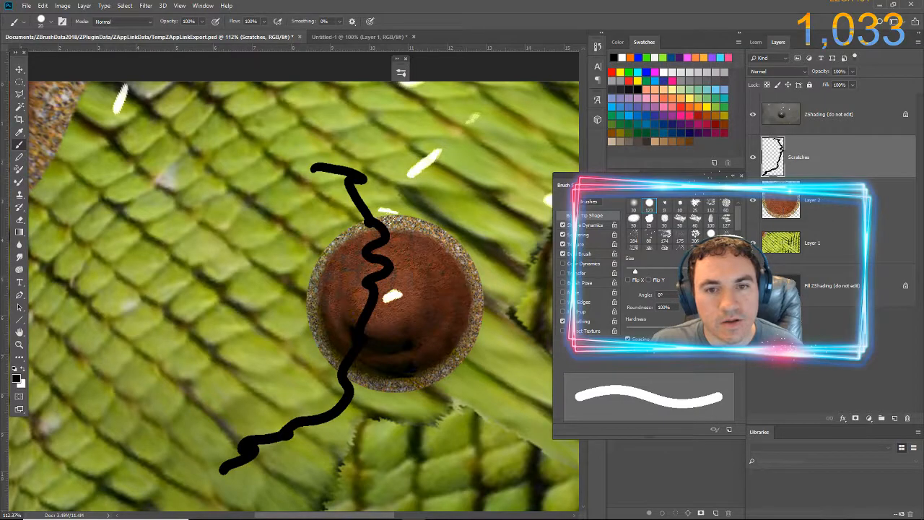
pyautogui.moveTo(447, 131)
pyautogui.mouseDown()
pyautogui.moveTo(482, 180)
pyautogui.moveTo(511, 283)
pyautogui.moveTo(553, 318)
pyautogui.mouseUp()
pyautogui.moveTo(244, 160)
pyautogui.mouseDown()
pyautogui.moveTo(249, 199)
pyautogui.moveTo(124, 317)
pyautogui.moveTo(72, 343)
pyautogui.mouseUp()
pyautogui.moveTo(425, 361)
pyautogui.mouseDown()
pyautogui.moveTo(476, 451)
pyautogui.moveTo(552, 491)
pyautogui.mouseUp()
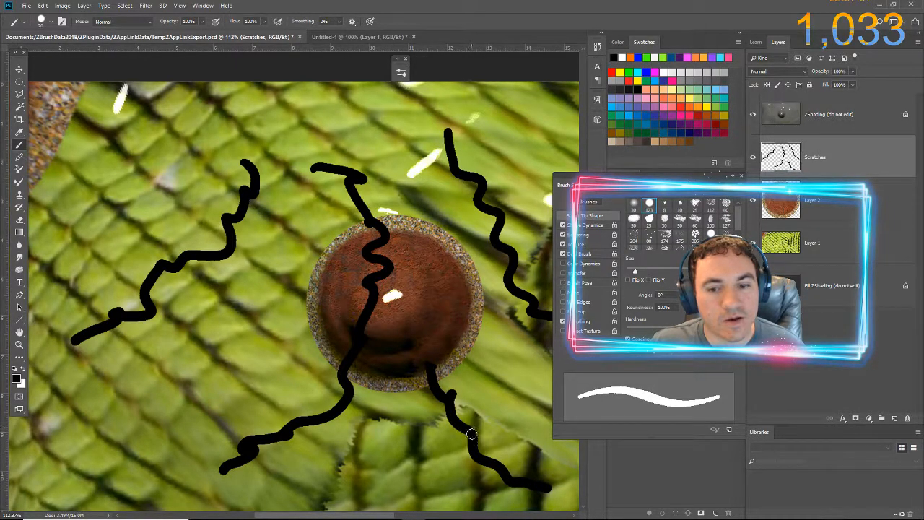
pyautogui.moveTo(278, 363)
pyautogui.mouseDown()
pyautogui.moveTo(267, 358)
pyautogui.moveTo(116, 394)
pyautogui.mouseUp()
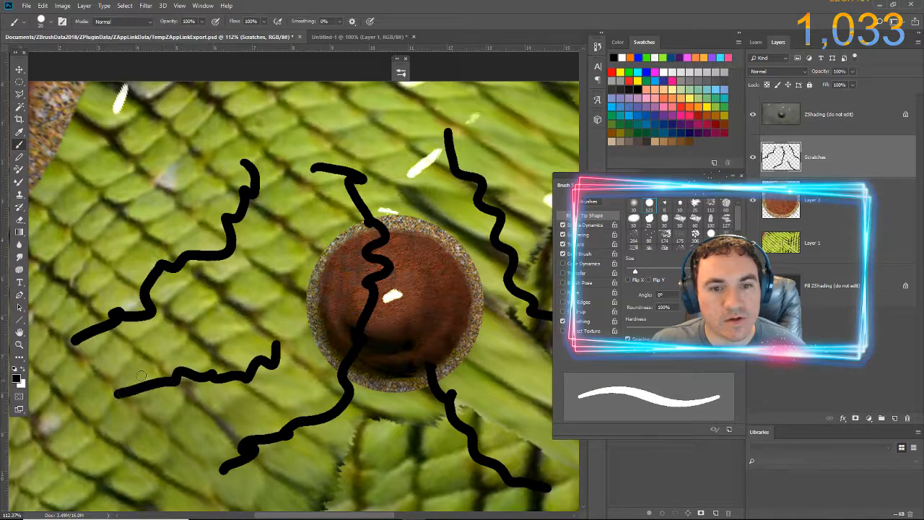
# - Paint black branches off the existing cracks, including two forking from the crack that crosses the disc
pyautogui.moveTo(267, 359)
pyautogui.mouseDown()
pyautogui.moveTo(253, 334)
pyautogui.moveTo(248, 277)
pyautogui.moveTo(270, 230)
pyautogui.mouseUp()
pyautogui.moveTo(195, 264); pyautogui.dragTo(217, 353)
pyautogui.moveTo(193, 249); pyautogui.dragTo(133, 178)
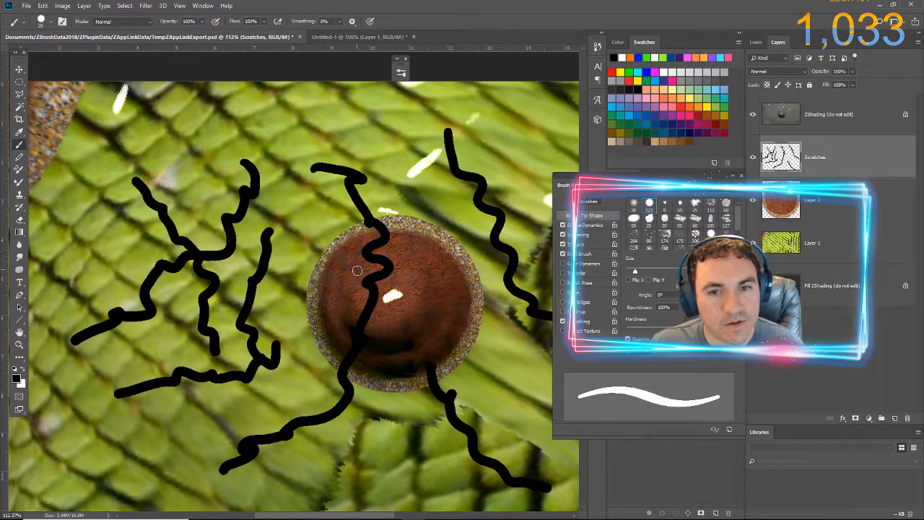
pyautogui.moveTo(368, 280); pyautogui.dragTo(259, 323)
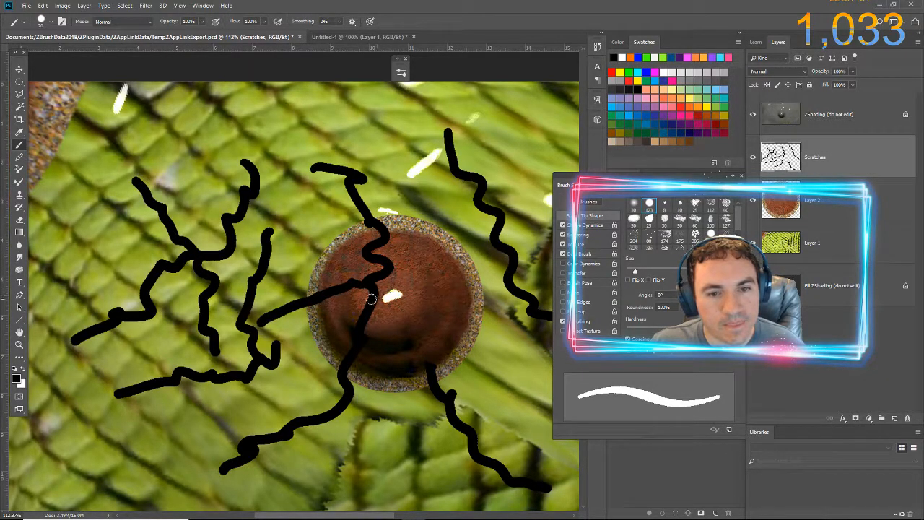
pyautogui.moveTo(372, 285); pyautogui.dragTo(470, 297)
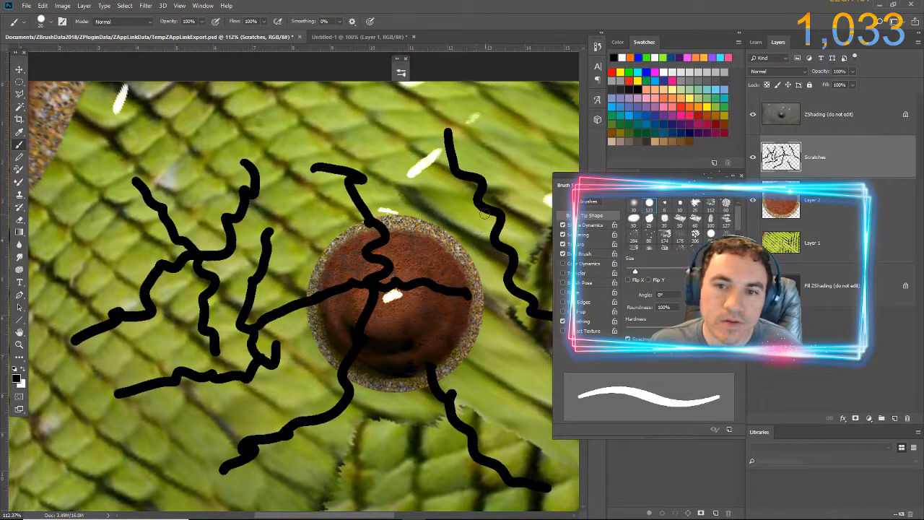
pyautogui.moveTo(485, 214)
pyautogui.mouseDown()
pyautogui.moveTo(406, 197)
pyautogui.moveTo(390, 171)
pyautogui.mouseUp()
pyautogui.moveTo(490, 209); pyautogui.dragTo(541, 129)
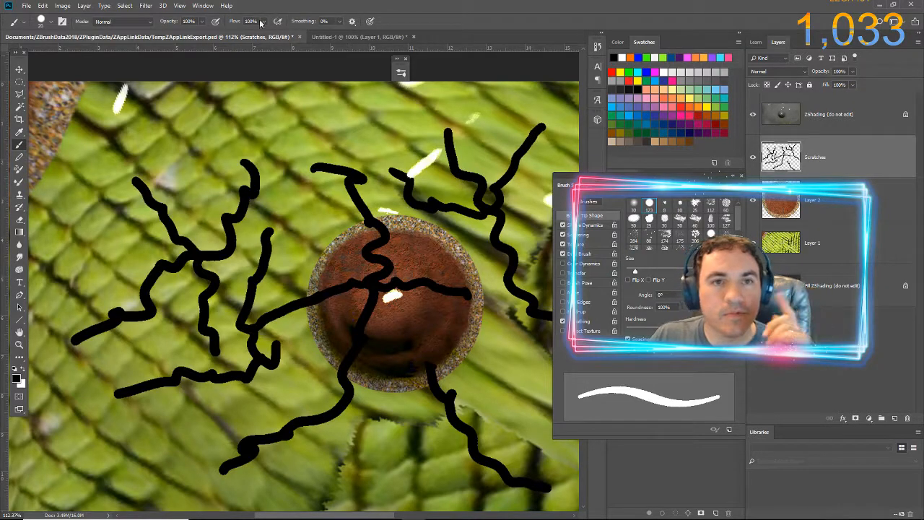
# - Open the Filter Gallery for the Scratches layer and switch its Sponge effect to Film Grain with Grain set to 8
pyautogui.click(146, 6)
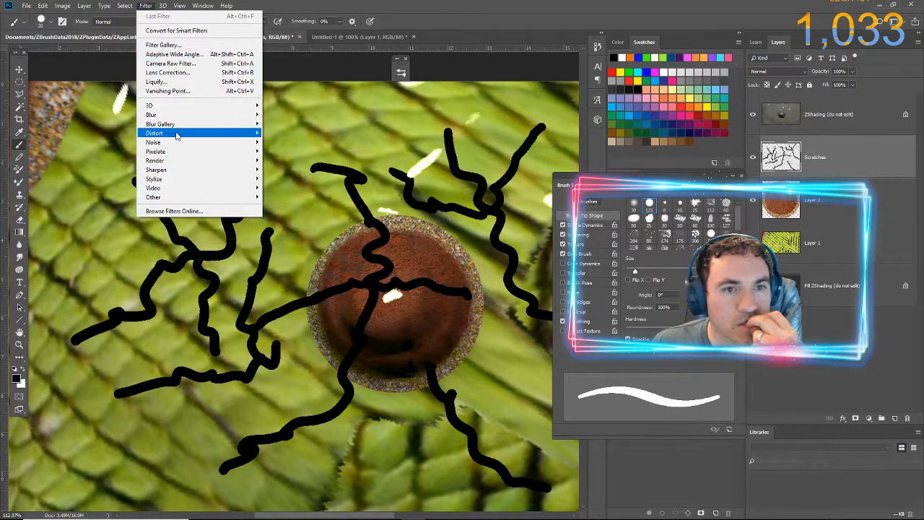
pyautogui.moveTo(172, 143)
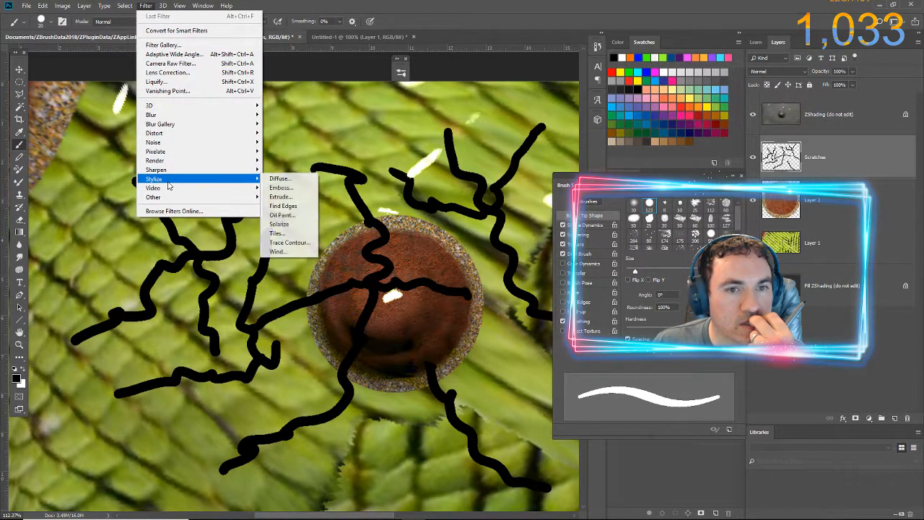
pyautogui.click(178, 45)
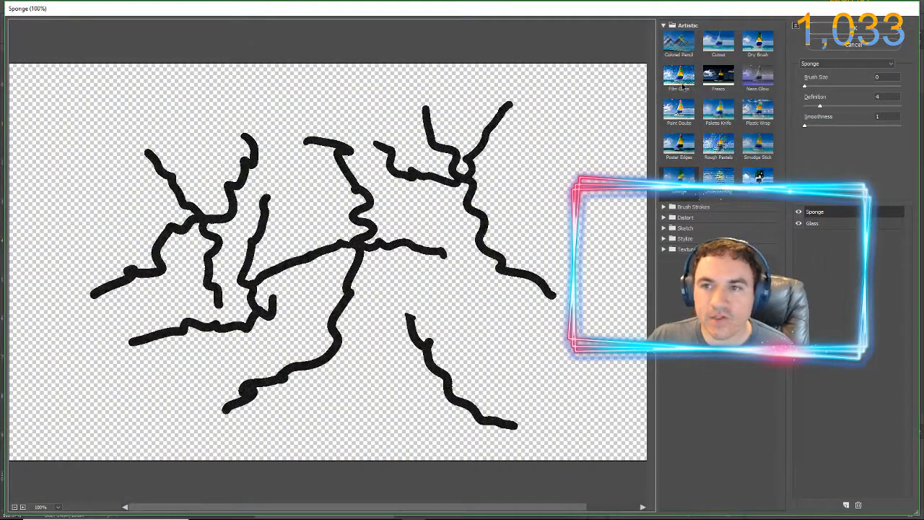
pyautogui.click(679, 79)
pyautogui.click(681, 103)
pyautogui.click(679, 78)
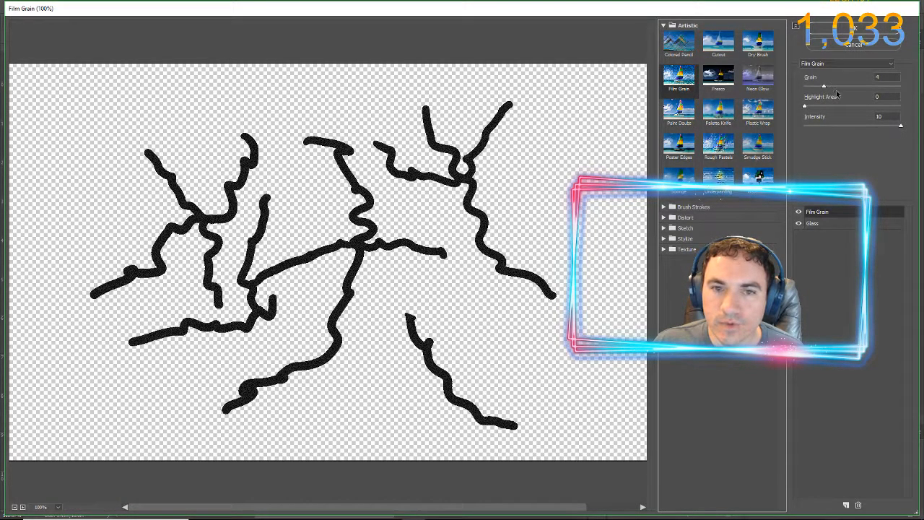
pyautogui.click(902, 86)
pyautogui.moveTo(902, 86); pyautogui.dragTo(845, 87)
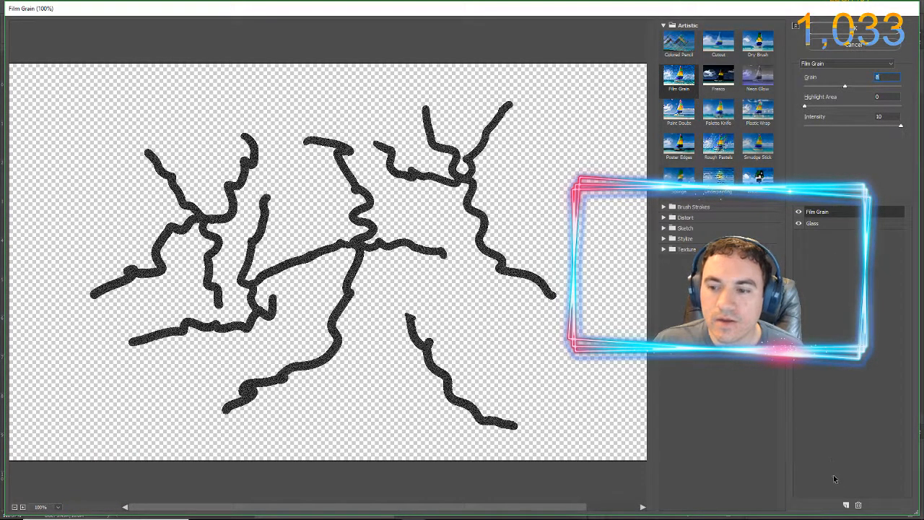
# - Add another effect layer above Film Grain and make it Sponge
pyautogui.click(847, 505)
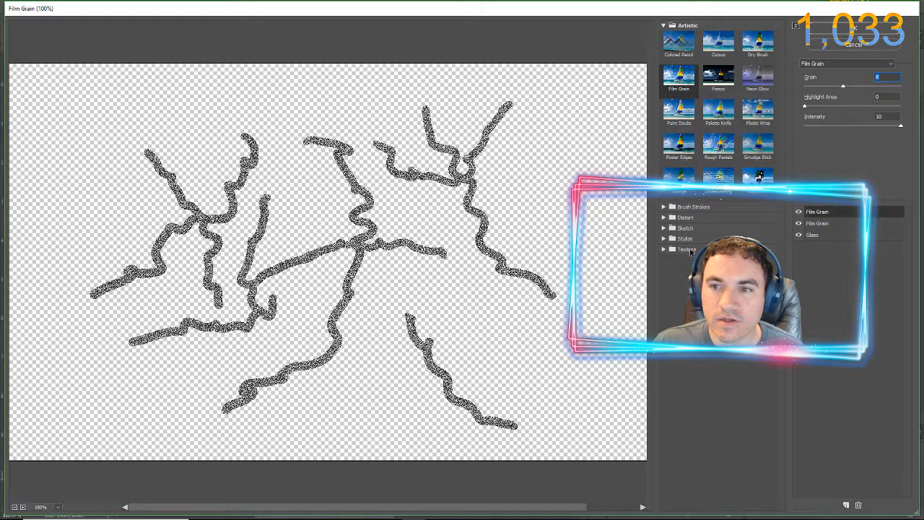
pyautogui.click(718, 177)
pyautogui.click(679, 177)
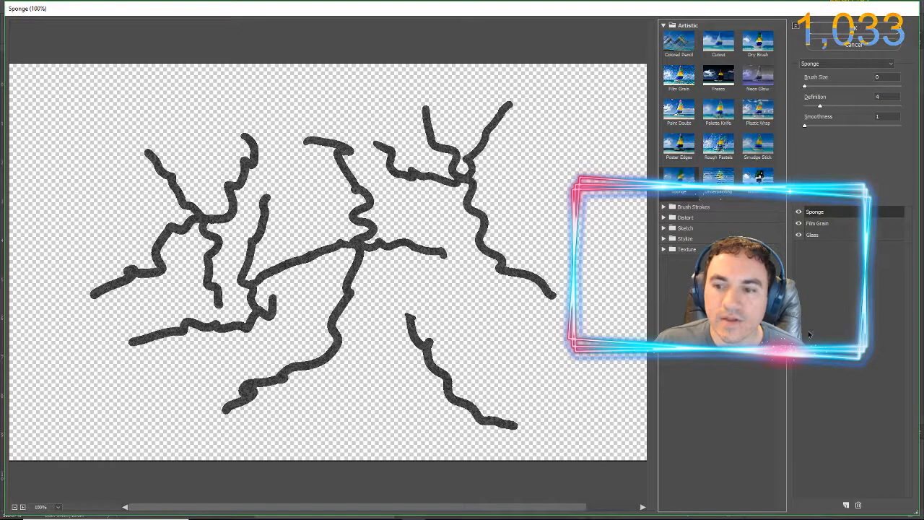
# - Add an Ocean Ripple effect above Sponge with Ripple Size 13, and apply the filter stack to the cracks
pyautogui.click(846, 505)
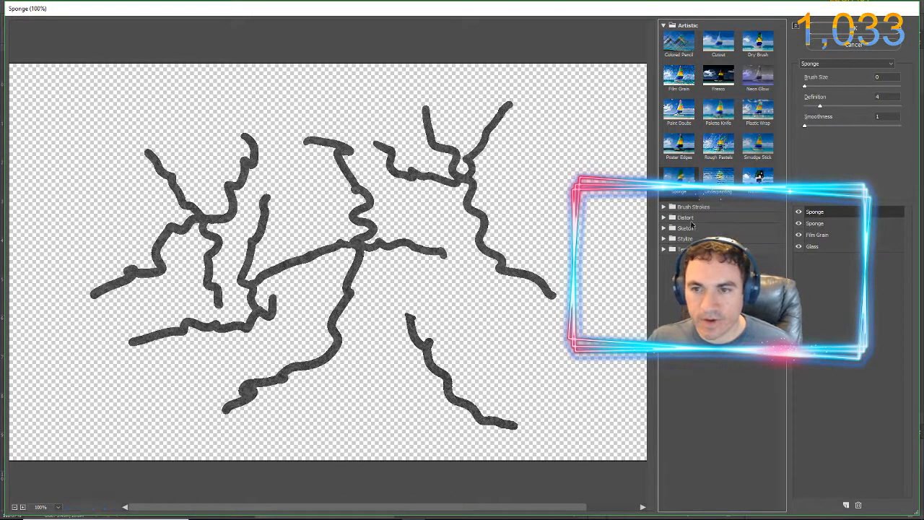
pyautogui.click(685, 218)
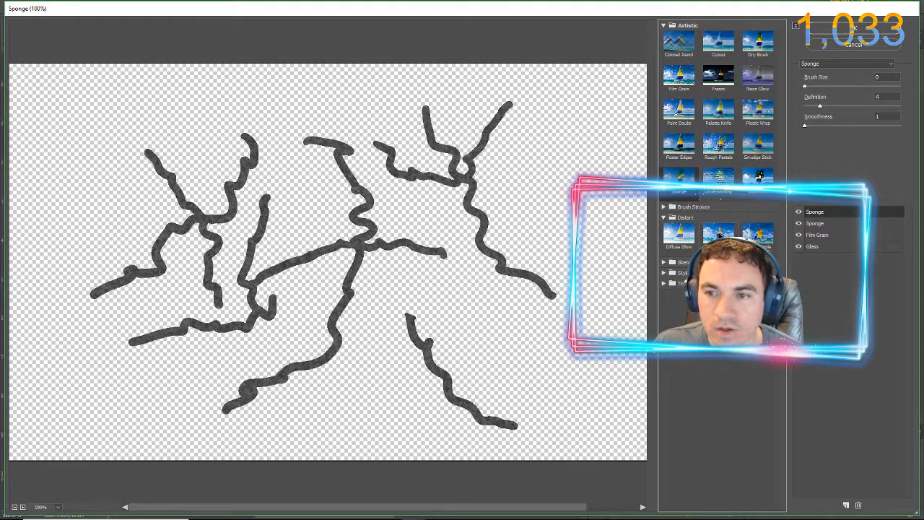
pyautogui.click(758, 233)
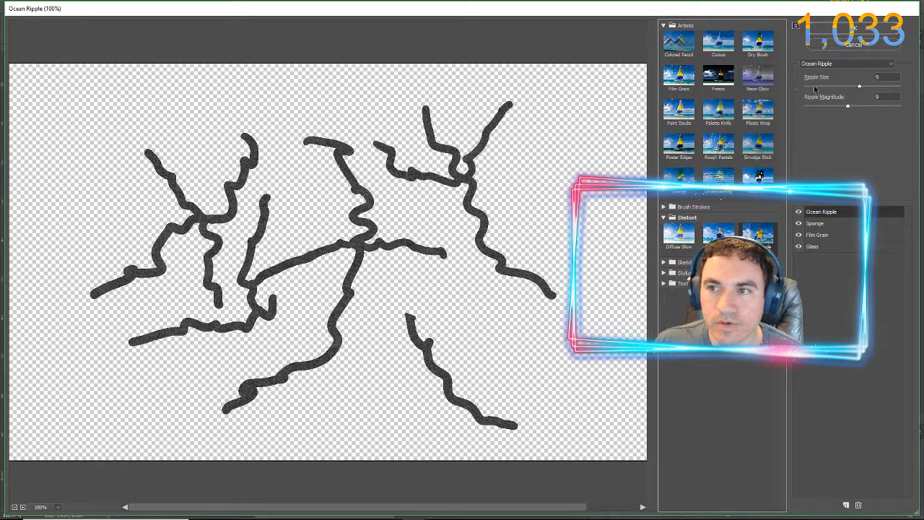
pyautogui.moveTo(860, 86); pyautogui.dragTo(887, 87)
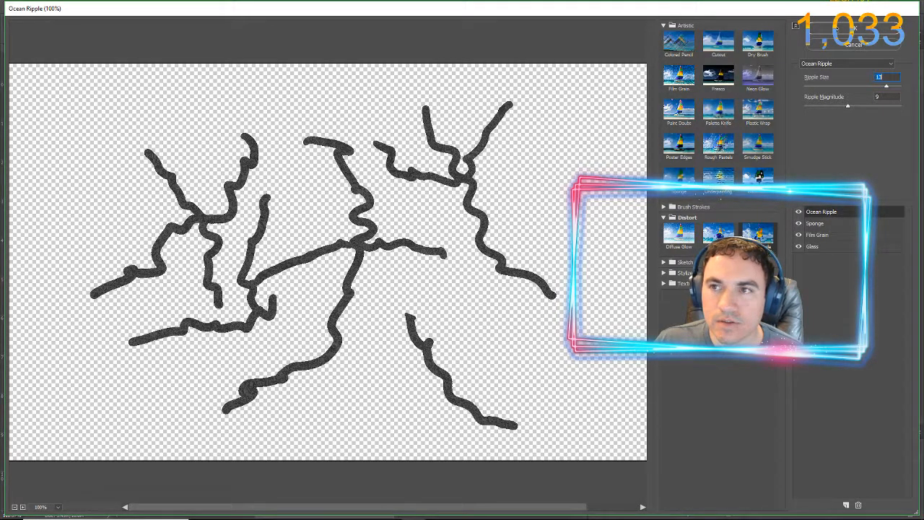
pyautogui.click(855, 27)
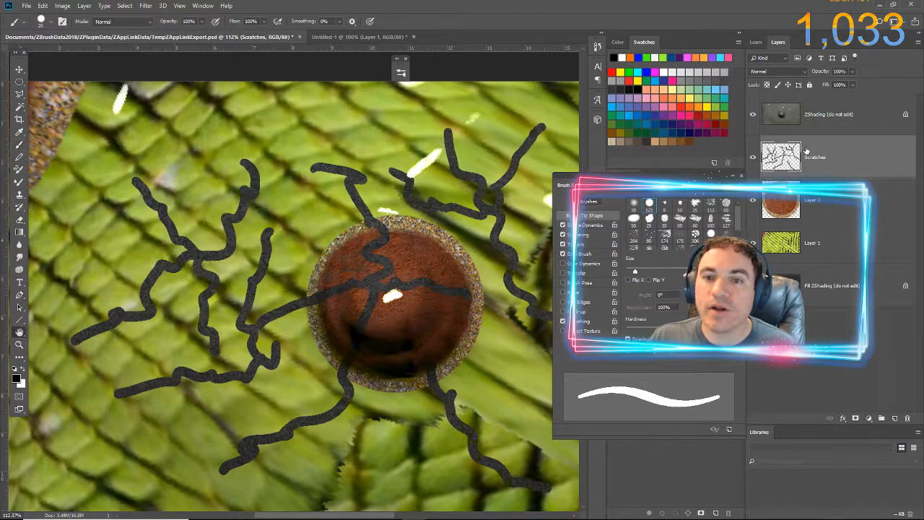
# - Give the Scratches layer a Bevel & Emboss and a thin black outside Stroke as layer styles
pyautogui.doubleClick(849, 142)
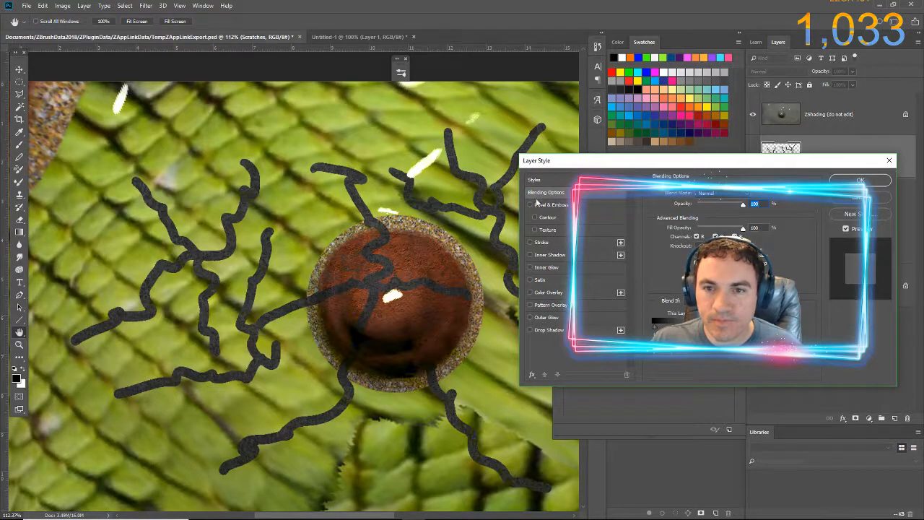
pyautogui.click(532, 206)
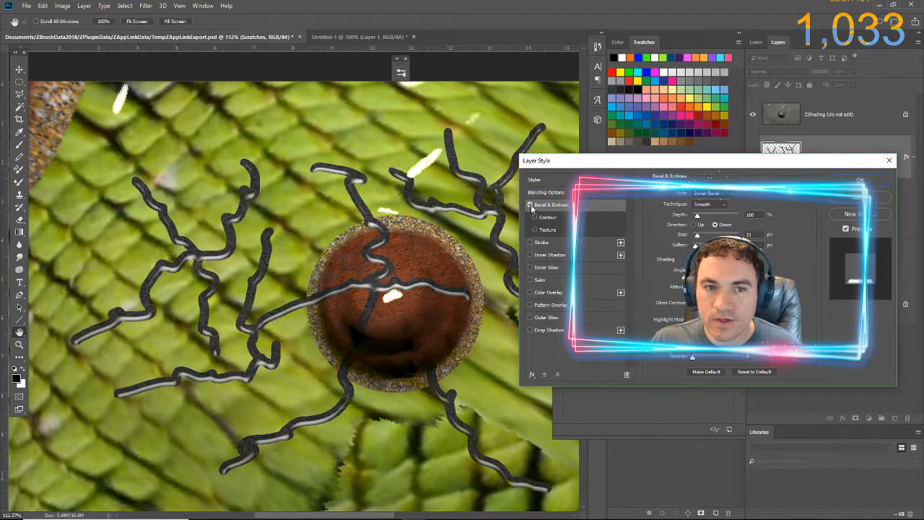
pyautogui.click(531, 243)
pyautogui.click(547, 245)
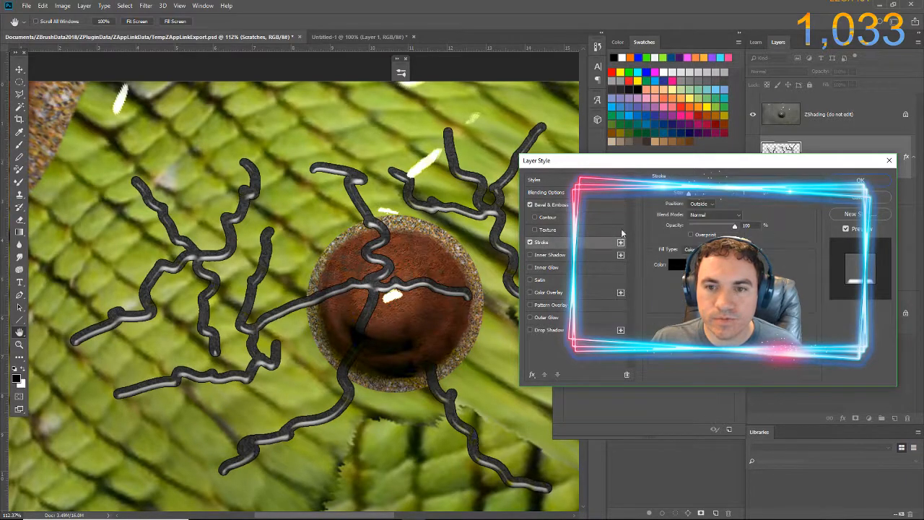
pyautogui.moveTo(685, 195)
pyautogui.mouseDown()
pyautogui.moveTo(698, 196)
pyautogui.moveTo(689, 198)
pyautogui.mouseUp()
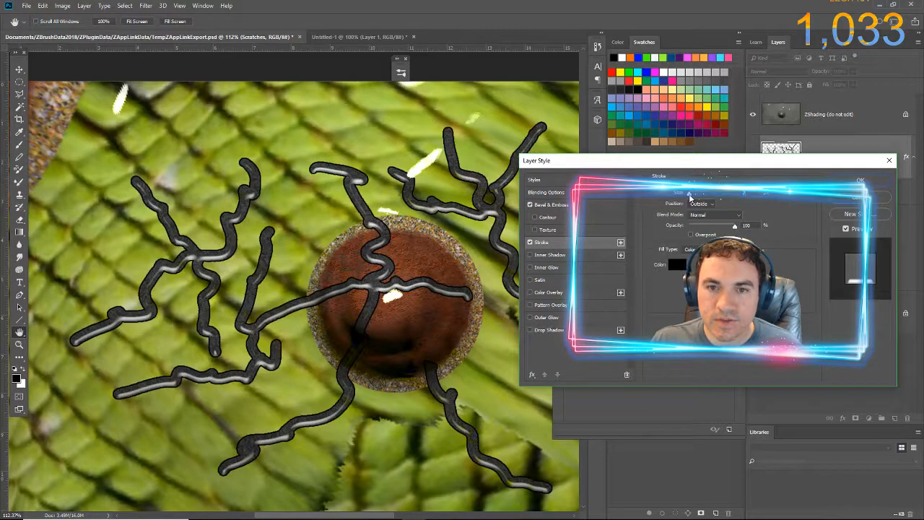
pyautogui.click(860, 180)
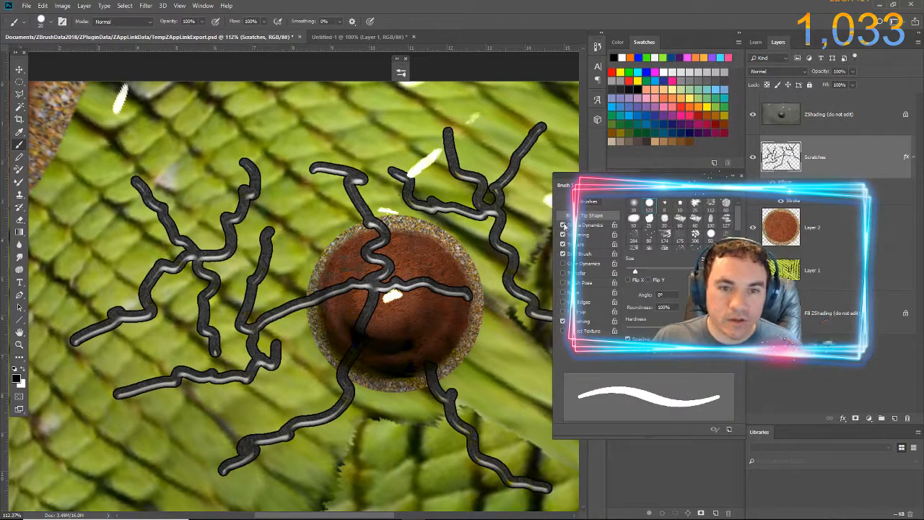
# - Scale the cracks down and place them so they fit inside the brown area of the disc
pyautogui.hotkey('ctrl', 't')
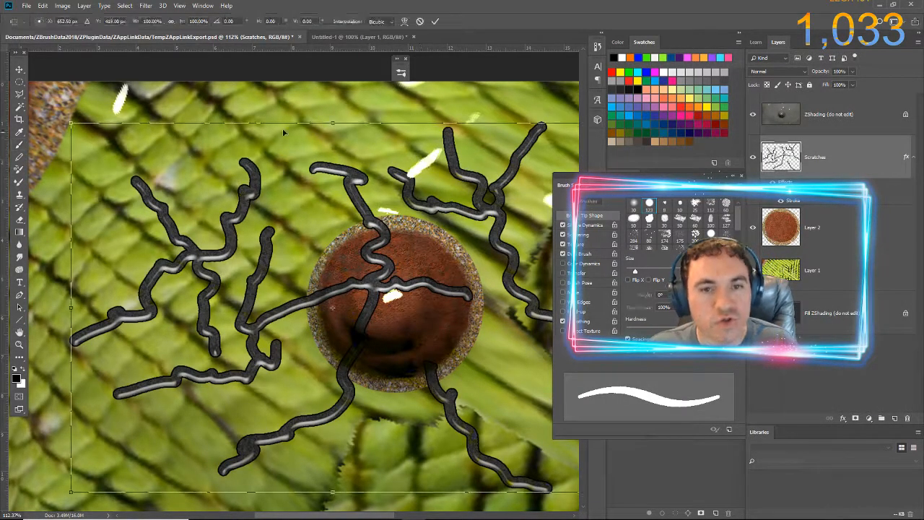
pyautogui.keyDown('alt'); pyautogui.moveTo(70, 121); pyautogui.dragTo(233, 301); pyautogui.keyUp('alt')
pyautogui.moveTo(295, 283); pyautogui.dragTo(349, 274)
pyautogui.press('Return')
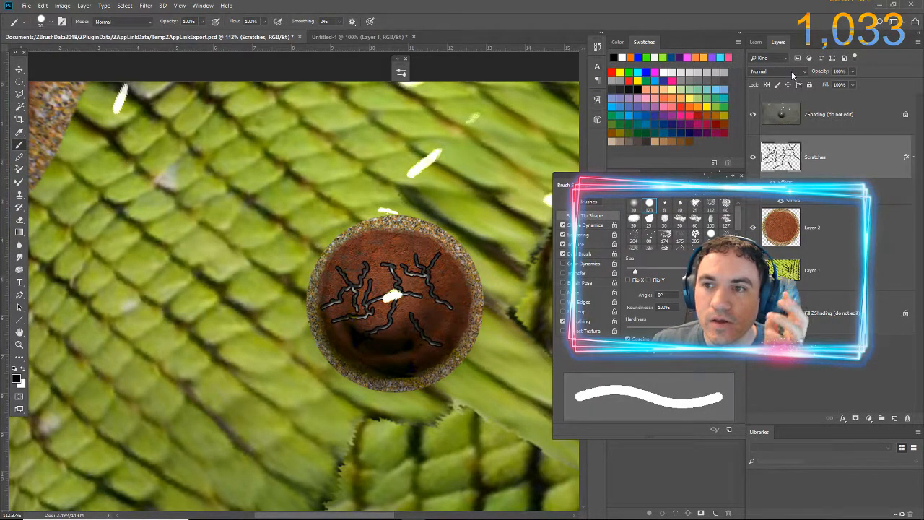
# - Try blend modes such as Multiply, Linear Dodge (Add) and Soft Light on the Scratches layer
pyautogui.scroll(-2, 791, 71)
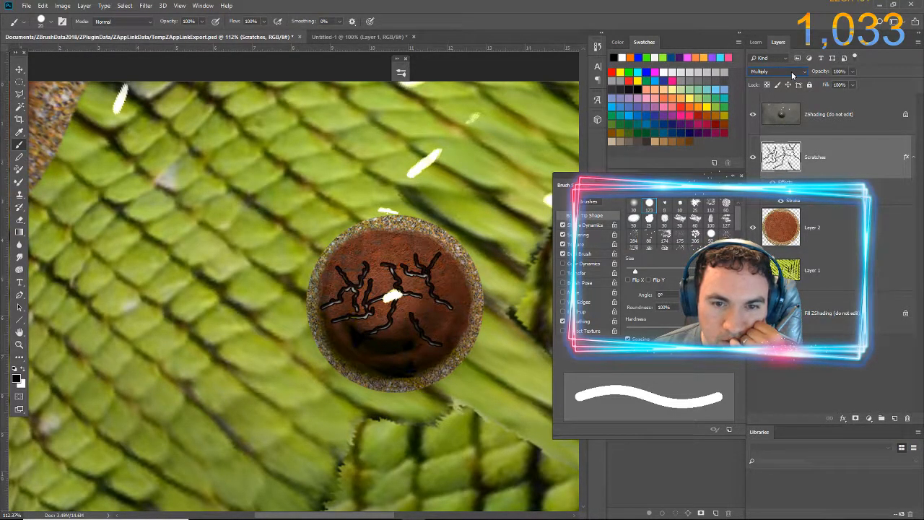
pyautogui.scroll(-3, 792, 71)
pyautogui.scroll(-4, 792, 71)
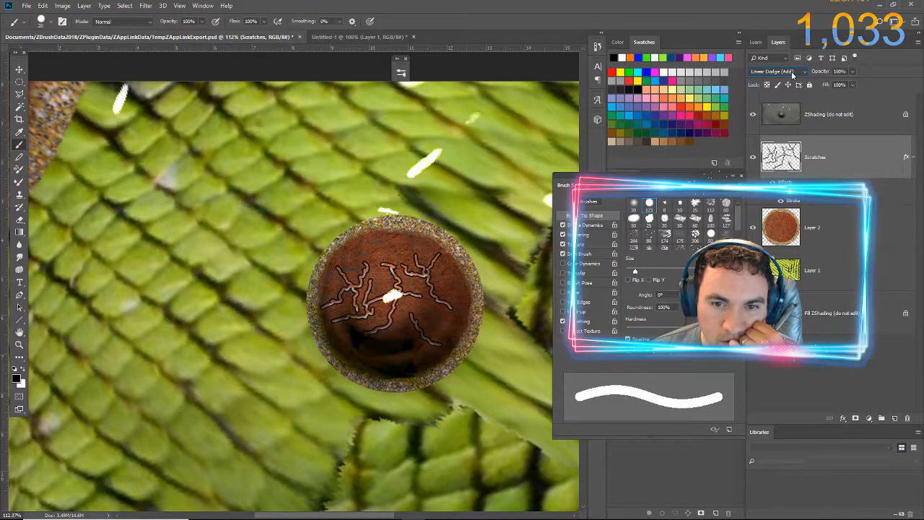
pyautogui.scroll(-3, 792, 71)
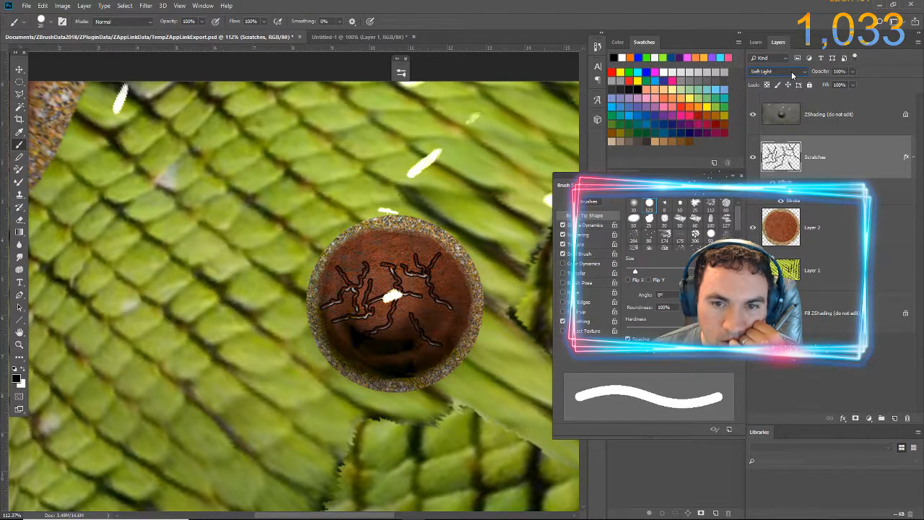
pyautogui.scroll(5, 791, 71)
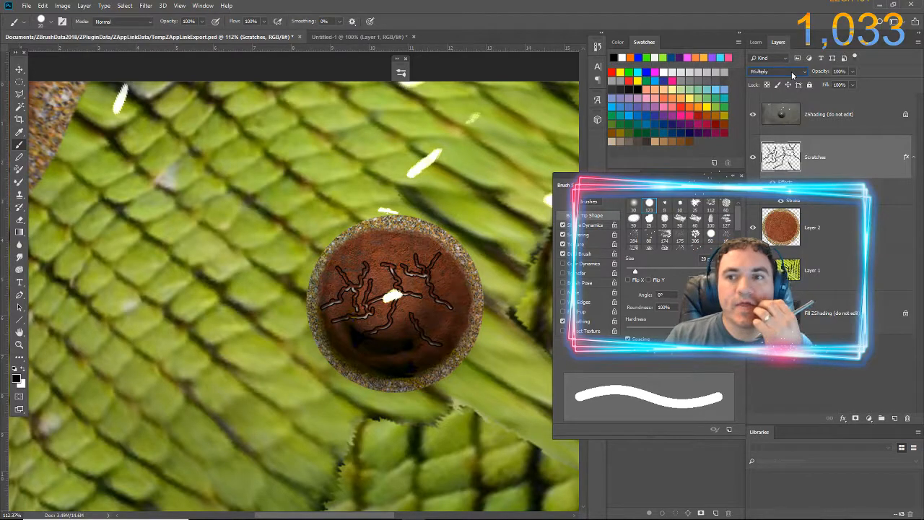
# - Rasterize the layer style of the Scratches layer and set its blend mode to Lighten
pyautogui.rightClick(837, 148)
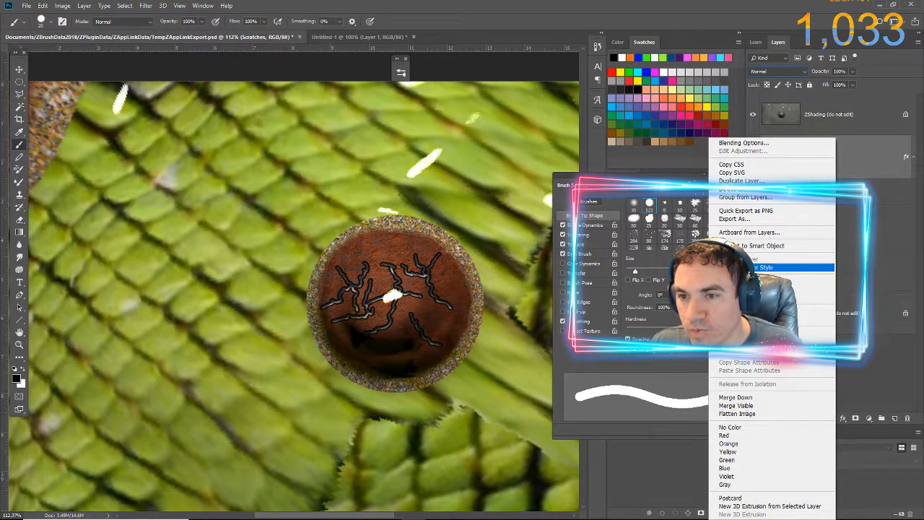
pyautogui.click(780, 268)
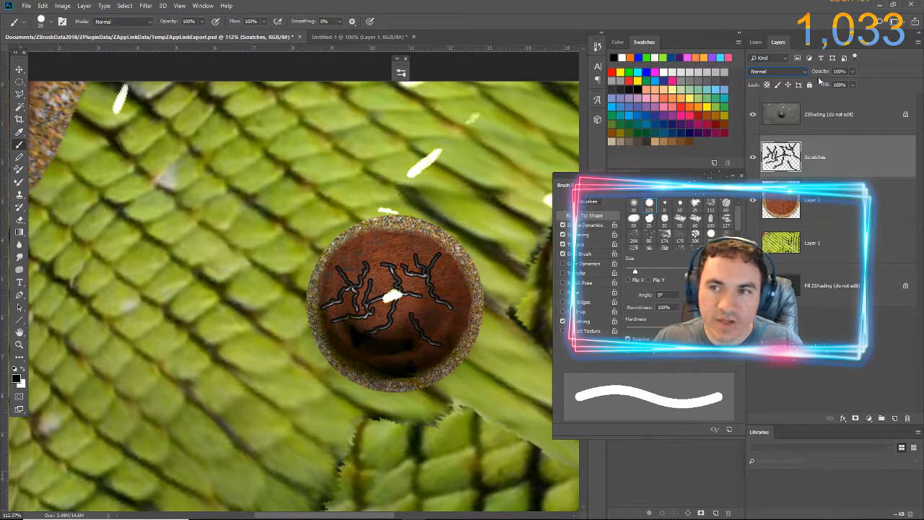
pyautogui.scroll(-1, 781, 67)
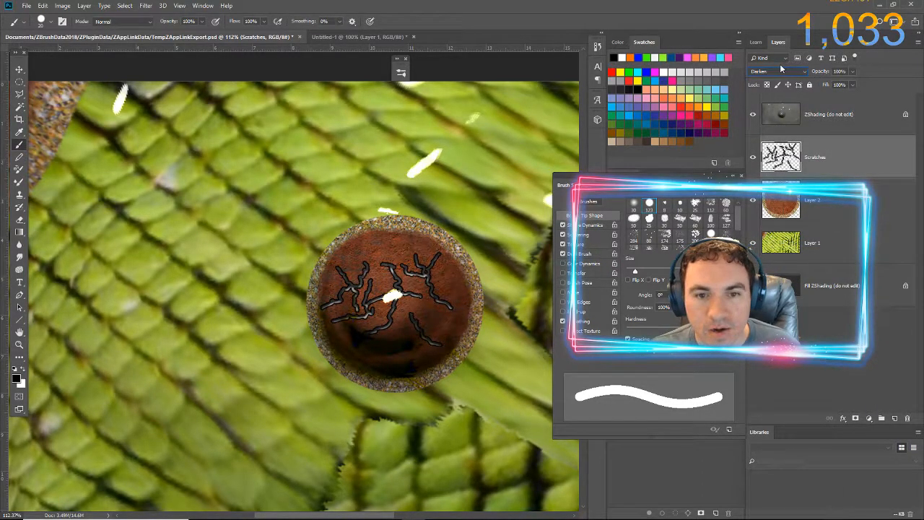
pyautogui.scroll(-2, 781, 69)
pyautogui.scroll(-2, 781, 68)
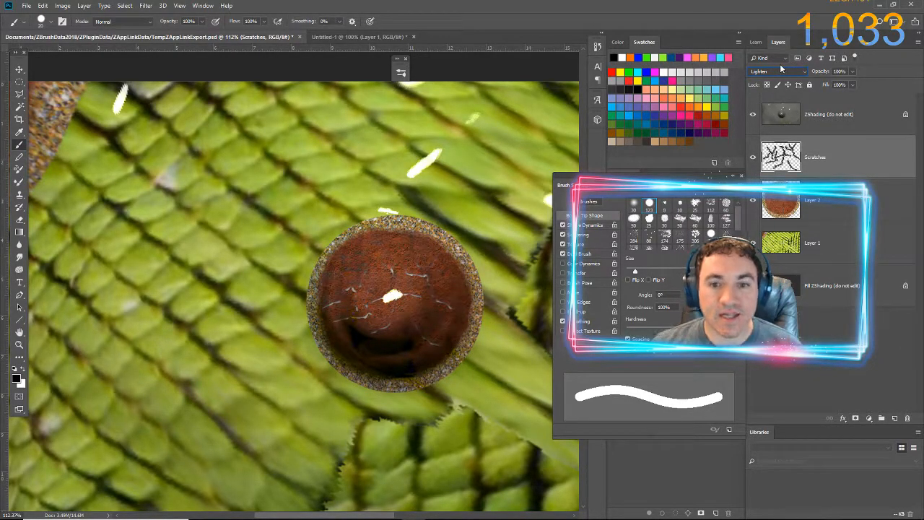
# - Duplicate the Scratches layer and rotate the copy on the disc so its cracks run in a different direction
pyautogui.hotkey('ctrl', 'j')
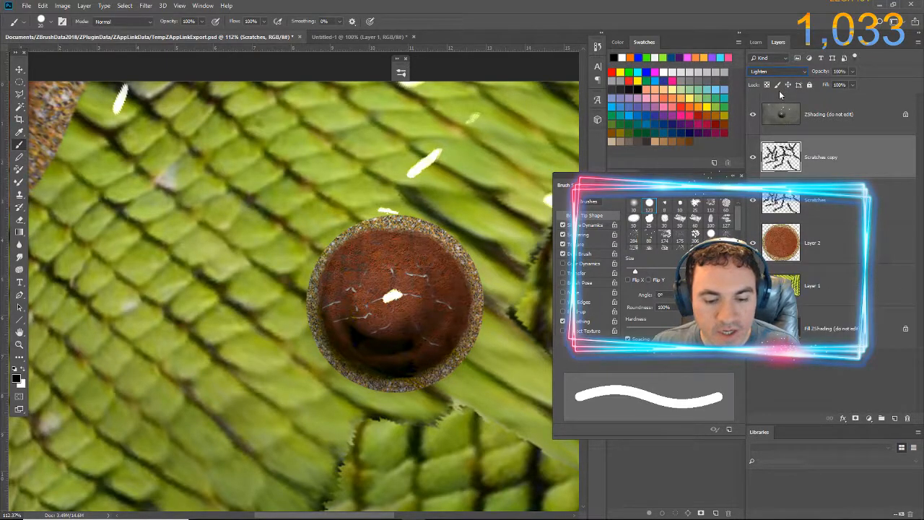
pyautogui.hotkey('ctrl', 't')
pyautogui.moveTo(346, 209)
pyautogui.mouseDown()
pyautogui.moveTo(348, 227)
pyautogui.moveTo(437, 261)
pyautogui.moveTo(458, 295)
pyautogui.mouseUp()
pyautogui.press('Return')
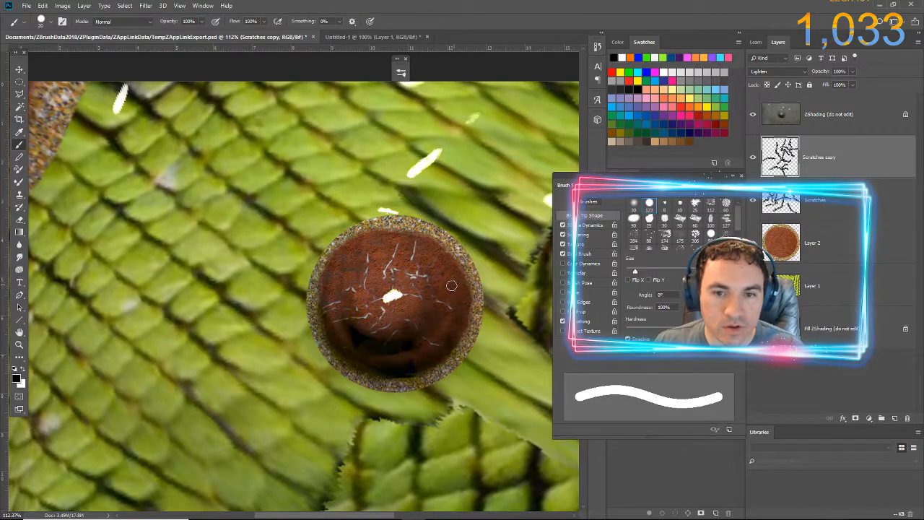
# - Duplicate the rotated scratches copy and rotate and shift the new copy to spread more cracks over the disc
pyautogui.hotkey('ctrl', 'j')
pyautogui.hotkey('ctrl', 't')
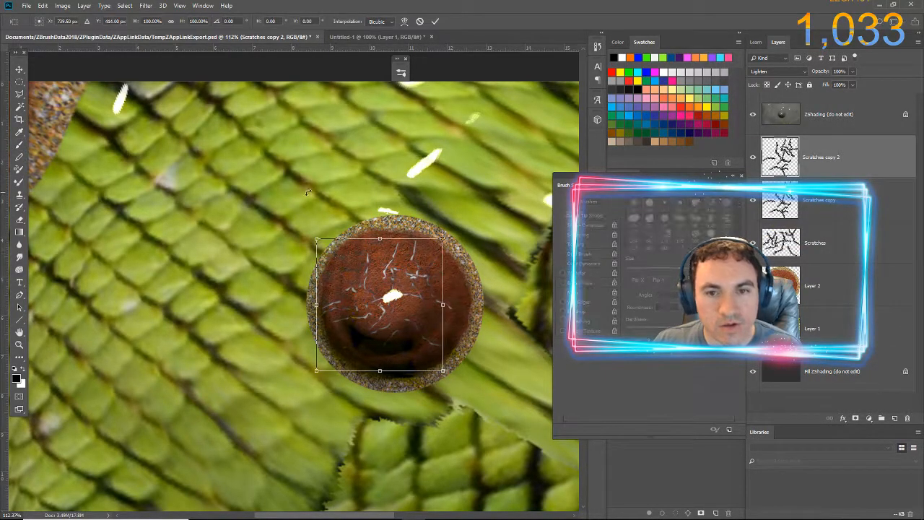
pyautogui.moveTo(447, 312); pyautogui.dragTo(426, 289)
pyautogui.press('Return')
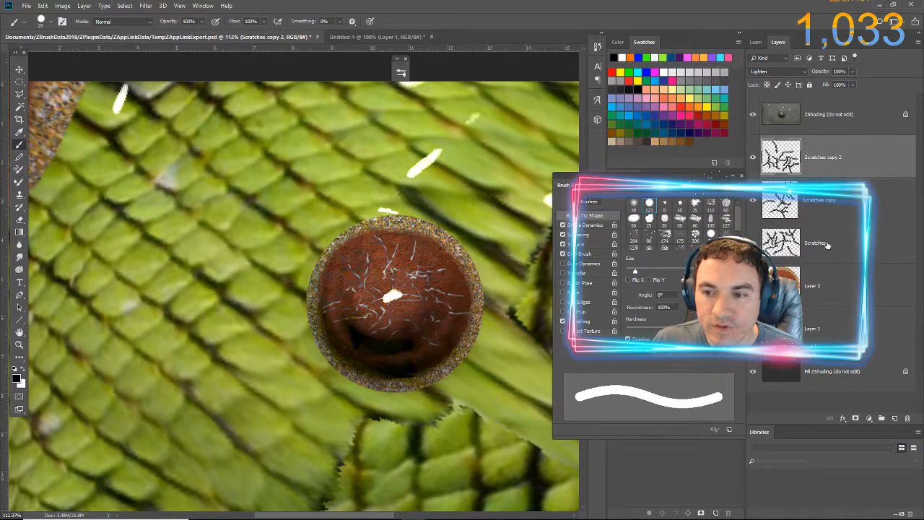
# - Select Layer 1, the green scale texture layer beneath the disc
pyautogui.click(821, 374)
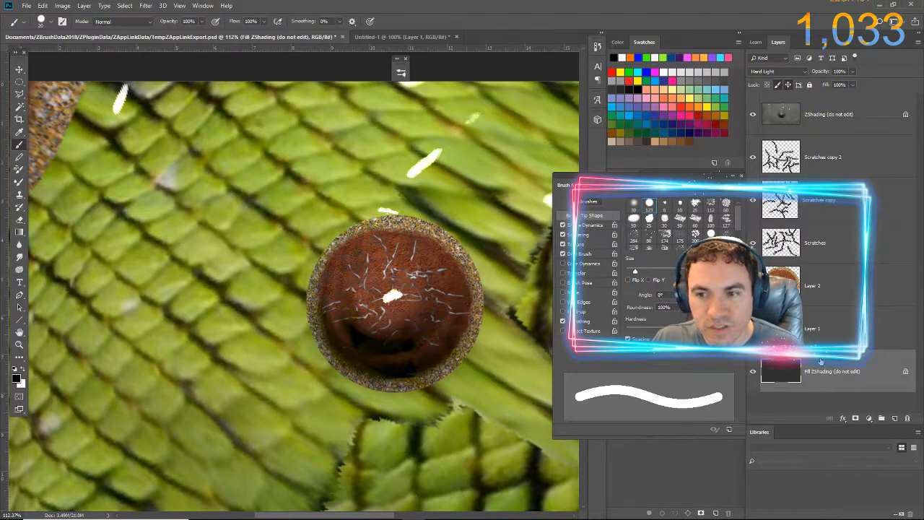
pyautogui.click(829, 331)
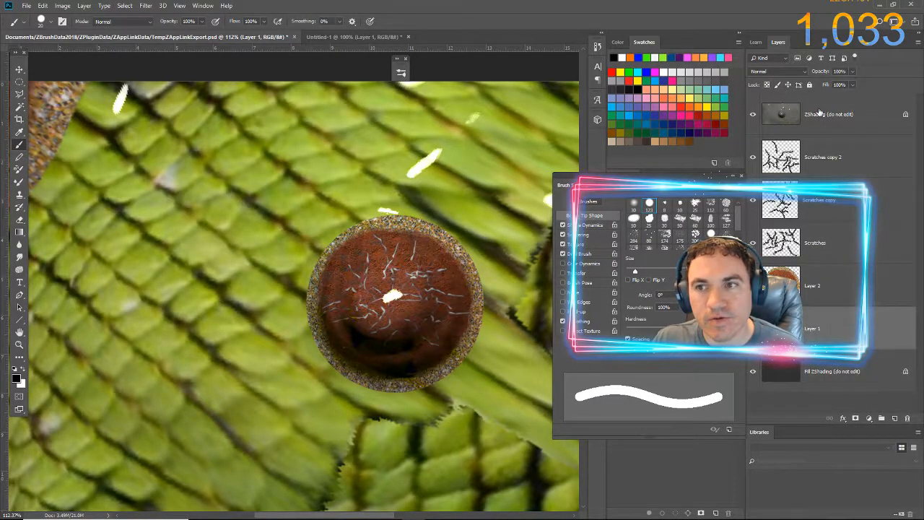
pyautogui.click(818, 117)
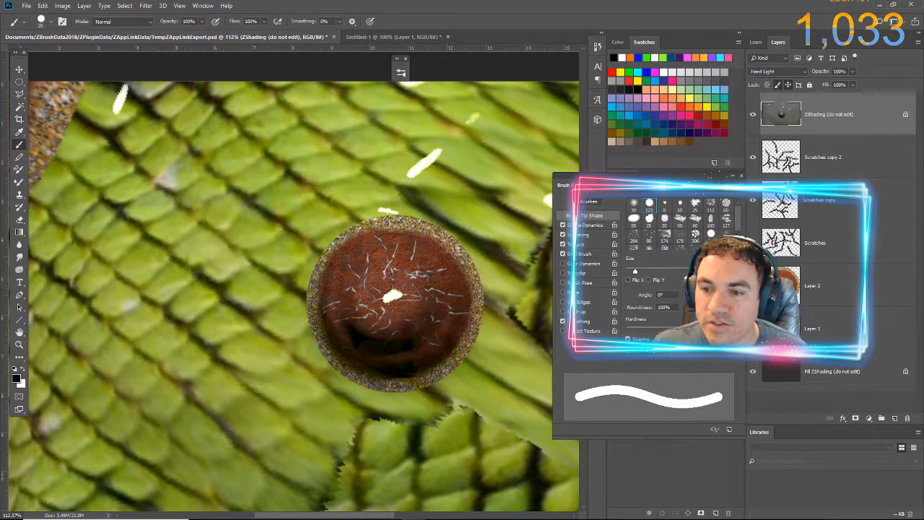
pyautogui.click(817, 339)
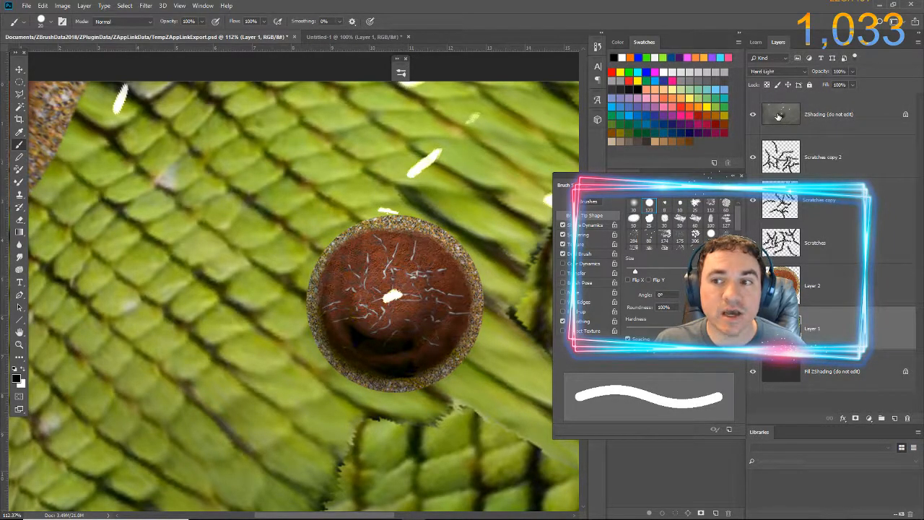
# - Merge Layer 2 and all three Scratches layers into one disc layer and merge that down into Layer 1
pyautogui.click(778, 115)
pyautogui.click(823, 330)
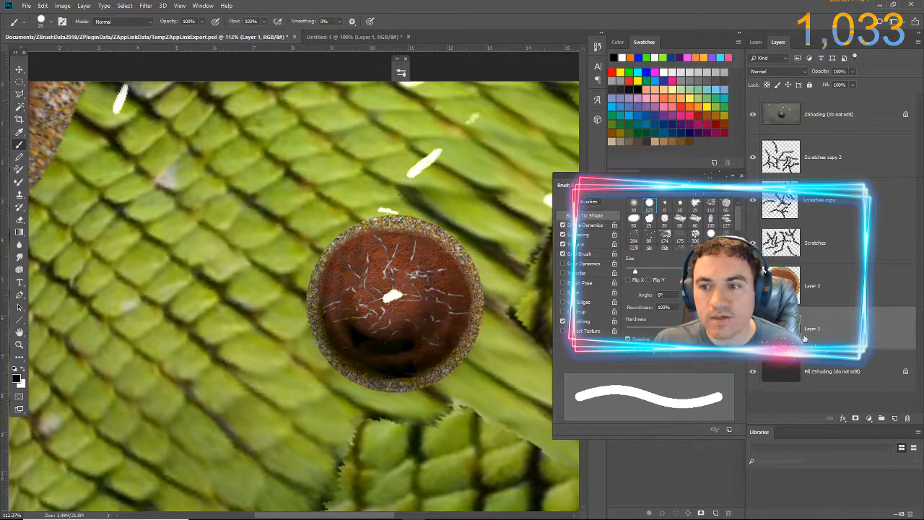
pyautogui.click(801, 287)
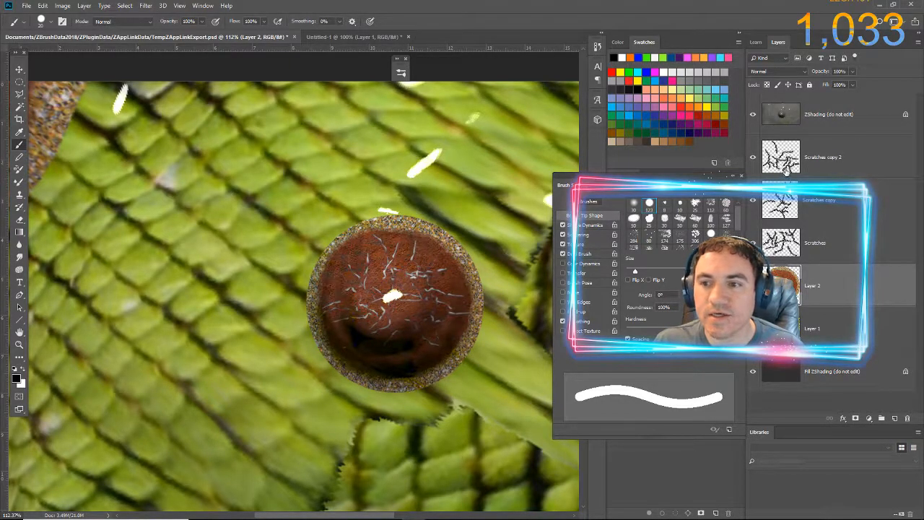
pyautogui.keyDown('shift'); pyautogui.click(823, 156); pyautogui.keyUp('shift')
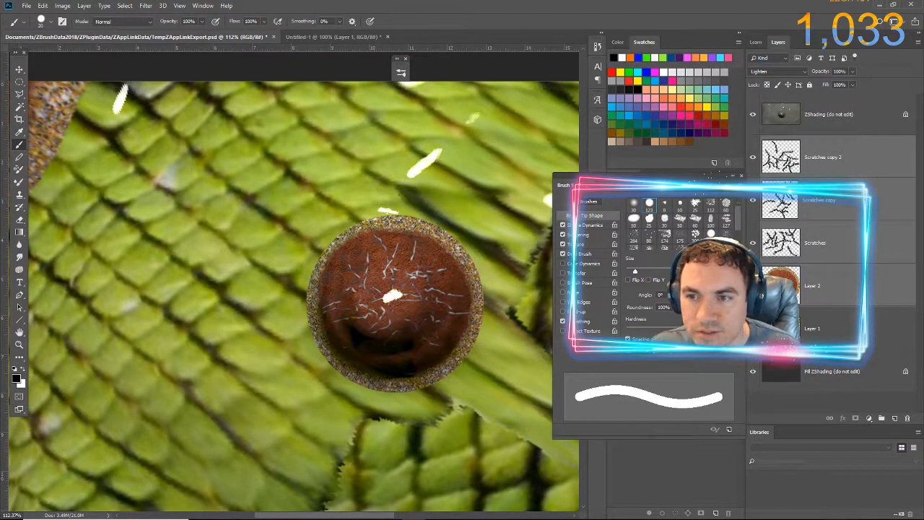
pyautogui.hotkey('ctrl', 'e')
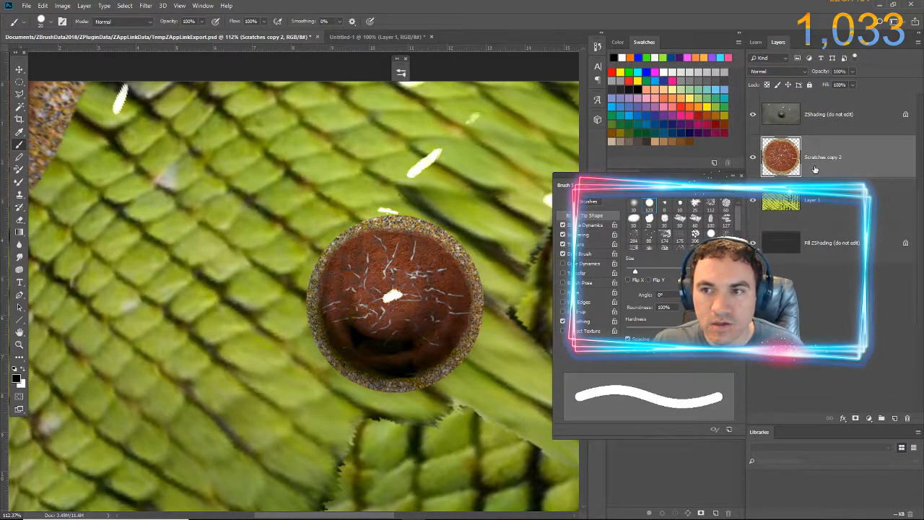
pyautogui.hotkey('ctrl', 'e')
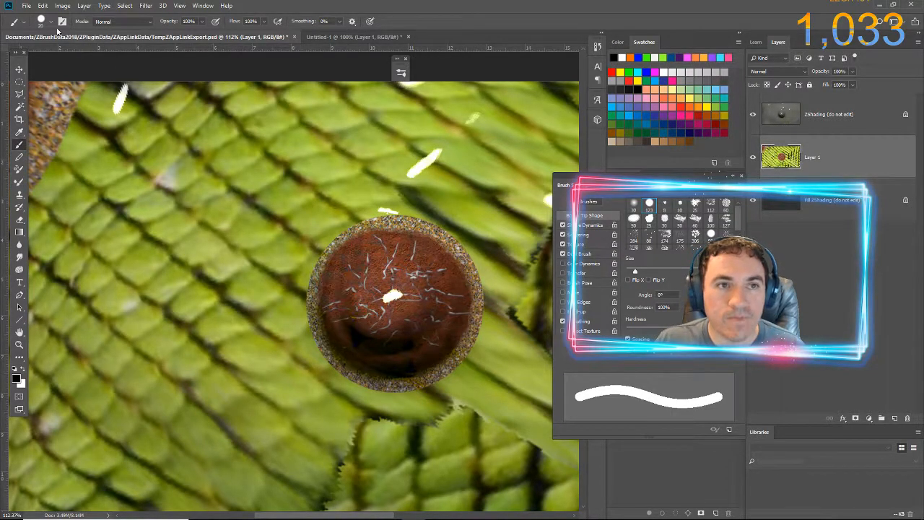
# - Save the PSD, switch back to ZBrush and pick up the edited projection with the scratched rust disc
pyautogui.click(27, 5)
pyautogui.click(51, 104)
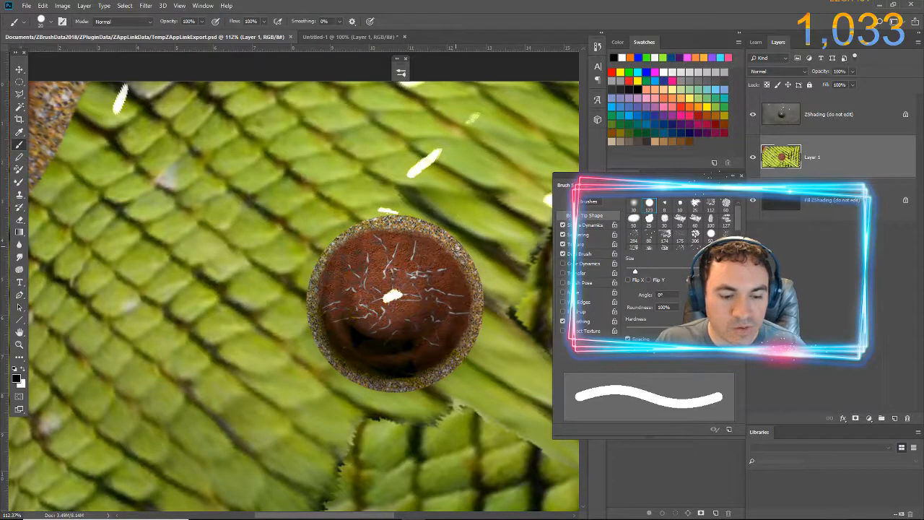
pyautogui.hotkey('alt', 'Tab')
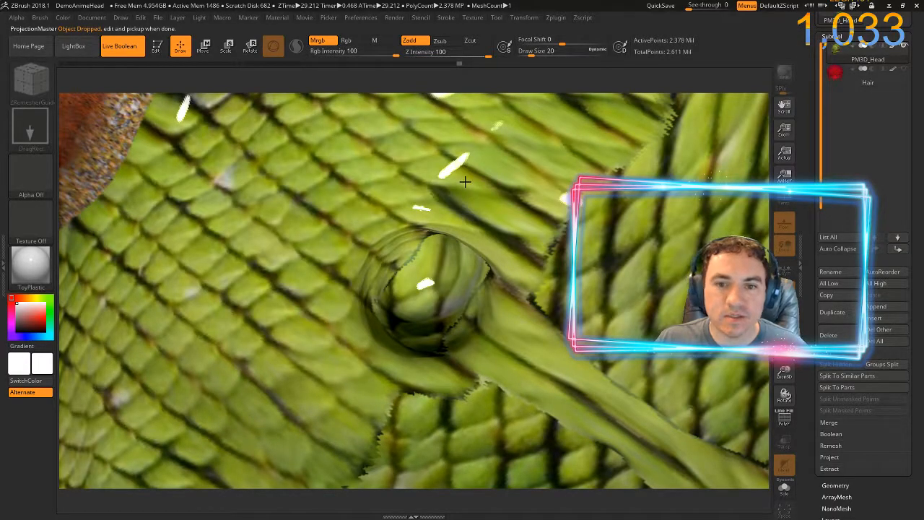
pyautogui.press('g')
pyautogui.click(392, 131)
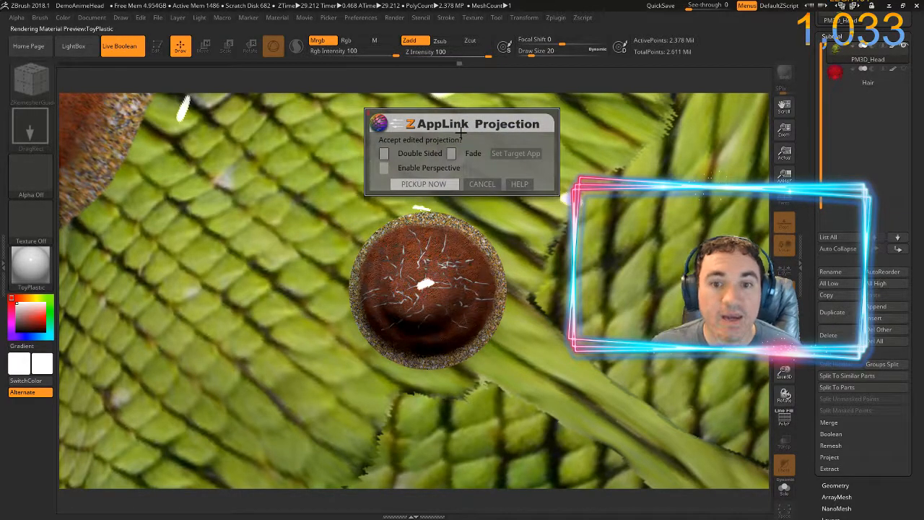
pyautogui.click(423, 183)
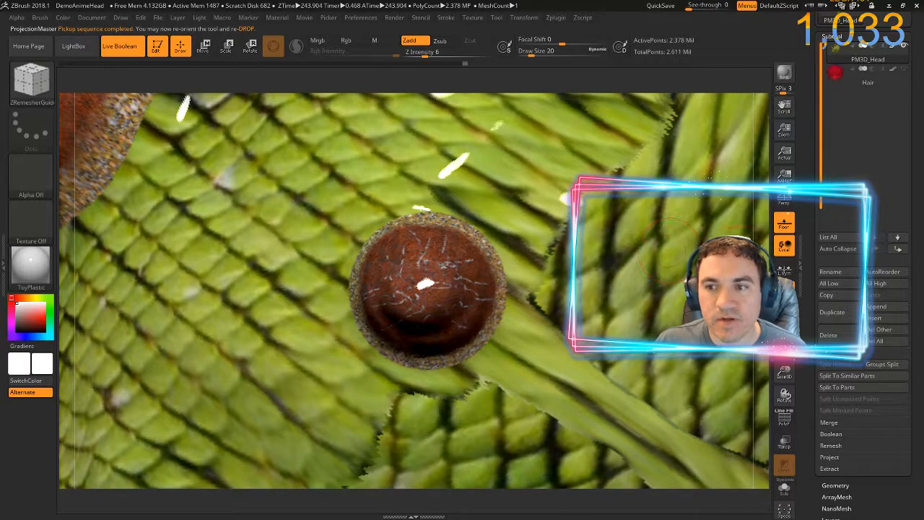
# - Inspect the scratched rust bump from the side and open the Texture Map settings
pyautogui.moveTo(511, 347); pyautogui.dragTo(283, 211, button='right')
pyautogui.moveTo(354, 207); pyautogui.dragTo(337, 196, button='right')
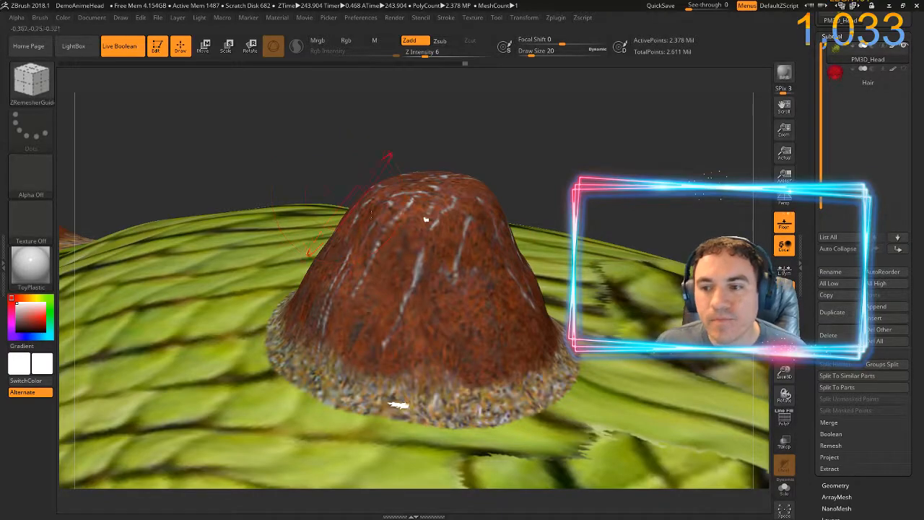
pyautogui.moveTo(808, 404); pyautogui.dragTo(829, 313)
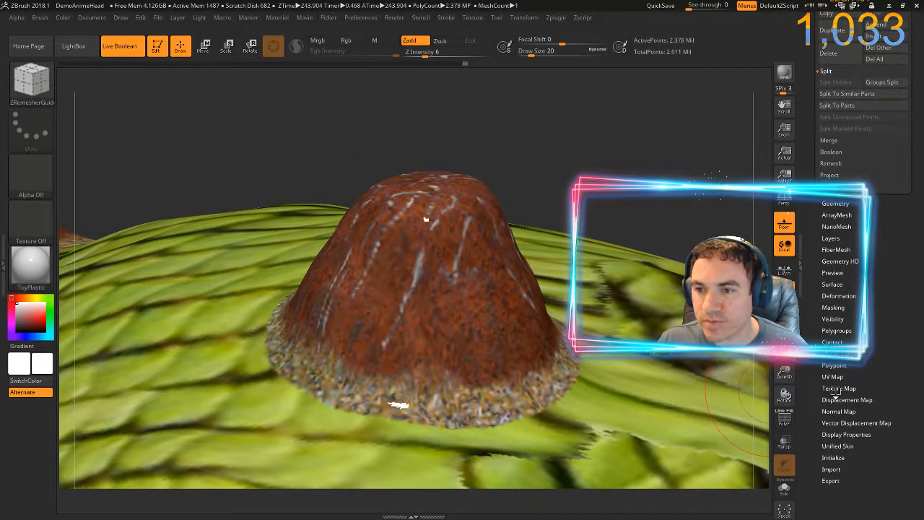
pyautogui.click(842, 388)
pyautogui.moveTo(851, 195); pyautogui.dragTo(858, 371)
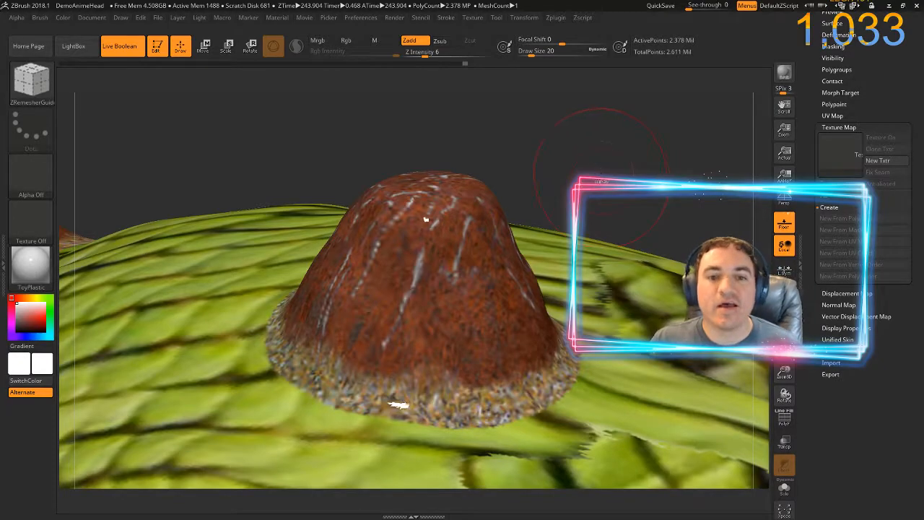
# - Send a view of the pointed ear with the stray glitter patch through ZAppLink and update the open document in Photoshop
pyautogui.moveTo(624, 124); pyautogui.dragTo(515, 171)
pyautogui.moveTo(505, 212)
pyautogui.mouseDown()
pyautogui.moveTo(540, 231)
pyautogui.moveTo(527, 195)
pyautogui.moveTo(427, 181)
pyautogui.moveTo(412, 146)
pyautogui.moveTo(549, 217)
pyautogui.moveTo(609, 274)
pyautogui.moveTo(671, 214)
pyautogui.moveTo(656, 221)
pyautogui.moveTo(665, 318)
pyautogui.moveTo(606, 311)
pyautogui.moveTo(650, 299)
pyautogui.moveTo(650, 314)
pyautogui.mouseUp()
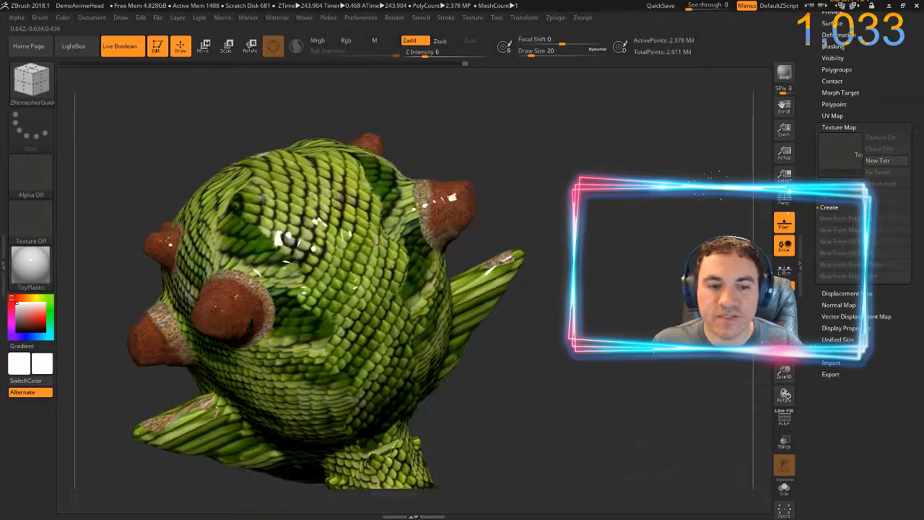
pyautogui.moveTo(562, 304); pyautogui.dragTo(559, 320)
pyautogui.moveTo(560, 320)
pyautogui.keyDown('ctrl'); pyautogui.mouseDown(button='right')
pyautogui.moveTo(602, 301)
pyautogui.moveTo(670, 300)
pyautogui.moveTo(639, 346)
pyautogui.moveTo(661, 395)
pyautogui.moveTo(586, 287)
pyautogui.moveTo(580, 324)
pyautogui.moveTo(563, 265)
pyautogui.moveTo(565, 330)
pyautogui.moveTo(564, 317)
pyautogui.moveTo(581, 373)
pyautogui.moveTo(512, 153)
pyautogui.mouseUp(button='right'); pyautogui.keyUp('ctrl')
pyautogui.moveTo(456, 147)
pyautogui.keyDown('ctrl'); pyautogui.mouseDown(button='right')
pyautogui.moveTo(601, 309)
pyautogui.moveTo(641, 320)
pyautogui.mouseUp(button='right'); pyautogui.keyUp('ctrl')
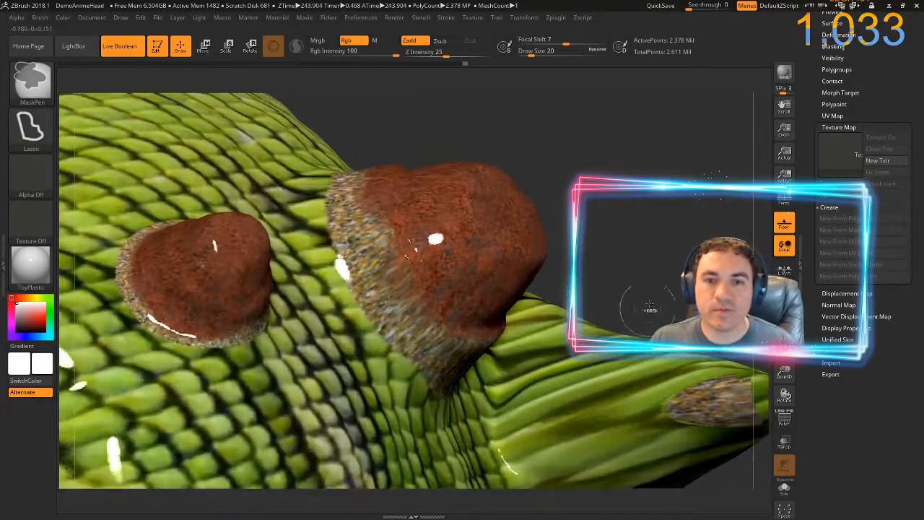
pyautogui.keyDown('alt'); pyautogui.moveTo(648, 241); pyautogui.dragTo(474, 74, button='right'); pyautogui.keyUp('alt')
pyautogui.moveTo(607, 225)
pyautogui.mouseDown(button='right')
pyautogui.moveTo(533, 208)
pyautogui.moveTo(549, 219)
pyautogui.moveTo(531, 189)
pyautogui.moveTo(514, 197)
pyautogui.moveTo(411, 180)
pyautogui.moveTo(464, 173)
pyautogui.moveTo(450, 145)
pyautogui.moveTo(546, 181)
pyautogui.moveTo(600, 248)
pyautogui.moveTo(433, 112)
pyautogui.moveTo(434, 124)
pyautogui.mouseUp(button='right')
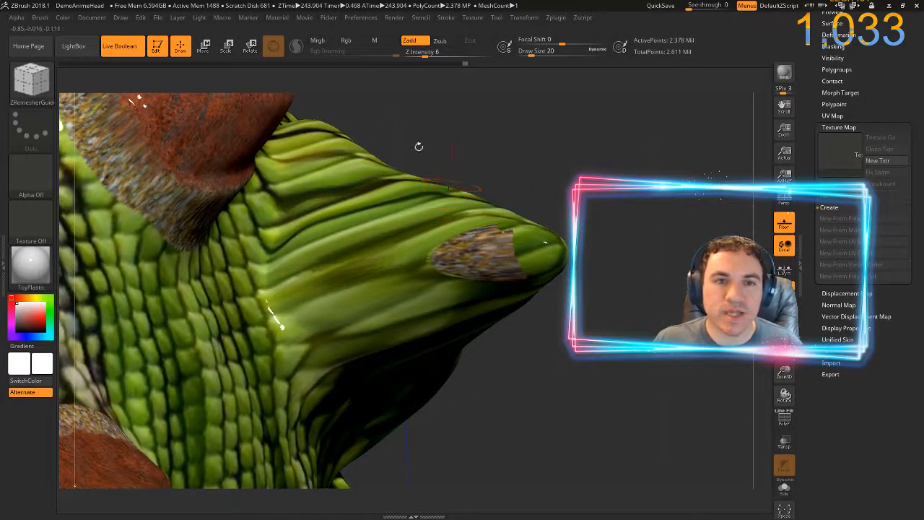
pyautogui.hotkey('ctrl', 'shift', 's')
pyautogui.click(421, 184)
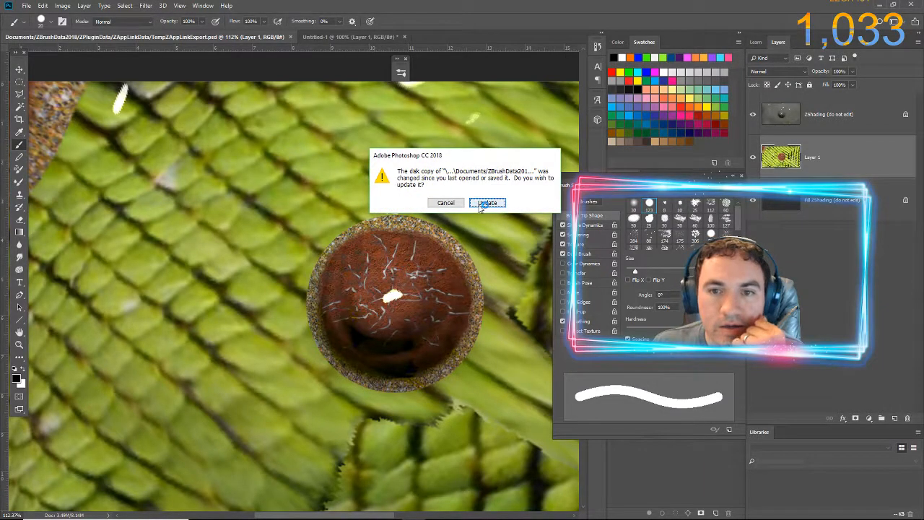
pyautogui.click(488, 202)
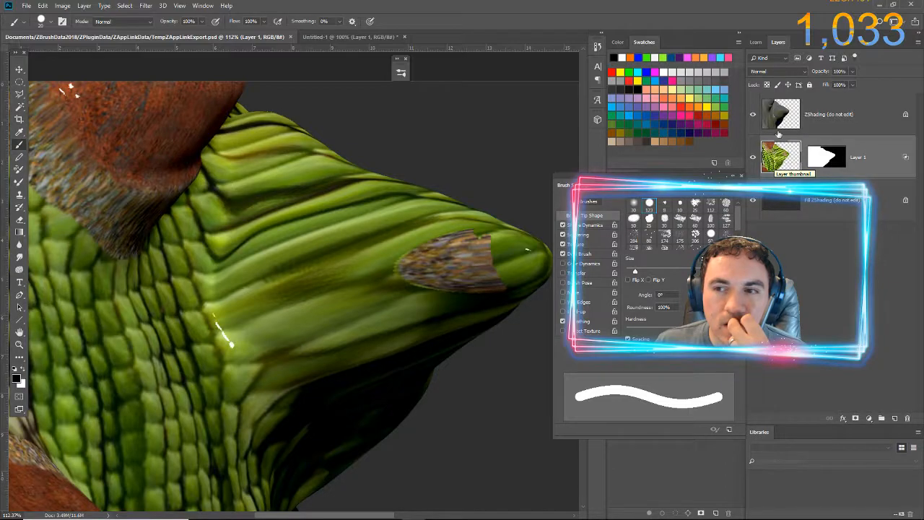
# - Hide the ZShading layer and smudge the edge of the ear's glitter patch with a brush enlarged to 200
pyautogui.click(754, 115)
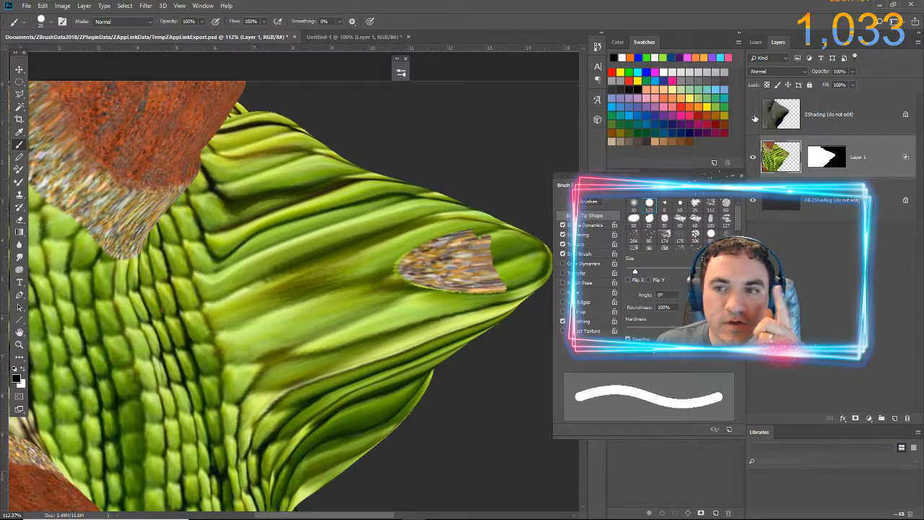
pyautogui.click(20, 258)
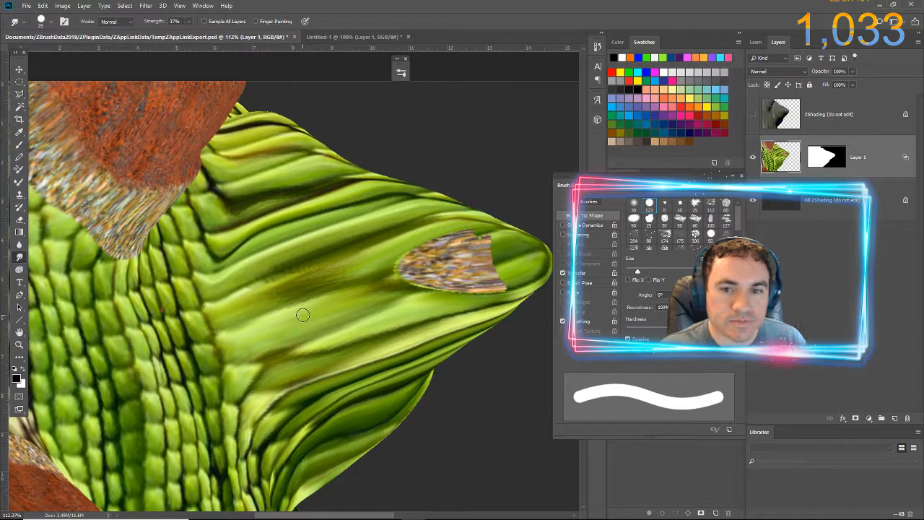
pyautogui.press(']')
pyautogui.press(']')
pyautogui.press(']')
pyautogui.press(']')
pyautogui.press(']')
pyautogui.press(']')
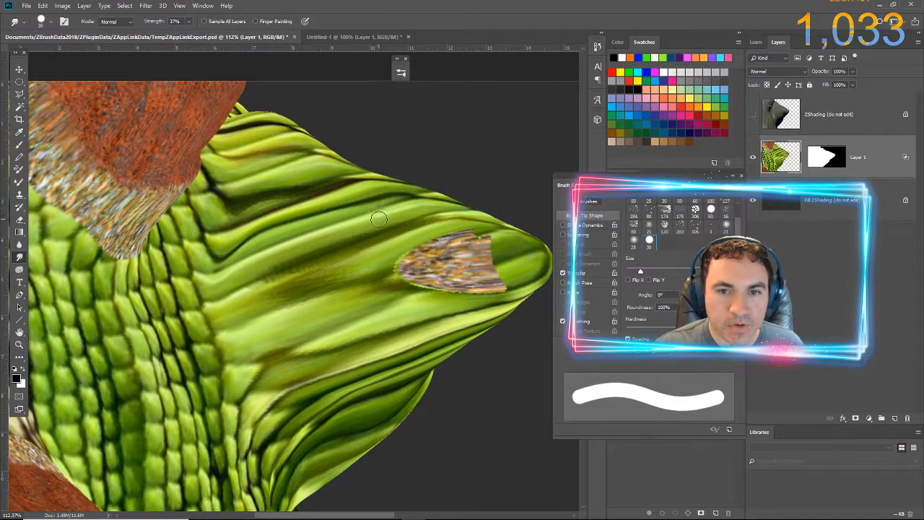
pyautogui.moveTo(368, 271)
pyautogui.mouseDown()
pyautogui.moveTo(361, 282)
pyautogui.moveTo(330, 268)
pyautogui.moveTo(408, 261)
pyautogui.mouseUp()
pyautogui.hotkey('ctrl', '[')
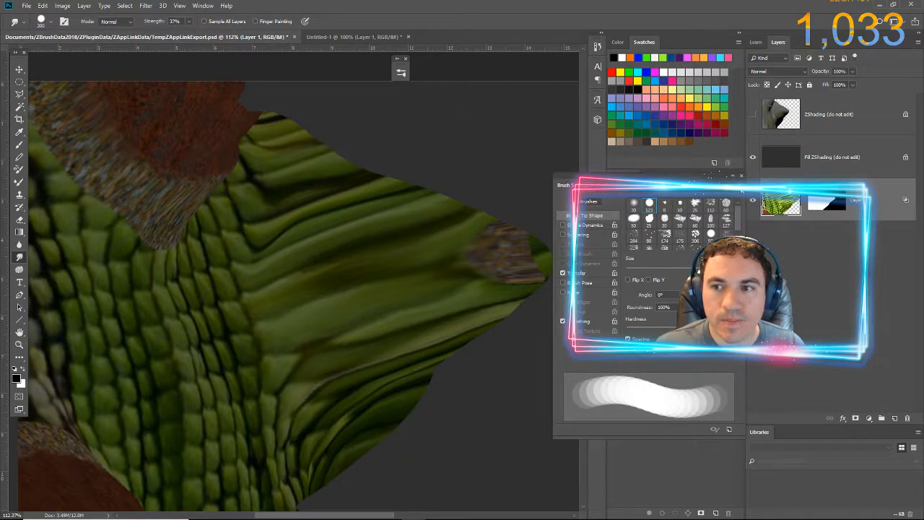
pyautogui.click(781, 160)
pyautogui.click(781, 207)
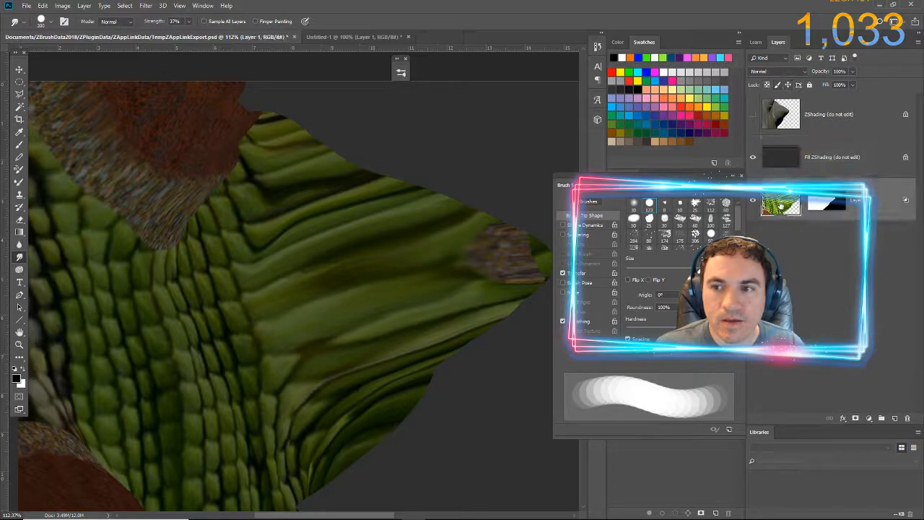
pyautogui.hotkey('ctrl', 'alt', 'z')
pyautogui.hotkey('ctrl', 'alt', 'z')
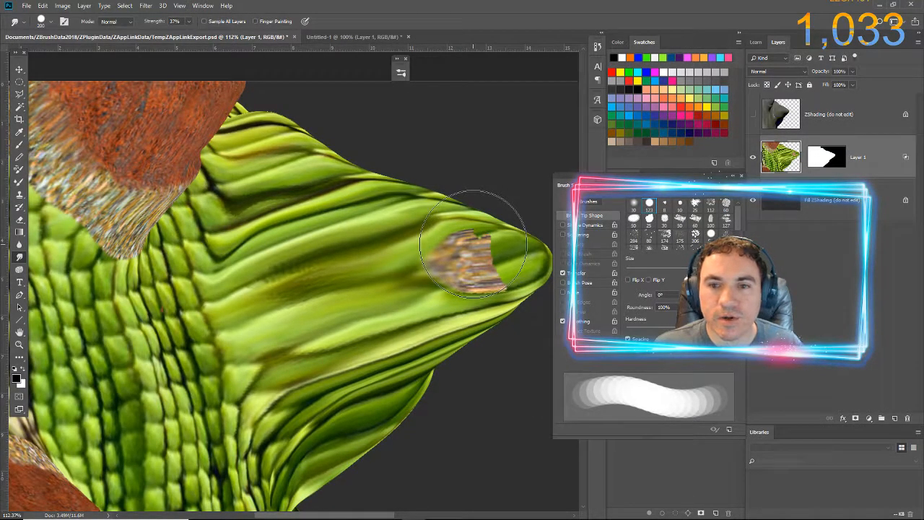
# - Try to smudge the remaining glitter patch further into the green skin, using a progressively smaller brush
pyautogui.moveTo(404, 277)
pyautogui.mouseDown()
pyautogui.moveTo(444, 266)
pyautogui.moveTo(408, 275)
pyautogui.mouseUp()
pyautogui.press('[')
pyautogui.press('[')
pyautogui.press('[')
pyautogui.press('[')
pyautogui.press('[')
pyautogui.press('[')
pyautogui.press('[')
pyautogui.press('[')
pyautogui.press('[')
pyautogui.press('[')
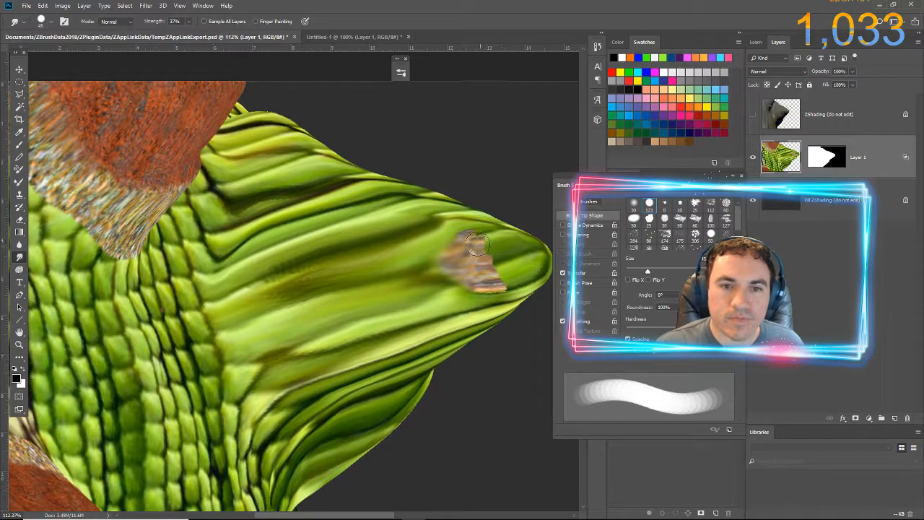
# - Cover the glitter patch near the ear tip with green skin sampled from the ear's middle, using an enlarged Clone Stamp brush
pyautogui.click(19, 195)
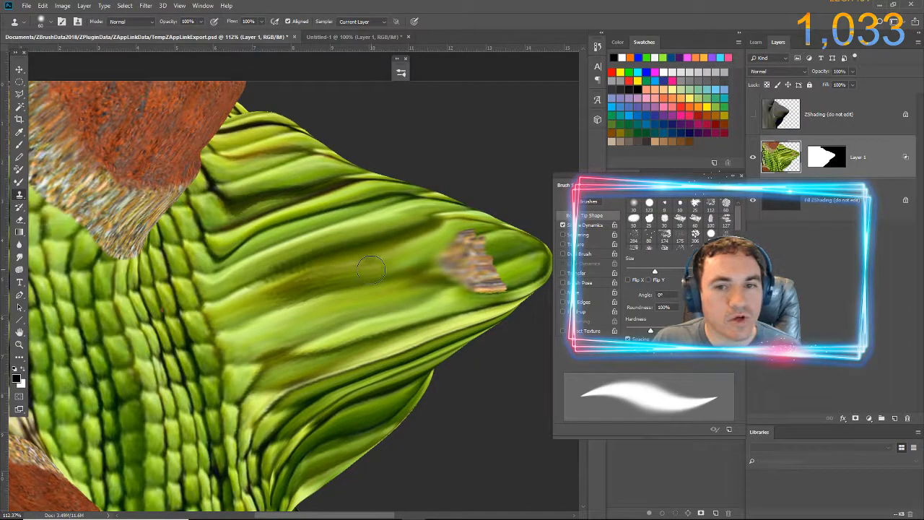
pyautogui.press(']')
pyautogui.press(']')
pyautogui.press(']')
pyautogui.press(']')
pyautogui.press(']')
pyautogui.press(']')
pyautogui.press(']')
pyautogui.press(']')
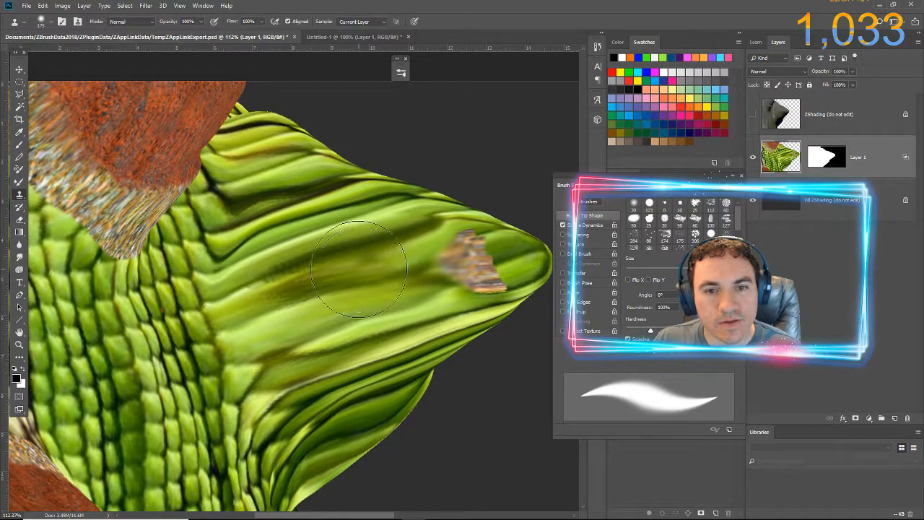
pyautogui.keyDown('alt'); pyautogui.click(349, 281); pyautogui.keyUp('alt')
pyautogui.moveTo(453, 274)
pyautogui.mouseDown()
pyautogui.moveTo(469, 275)
pyautogui.moveTo(459, 267)
pyautogui.moveTo(467, 272)
pyautogui.moveTo(459, 278)
pyautogui.moveTo(425, 279)
pyautogui.moveTo(384, 298)
pyautogui.mouseUp()
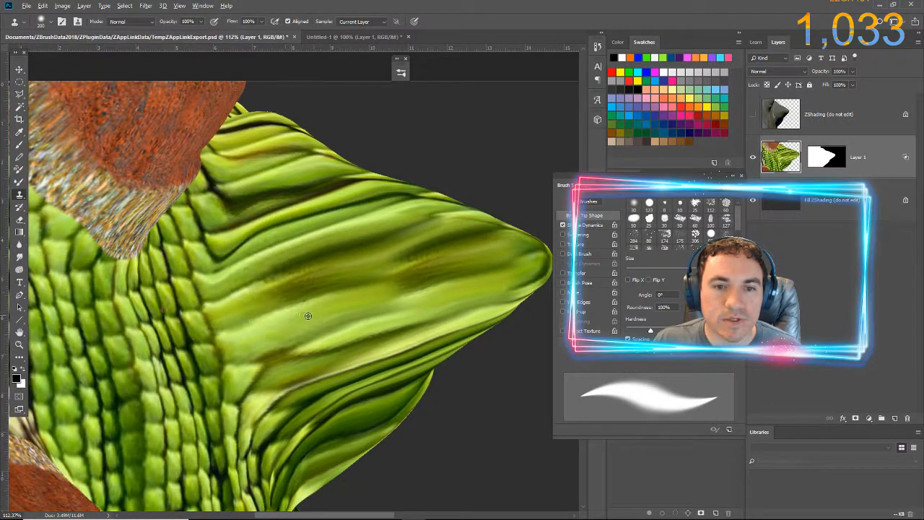
# - Clone more green streaks over the ear's middle to hide repeated marks, lowering the Clone Stamp opacity to 75%
pyautogui.keyDown('alt'); pyautogui.click(361, 283); pyautogui.keyUp('alt')
pyautogui.click(402, 272)
pyautogui.moveTo(171, 26); pyautogui.dragTo(153, 26)
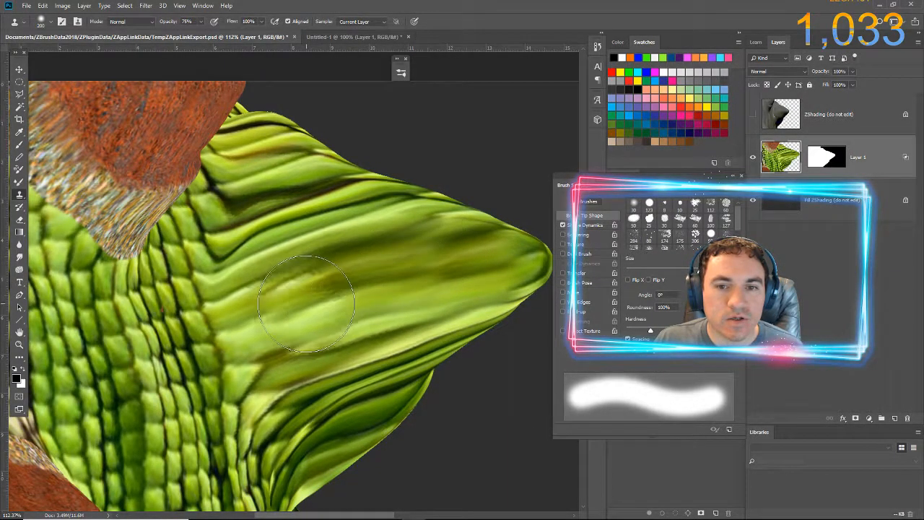
pyautogui.click(353, 406)
pyautogui.click(103, 359)
pyautogui.moveTo(330, 268); pyautogui.dragTo(295, 275)
pyautogui.keyDown('alt'); pyautogui.click(384, 264); pyautogui.keyUp('alt')
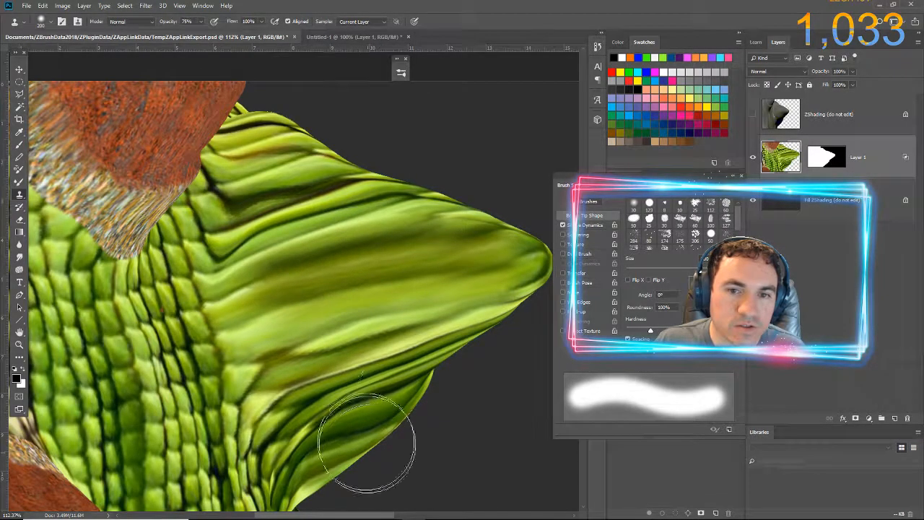
# - Save the retouched ear texture, return to ZBrush and pick up the edited projection on the head
pyautogui.keyDown('alt'); pyautogui.scroll(-2, 311, 343); pyautogui.keyUp('alt')
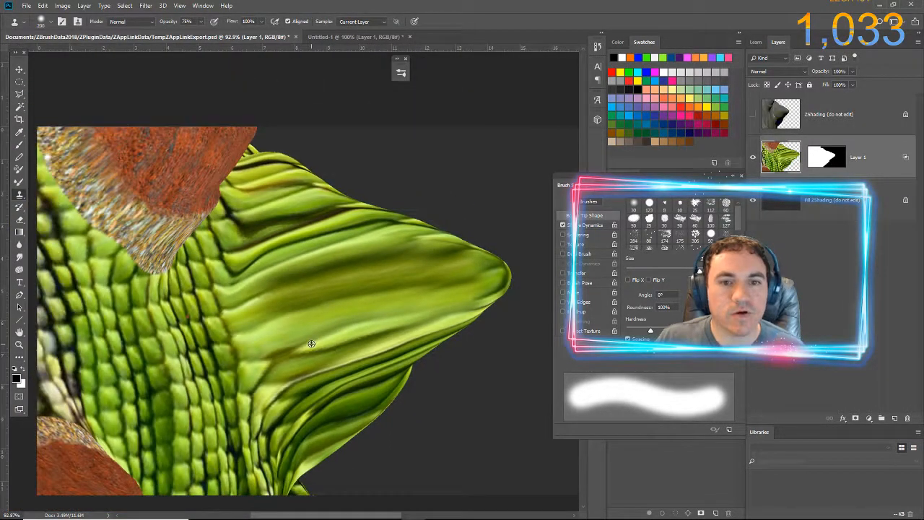
pyautogui.click(25, 10)
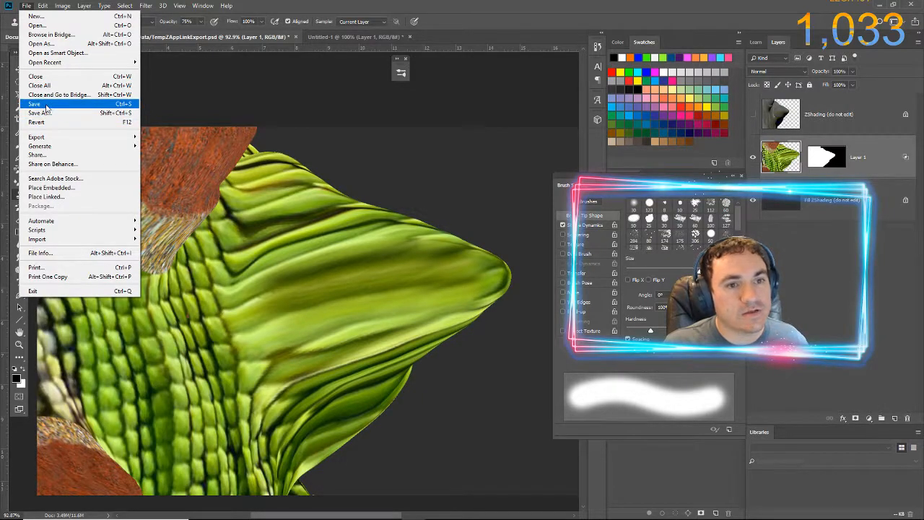
pyautogui.click(36, 103)
pyautogui.hotkey('alt', 'Tab')
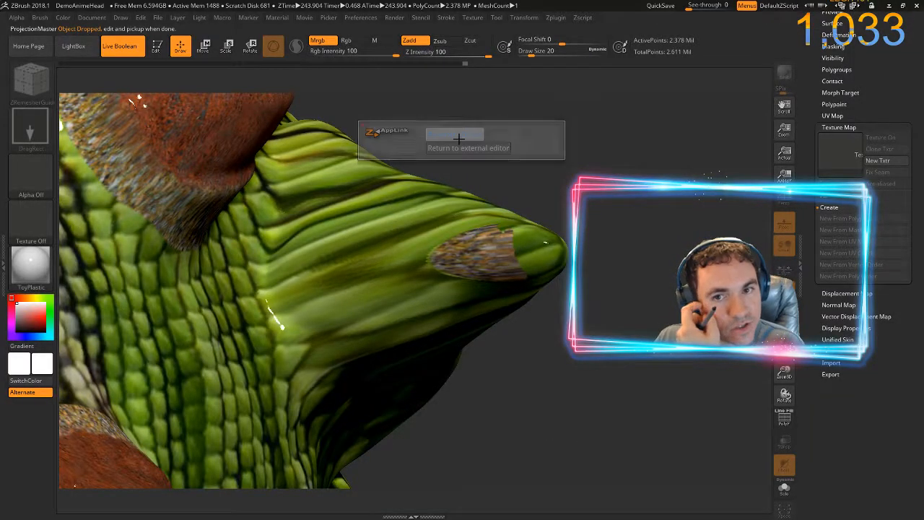
pyautogui.click(458, 135)
pyautogui.click(439, 183)
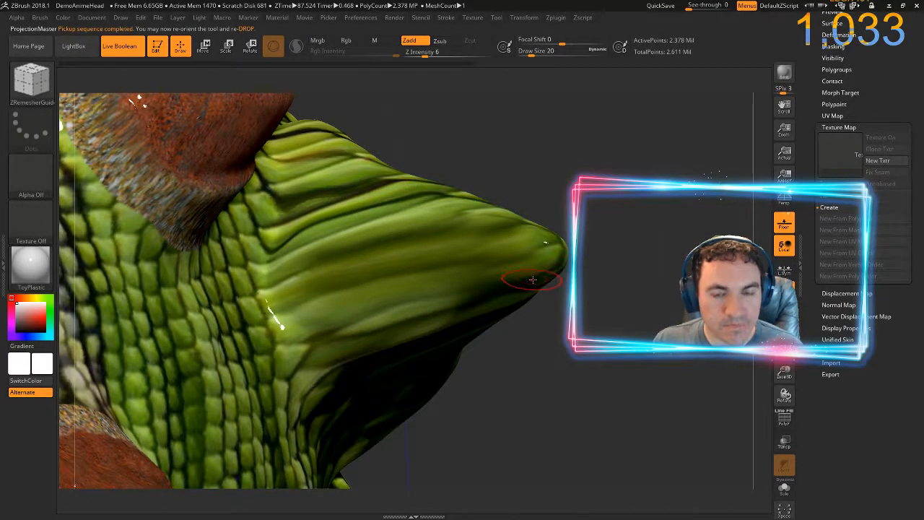
# - Frame the glitter patch on the opposite ear, drop the view through ZAppLink and update the document in Photoshop
pyautogui.moveTo(582, 375); pyautogui.dragTo(832, 384)
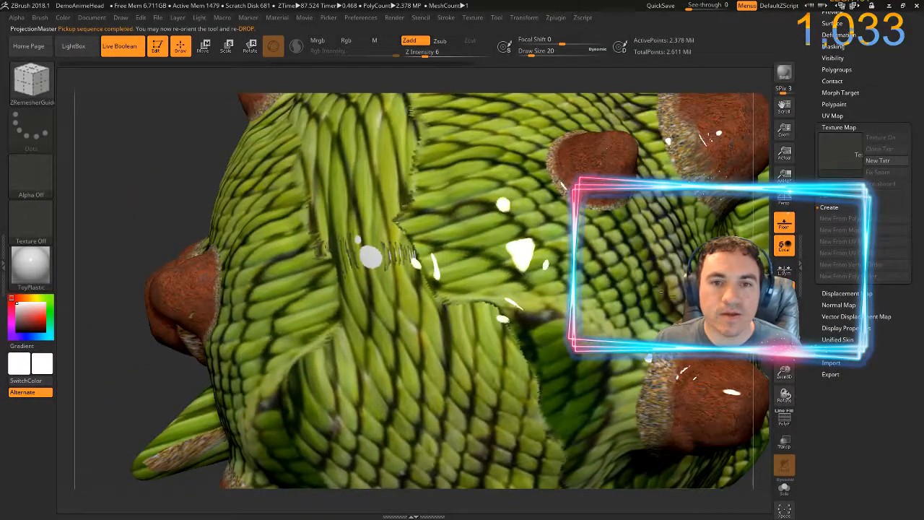
pyautogui.moveTo(173, 180); pyautogui.dragTo(80, 349)
pyautogui.moveTo(105, 351)
pyautogui.keyDown('alt'); pyautogui.mouseDown(button='right')
pyautogui.moveTo(245, 213)
pyautogui.moveTo(223, 278)
pyautogui.moveTo(357, 191)
pyautogui.mouseUp(button='right'); pyautogui.keyUp('alt')
pyautogui.moveTo(402, 245)
pyautogui.keyDown('ctrl'); pyautogui.mouseDown(button='right')
pyautogui.moveTo(388, 274)
pyautogui.moveTo(293, 209)
pyautogui.moveTo(274, 211)
pyautogui.mouseUp(button='right'); pyautogui.keyUp('ctrl')
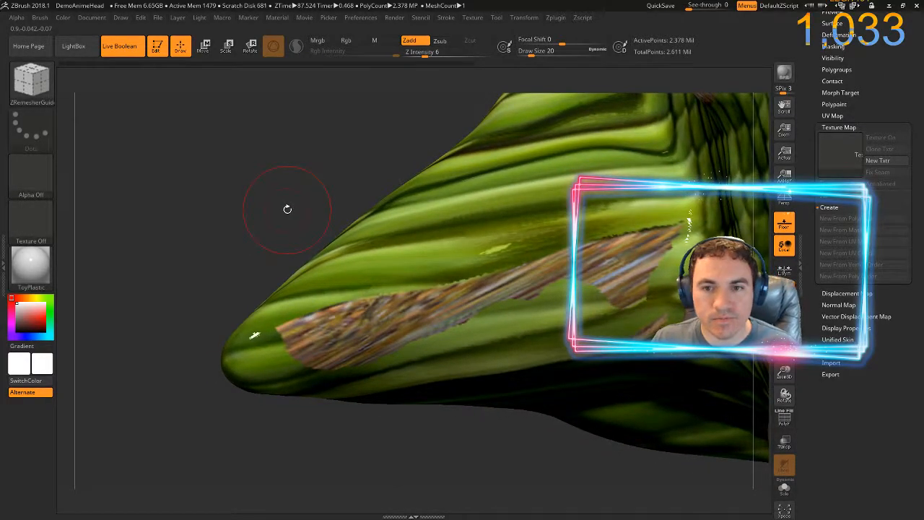
pyautogui.hotkey('ctrl', 'shift', 's')
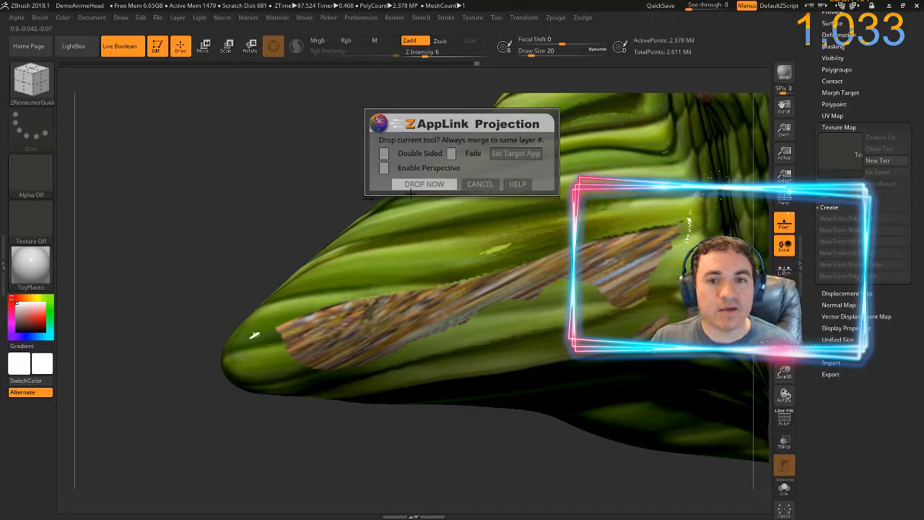
pyautogui.click(423, 185)
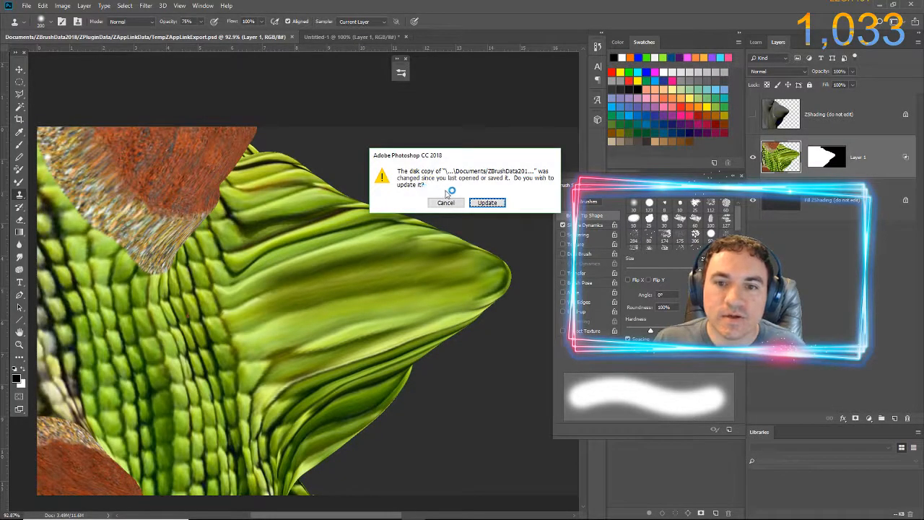
pyautogui.click(485, 203)
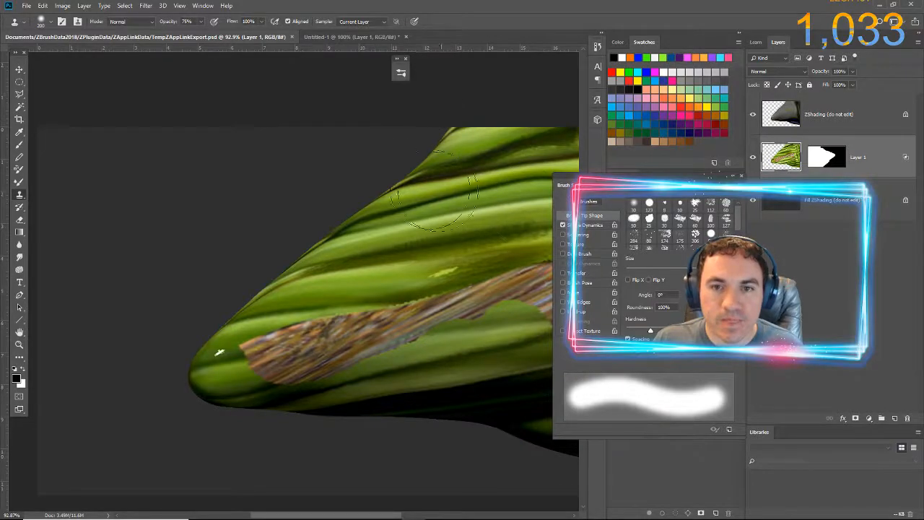
# - Clone green streaks sampled from the ear's upper area over the glitter patch near the ear's base
pyautogui.moveTo(387, 202); pyautogui.dragTo(232, 203)
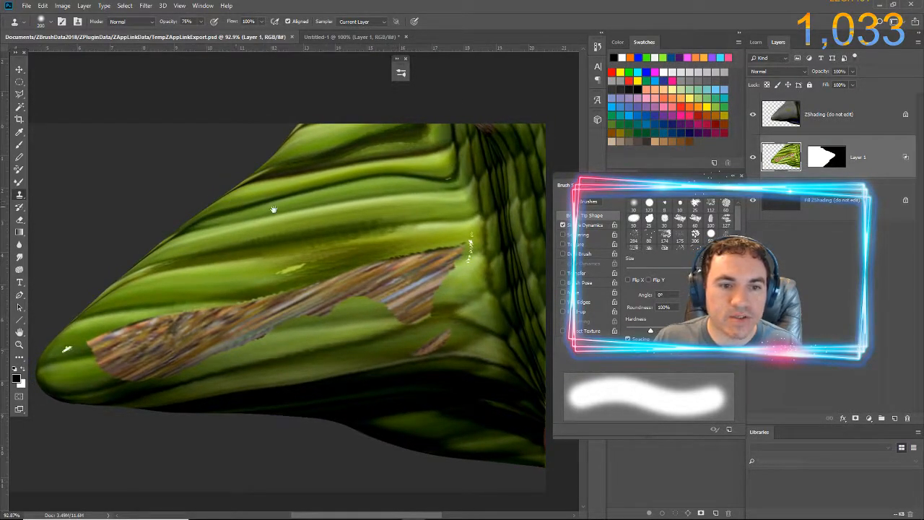
pyautogui.click(431, 275)
pyautogui.hotkey('ctrl', 'alt', 'z')
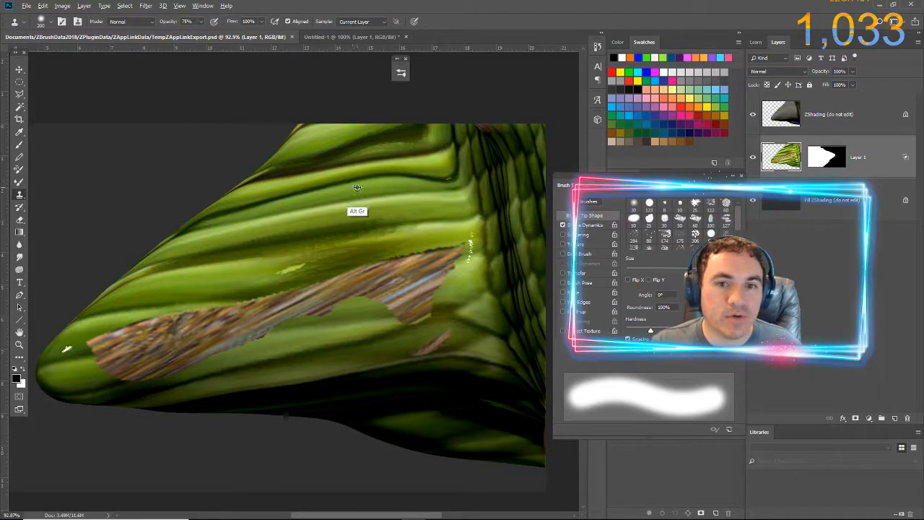
pyautogui.keyDown('alt'); pyautogui.click(356, 200); pyautogui.keyUp('alt')
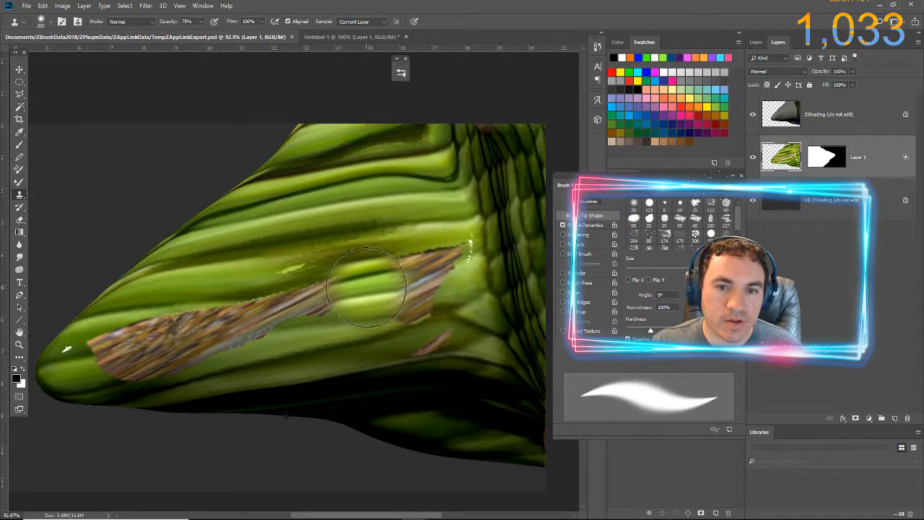
pyautogui.moveTo(393, 272)
pyautogui.mouseDown()
pyautogui.moveTo(448, 258)
pyautogui.moveTo(423, 268)
pyautogui.mouseUp()
pyautogui.press('alt')
pyautogui.keyDown('alt'); pyautogui.click(266, 225); pyautogui.keyUp('alt')
pyautogui.moveTo(442, 260)
pyautogui.mouseDown()
pyautogui.moveTo(428, 262)
pyautogui.moveTo(419, 282)
pyautogui.moveTo(442, 258)
pyautogui.moveTo(406, 306)
pyautogui.moveTo(417, 307)
pyautogui.mouseUp()
pyautogui.press('alt')
pyautogui.keyDown('alt'); pyautogui.click(302, 200); pyautogui.keyUp('alt')
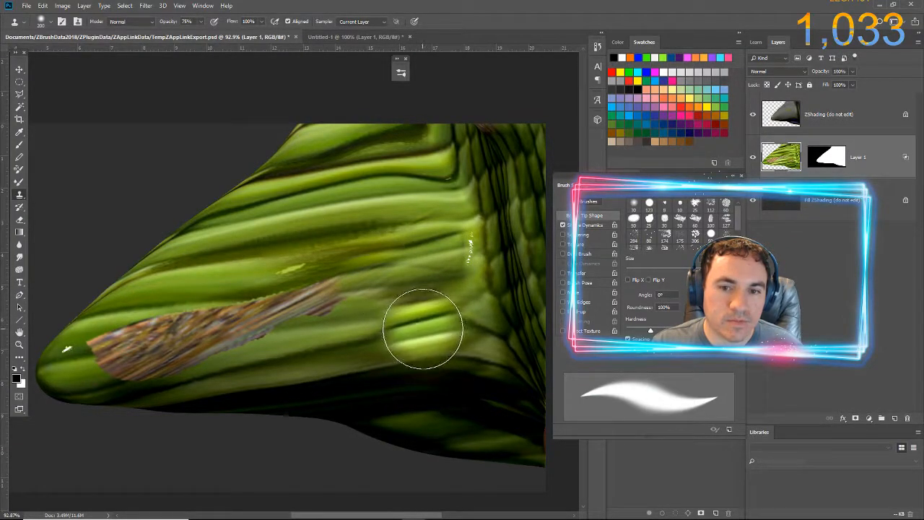
pyautogui.press('alt')
# - Undo the last clone stroke, resample the green streaks and cover the middle stretch of the glitter patch
pyautogui.moveTo(366, 305)
pyautogui.mouseDown()
pyautogui.moveTo(343, 308)
pyautogui.moveTo(394, 297)
pyautogui.moveTo(307, 322)
pyautogui.moveTo(278, 307)
pyautogui.moveTo(304, 278)
pyautogui.moveTo(220, 303)
pyautogui.moveTo(292, 278)
pyautogui.moveTo(423, 268)
pyautogui.moveTo(337, 247)
pyautogui.mouseUp()
pyautogui.hotkey('ctrl', 'z')
pyautogui.press('alt')
pyautogui.keyDown('alt'); pyautogui.click(229, 273); pyautogui.keyUp('alt')
pyautogui.press('alt')
pyautogui.keyDown('alt'); pyautogui.click(327, 211); pyautogui.keyUp('alt')
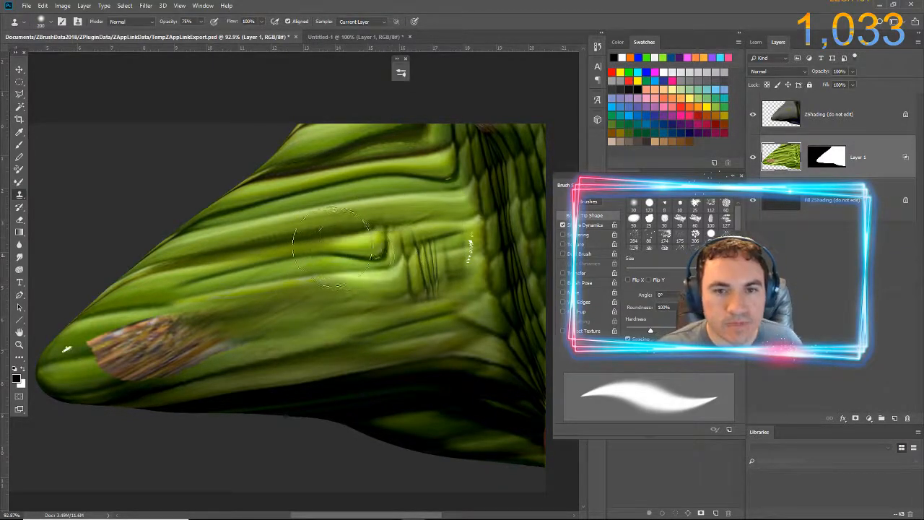
# - Clone clean green streaks over the misplaced dark scale marks copied into the ear's middle
pyautogui.press('alt')
pyautogui.keyDown('alt'); pyautogui.click(326, 221); pyautogui.keyUp('alt')
pyautogui.moveTo(401, 270)
pyautogui.mouseDown()
pyautogui.moveTo(447, 249)
pyautogui.moveTo(371, 269)
pyautogui.moveTo(399, 303)
pyautogui.moveTo(312, 303)
pyautogui.mouseUp()
pyautogui.press('alt')
pyautogui.moveTo(351, 225)
pyautogui.mouseDown()
pyautogui.moveTo(390, 281)
pyautogui.moveTo(272, 289)
pyautogui.mouseUp()
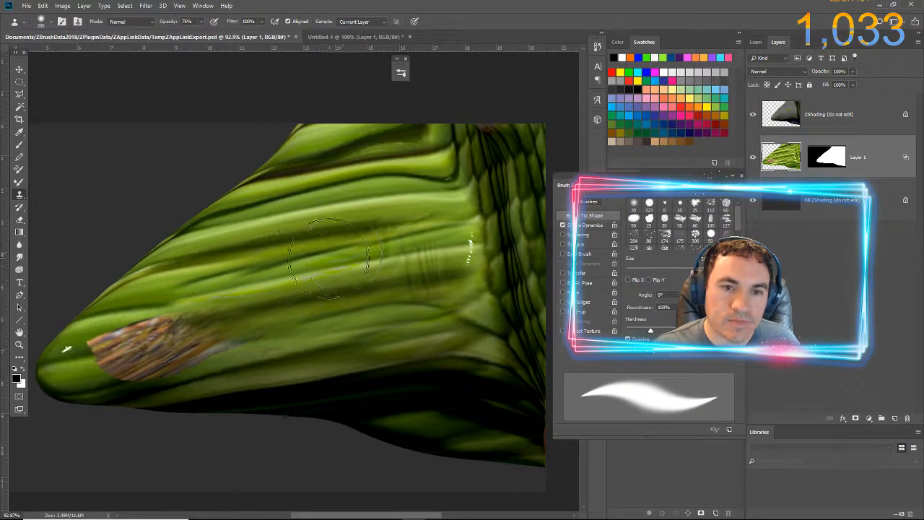
# - Clone sampled green streaks over the upper part of the glitter patch near the ear tip
pyautogui.moveTo(264, 276)
pyautogui.mouseDown()
pyautogui.moveTo(273, 268)
pyautogui.moveTo(278, 296)
pyautogui.moveTo(295, 295)
pyautogui.moveTo(330, 241)
pyautogui.moveTo(321, 219)
pyautogui.moveTo(289, 304)
pyautogui.moveTo(289, 267)
pyautogui.moveTo(289, 287)
pyautogui.moveTo(164, 315)
pyautogui.mouseUp()
pyautogui.press('alt')
pyautogui.press('alt')
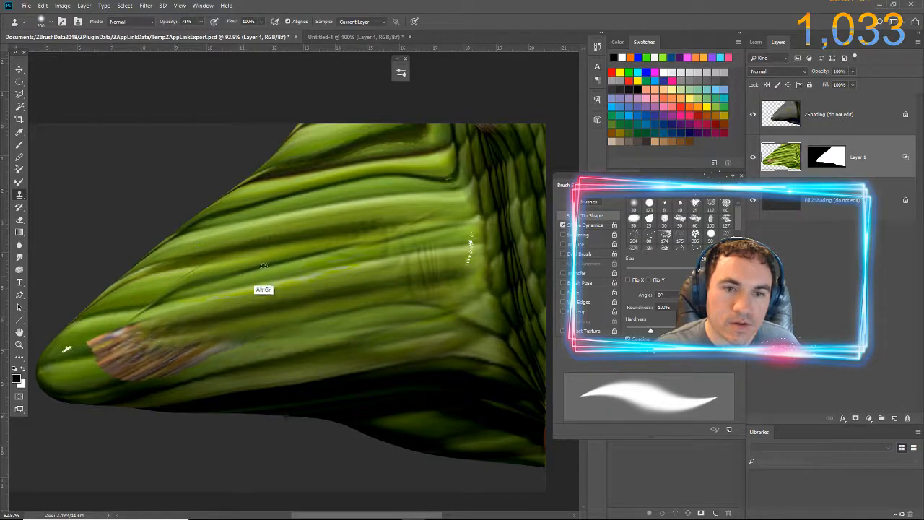
pyautogui.keyDown('alt'); pyautogui.click(347, 289); pyautogui.keyUp('alt')
pyautogui.moveTo(254, 282)
pyautogui.mouseDown()
pyautogui.moveTo(282, 292)
pyautogui.moveTo(99, 347)
pyautogui.moveTo(135, 342)
pyautogui.mouseUp()
# - Reduce the Clone Stamp brush to 90 px and cover the last glitter remnants near the ear tip
pyautogui.press('[')
pyautogui.press('[')
pyautogui.press('[')
pyautogui.press('[')
pyautogui.press('[')
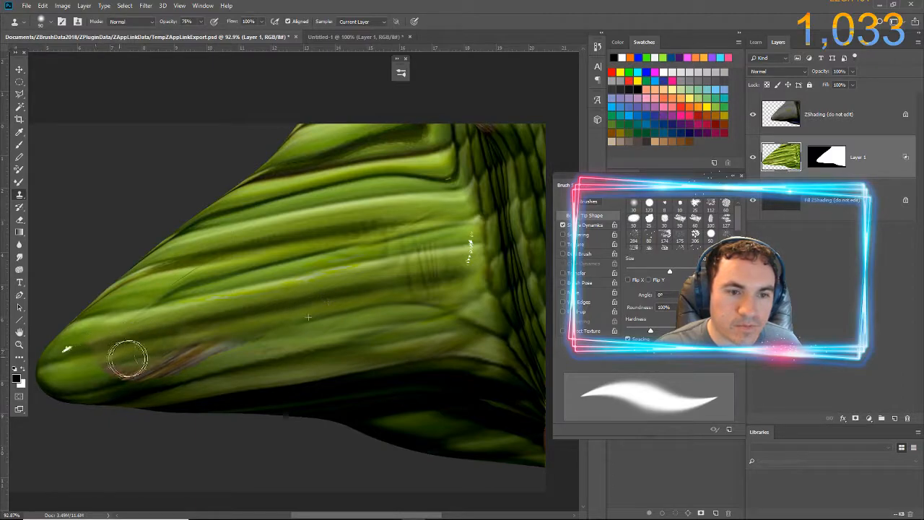
pyautogui.moveTo(110, 371)
pyautogui.mouseDown()
pyautogui.moveTo(166, 363)
pyautogui.moveTo(196, 344)
pyautogui.moveTo(184, 355)
pyautogui.mouseUp()
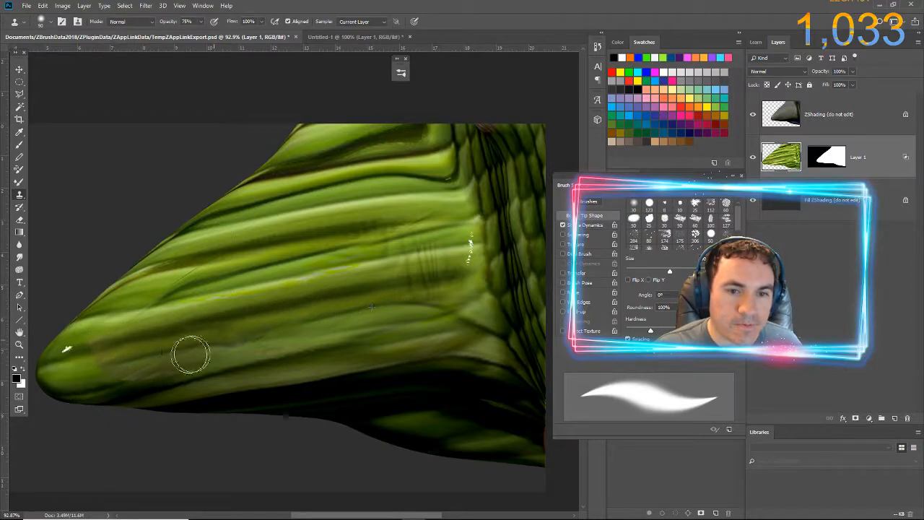
# - Enlarge the Clone Stamp brush to 175 px and blend fresh green streaks over the retouched area near the ear tip
pyautogui.keyDown('alt'); pyautogui.click(351, 320); pyautogui.keyUp('alt')
pyautogui.press(']')
pyautogui.press(']')
pyautogui.press(']')
pyautogui.press(']')
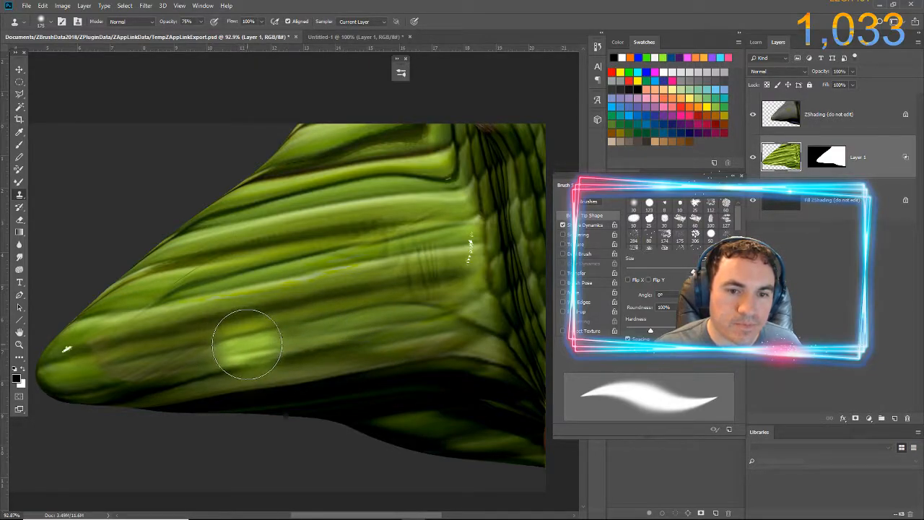
pyautogui.moveTo(220, 353)
pyautogui.mouseDown()
pyautogui.moveTo(253, 339)
pyautogui.moveTo(228, 342)
pyautogui.mouseUp()
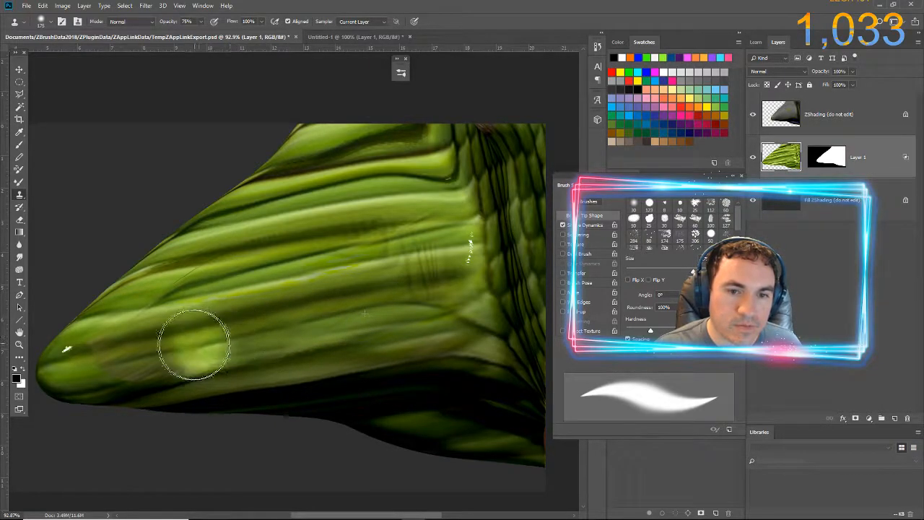
pyautogui.keyDown('alt'); pyautogui.click(329, 315); pyautogui.keyUp('alt')
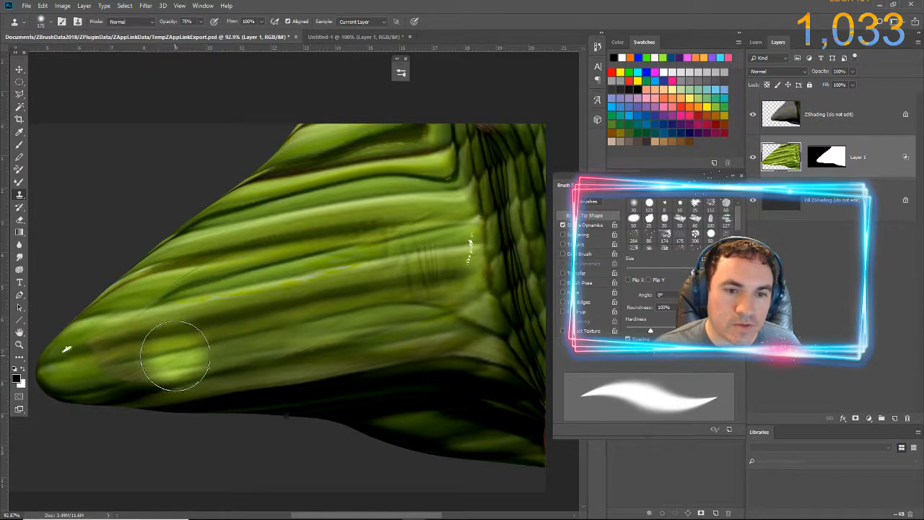
pyautogui.moveTo(153, 357)
pyautogui.mouseDown()
pyautogui.moveTo(119, 360)
pyautogui.moveTo(157, 352)
pyautogui.mouseUp()
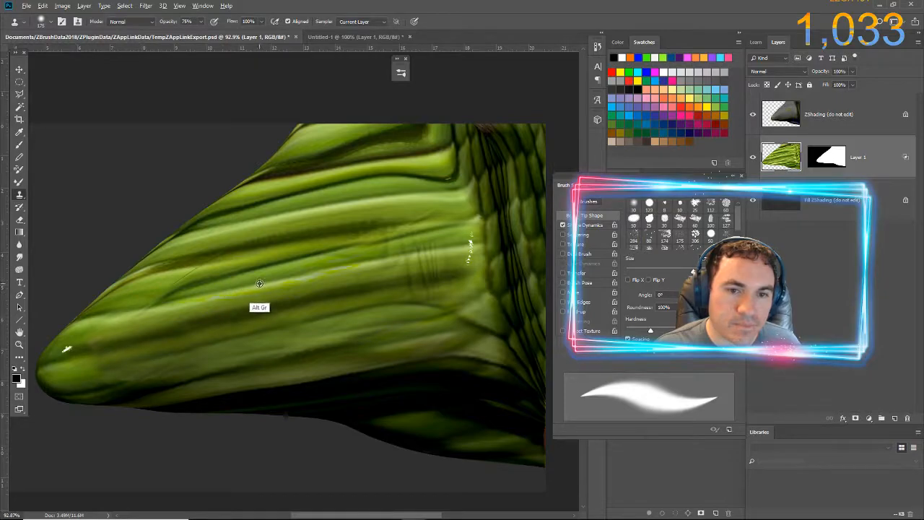
# - Clone green streaks over the repeated dark vertical lines near the ear's base, using 90 and 125 px brushes
pyautogui.keyDown('alt'); pyautogui.click(261, 309); pyautogui.keyUp('alt')
pyautogui.press('[')
pyautogui.press('[')
pyautogui.press('[')
pyautogui.press('[')
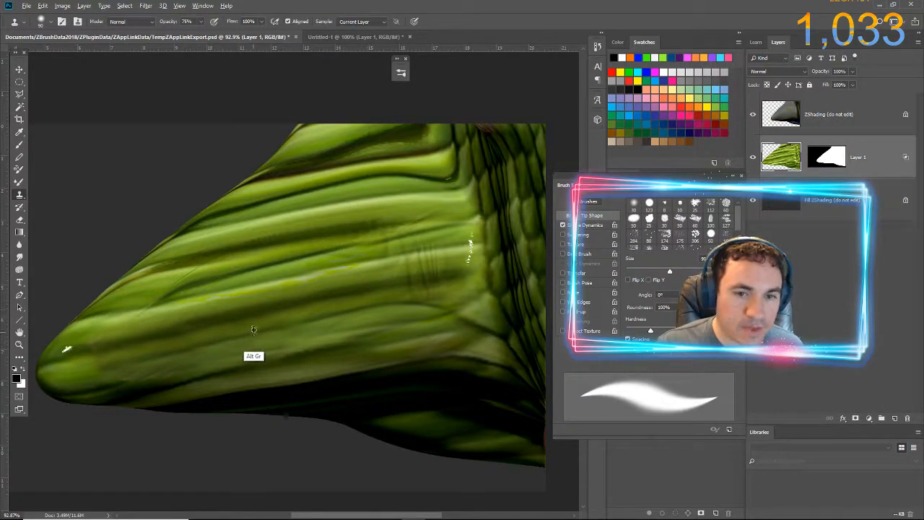
pyautogui.keyDown('alt'); pyautogui.scroll(1, 267, 305); pyautogui.keyUp('alt')
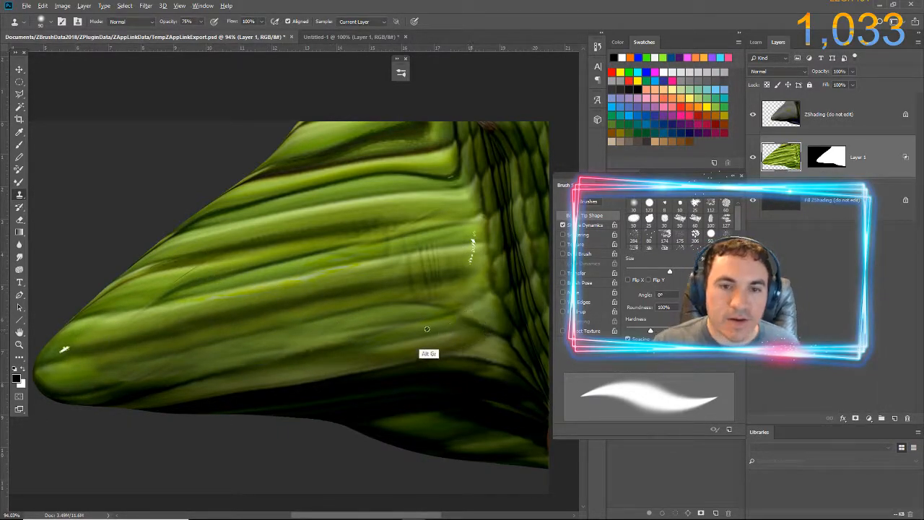
pyautogui.moveTo(337, 310)
pyautogui.mouseDown()
pyautogui.moveTo(433, 265)
pyautogui.moveTo(414, 279)
pyautogui.moveTo(434, 276)
pyautogui.moveTo(412, 277)
pyautogui.moveTo(424, 256)
pyautogui.mouseUp()
pyautogui.press(']')
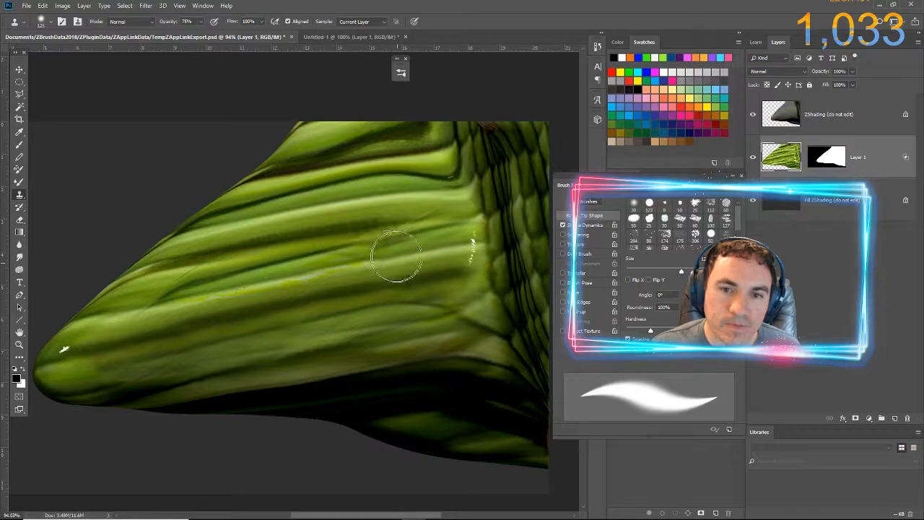
pyautogui.keyDown('alt'); pyautogui.click(289, 263); pyautogui.keyUp('alt')
pyautogui.moveTo(389, 240)
pyautogui.mouseDown()
pyautogui.moveTo(371, 231)
pyautogui.moveTo(335, 238)
pyautogui.mouseUp()
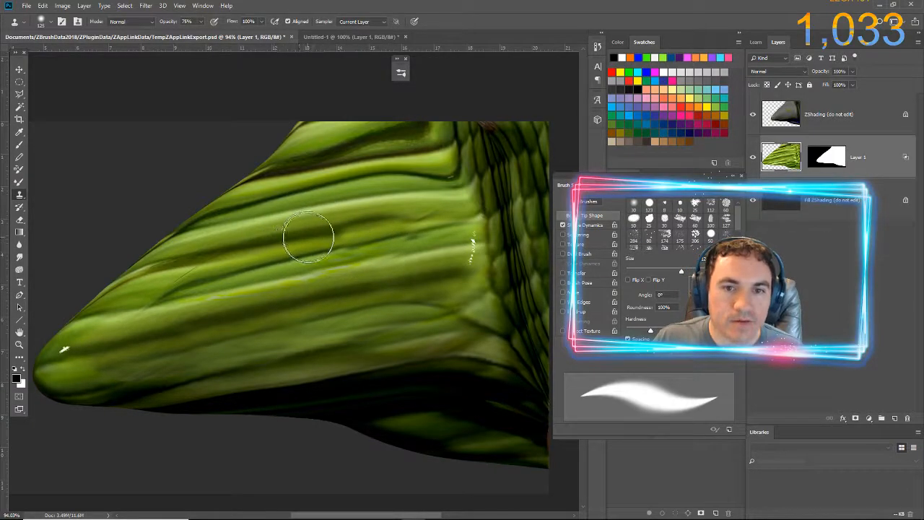
# - Touch up the ear's middle with a 70 px Clone Stamp brush and smudge the hard streak near the tip
pyautogui.press('[')
pyautogui.press('[')
pyautogui.press('[')
pyautogui.press('[')
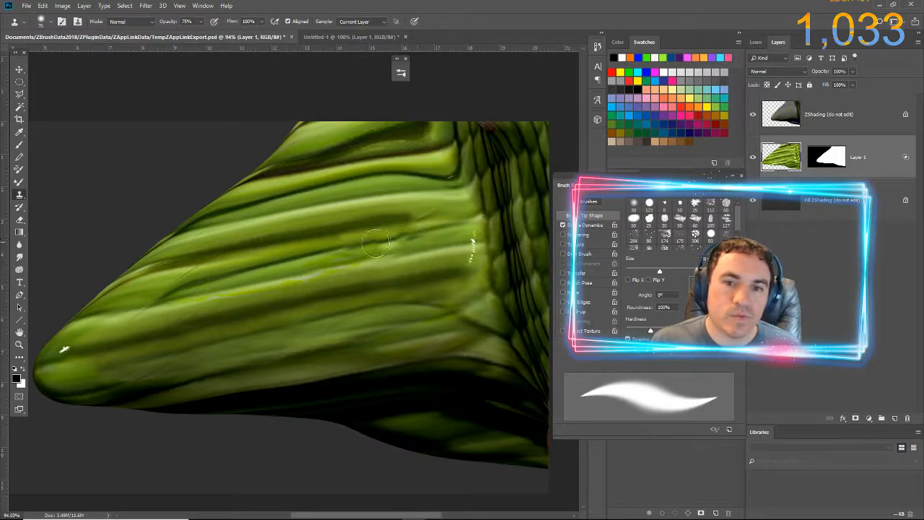
pyautogui.click(19, 256)
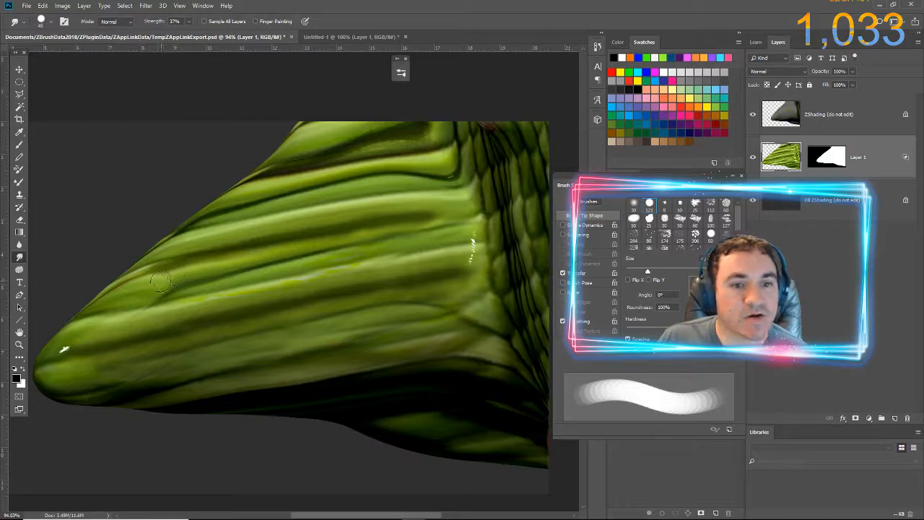
pyautogui.moveTo(135, 313); pyautogui.dragTo(173, 305)
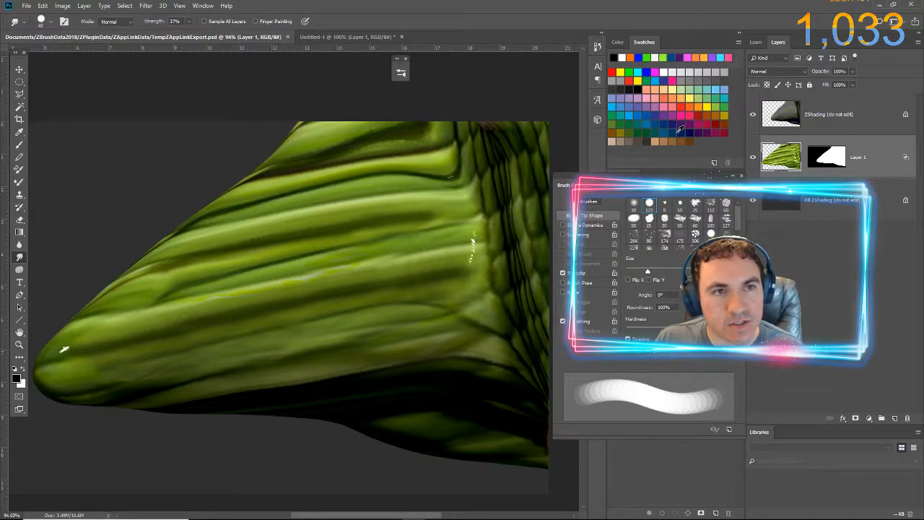
# - Switch back to ZBrush, re-enter it and pick up the edited ear projection
pyautogui.hotkey('alt', 'Tab')
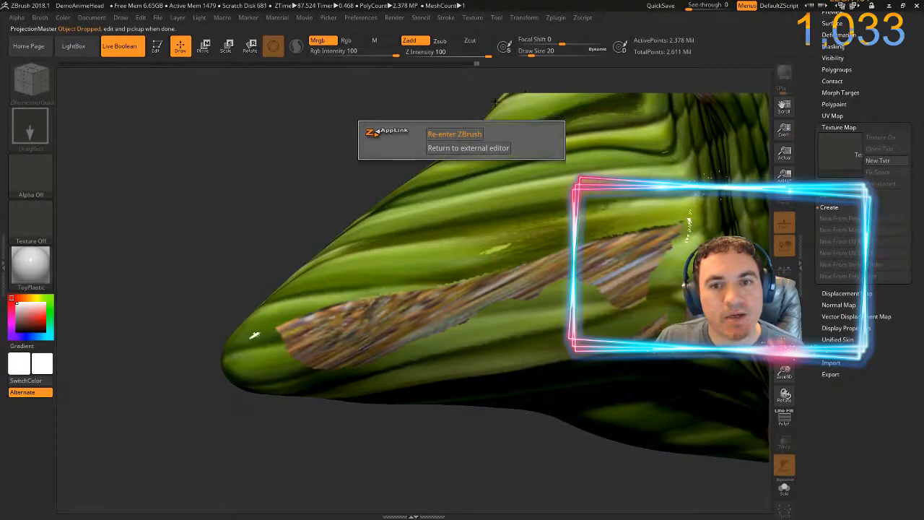
pyautogui.click(471, 131)
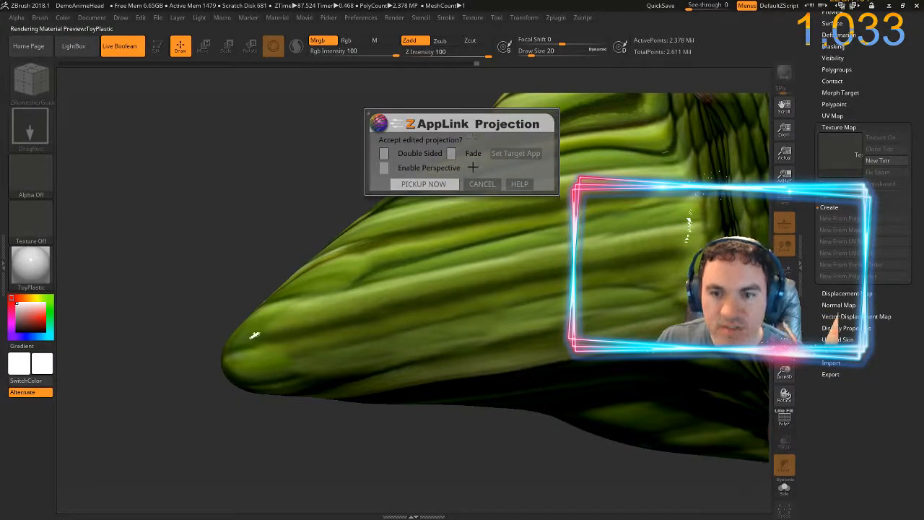
pyautogui.click(417, 185)
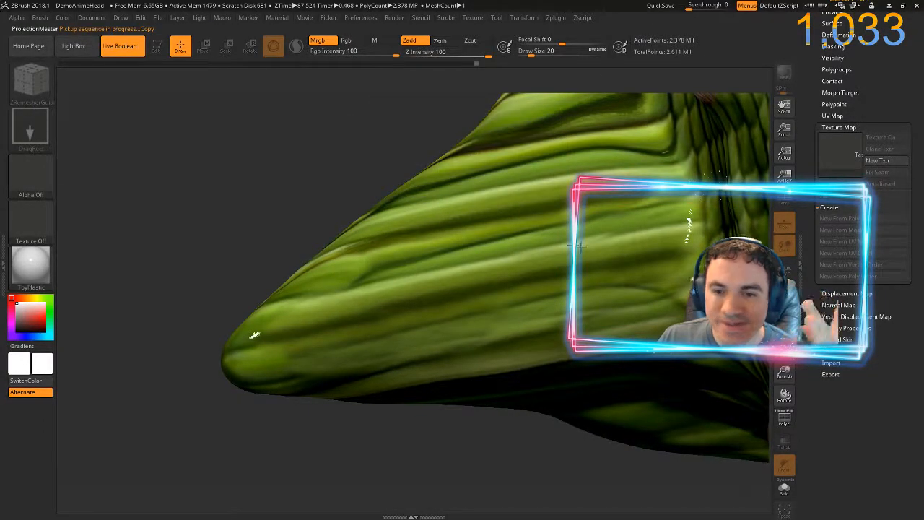
# - Frame the front of the face, drop the view through ZAppLink and update the document in Photoshop
pyautogui.moveTo(306, 174); pyautogui.dragTo(536, 185)
pyautogui.moveTo(550, 226)
pyautogui.mouseDown()
pyautogui.moveTo(559, 239)
pyautogui.moveTo(441, 321)
pyautogui.mouseUp()
pyautogui.moveTo(441, 321)
pyautogui.keyDown('alt'); pyautogui.mouseDown(button='right')
pyautogui.moveTo(577, 334)
pyautogui.moveTo(524, 368)
pyautogui.moveTo(429, 307)
pyautogui.moveTo(529, 384)
pyautogui.moveTo(520, 369)
pyautogui.moveTo(217, 229)
pyautogui.moveTo(325, 244)
pyautogui.moveTo(482, 305)
pyautogui.moveTo(474, 300)
pyautogui.moveTo(686, 271)
pyautogui.moveTo(723, 282)
pyautogui.moveTo(520, 318)
pyautogui.moveTo(408, 353)
pyautogui.moveTo(278, 340)
pyautogui.moveTo(390, 350)
pyautogui.moveTo(401, 426)
pyautogui.moveTo(419, 365)
pyautogui.mouseUp(button='right'); pyautogui.keyUp('alt')
pyautogui.press('ctrl')
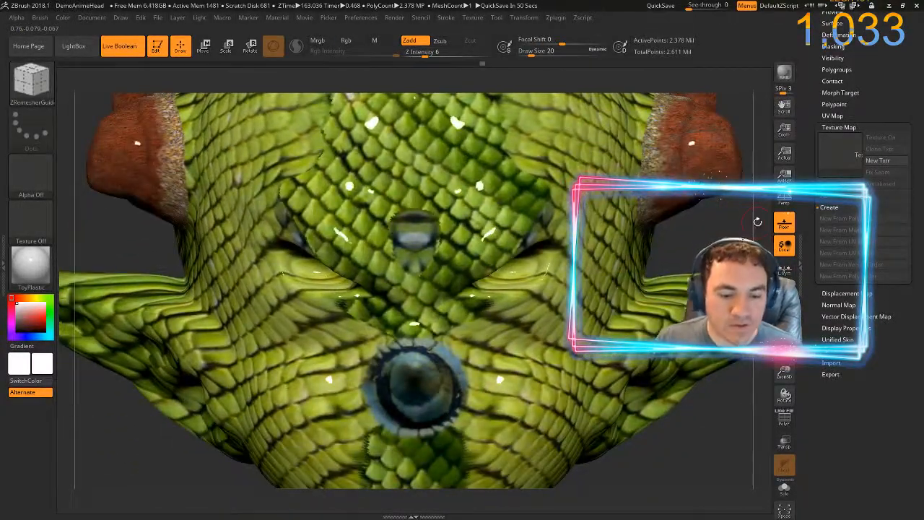
pyautogui.hotkey('ctrl', 'shift', 's')
pyautogui.click(424, 184)
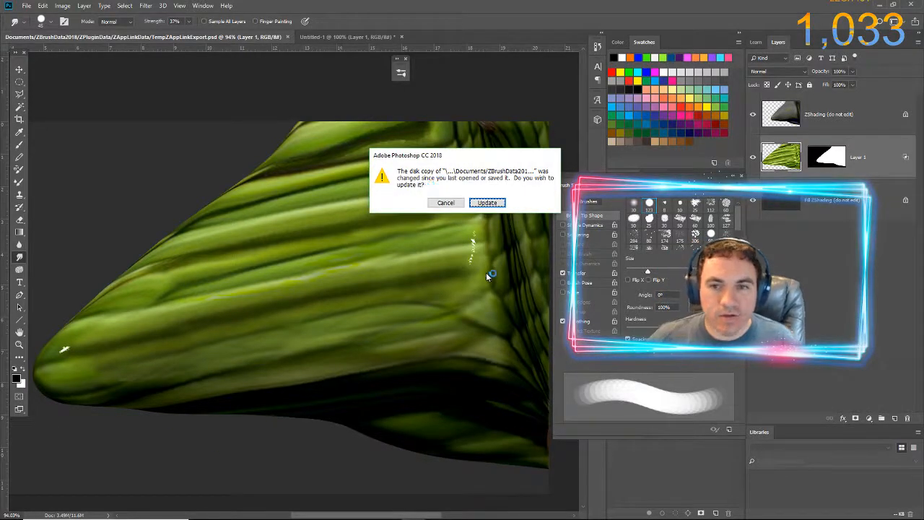
pyautogui.click(486, 203)
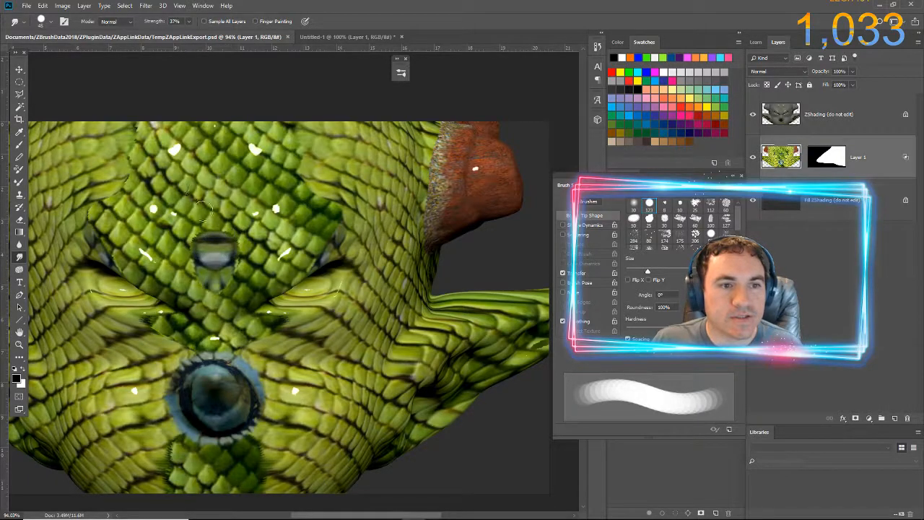
# - Clone scales from the forehead over the faded eye mark above the blue eye, enlarging the Clone Stamp brush to 175 px
pyautogui.click(18, 194)
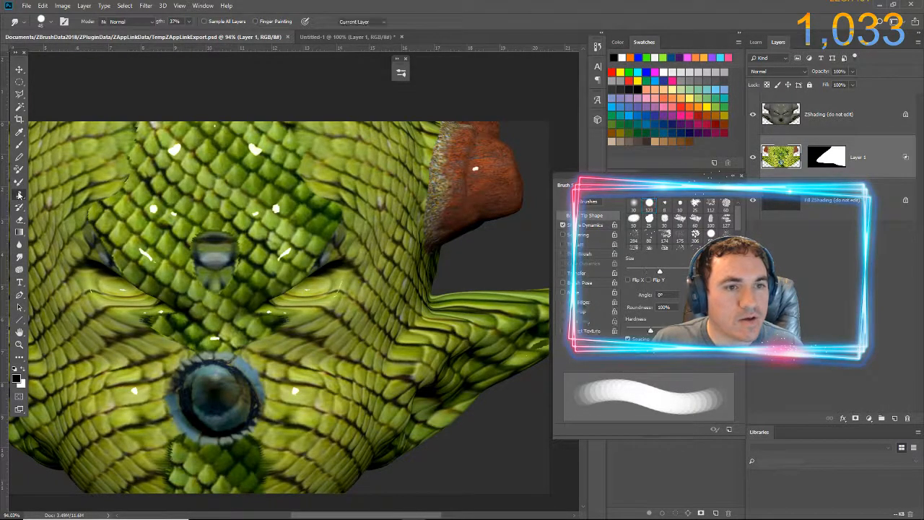
pyautogui.keyDown('alt'); pyautogui.click(214, 184); pyautogui.keyUp('alt')
pyautogui.moveTo(209, 237); pyautogui.dragTo(210, 248)
pyautogui.press(']')
pyautogui.press(']')
pyautogui.press(']')
pyautogui.press(']')
pyautogui.press(']')
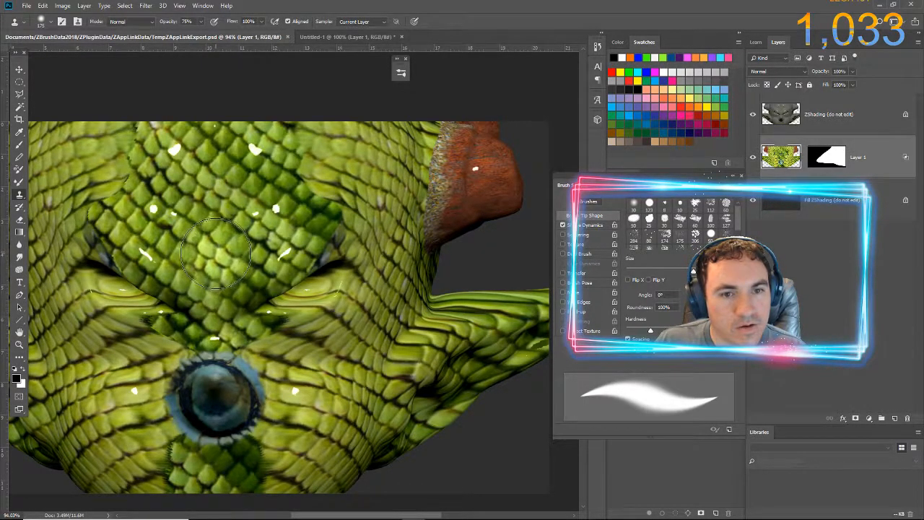
pyautogui.moveTo(217, 253); pyautogui.dragTo(216, 261)
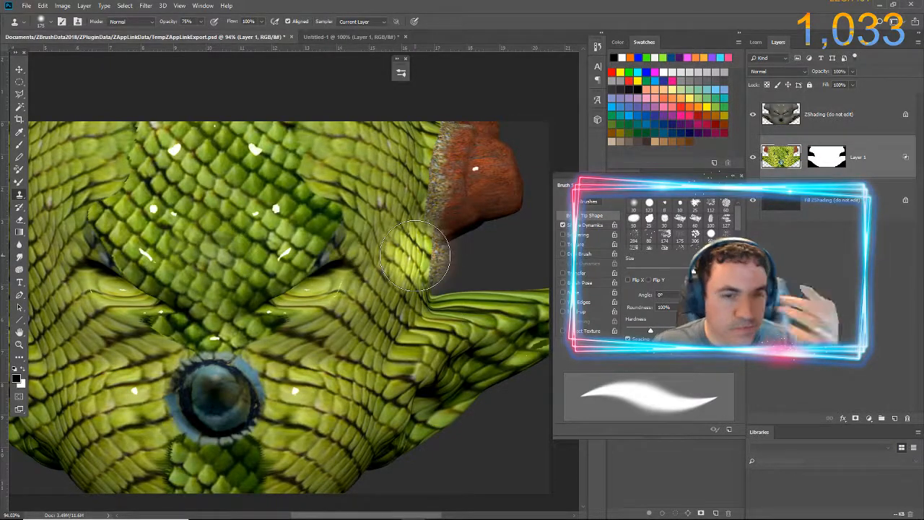
# - Save the retouched face texture, return to ZBrush and pick up the edited projection on the head
pyautogui.hotkey('ctrl', 's')
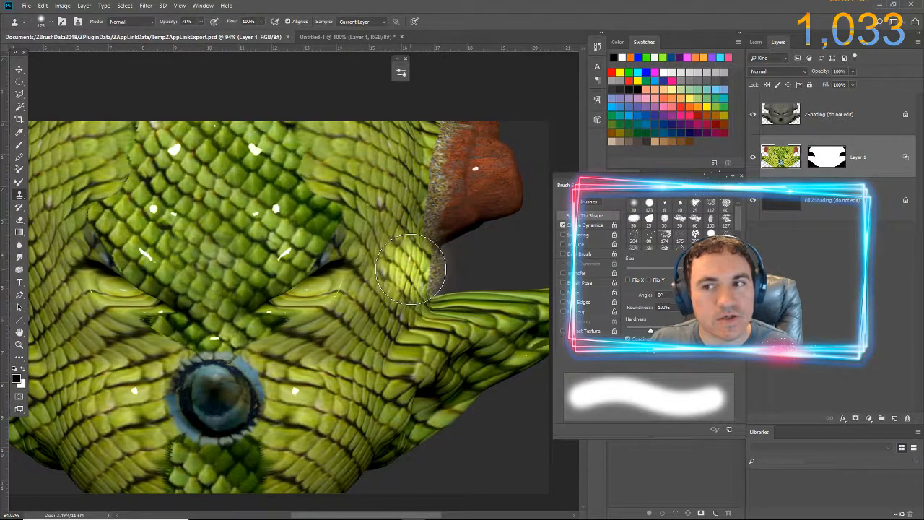
pyautogui.hotkey('alt', 'Tab')
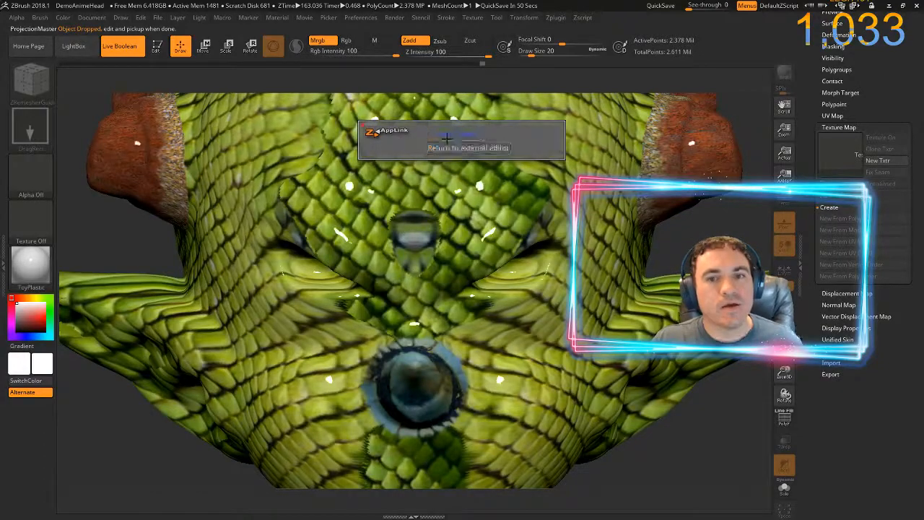
pyautogui.click(445, 138)
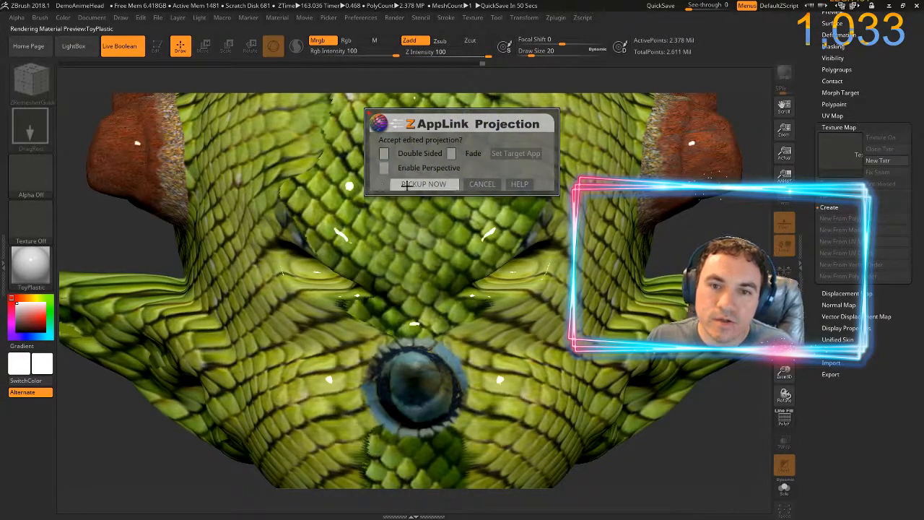
pyautogui.click(423, 184)
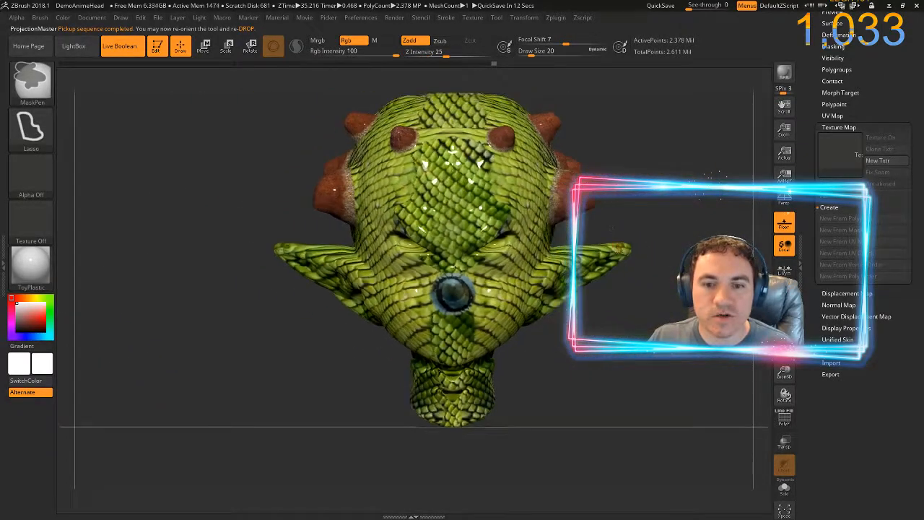
pyautogui.moveTo(619, 362)
pyautogui.mouseDown()
pyautogui.moveTo(521, 399)
pyautogui.moveTo(455, 401)
pyautogui.moveTo(579, 364)
pyautogui.moveTo(616, 380)
pyautogui.moveTo(593, 388)
pyautogui.moveTo(657, 365)
pyautogui.moveTo(564, 375)
pyautogui.moveTo(614, 372)
pyautogui.moveTo(609, 378)
pyautogui.mouseUp()
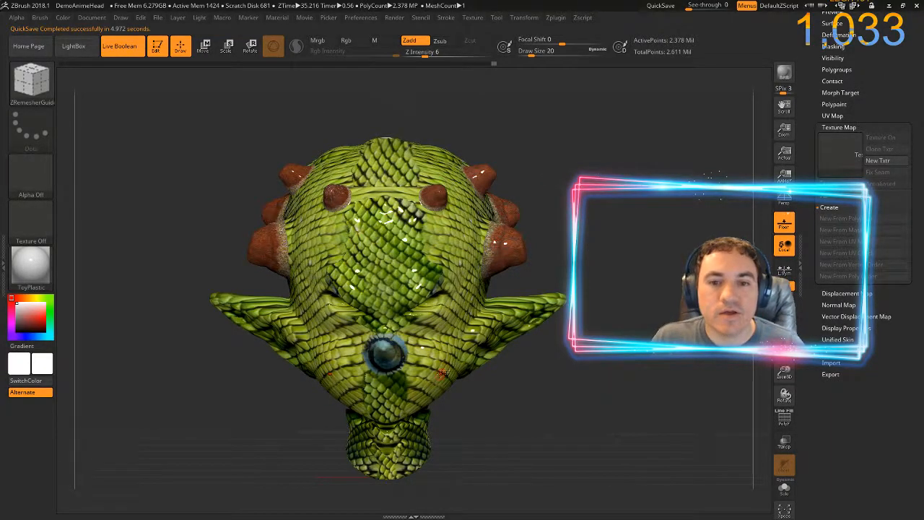
pyautogui.moveTo(631, 372); pyautogui.dragTo(675, 361)
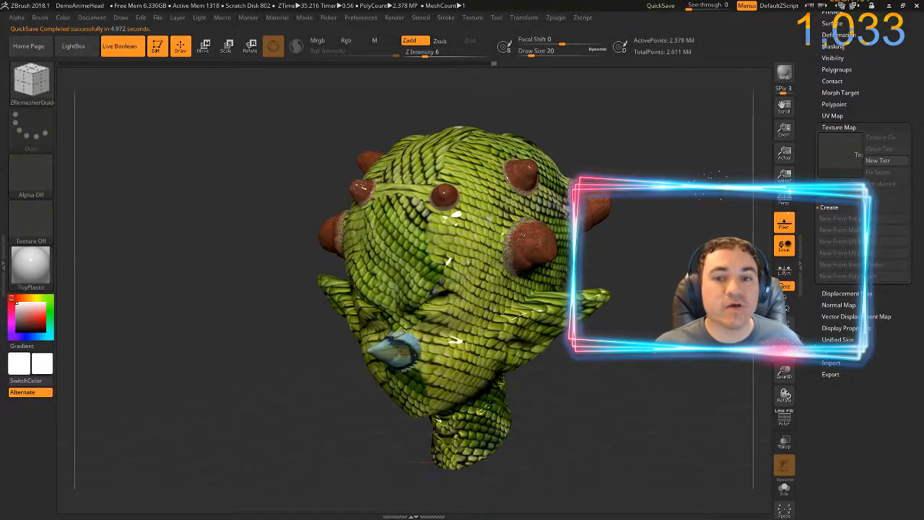